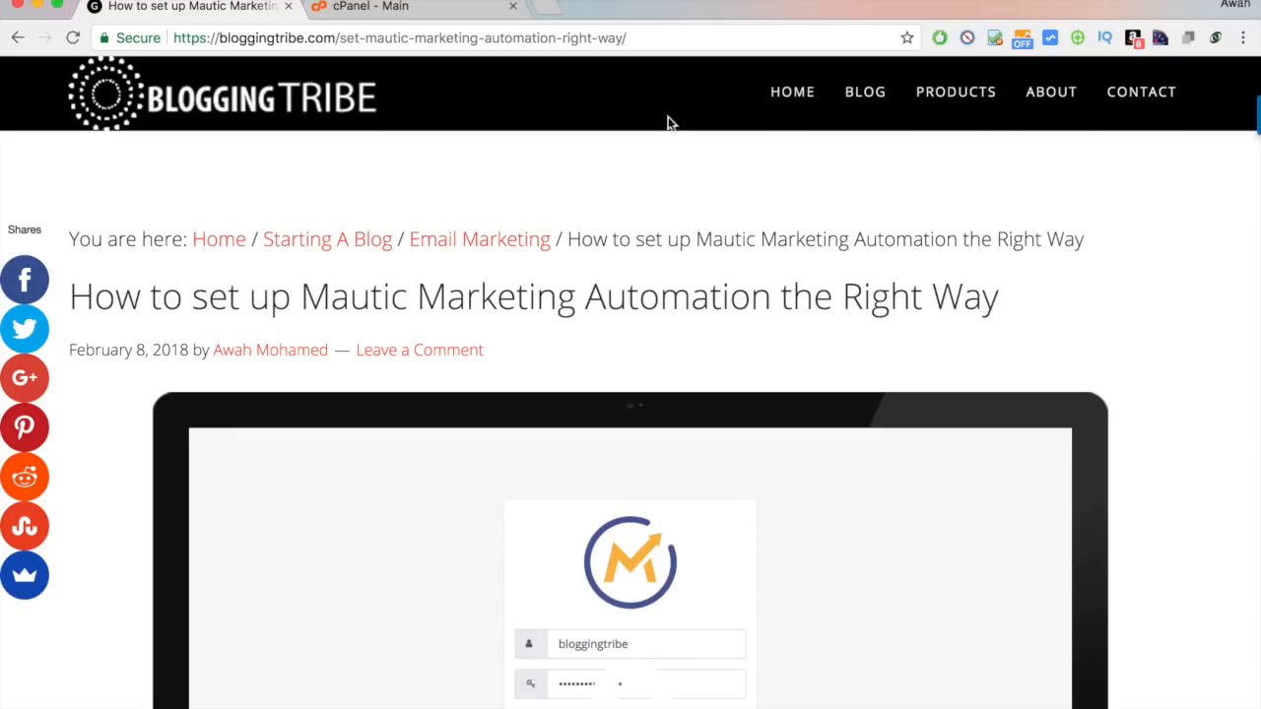
Read through the Mautic setup article on the Blogging Tribe website.
{"action": "scroll", "coordinate": [627, 295], "scroll_direction": "down", "scroll_amount": 5}
{"action": "scroll", "coordinate": [1076, 361], "scroll_direction": "up", "scroll_amount": 5}
{"action": "scroll", "coordinate": [1076, 362], "scroll_direction": "down", "scroll_amount": 6}
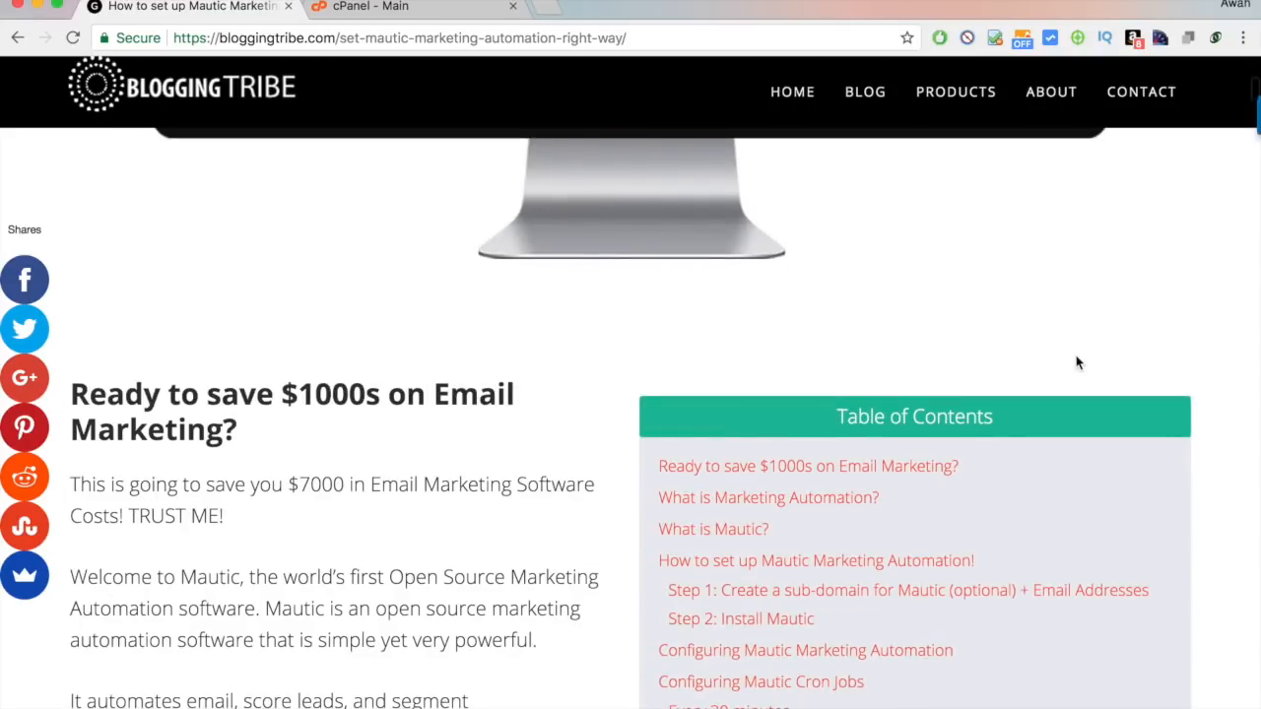
{"action": "scroll", "coordinate": [1075, 362], "scroll_direction": "up", "scroll_amount": 6}
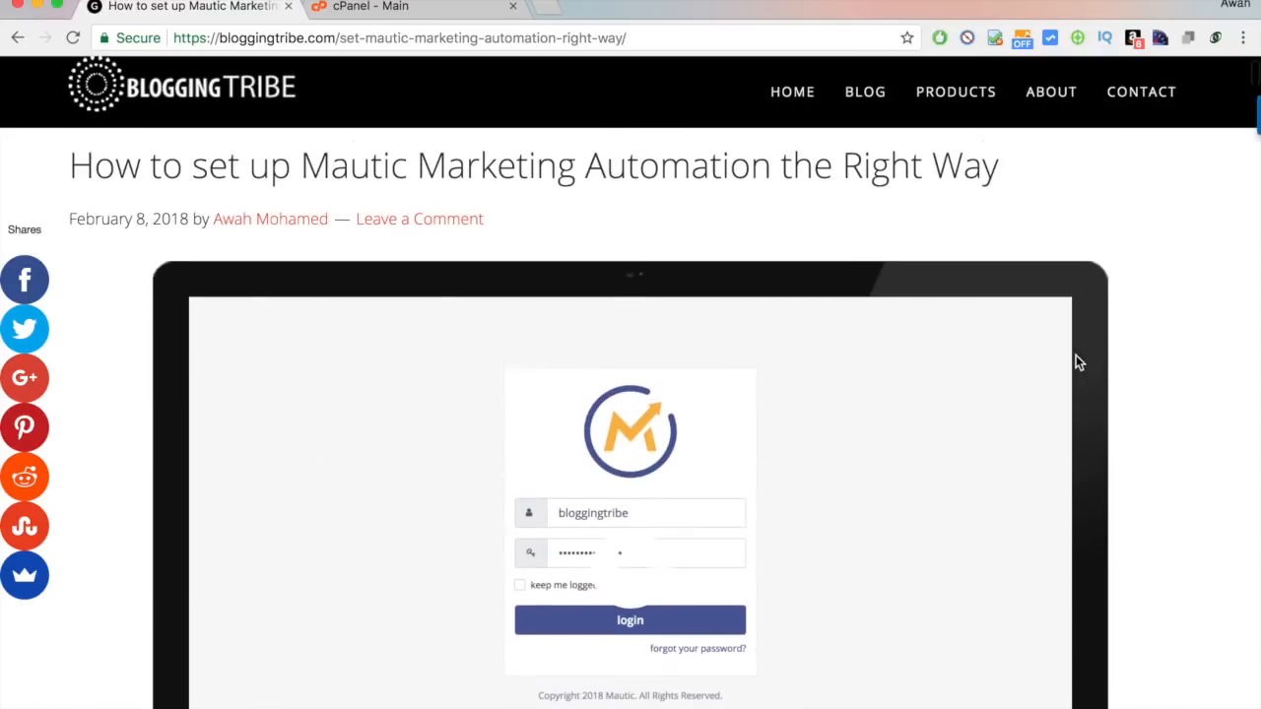
{"action": "scroll", "coordinate": [1146, 352], "scroll_direction": "up", "scroll_amount": 2}
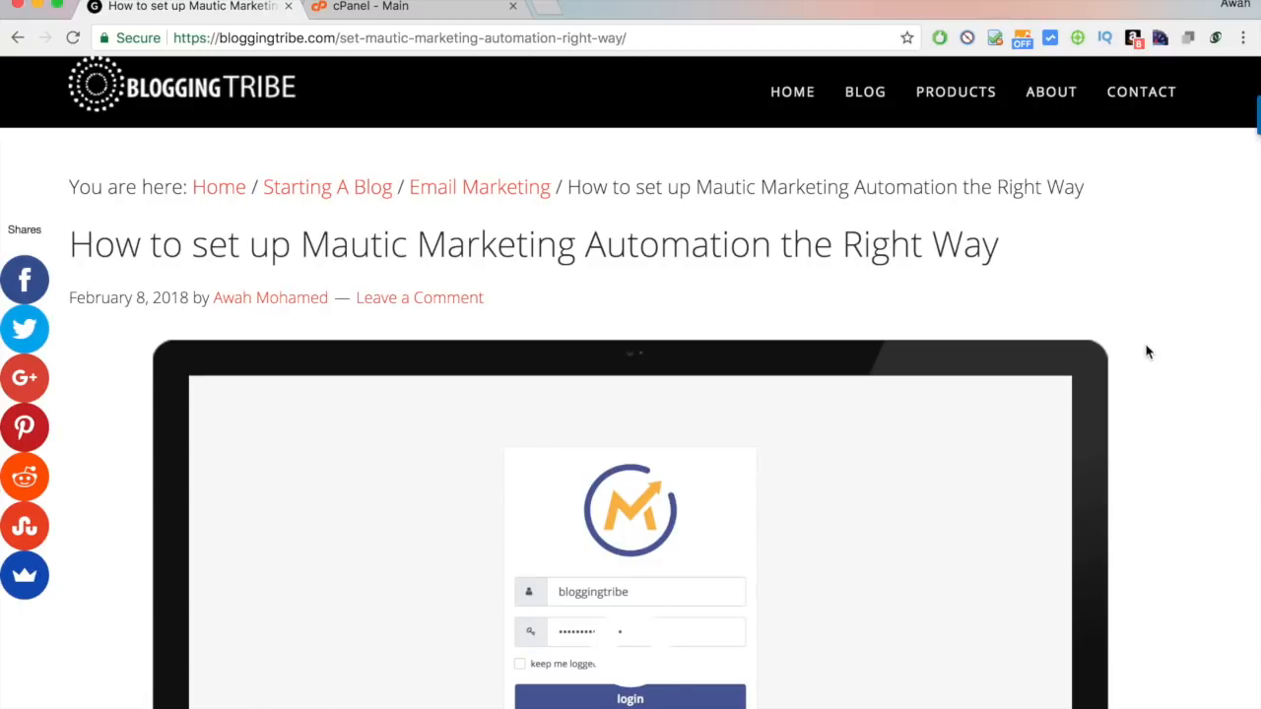
{"action": "scroll", "coordinate": [1146, 352], "scroll_direction": "down", "scroll_amount": 15}
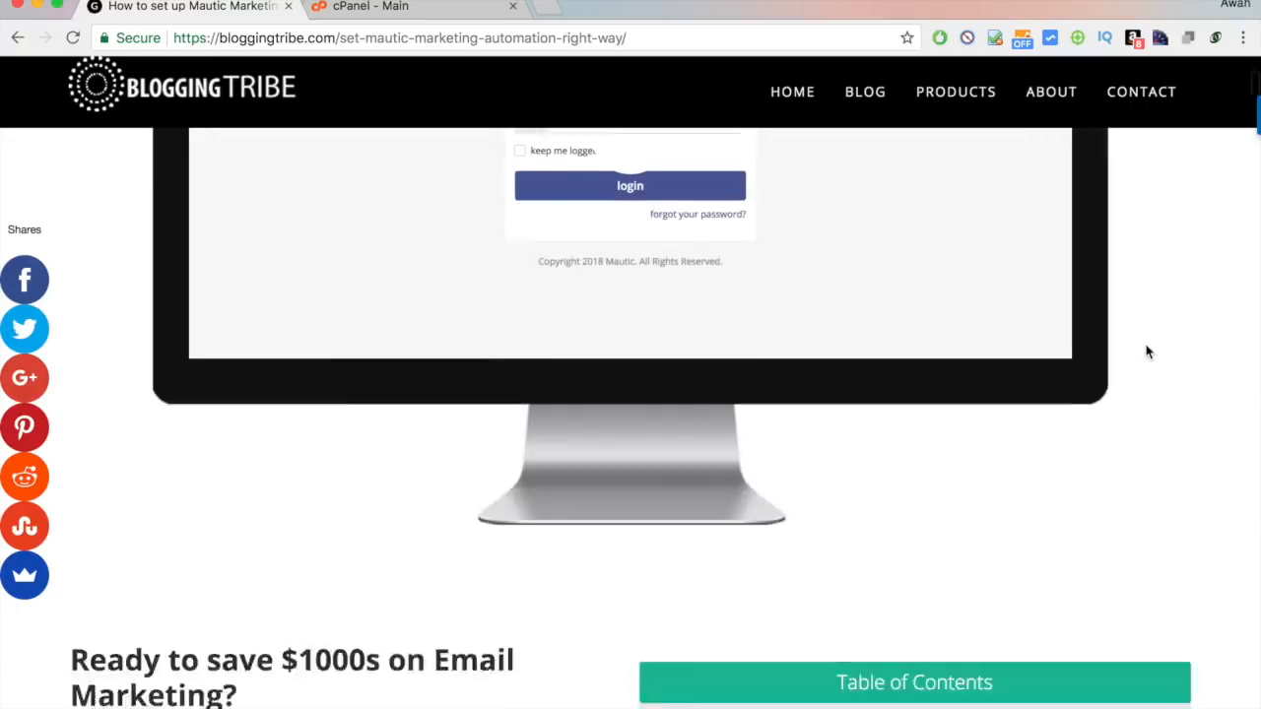
{"action": "scroll", "coordinate": [1146, 352], "scroll_direction": "down", "scroll_amount": 8}
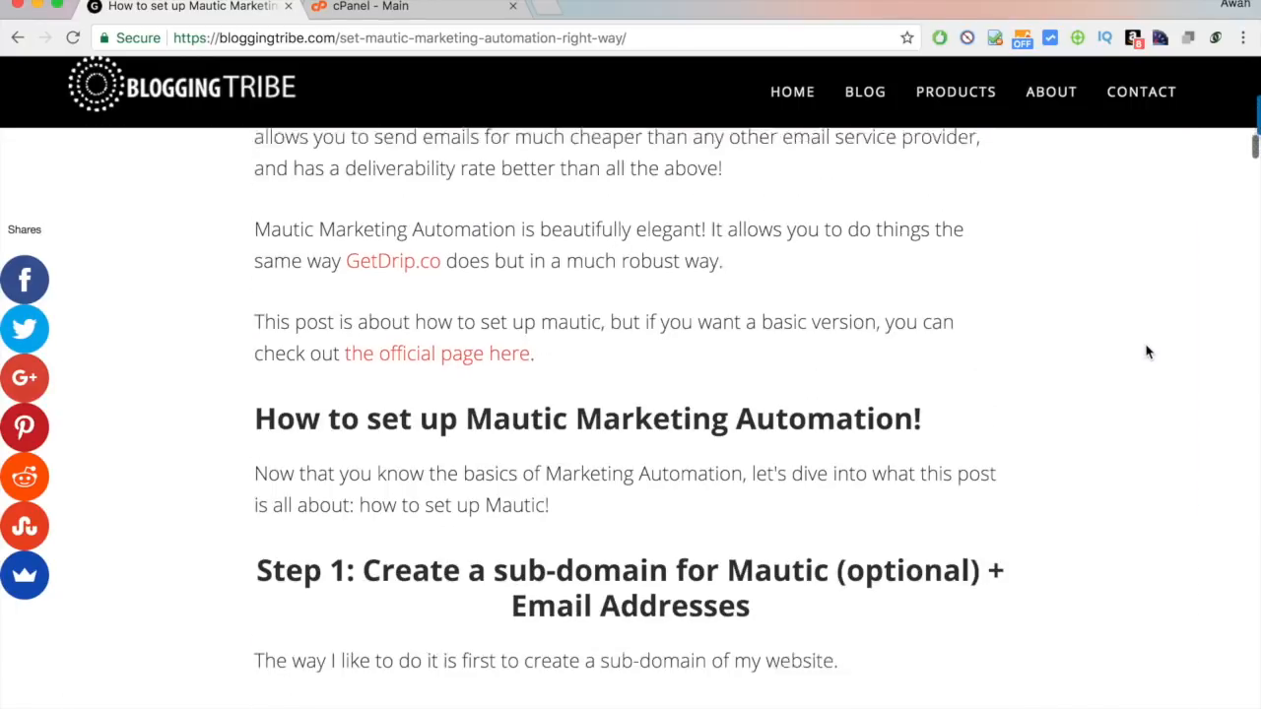
{"action": "scroll", "coordinate": [1146, 351], "scroll_direction": "up", "scroll_amount": 12}
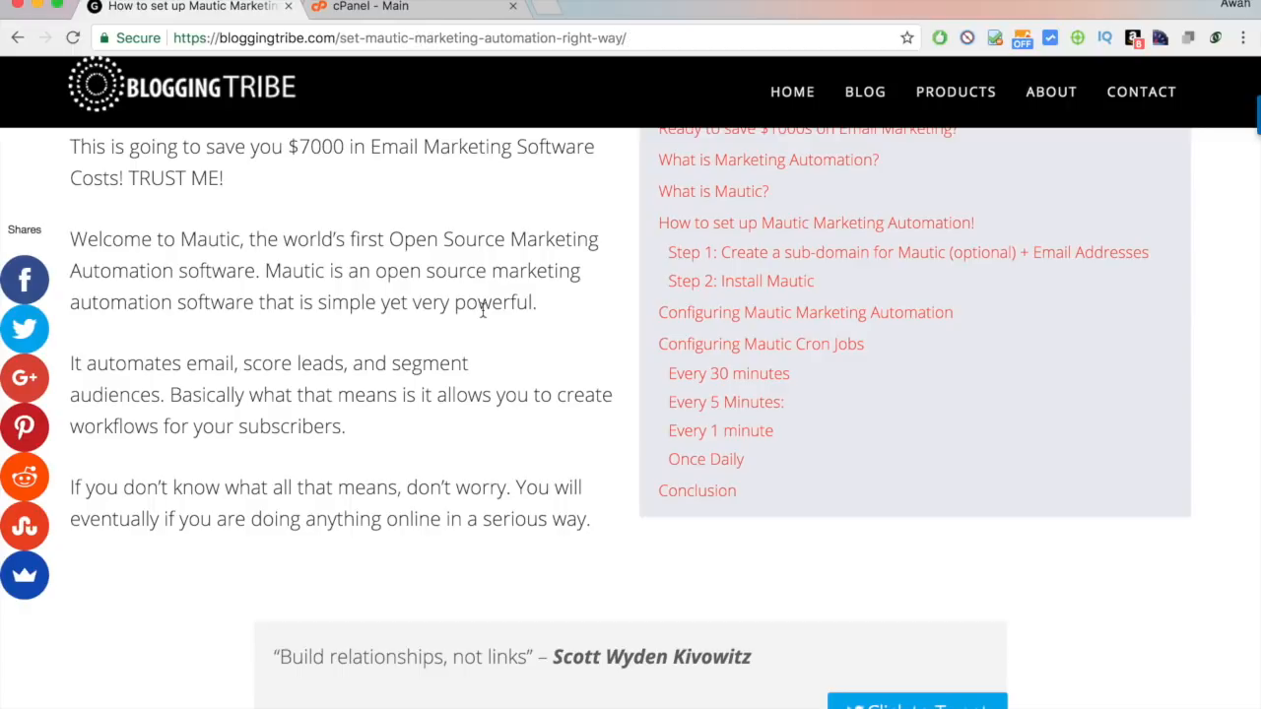
{"action": "scroll", "coordinate": [483, 310], "scroll_direction": "up", "scroll_amount": 10}
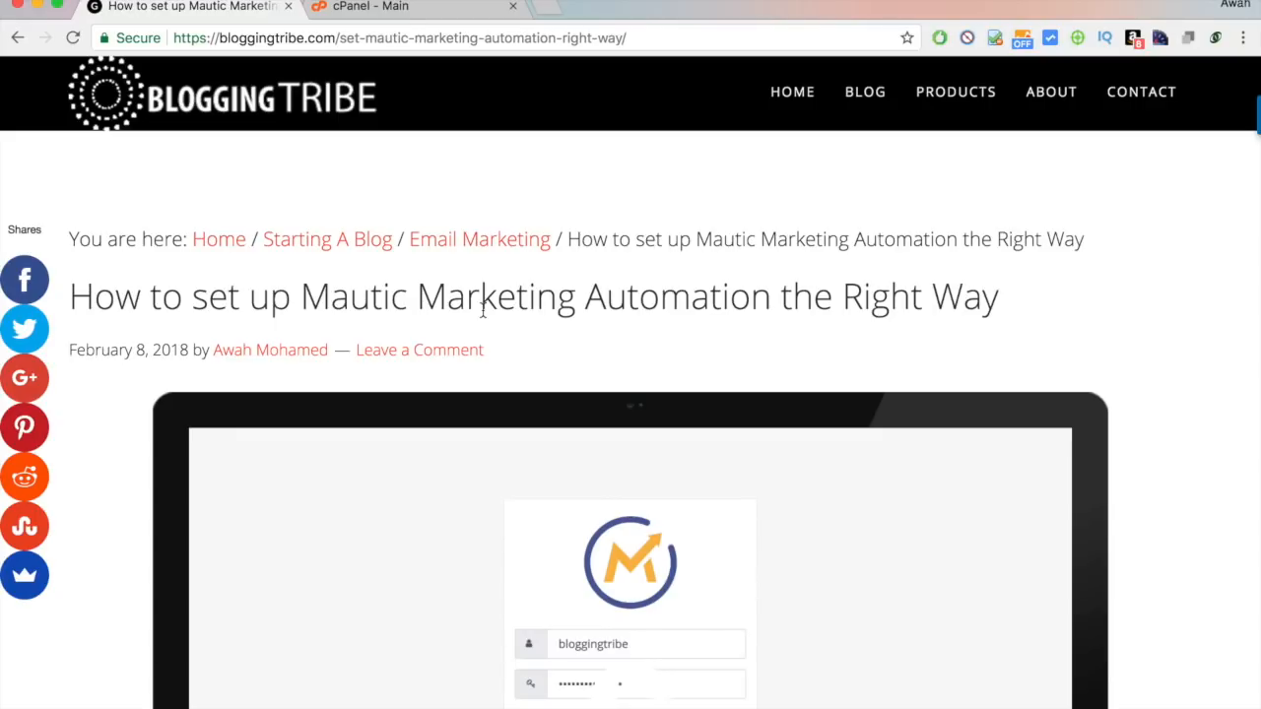
{"action": "scroll", "coordinate": [483, 309], "scroll_direction": "down", "scroll_amount": 1}
{"action": "scroll", "coordinate": [483, 309], "scroll_direction": "up", "scroll_amount": 1}
Highlight part of the article title, dismiss the share popup, and switch to the cPanel dashboard.
{"action": "left_click_drag", "start_coordinate": [292, 286], "coordinate": [805, 314]}
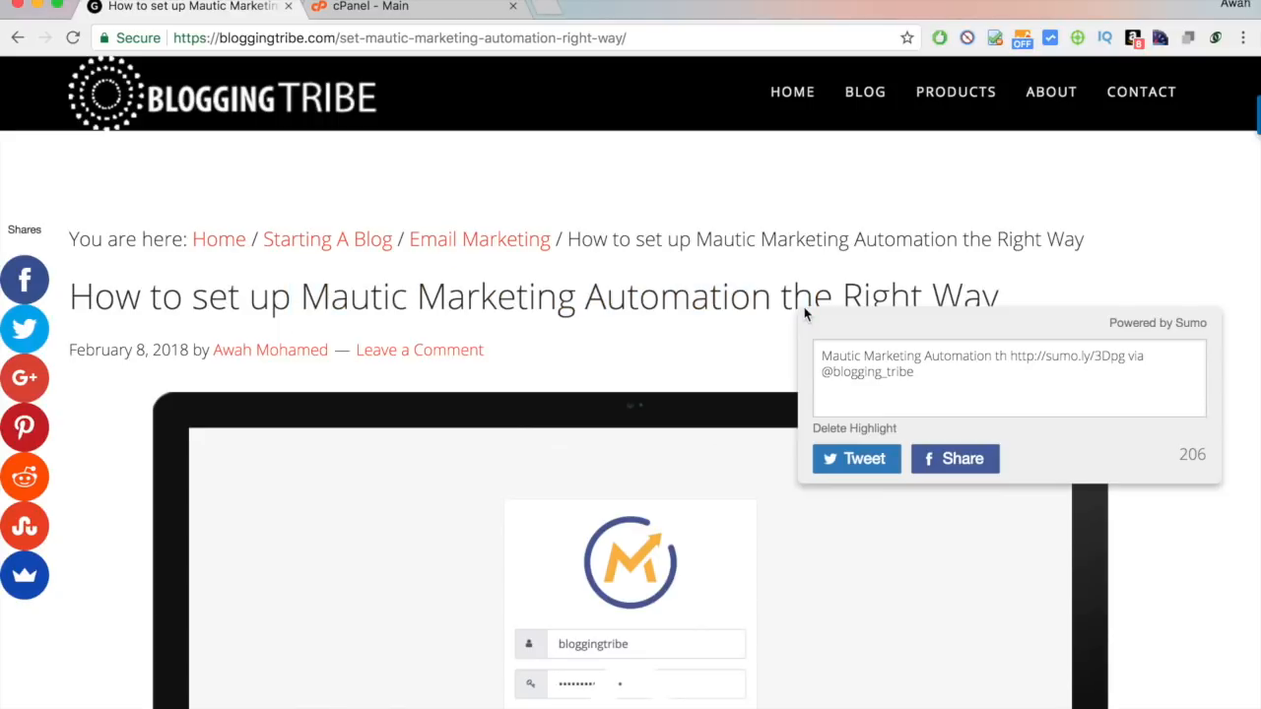
{"action": "left_click", "coordinate": [719, 315]}
{"action": "scroll", "coordinate": [722, 325], "scroll_direction": "down", "scroll_amount": 5}
{"action": "scroll", "coordinate": [722, 325], "scroll_direction": "up", "scroll_amount": 5}
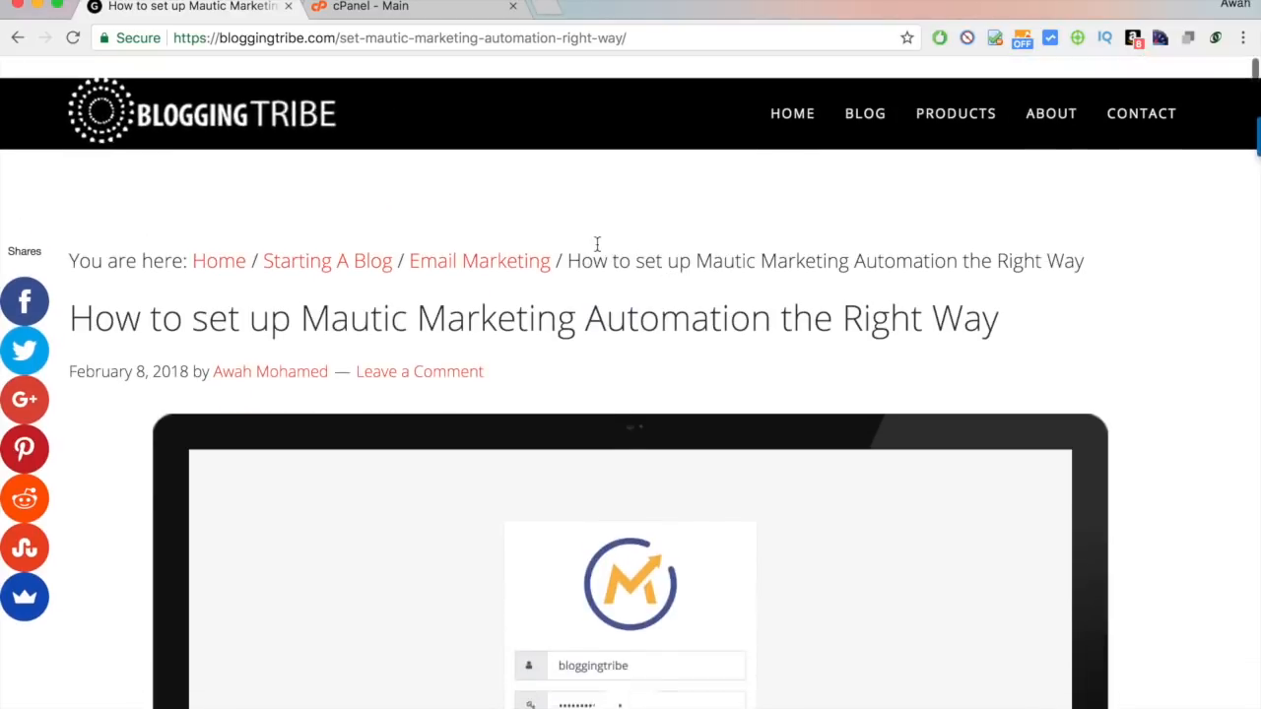
{"action": "left_click", "coordinate": [397, 8]}
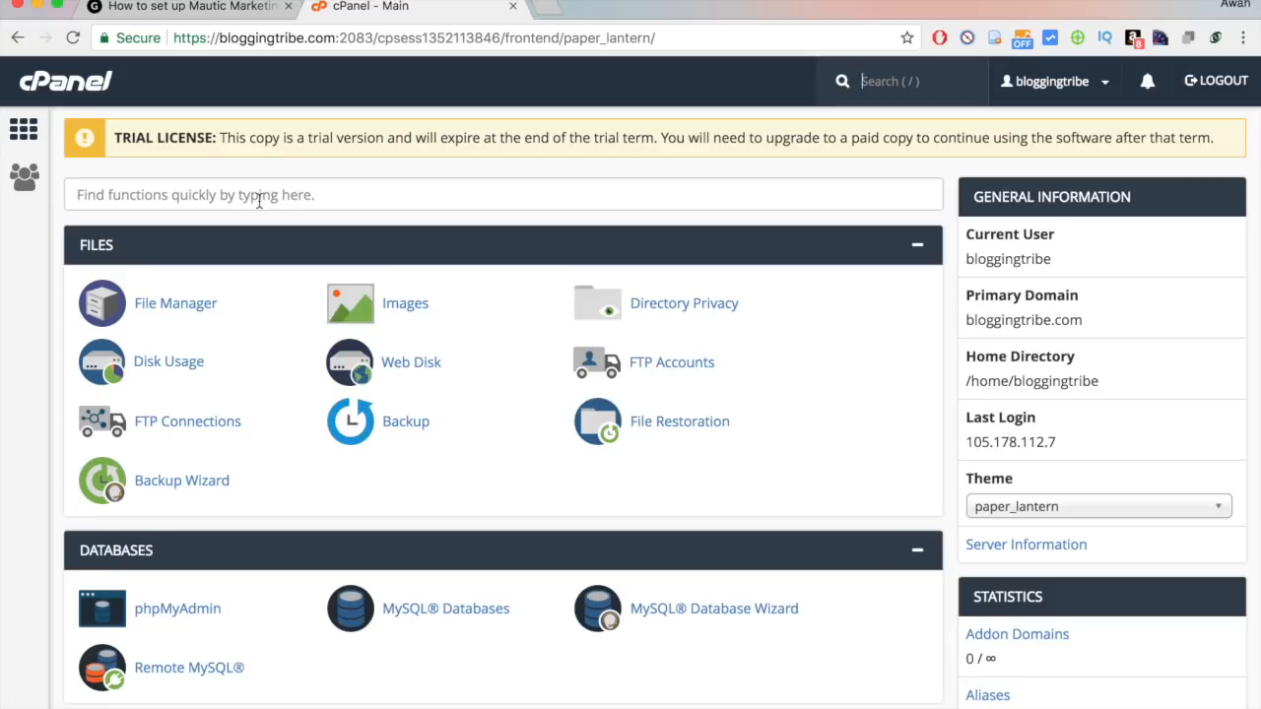
Find Subdomains through the cPanel function search for 'su' and open it.
{"action": "left_click_drag", "start_coordinate": [134, 132], "coordinate": [863, 121]}
{"action": "left_click", "coordinate": [884, 125]}
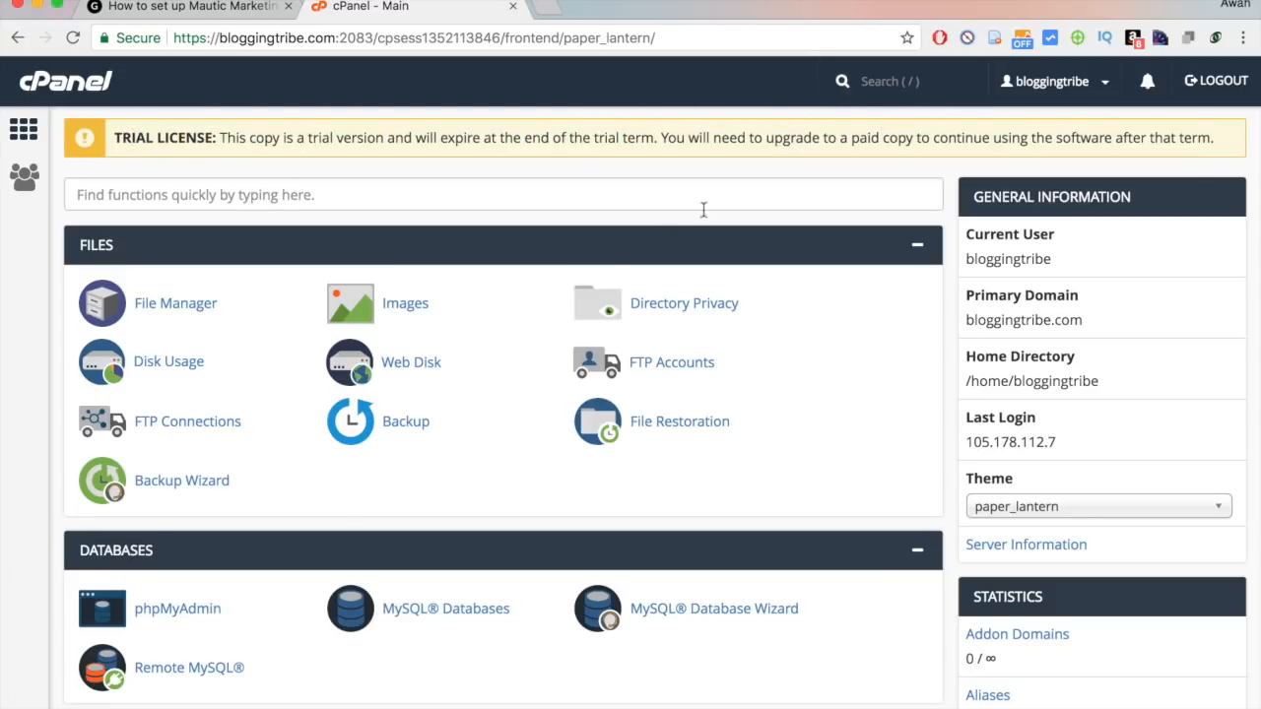
{"action": "scroll", "coordinate": [591, 247], "scroll_direction": "down", "scroll_amount": 1}
{"action": "scroll", "coordinate": [501, 213], "scroll_direction": "up", "scroll_amount": 1}
{"action": "left_click", "coordinate": [445, 194]}
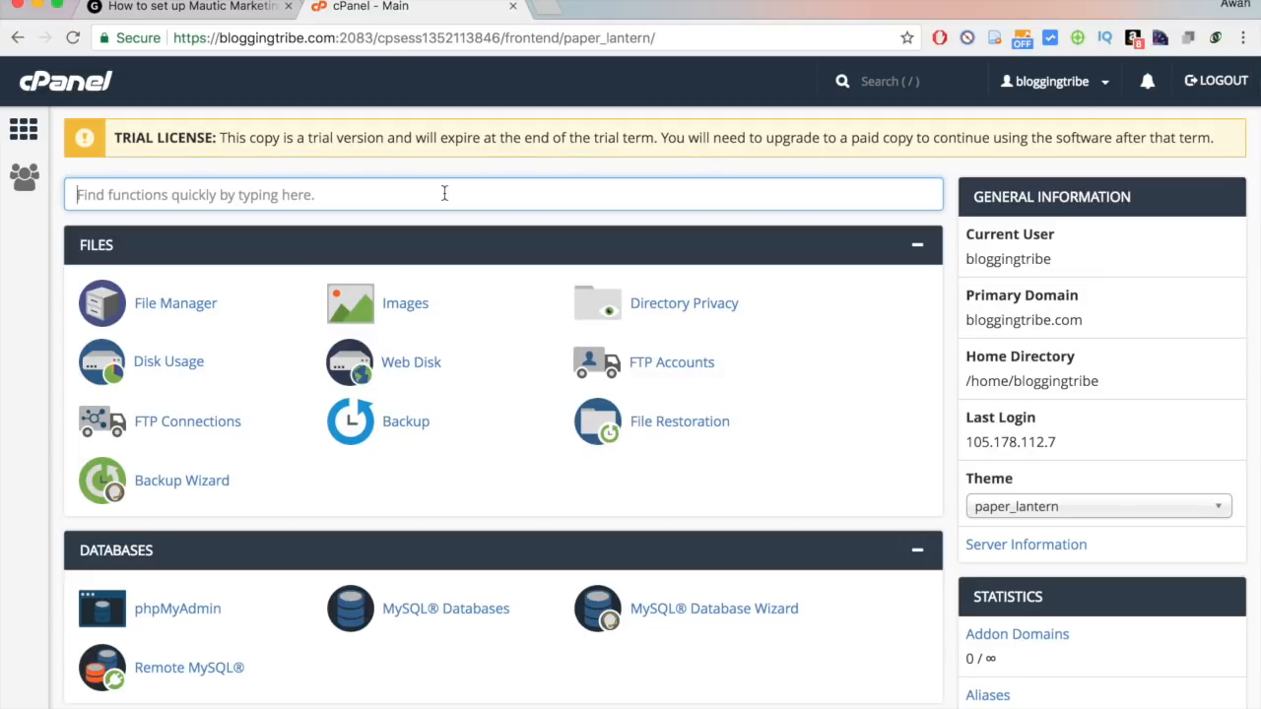
{"action": "left_click", "coordinate": [516, 166]}
{"action": "scroll", "coordinate": [532, 158], "scroll_direction": "down", "scroll_amount": 1}
{"action": "scroll", "coordinate": [532, 158], "scroll_direction": "up", "scroll_amount": 1}
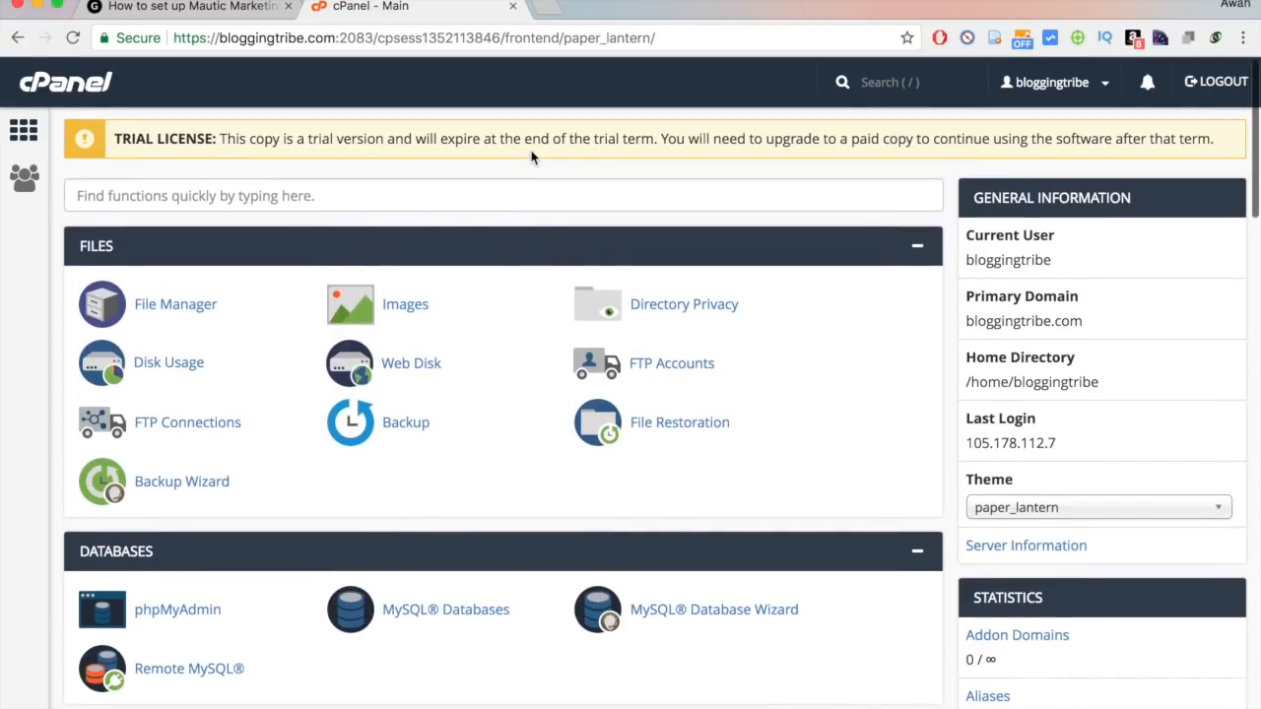
{"action": "left_click", "coordinate": [500, 197]}
{"action": "type", "text": "sub"}
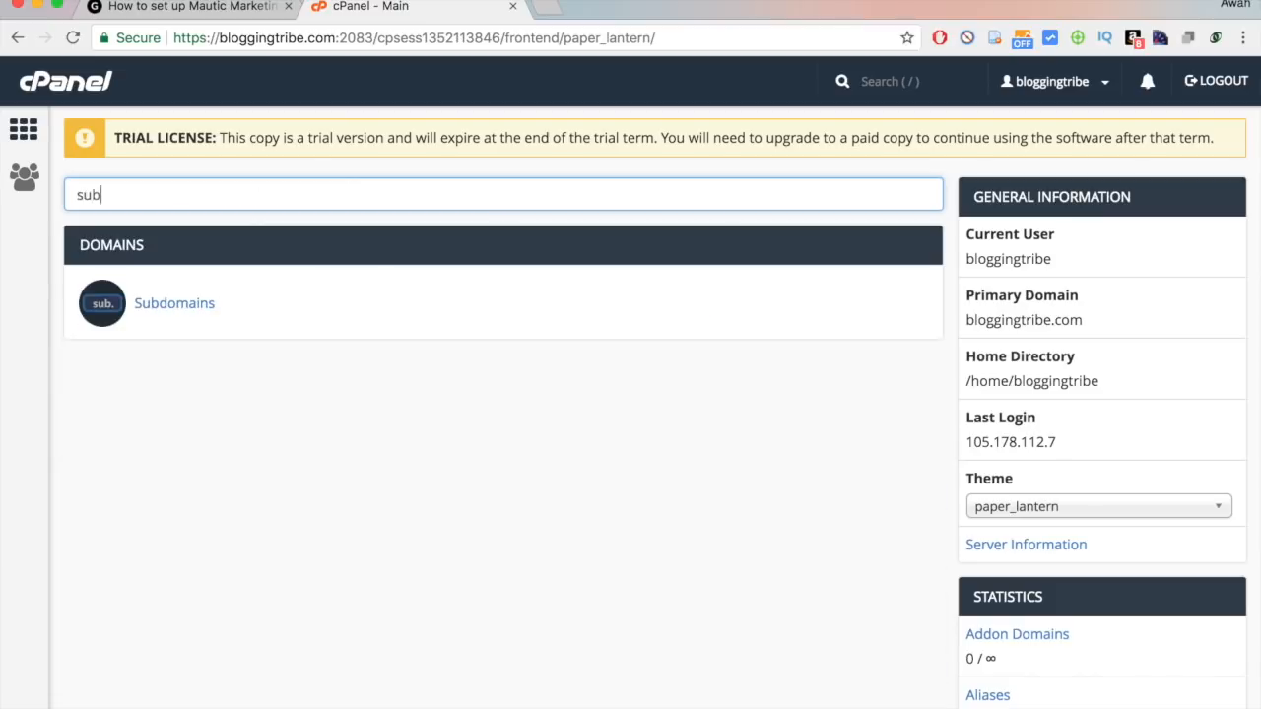
{"action": "left_click", "coordinate": [179, 307]}
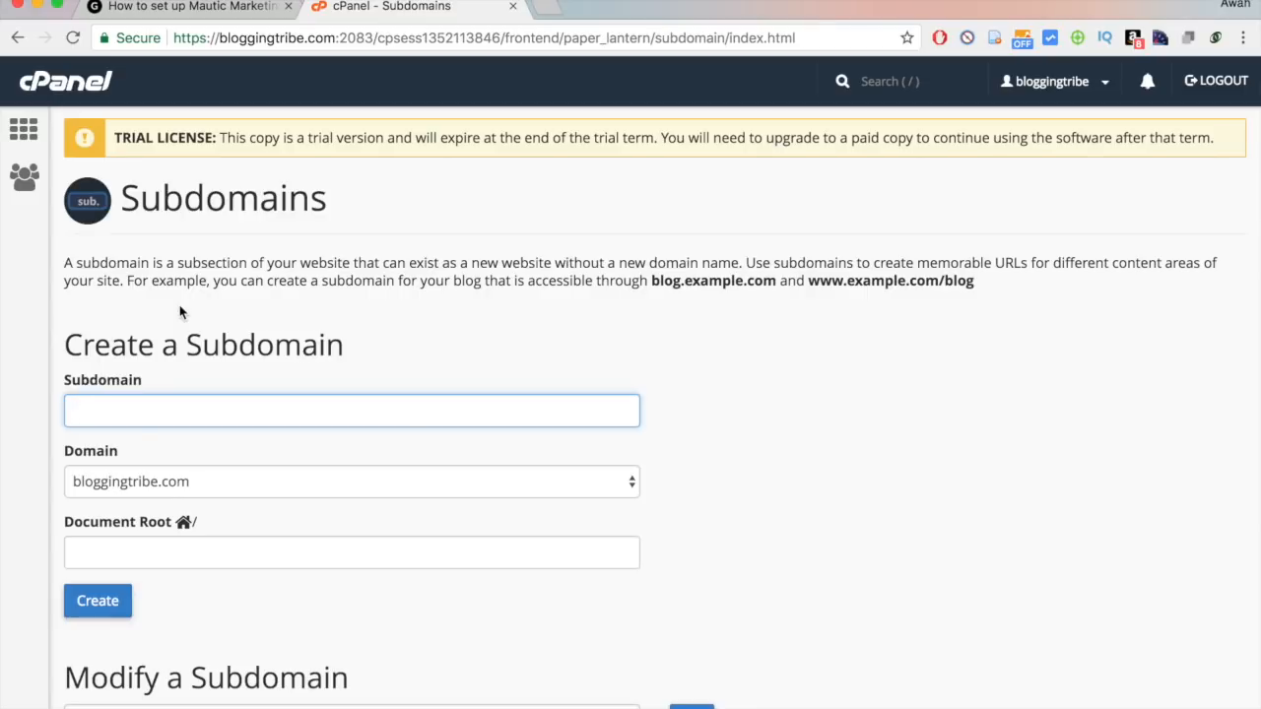
Try creating subdomain 'mautic' with document root public_html/mautic; it is refused because the DNS entry exists.
{"action": "type", "text": "mautic"}
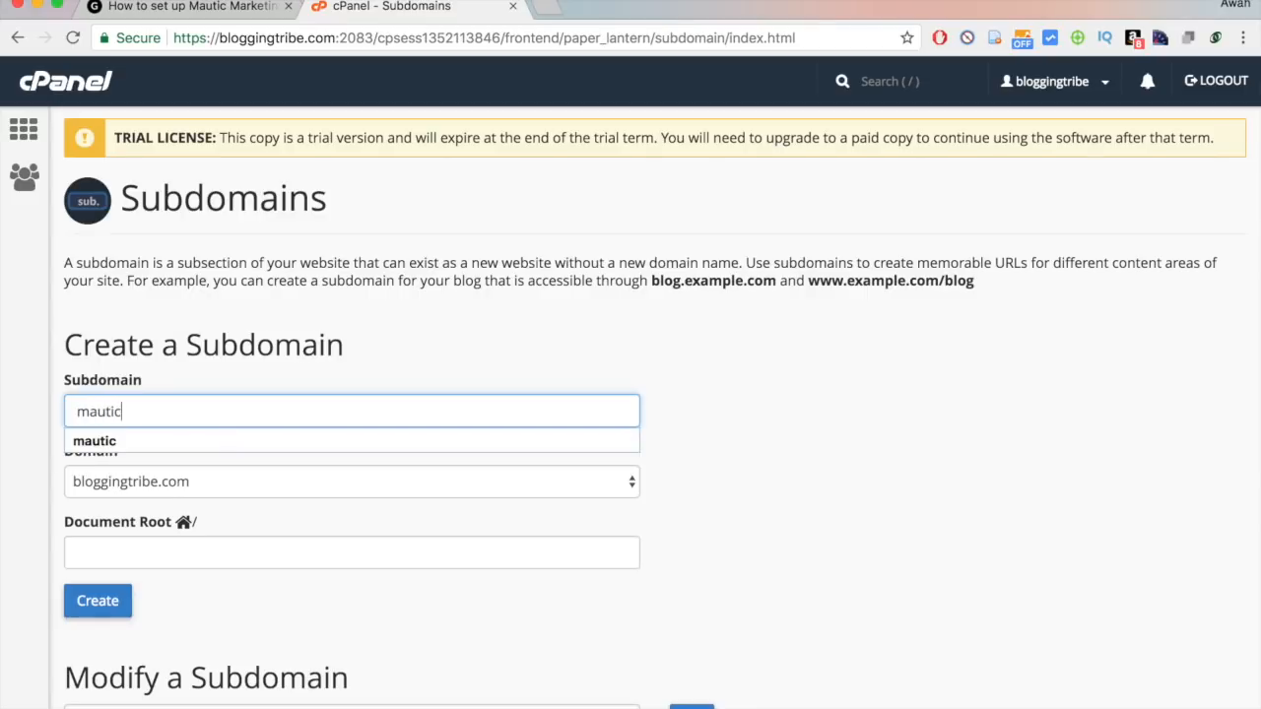
{"action": "left_click", "coordinate": [339, 288]}
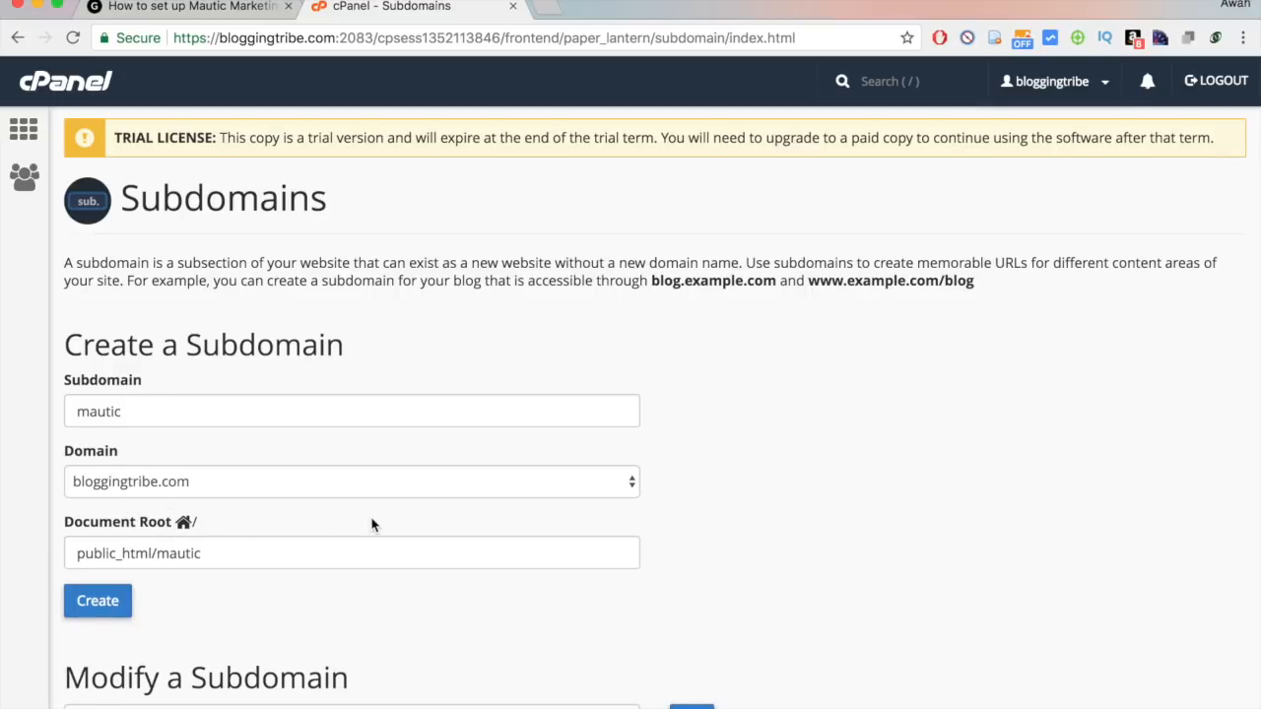
{"action": "scroll", "coordinate": [373, 526], "scroll_direction": "down", "scroll_amount": 2}
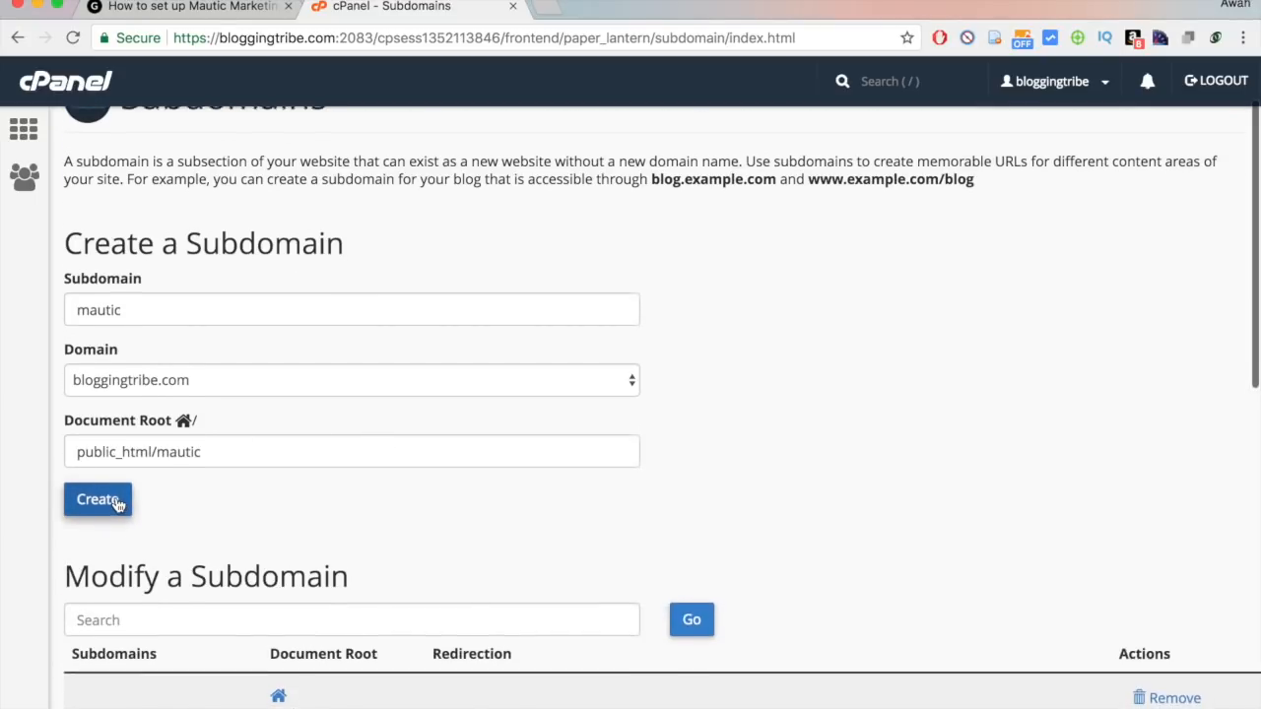
{"action": "scroll", "coordinate": [116, 505], "scroll_direction": "up", "scroll_amount": 1}
{"action": "left_click", "coordinate": [113, 505]}
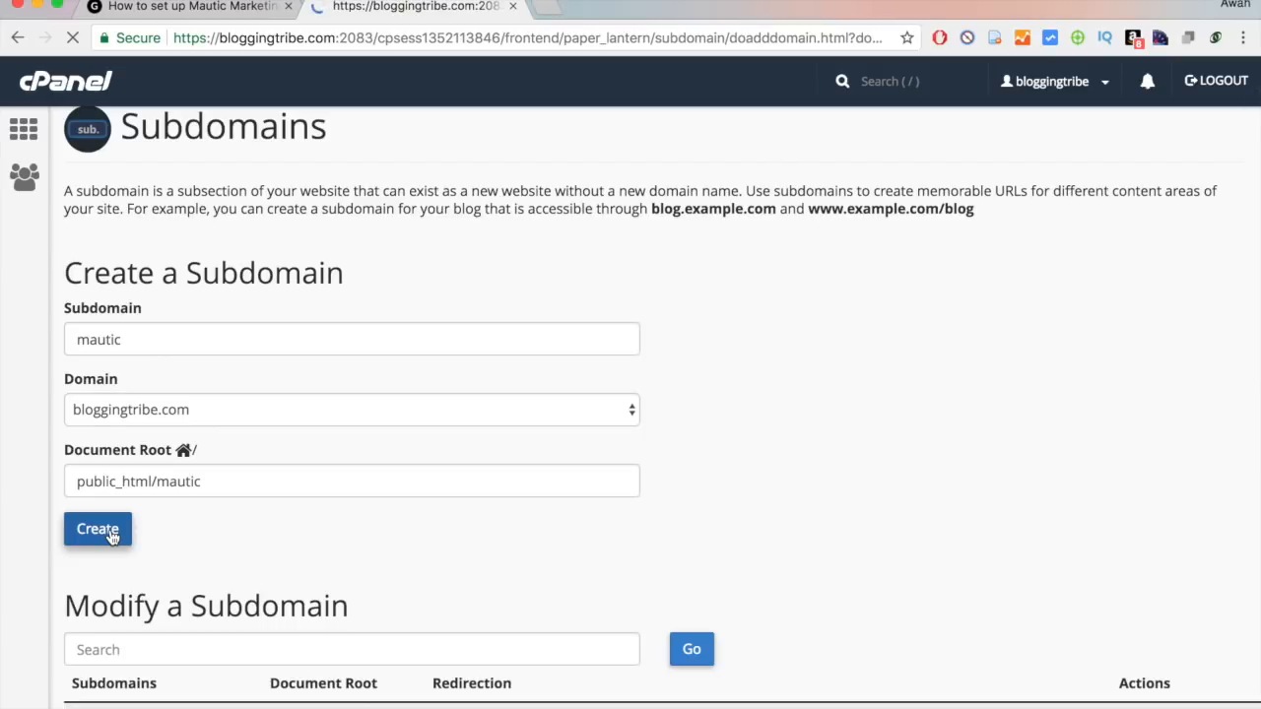
{"action": "left_click", "coordinate": [655, 372]}
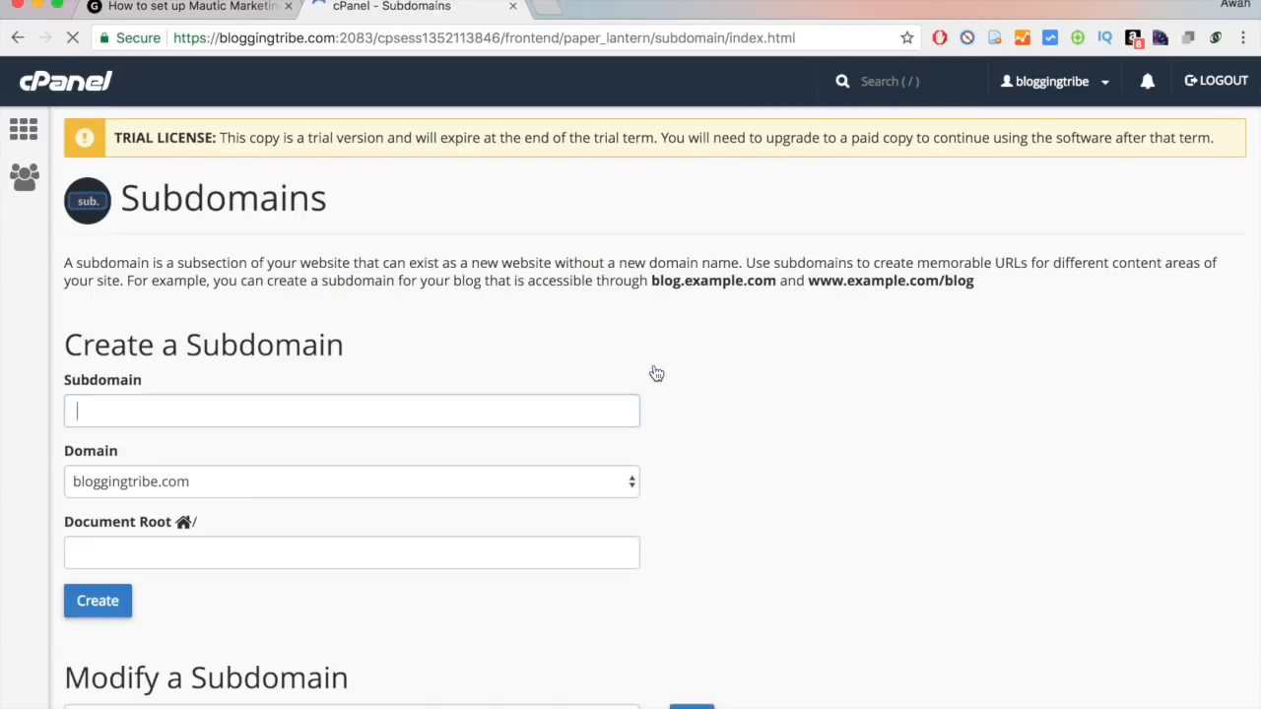
Open the Softaculous Apps Installer and find the Mautic script.
{"action": "left_click", "coordinate": [916, 83]}
{"action": "type", "text": "soft"}
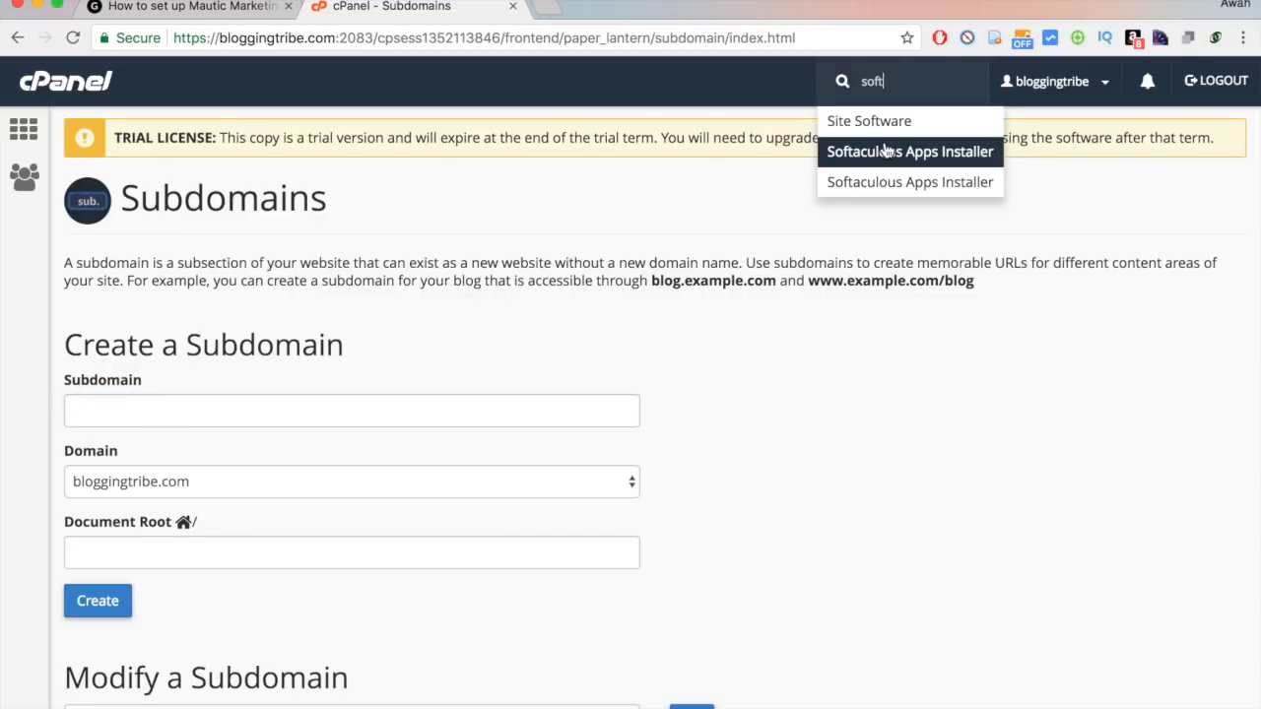
{"action": "left_click", "coordinate": [887, 151]}
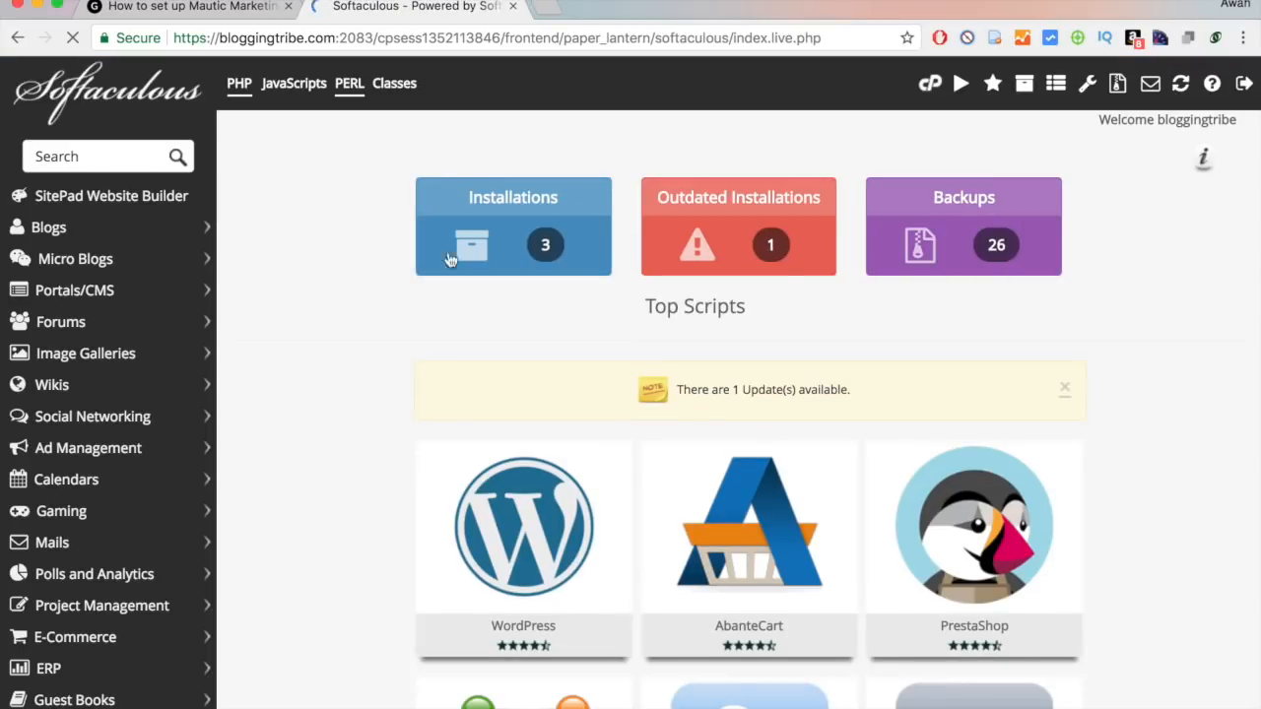
{"action": "left_click", "coordinate": [65, 154]}
{"action": "type", "text": "mautc"}
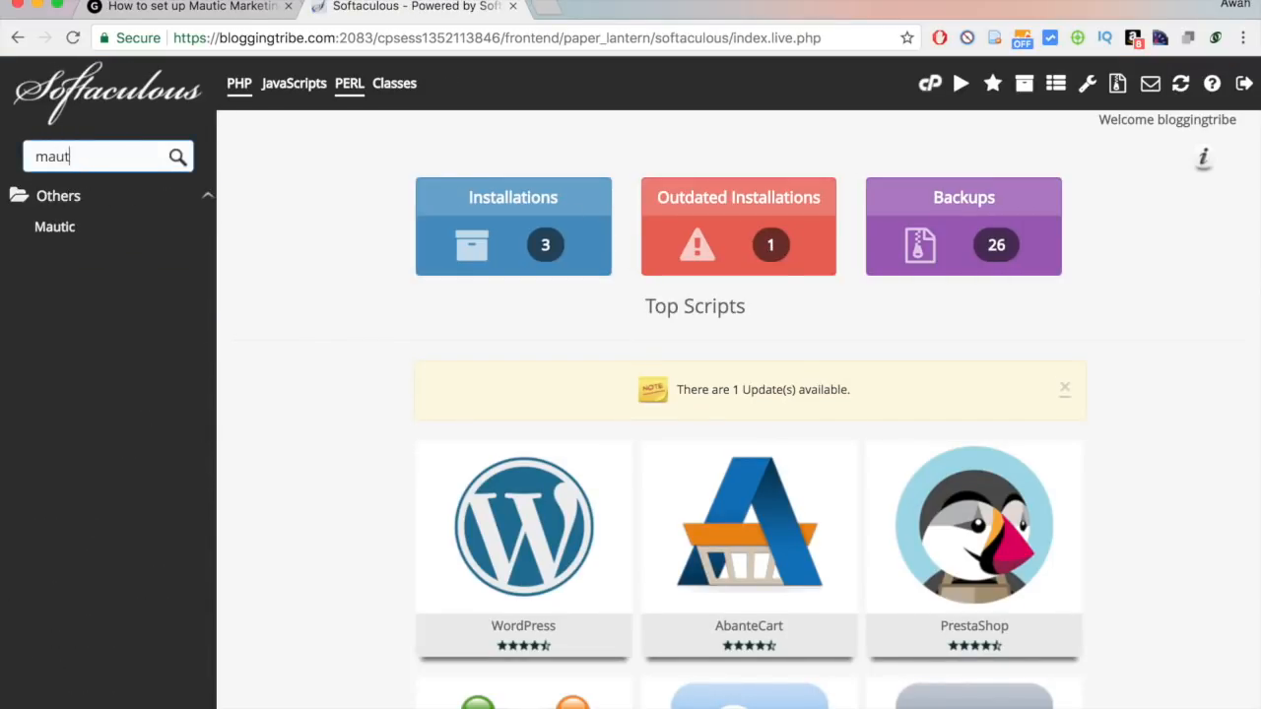
{"action": "key", "text": "BackSpace"}
{"action": "key", "text": "BackSpace"}
{"action": "type", "text": "tic"}
{"action": "left_click", "coordinate": [49, 229]}
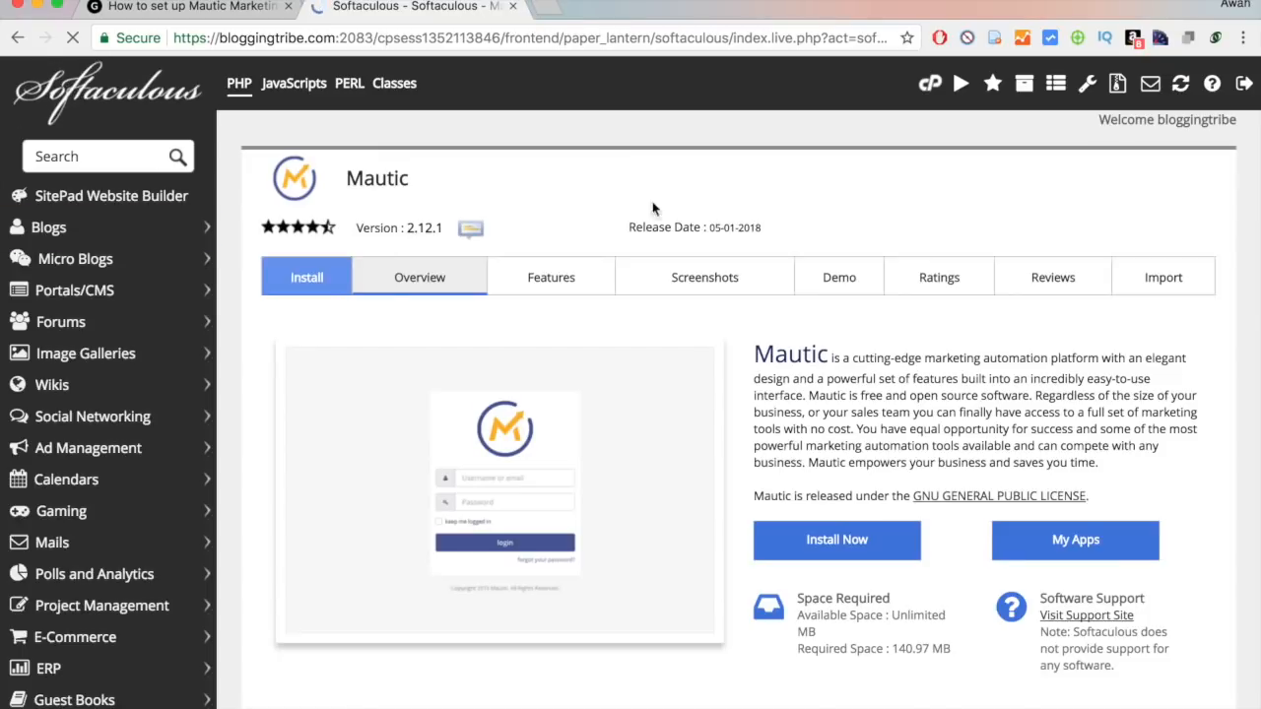
Start a Mautic install on mautic.bloggingtribe.com with an empty install directory.
{"action": "scroll", "coordinate": [921, 276], "scroll_direction": "down", "scroll_amount": 1}
{"action": "left_click", "coordinate": [872, 461]}
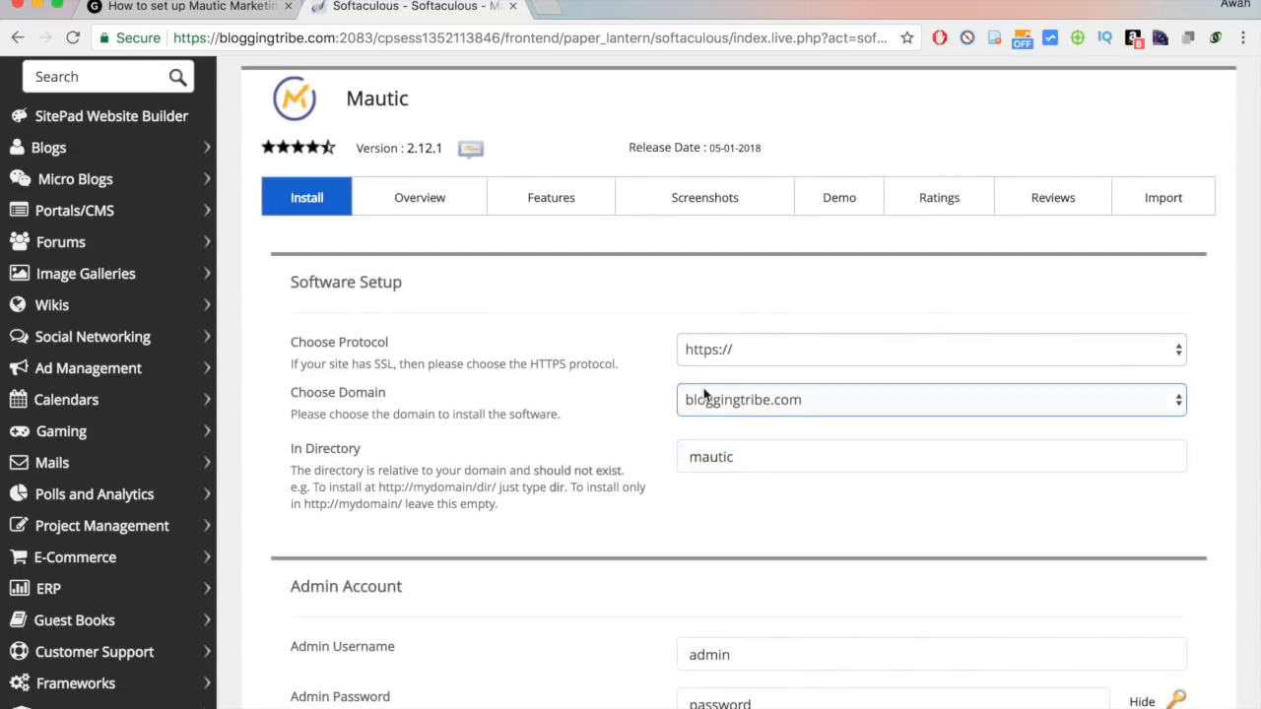
{"action": "left_click", "coordinate": [739, 399]}
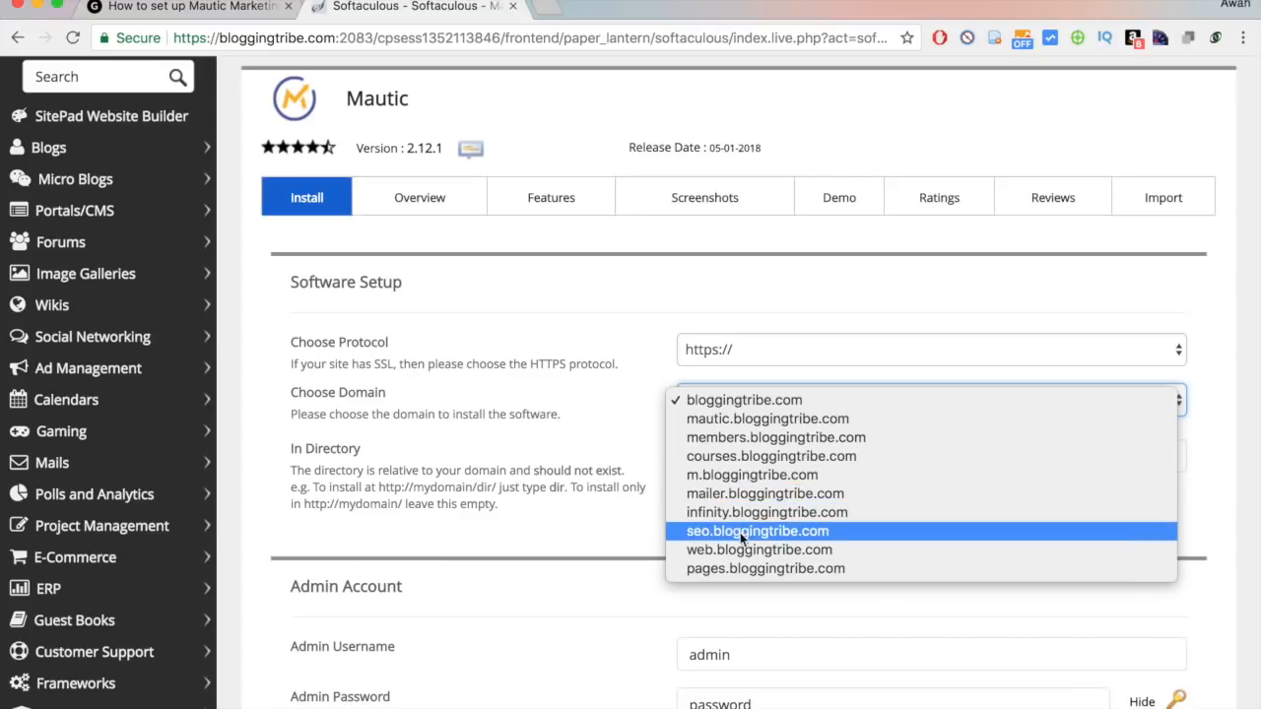
{"action": "left_click", "coordinate": [741, 418]}
{"action": "double_click", "coordinate": [722, 459]}
{"action": "key", "text": "BackSpace"}
{"action": "left_click", "coordinate": [634, 530]}
Fill the Admin Account fields: username admin, name System Administrator, admin e-mail, and password.
{"action": "scroll", "coordinate": [630, 526], "scroll_direction": "down", "scroll_amount": 3}
{"action": "left_click", "coordinate": [786, 484]}
{"action": "left_click", "coordinate": [606, 440]}
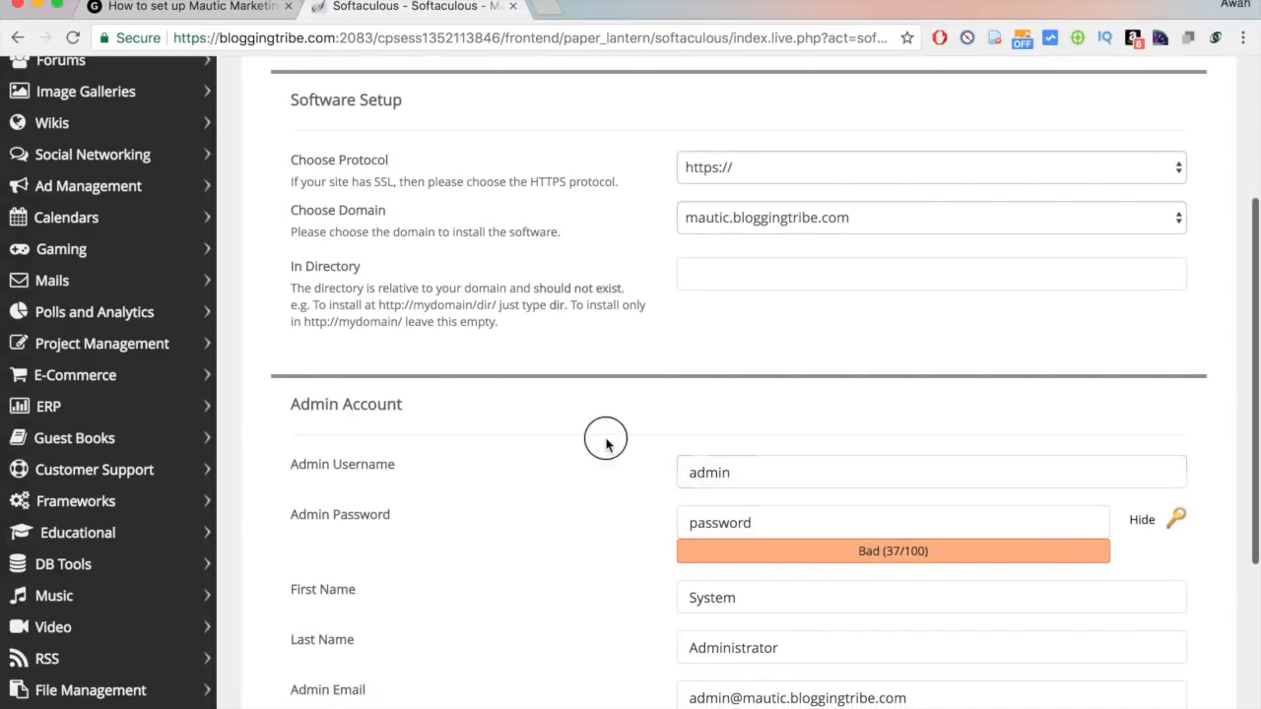
{"action": "left_click", "coordinate": [728, 470]}
{"action": "left_click", "coordinate": [709, 510]}
{"action": "scroll", "coordinate": [719, 508], "scroll_direction": "down", "scroll_amount": 2}
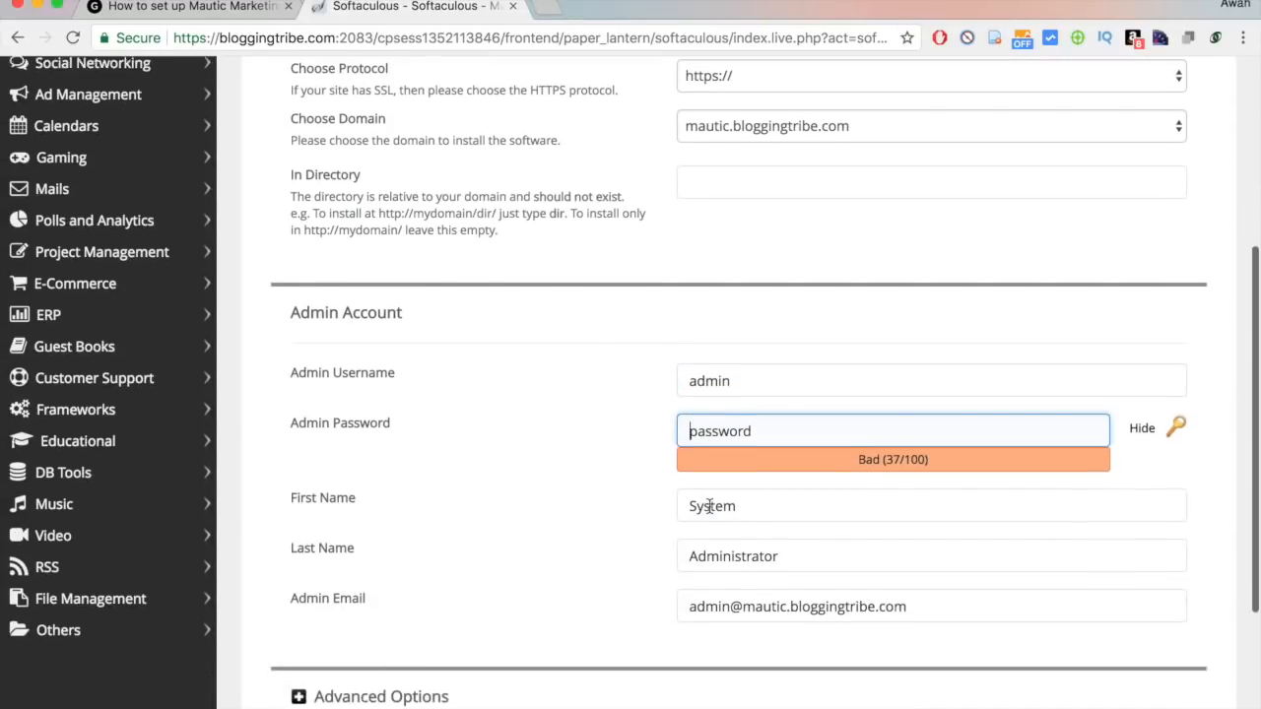
{"action": "scroll", "coordinate": [551, 611], "scroll_direction": "down", "scroll_amount": 4}
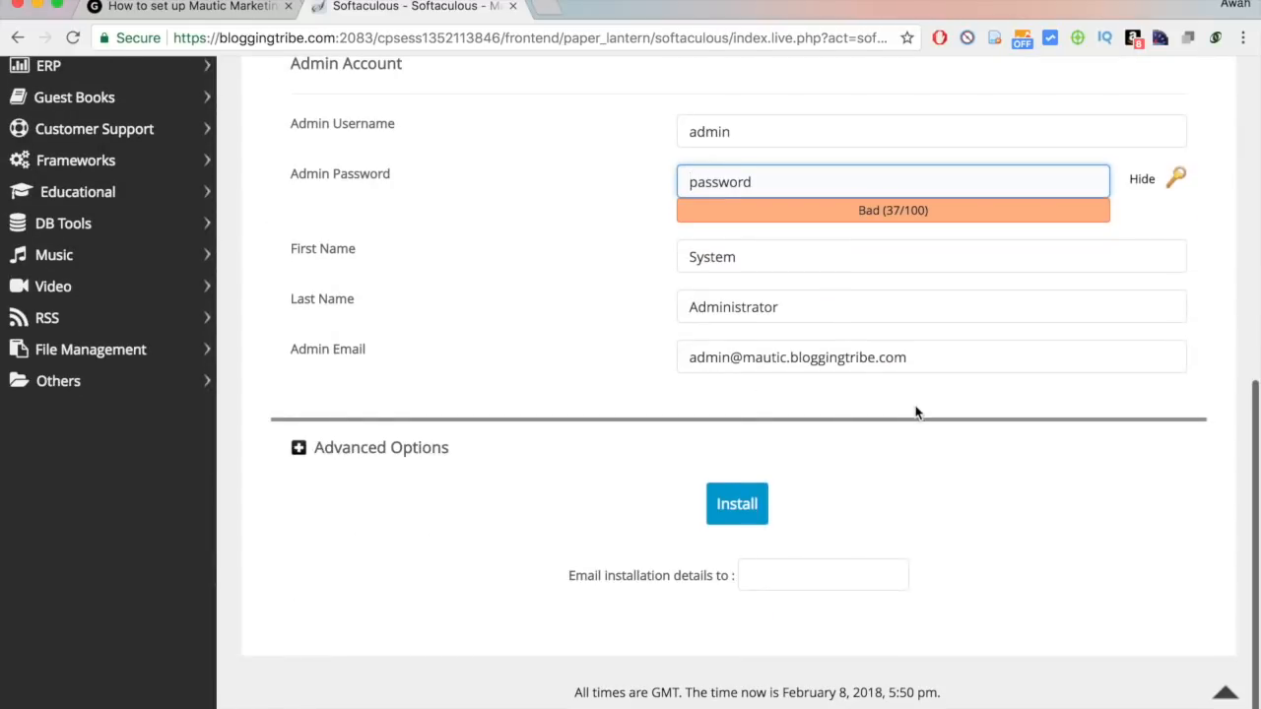
{"action": "left_click", "coordinate": [917, 412]}
{"action": "scroll", "coordinate": [918, 414], "scroll_direction": "up", "scroll_amount": 1}
{"action": "left_click", "coordinate": [735, 238]}
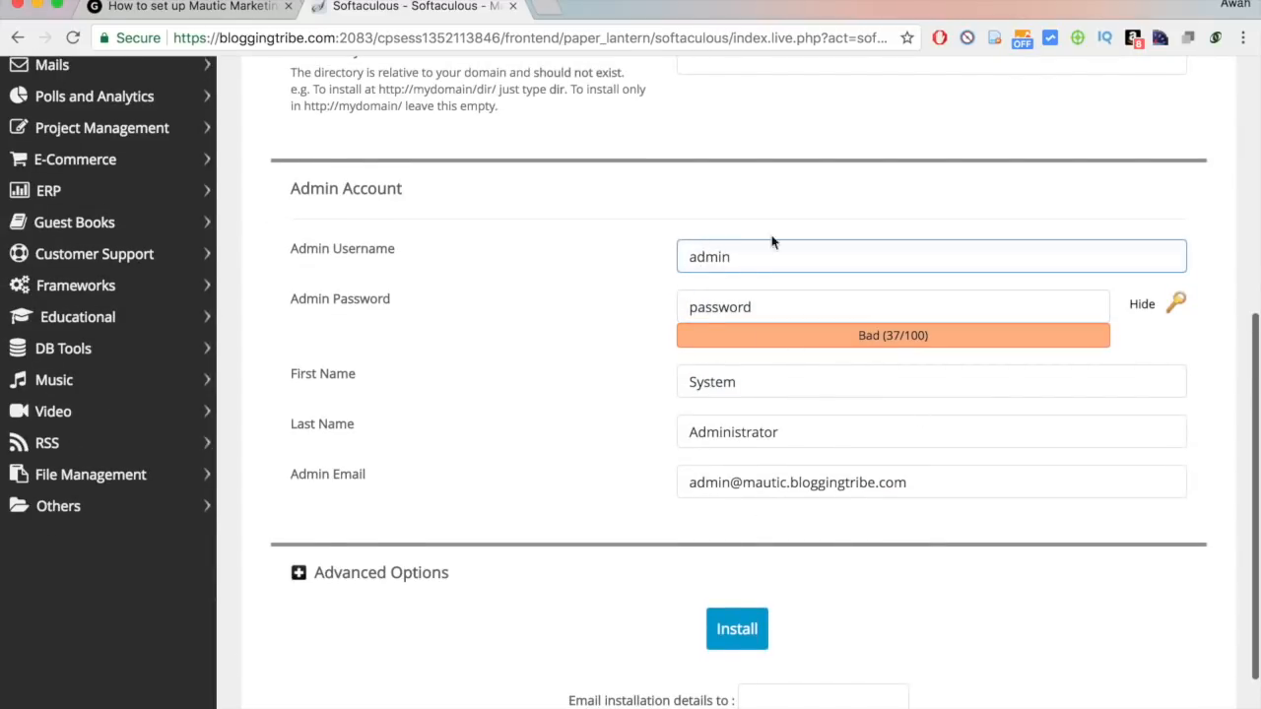
{"action": "left_click", "coordinate": [721, 311]}
{"action": "left_click", "coordinate": [549, 341]}
{"action": "scroll", "coordinate": [550, 341], "scroll_direction": "up", "scroll_amount": 1}
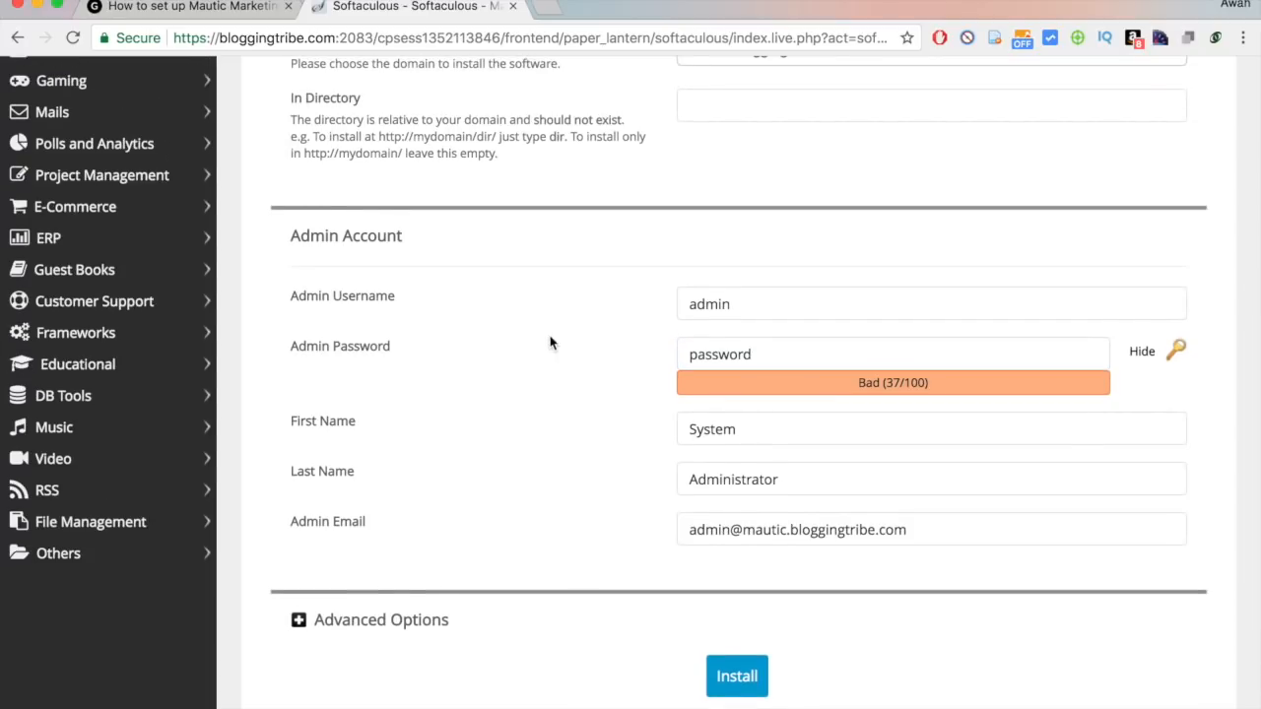
{"action": "key", "text": "super+t"}
Search 'pass' and go to the passwordsgenerator.net site.
{"action": "type", "text": "strong"}
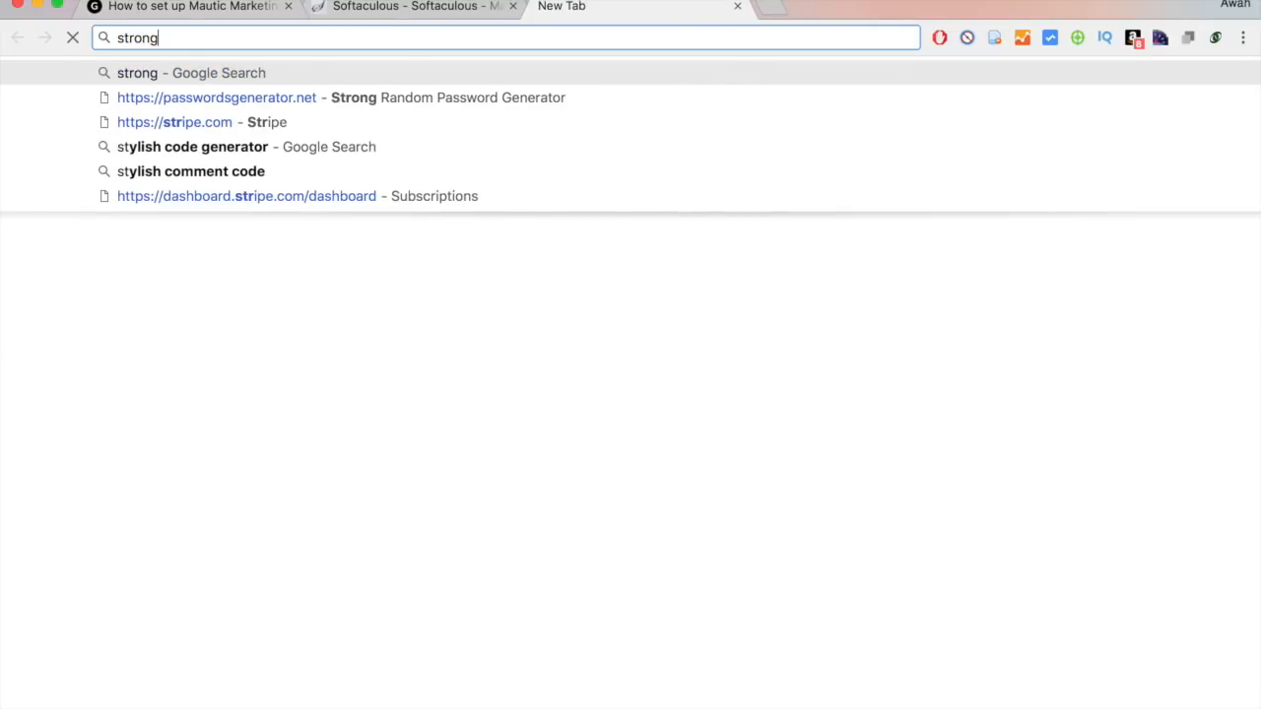
{"action": "type", "text": "pa"}
{"action": "key", "text": "super+a"}
{"action": "type", "text": "pass"}
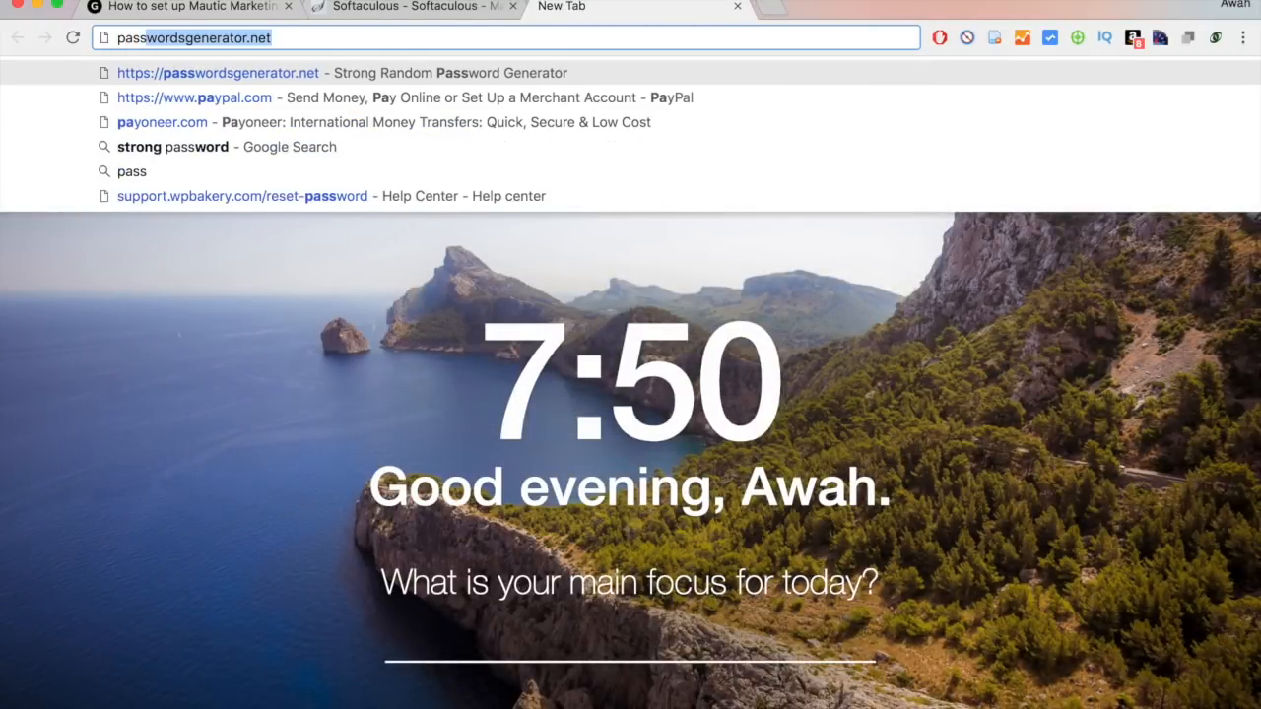
{"action": "key", "text": "Return"}
{"action": "left_click_drag", "start_coordinate": [234, 40], "coordinate": [403, 44]}
{"action": "left_click", "coordinate": [403, 44]}
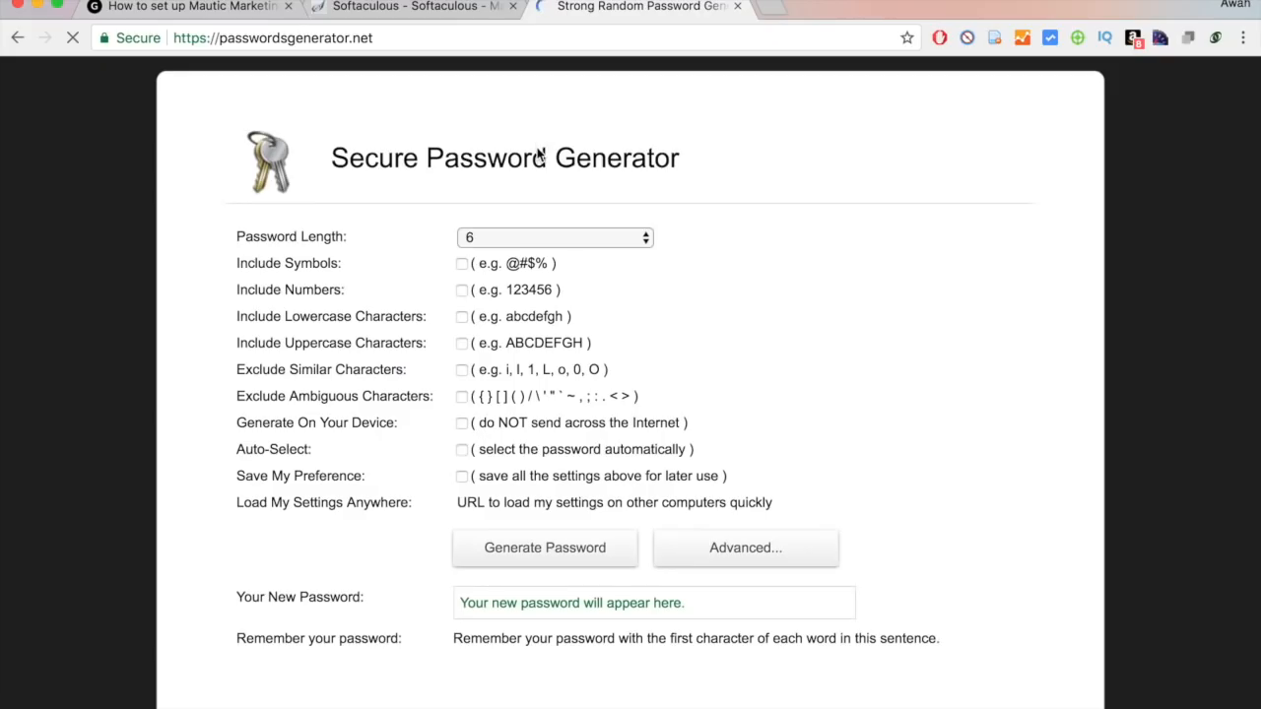
Generate a password with Include Symbols ticked and select the result.
{"action": "left_click", "coordinate": [462, 264]}
{"action": "left_click", "coordinate": [517, 550]}
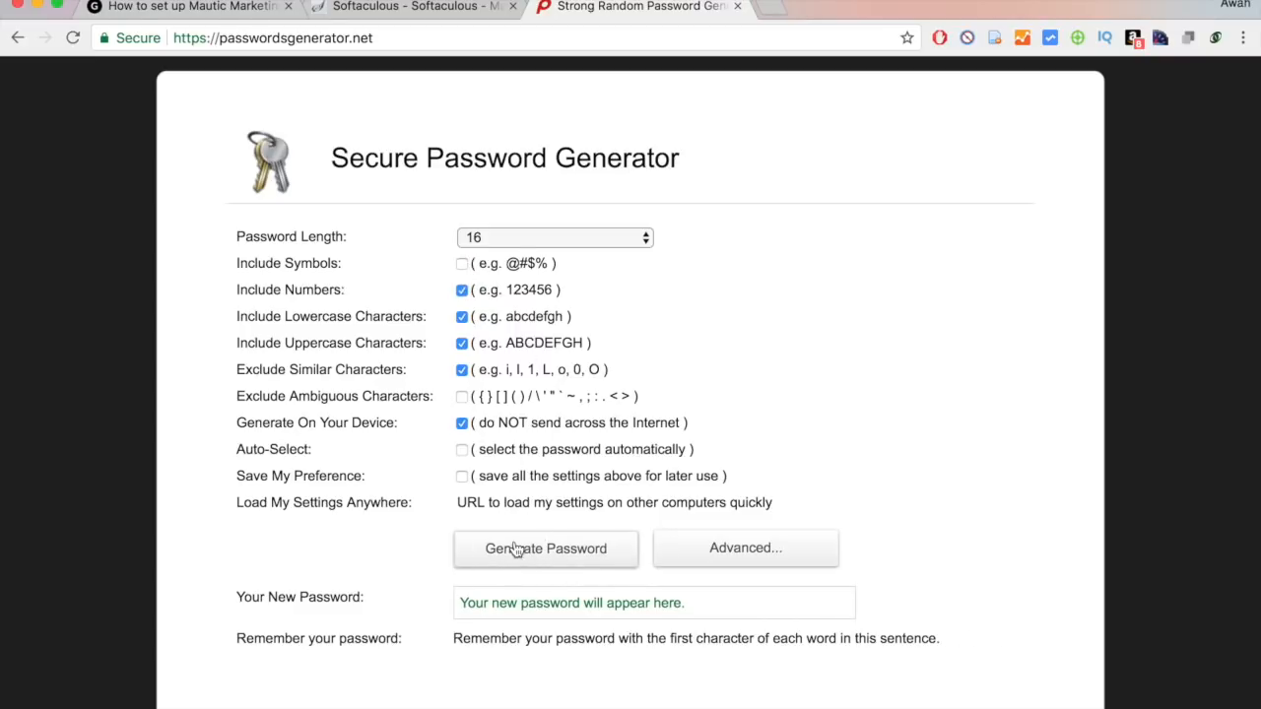
{"action": "double_click", "coordinate": [581, 599]}
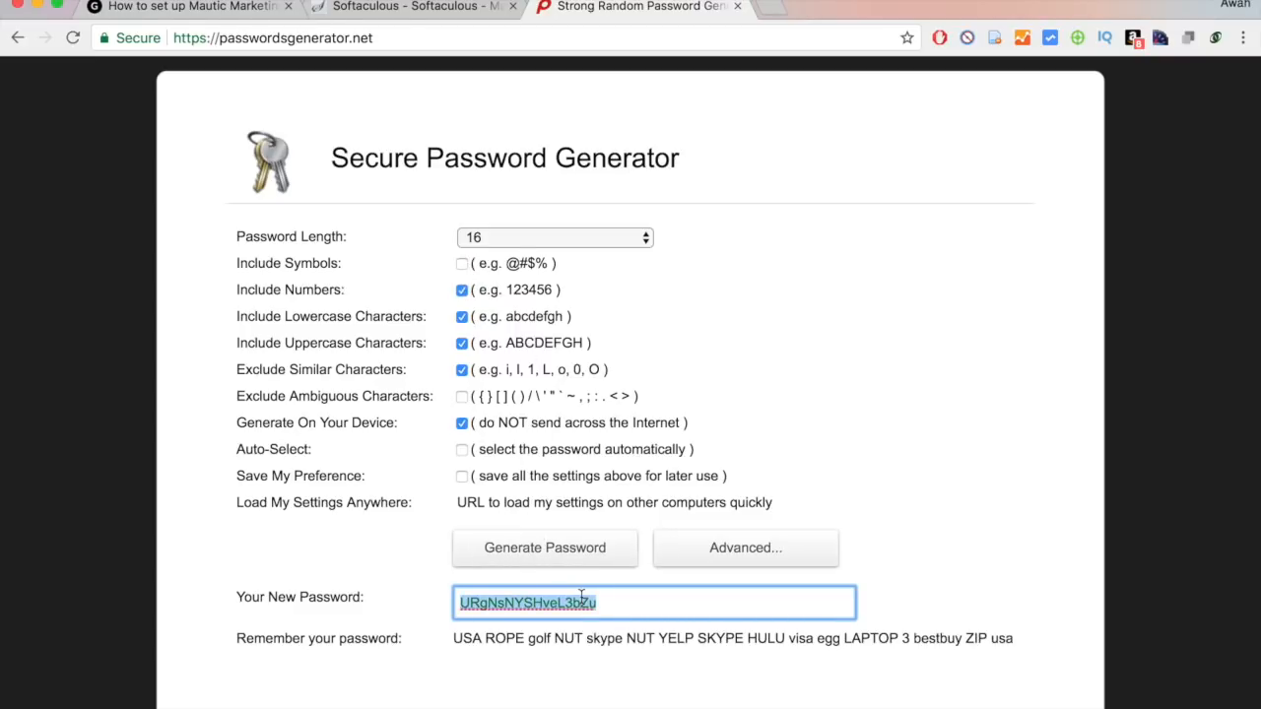
{"action": "left_click", "coordinate": [463, 264]}
{"action": "left_click", "coordinate": [551, 558]}
{"action": "left_click", "coordinate": [545, 611]}
{"action": "triple_click", "coordinate": [545, 610]}
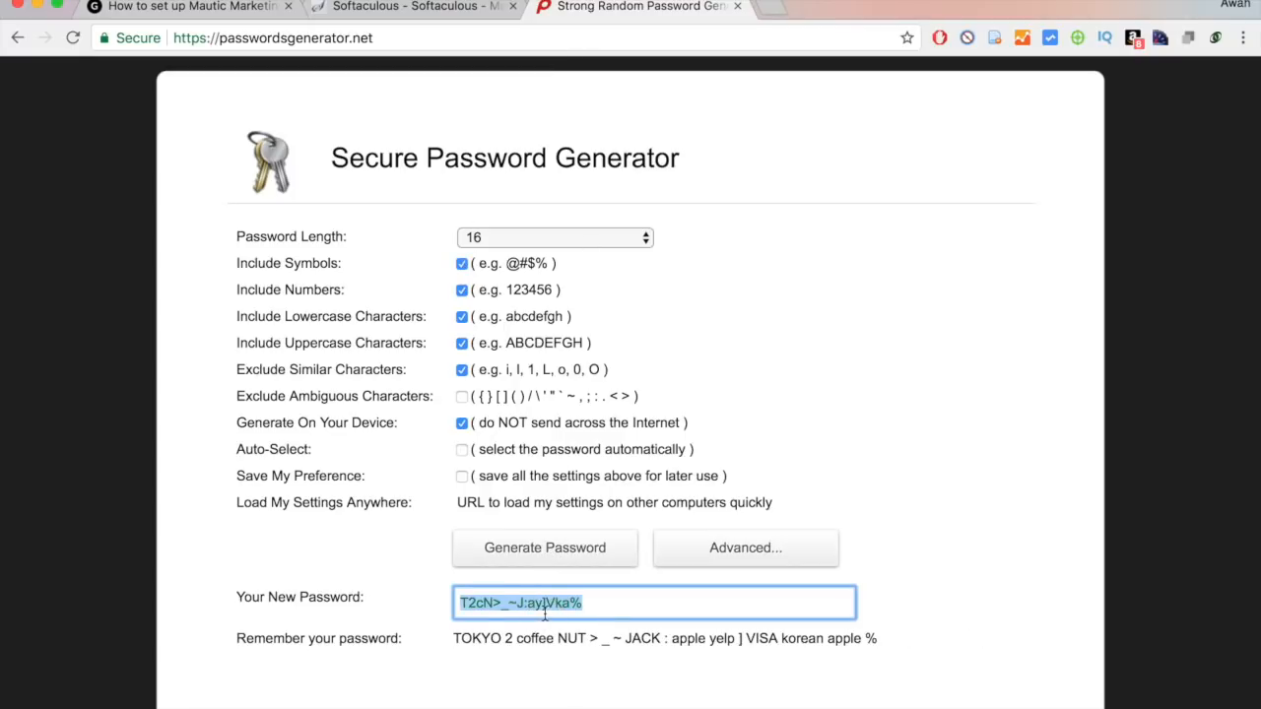
{"action": "left_click", "coordinate": [574, 638]}
{"action": "triple_click", "coordinate": [675, 605]}
{"action": "left_click", "coordinate": [883, 539]}
Keep the password length at 16, close the generator, and return to the admin account form.
{"action": "left_click", "coordinate": [518, 241]}
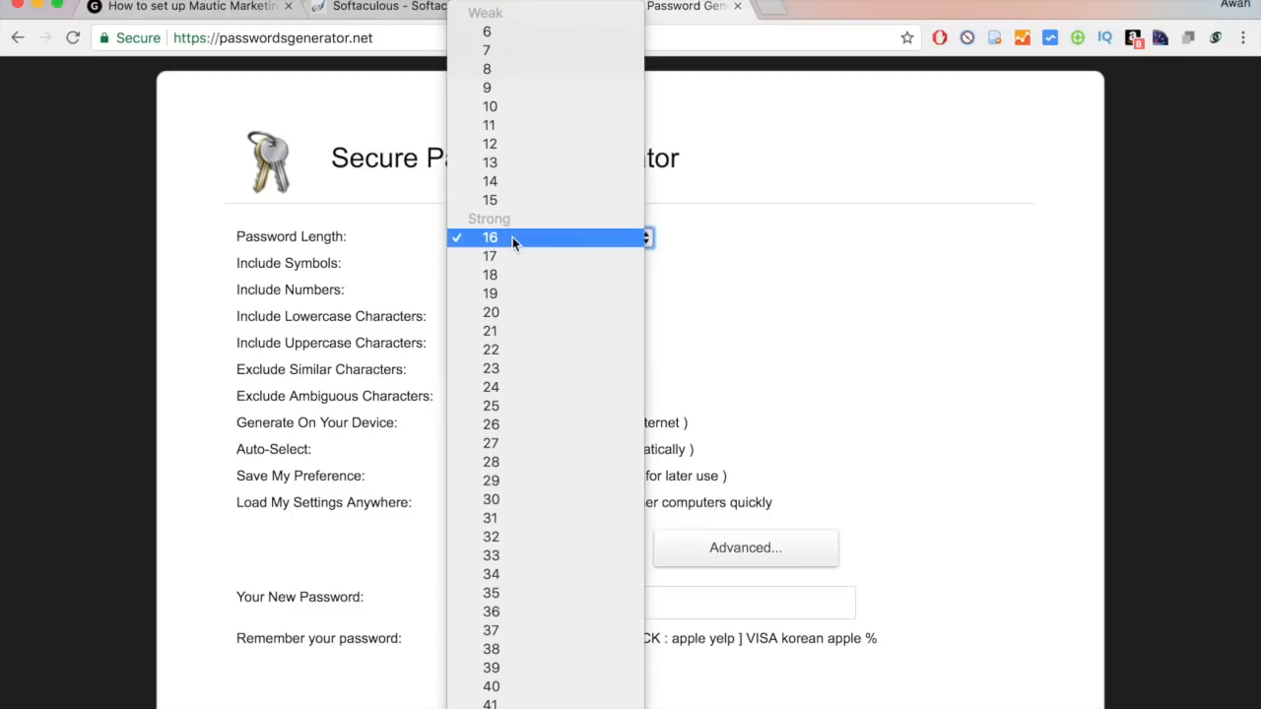
{"action": "left_click", "coordinate": [932, 523]}
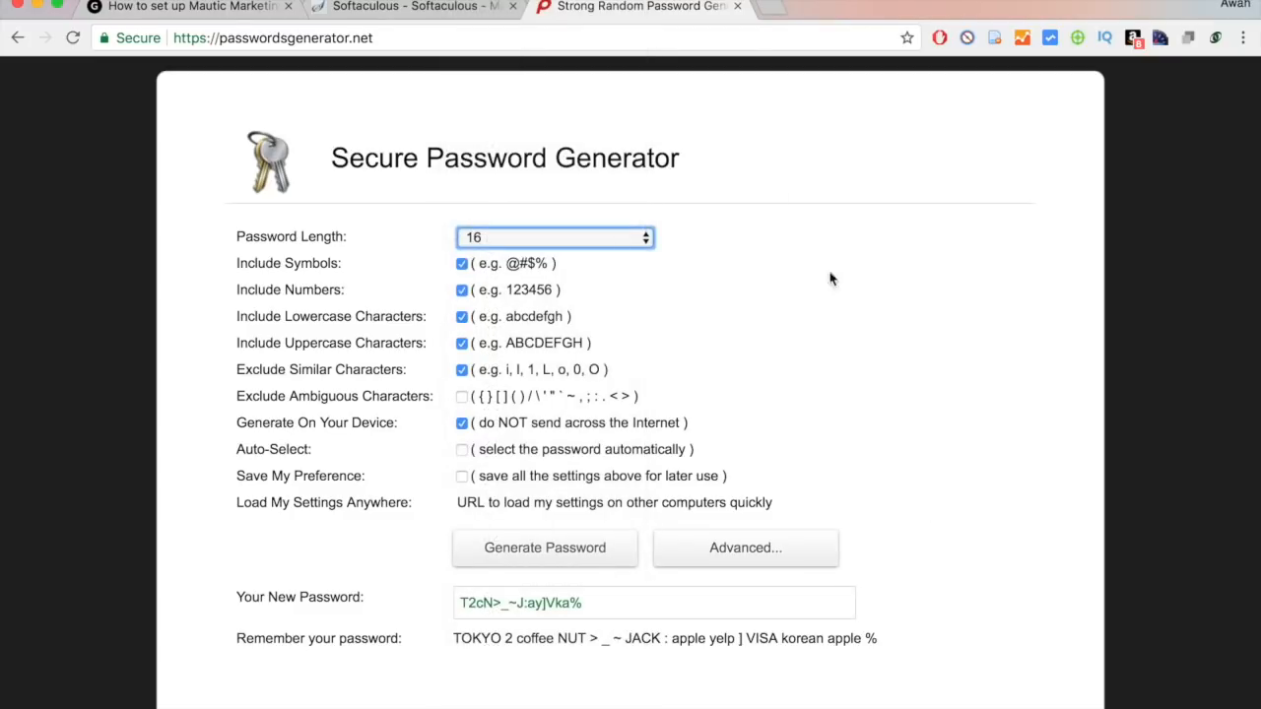
{"action": "left_click", "coordinate": [738, 7]}
{"action": "left_click", "coordinate": [770, 317]}
Install Mautic and open its login page at mautic.bloggingtribe.com/s/login in a new tab.
{"action": "scroll", "coordinate": [713, 521], "scroll_direction": "down", "scroll_amount": 2}
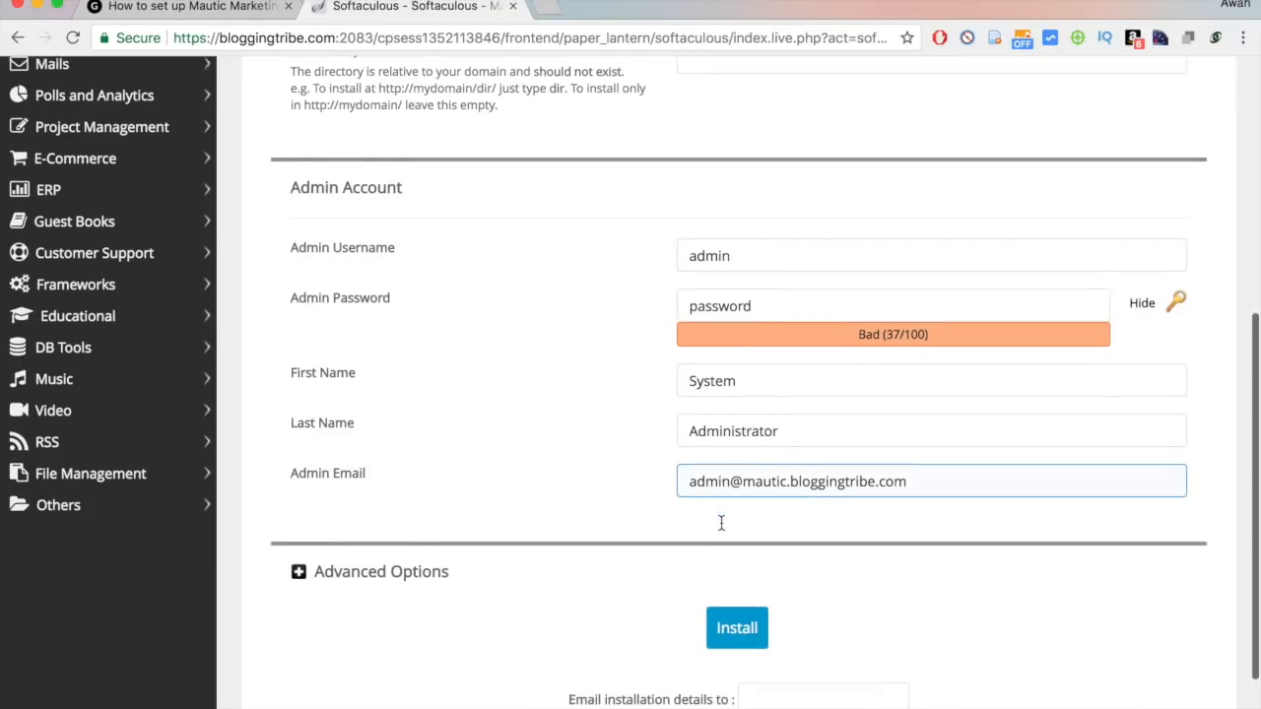
{"action": "left_click", "coordinate": [757, 640]}
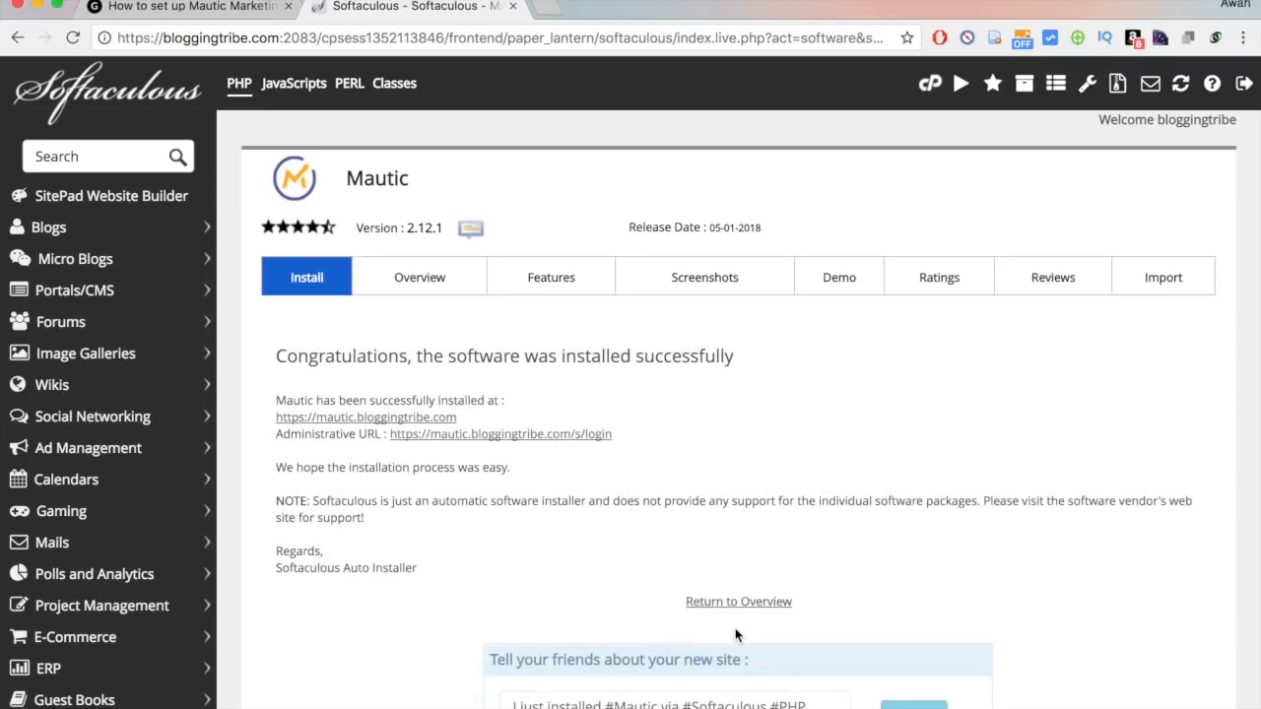
{"action": "right_click", "coordinate": [340, 415]}
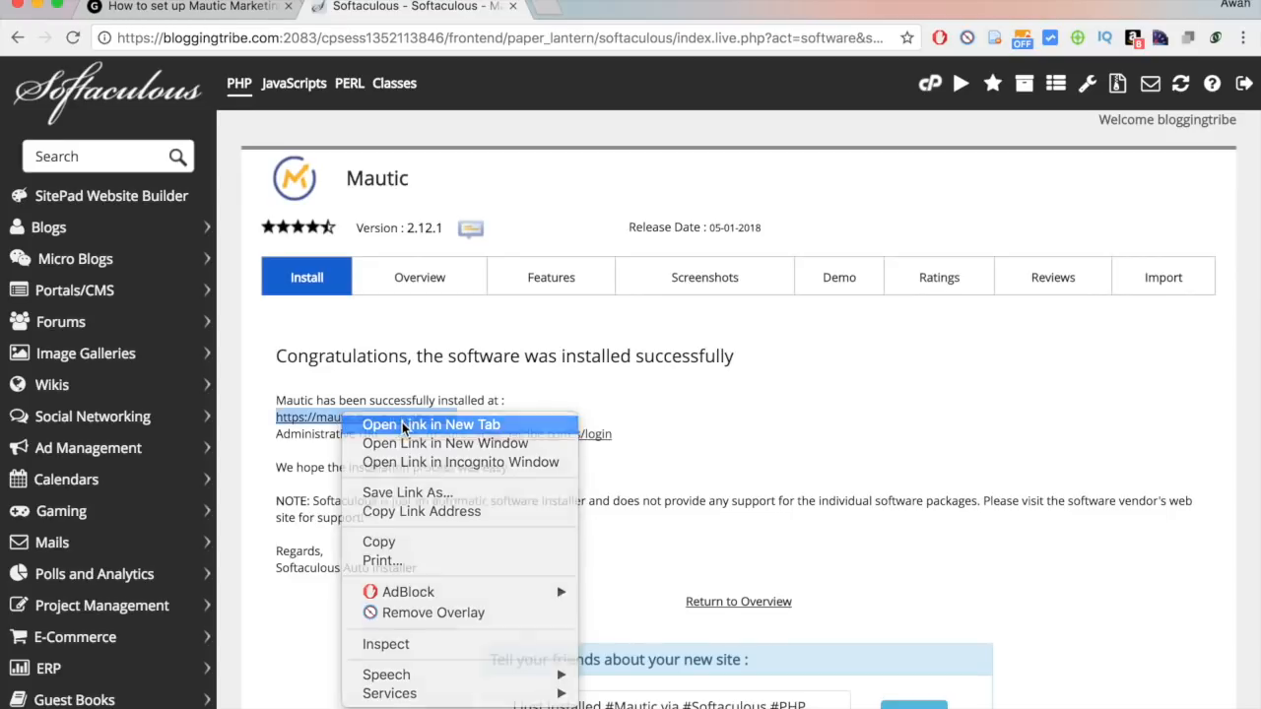
{"action": "left_click", "coordinate": [413, 505]}
{"action": "left_click", "coordinate": [631, 8]}
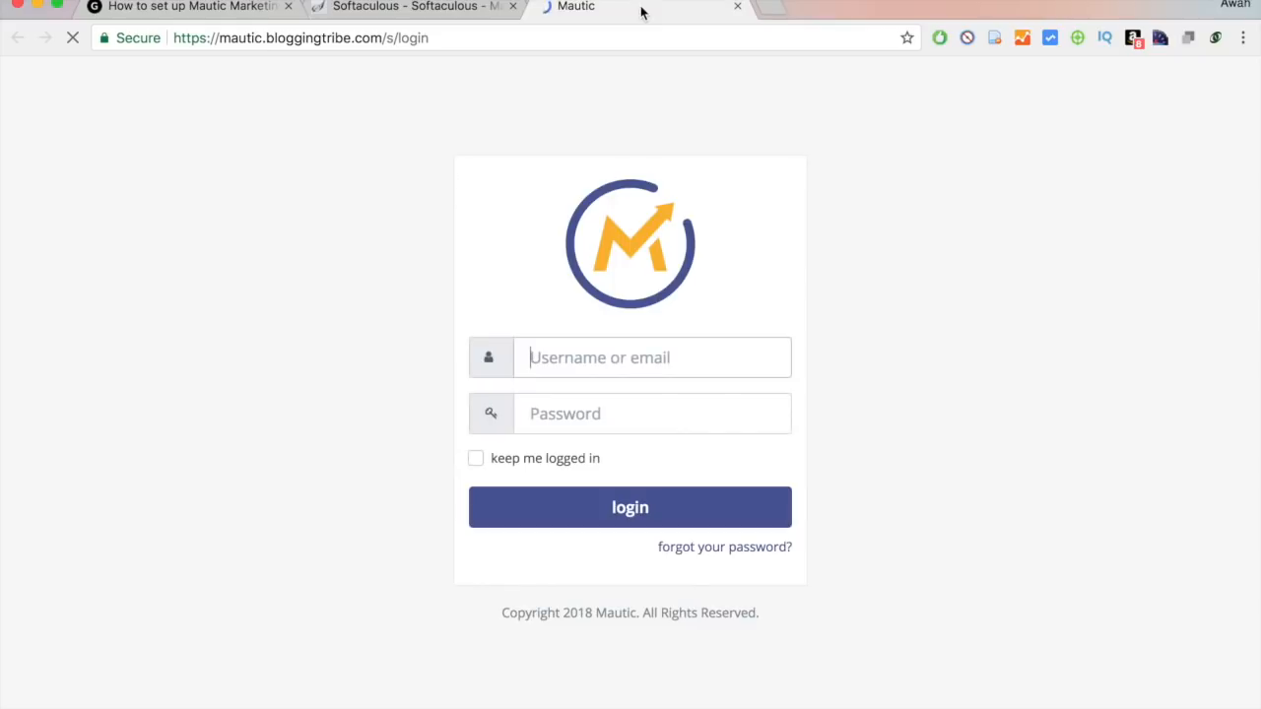
Log in to Mautic as admin with the account password and decline Chrome's password saving.
{"action": "type", "text": "admin"}
{"action": "key", "text": "Tab"}
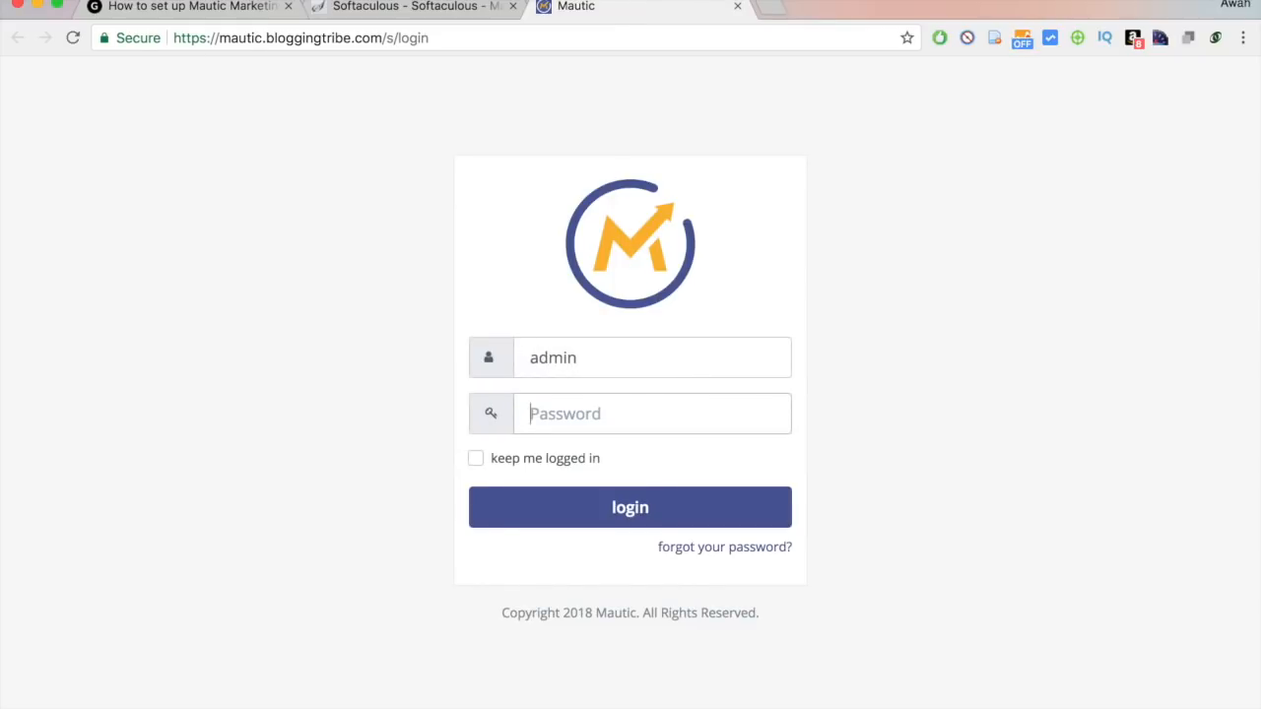
{"action": "type", "text": "a"}
{"action": "key", "text": "Return"}
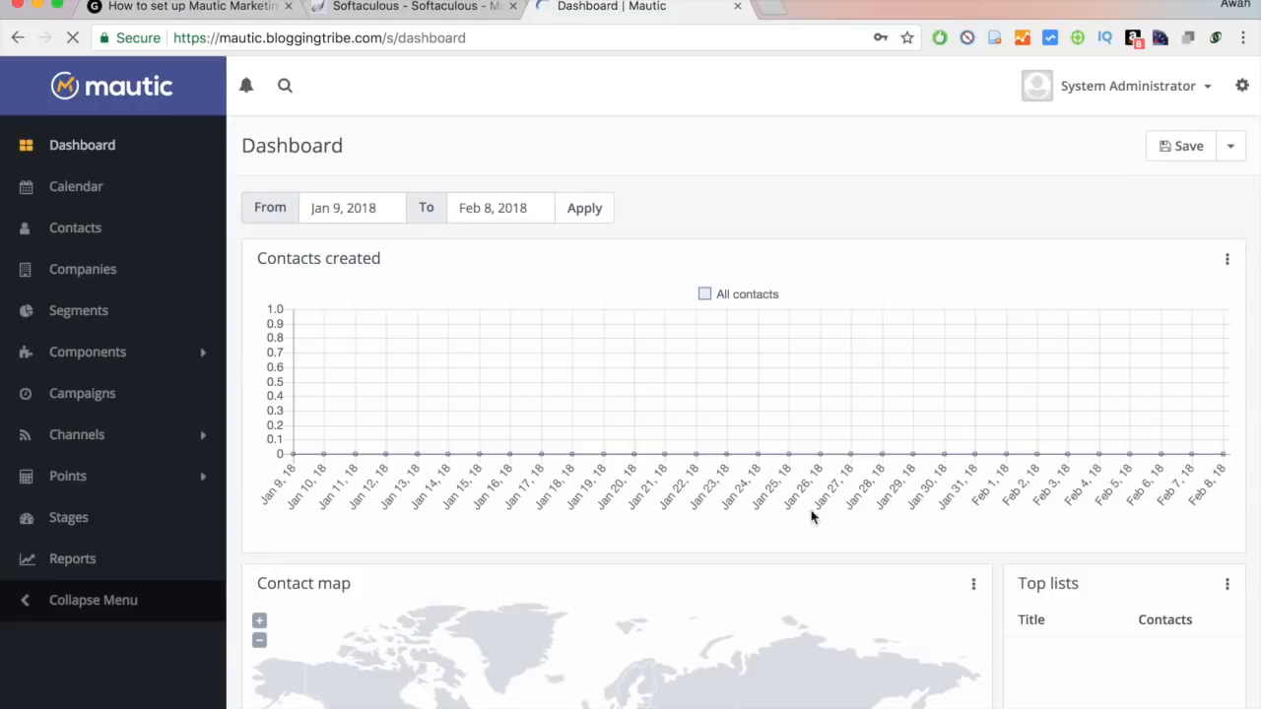
{"action": "scroll", "coordinate": [816, 498], "scroll_direction": "down", "scroll_amount": 5}
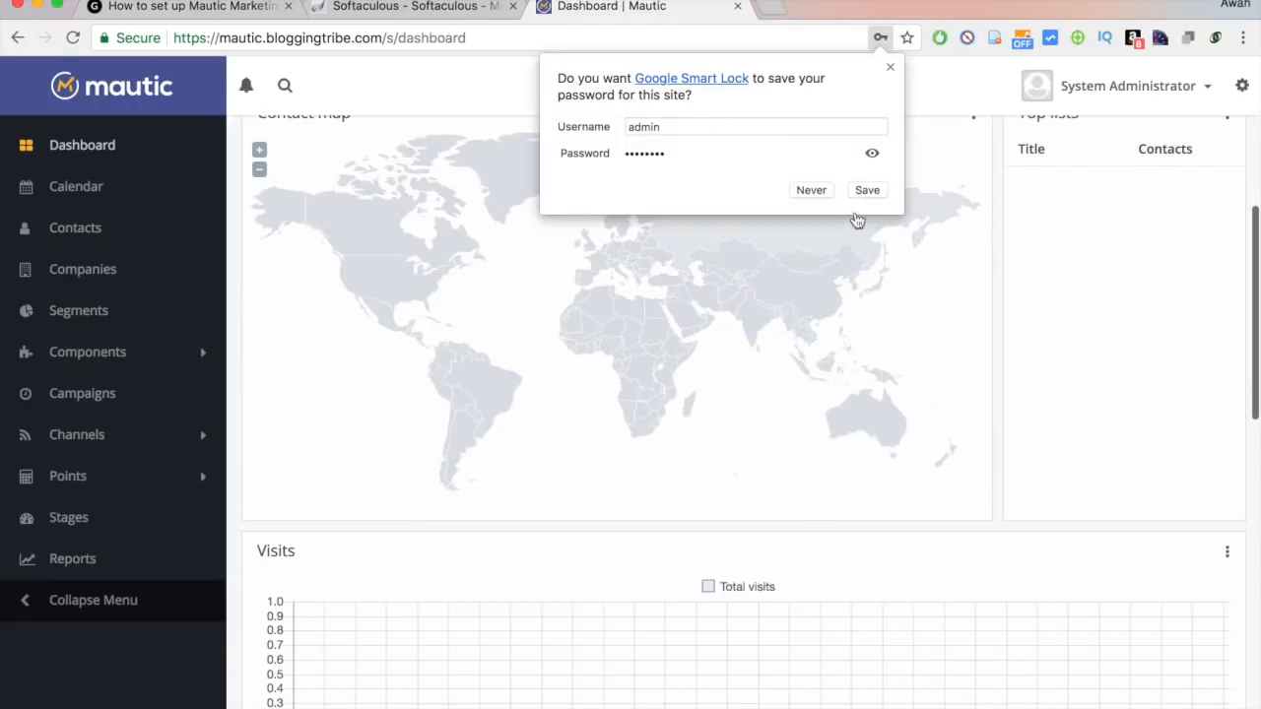
{"action": "left_click", "coordinate": [810, 191]}
{"action": "scroll", "coordinate": [746, 370], "scroll_direction": "down", "scroll_amount": 3}
{"action": "scroll", "coordinate": [746, 370], "scroll_direction": "down", "scroll_amount": 2}
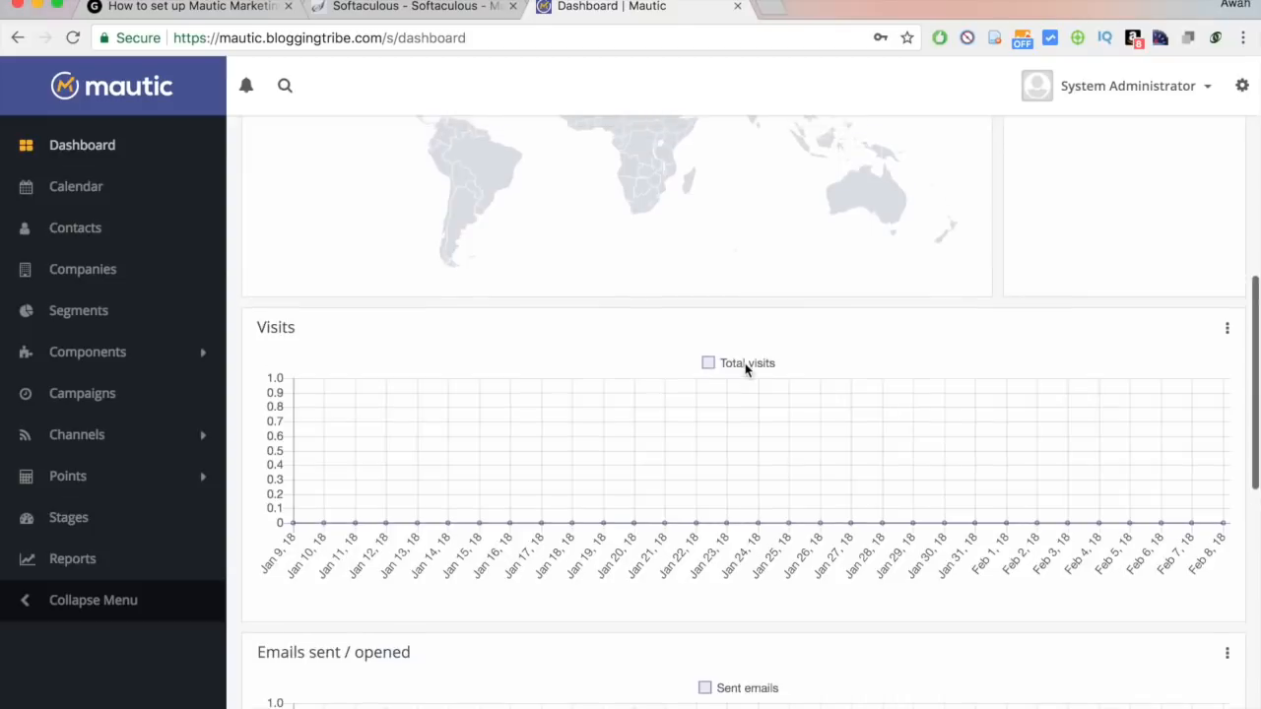
{"action": "scroll", "coordinate": [746, 369], "scroll_direction": "up", "scroll_amount": 10}
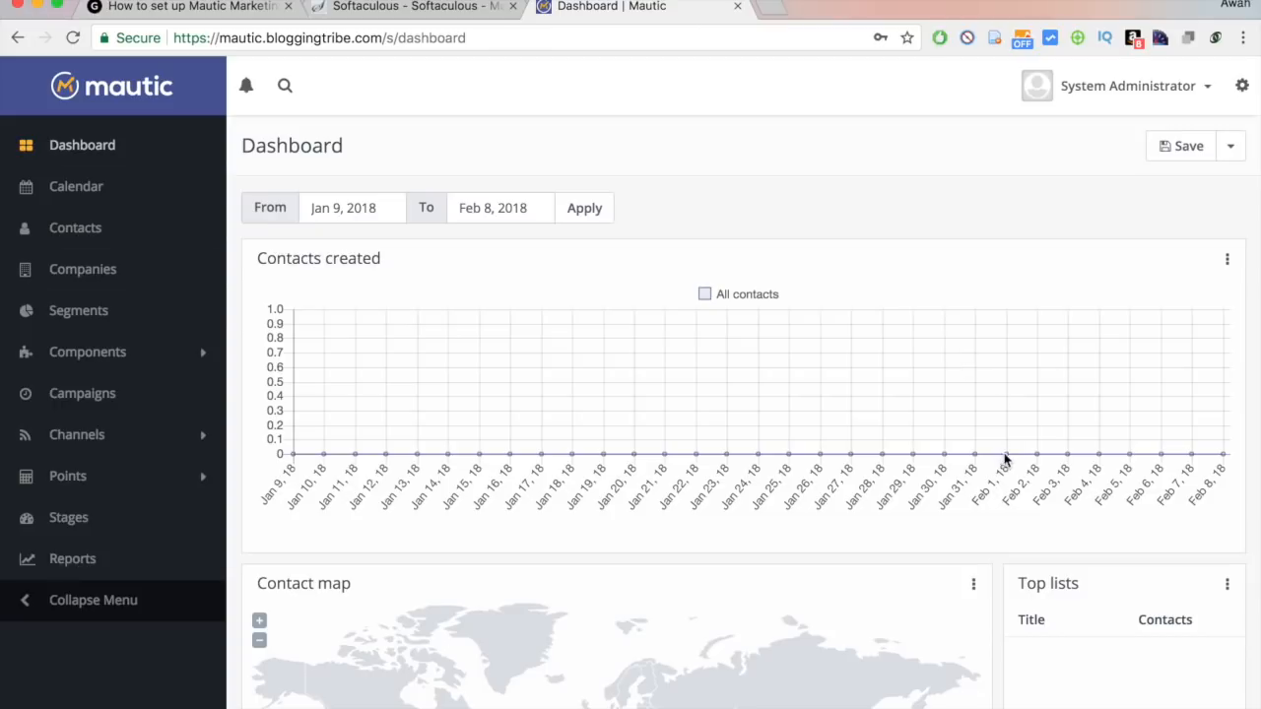
{"action": "scroll", "coordinate": [1064, 358], "scroll_direction": "down", "scroll_amount": 3}
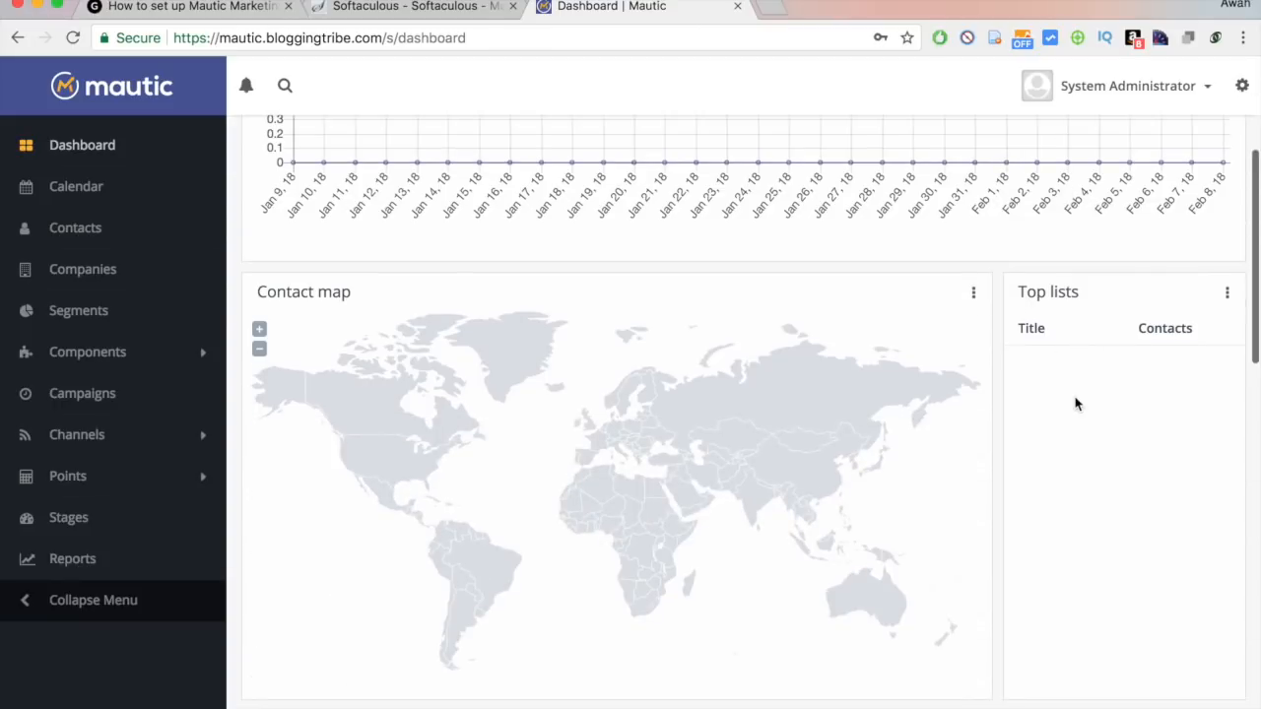
{"action": "scroll", "coordinate": [1075, 403], "scroll_direction": "down", "scroll_amount": 1}
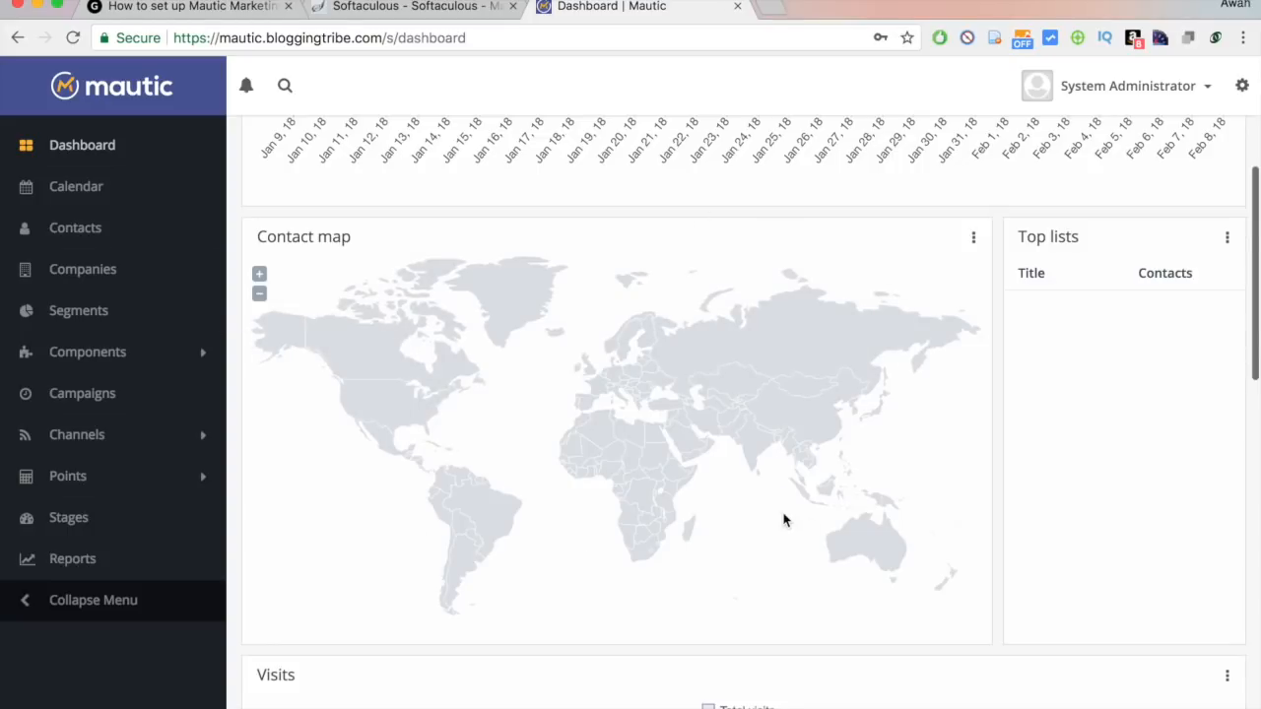
{"action": "scroll", "coordinate": [785, 518], "scroll_direction": "down", "scroll_amount": 5}
{"action": "scroll", "coordinate": [611, 344], "scroll_direction": "down", "scroll_amount": 2}
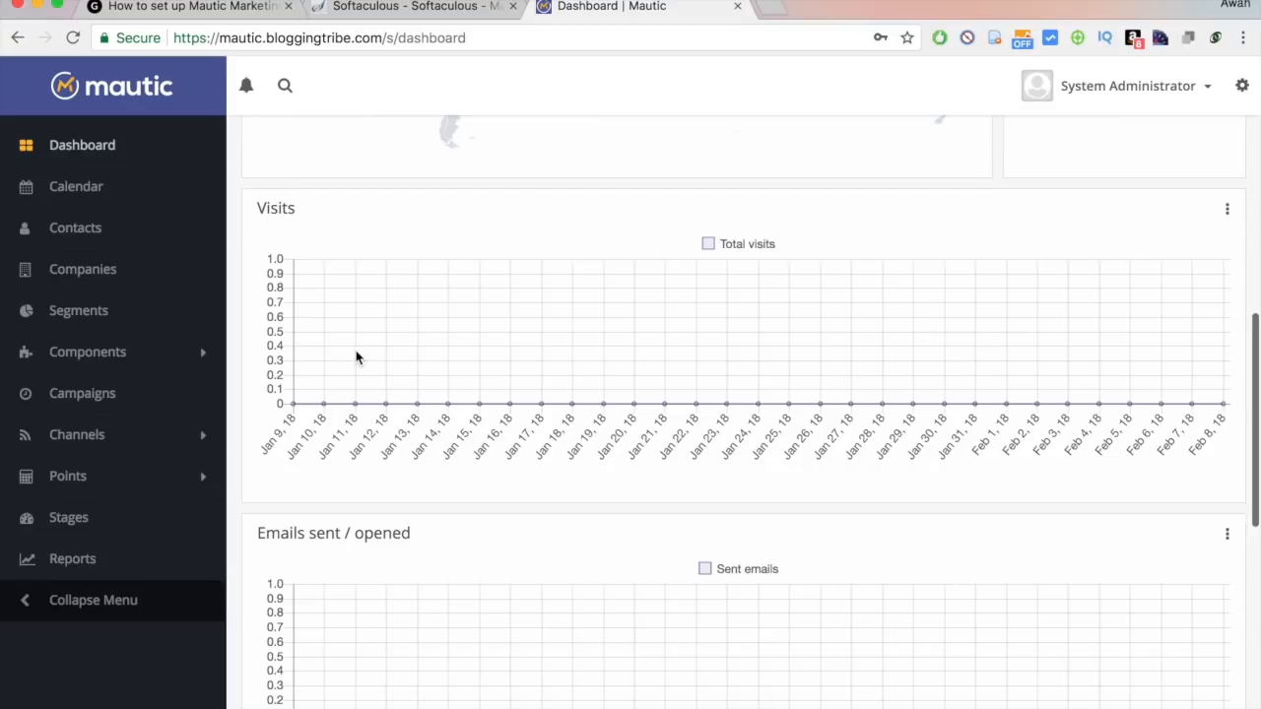
{"action": "scroll", "coordinate": [358, 357], "scroll_direction": "down", "scroll_amount": 1}
{"action": "scroll", "coordinate": [611, 358], "scroll_direction": "down", "scroll_amount": 2}
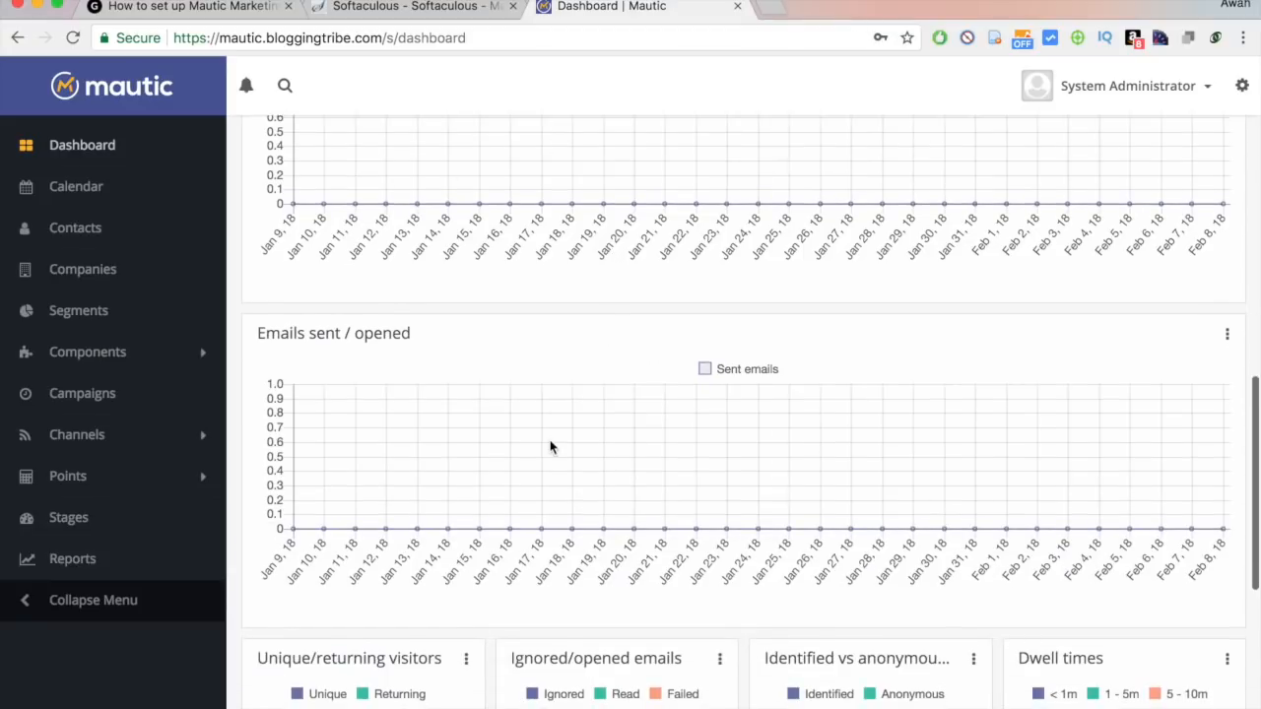
{"action": "scroll", "coordinate": [554, 444], "scroll_direction": "down", "scroll_amount": 1}
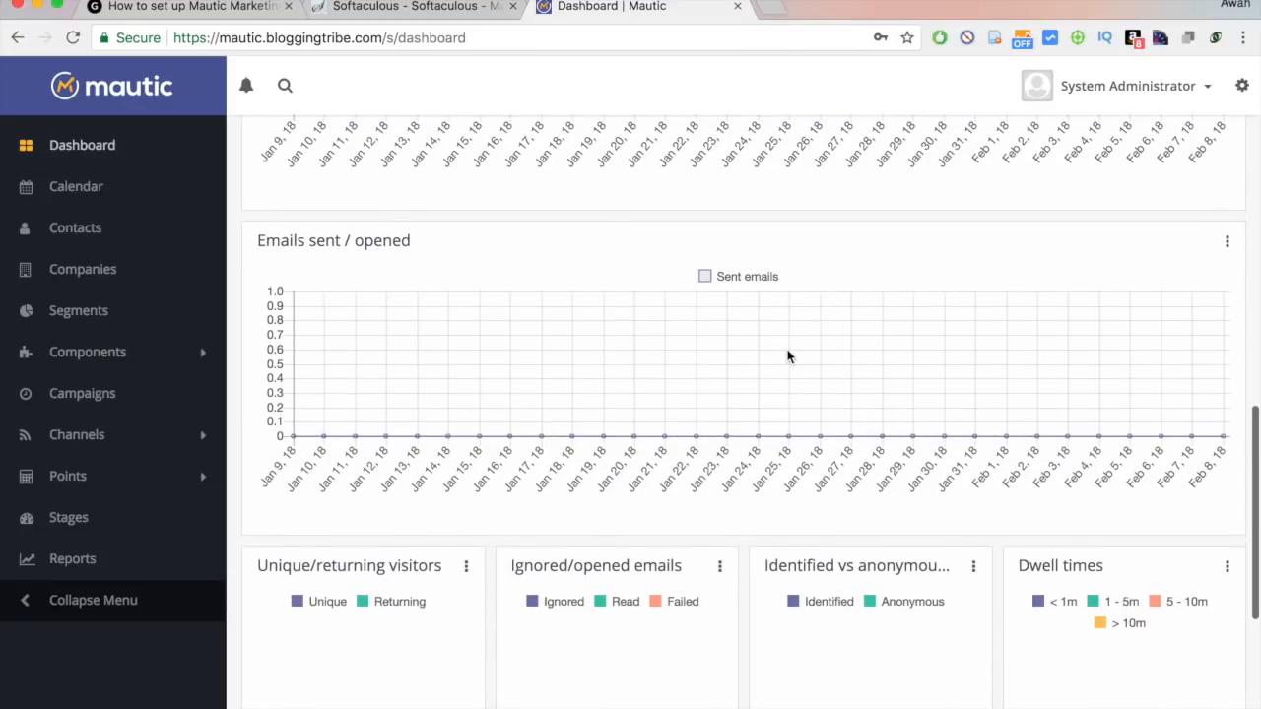
{"action": "scroll", "coordinate": [786, 424], "scroll_direction": "down", "scroll_amount": 2}
{"action": "scroll", "coordinate": [786, 419], "scroll_direction": "down", "scroll_amount": 3}
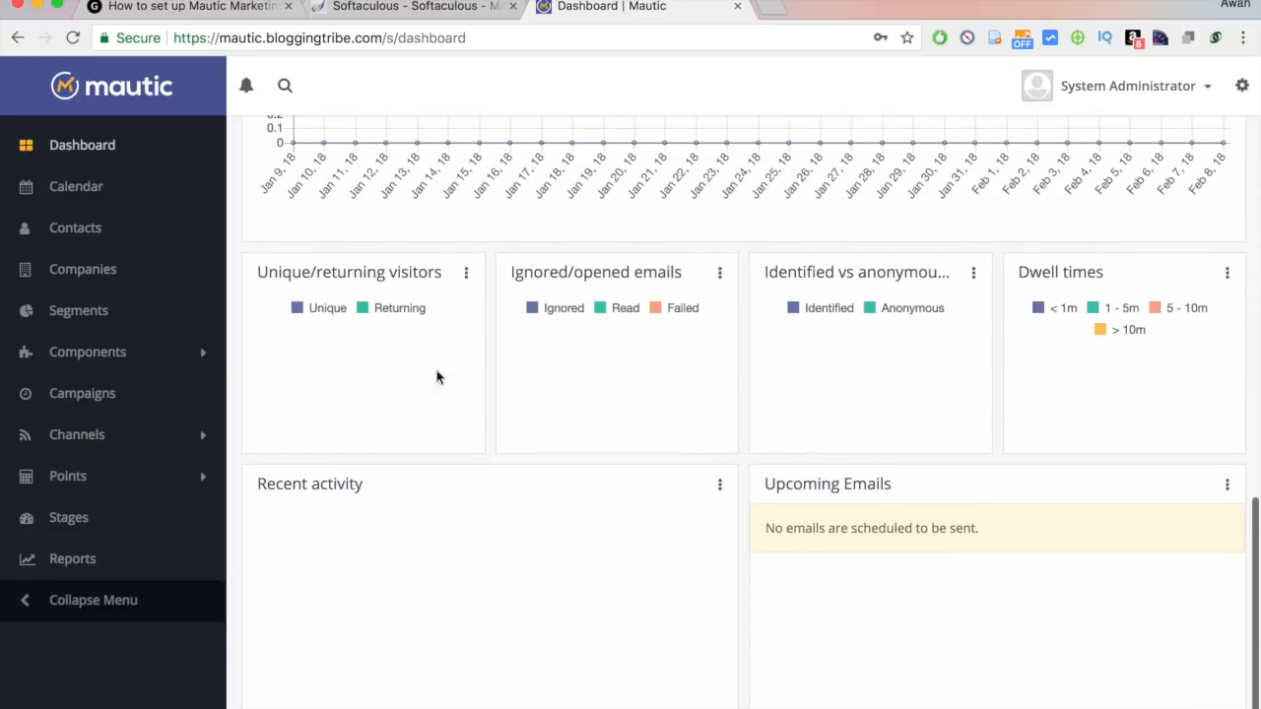
{"action": "scroll", "coordinate": [657, 363], "scroll_direction": "down", "scroll_amount": 2}
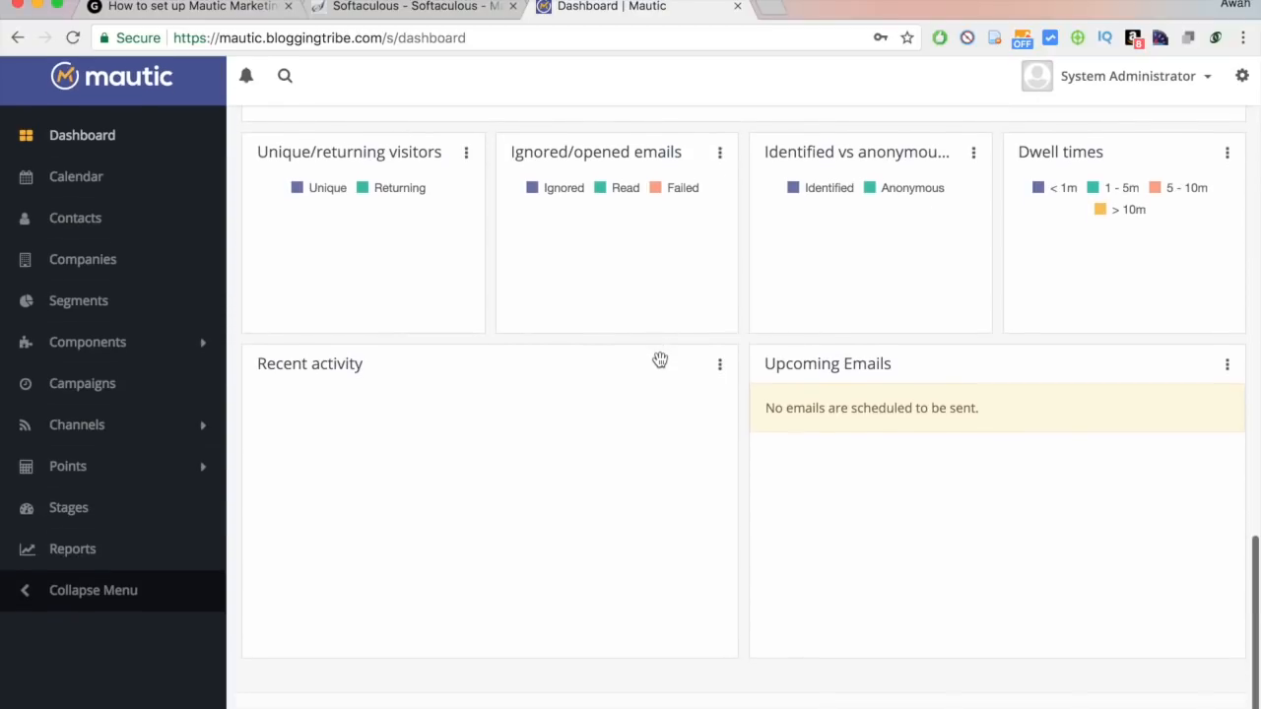
{"action": "scroll", "coordinate": [659, 360], "scroll_direction": "up", "scroll_amount": 10}
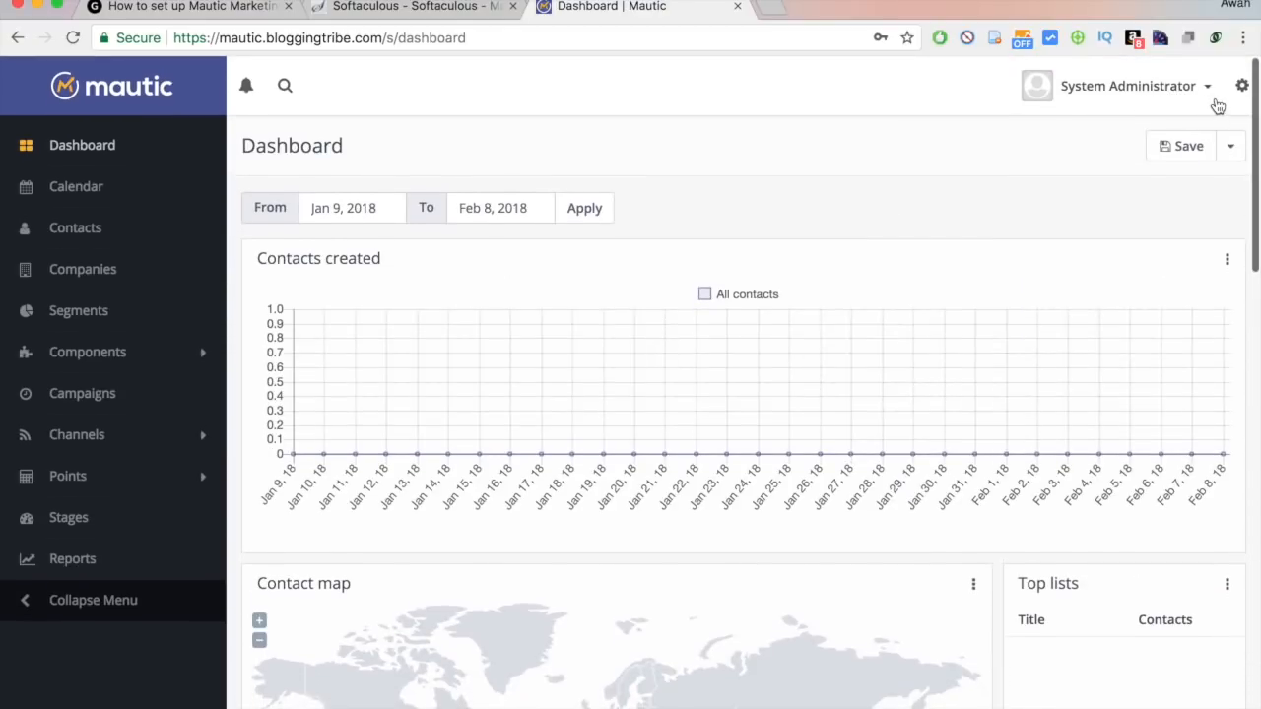
On the account details page, enter the user's first name, last name and e-mail address.
{"action": "left_click", "coordinate": [1206, 87]}
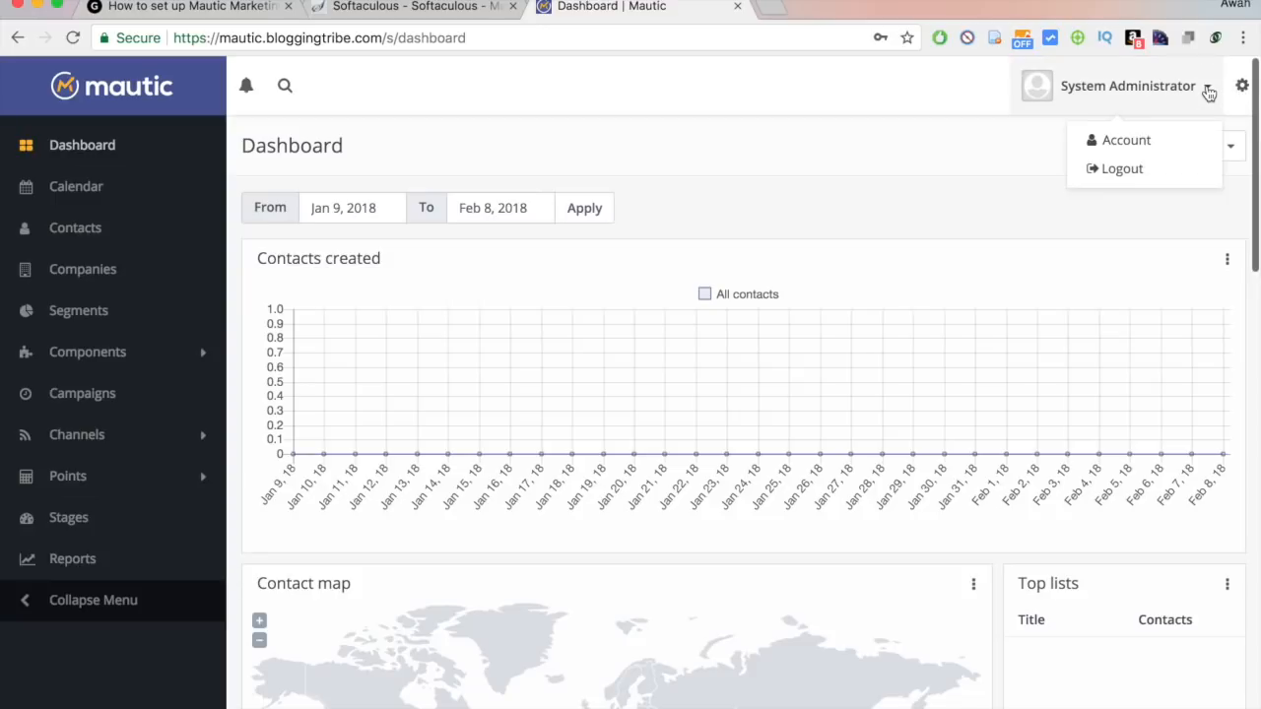
{"action": "left_click", "coordinate": [1100, 146]}
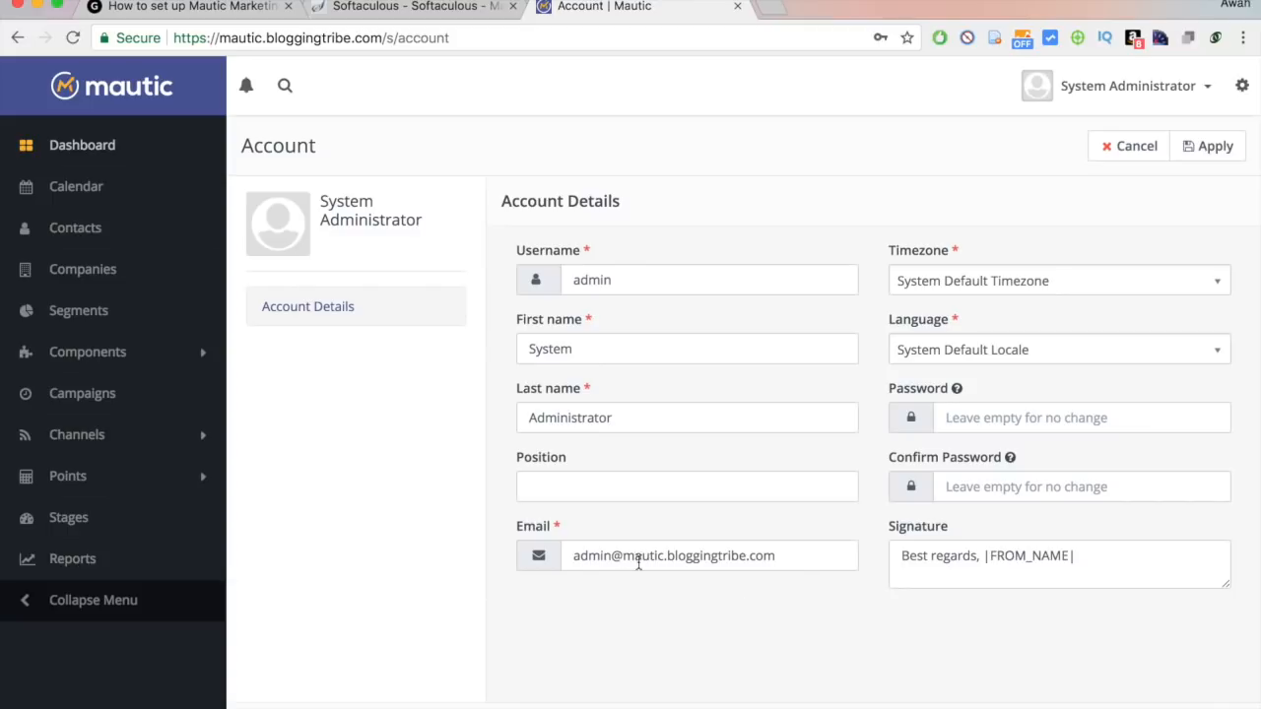
{"action": "triple_click", "coordinate": [613, 554]}
{"action": "left_click", "coordinate": [691, 581]}
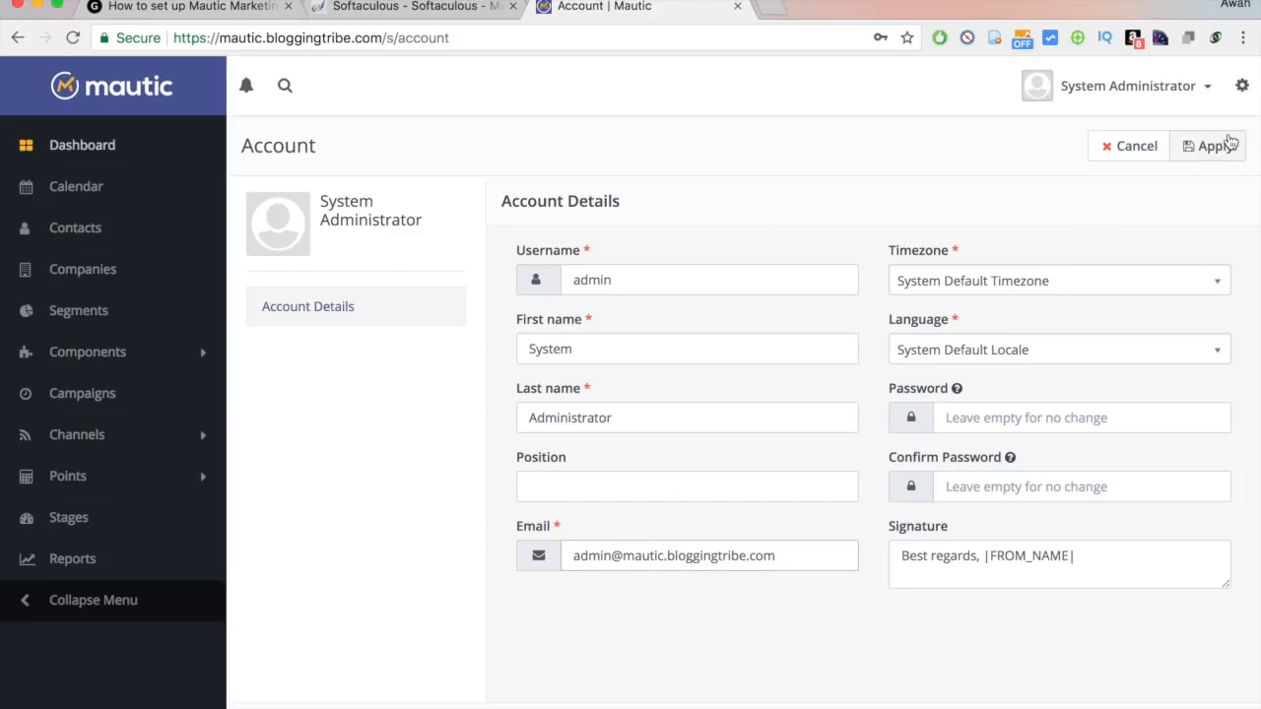
{"action": "left_click", "coordinate": [628, 361]}
{"action": "key", "text": "super+a"}
{"action": "key", "text": "Tab"}
{"action": "key", "text": "Tab"}
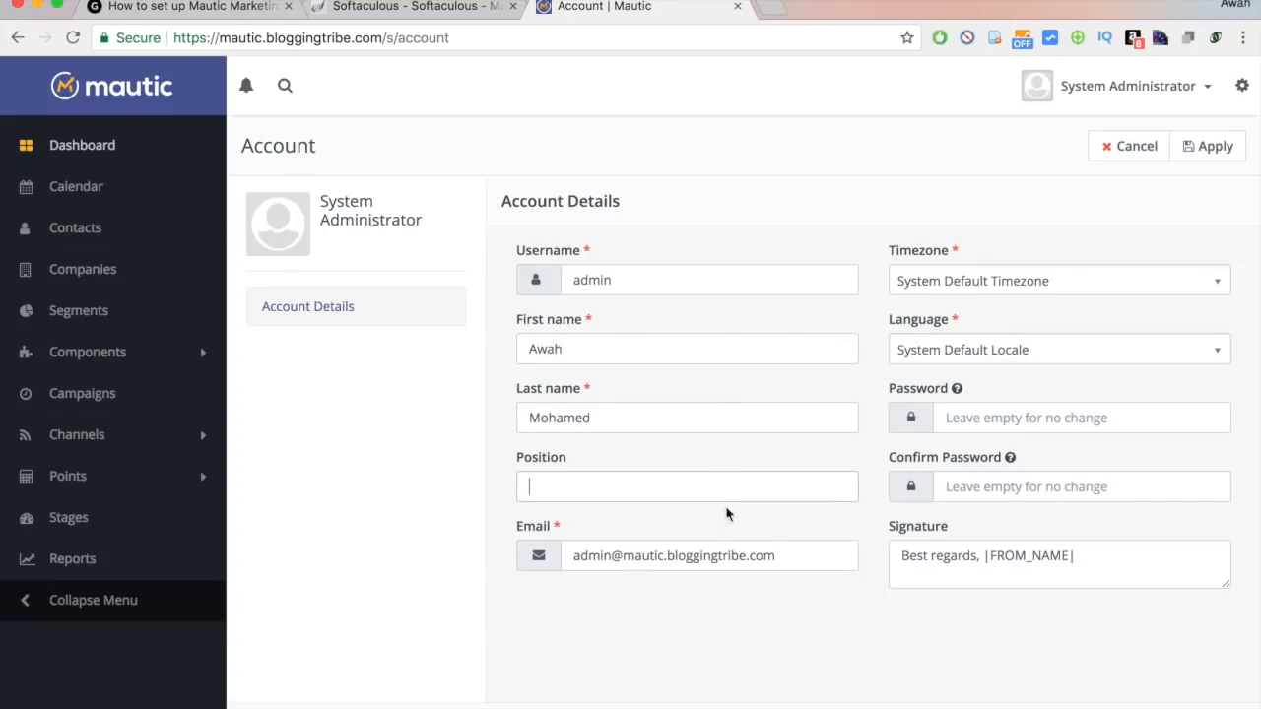
{"action": "left_click", "coordinate": [691, 557]}
{"action": "left_click_drag", "start_coordinate": [666, 557], "coordinate": [470, 551]}
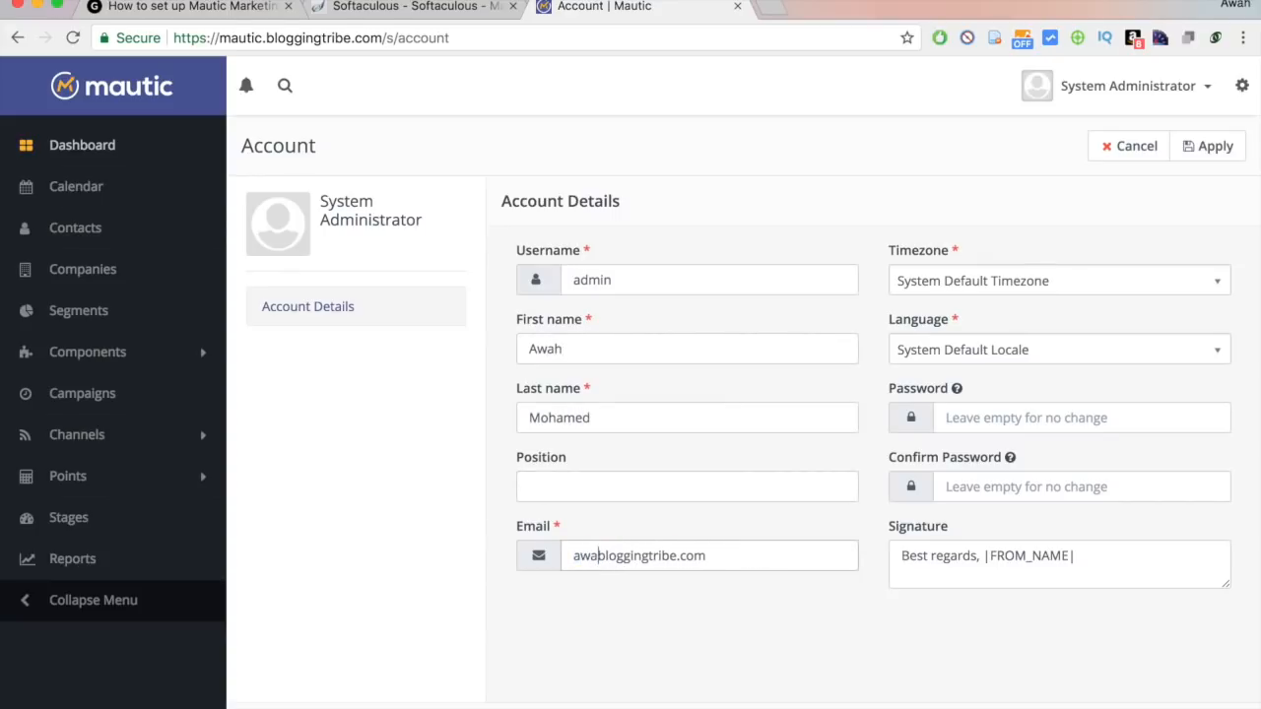
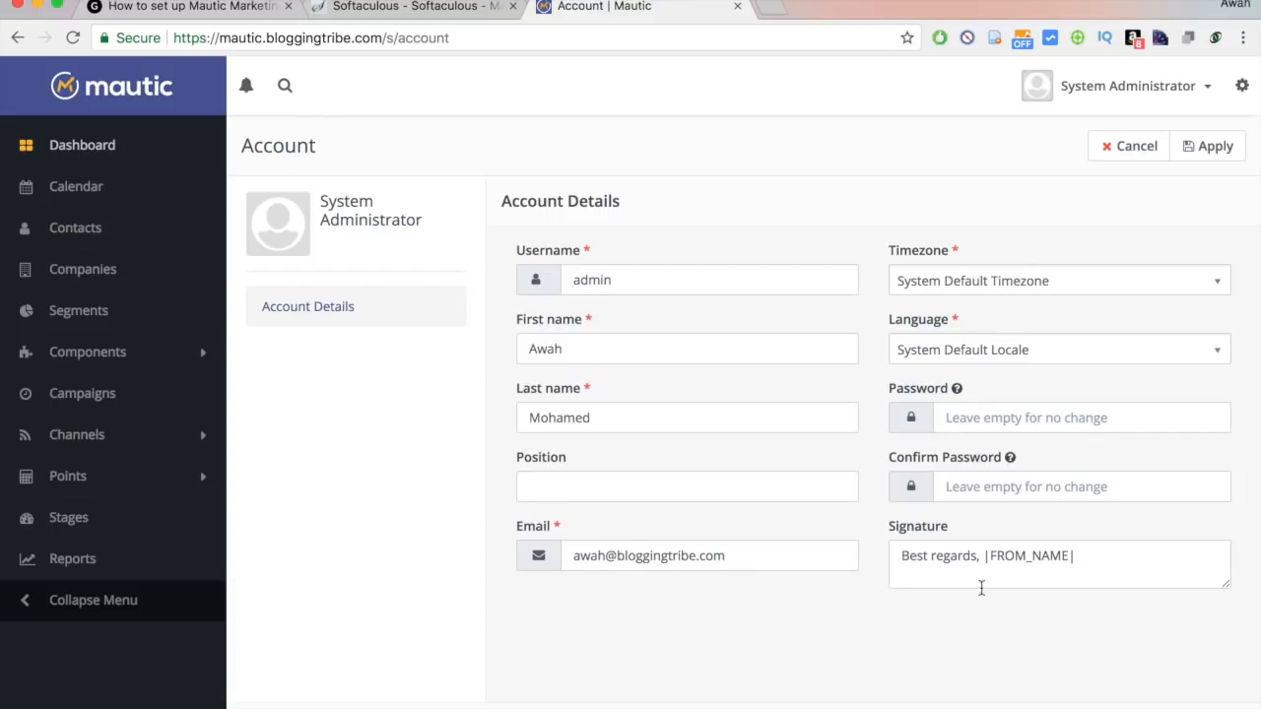
Change the signature to 'Best,' with the user's first name on a new line, and save.
{"action": "left_click_drag", "start_coordinate": [975, 551], "coordinate": [930, 554]}
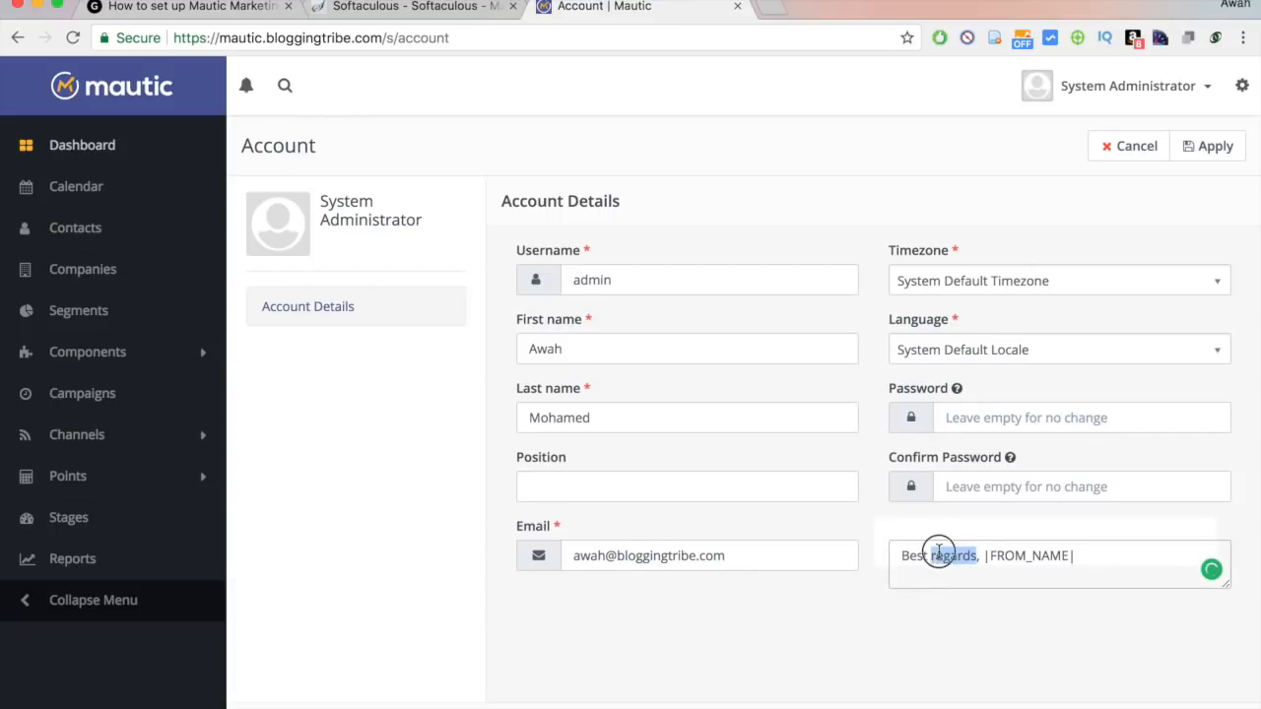
{"action": "key", "text": "BackSpace"}
{"action": "key", "text": "Return"}
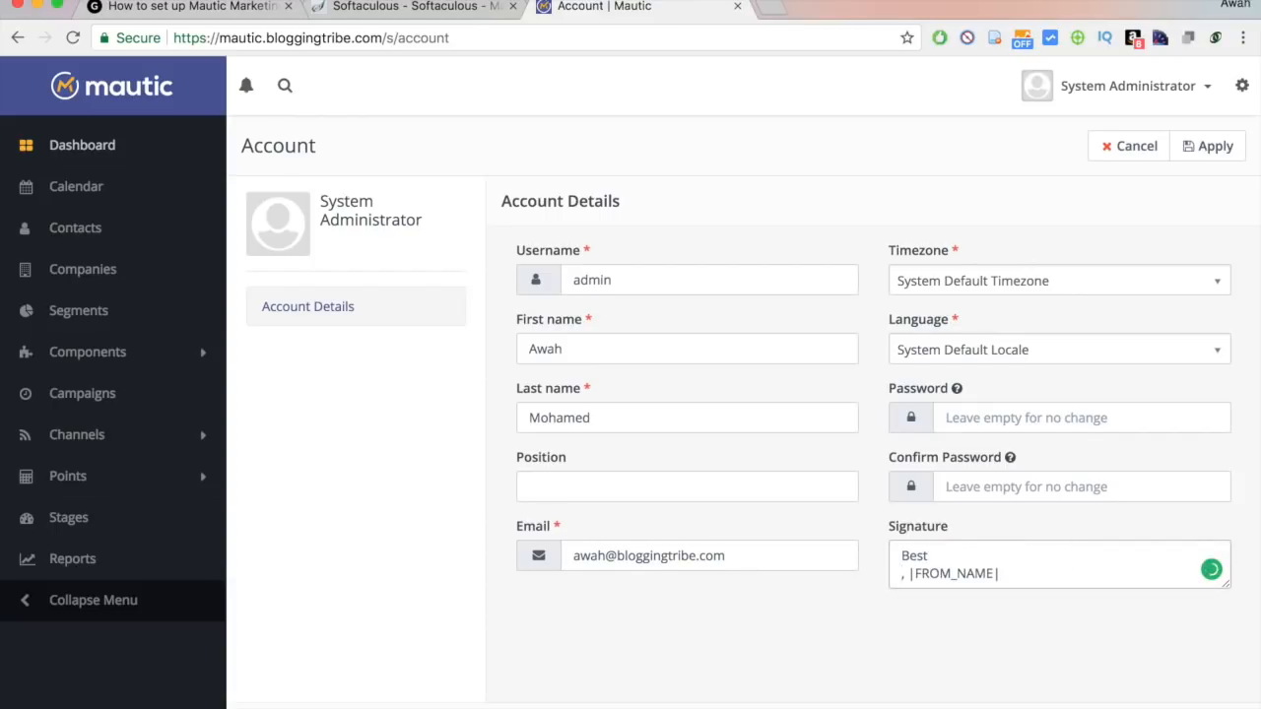
{"action": "key", "text": "BackSpace"}
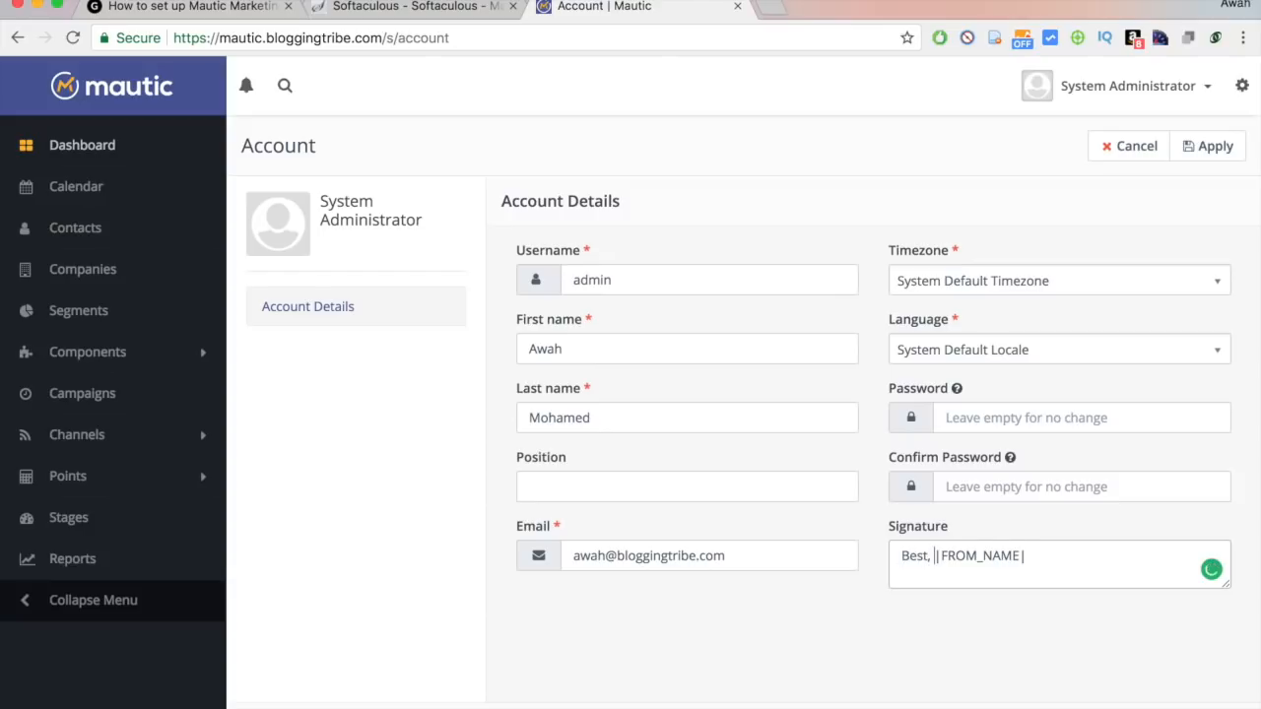
{"action": "left_click_drag", "start_coordinate": [935, 556], "coordinate": [1140, 558]}
{"action": "key", "text": "Return"}
{"action": "type", "text": "Awah."}
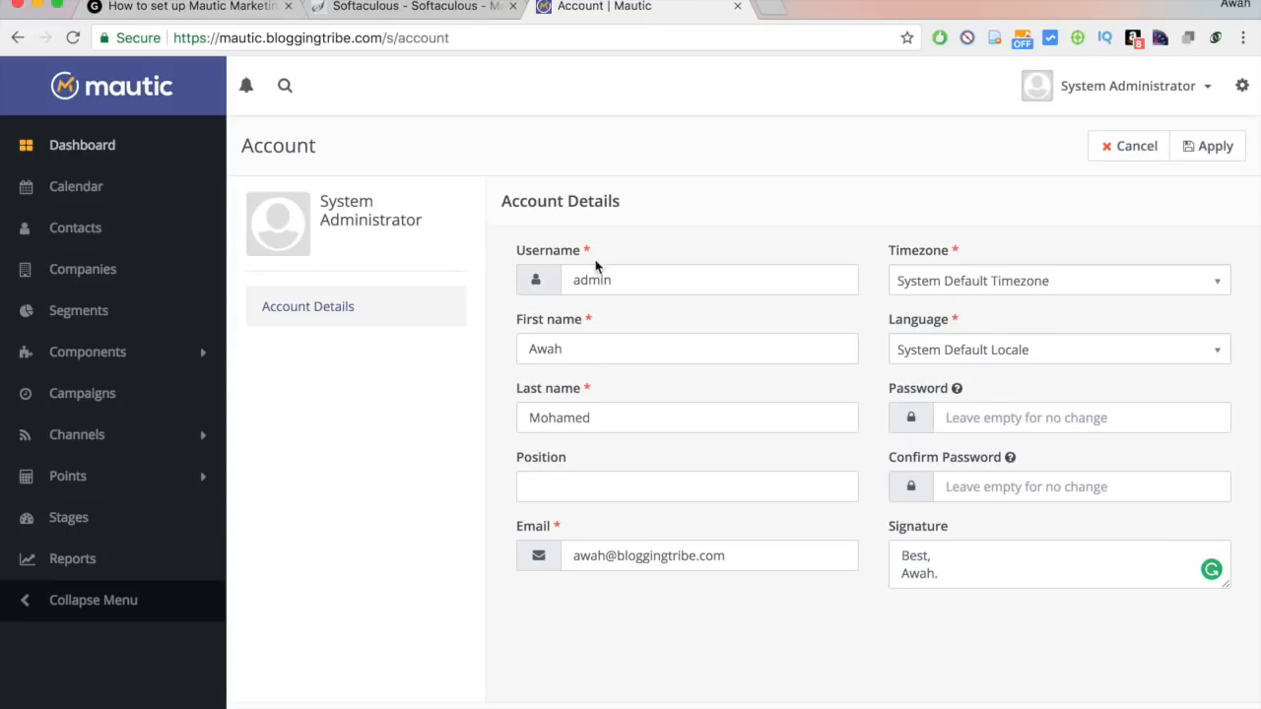
{"action": "left_click", "coordinate": [1204, 156]}
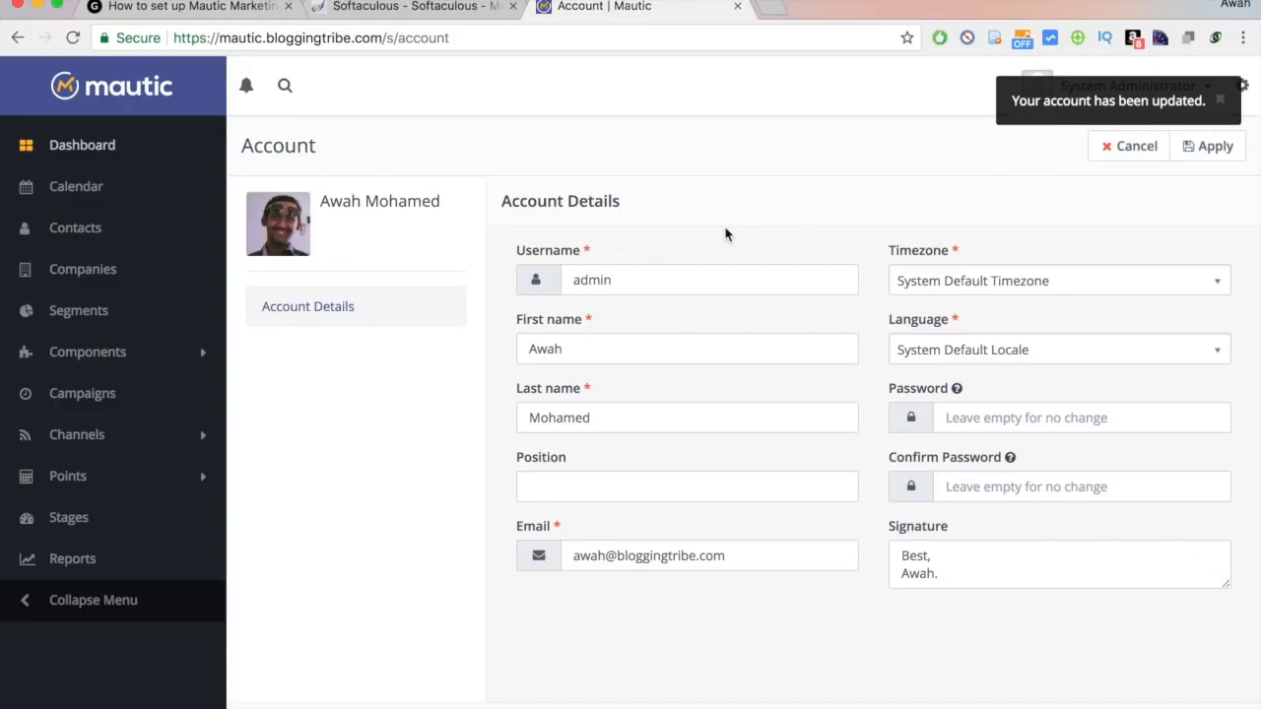
{"action": "left_click", "coordinate": [1244, 98]}
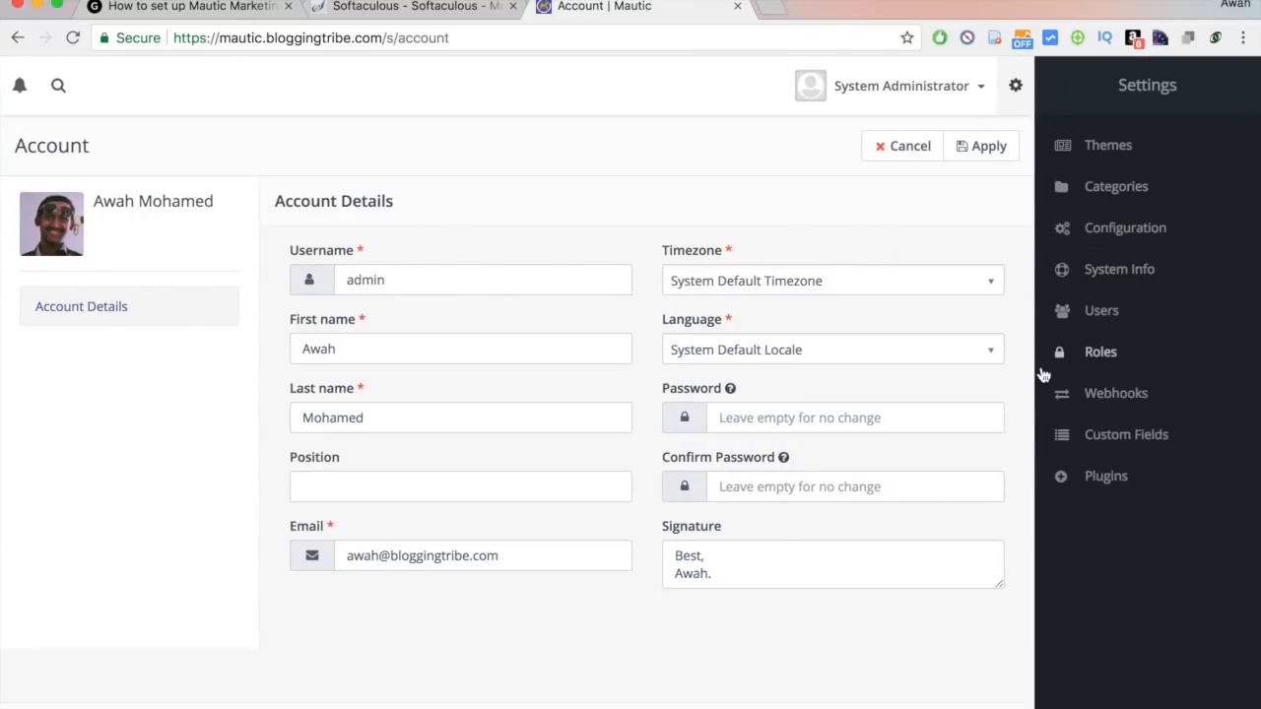
In Configuration > Email Settings, set the sender name and from address to the user's own.
{"action": "left_click", "coordinate": [1127, 234]}
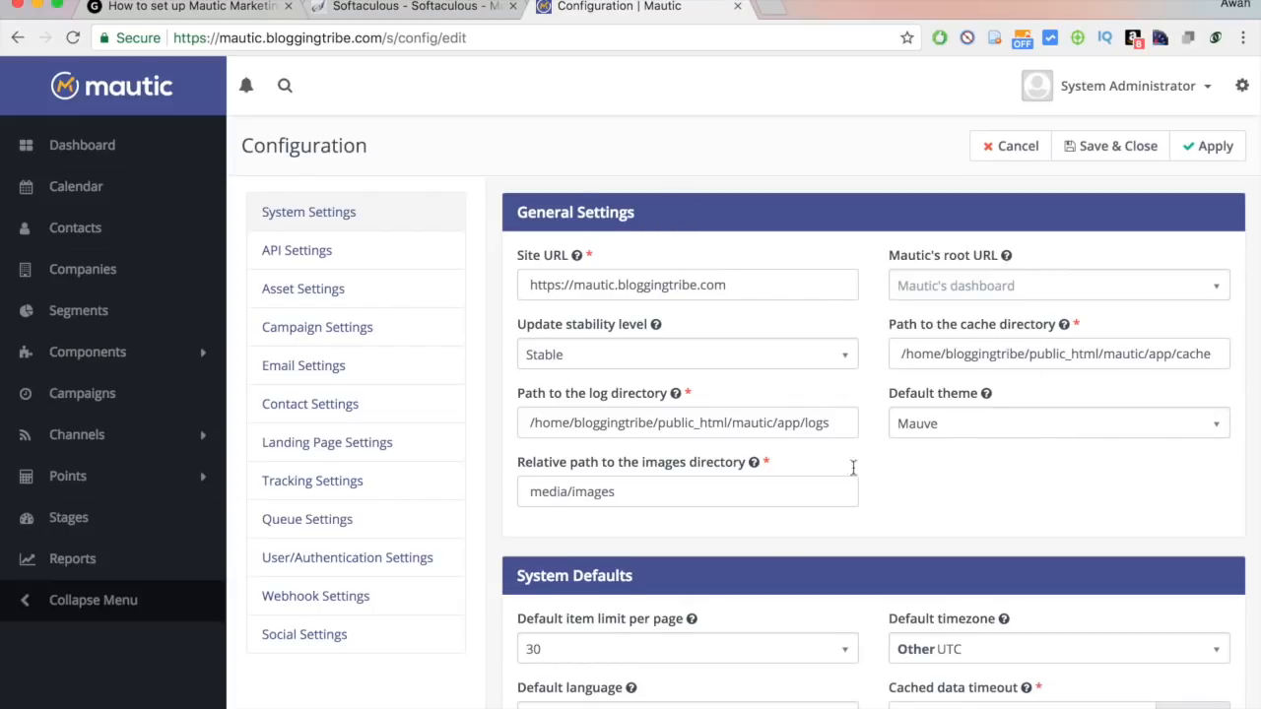
{"action": "scroll", "coordinate": [786, 532], "scroll_direction": "down", "scroll_amount": 10}
{"action": "scroll", "coordinate": [785, 532], "scroll_direction": "up", "scroll_amount": 10}
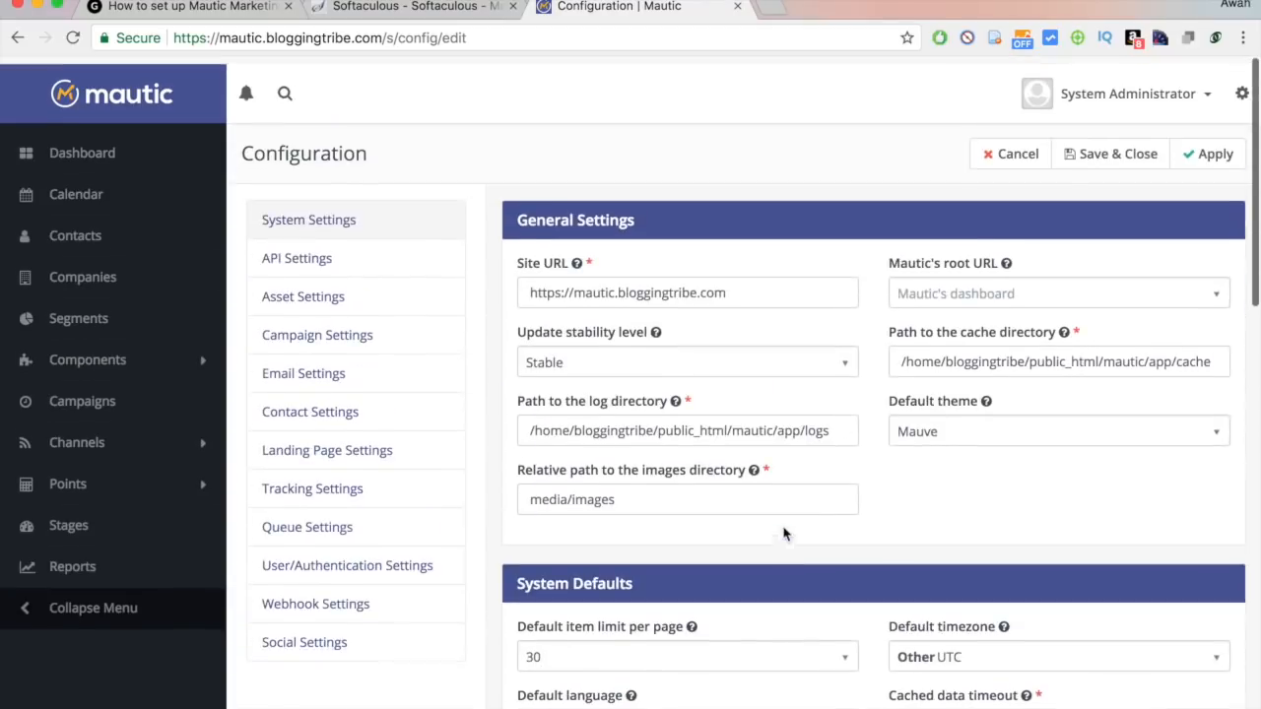
{"action": "left_click", "coordinate": [295, 375]}
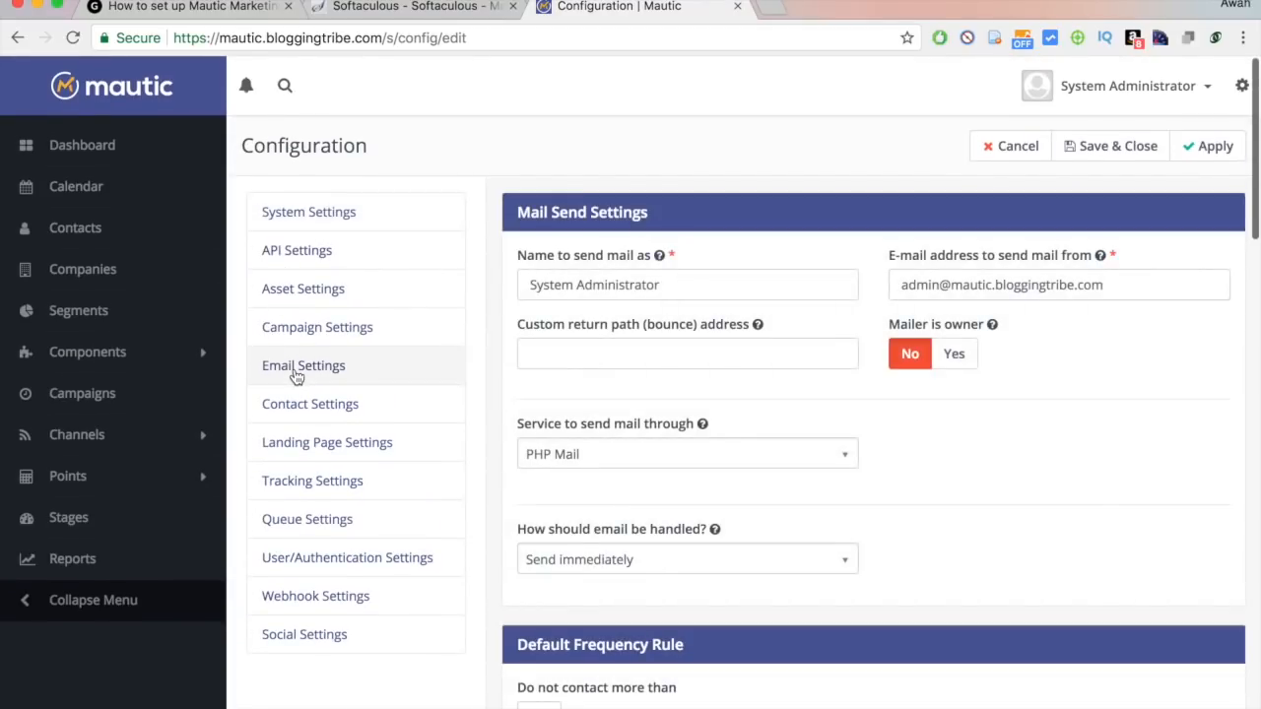
{"action": "triple_click", "coordinate": [604, 283]}
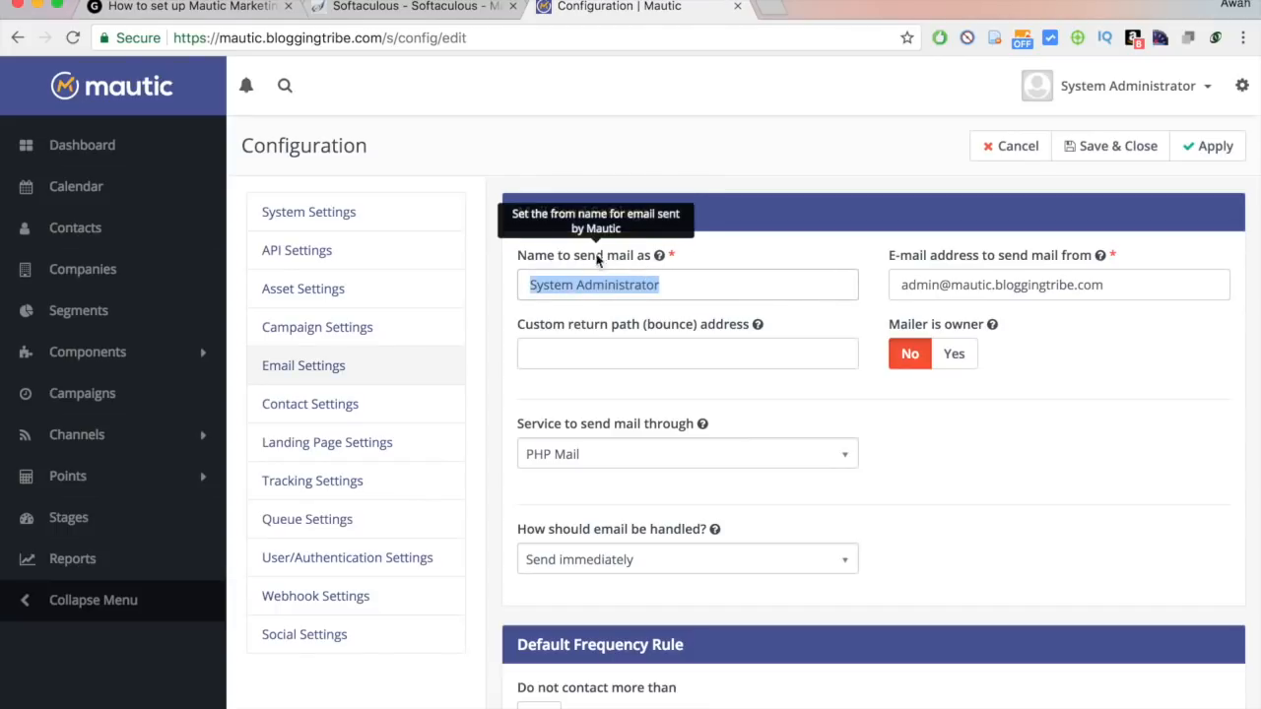
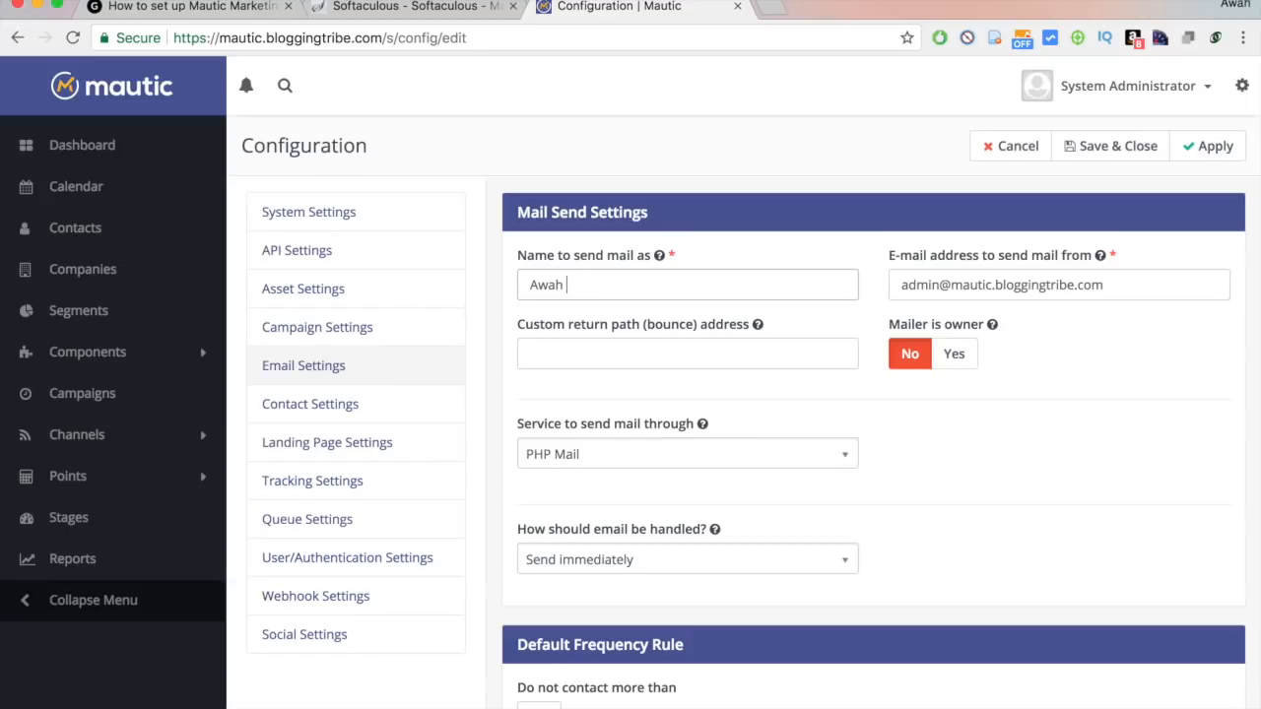
{"action": "key", "text": "Tab"}
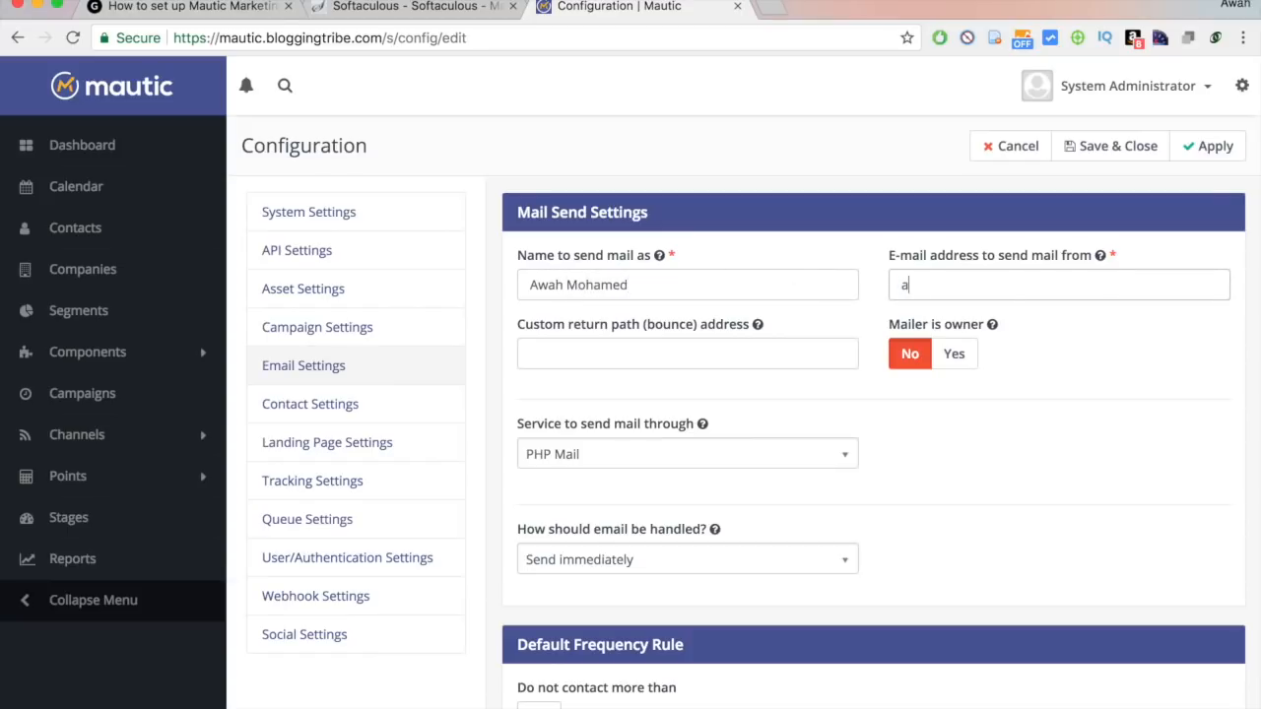
{"action": "key", "text": "Tab"}
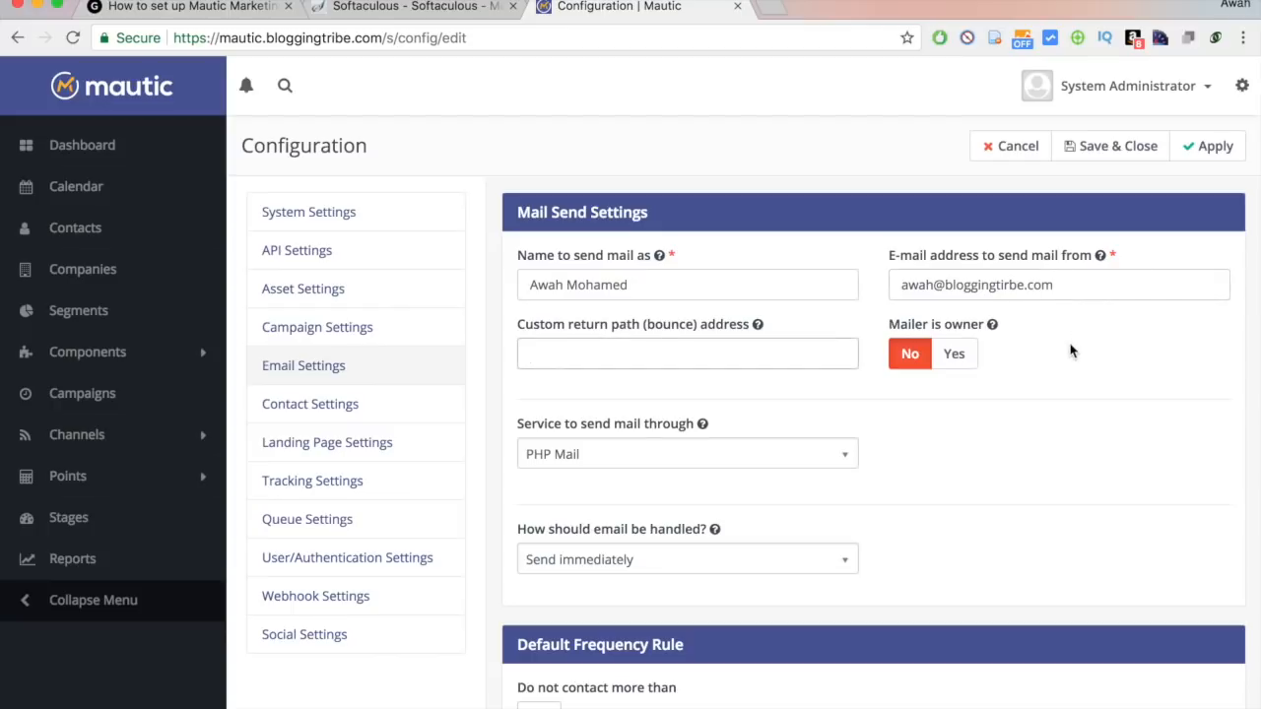
Set Mailer is owner to Yes and enter a bounces return-path address on bloggingtribe.com.
{"action": "left_click", "coordinate": [953, 352]}
{"action": "left_click", "coordinate": [736, 358]}
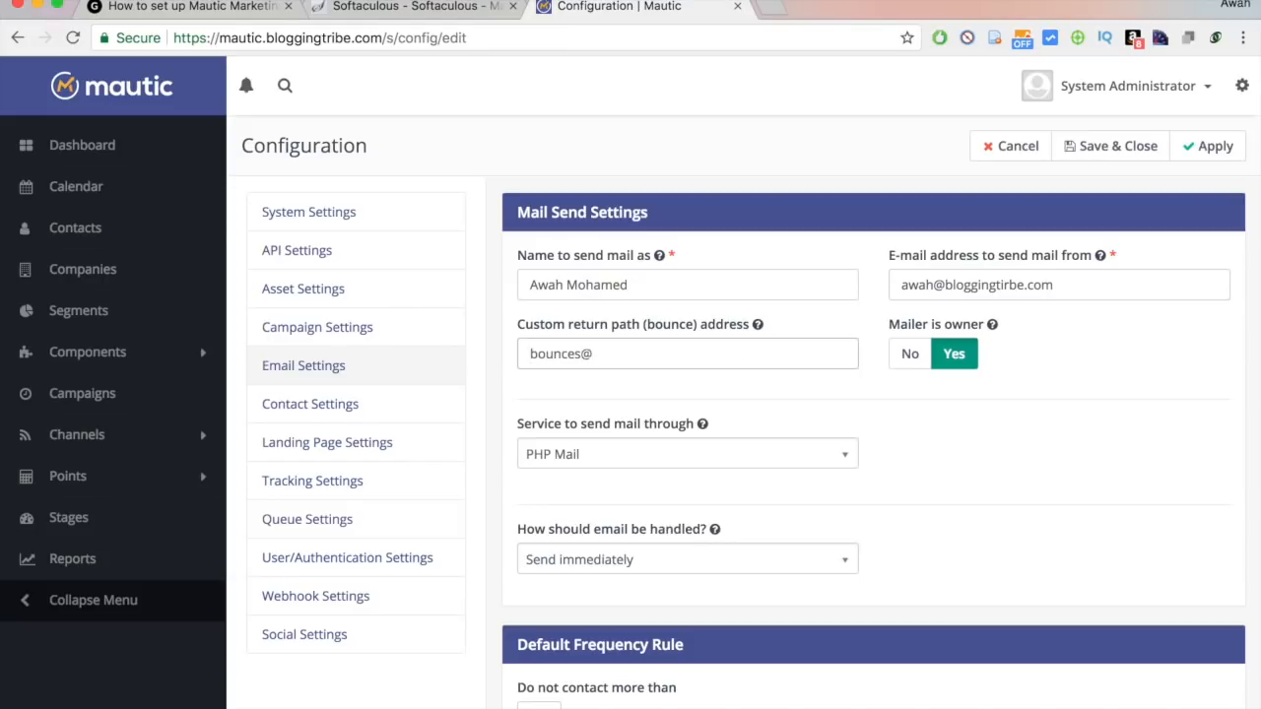
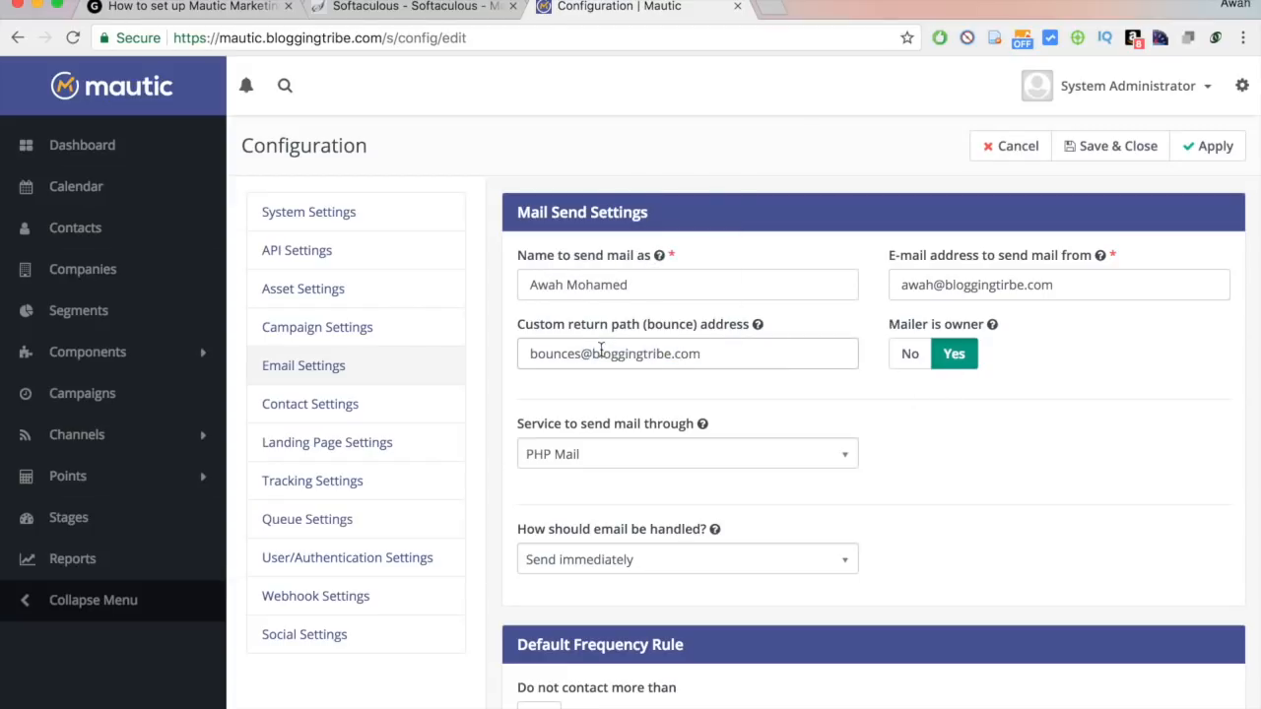
{"action": "left_click_drag", "start_coordinate": [592, 352], "coordinate": [794, 352]}
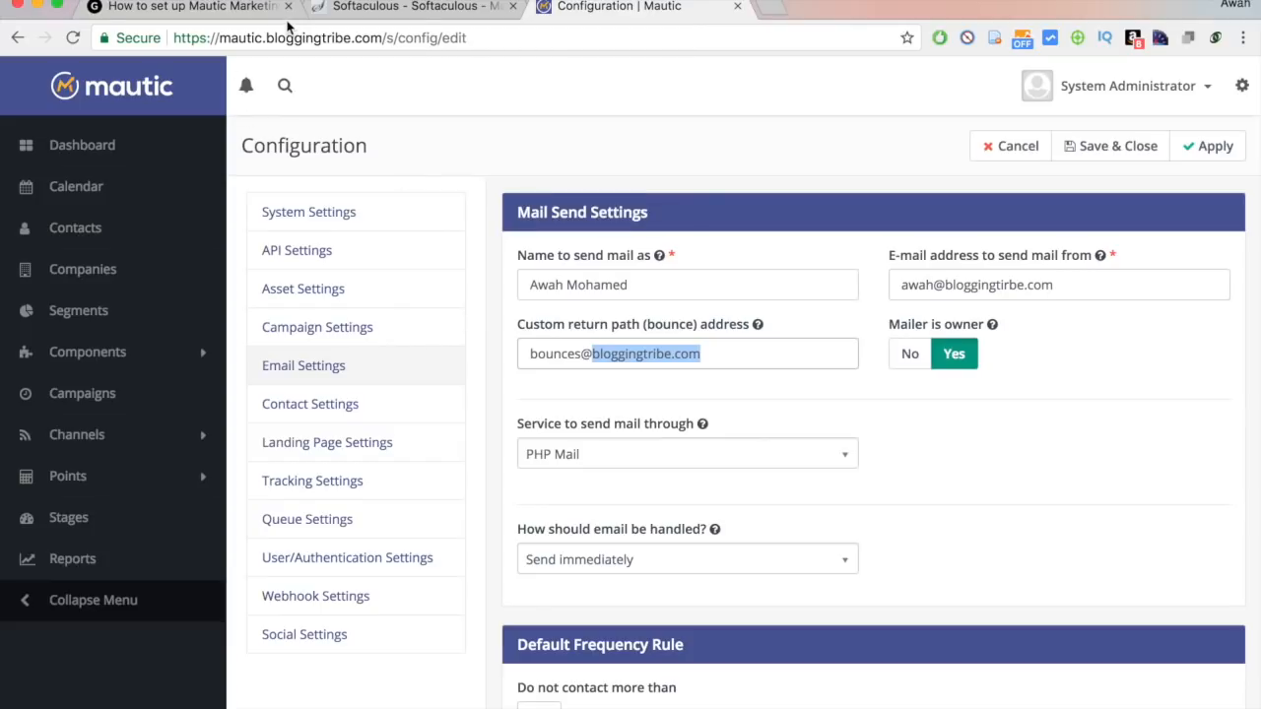
{"action": "left_click", "coordinate": [593, 355]}
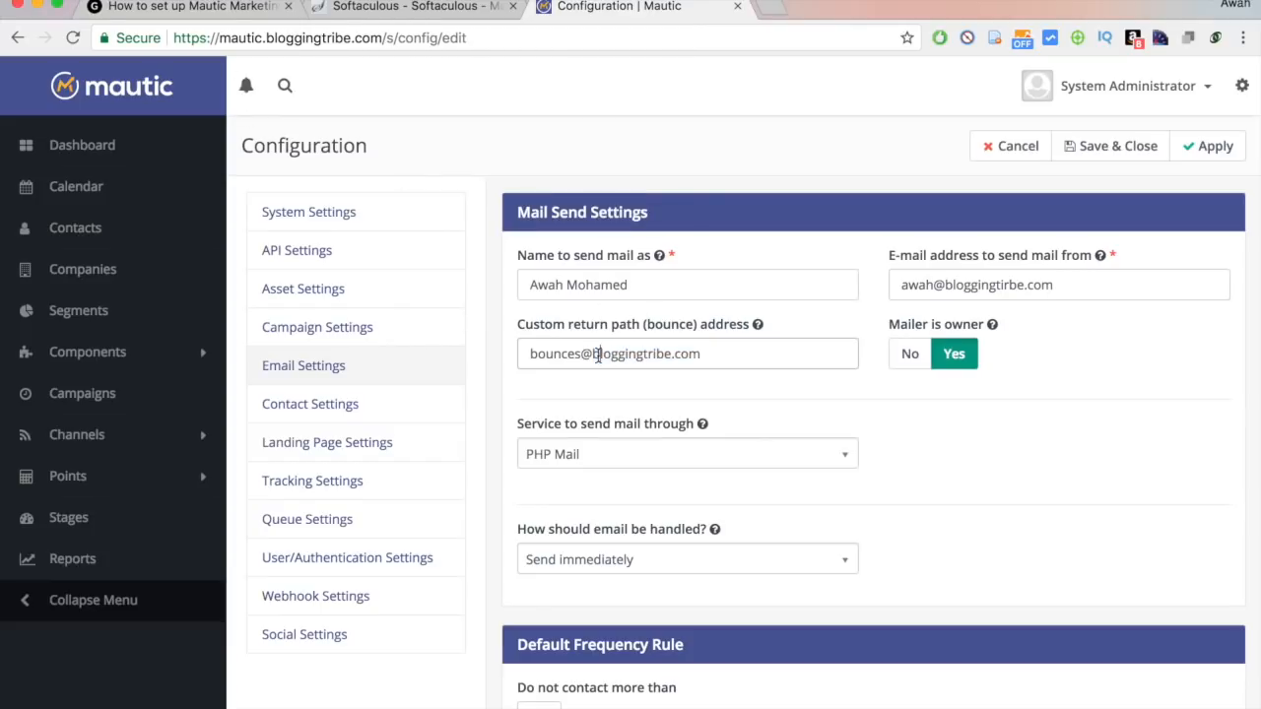
{"action": "mouse_move", "coordinate": [592, 353]}
{"action": "left_mouse_down"}
{"action": "mouse_move", "coordinate": [762, 359]}
{"action": "mouse_move", "coordinate": [595, 350]}
{"action": "left_mouse_up"}
{"action": "left_click", "coordinate": [761, 360]}
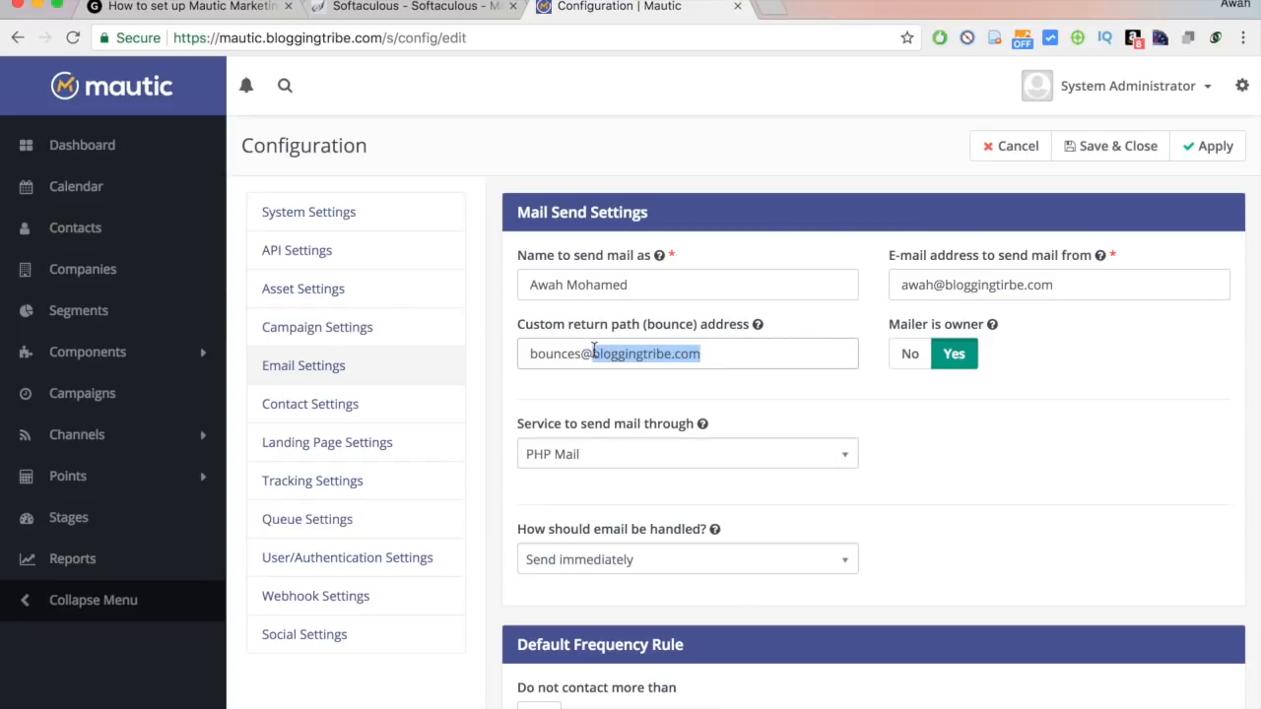
{"action": "type", "text": "abc.xyz"}
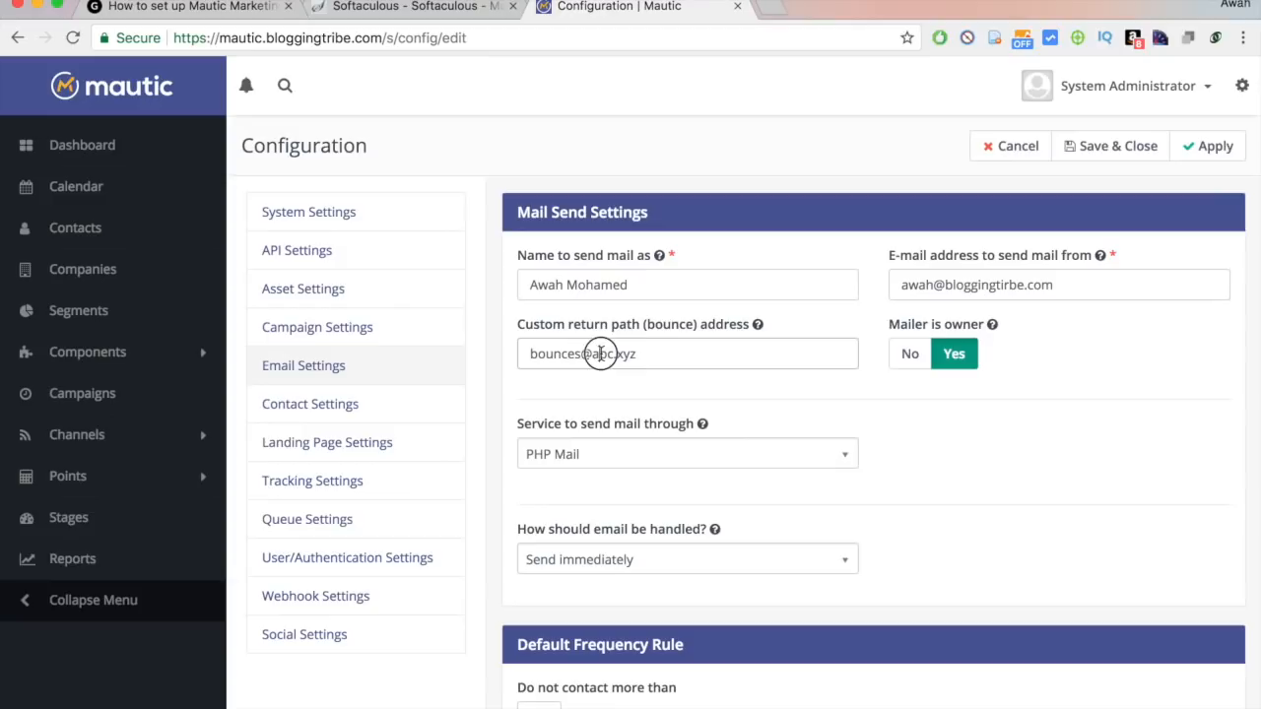
{"action": "key", "text": "super+z"}
{"action": "left_click", "coordinate": [915, 430]}
{"action": "scroll", "coordinate": [915, 431], "scroll_direction": "down", "scroll_amount": 2}
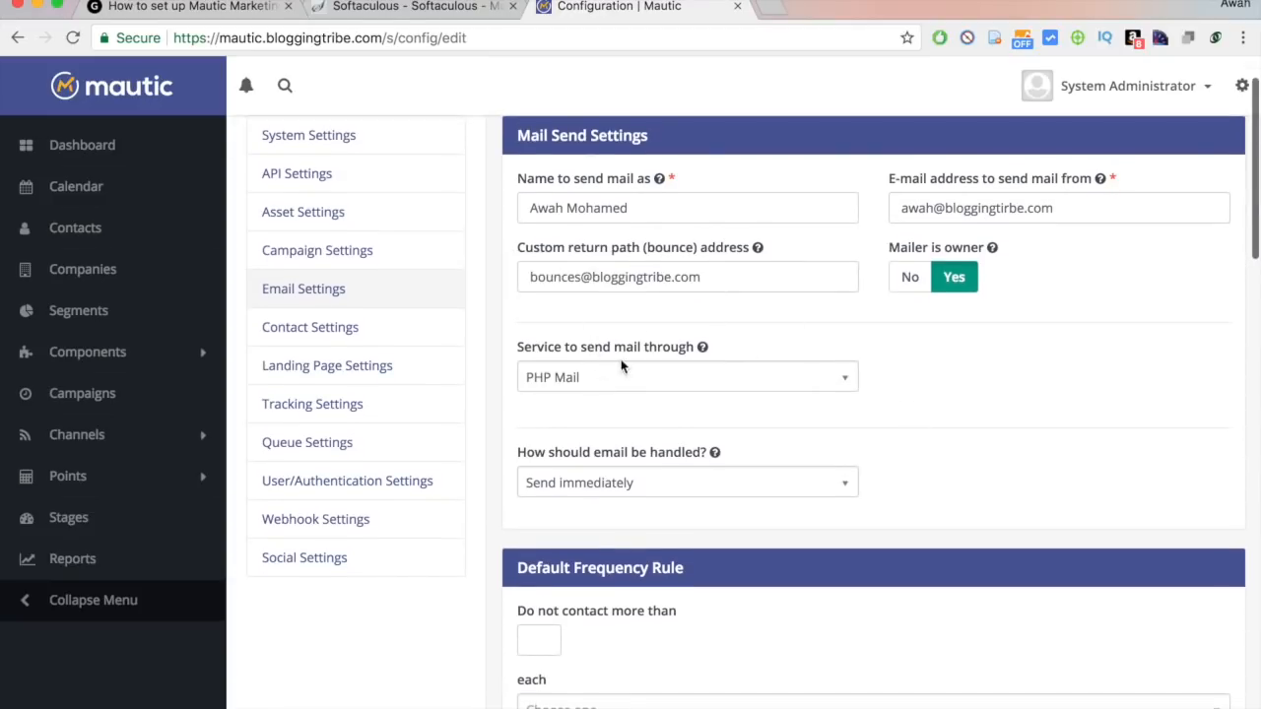
Try the mail service options in Email Settings, including Amazon SES.
{"action": "scroll", "coordinate": [662, 378], "scroll_direction": "down", "scroll_amount": 1}
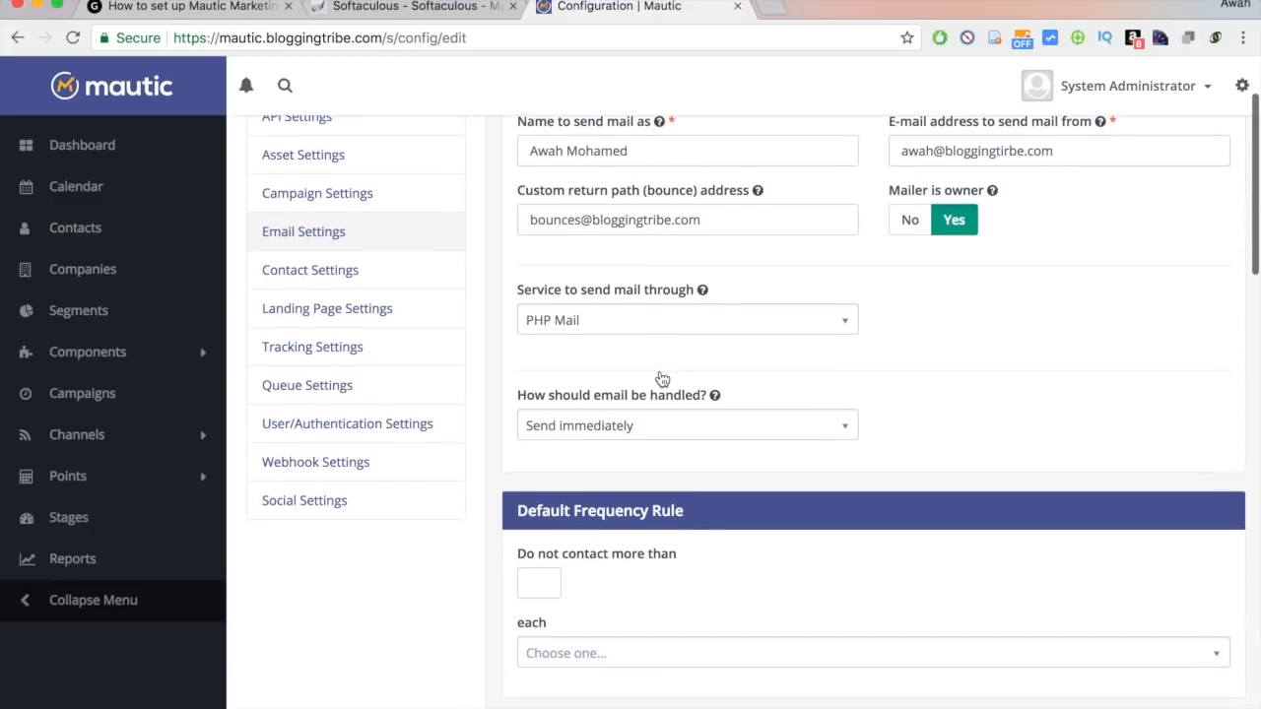
{"action": "left_click", "coordinate": [574, 333]}
{"action": "left_click", "coordinate": [1021, 361]}
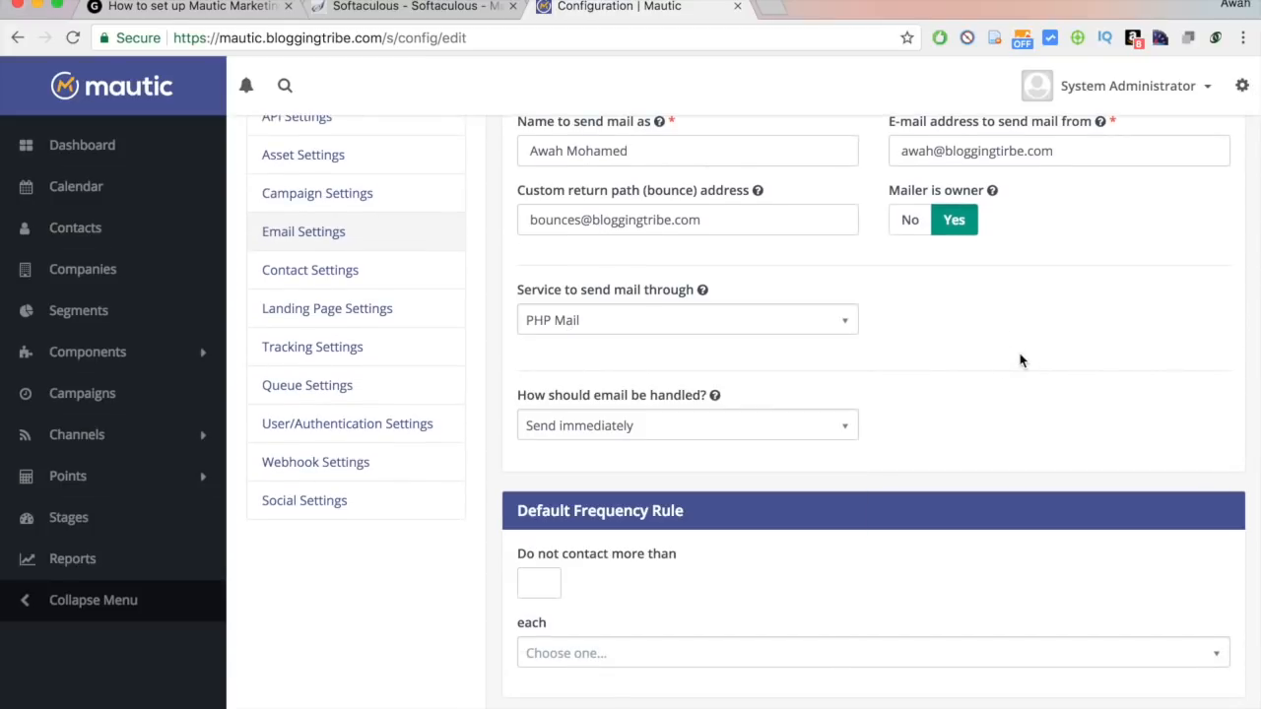
{"action": "left_click", "coordinate": [745, 331]}
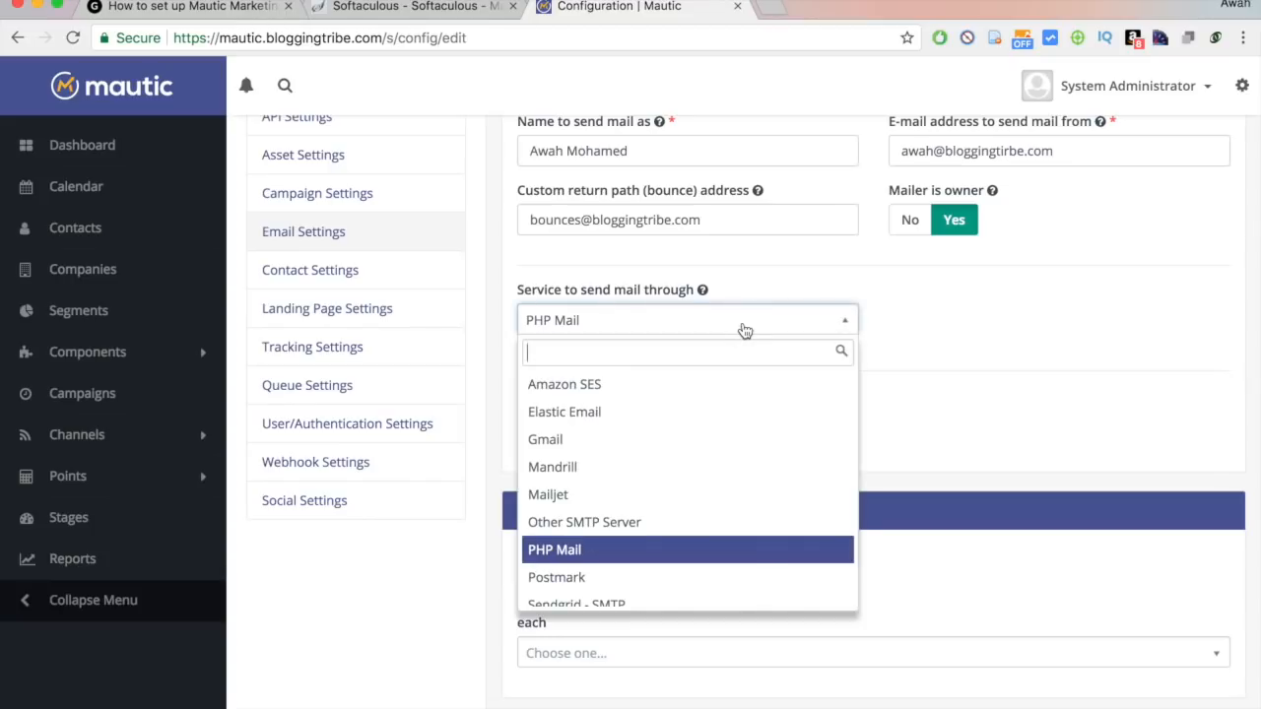
{"action": "left_click", "coordinate": [591, 386]}
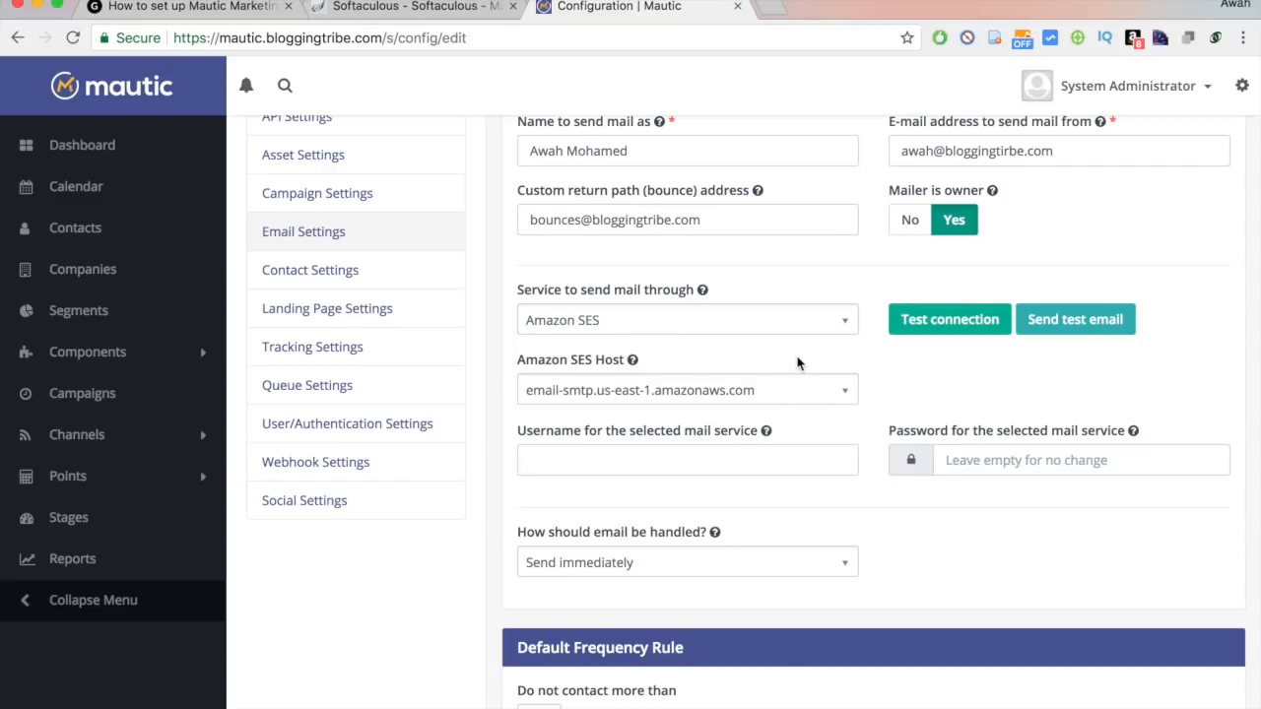
{"action": "left_click", "coordinate": [746, 331]}
{"action": "left_click", "coordinate": [745, 331]}
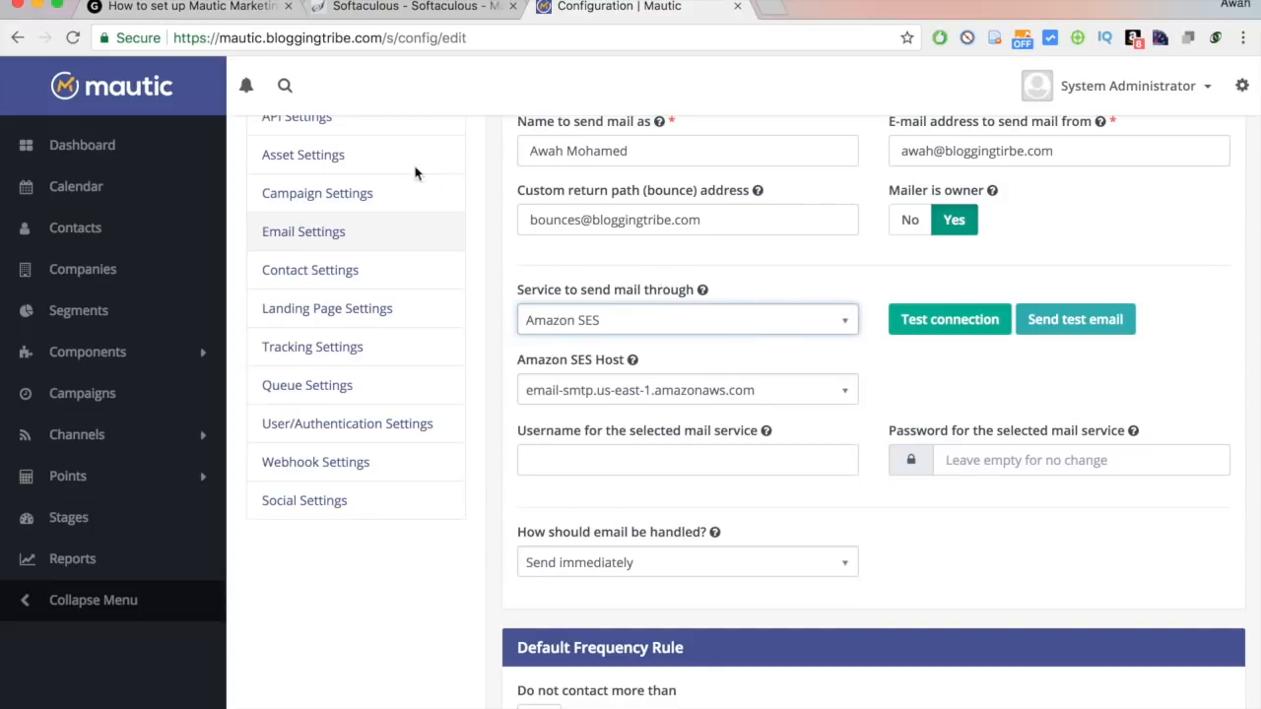
{"action": "left_click", "coordinate": [787, 287]}
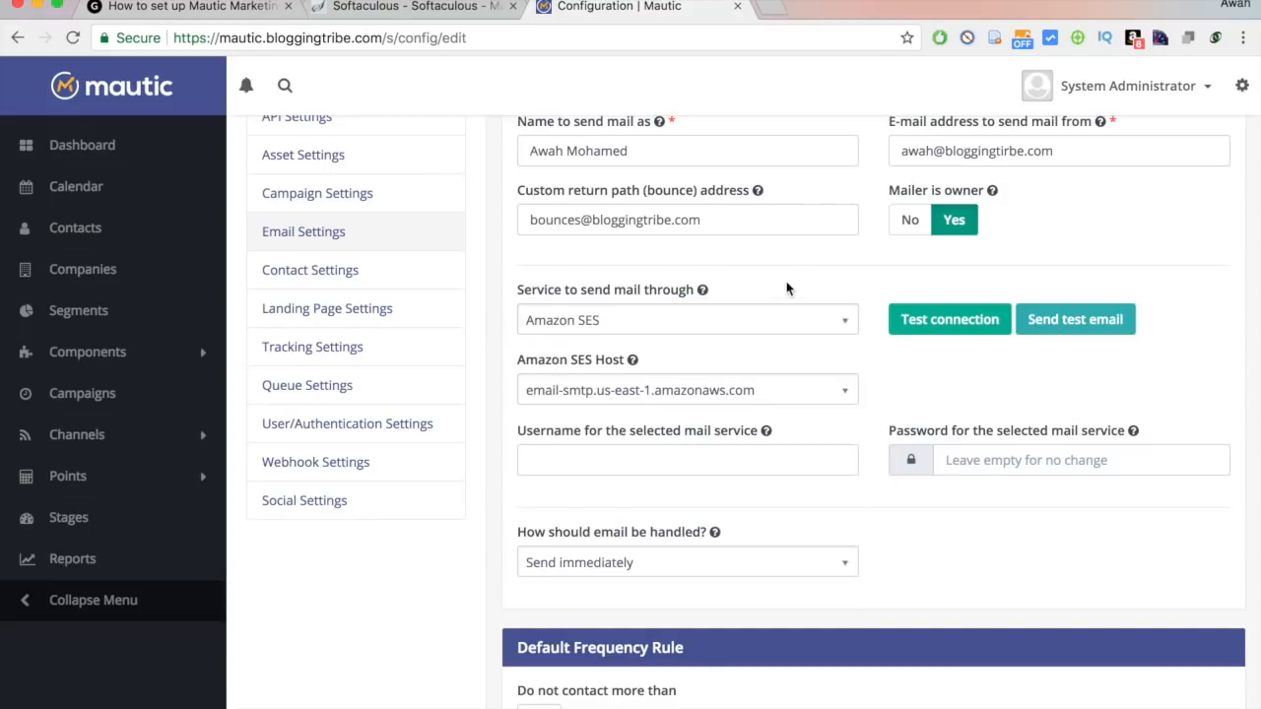
{"action": "left_click", "coordinate": [737, 331]}
{"action": "left_click", "coordinate": [738, 331]}
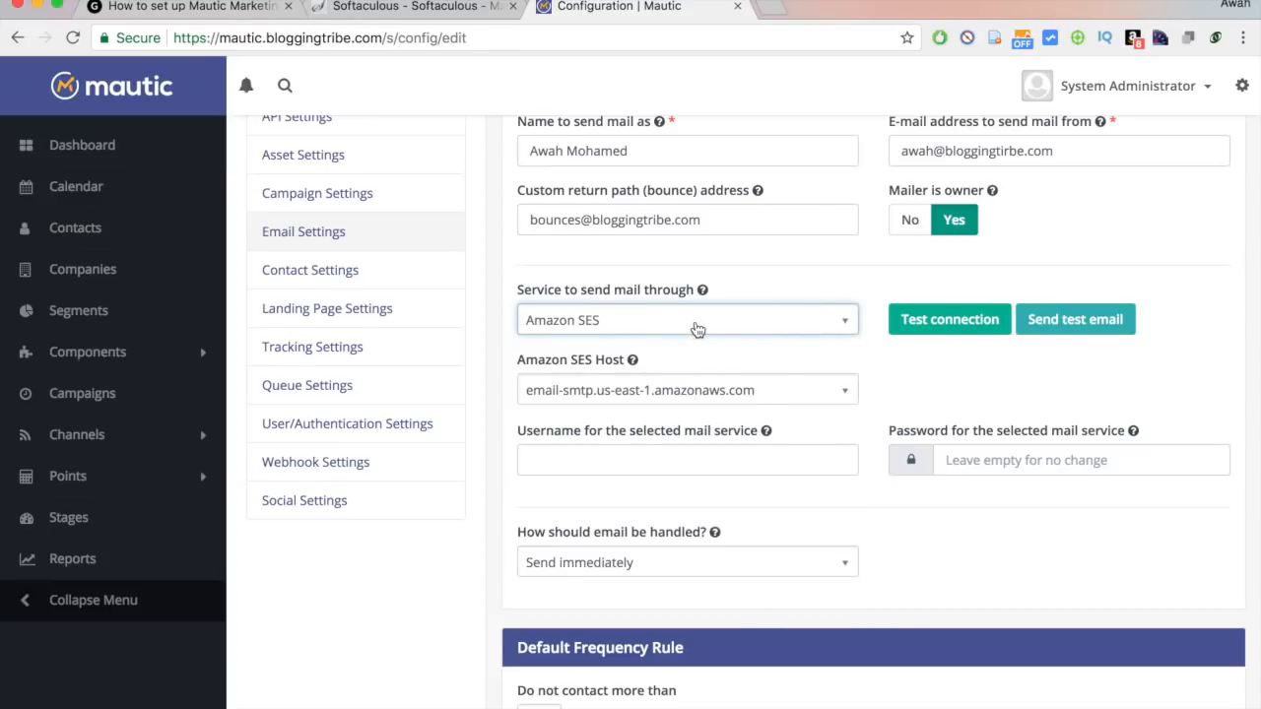
{"action": "left_click", "coordinate": [560, 328]}
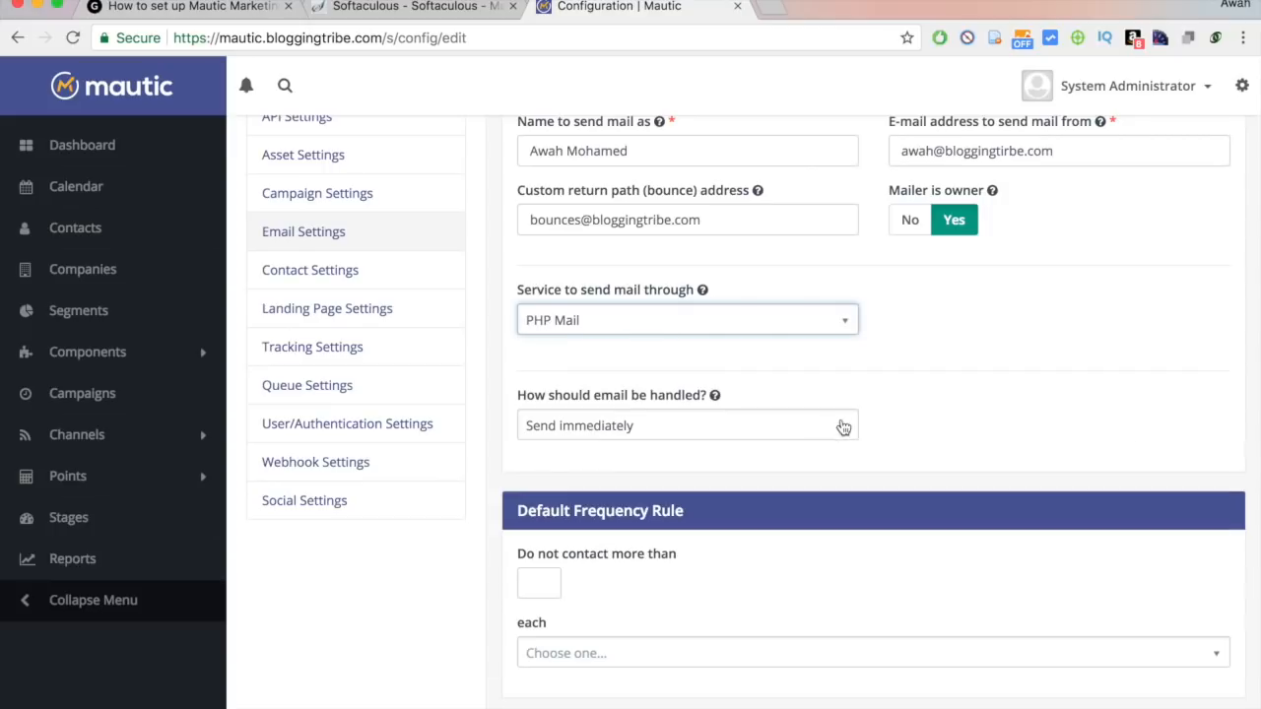
Set 'How should email be handled?' to Queue.
{"action": "scroll", "coordinate": [935, 416], "scroll_direction": "down", "scroll_amount": 3}
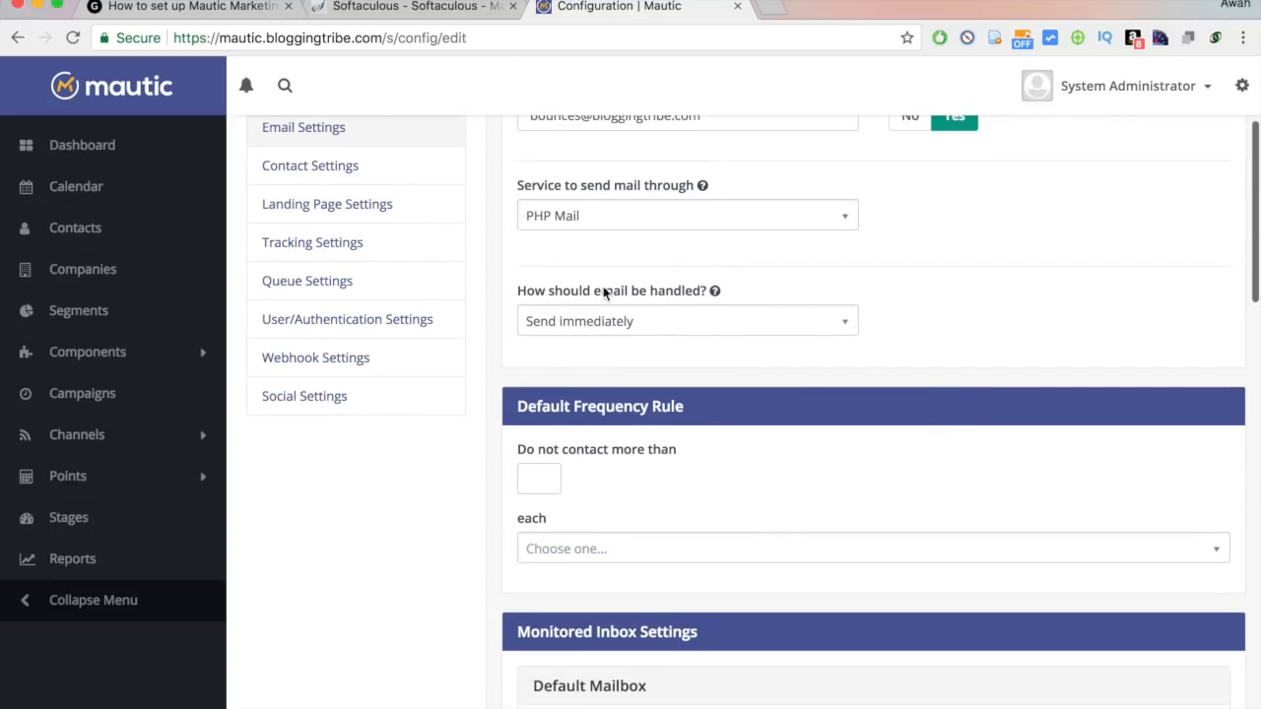
{"action": "mouse_move", "coordinate": [568, 297]}
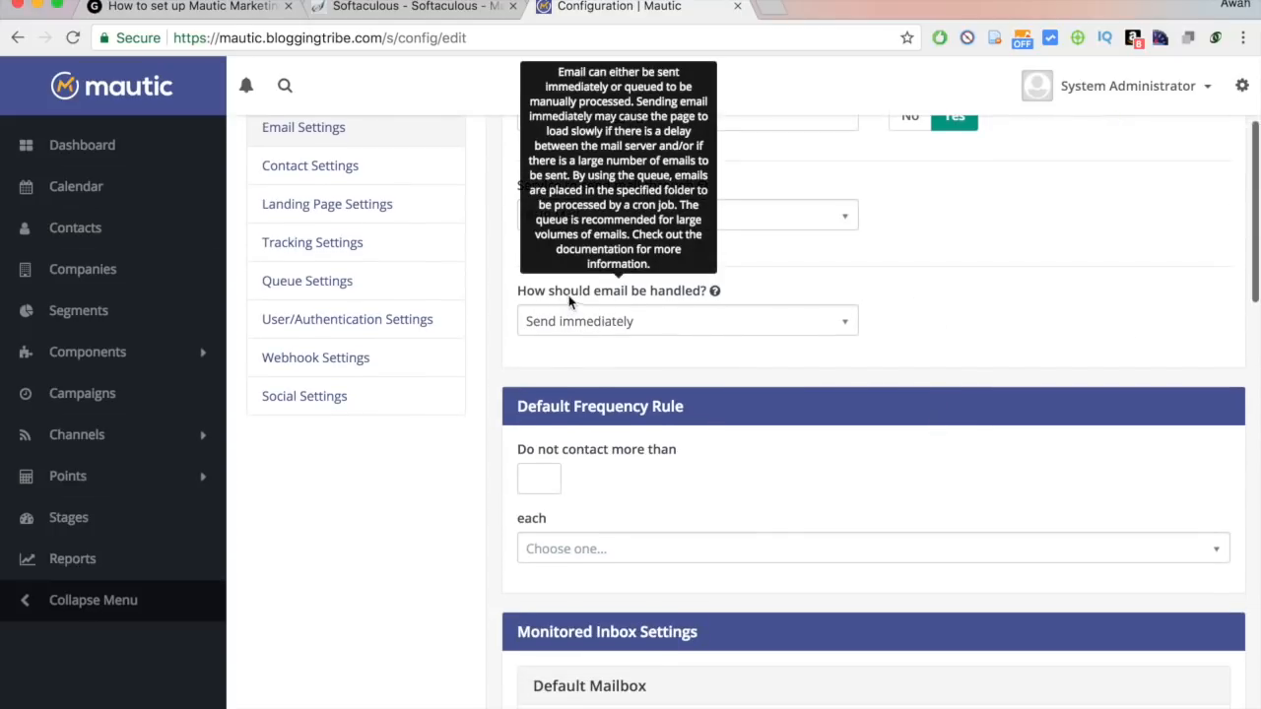
{"action": "left_click", "coordinate": [678, 317]}
{"action": "left_click", "coordinate": [624, 412]}
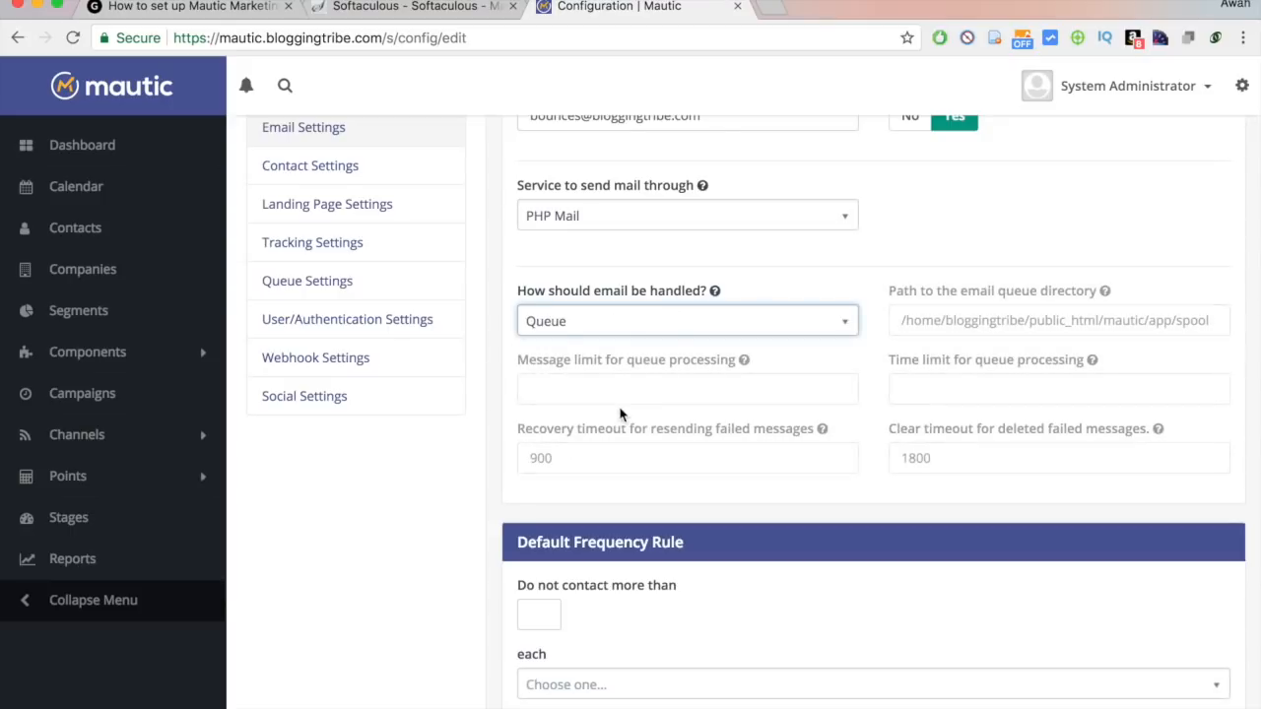
{"action": "scroll", "coordinate": [908, 352], "scroll_direction": "down", "scroll_amount": 7}
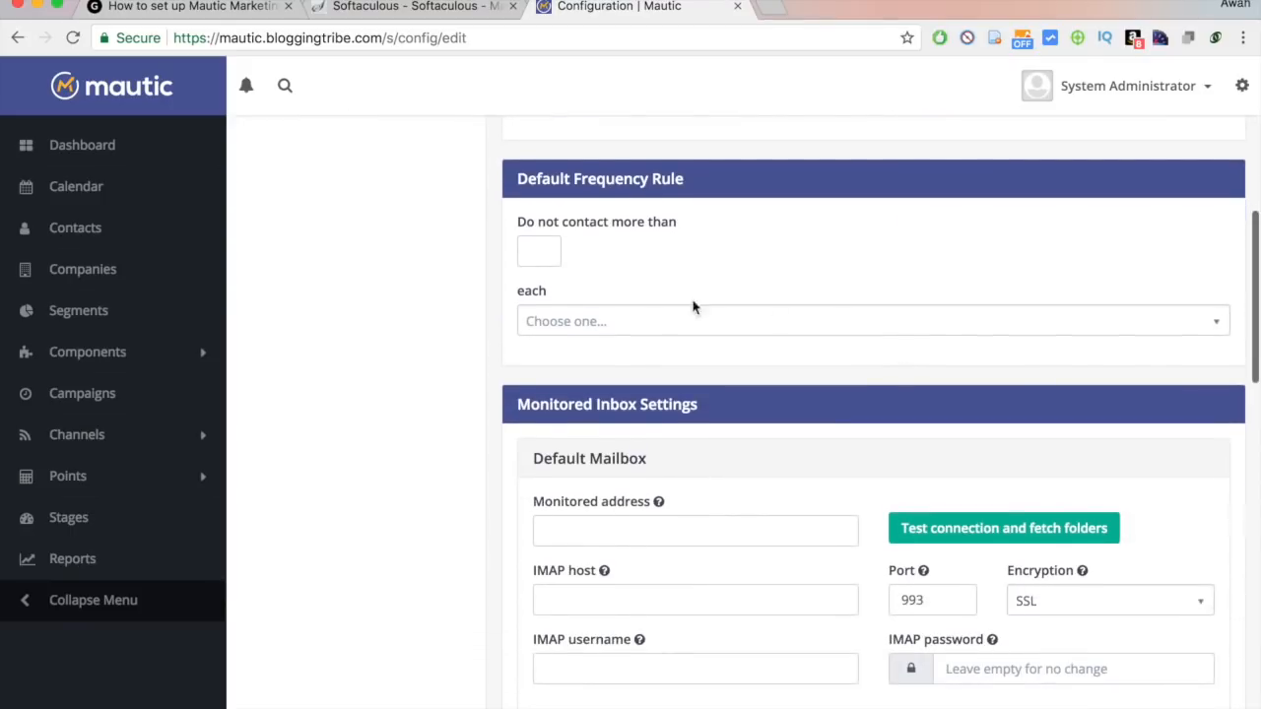
Dismiss the Chrome notification and return to the Softaculous Mautic install-success page.
{"action": "scroll", "coordinate": [597, 361], "scroll_direction": "down", "scroll_amount": 3}
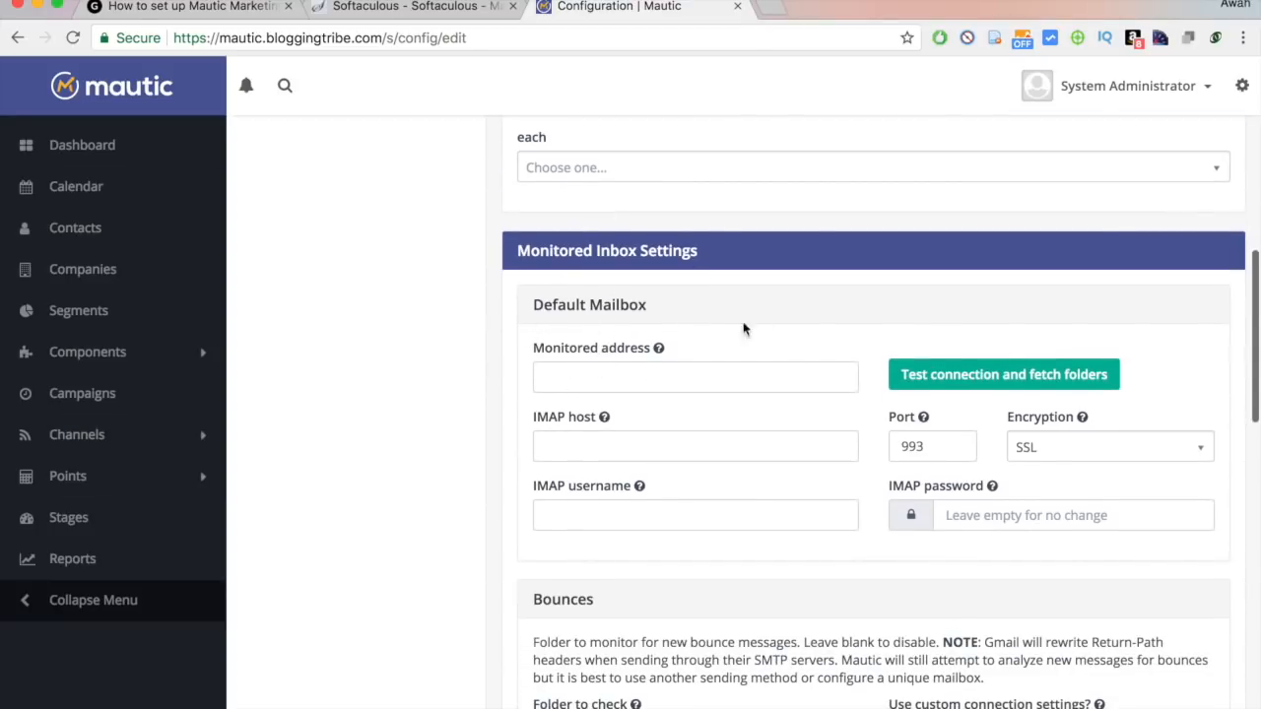
{"action": "left_click", "coordinate": [620, 378]}
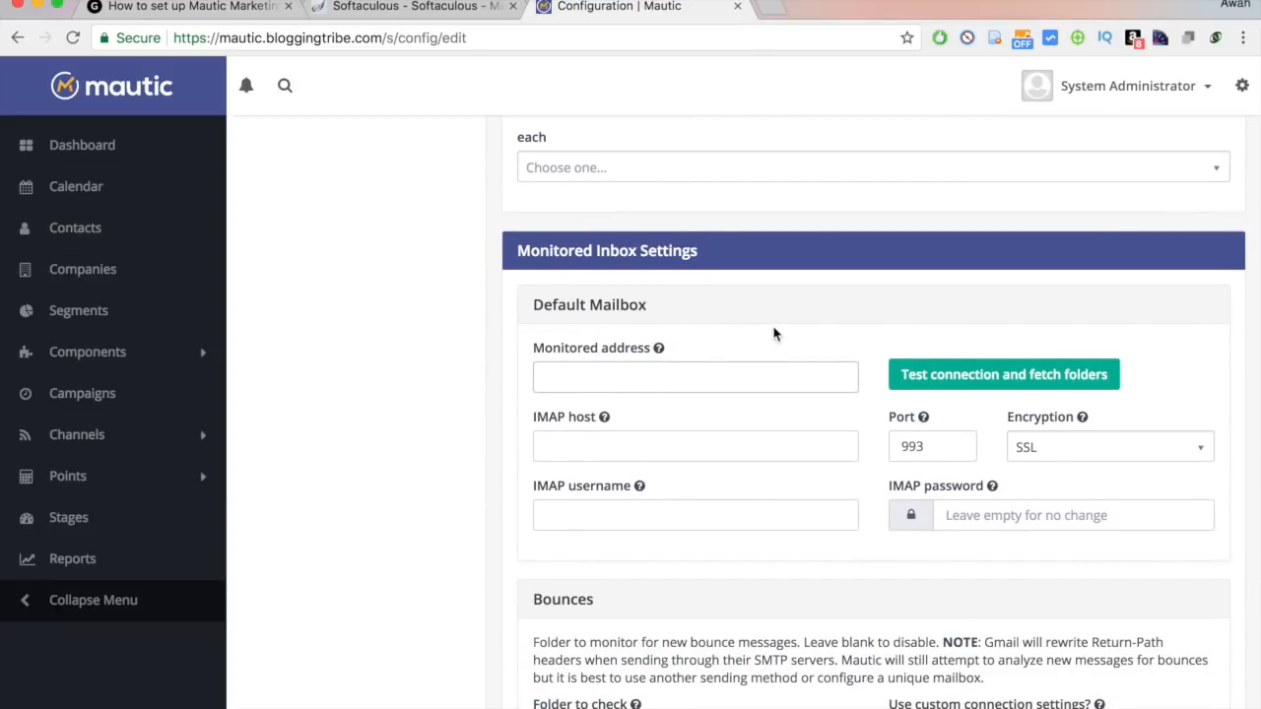
{"action": "scroll", "coordinate": [774, 335], "scroll_direction": "up", "scroll_amount": 1}
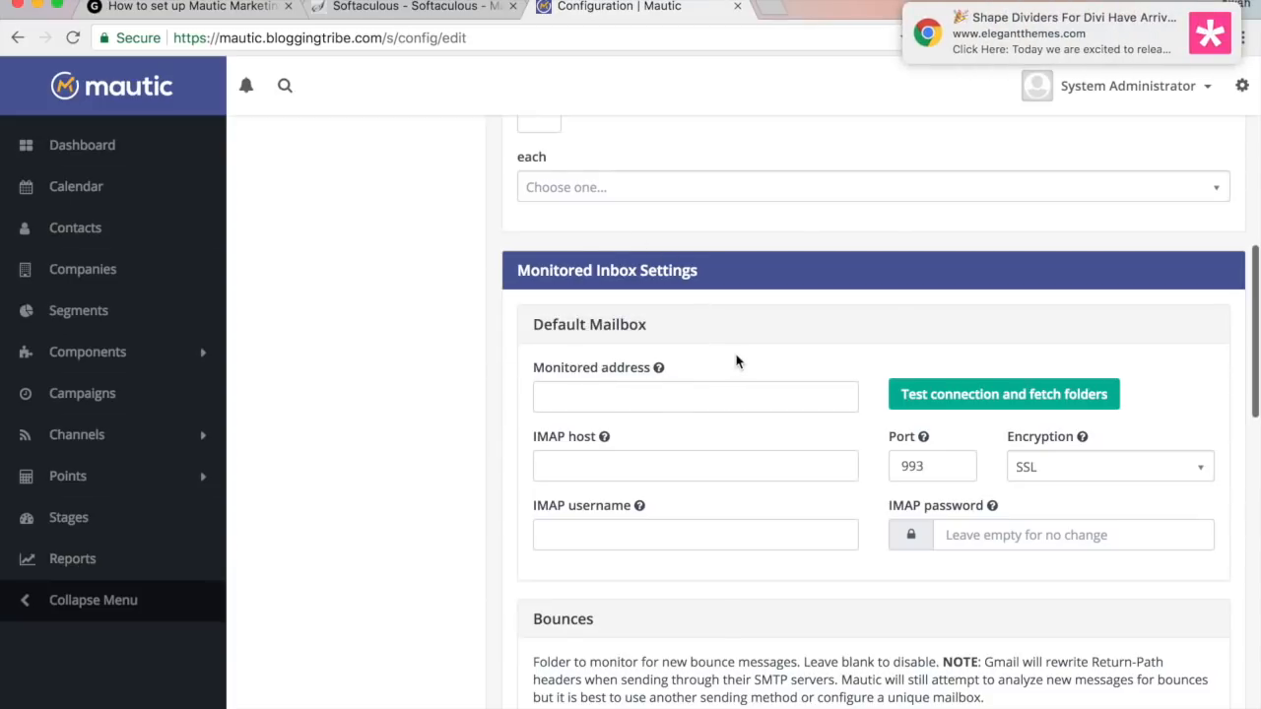
{"action": "mouse_move", "coordinate": [1141, 39]}
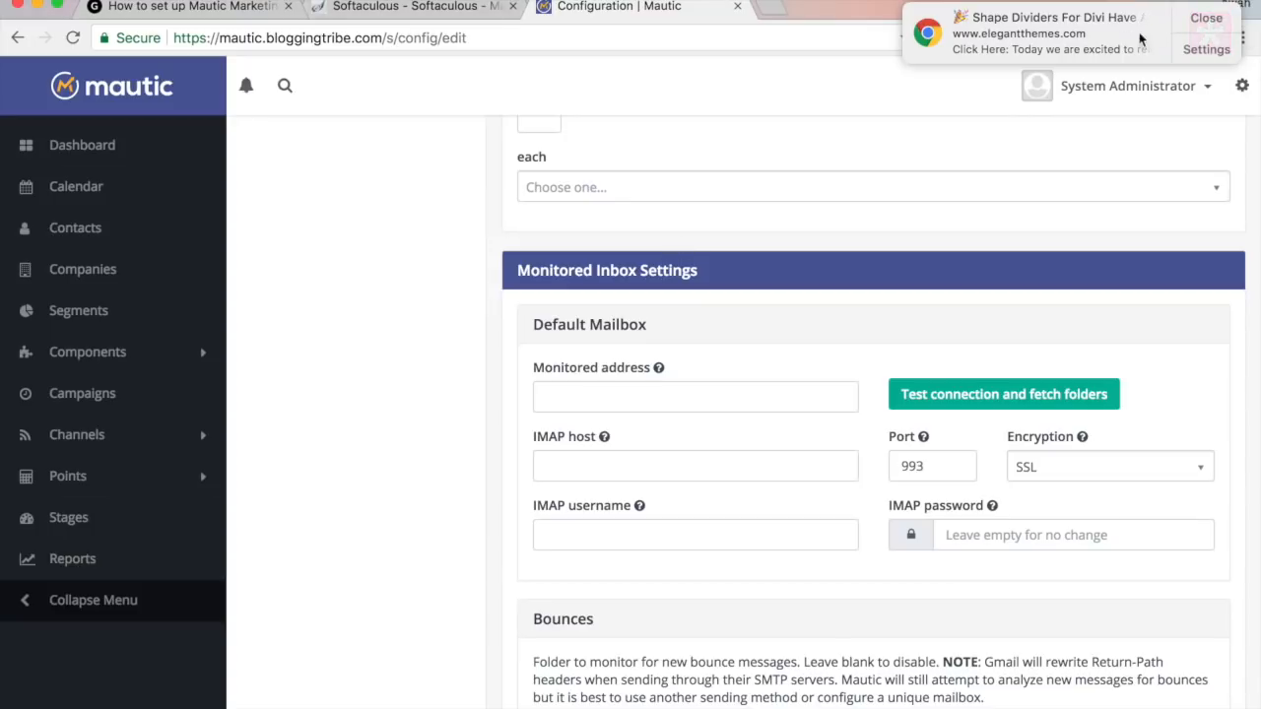
{"action": "left_click", "coordinate": [1204, 18]}
{"action": "left_click", "coordinate": [469, 6]}
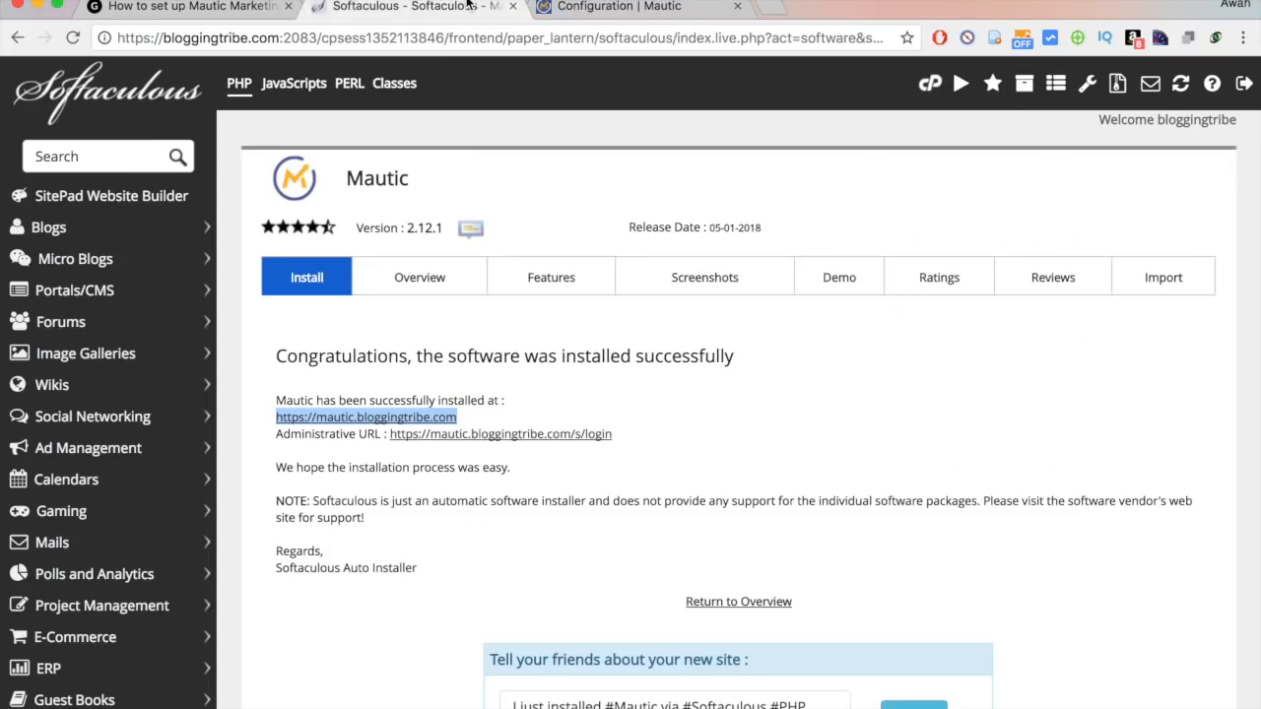
Open cPanel, filter its functions by 'emai', then return to Mautic's Configuration tab.
{"action": "left_click", "coordinate": [930, 83]}
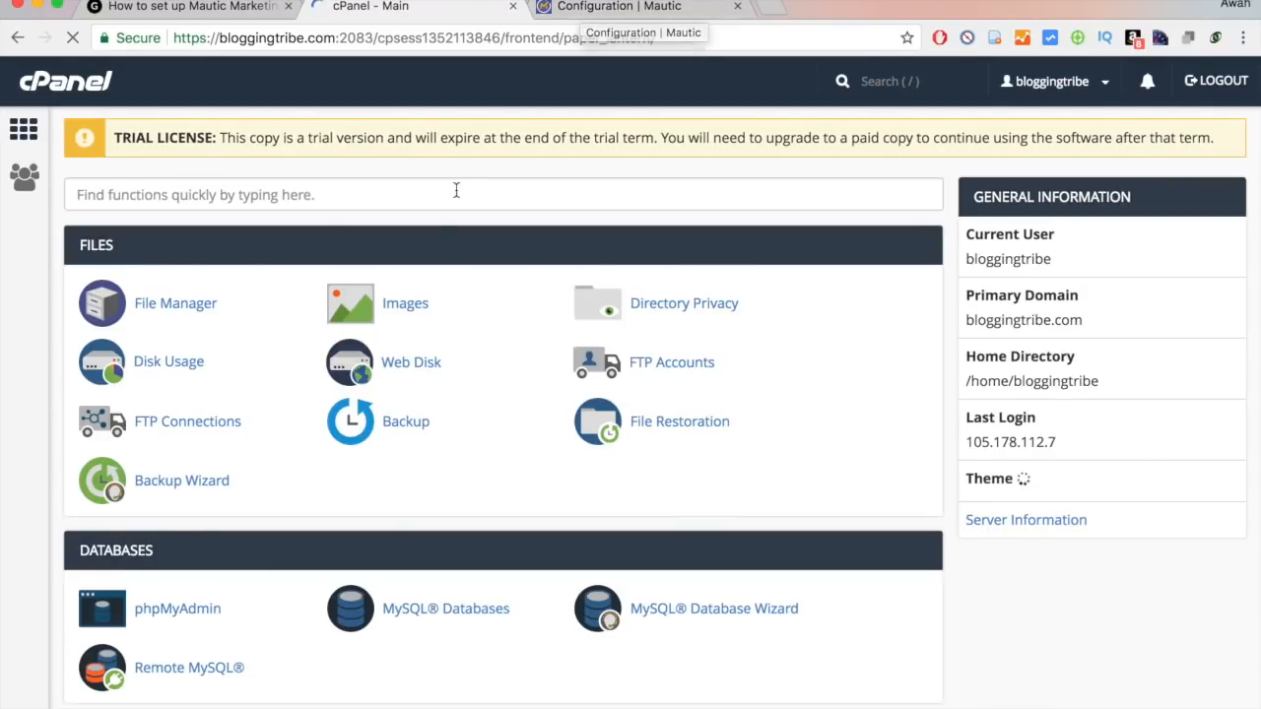
{"action": "left_click", "coordinate": [456, 190]}
{"action": "scroll", "coordinate": [457, 191], "scroll_direction": "down", "scroll_amount": 4}
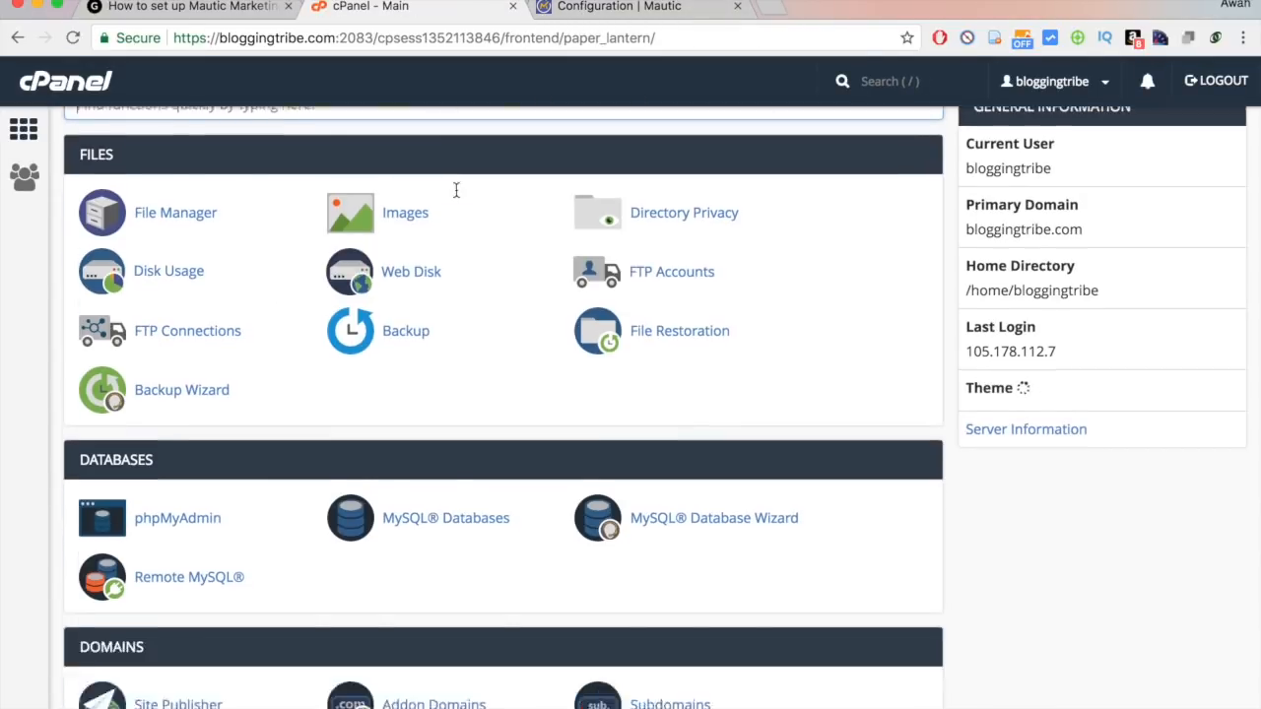
{"action": "type", "text": "emai"}
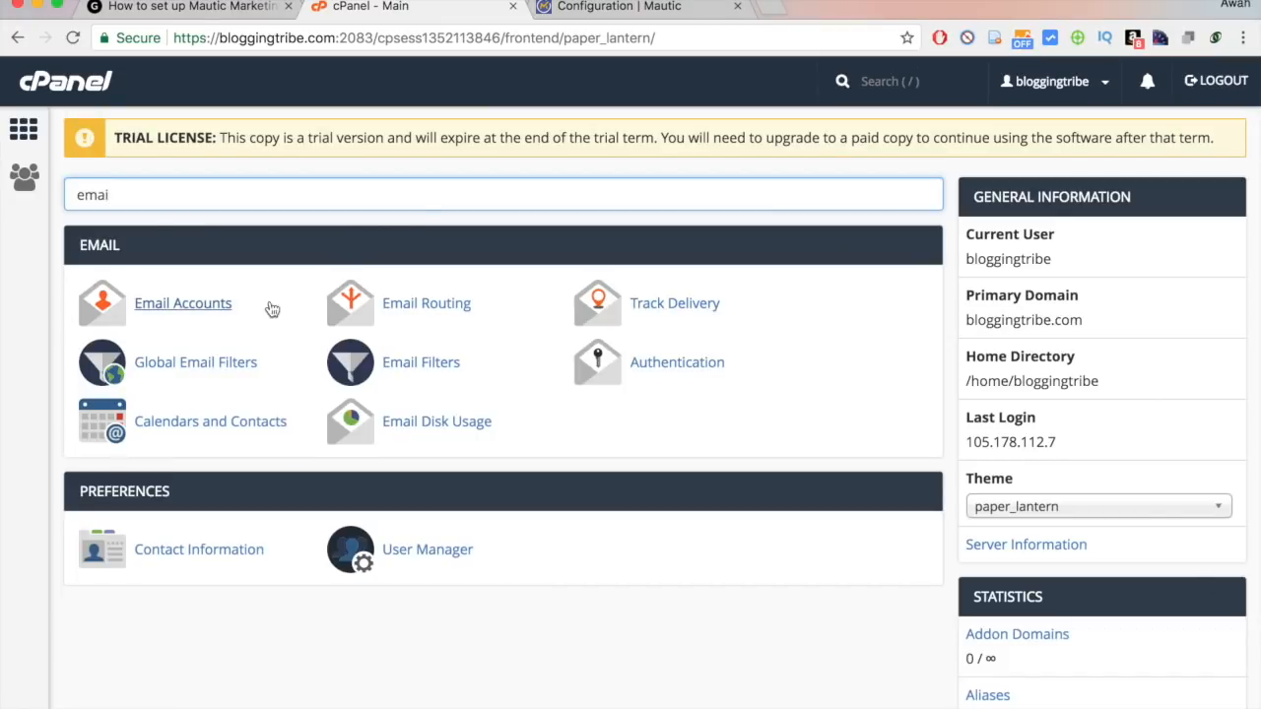
{"action": "left_click", "coordinate": [624, 6]}
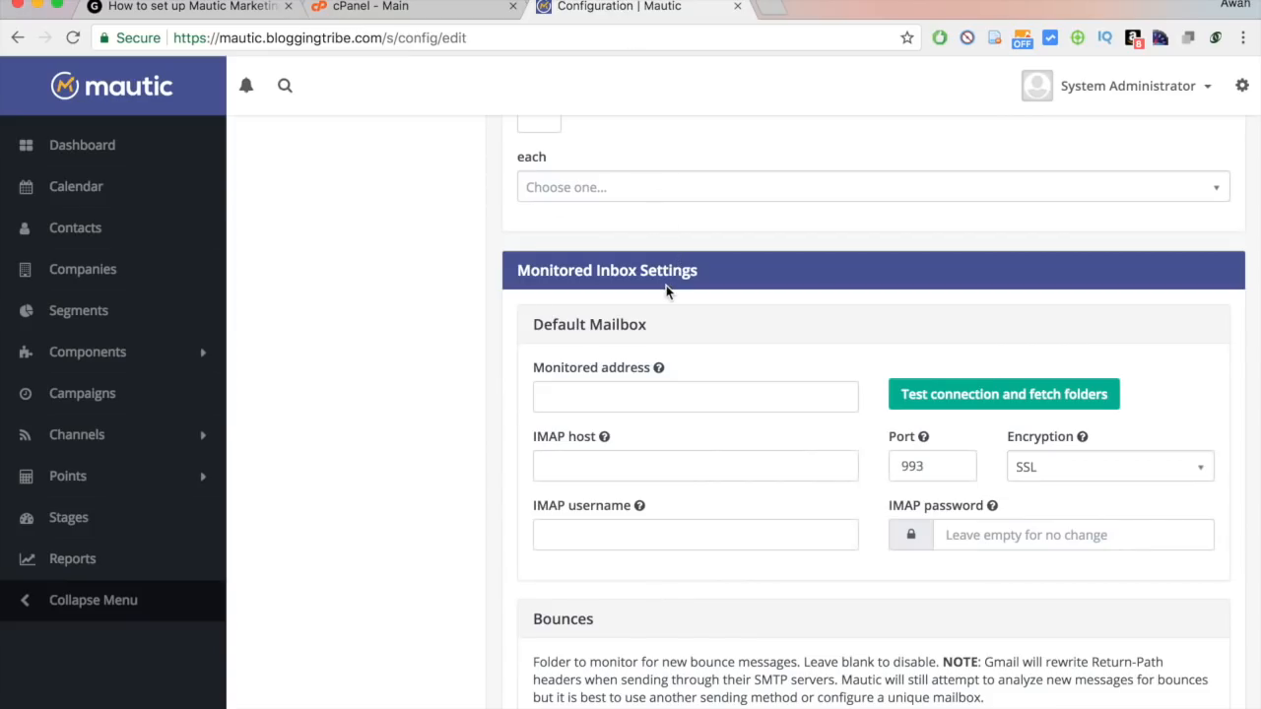
Enter the bounces mailbox address as the monitored address.
{"action": "left_click", "coordinate": [641, 388]}
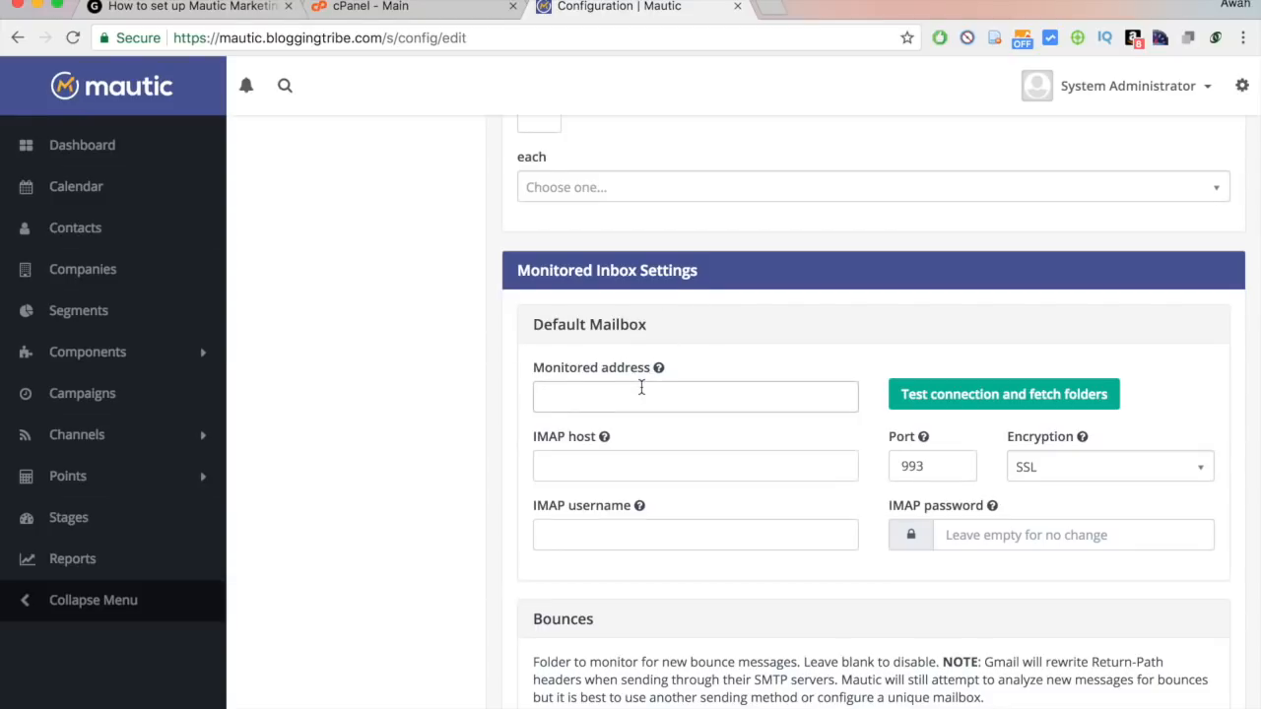
{"action": "scroll", "coordinate": [641, 387], "scroll_direction": "up", "scroll_amount": 5}
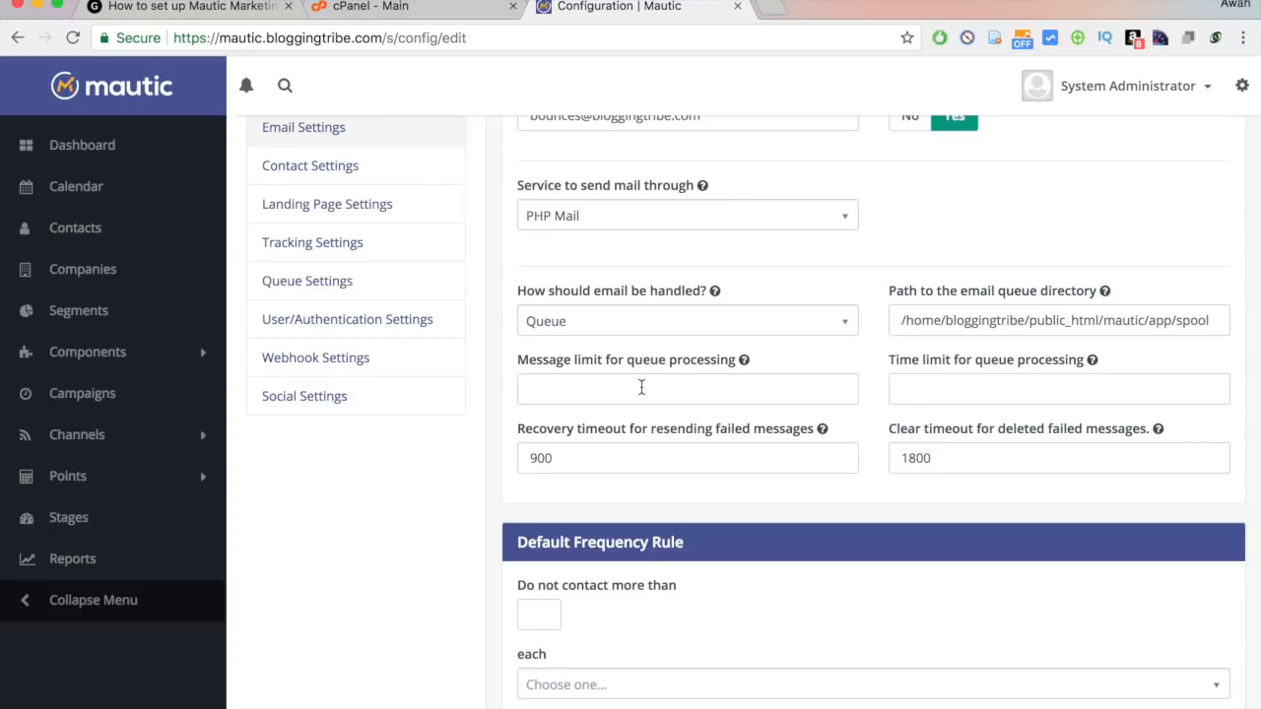
{"action": "scroll", "coordinate": [641, 388], "scroll_direction": "down", "scroll_amount": 3}
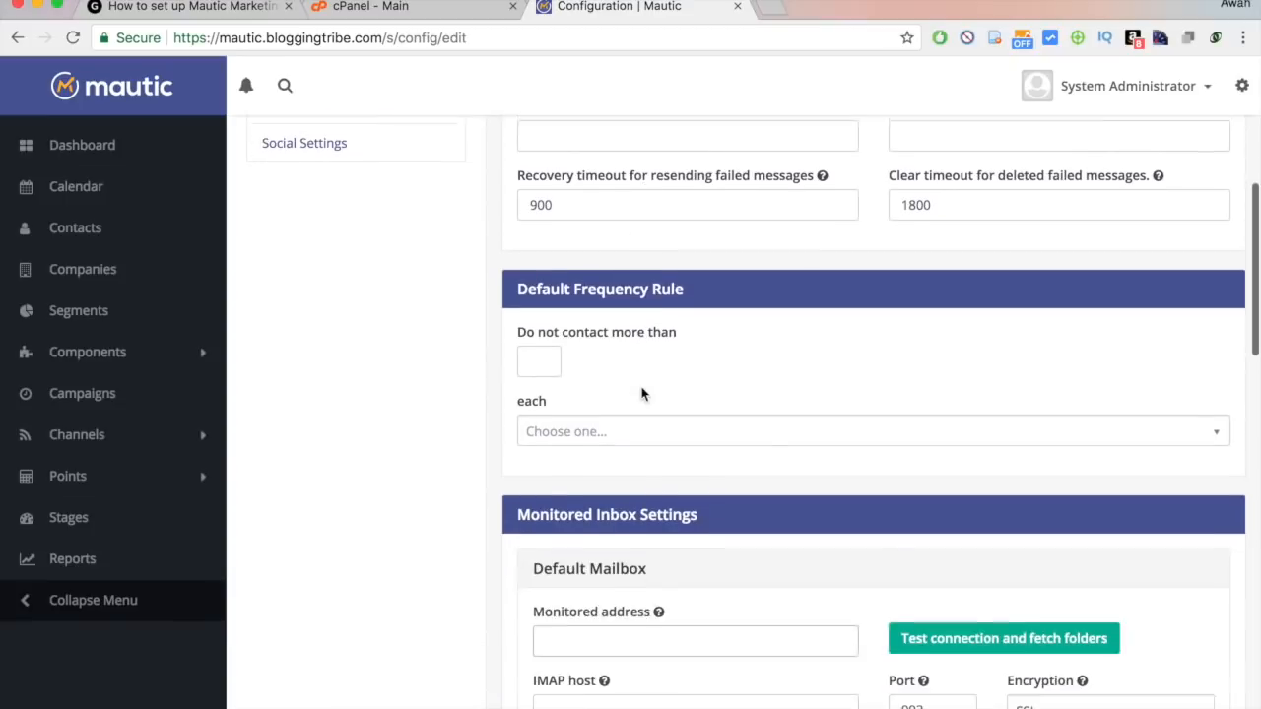
{"action": "scroll", "coordinate": [641, 389], "scroll_direction": "down", "scroll_amount": 2}
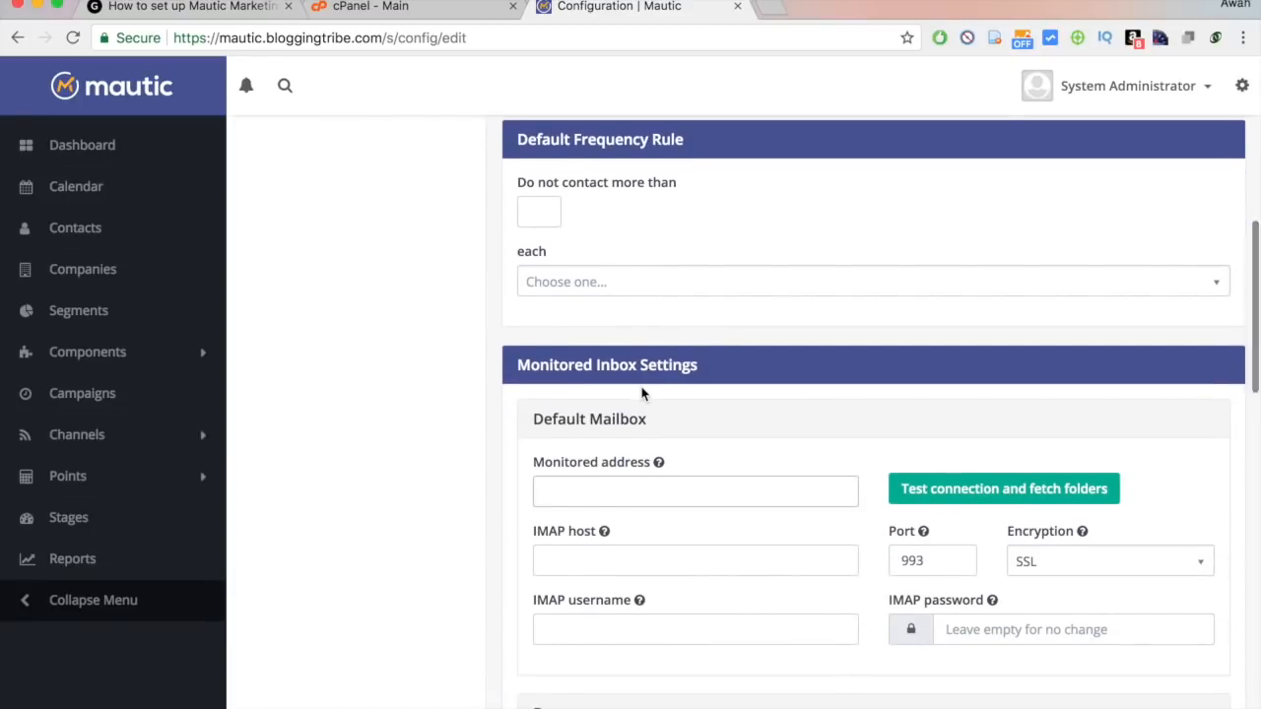
{"action": "scroll", "coordinate": [643, 387], "scroll_direction": "down", "scroll_amount": 2}
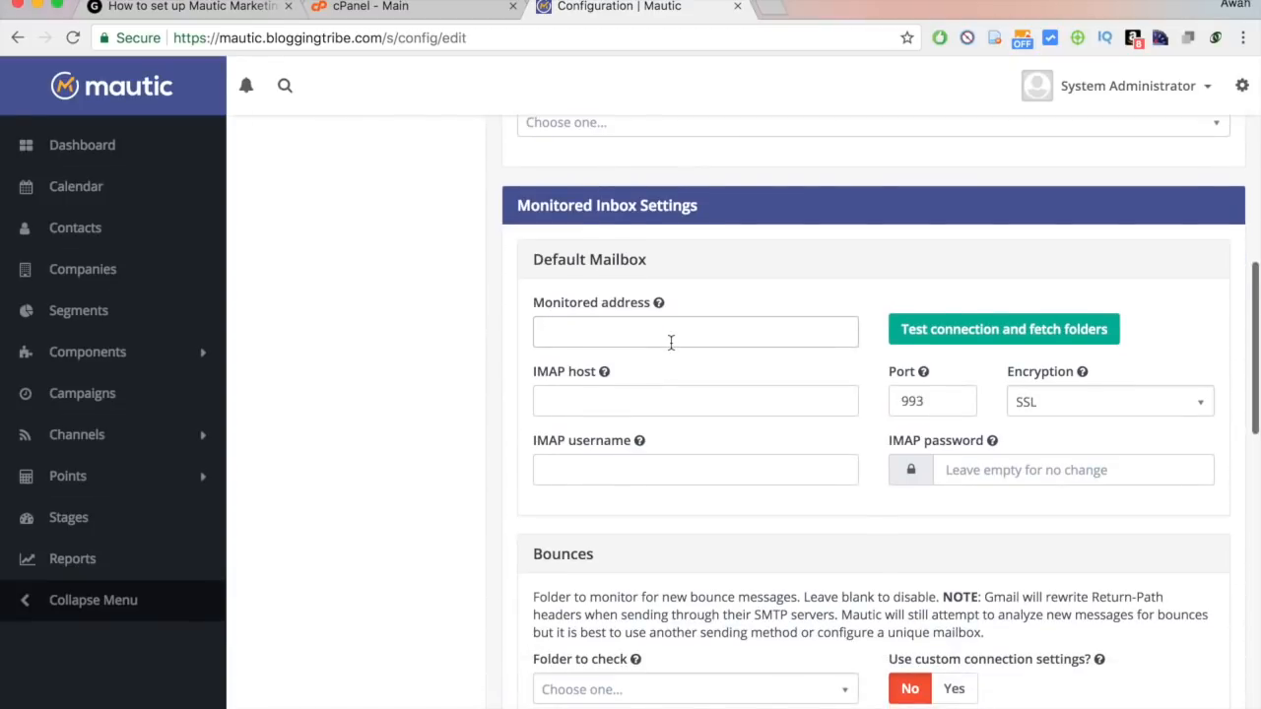
{"action": "left_click", "coordinate": [670, 342]}
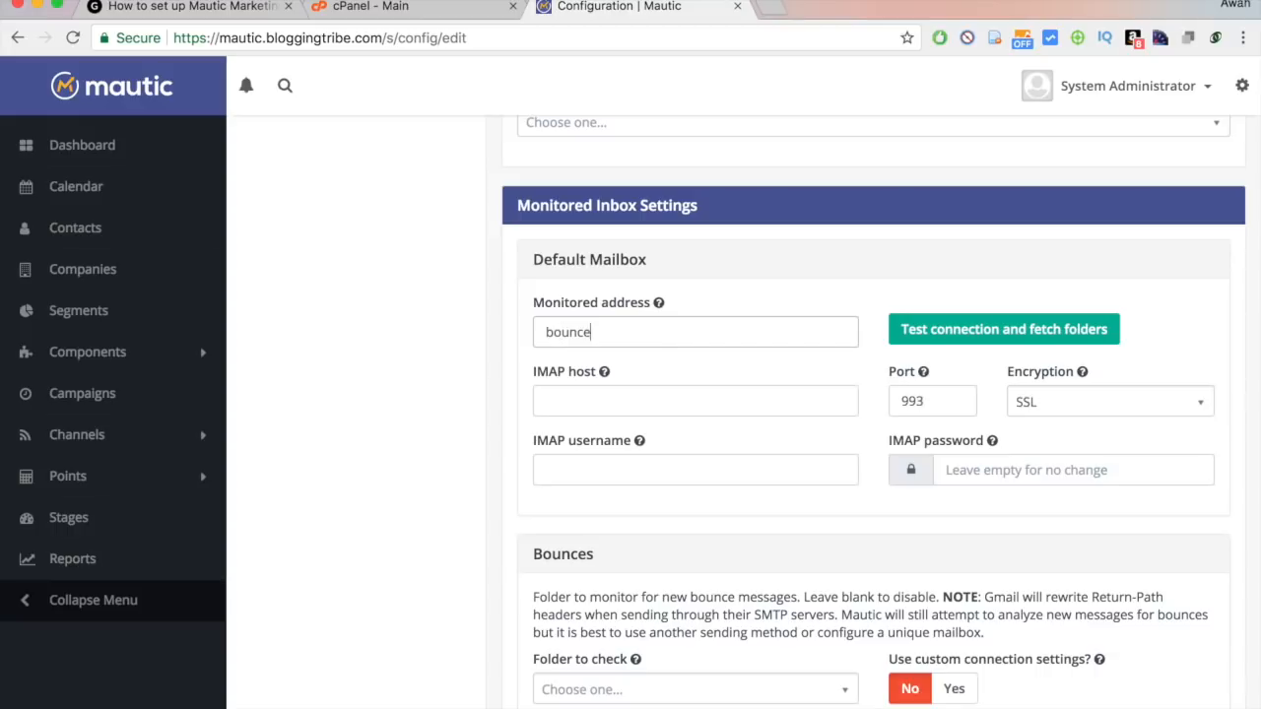
{"action": "left_click_drag", "start_coordinate": [609, 334], "coordinate": [654, 338]}
{"action": "left_click", "coordinate": [724, 338]}
Set the IMAP host to mail.bloggingtribe.com.
{"action": "left_click", "coordinate": [594, 393]}
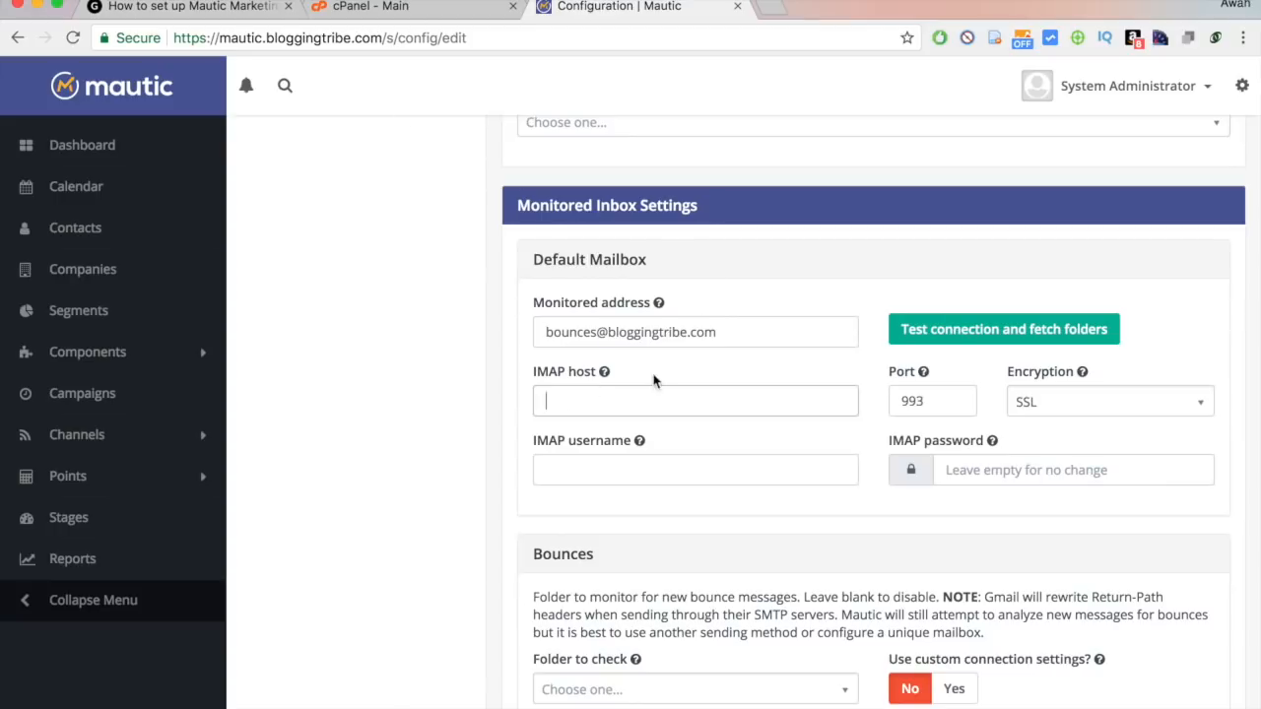
{"action": "type", "text": "mail.bloggingtribe.com"}
{"action": "left_click", "coordinate": [680, 459]}
{"action": "left_click", "coordinate": [714, 402]}
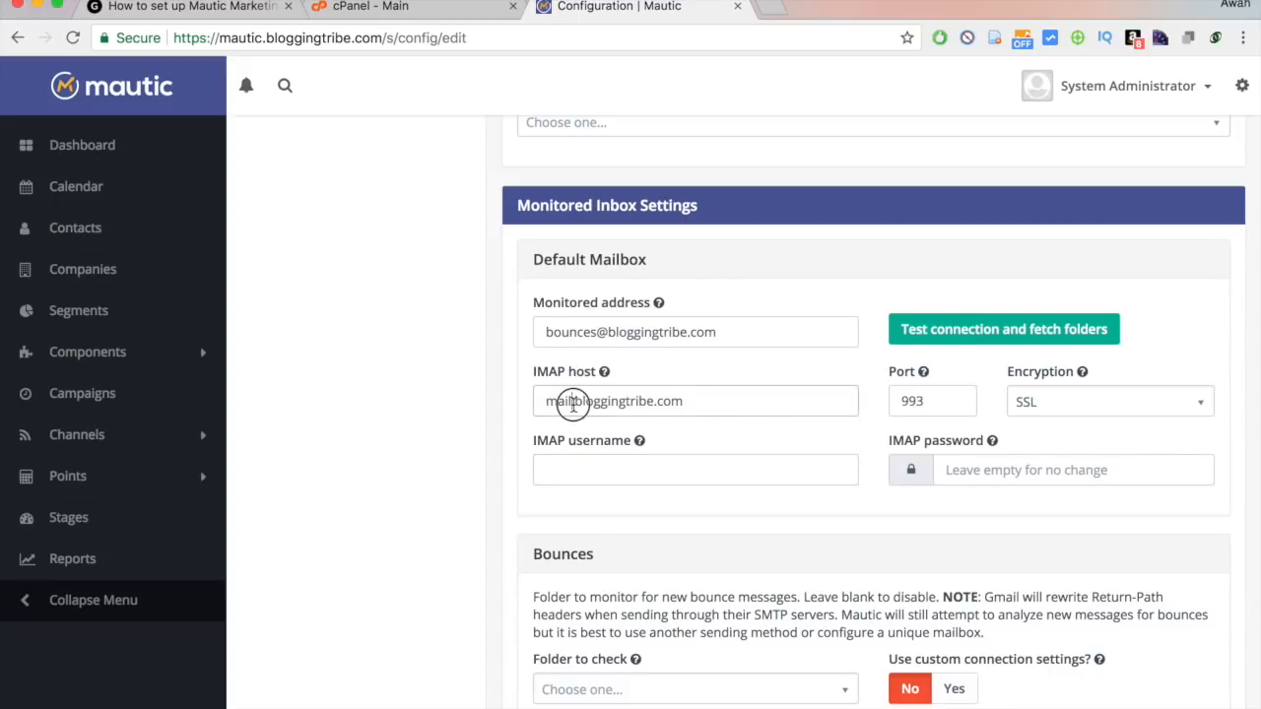
{"action": "left_click_drag", "start_coordinate": [574, 401], "coordinate": [817, 404]}
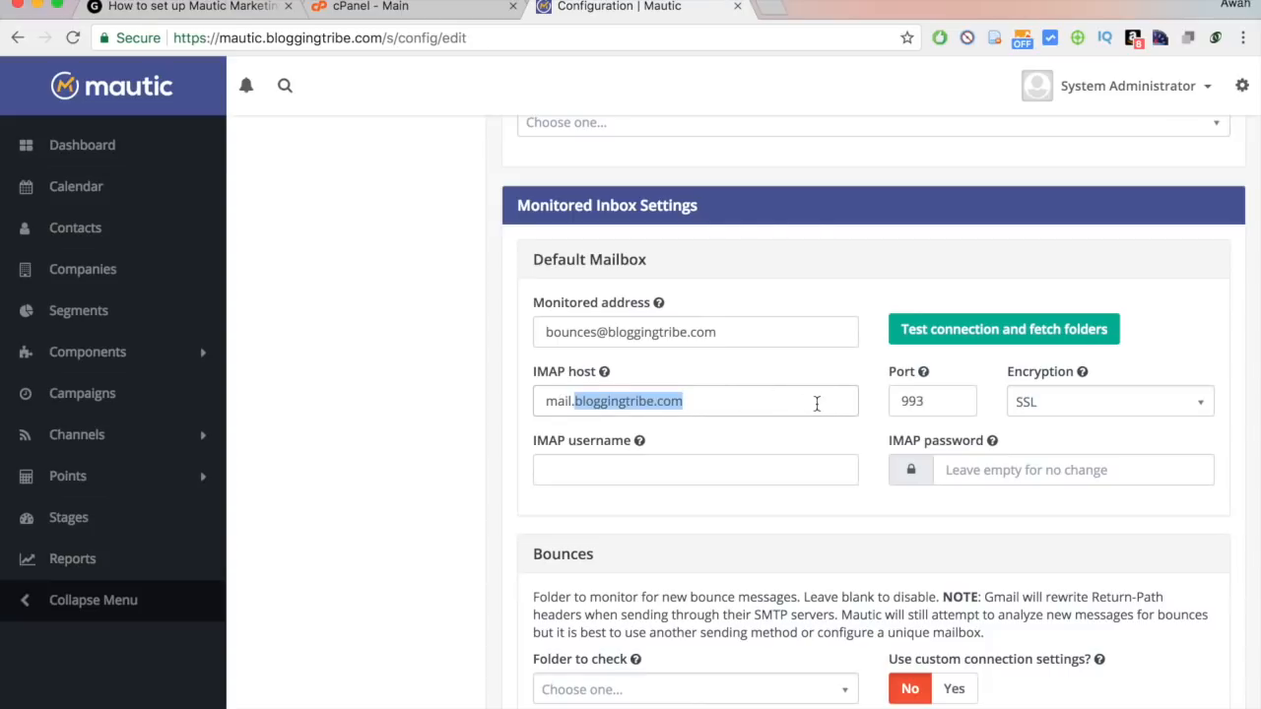
{"action": "left_click", "coordinate": [583, 399]}
{"action": "triple_click", "coordinate": [645, 396]}
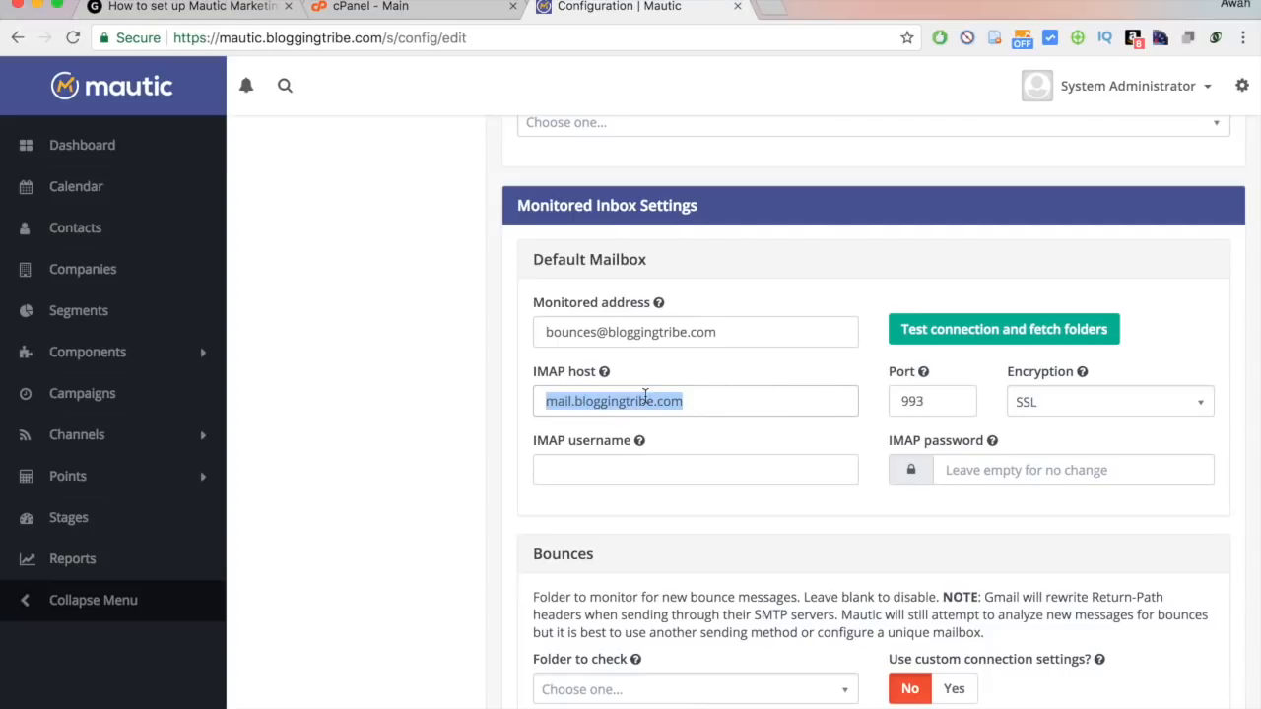
{"action": "left_click", "coordinate": [801, 406]}
{"action": "scroll", "coordinate": [519, 422], "scroll_direction": "down", "scroll_amount": 1}
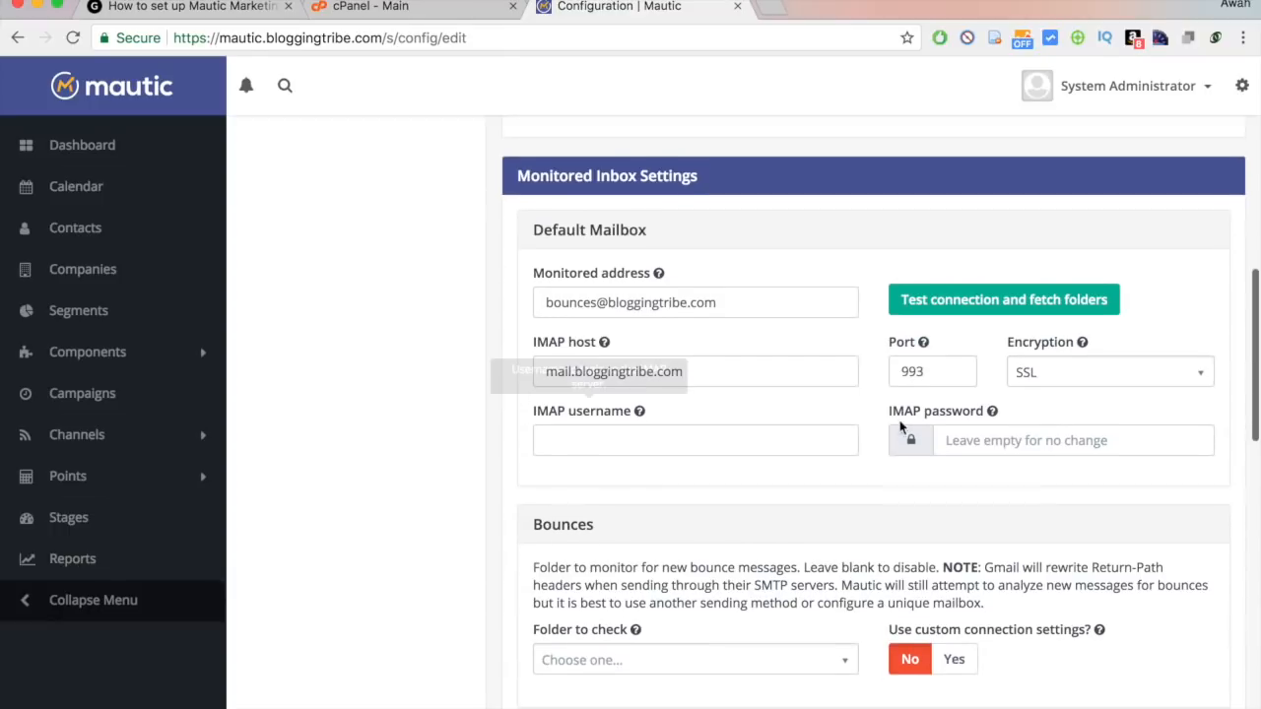
Reuse the monitored address as IMAP username and choose SSL with novalidate-cert encryption.
{"action": "left_click", "coordinate": [641, 435]}
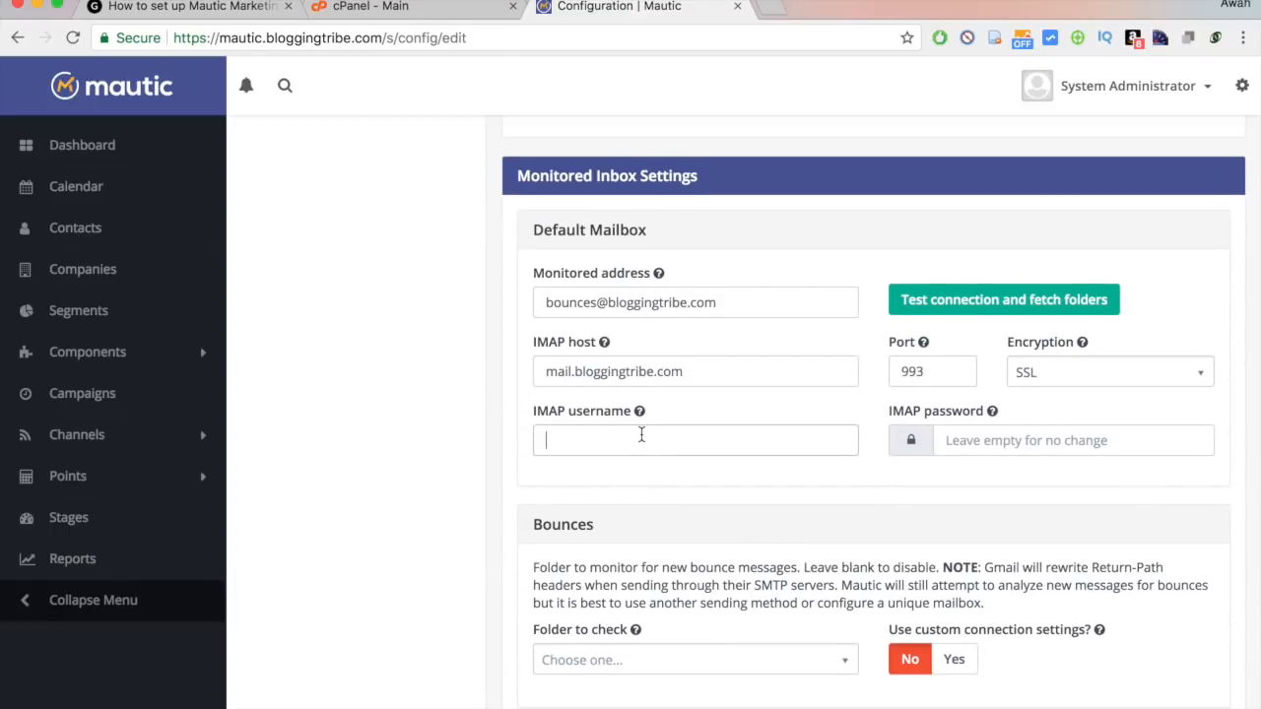
{"action": "triple_click", "coordinate": [693, 297]}
{"action": "key", "text": "ctrl+c"}
{"action": "key", "text": "Tab"}
{"action": "key", "text": "Tab"}
{"action": "key", "text": "Tab"}
{"action": "key", "text": "Tab"}
{"action": "key", "text": "Tab"}
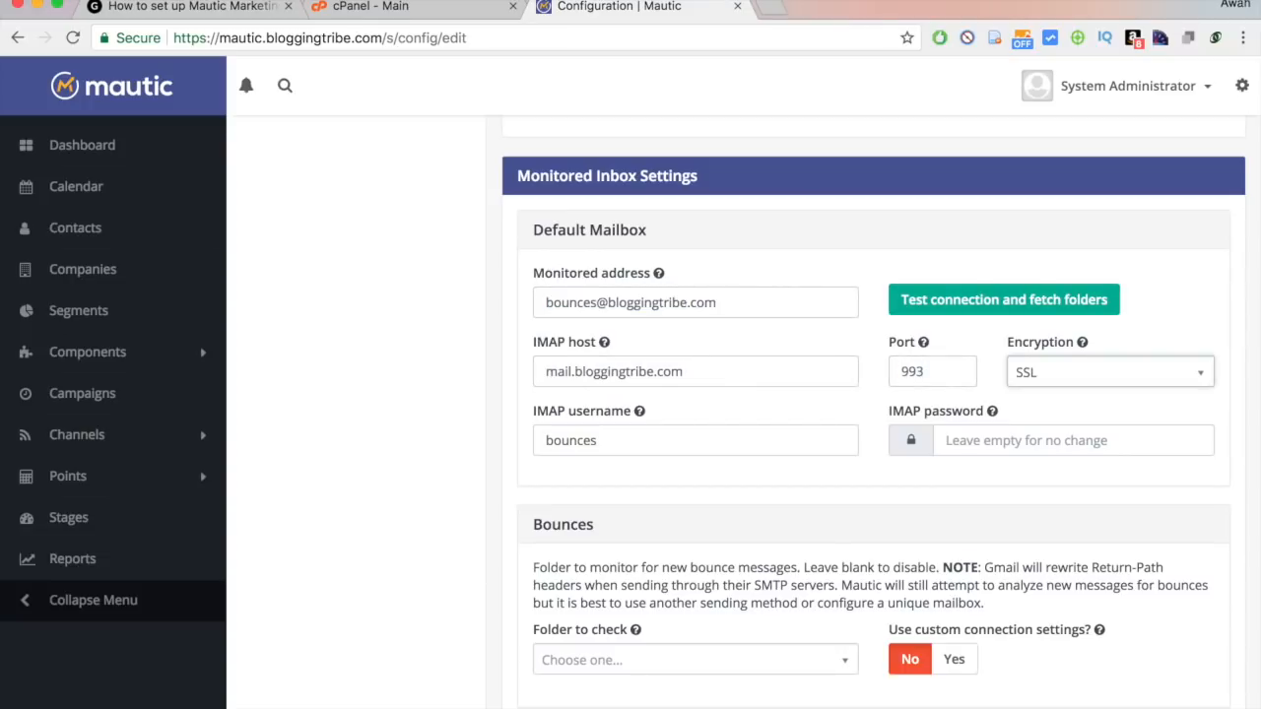
{"action": "key", "text": "ctrl+v"}
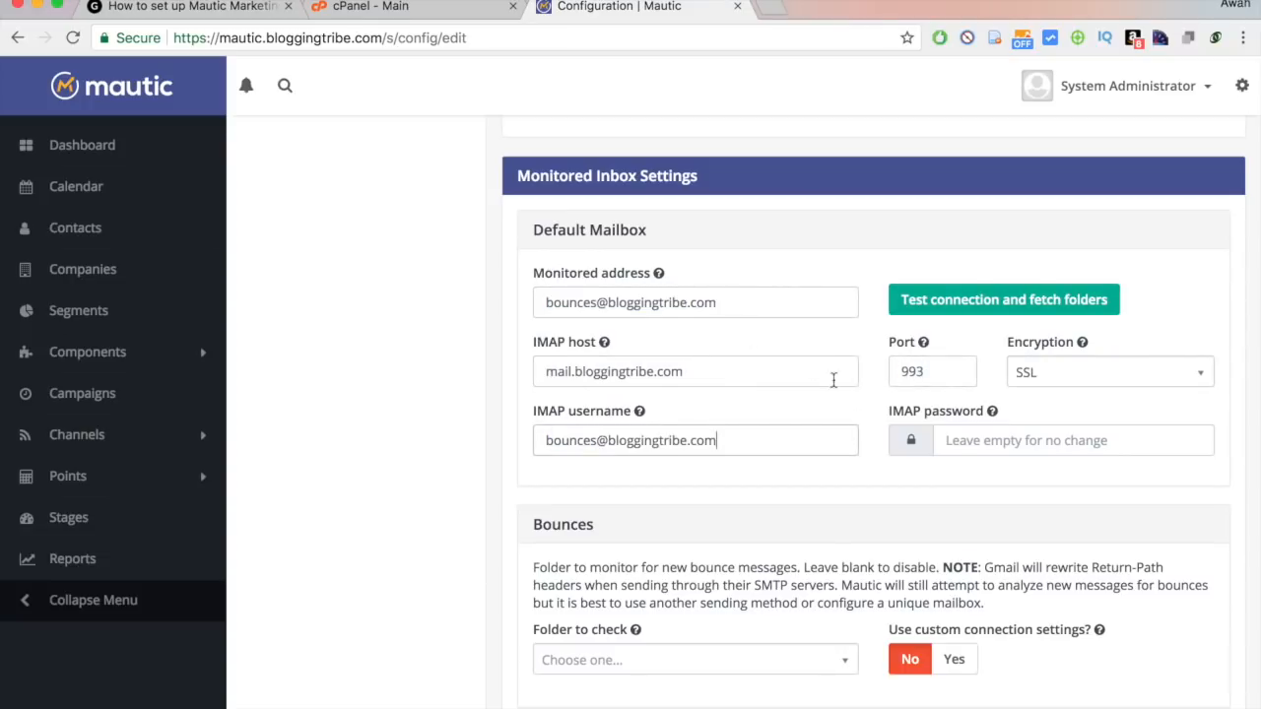
{"action": "left_click", "coordinate": [1019, 387]}
{"action": "left_click", "coordinate": [1071, 495]}
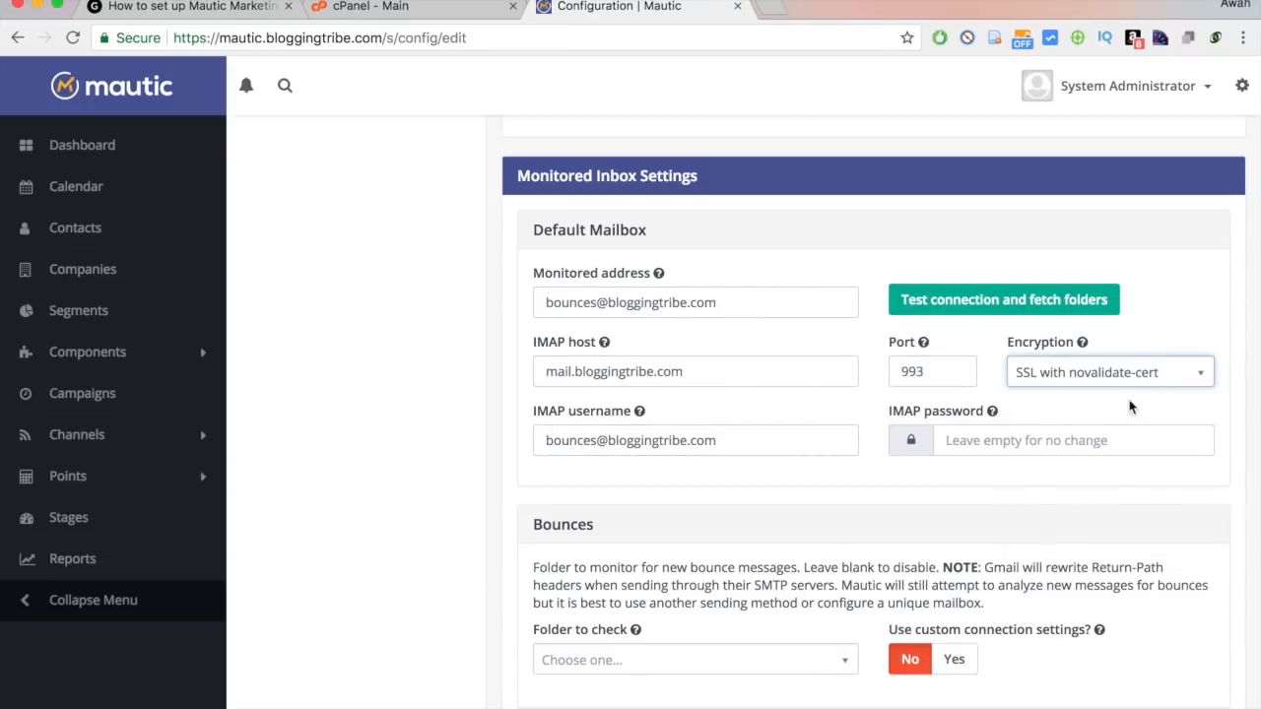
{"action": "left_click", "coordinate": [1042, 382]}
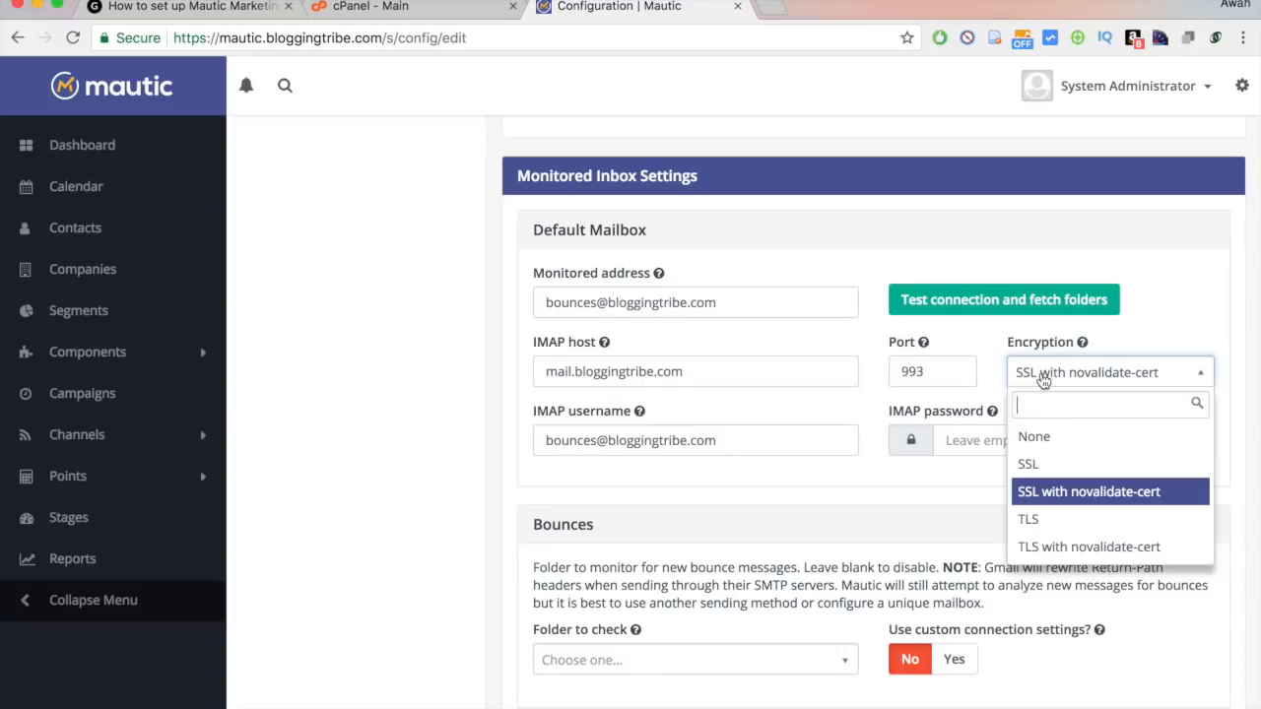
{"action": "left_click", "coordinate": [985, 361]}
{"action": "scroll", "coordinate": [986, 362], "scroll_direction": "down", "scroll_amount": 4}
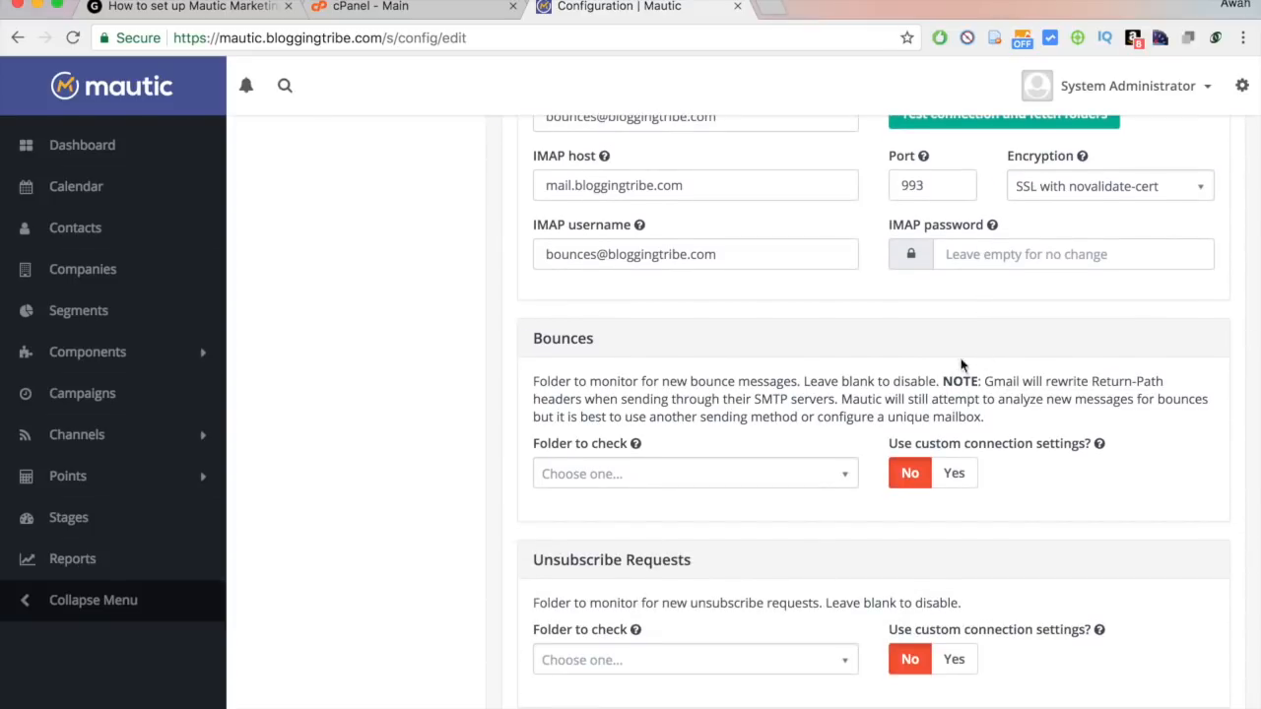
Paste the mailbox password and test the monitored inbox connection.
{"action": "scroll", "coordinate": [753, 396], "scroll_direction": "up", "scroll_amount": 3}
{"action": "scroll", "coordinate": [754, 396], "scroll_direction": "up", "scroll_amount": 1}
{"action": "mouse_move", "coordinate": [657, 242]}
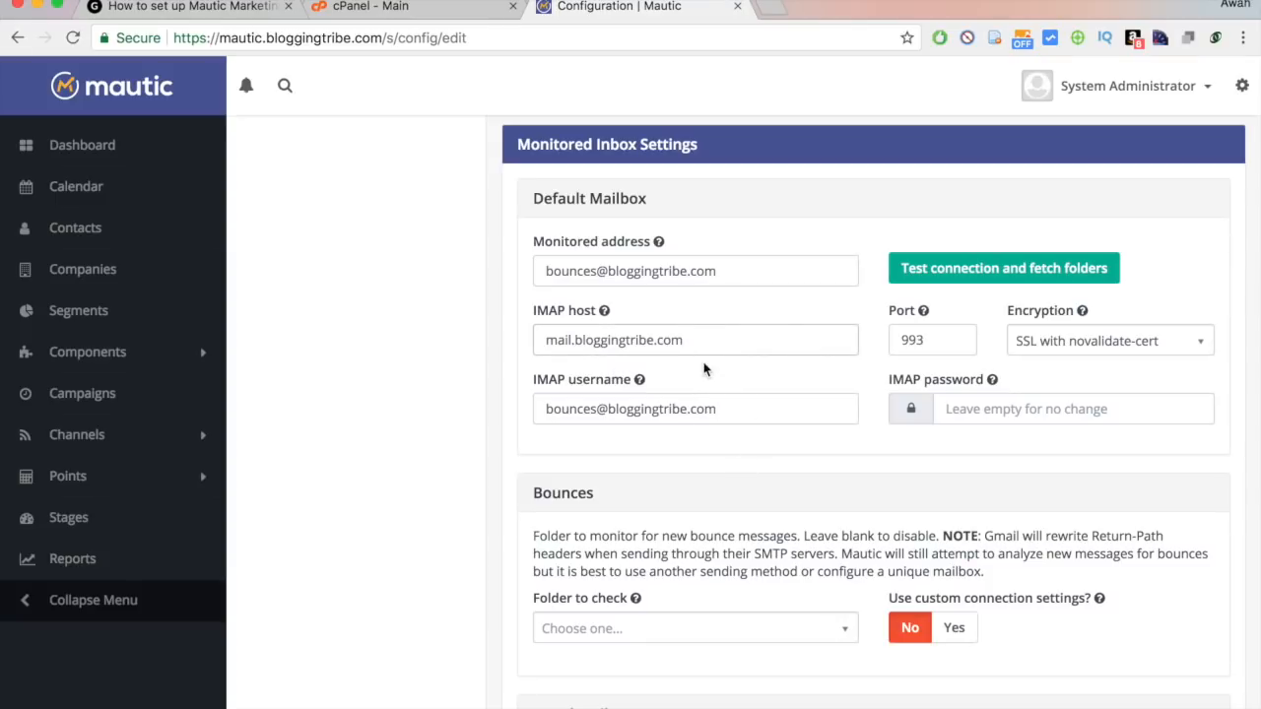
{"action": "left_click", "coordinate": [1070, 419]}
{"action": "key", "text": "super+v"}
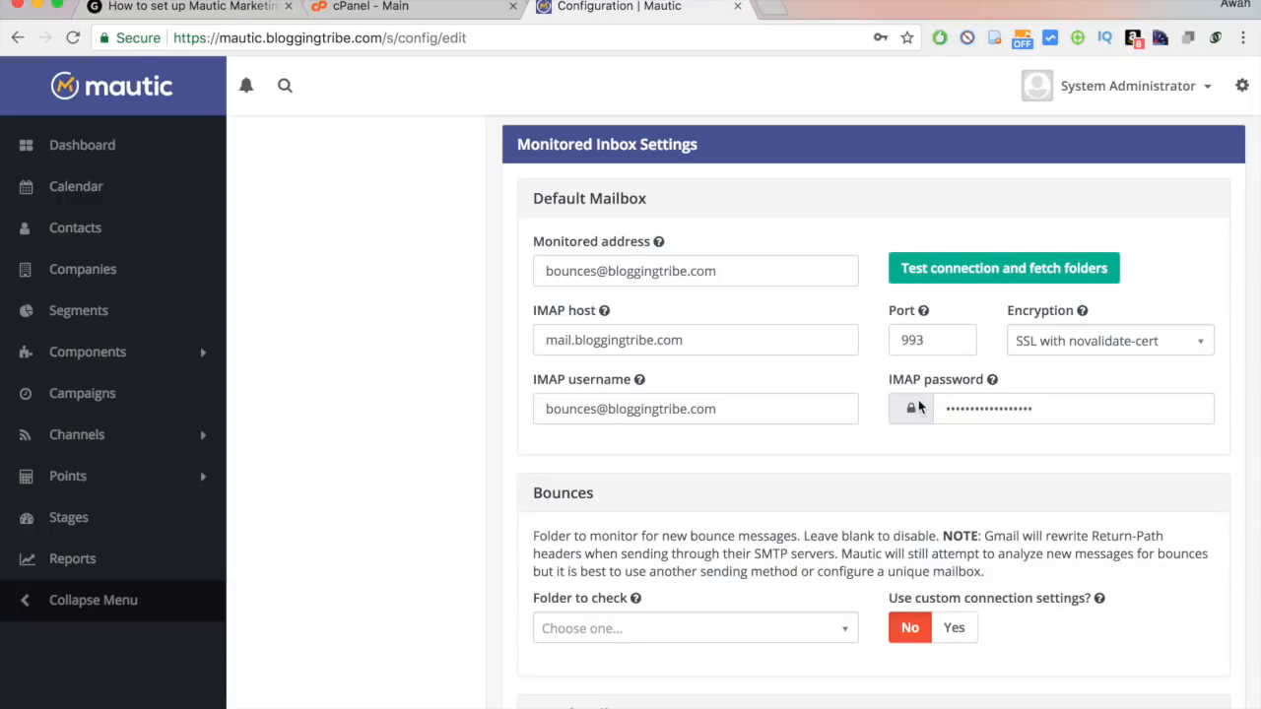
{"action": "scroll", "coordinate": [625, 397], "scroll_direction": "down", "scroll_amount": 1}
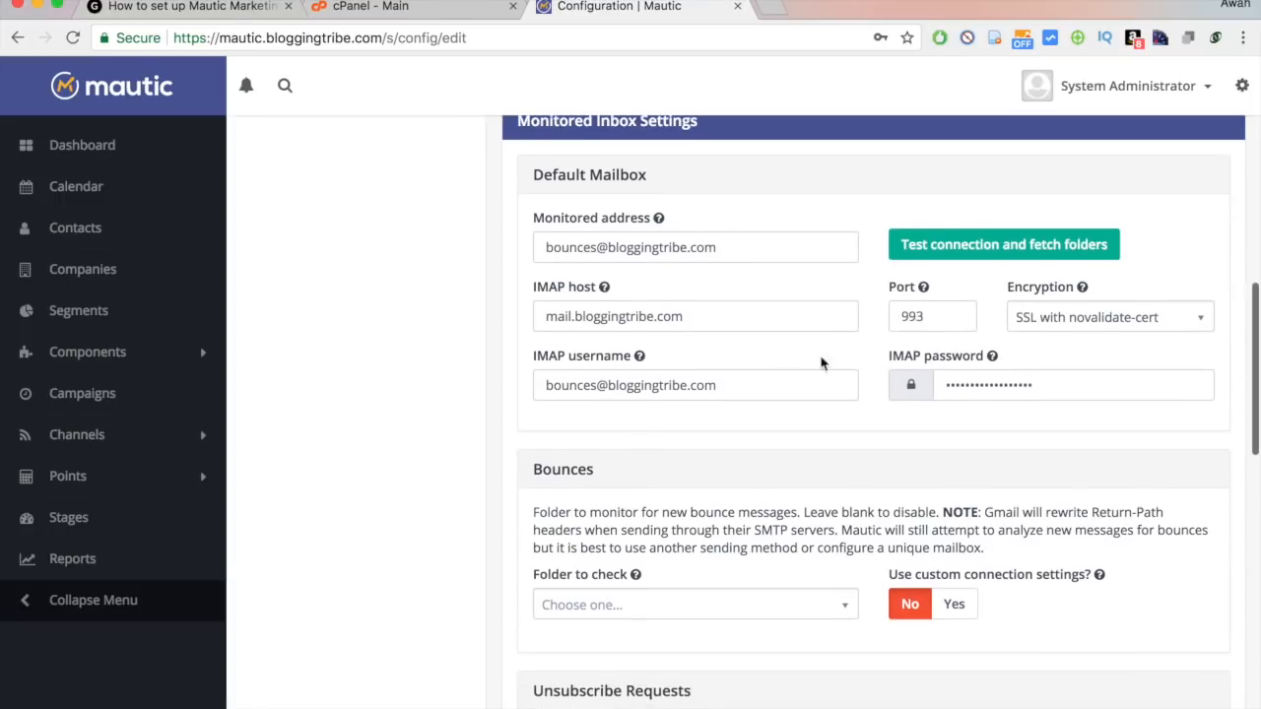
{"action": "left_click", "coordinate": [993, 266]}
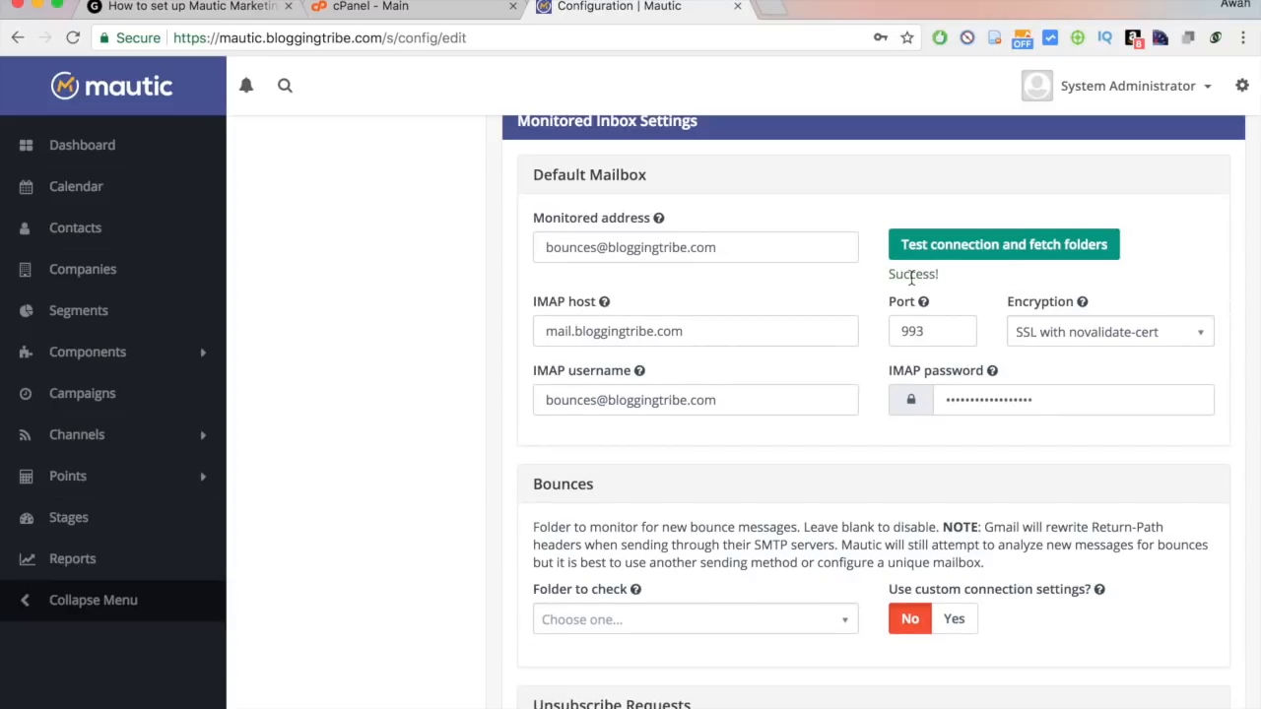
Choose INBOX as the bounce folder to check.
{"action": "scroll", "coordinate": [913, 279], "scroll_direction": "down", "scroll_amount": 1}
{"action": "left_click", "coordinate": [696, 520]}
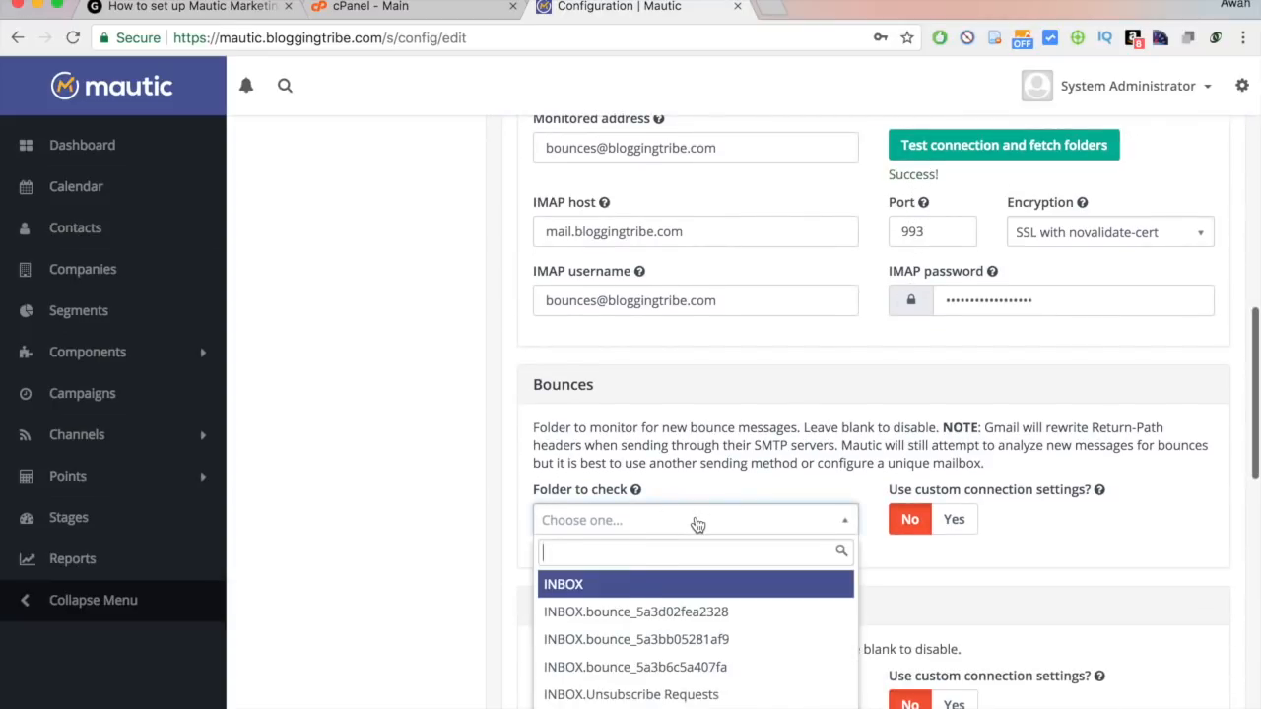
{"action": "left_click", "coordinate": [617, 591]}
{"action": "scroll", "coordinate": [704, 456], "scroll_direction": "down", "scroll_amount": 2}
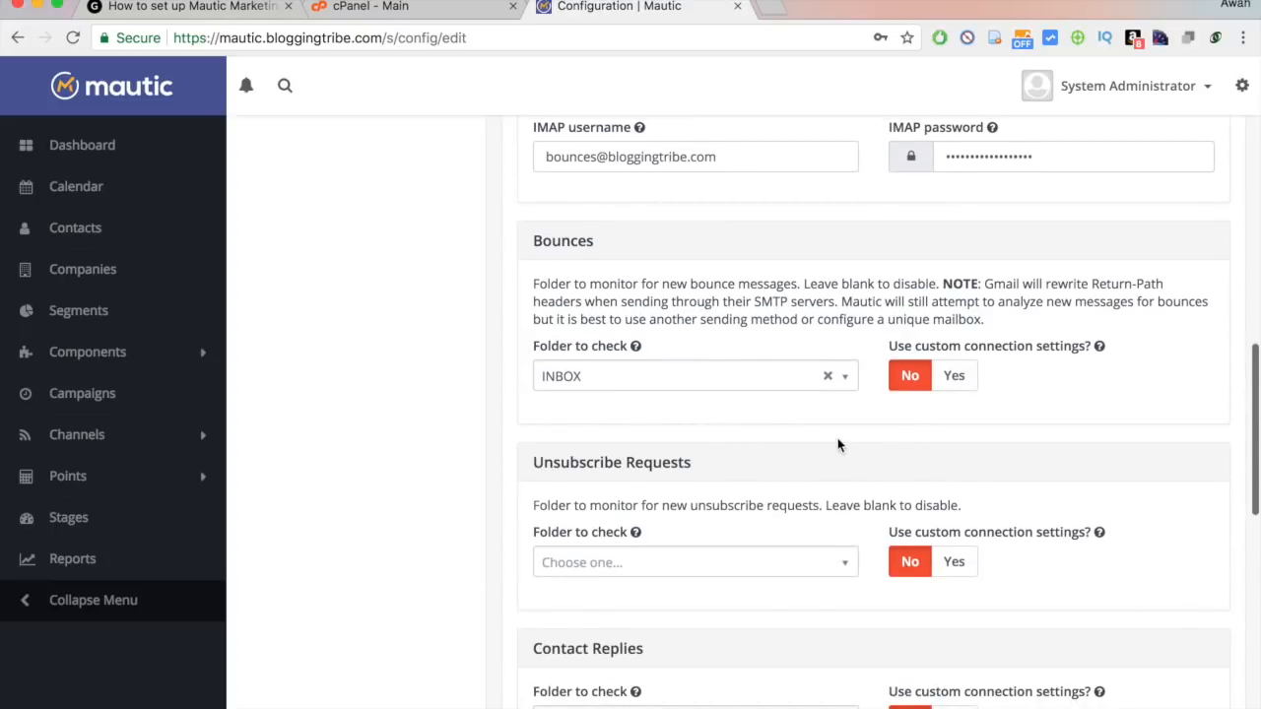
{"action": "scroll", "coordinate": [837, 444], "scroll_direction": "down", "scroll_amount": 1}
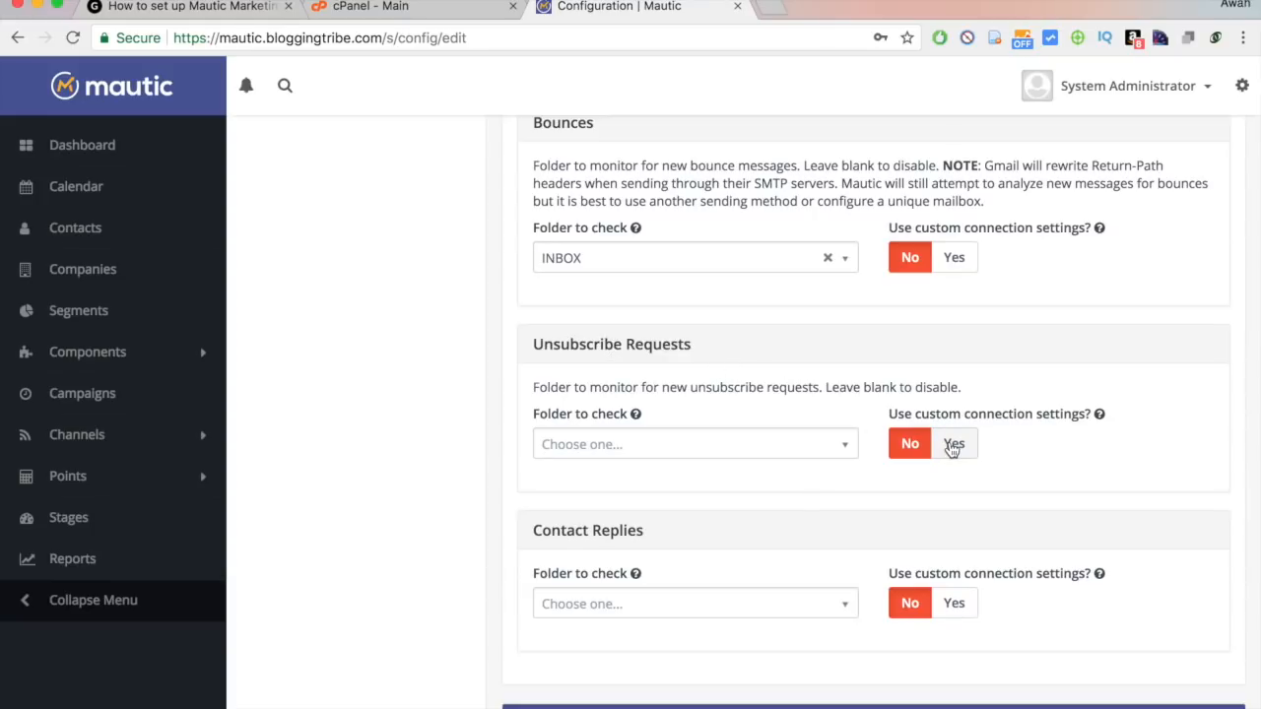
Enable a custom connection for Unsubscribe Requests.
{"action": "left_click", "coordinate": [953, 446]}
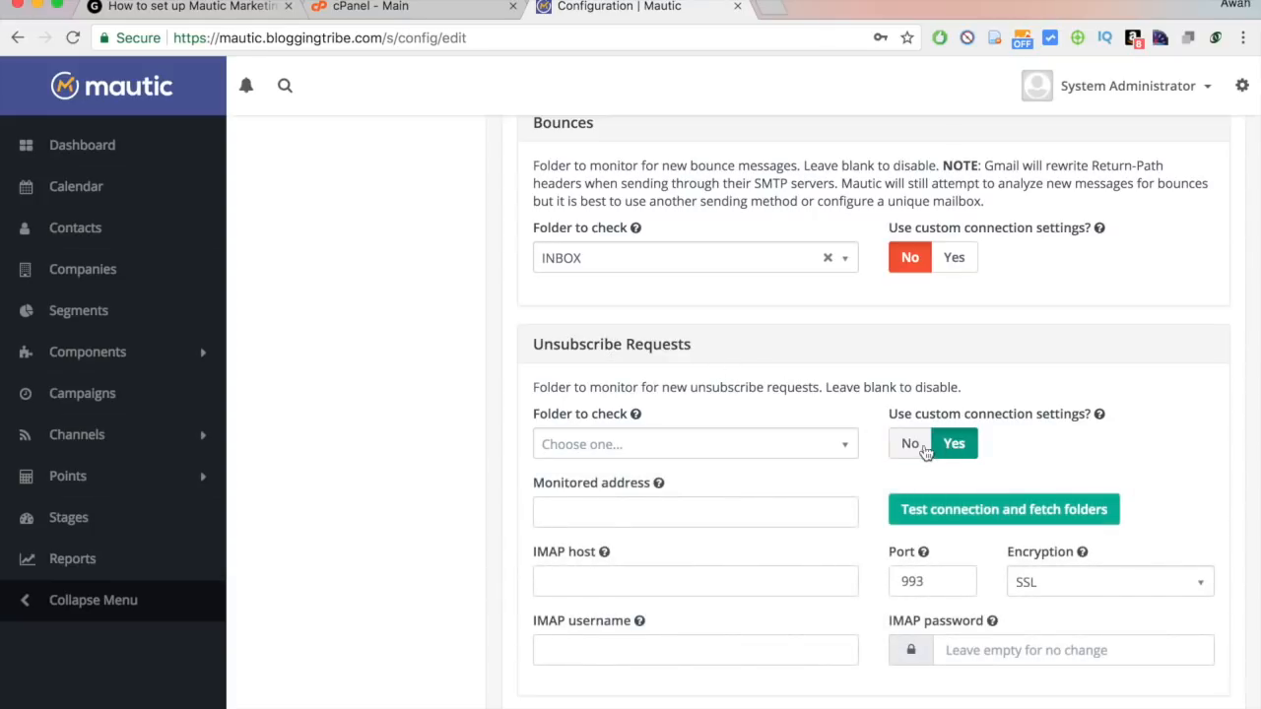
{"action": "left_click", "coordinate": [911, 448]}
{"action": "left_click", "coordinate": [793, 448]}
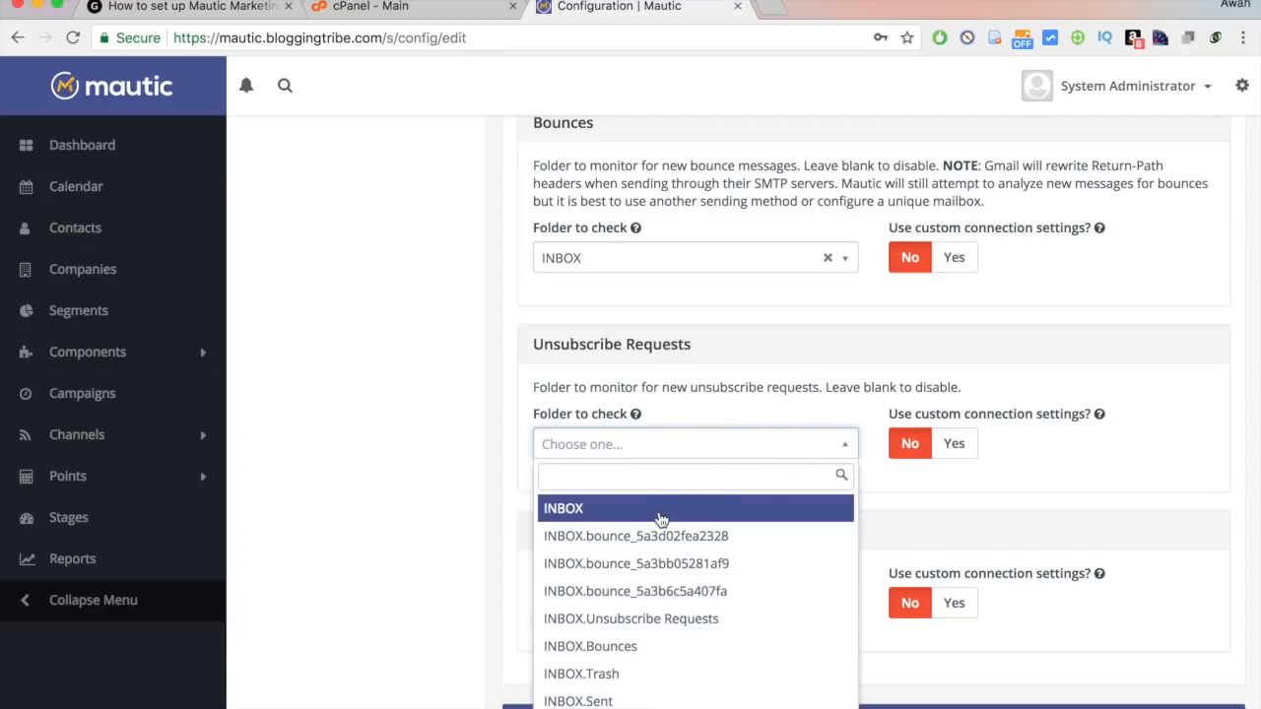
{"action": "left_click", "coordinate": [661, 509]}
{"action": "left_click", "coordinate": [835, 450]}
{"action": "left_click", "coordinate": [828, 445]}
{"action": "left_click", "coordinate": [960, 443]}
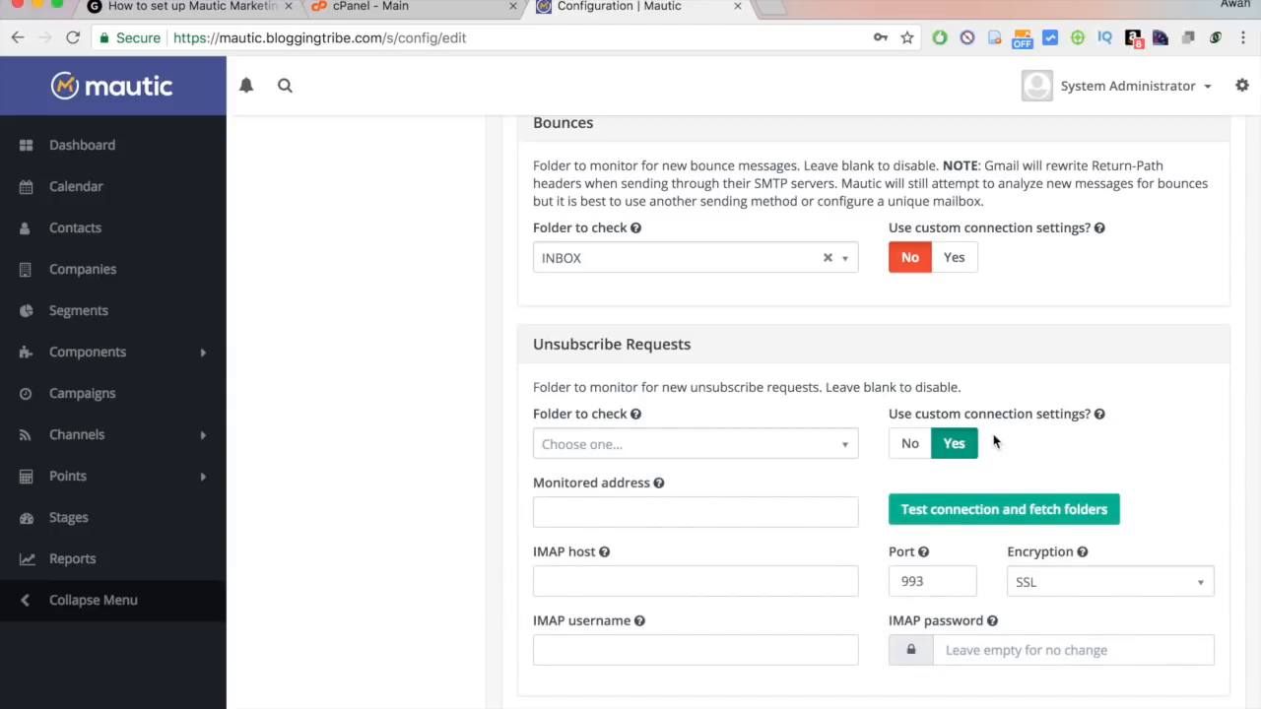
Enter the unsubscribe mailbox address, IMAP host mail.bloggingtribe.com, and the address as username.
{"action": "left_click", "coordinate": [642, 505]}
{"action": "type", "text": "subscr"}
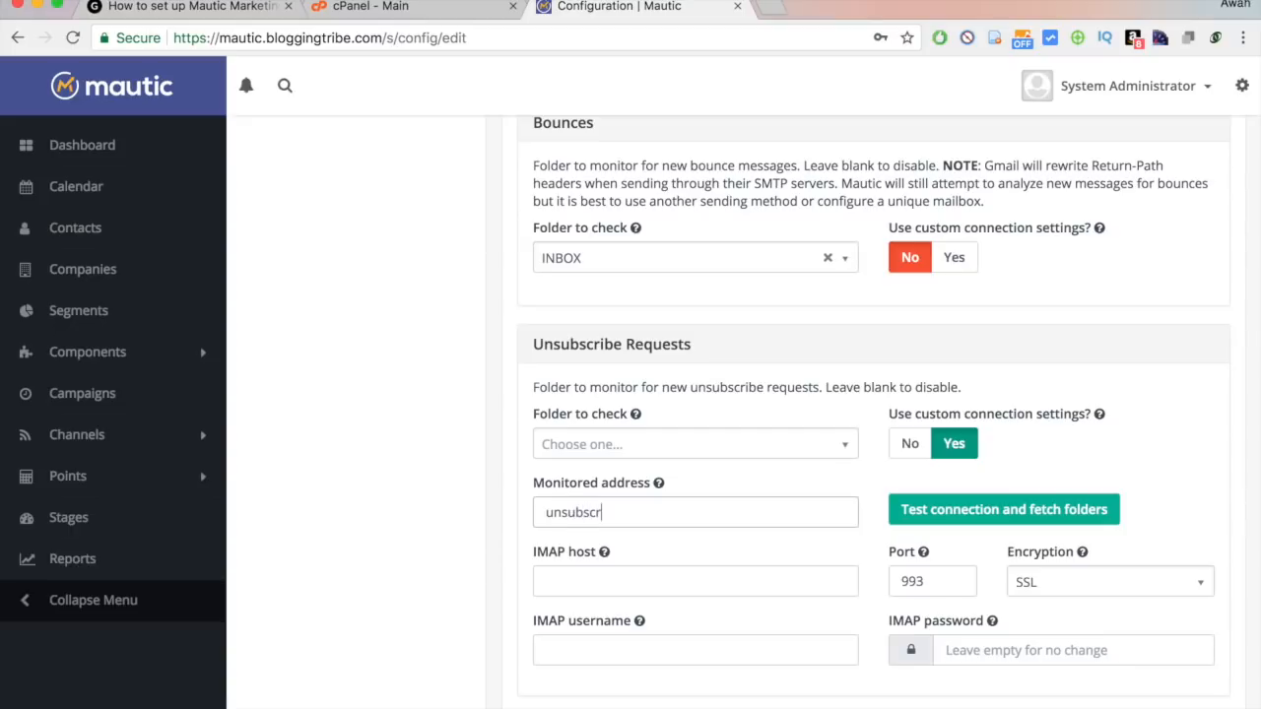
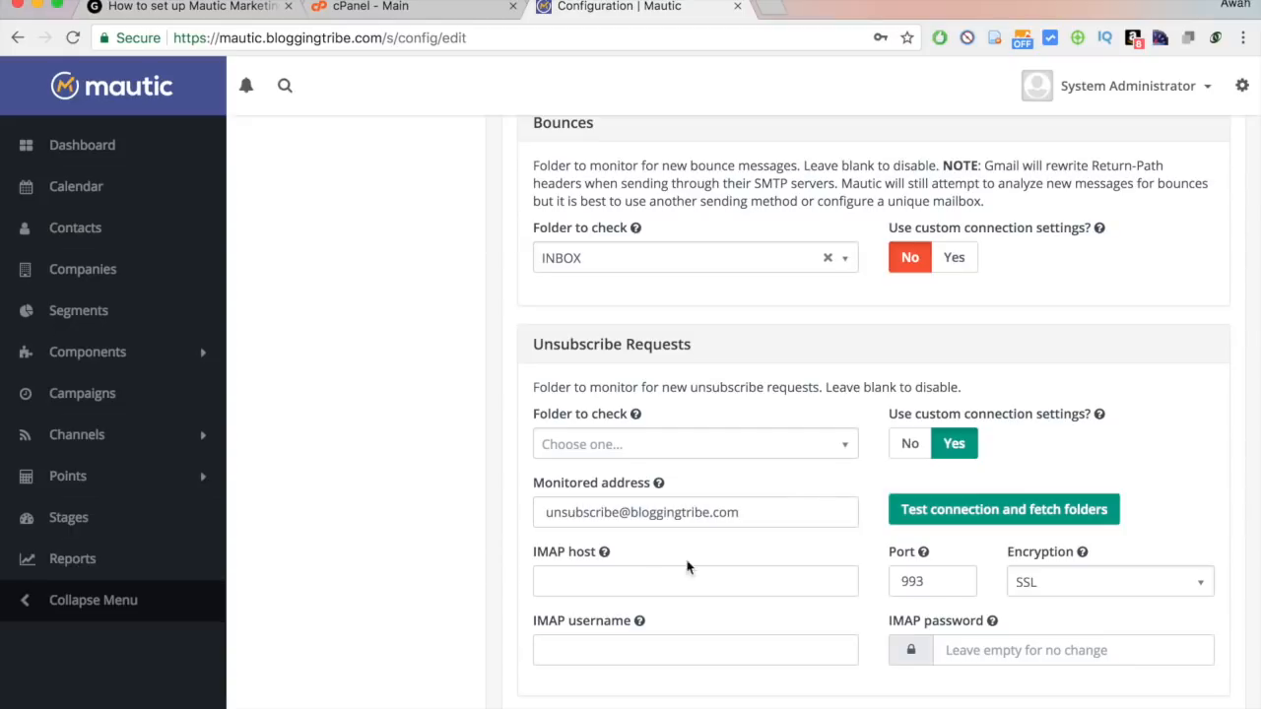
{"action": "left_click", "coordinate": [637, 583]}
{"action": "scroll", "coordinate": [622, 254], "scroll_direction": "up", "scroll_amount": 4}
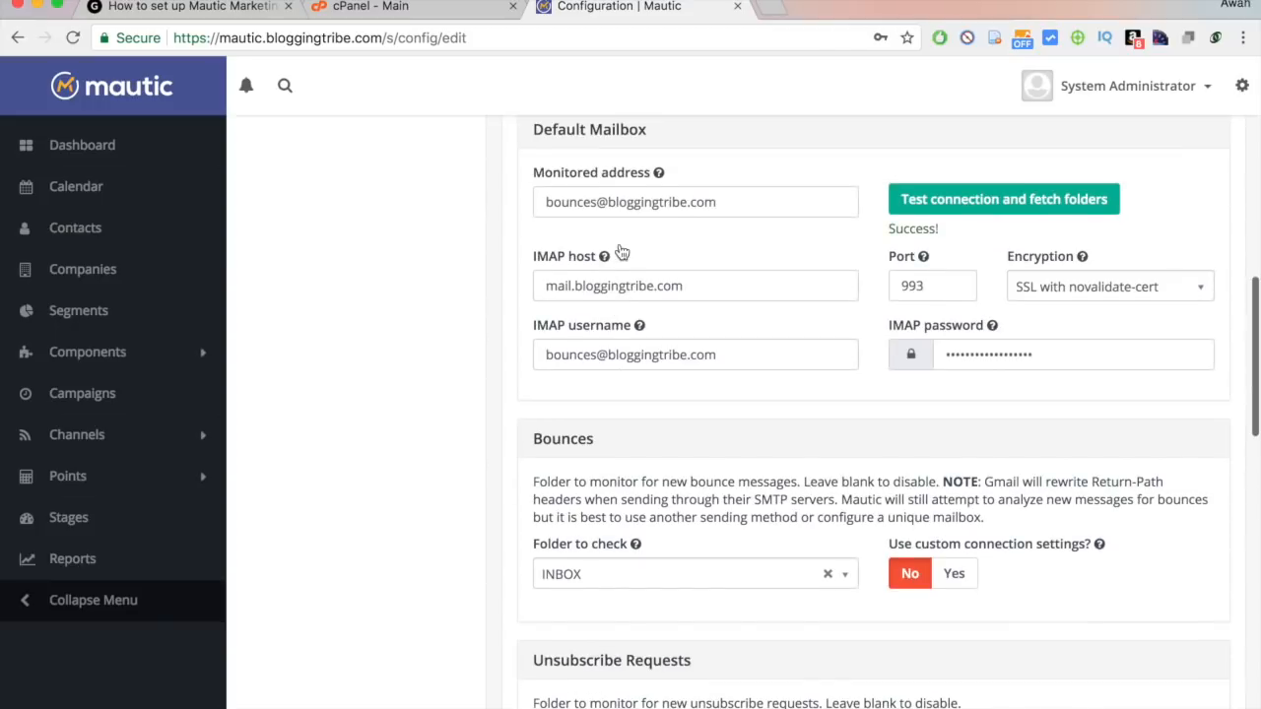
{"action": "triple_click", "coordinate": [583, 281]}
{"action": "key", "text": "ctrl+c"}
{"action": "scroll", "coordinate": [617, 591], "scroll_direction": "down", "scroll_amount": 5}
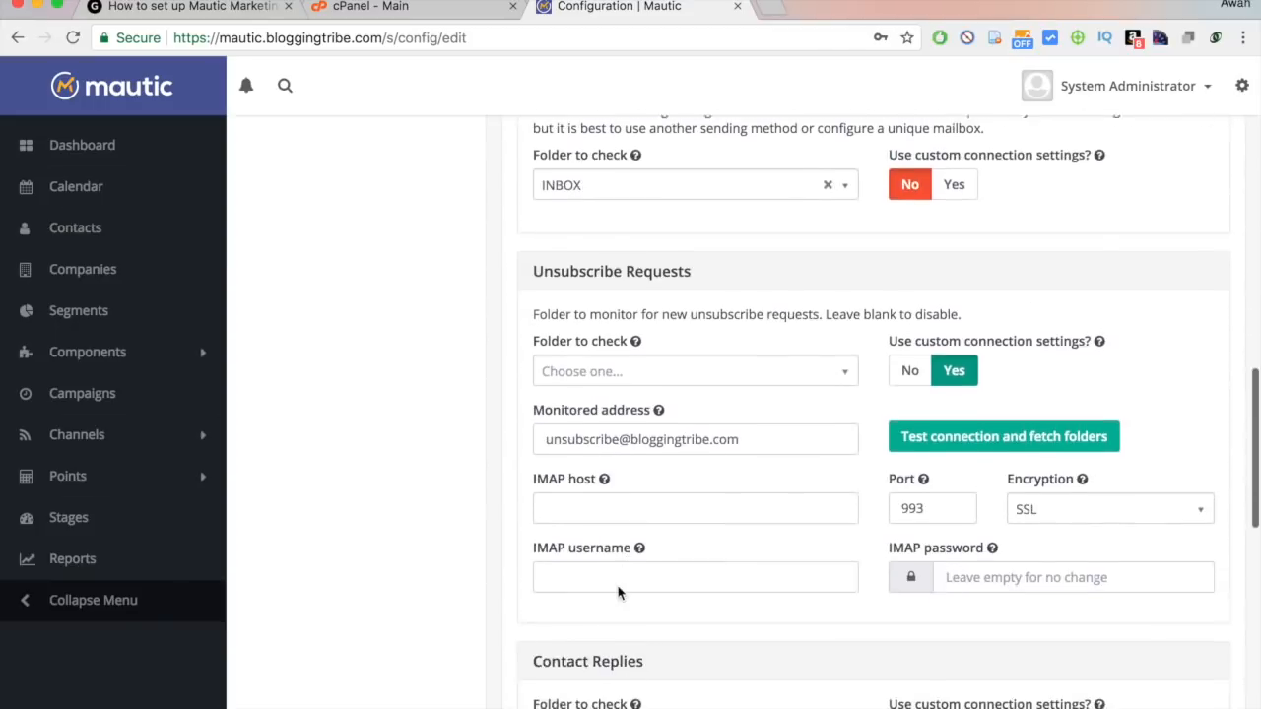
{"action": "left_click", "coordinate": [582, 476]}
{"action": "key", "text": "ctrl+v"}
{"action": "triple_click", "coordinate": [591, 410]}
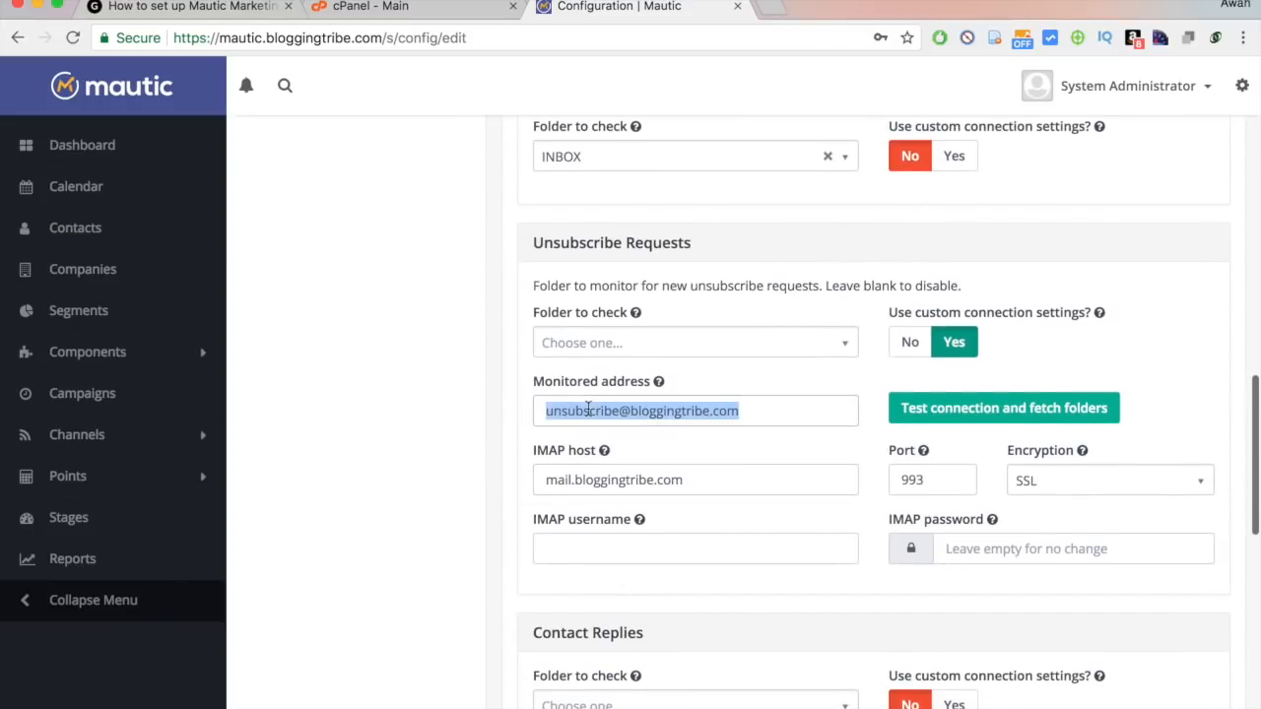
{"action": "key", "text": "ctrl+c"}
{"action": "left_click", "coordinate": [592, 556]}
{"action": "key", "text": "ctrl+v"}
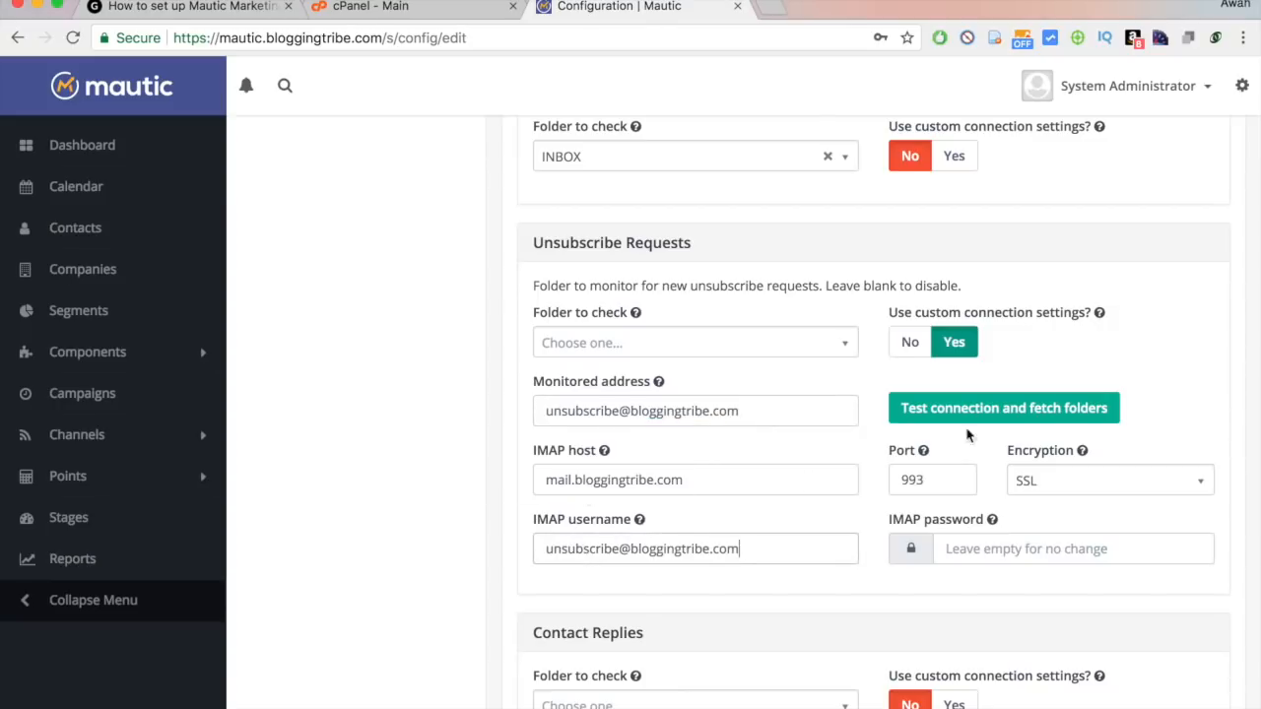
Use SSL with novalidate-cert, paste the mailbox password, and test the unsubscribe connection.
{"action": "left_click", "coordinate": [1135, 477]}
{"action": "left_click", "coordinate": [1126, 618]}
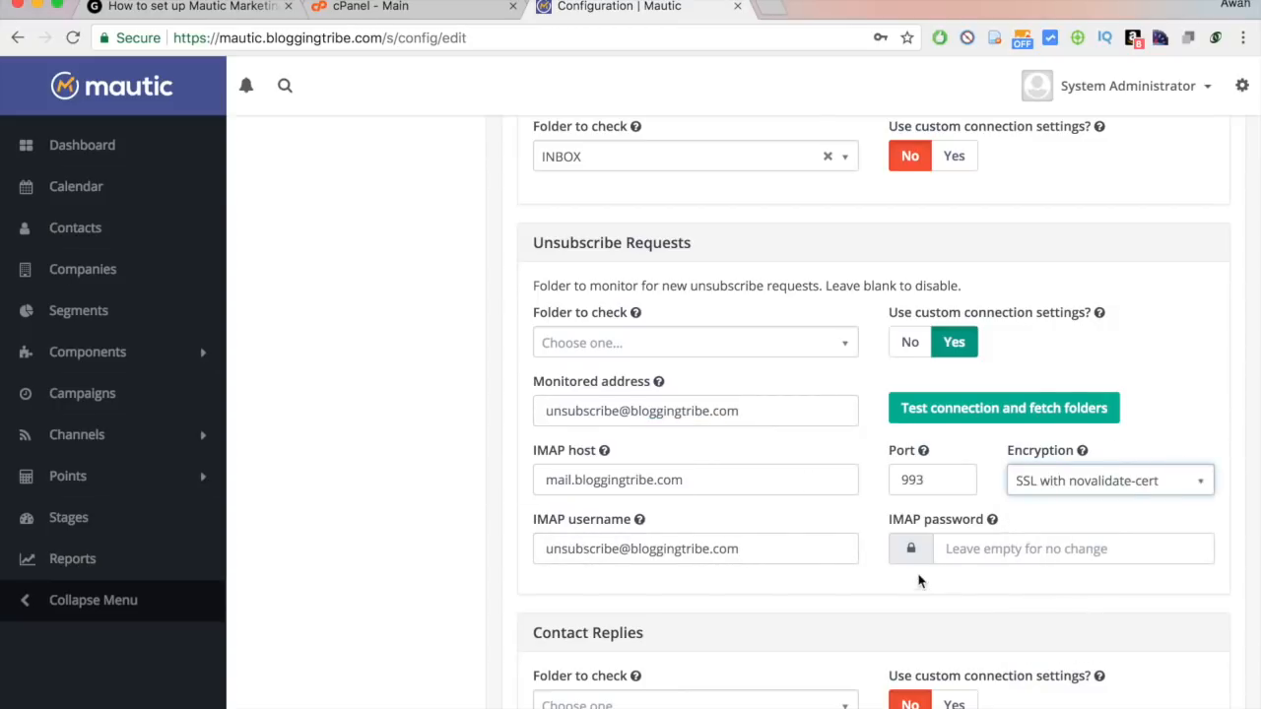
{"action": "scroll", "coordinate": [904, 592], "scroll_direction": "down", "scroll_amount": 2}
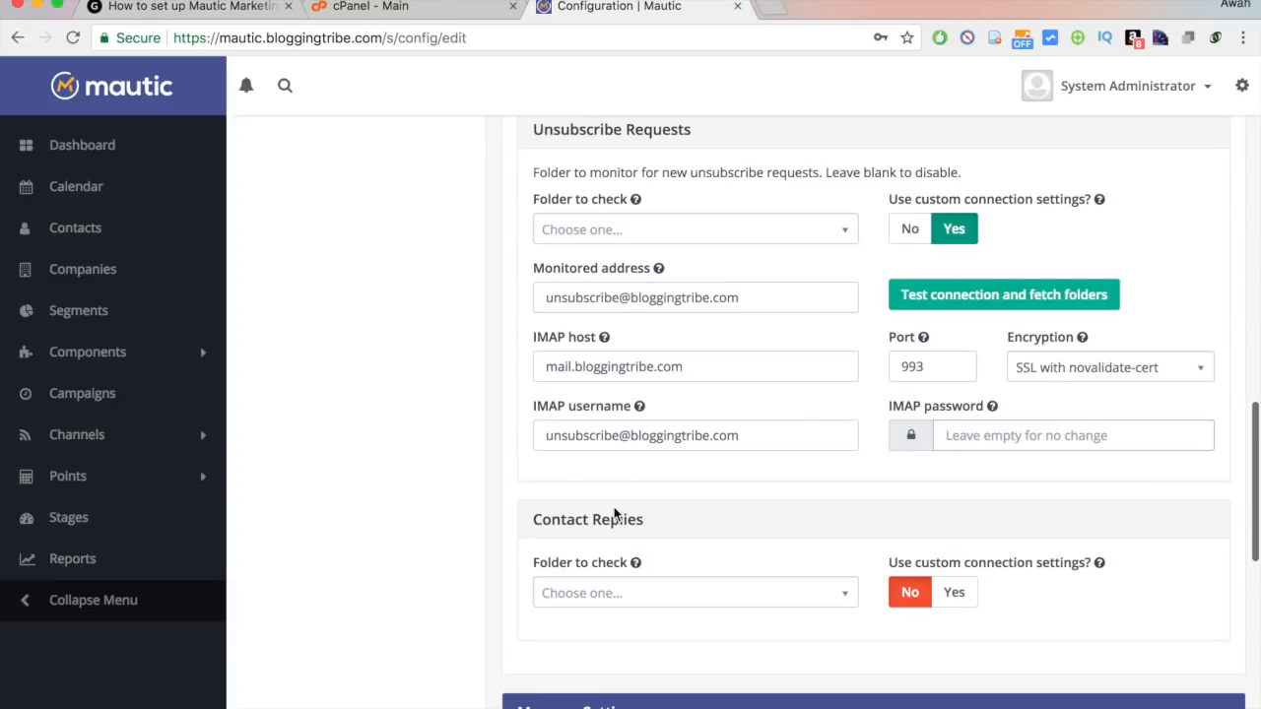
{"action": "key", "text": "ctrl+v"}
{"action": "scroll", "coordinate": [992, 362], "scroll_direction": "up", "scroll_amount": 1}
{"action": "left_click", "coordinate": [960, 325]}
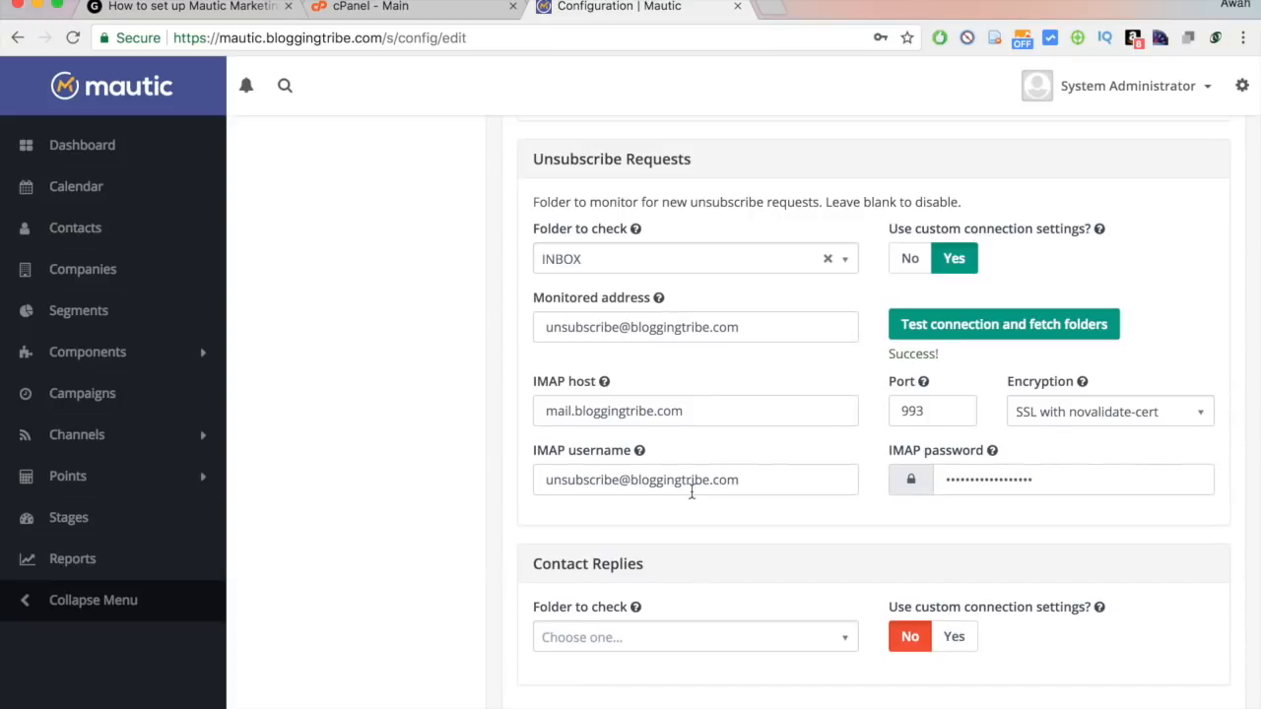
Keep INBOX as the unsubscribe folder to check.
{"action": "scroll", "coordinate": [692, 492], "scroll_direction": "up", "scroll_amount": 2}
{"action": "left_click", "coordinate": [760, 356]}
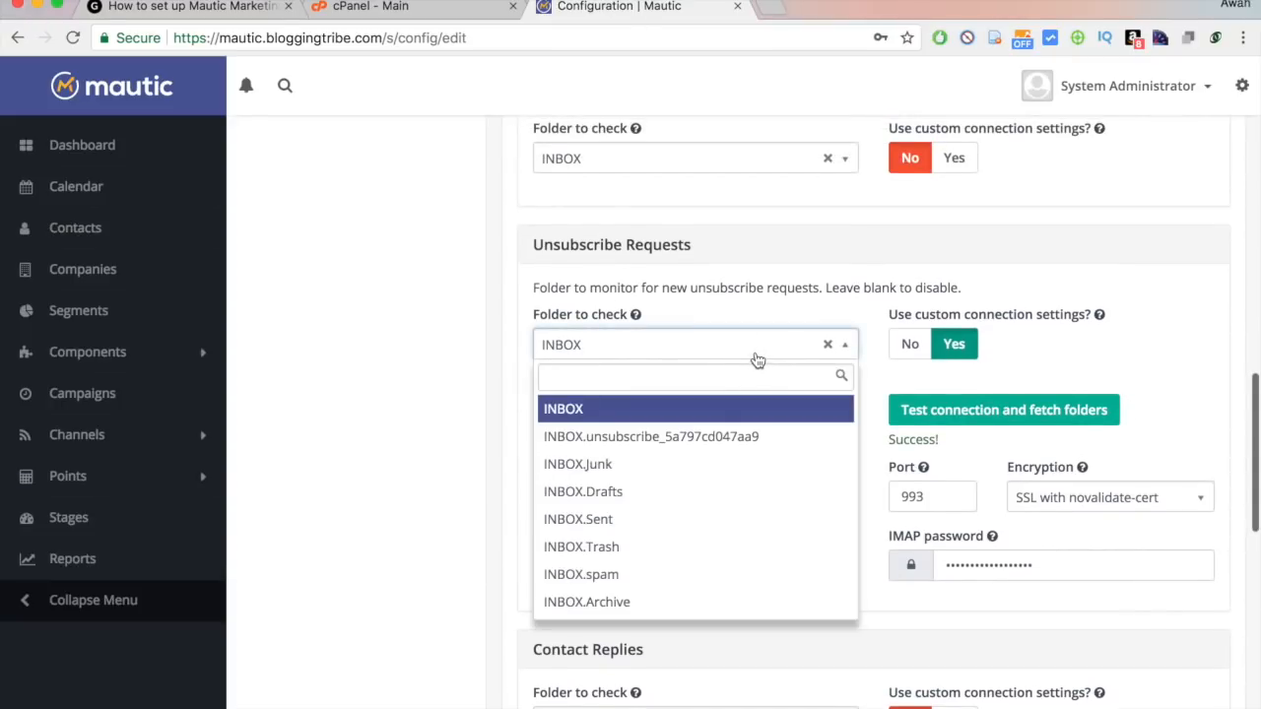
{"action": "left_click", "coordinate": [756, 361]}
{"action": "left_click", "coordinate": [1139, 359]}
{"action": "scroll", "coordinate": [1140, 359], "scroll_direction": "down", "scroll_amount": 1}
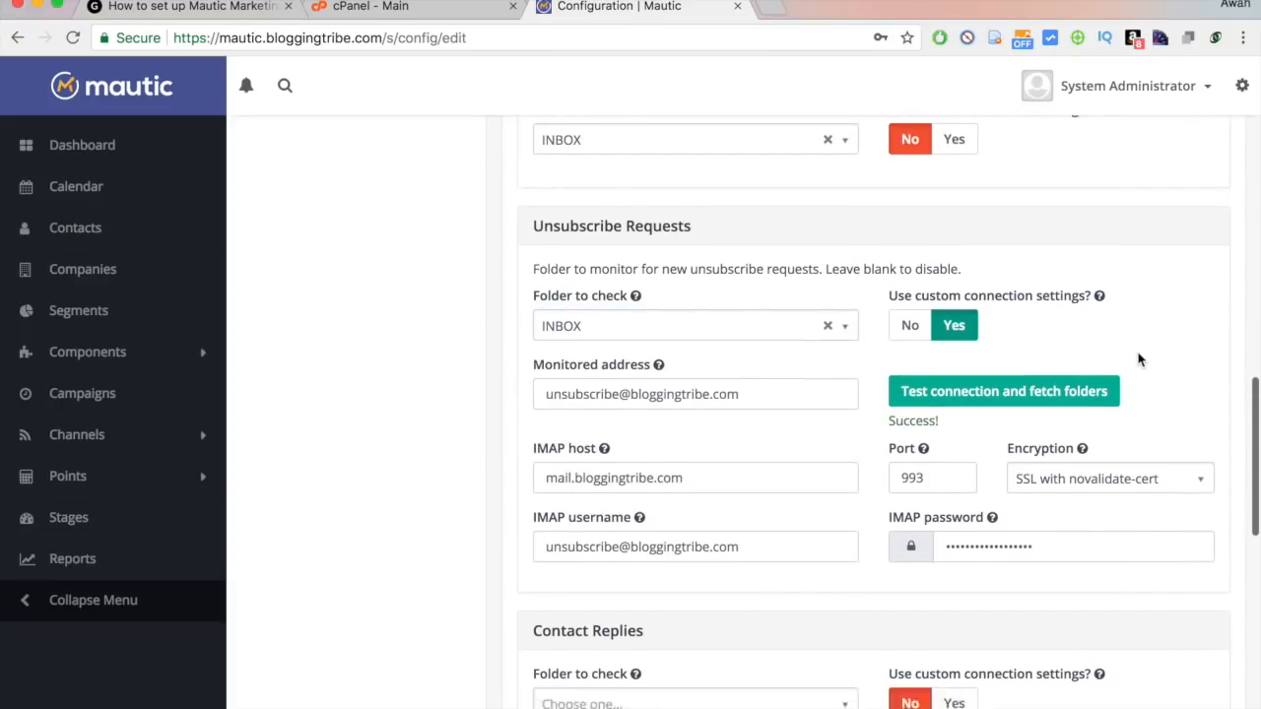
{"action": "scroll", "coordinate": [1140, 359], "scroll_direction": "down", "scroll_amount": 3}
{"action": "scroll", "coordinate": [1140, 359], "scroll_direction": "down", "scroll_amount": 1}
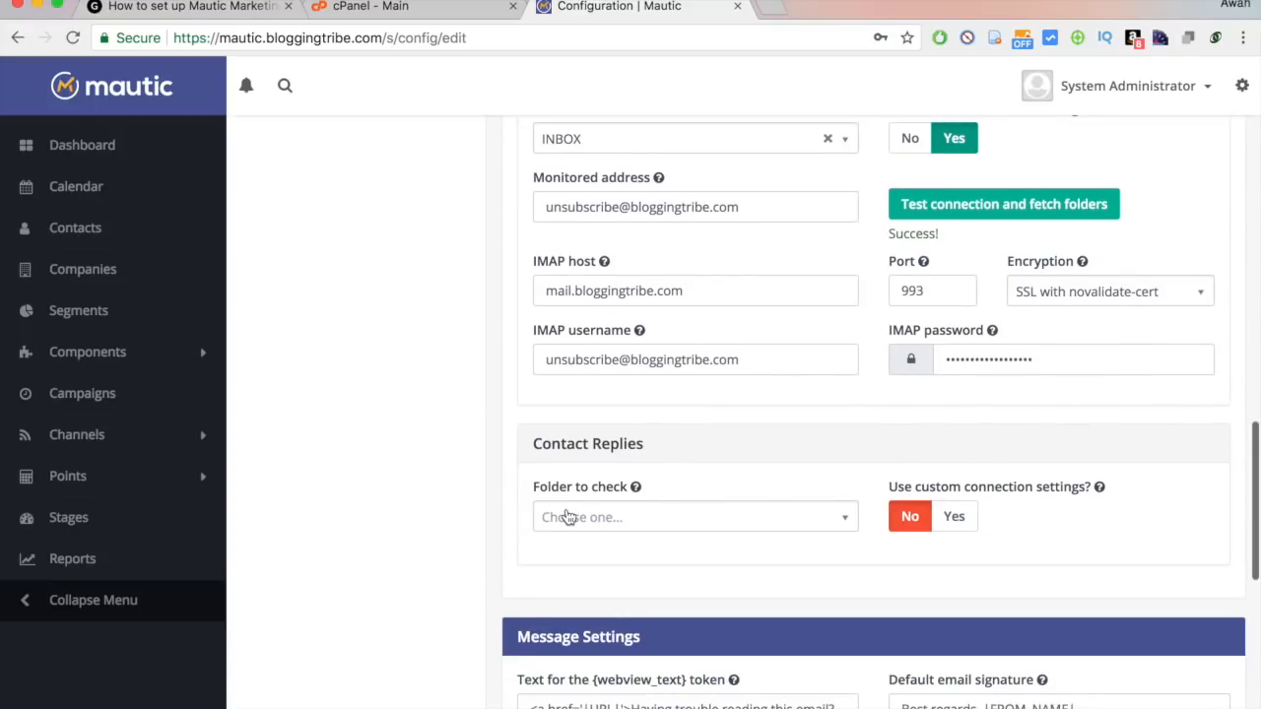
{"action": "scroll", "coordinate": [686, 414], "scroll_direction": "up", "scroll_amount": 10}
{"action": "scroll", "coordinate": [687, 414], "scroll_direction": "up", "scroll_amount": 5}
{"action": "scroll", "coordinate": [685, 414], "scroll_direction": "down", "scroll_amount": 2}
{"action": "scroll", "coordinate": [685, 408], "scroll_direction": "down", "scroll_amount": 15}
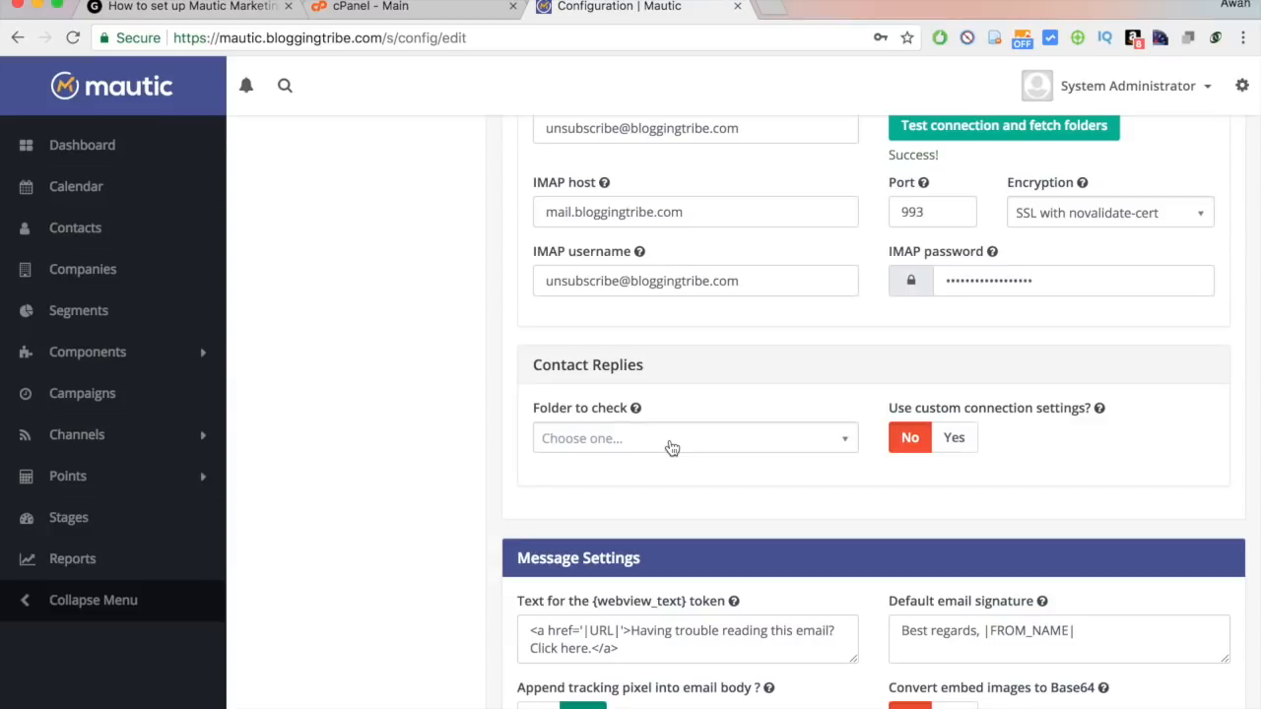
Enable a custom Contact Replies connection with the owner's mailbox address and host mail.bloggingtribe.com.
{"action": "left_click", "coordinate": [954, 437]}
{"action": "scroll", "coordinate": [964, 440], "scroll_direction": "down", "scroll_amount": 2}
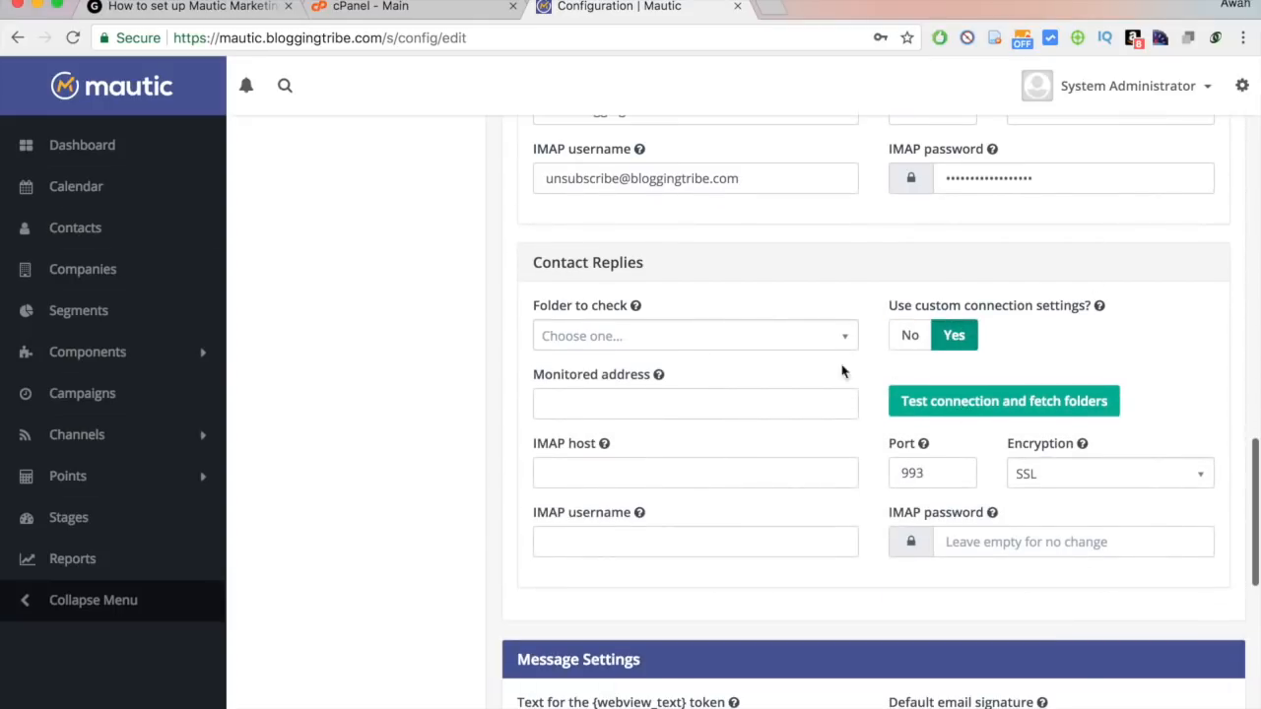
{"action": "left_click", "coordinate": [635, 414]}
{"action": "key", "text": "Tab"}
{"action": "key", "text": "Tab"}
{"action": "type", "text": "mai"}
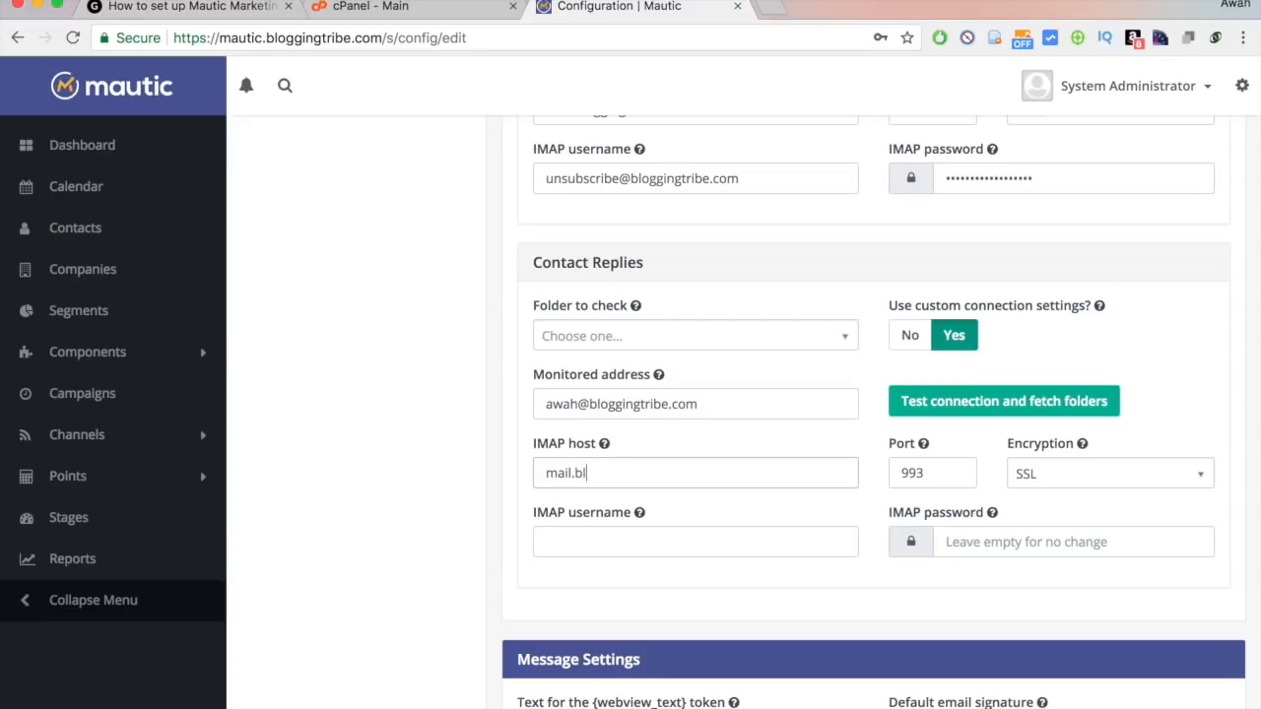
{"action": "type", "text": "be.com"}
{"action": "key", "text": "Tab"}
{"action": "key", "text": "Tab"}
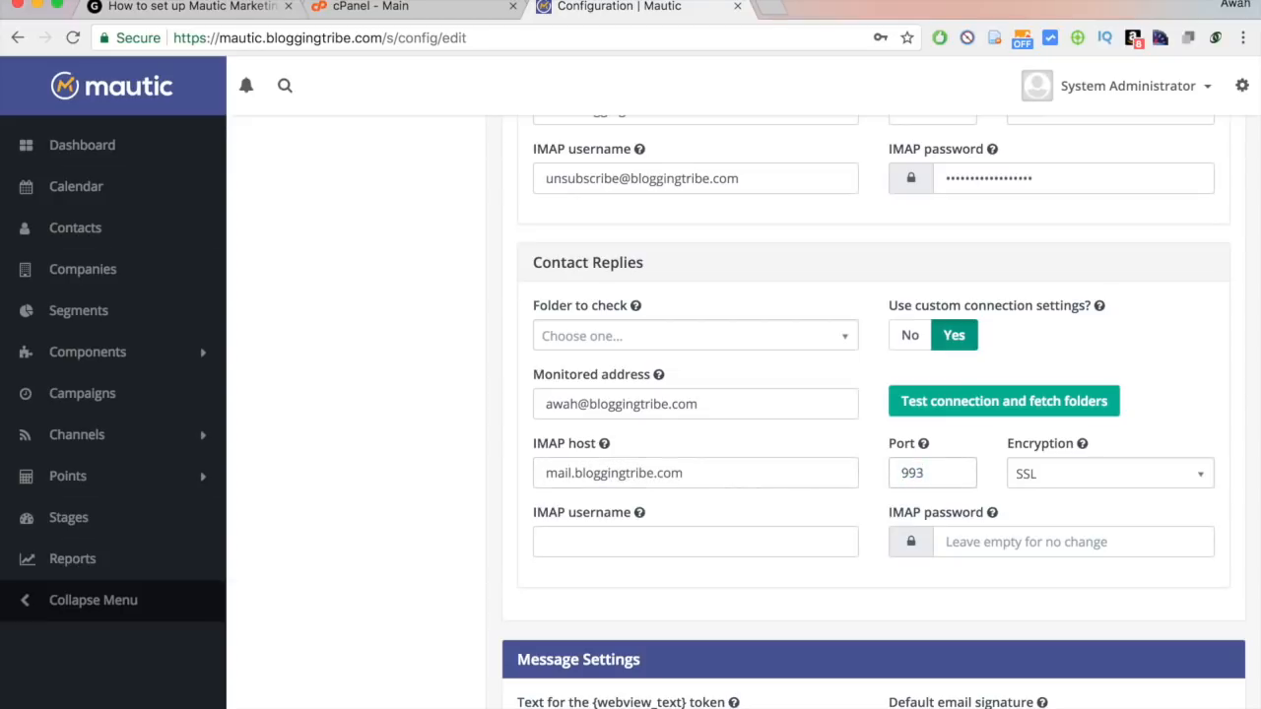
Reuse the replies mailbox address as IMAP username and enter the mailbox password.
{"action": "left_click", "coordinate": [579, 415]}
{"action": "key", "text": "super+a"}
{"action": "key", "text": "Tab"}
{"action": "key", "text": "Tab"}
{"action": "key", "text": "Tab"}
{"action": "key", "text": "Tab"}
{"action": "key", "text": "Tab"}
{"action": "key", "text": "super+v"}
{"action": "key", "text": "Tab"}
{"action": "type", "text": "a"}
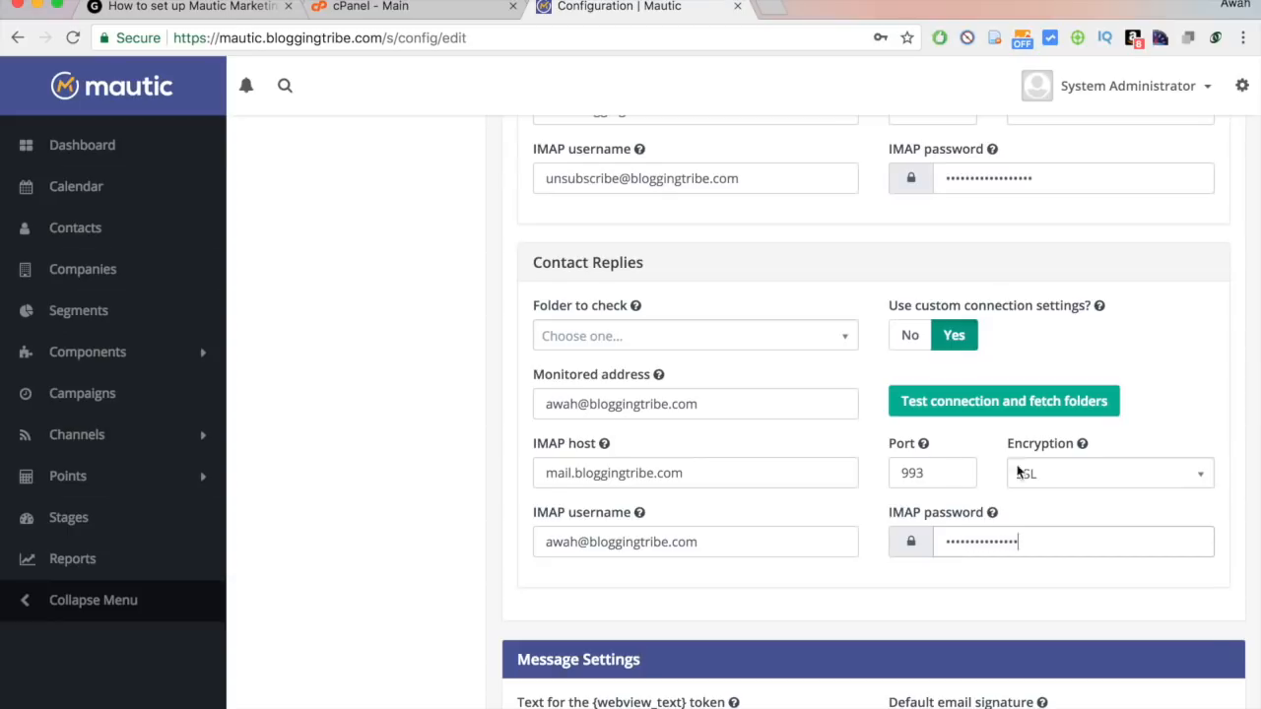
Set SSL with novalidate-cert encryption, test the connection, and check INBOX for replies.
{"action": "left_click", "coordinate": [1062, 477]}
{"action": "left_click", "coordinate": [1068, 594]}
{"action": "left_click", "coordinate": [1207, 502]}
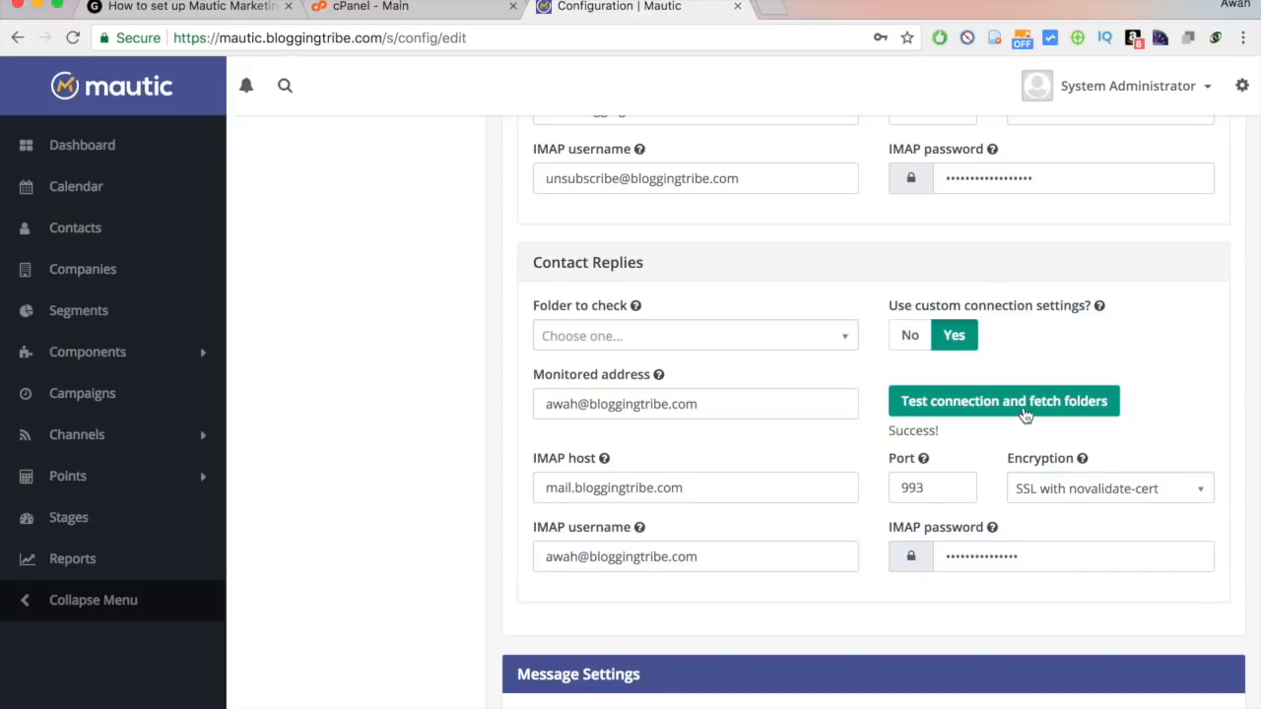
{"action": "left_click", "coordinate": [770, 345]}
{"action": "left_click", "coordinate": [687, 400]}
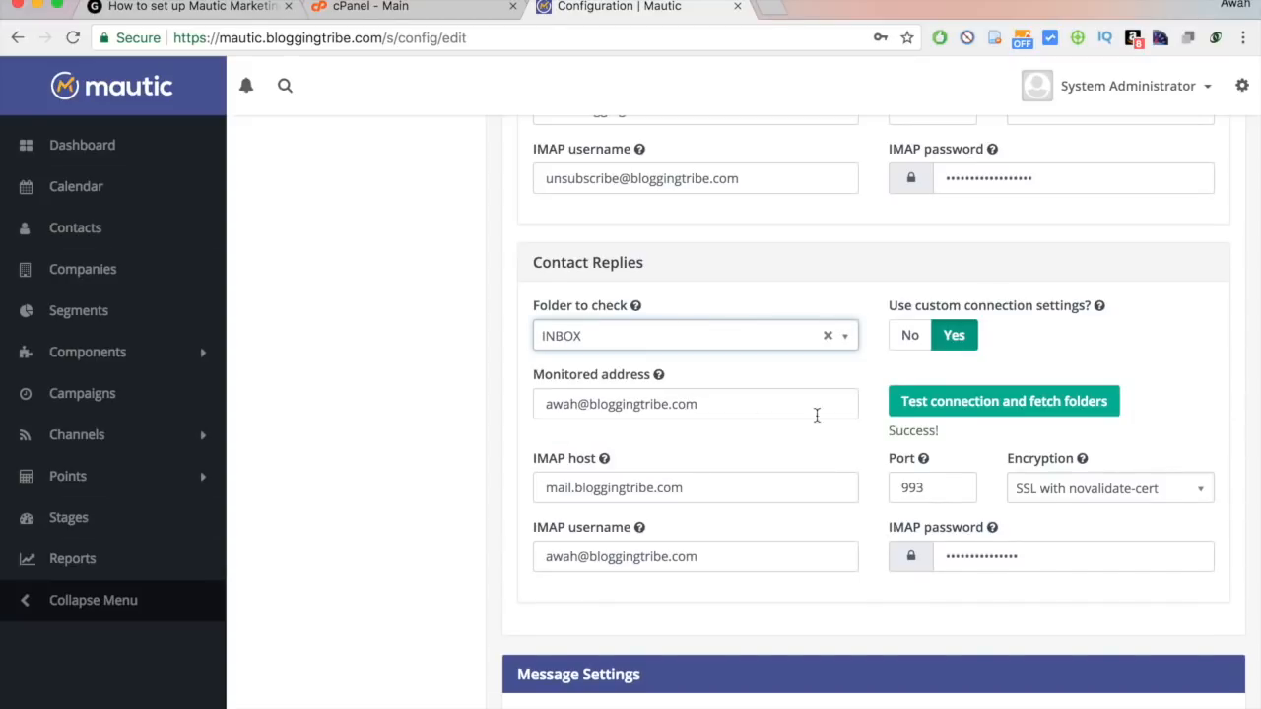
Edit the default email signature to 'Best,' with the sender's name on the next line.
{"action": "scroll", "coordinate": [842, 471], "scroll_direction": "down", "scroll_amount": 5}
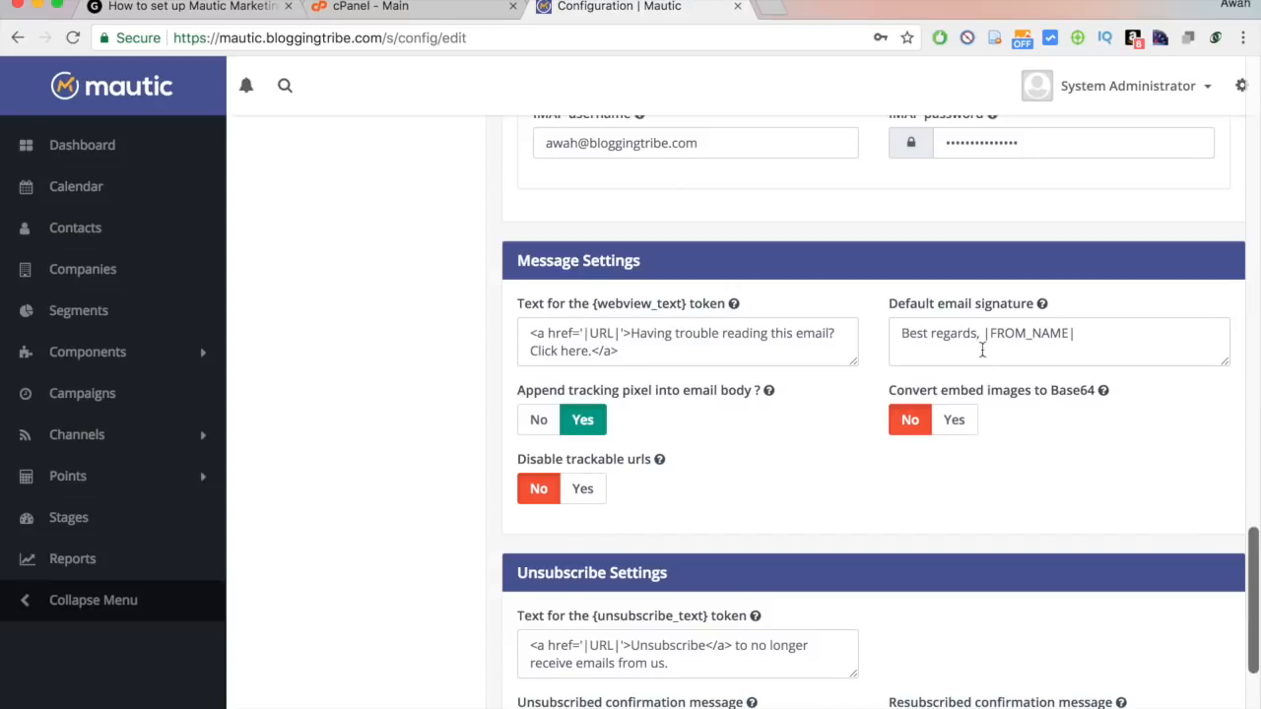
{"action": "double_click", "coordinate": [951, 333]}
{"action": "key", "text": "BackSpace"}
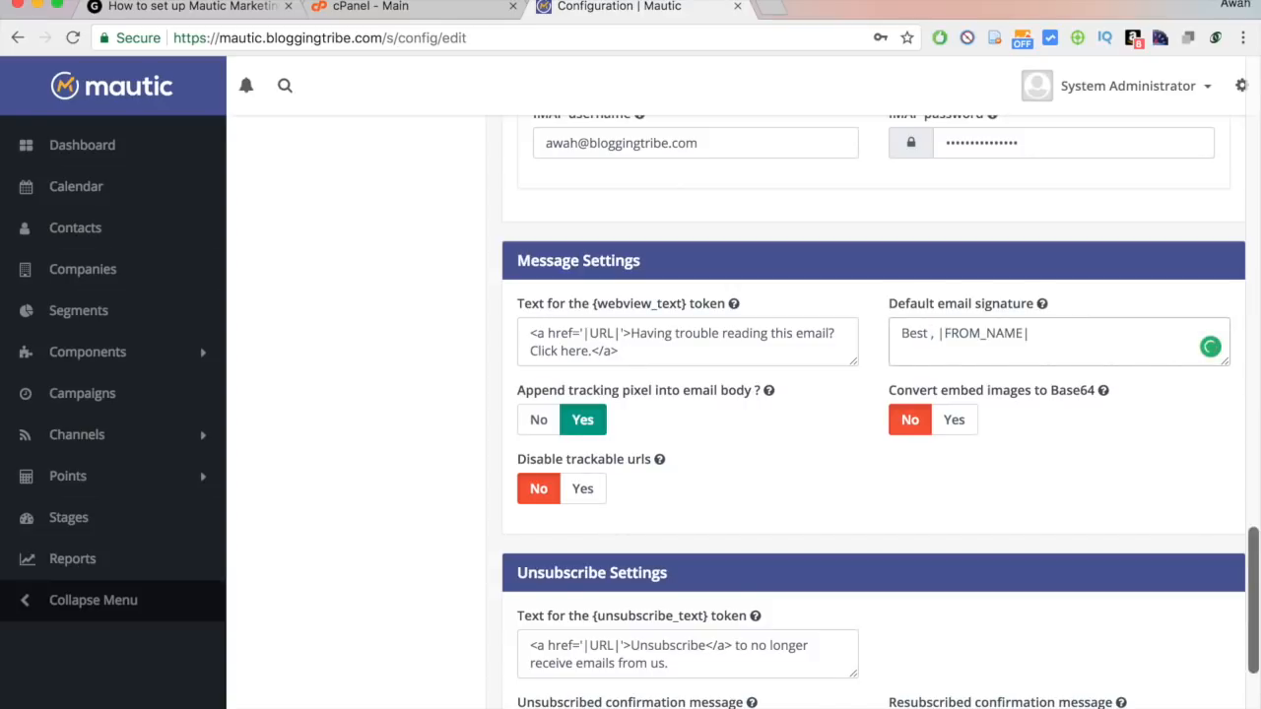
{"action": "key", "text": "BackSpace"}
{"action": "key", "text": "Return"}
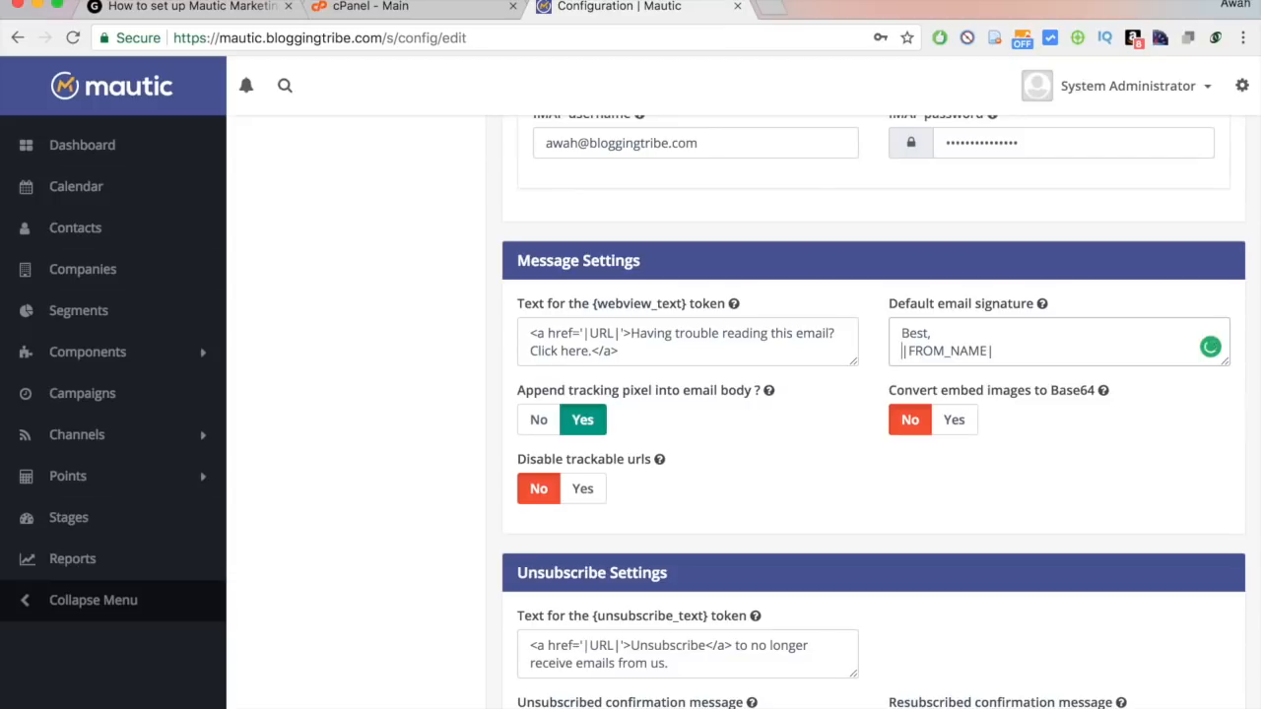
{"action": "key", "text": "BackSpace"}
{"action": "key", "text": "Return"}
{"action": "left_click_drag", "start_coordinate": [1038, 356], "coordinate": [895, 351]}
{"action": "type", "text": "Awah."}
{"action": "left_click", "coordinate": [1042, 450]}
Apply the configuration changes so they are saved.
{"action": "scroll", "coordinate": [873, 427], "scroll_direction": "down", "scroll_amount": 3}
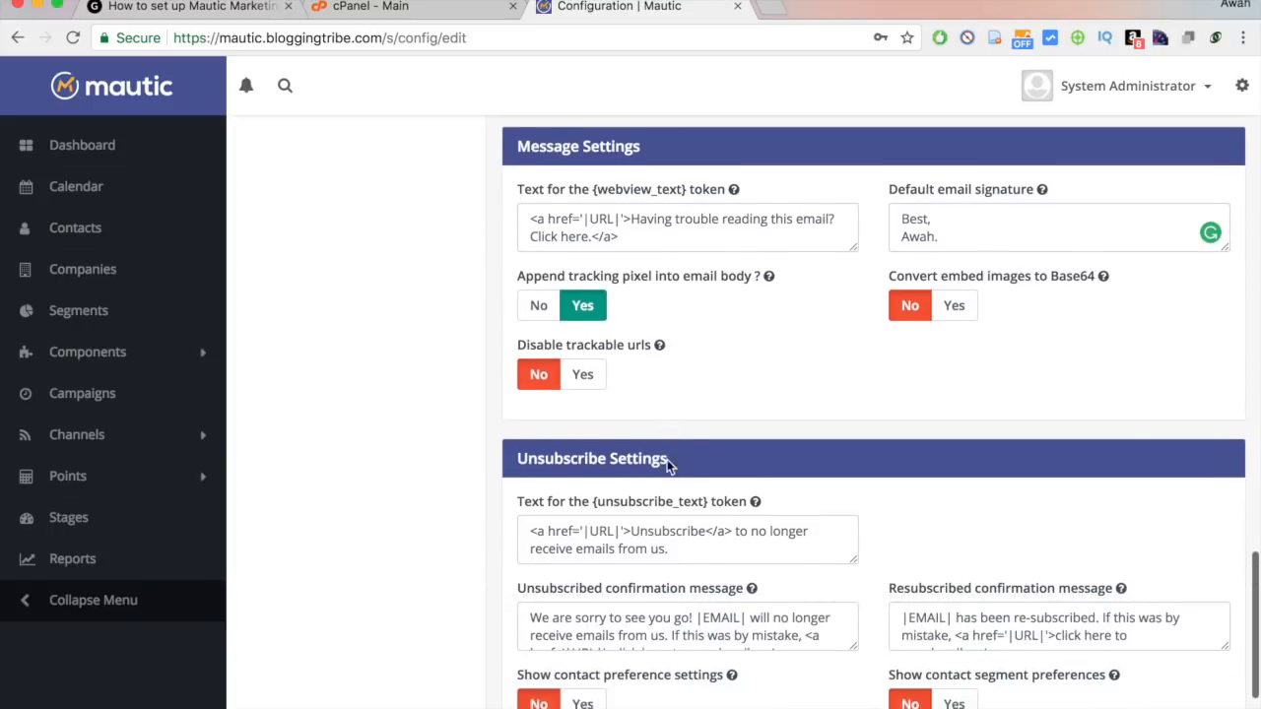
{"action": "scroll", "coordinate": [855, 397], "scroll_direction": "down", "scroll_amount": 5}
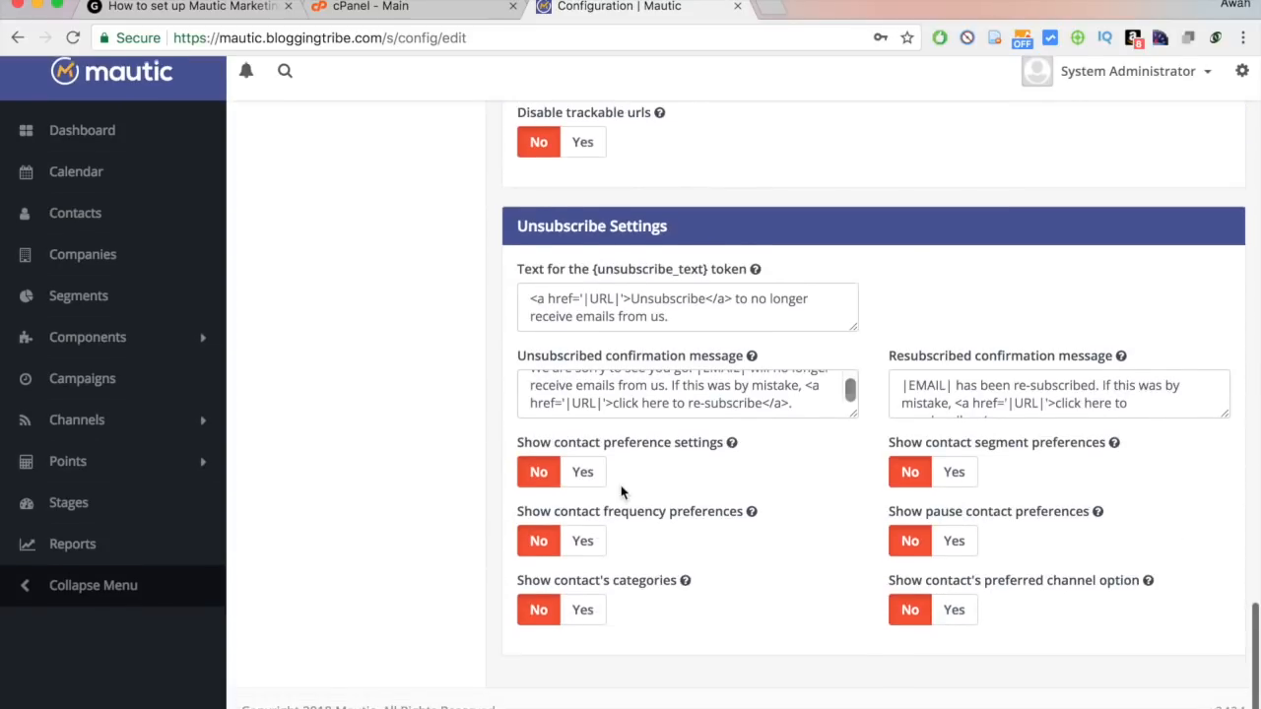
{"action": "scroll", "coordinate": [621, 492], "scroll_direction": "up", "scroll_amount": 10}
{"action": "scroll", "coordinate": [622, 492], "scroll_direction": "up", "scroll_amount": 15}
{"action": "left_click", "coordinate": [1174, 149]}
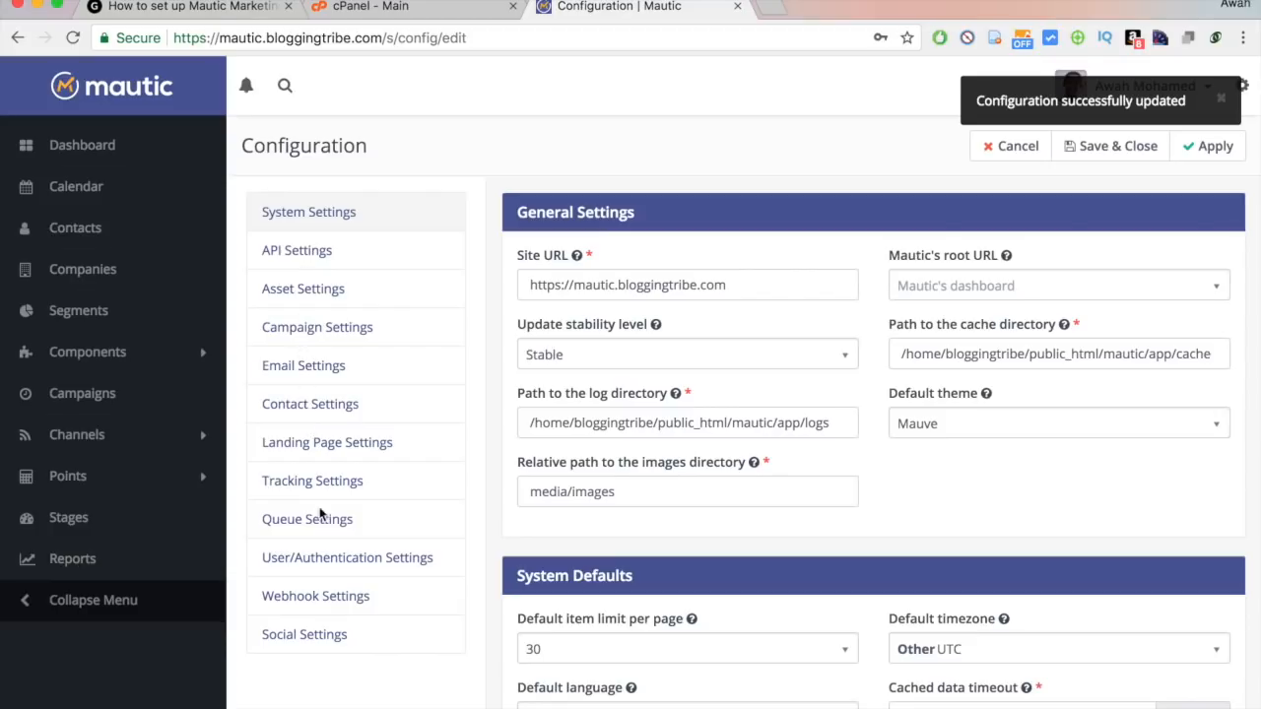
From System Settings' Miscellaneous section, fetch the MaxMind GeoLite2 City IP lookup data store successfully.
{"action": "left_click", "coordinate": [299, 331]}
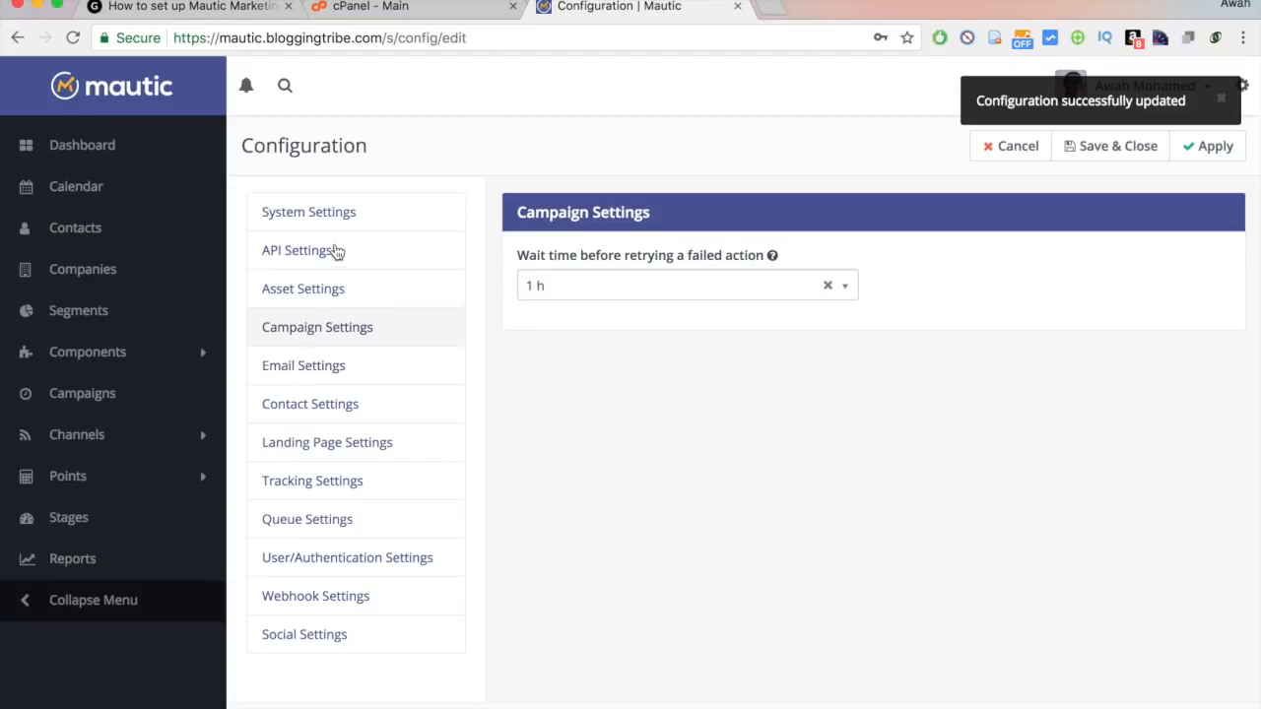
{"action": "left_click", "coordinate": [313, 220]}
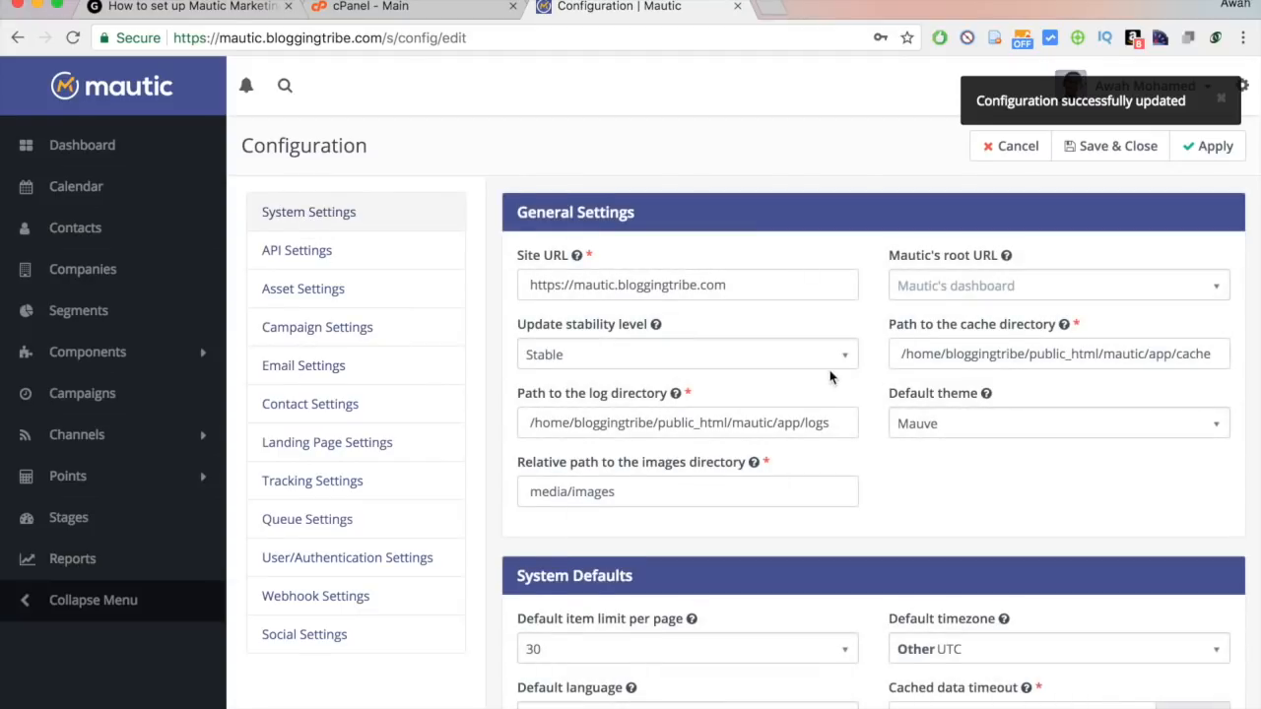
{"action": "scroll", "coordinate": [830, 377], "scroll_direction": "down", "scroll_amount": 2}
{"action": "scroll", "coordinate": [788, 397], "scroll_direction": "down", "scroll_amount": 5}
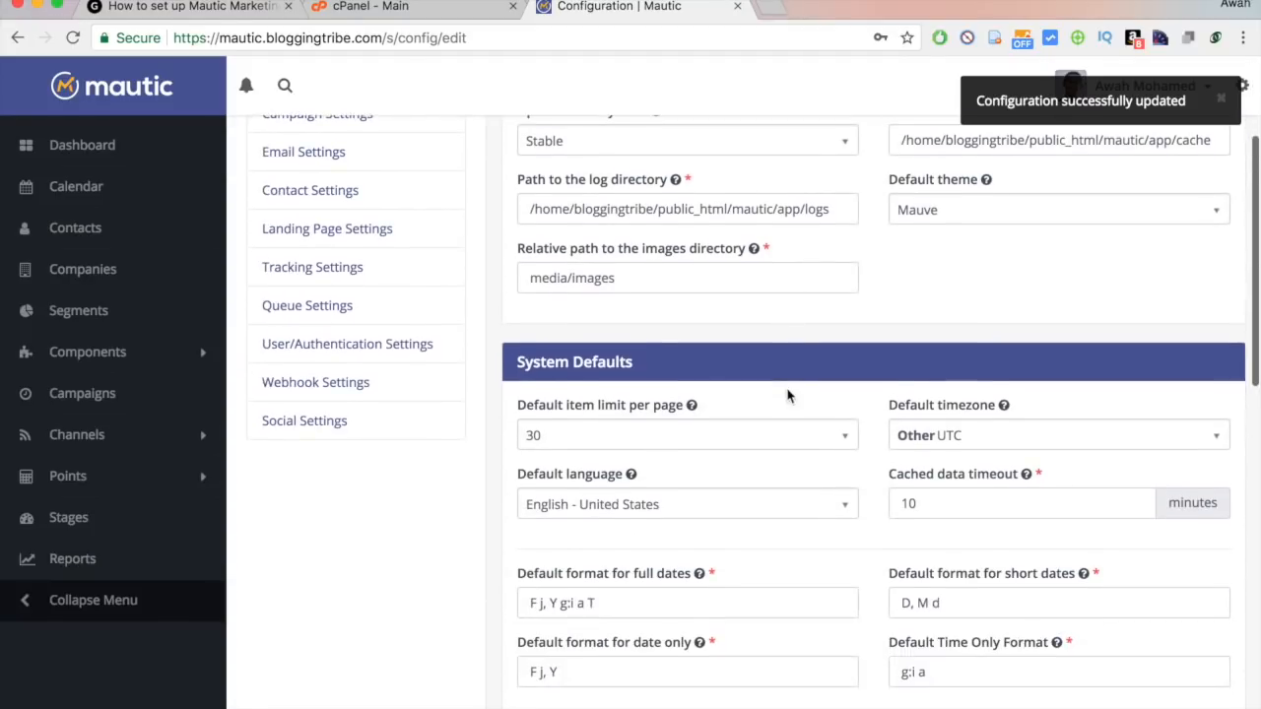
{"action": "scroll", "coordinate": [788, 395], "scroll_direction": "down", "scroll_amount": 2}
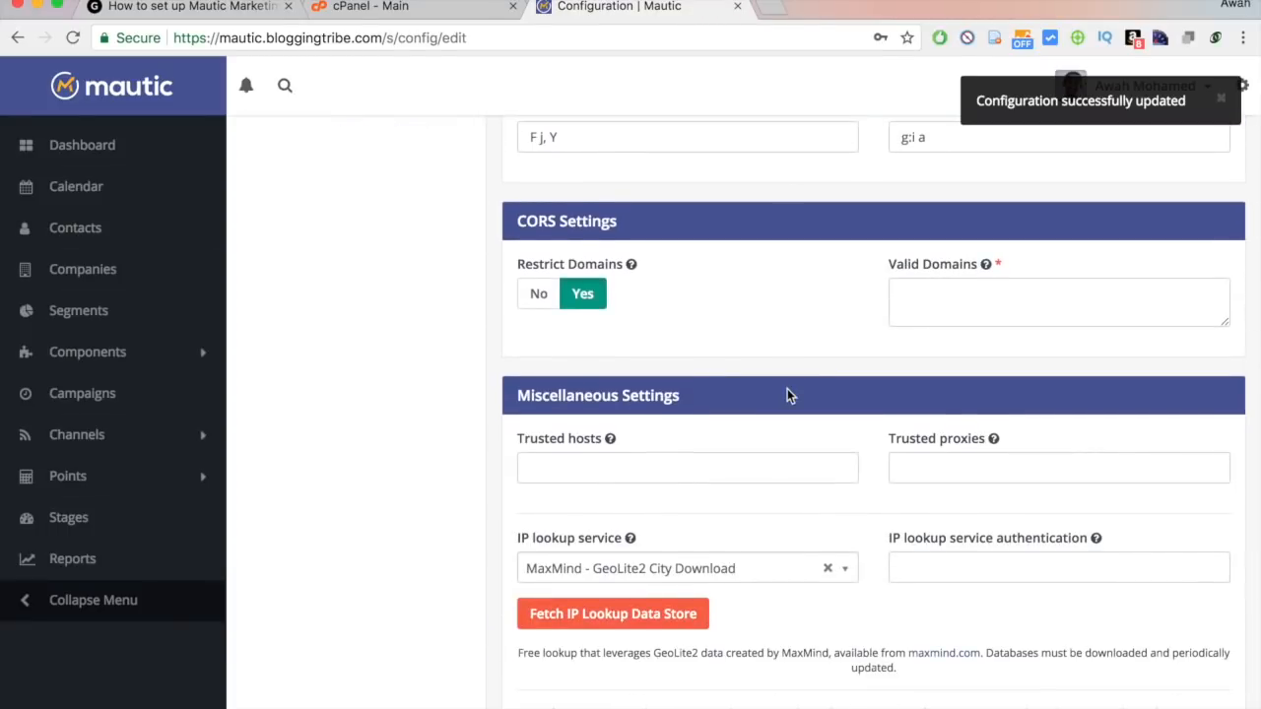
{"action": "scroll", "coordinate": [788, 392], "scroll_direction": "down", "scroll_amount": 5}
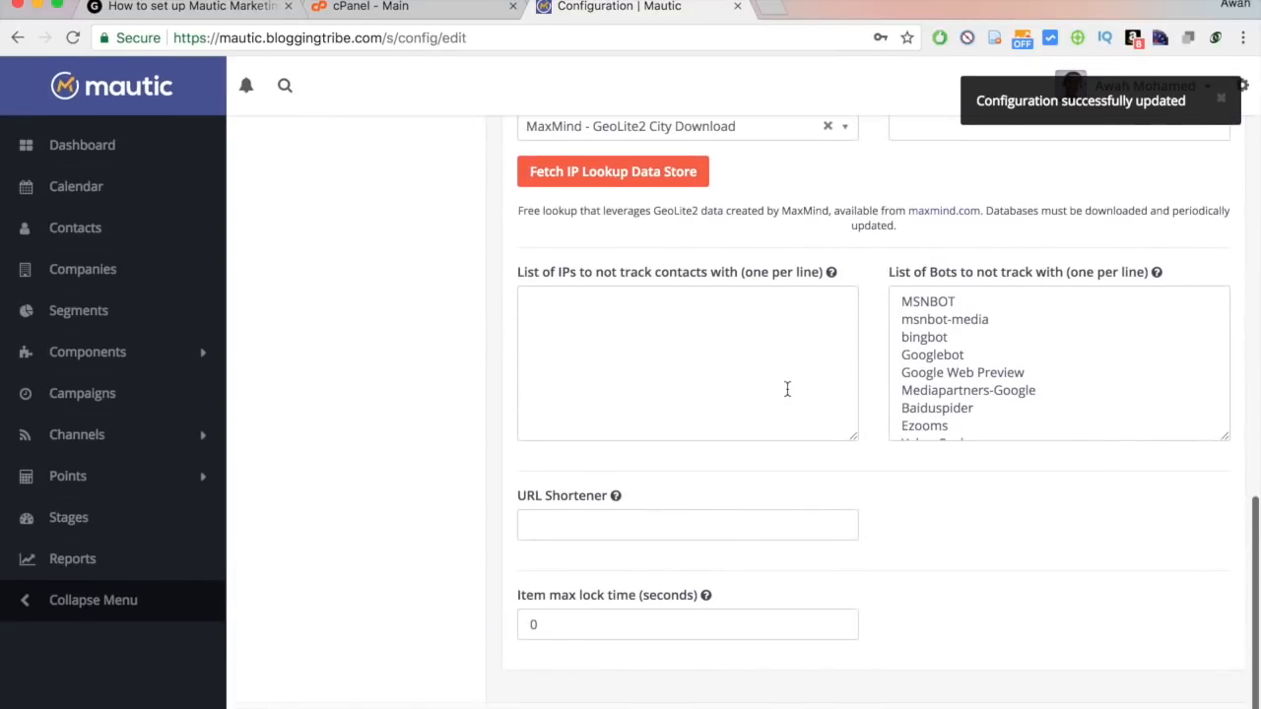
{"action": "scroll", "coordinate": [787, 388], "scroll_direction": "up", "scroll_amount": 3}
{"action": "scroll", "coordinate": [788, 388], "scroll_direction": "up", "scroll_amount": 2}
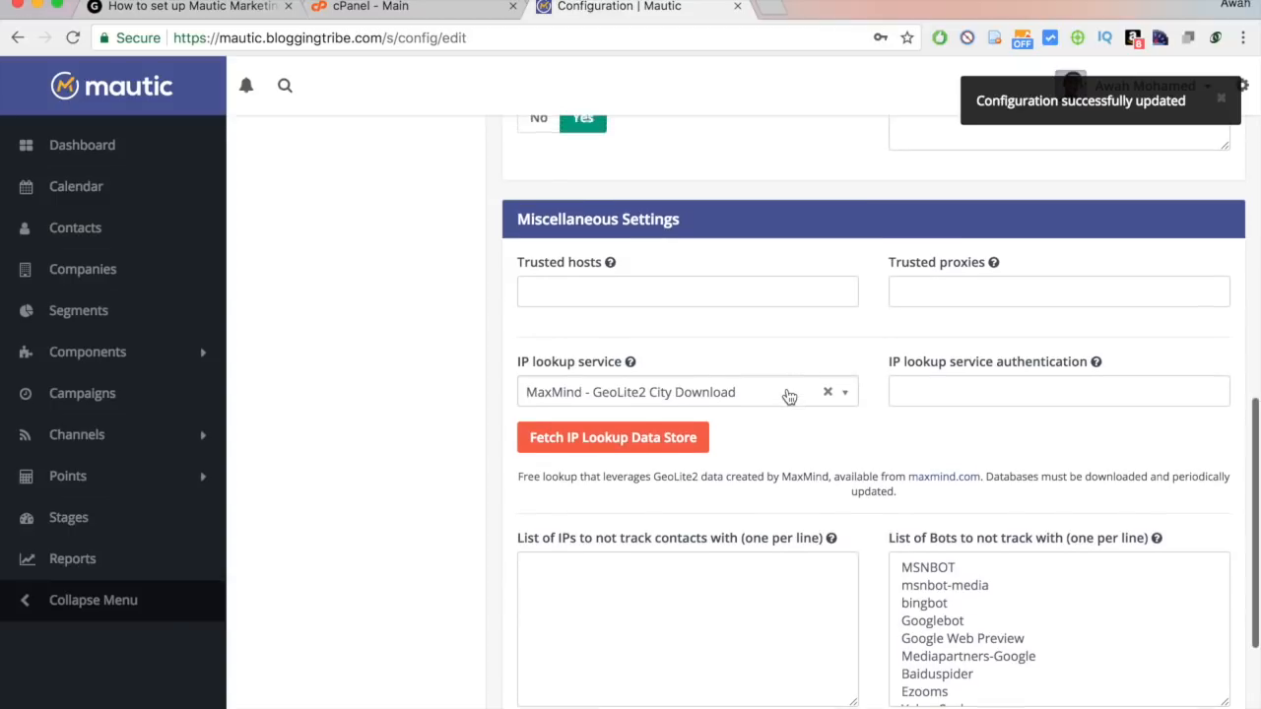
{"action": "mouse_move", "coordinate": [532, 373]}
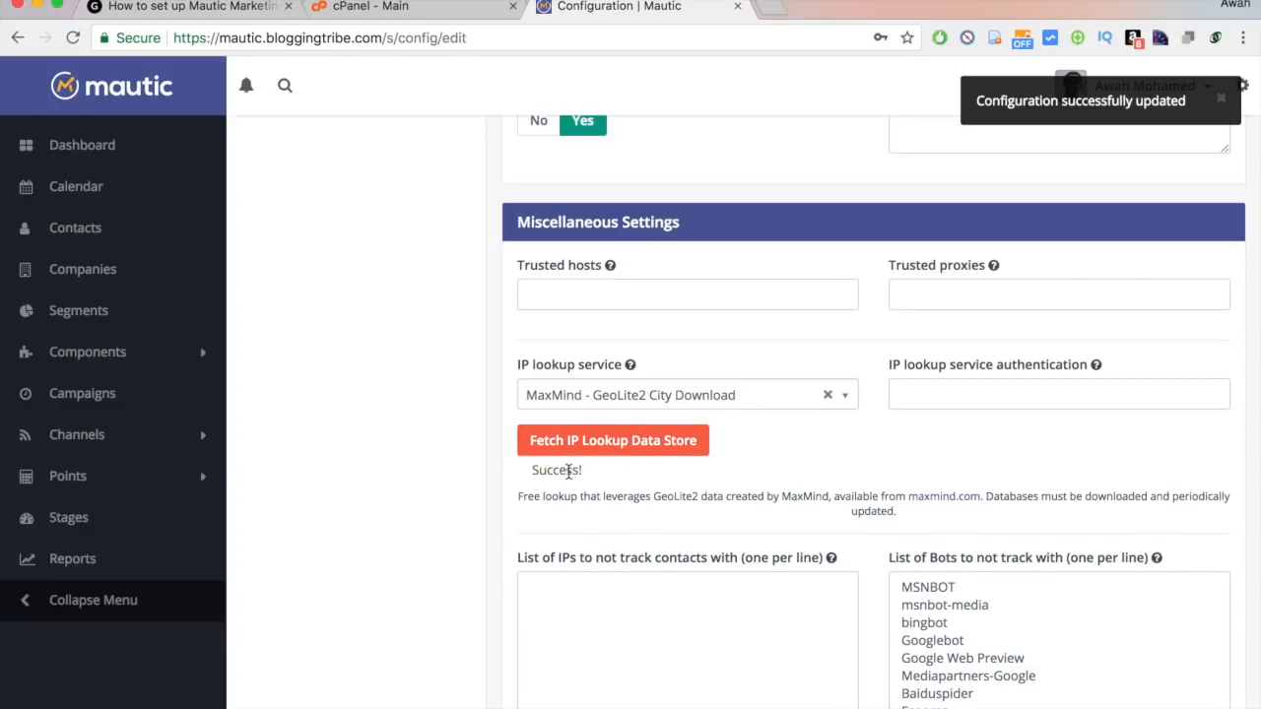
{"action": "scroll", "coordinate": [568, 473], "scroll_direction": "down", "scroll_amount": 3}
{"action": "scroll", "coordinate": [569, 474], "scroll_direction": "up", "scroll_amount": 15}
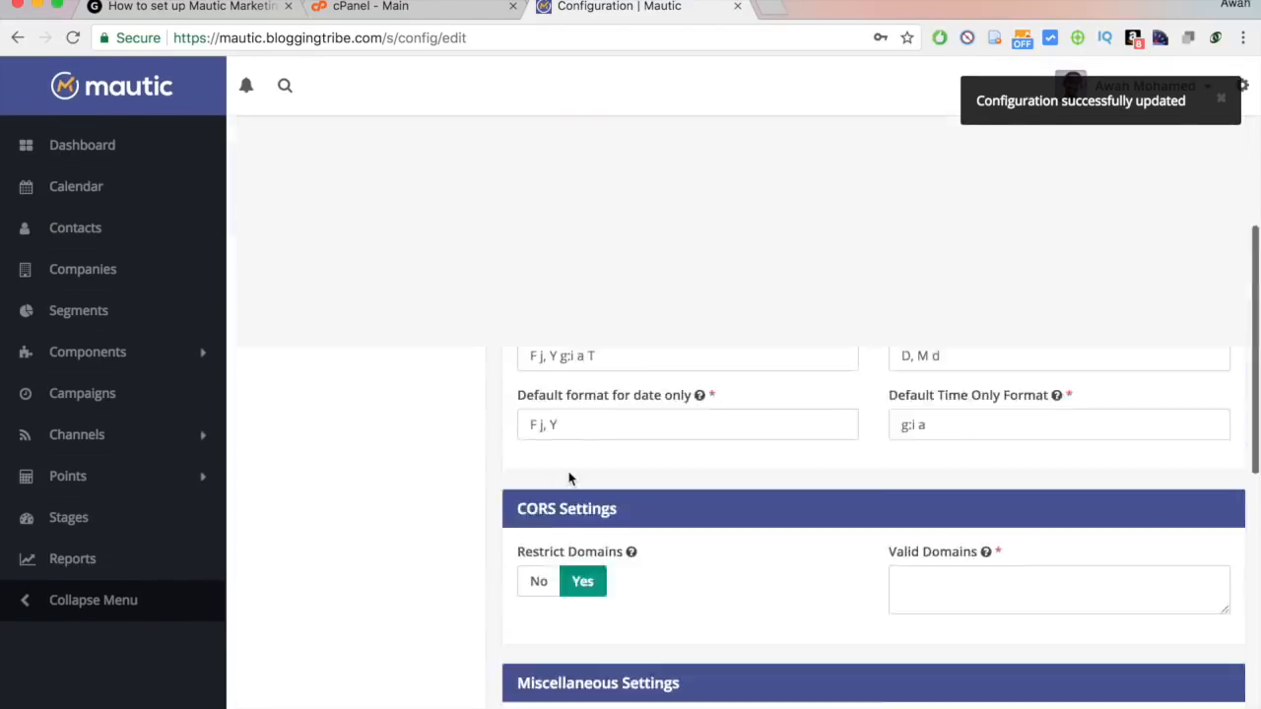
Review the Asset, Campaign, Email, Contact and Landing Page settings in turn.
{"action": "left_click", "coordinate": [305, 286]}
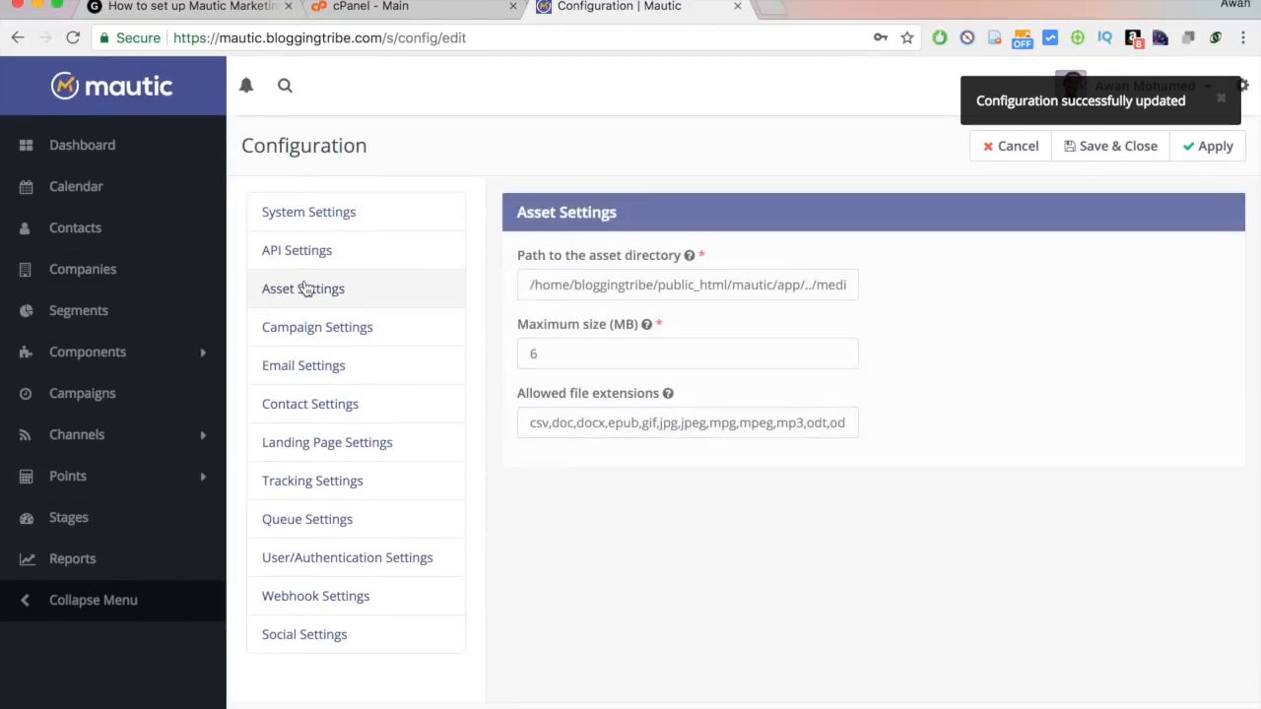
{"action": "left_click_drag", "start_coordinate": [755, 284], "coordinate": [912, 286]}
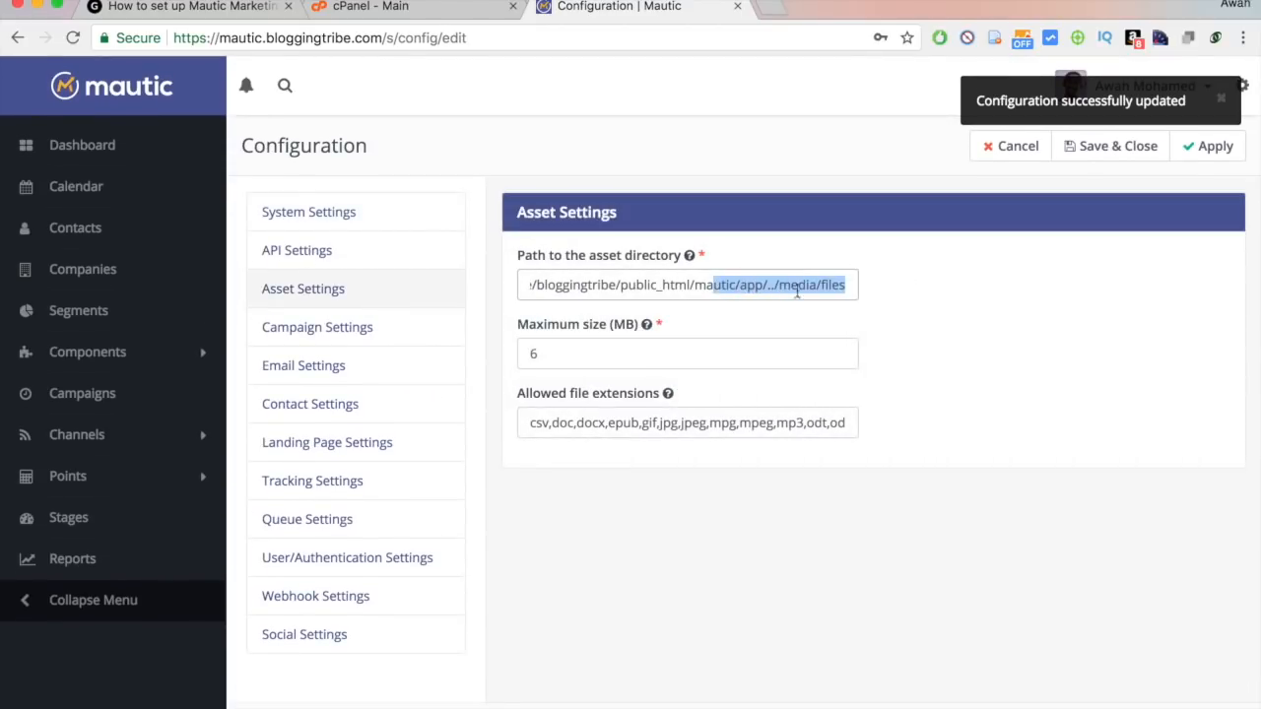
{"action": "left_click", "coordinate": [332, 330]}
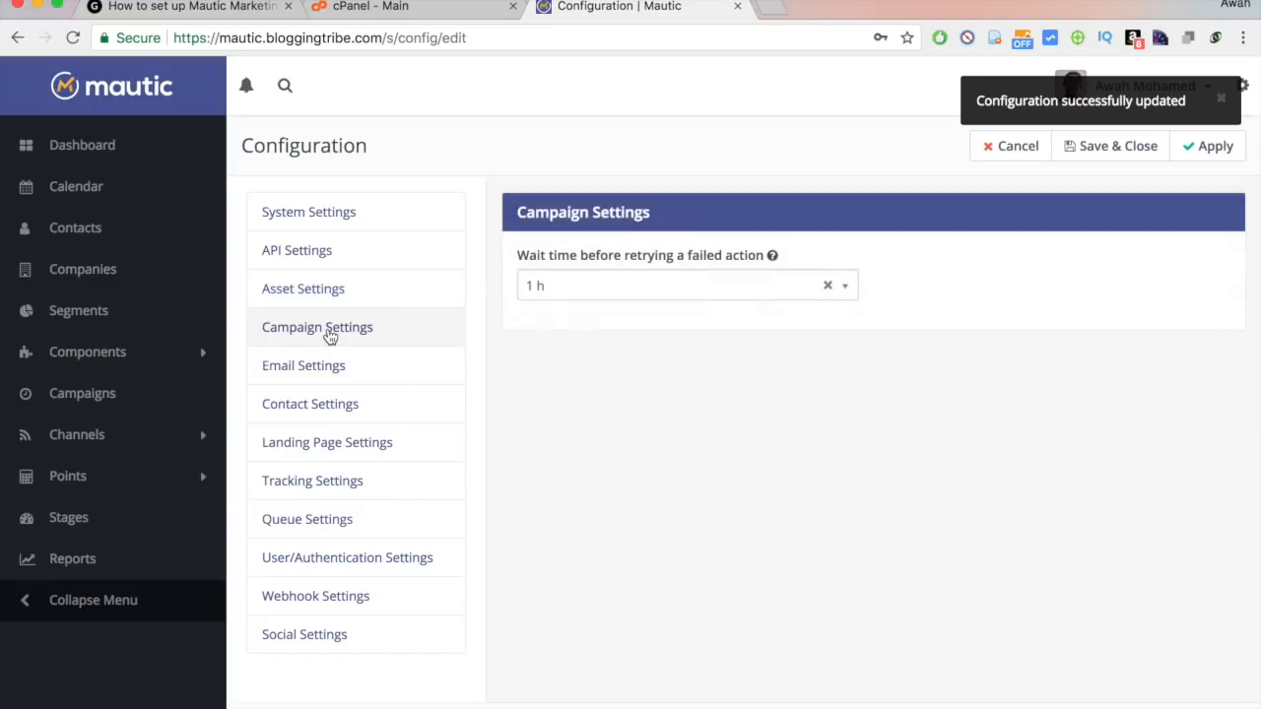
{"action": "left_click", "coordinate": [337, 379]}
{"action": "left_click", "coordinate": [335, 414]}
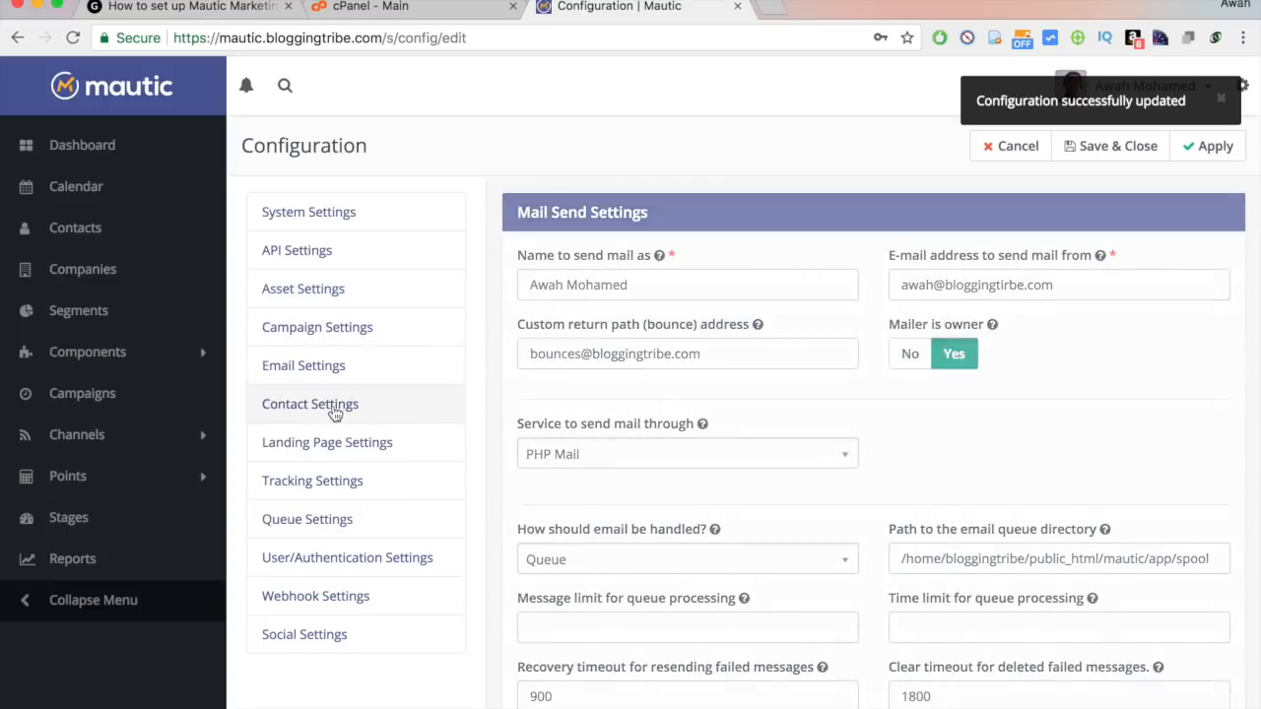
{"action": "left_click", "coordinate": [339, 454]}
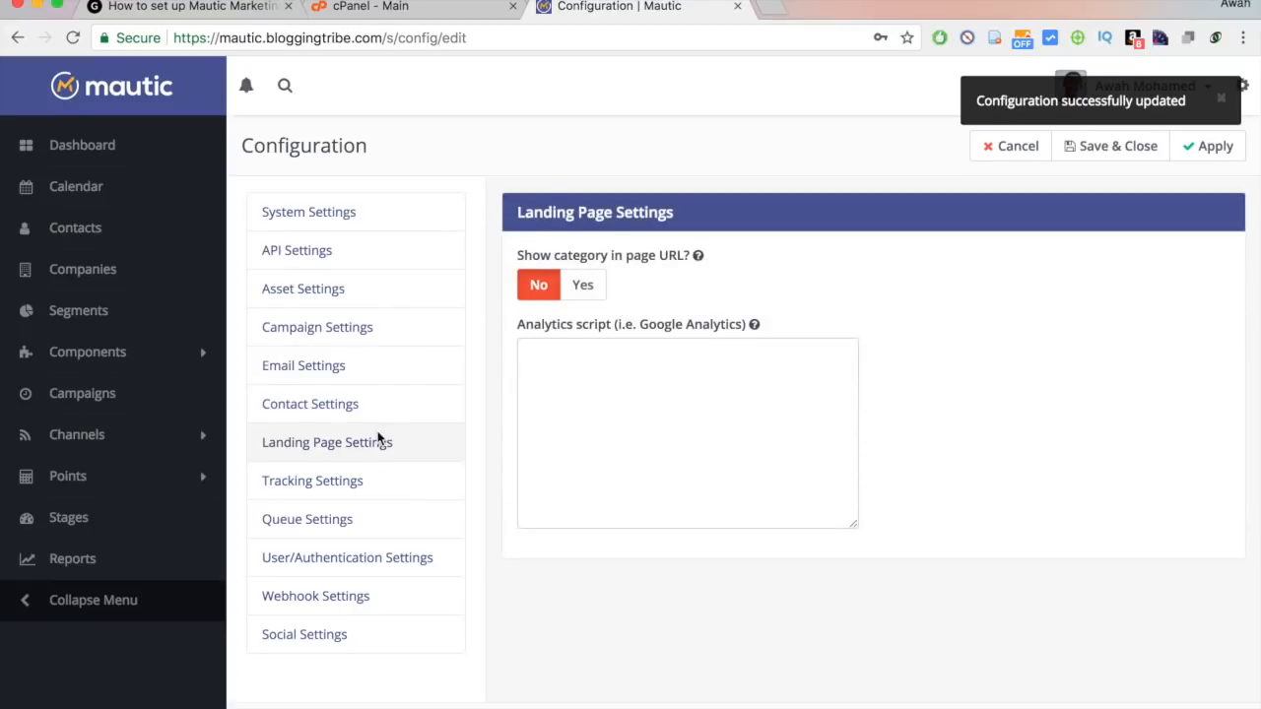
Show Tracking Settings and select the mtc.js tracking script for mautic.bloggingtribe.com.
{"action": "left_click", "coordinate": [319, 483]}
{"action": "scroll", "coordinate": [321, 489], "scroll_direction": "down", "scroll_amount": 2}
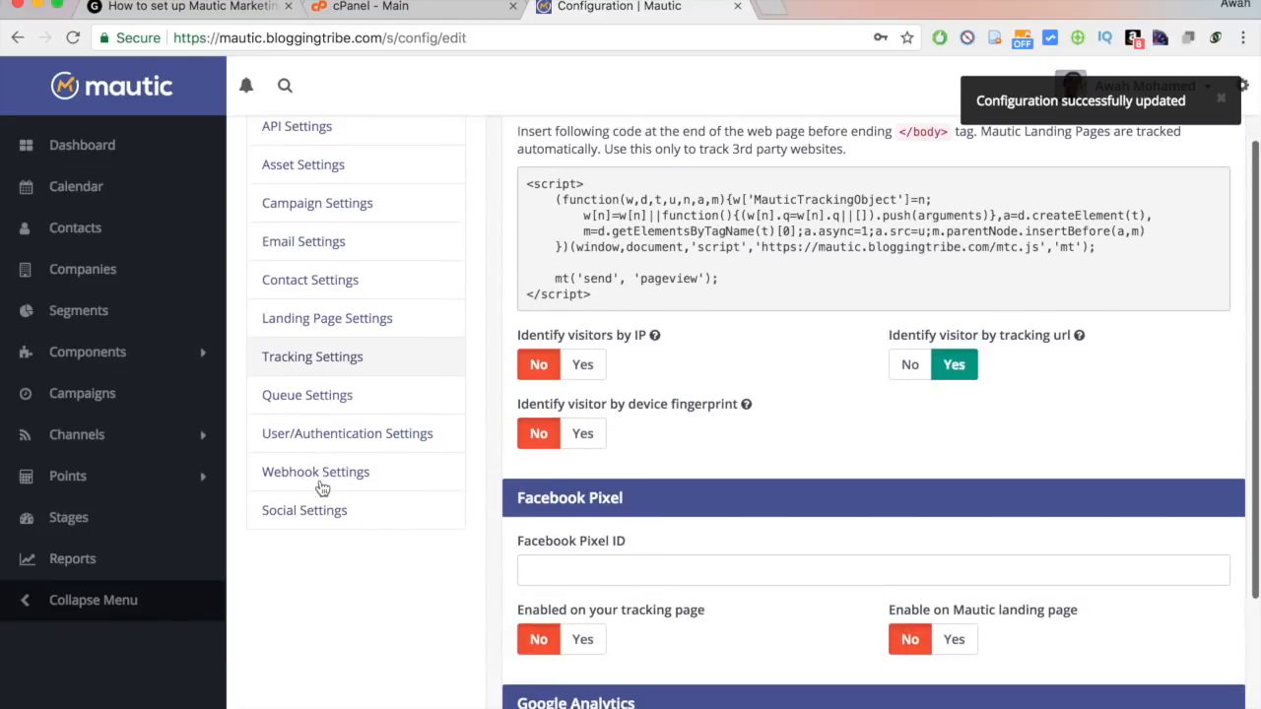
{"action": "scroll", "coordinate": [842, 204], "scroll_direction": "up", "scroll_amount": 1}
{"action": "triple_click", "coordinate": [613, 330]}
{"action": "left_click", "coordinate": [696, 352]}
{"action": "left_click_drag", "start_coordinate": [695, 355], "coordinate": [769, 368]}
{"action": "left_click", "coordinate": [525, 242]}
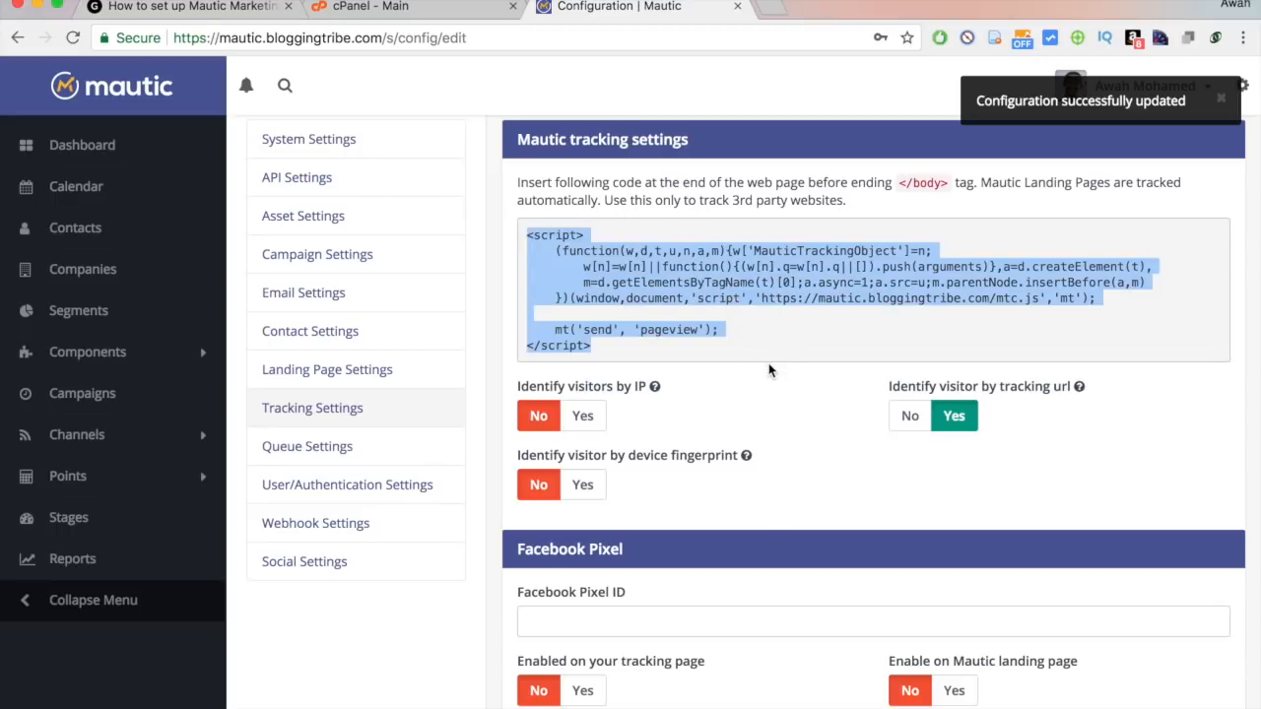
{"action": "left_click", "coordinate": [771, 371]}
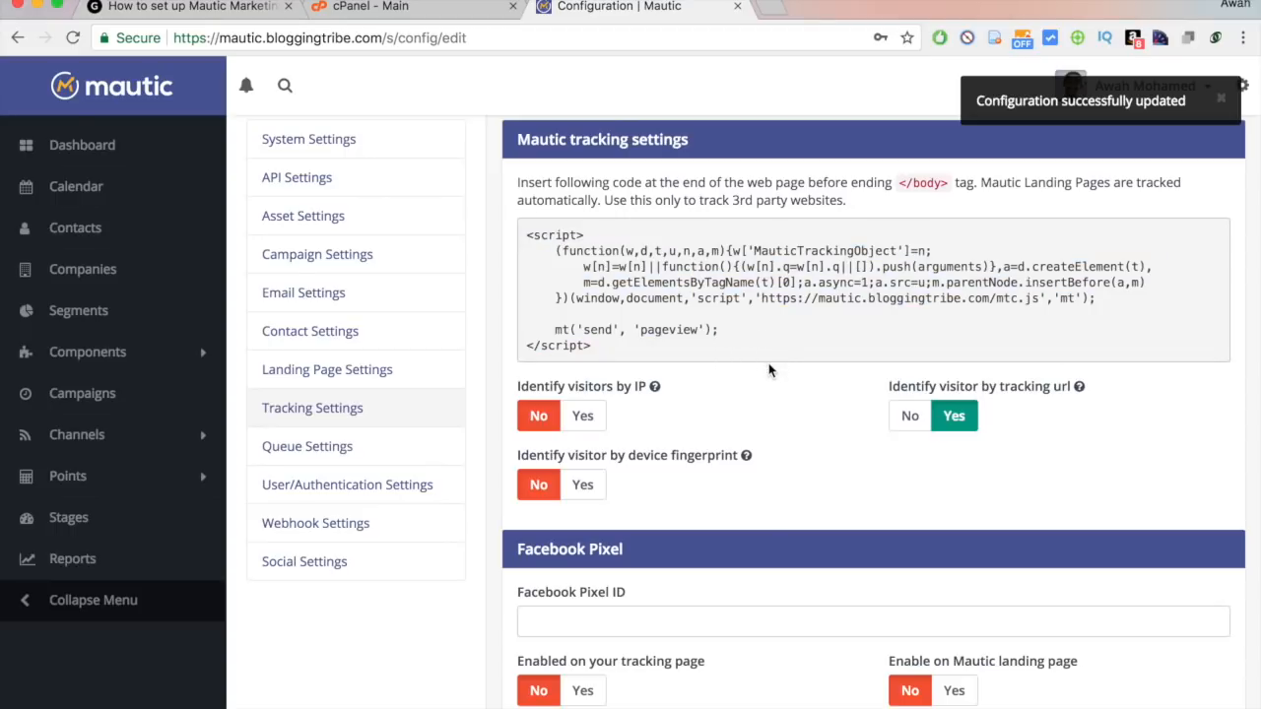
{"action": "mouse_move", "coordinate": [705, 356]}
{"action": "left_mouse_down"}
{"action": "mouse_move", "coordinate": [528, 233]}
{"action": "mouse_move", "coordinate": [710, 318]}
{"action": "mouse_move", "coordinate": [712, 346]}
{"action": "left_mouse_up"}
{"action": "left_click", "coordinate": [528, 233]}
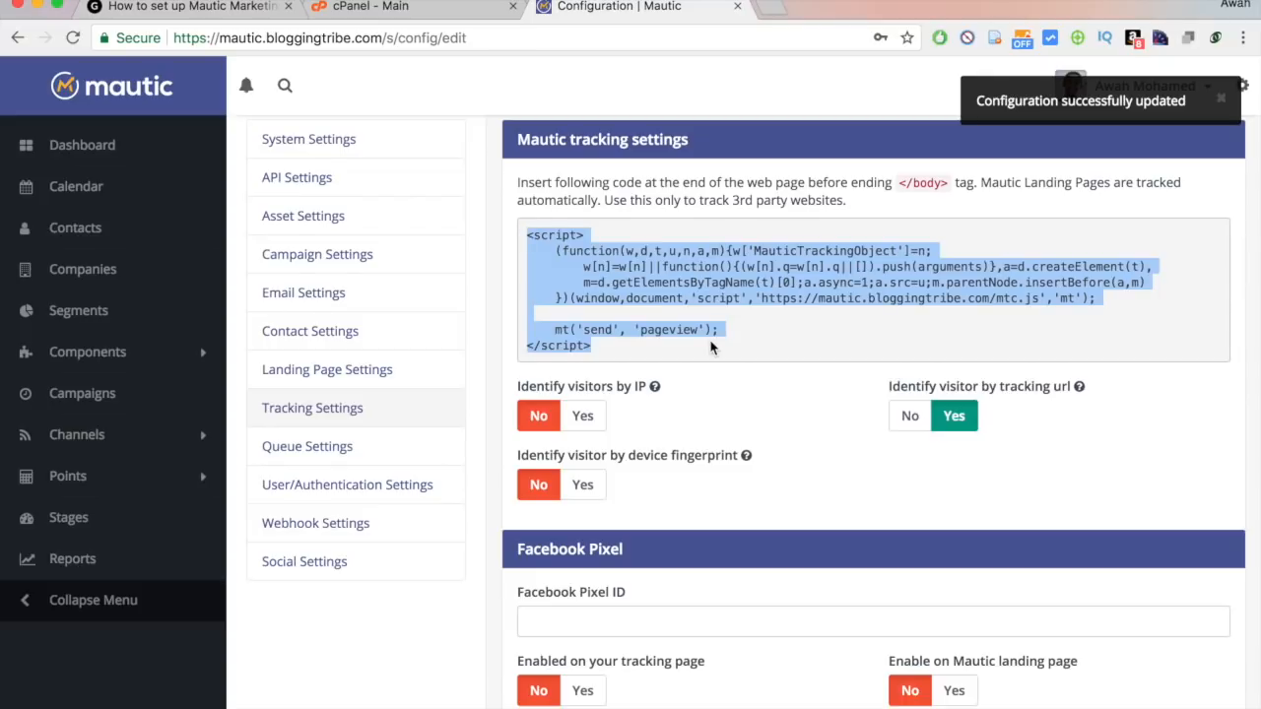
{"action": "scroll", "coordinate": [711, 347], "scroll_direction": "down", "scroll_amount": 5}
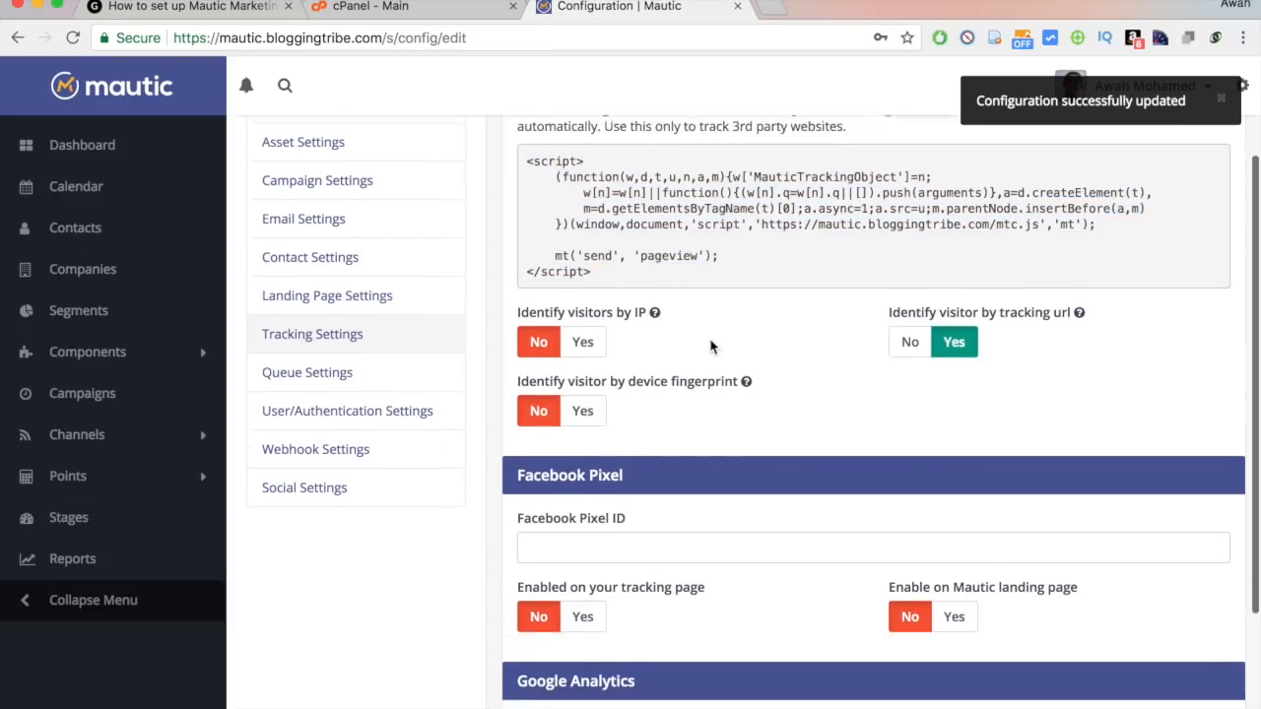
{"action": "scroll", "coordinate": [678, 372], "scroll_direction": "up", "scroll_amount": 1}
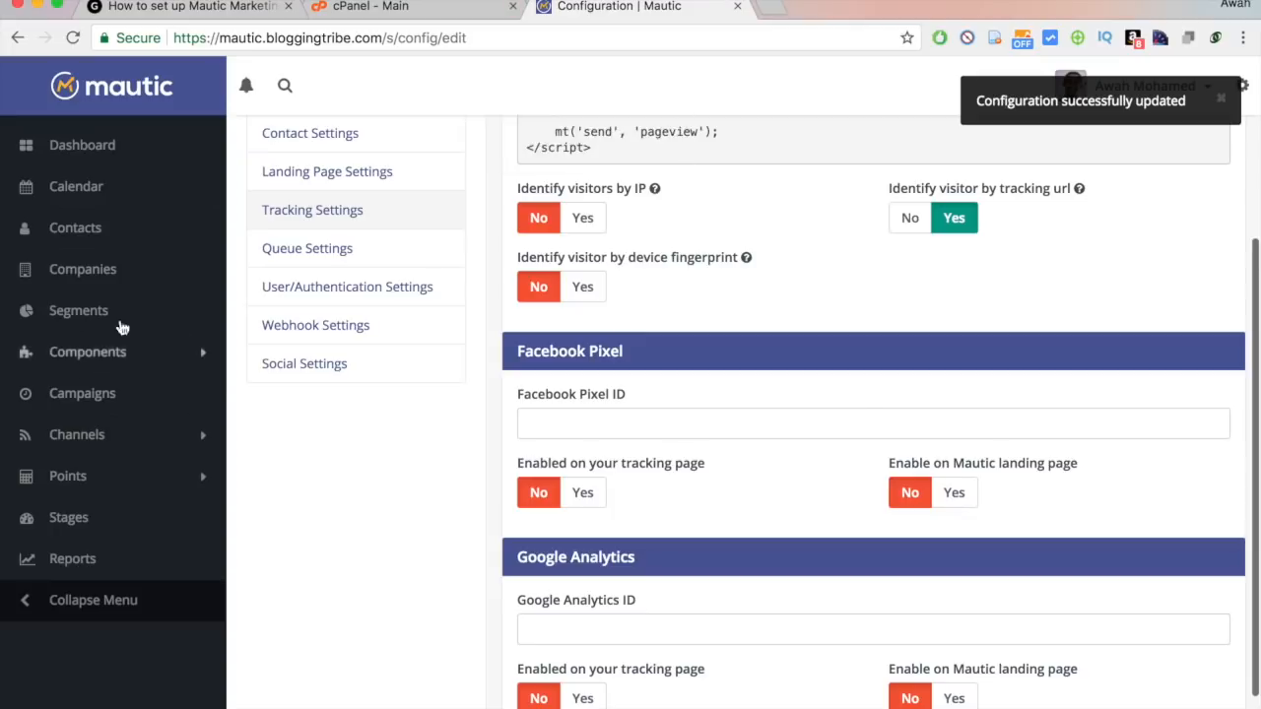
Set Facebook Pixel 'Enabled on your tracking page' and 'Enable on Mautic landing page' to Yes.
{"action": "left_click", "coordinate": [727, 423]}
{"action": "left_click_drag", "start_coordinate": [524, 394], "coordinate": [670, 400]}
{"action": "left_click", "coordinate": [670, 400]}
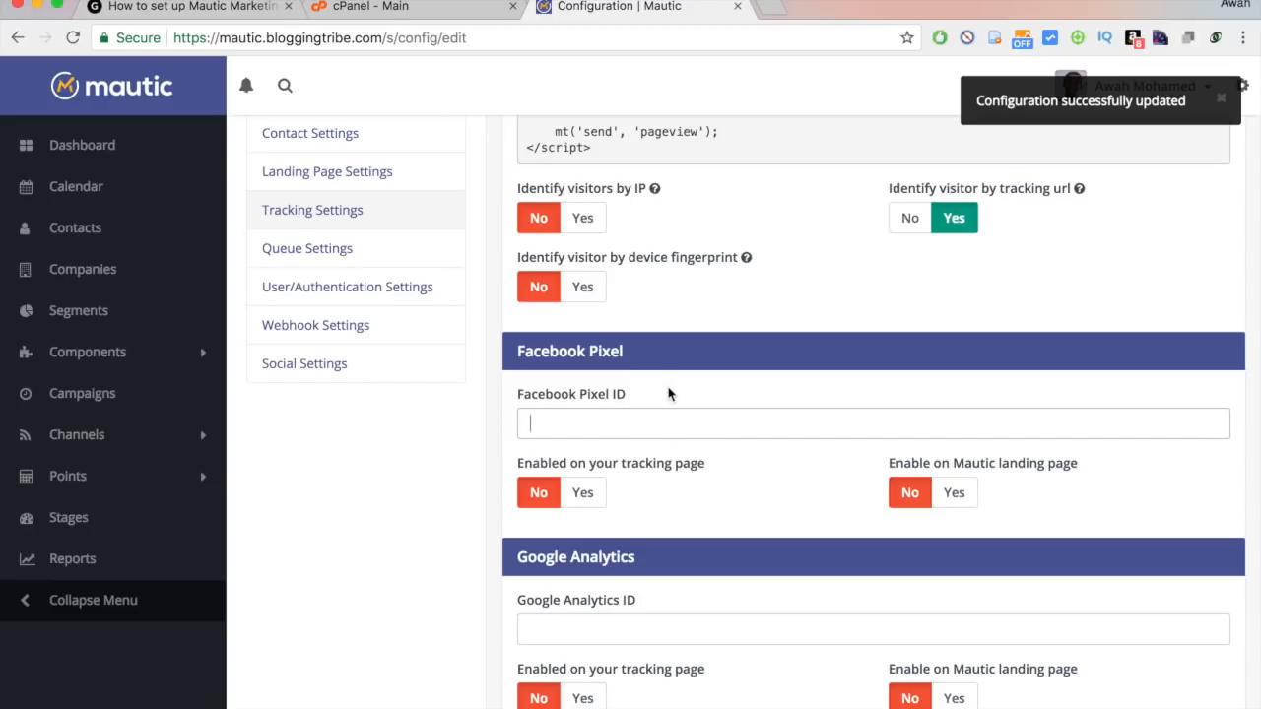
{"action": "scroll", "coordinate": [729, 484], "scroll_direction": "down", "scroll_amount": 1}
{"action": "left_click", "coordinate": [583, 452]}
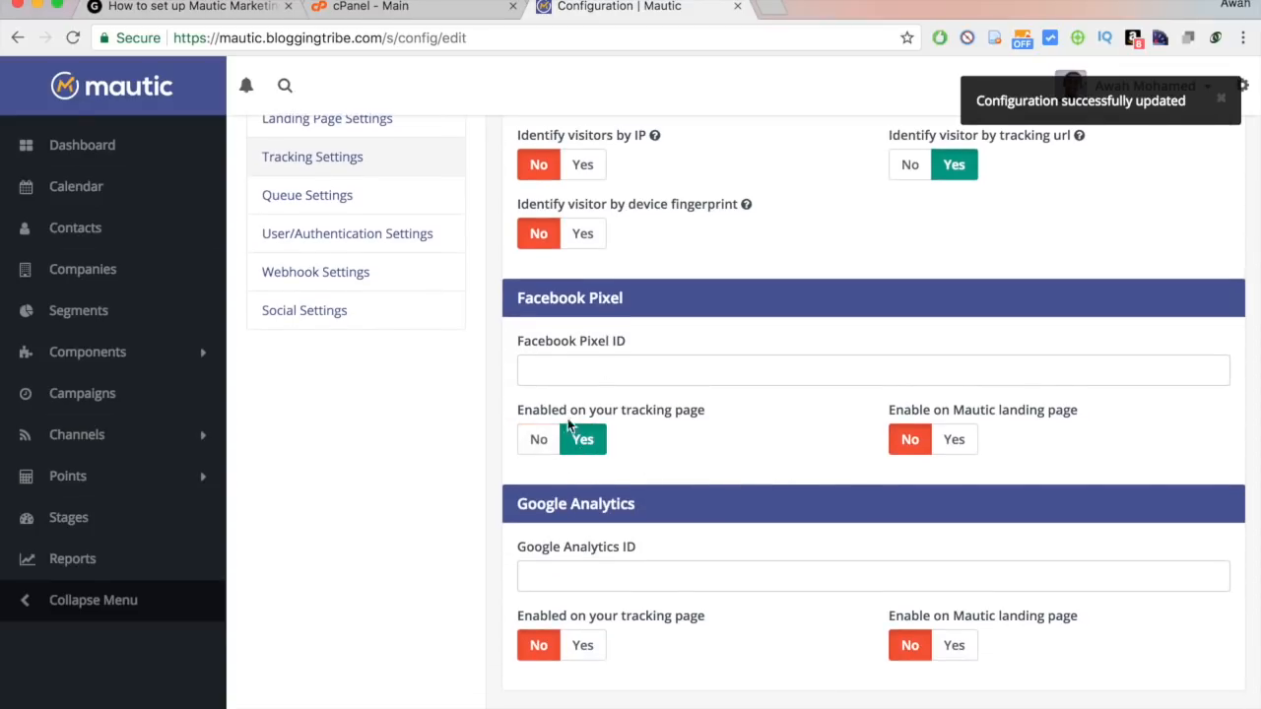
{"action": "left_click", "coordinate": [953, 441]}
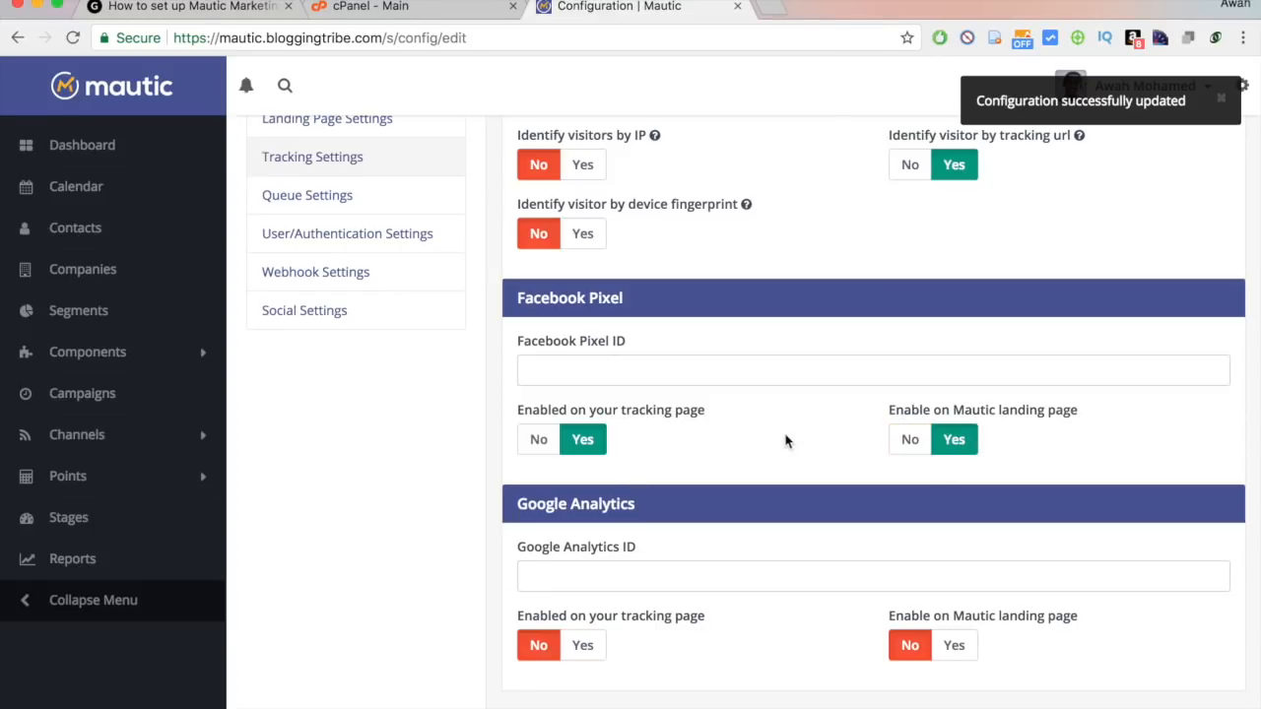
{"action": "scroll", "coordinate": [778, 441], "scroll_direction": "down", "scroll_amount": 1}
{"action": "left_click", "coordinate": [573, 555]}
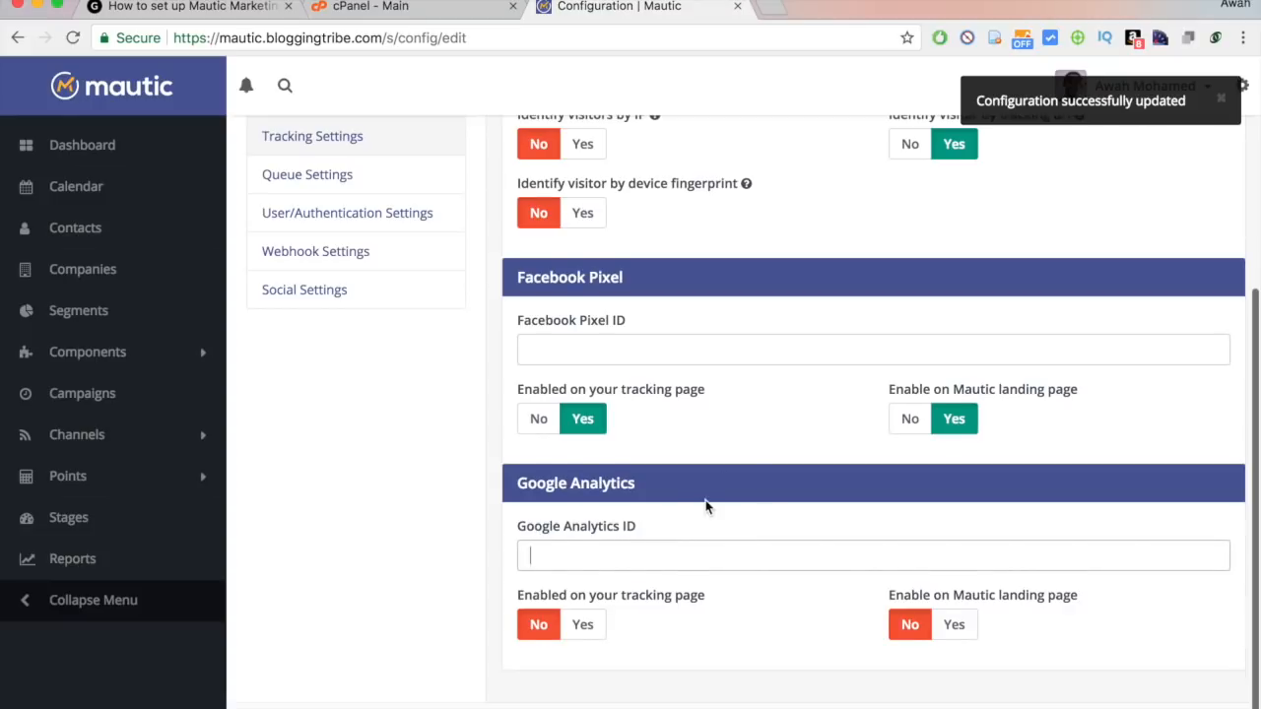
{"action": "scroll", "coordinate": [705, 507], "scroll_direction": "up", "scroll_amount": 3}
{"action": "scroll", "coordinate": [705, 507], "scroll_direction": "up", "scroll_amount": 4}
Look through the Queue, User/Authentication, Webhook and Social settings.
{"action": "left_click", "coordinate": [313, 523]}
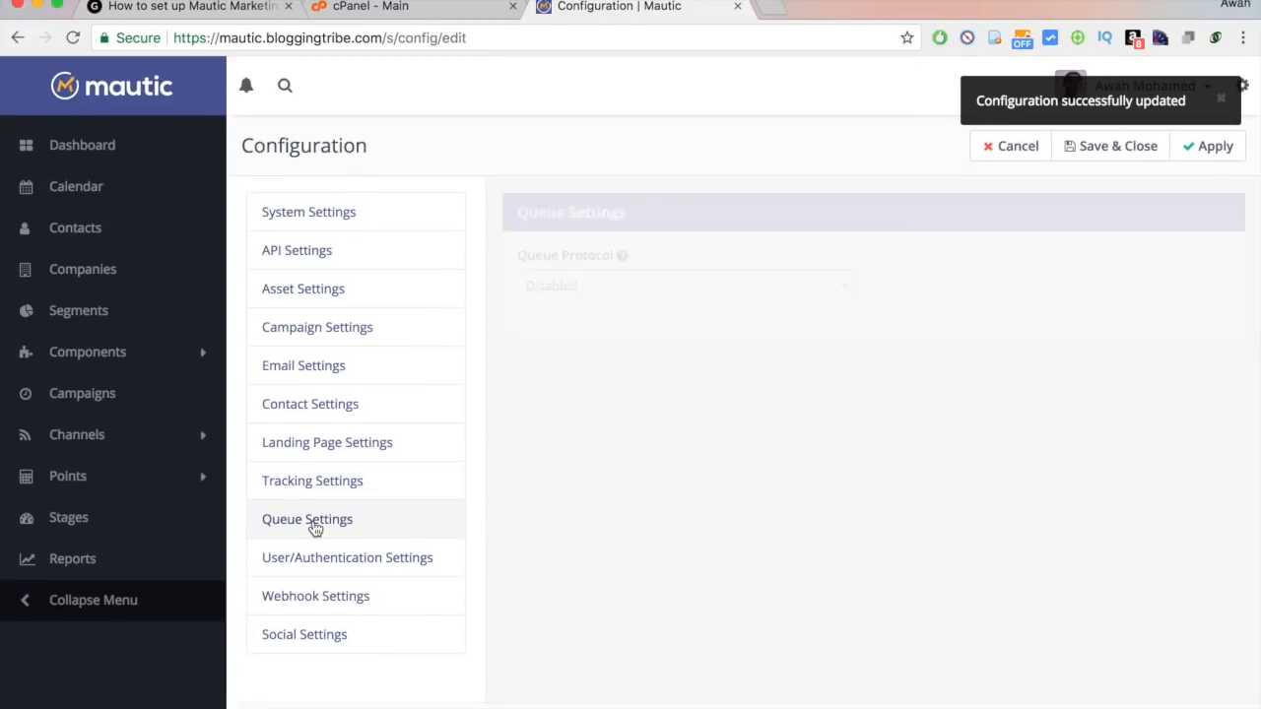
{"action": "left_click", "coordinate": [315, 561]}
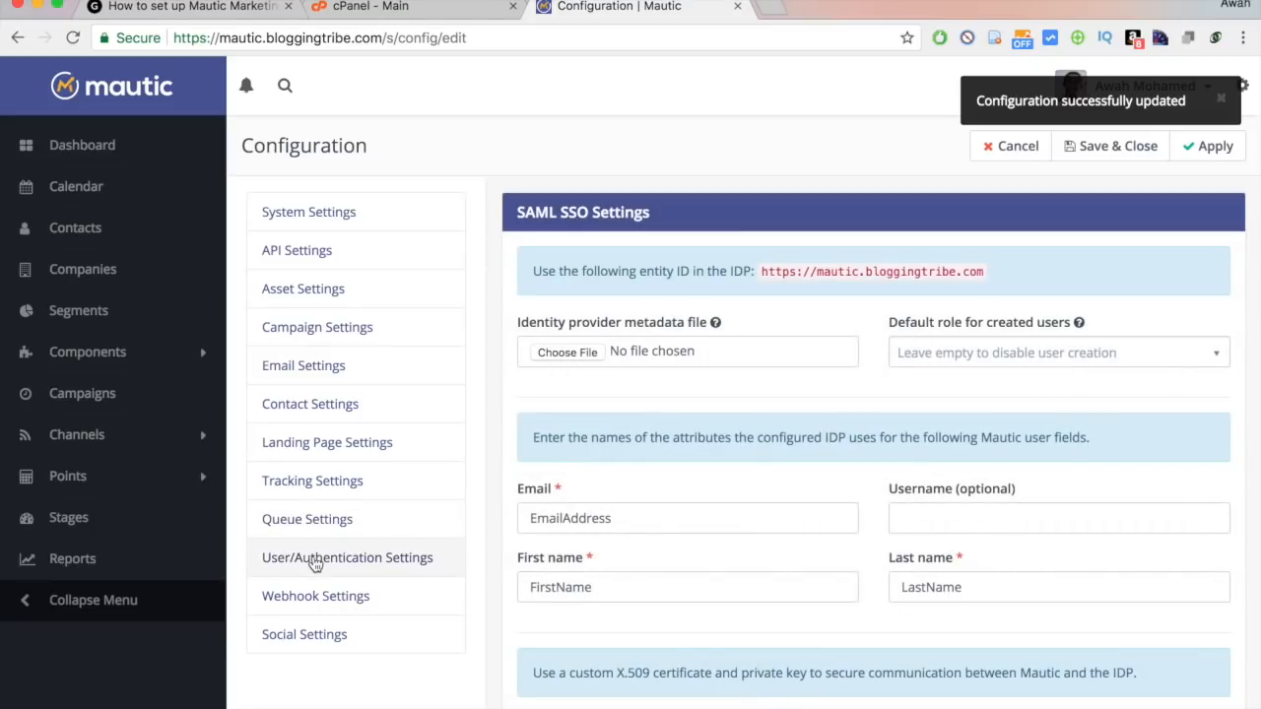
{"action": "left_click", "coordinate": [330, 599]}
{"action": "left_click", "coordinate": [331, 641]}
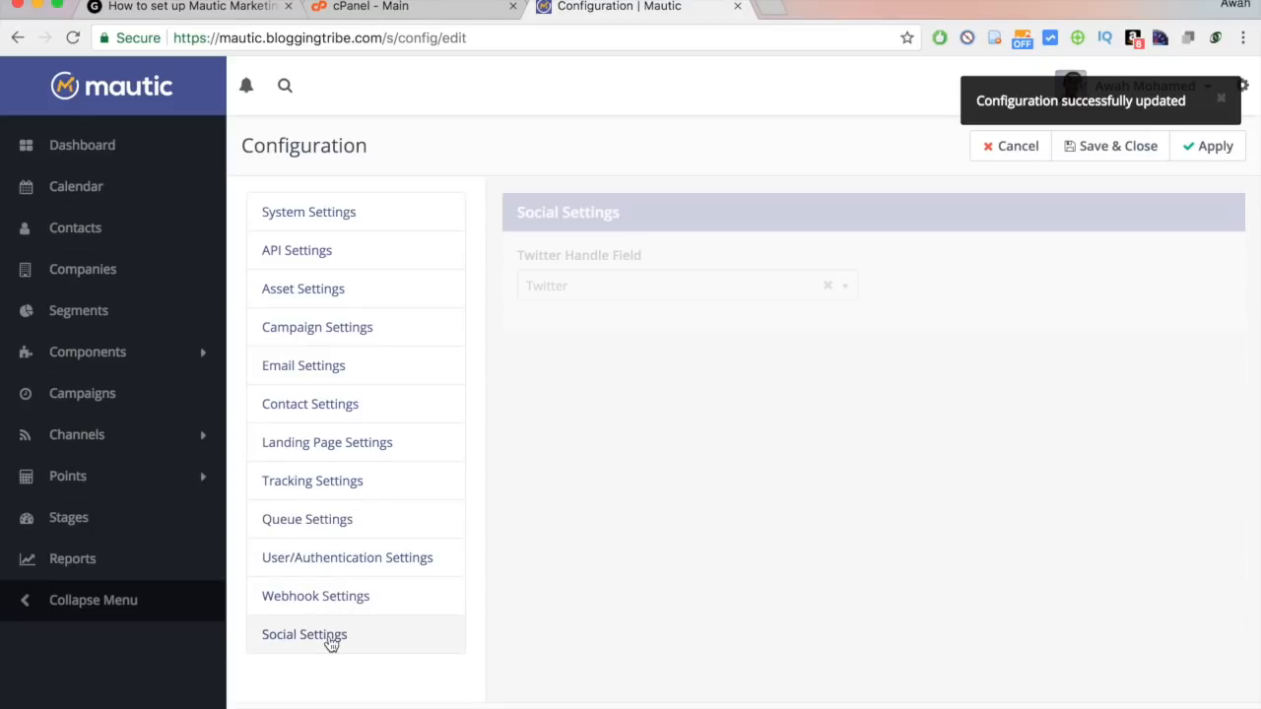
Save & Close the configuration, returning to the Dashboard with a success message.
{"action": "left_click", "coordinate": [1123, 146]}
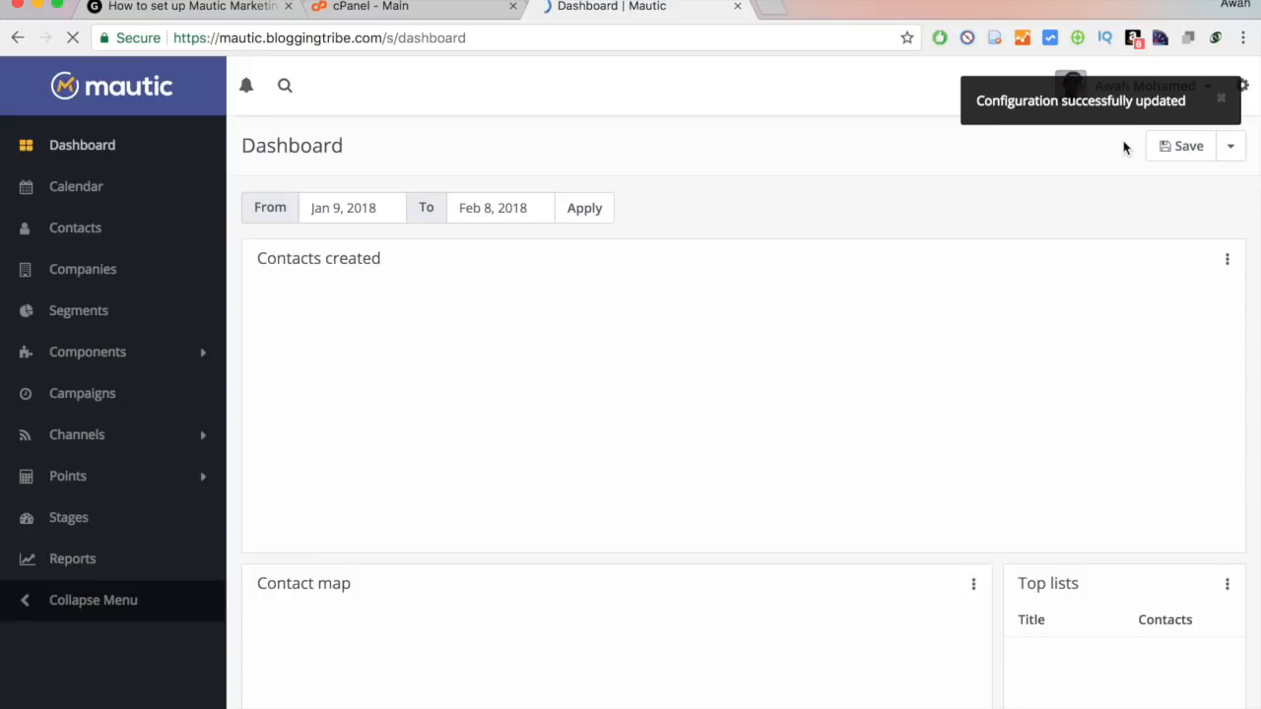
{"action": "scroll", "coordinate": [772, 399], "scroll_direction": "down", "scroll_amount": 4}
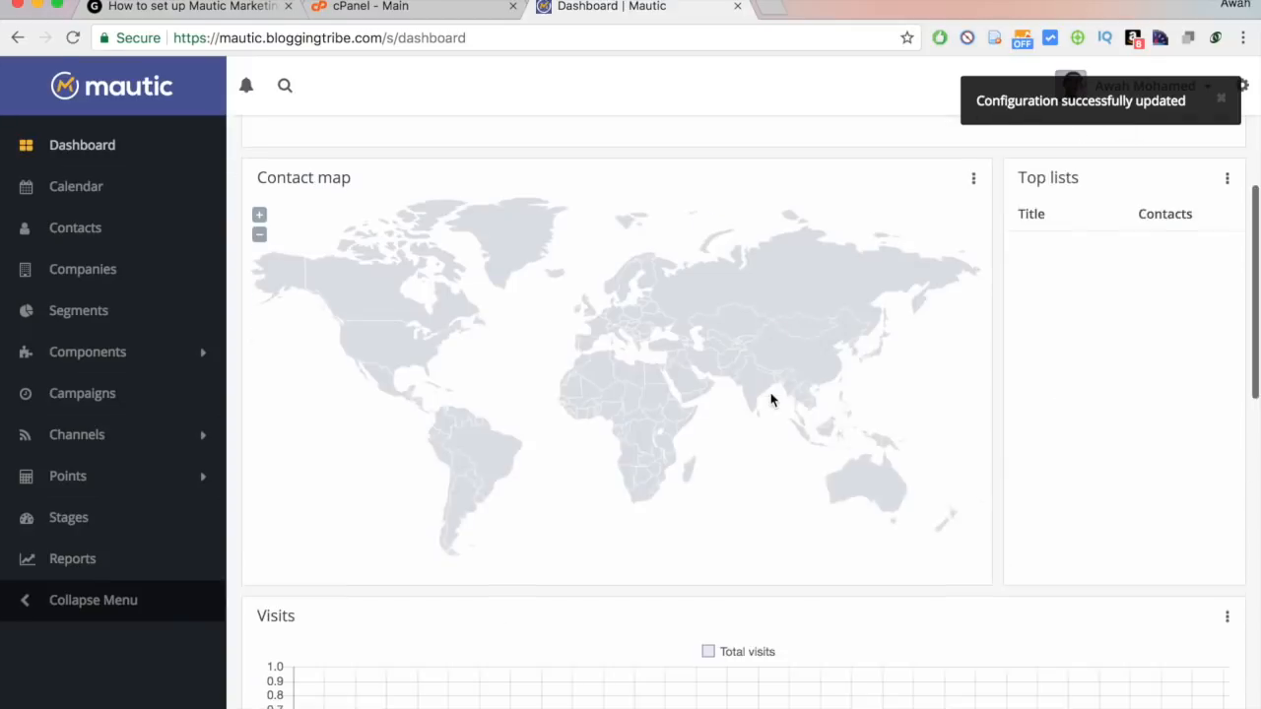
{"action": "scroll", "coordinate": [771, 399], "scroll_direction": "up", "scroll_amount": 4}
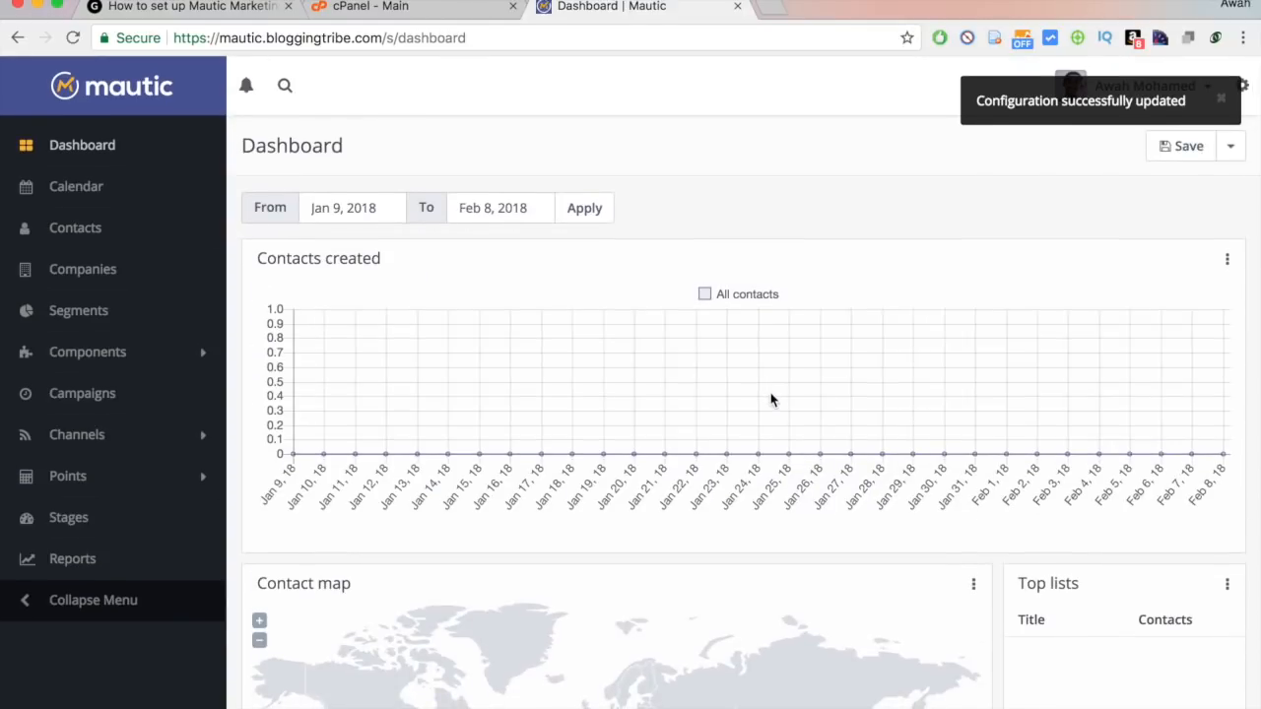
Reopen Mautic's Configuration at the Email Settings section.
{"action": "left_click", "coordinate": [1220, 100]}
{"action": "left_click", "coordinate": [1243, 85]}
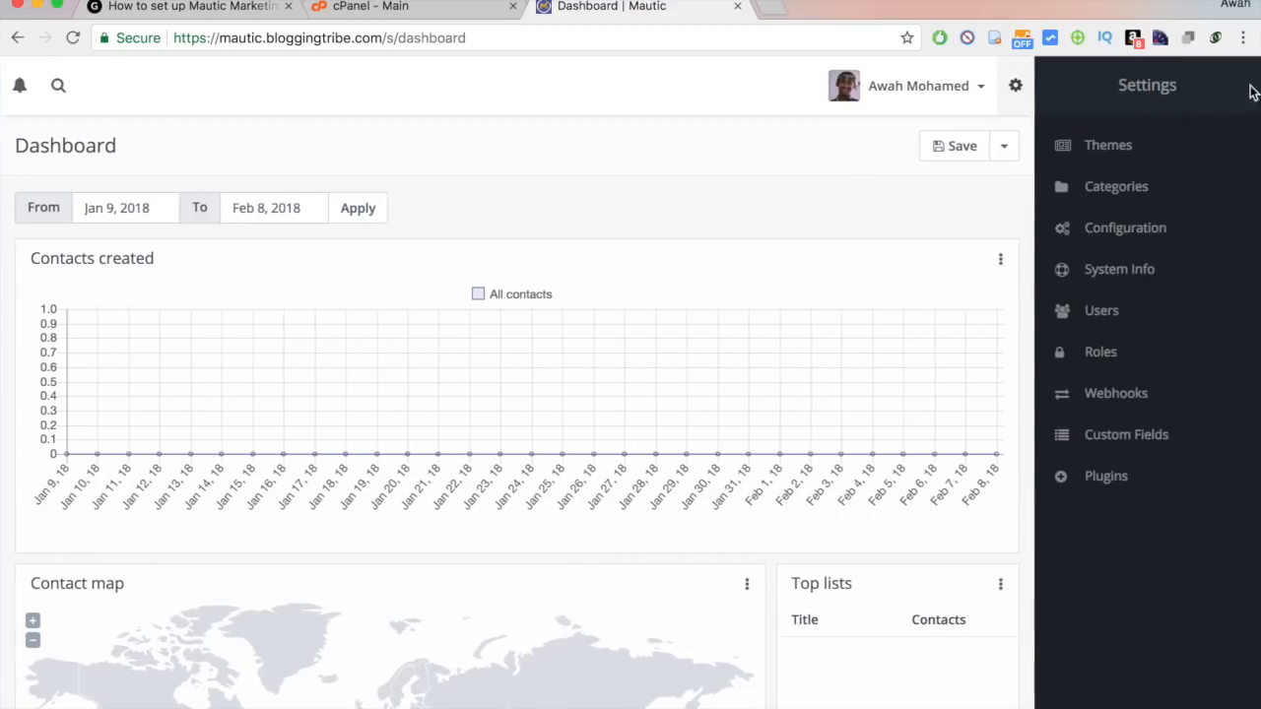
{"action": "left_click", "coordinate": [1116, 239]}
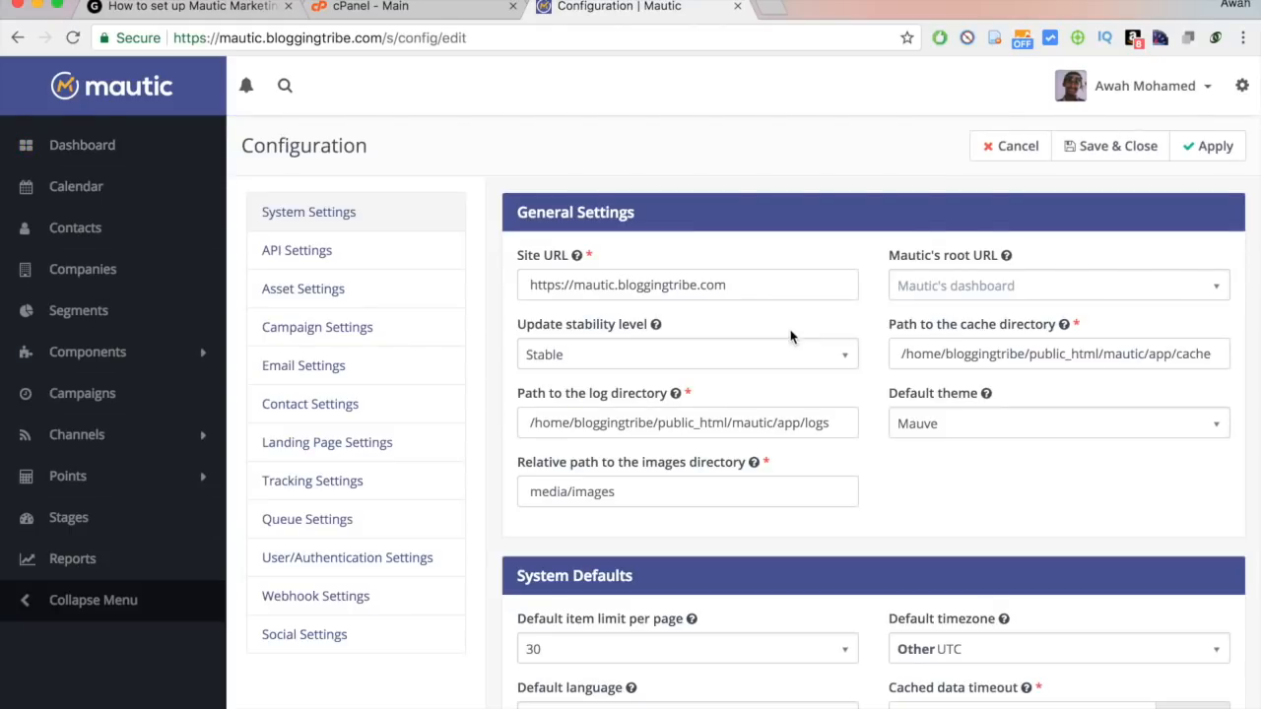
{"action": "left_click", "coordinate": [305, 374]}
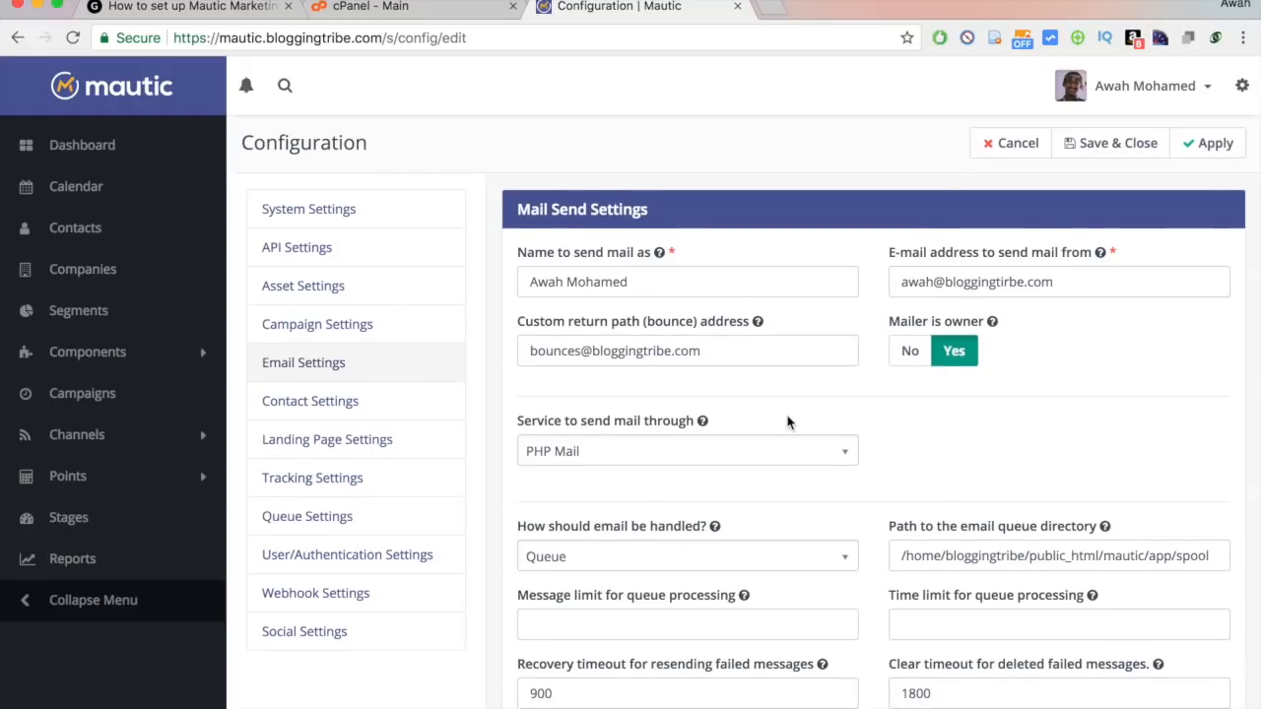
Open a new browser tab and start entering aws.amazon.com.
{"action": "scroll", "coordinate": [788, 422], "scroll_direction": "down", "scroll_amount": 3}
{"action": "scroll", "coordinate": [788, 422], "scroll_direction": "up", "scroll_amount": 1}
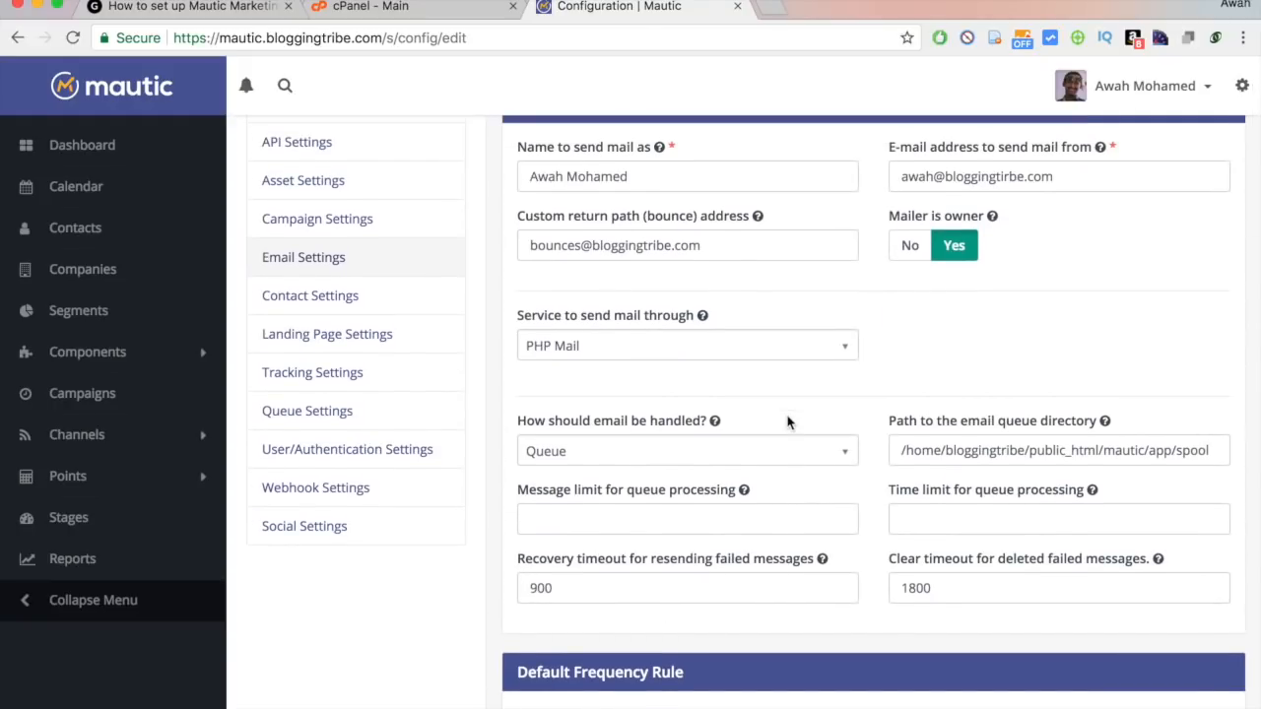
{"action": "key", "text": "ctrl+t"}
{"action": "type", "text": "aws."}
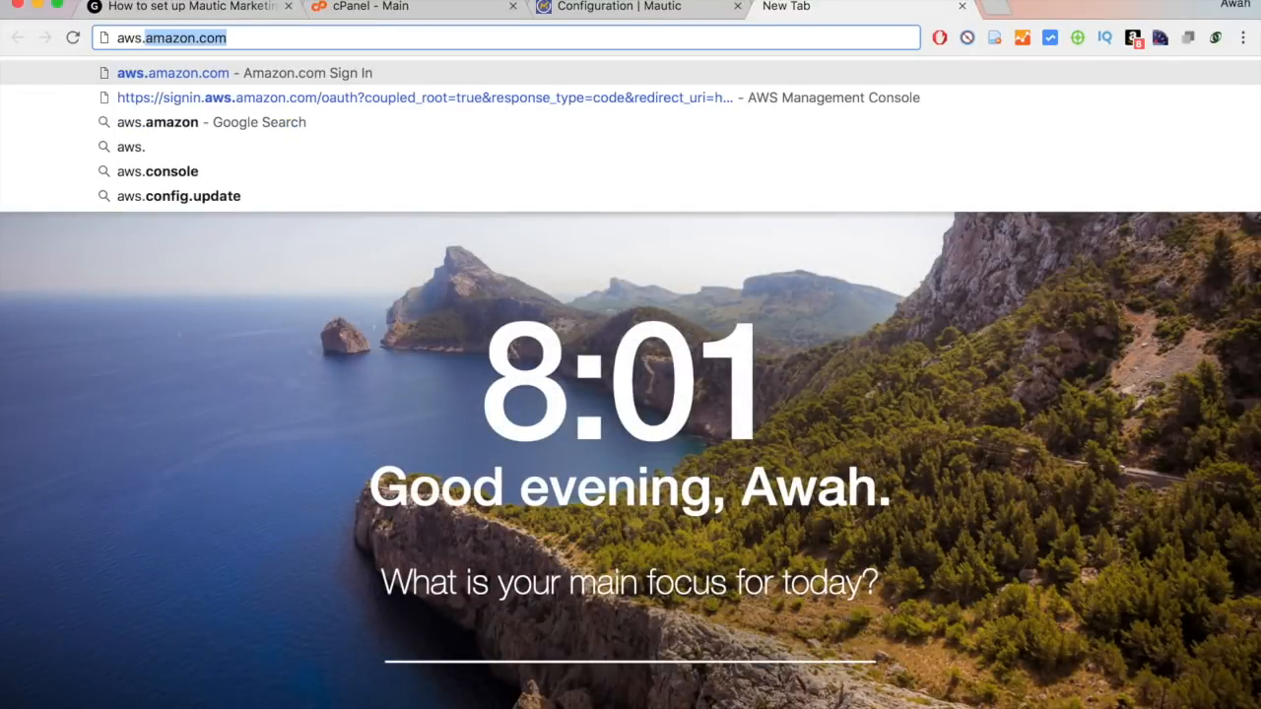
Load aws.amazon.com, advance the homepage banner carousel and browse the featured offerings.
{"action": "key", "text": "Return"}
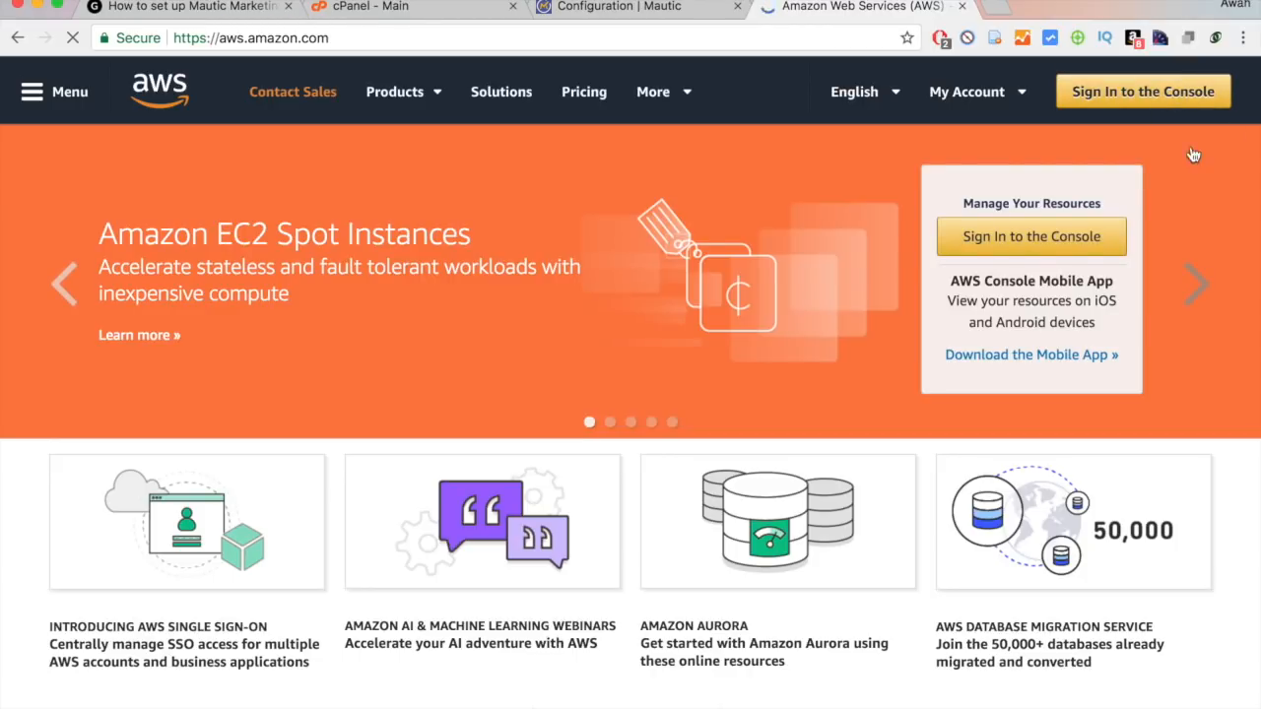
{"action": "left_click", "coordinate": [1198, 276]}
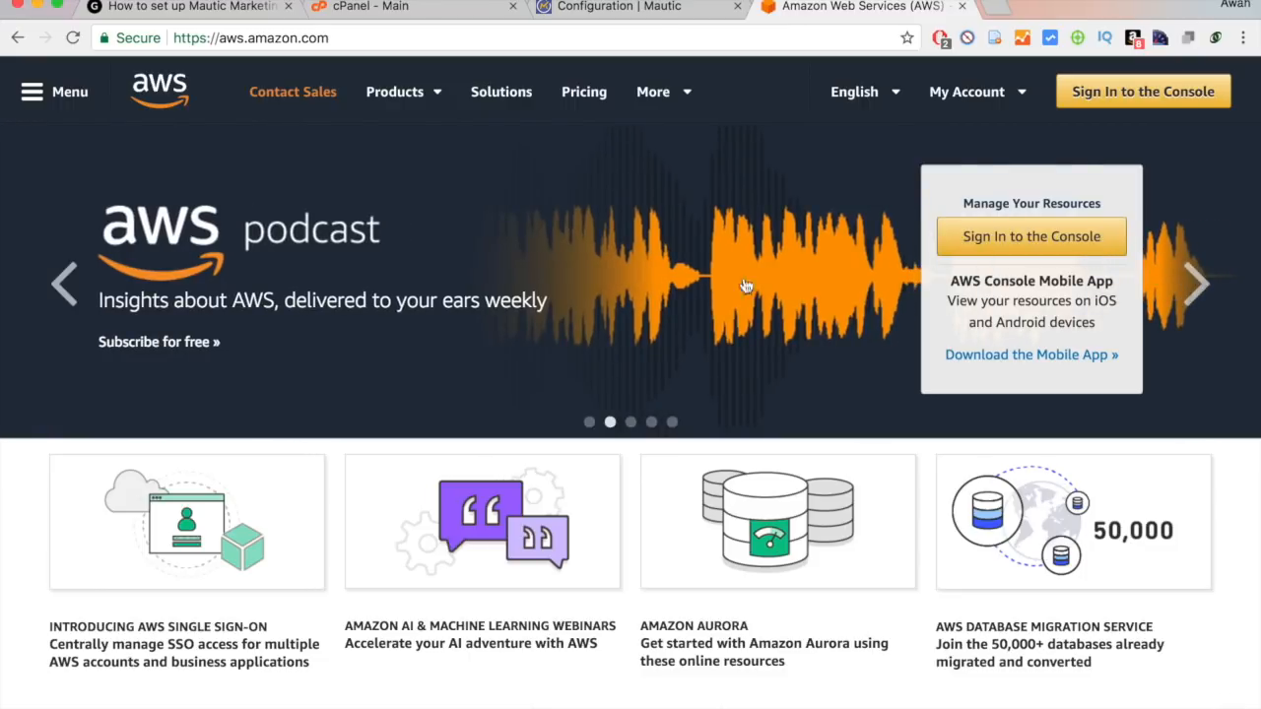
{"action": "scroll", "coordinate": [652, 305], "scroll_direction": "down", "scroll_amount": 5}
{"action": "scroll", "coordinate": [653, 304], "scroll_direction": "up", "scroll_amount": 5}
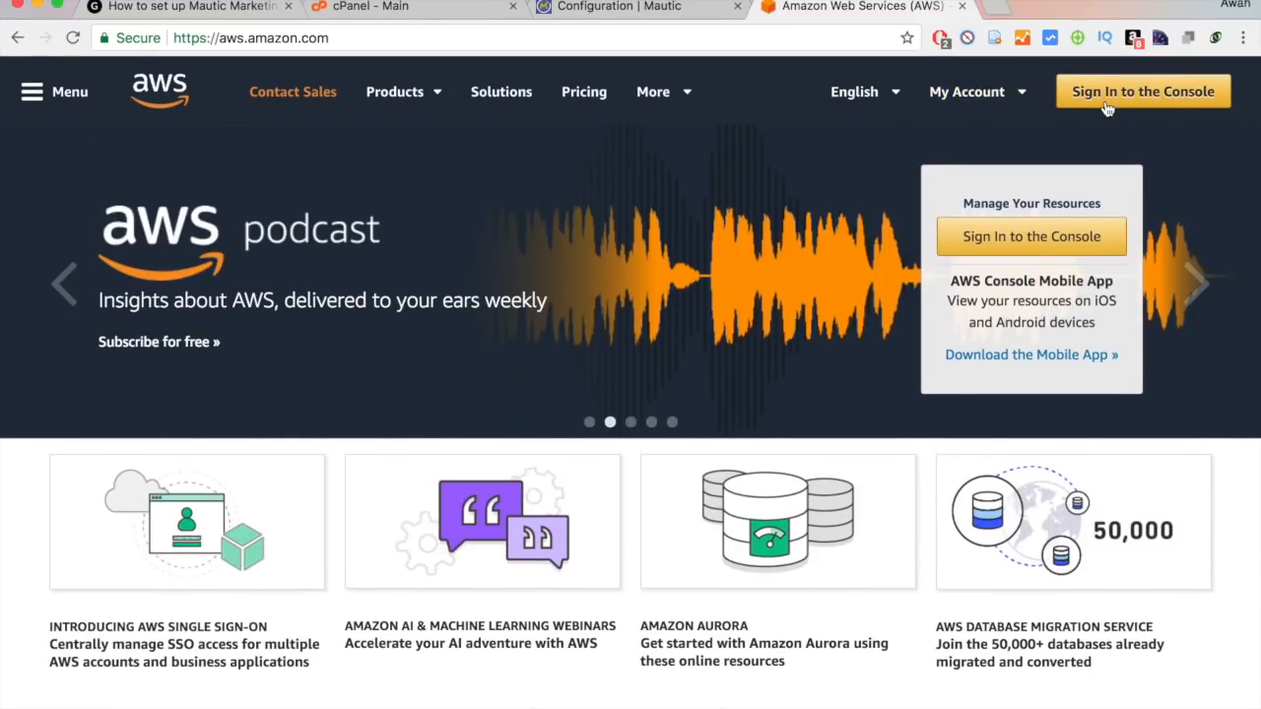
{"action": "scroll", "coordinate": [601, 325], "scroll_direction": "up", "scroll_amount": 4}
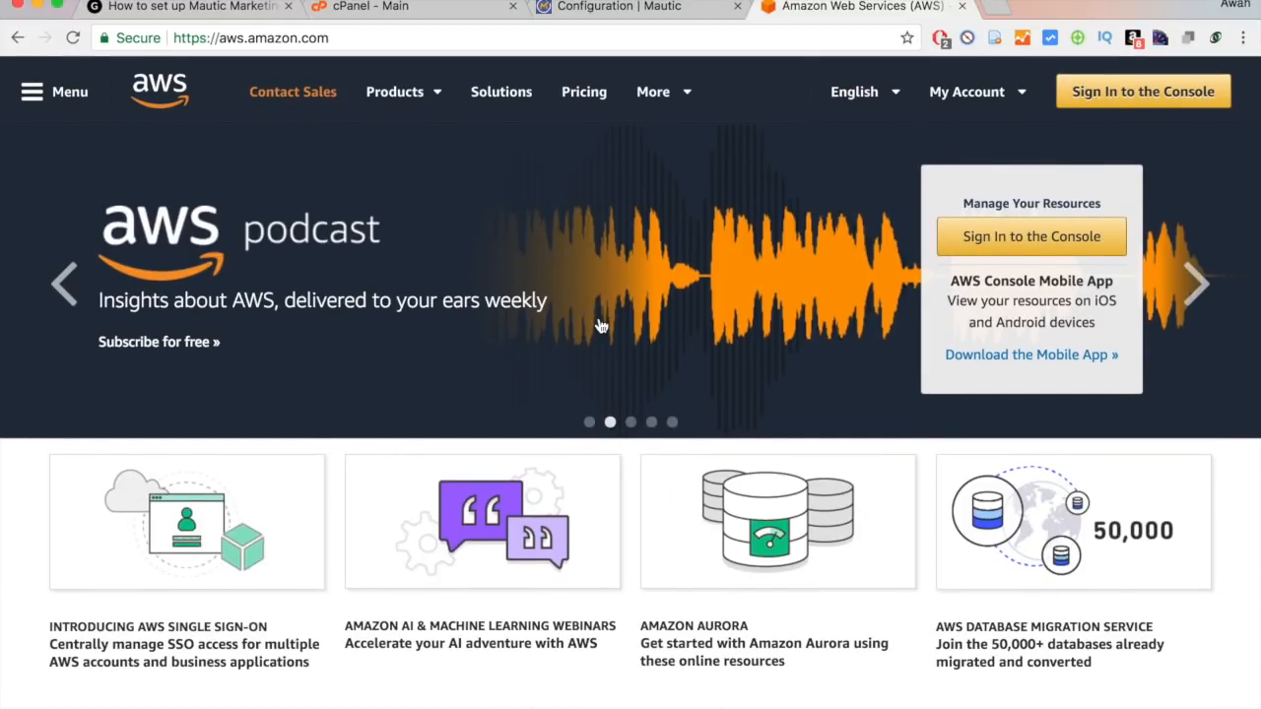
{"action": "scroll", "coordinate": [601, 325], "scroll_direction": "down", "scroll_amount": 7}
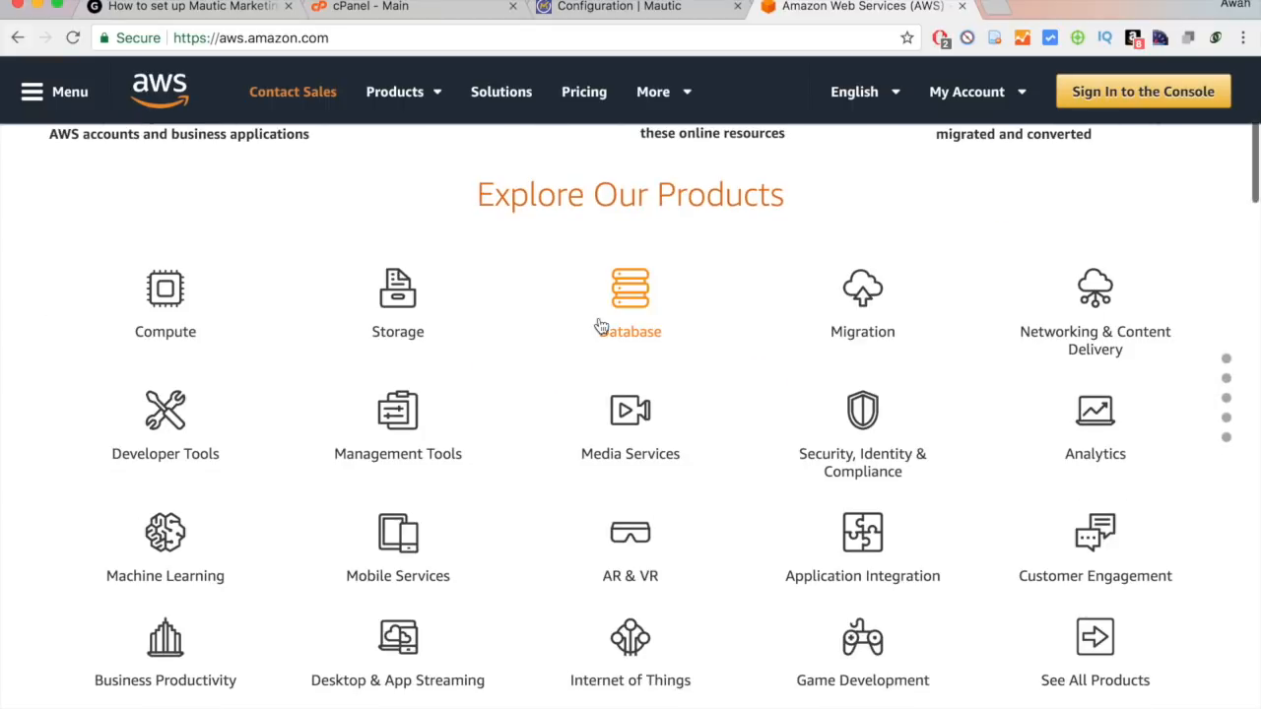
{"action": "scroll", "coordinate": [670, 352], "scroll_direction": "down", "scroll_amount": 5}
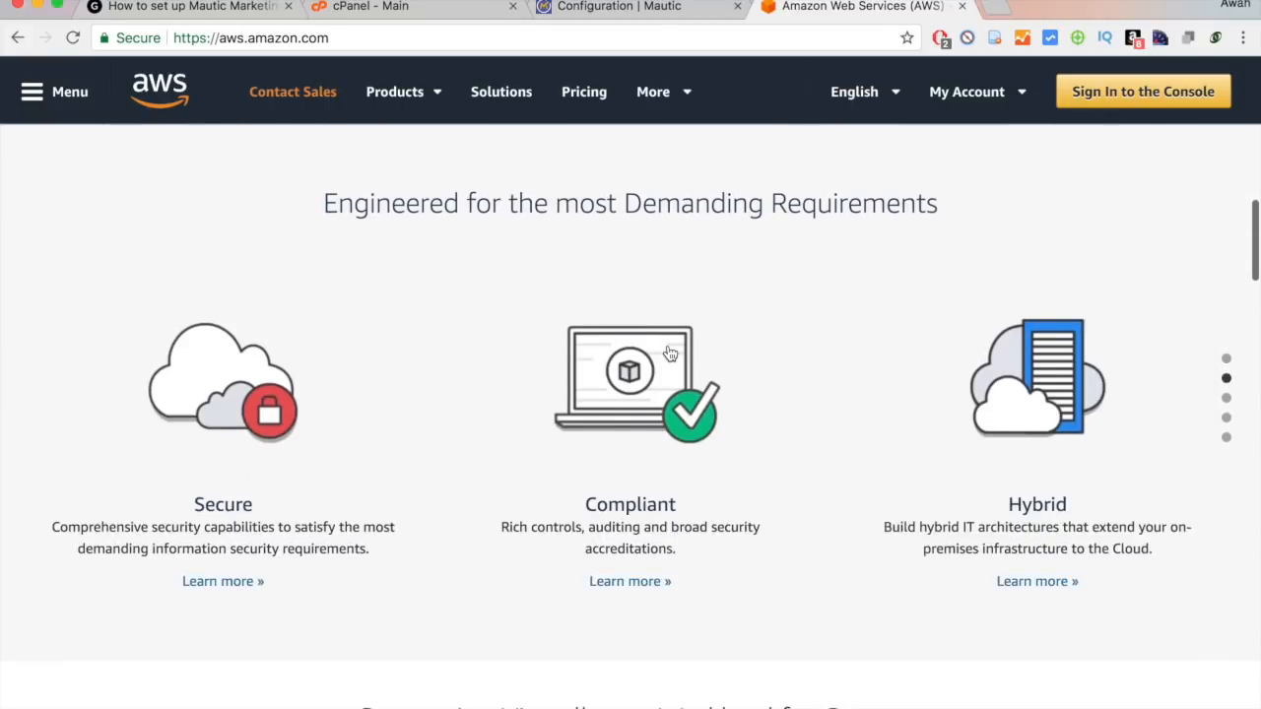
{"action": "scroll", "coordinate": [670, 352], "scroll_direction": "up", "scroll_amount": 11}
{"action": "scroll", "coordinate": [670, 352], "scroll_direction": "up", "scroll_amount": 1}
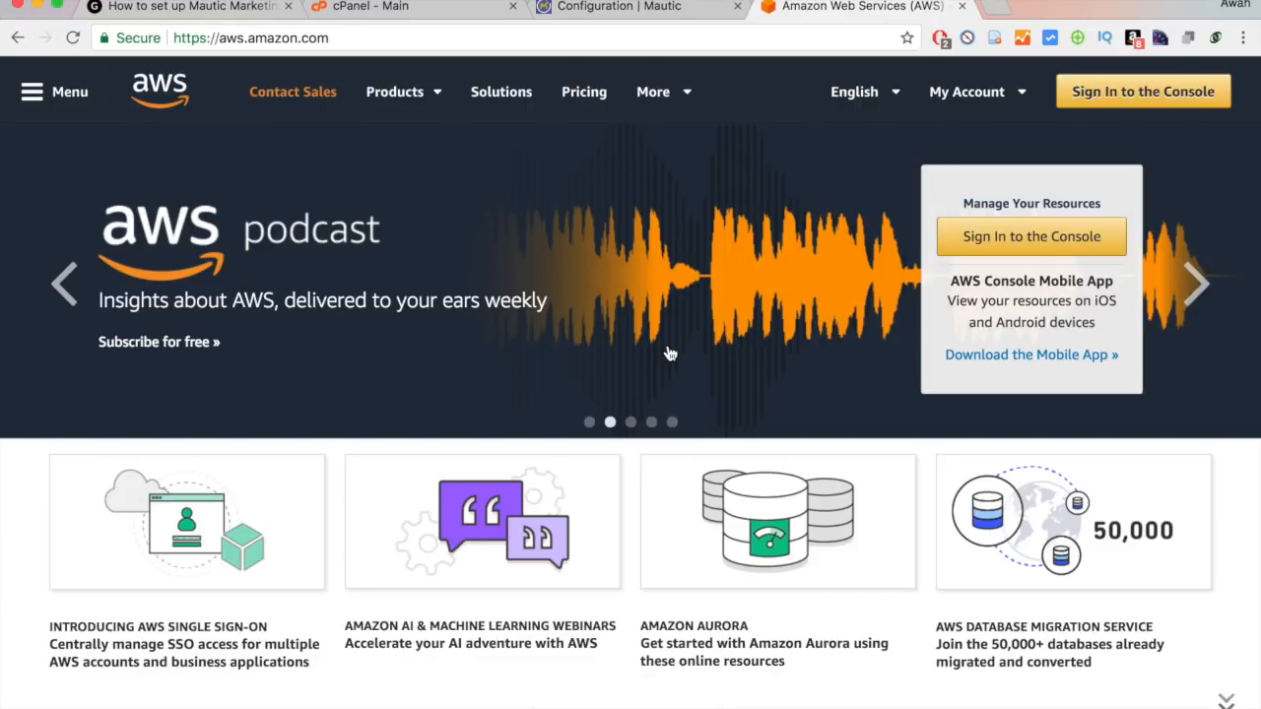
Sign in to the AWS console and open Simple Email Service via a 'simple emai' services search.
{"action": "left_click", "coordinate": [1045, 247]}
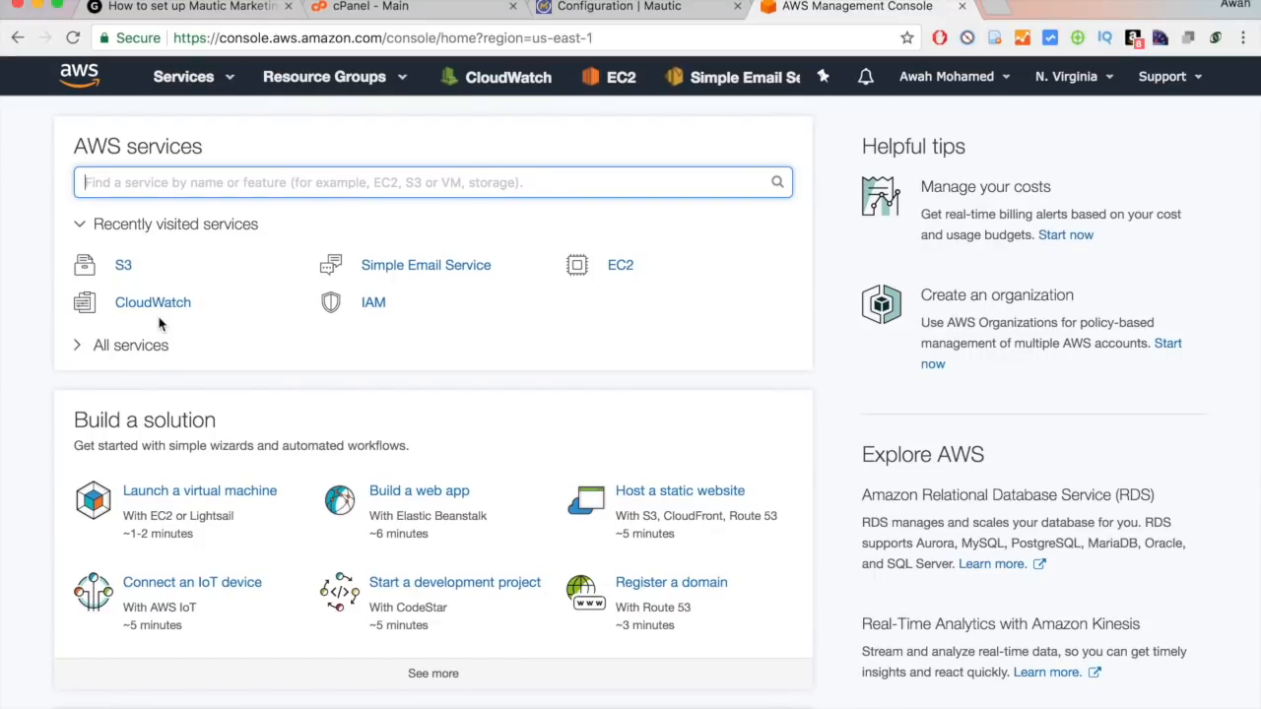
{"action": "scroll", "coordinate": [161, 323], "scroll_direction": "down", "scroll_amount": 1}
{"action": "scroll", "coordinate": [164, 323], "scroll_direction": "up", "scroll_amount": 1}
{"action": "left_click", "coordinate": [222, 87]}
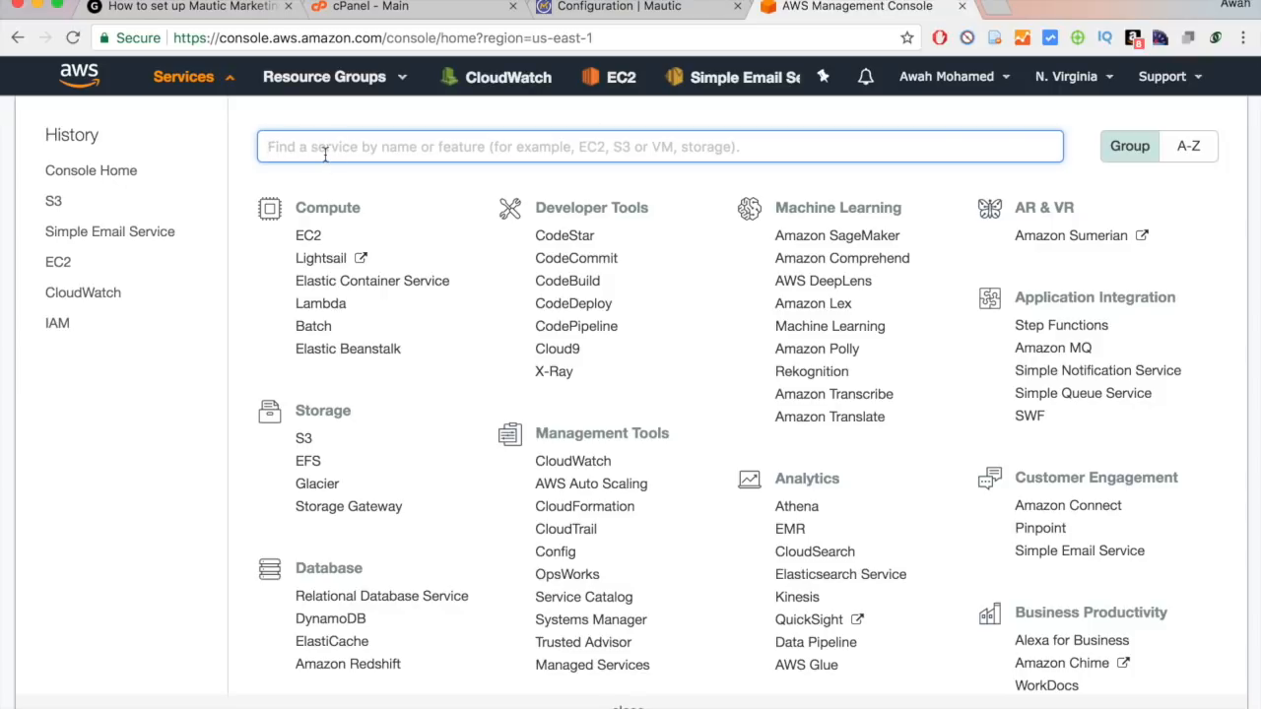
{"action": "type", "text": "simple "}
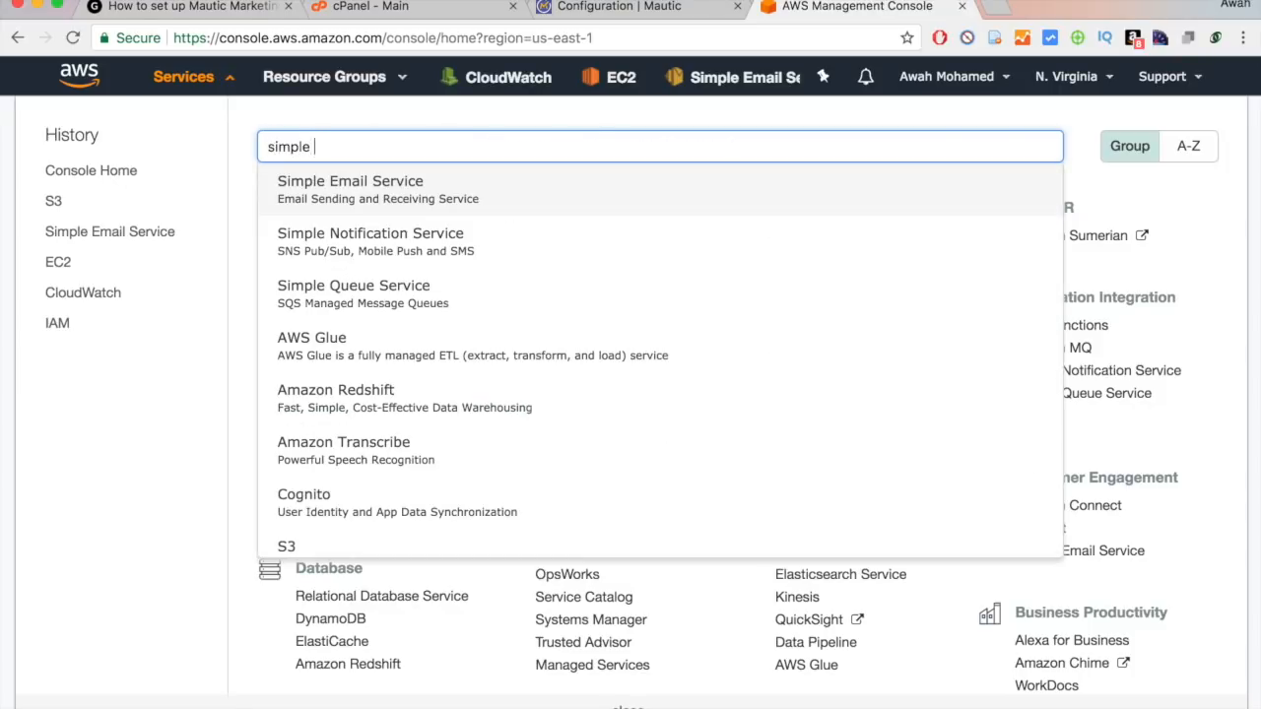
{"action": "type", "text": "email"}
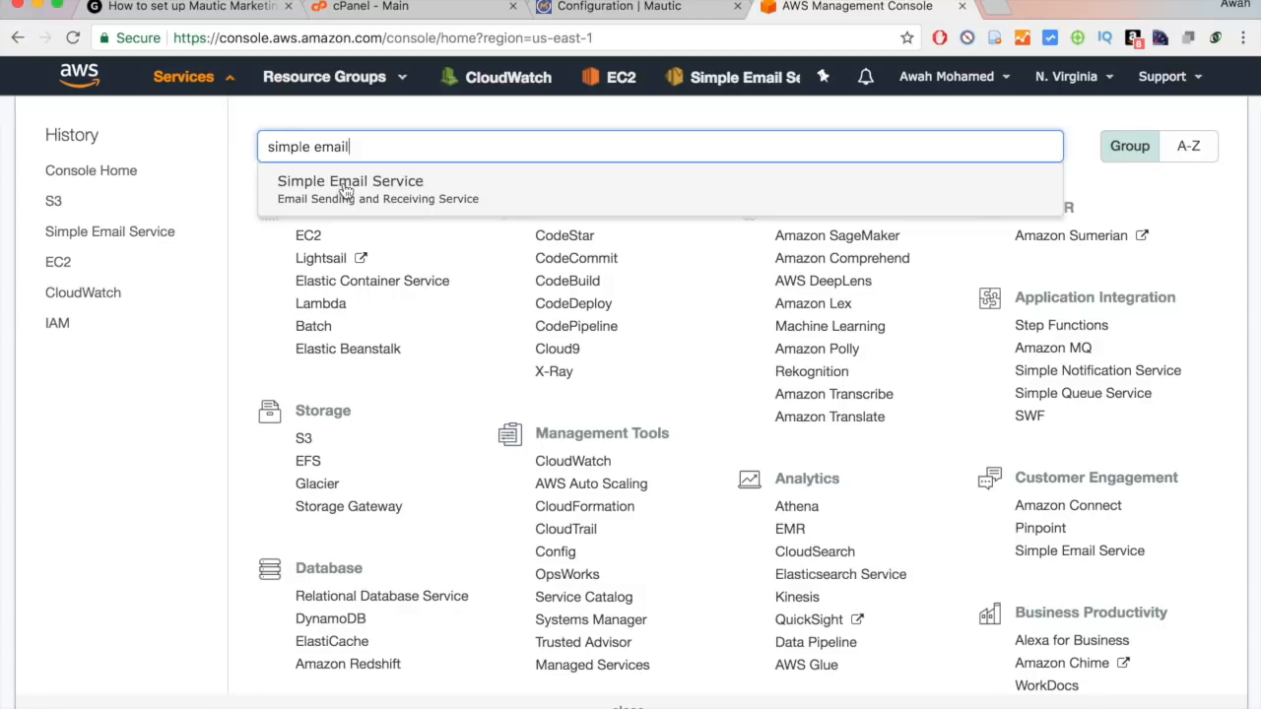
{"action": "left_click", "coordinate": [345, 187]}
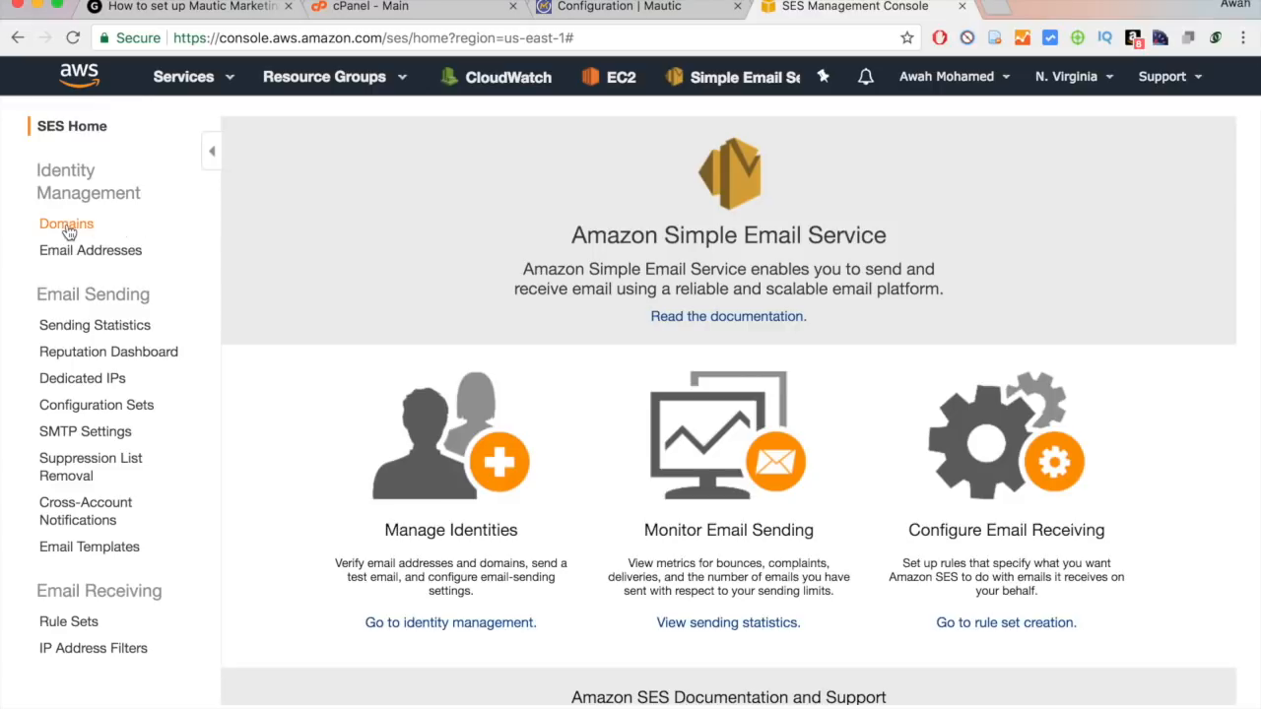
Return to cPanel and open the Zone Editor by searching 'dn'.
{"action": "left_click", "coordinate": [373, 12]}
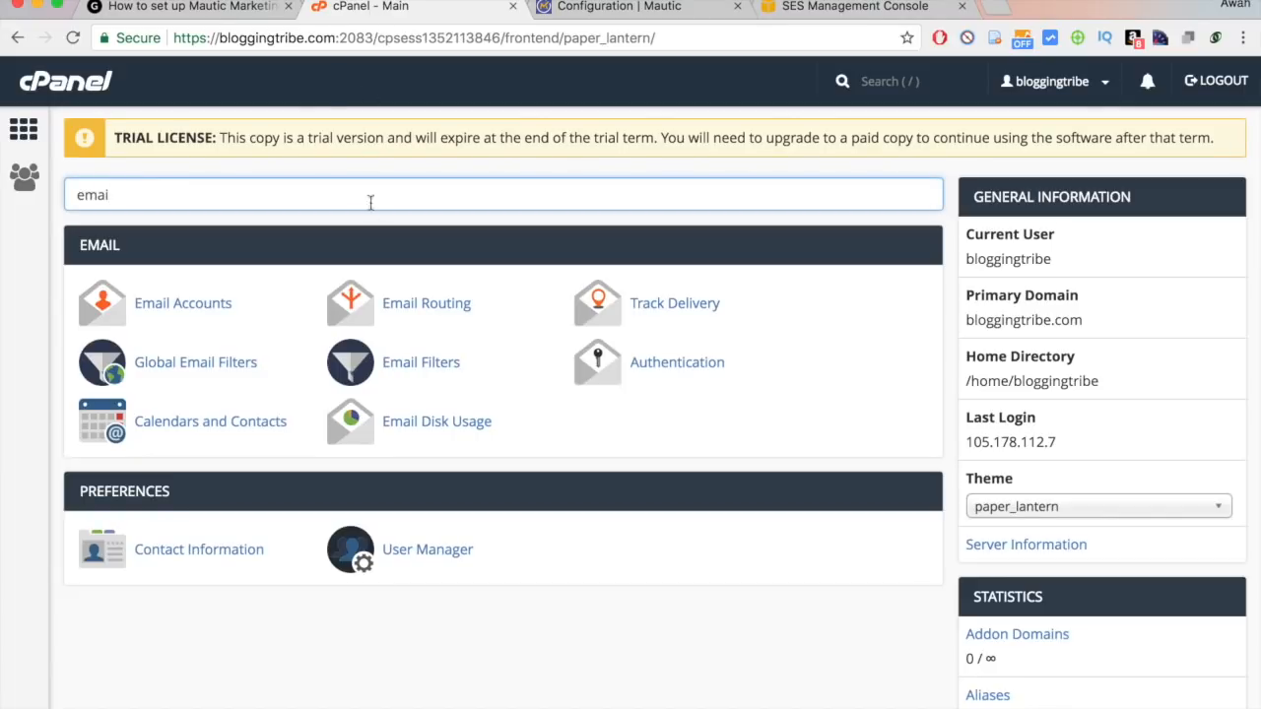
{"action": "left_click_drag", "start_coordinate": [338, 37], "coordinate": [469, 40]}
{"action": "double_click", "coordinate": [467, 38]}
{"action": "left_click", "coordinate": [476, 116]}
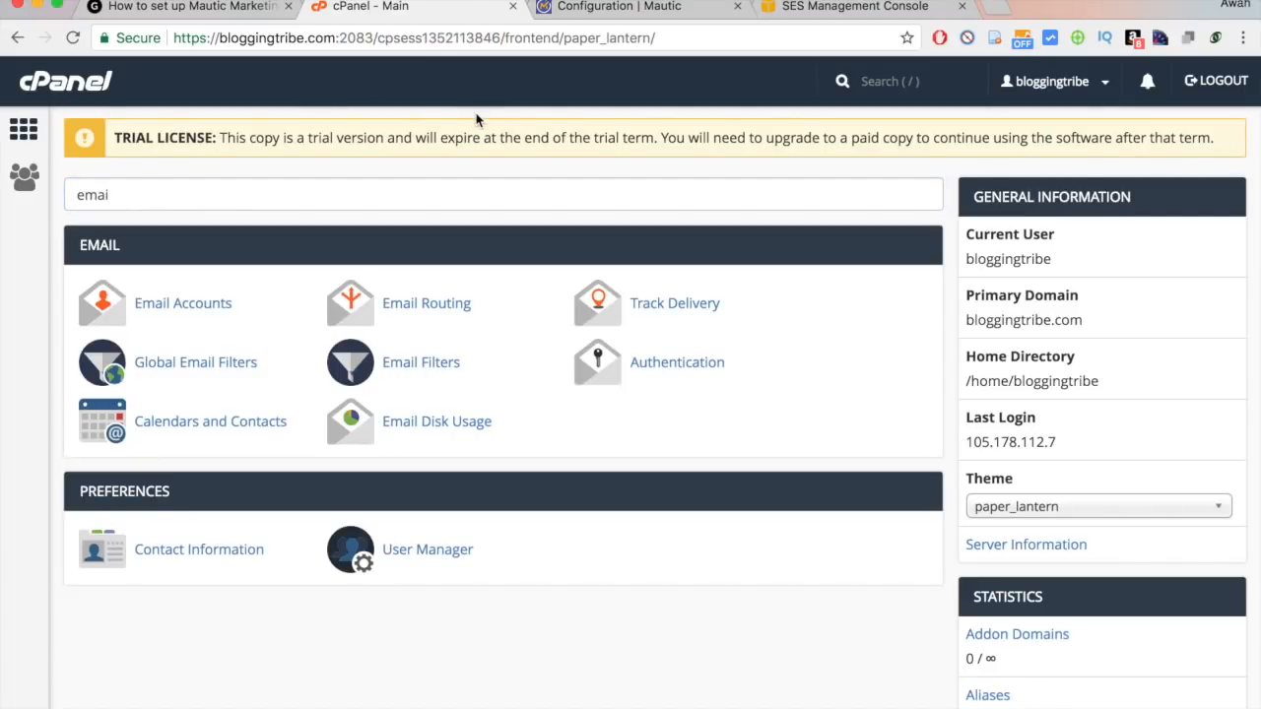
{"action": "left_click", "coordinate": [351, 193]}
{"action": "type", "text": "sdf"}
{"action": "key", "text": "BackSpace"}
{"action": "key", "text": "BackSpace"}
{"action": "key", "text": "BackSpace"}
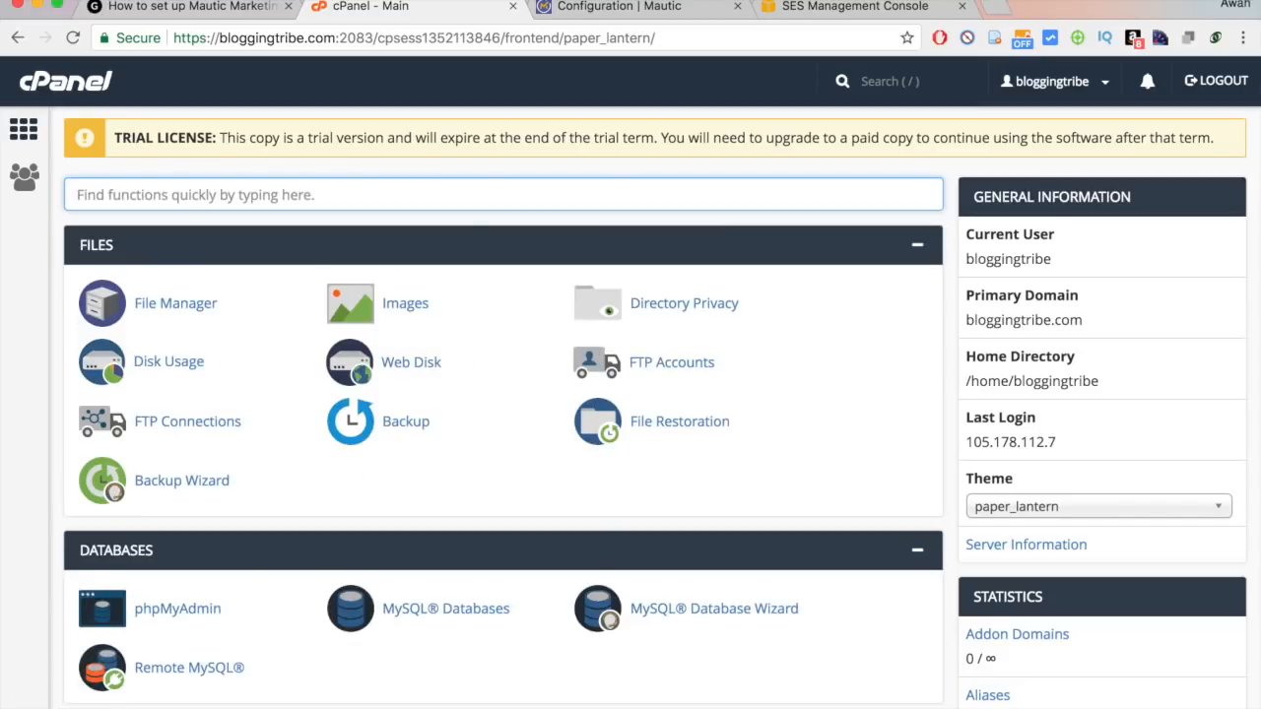
{"action": "type", "text": "dns"}
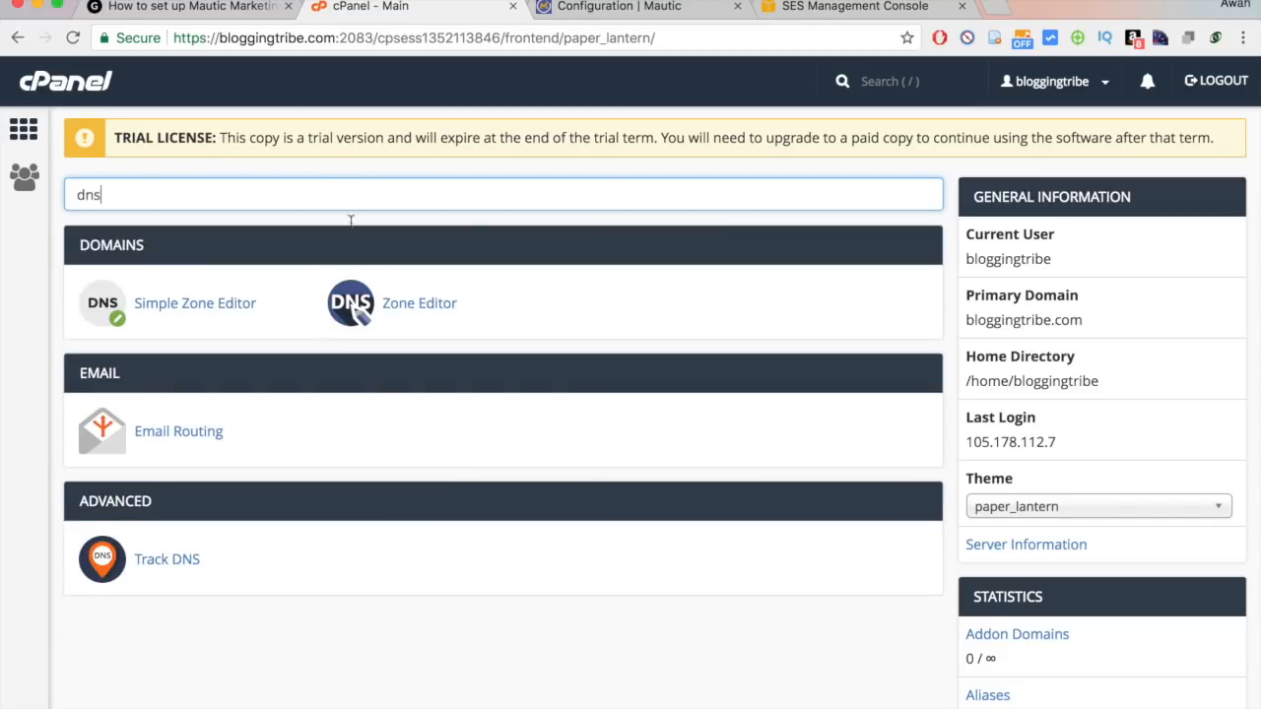
{"action": "left_click", "coordinate": [394, 306]}
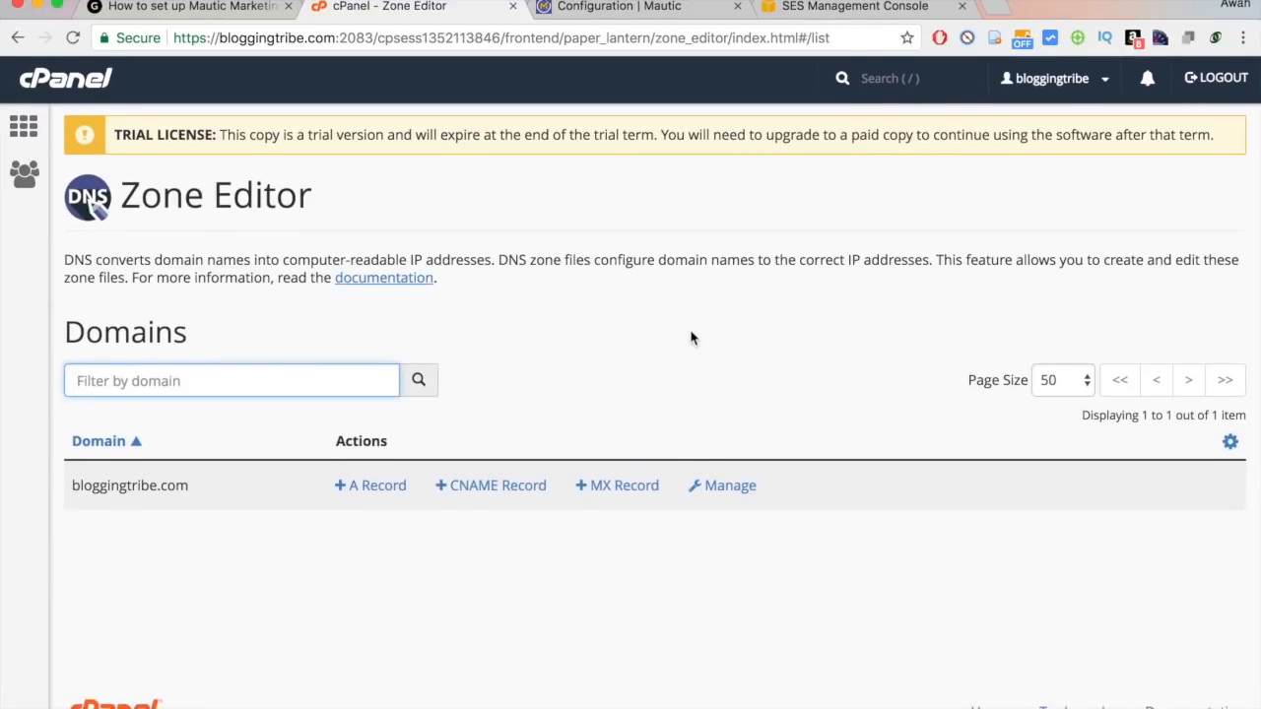
Manage bloggingtribe.com's zone and scroll through its 58 records, including the amazonses DKIM CNAMEs.
{"action": "left_click", "coordinate": [715, 490]}
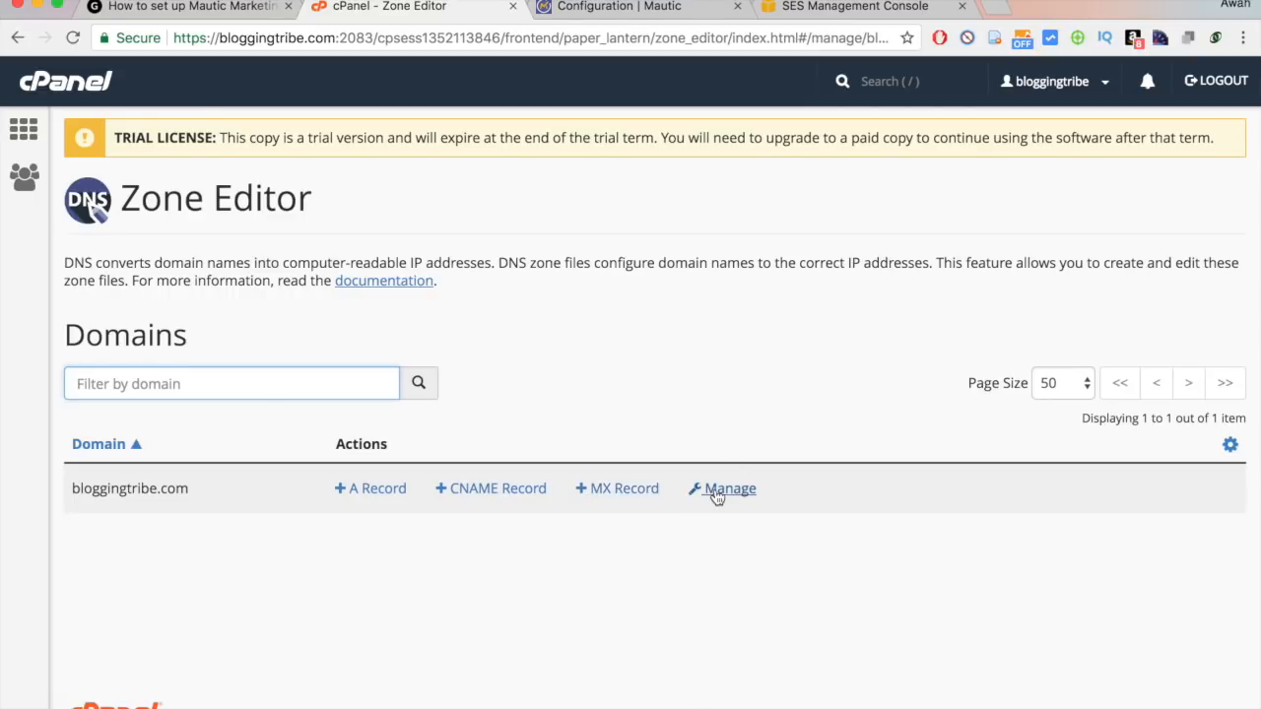
{"action": "scroll", "coordinate": [715, 495], "scroll_direction": "down", "scroll_amount": 7}
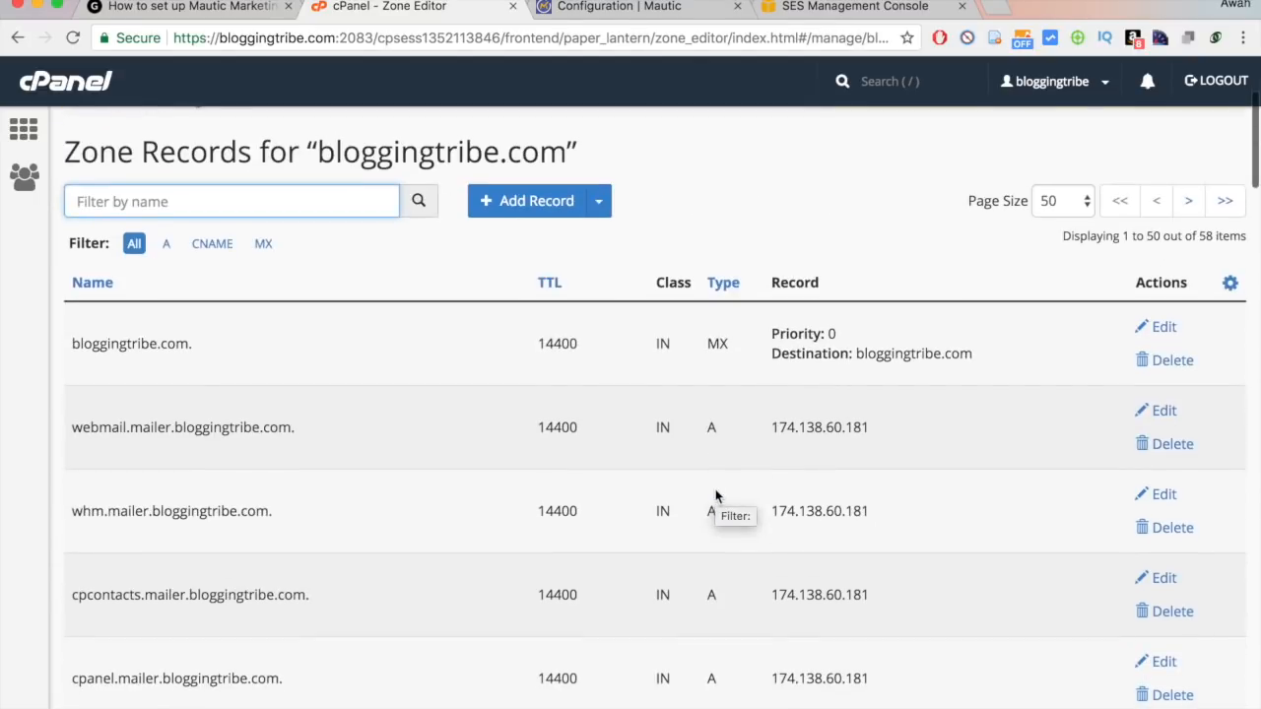
{"action": "scroll", "coordinate": [715, 495], "scroll_direction": "down", "scroll_amount": 10}
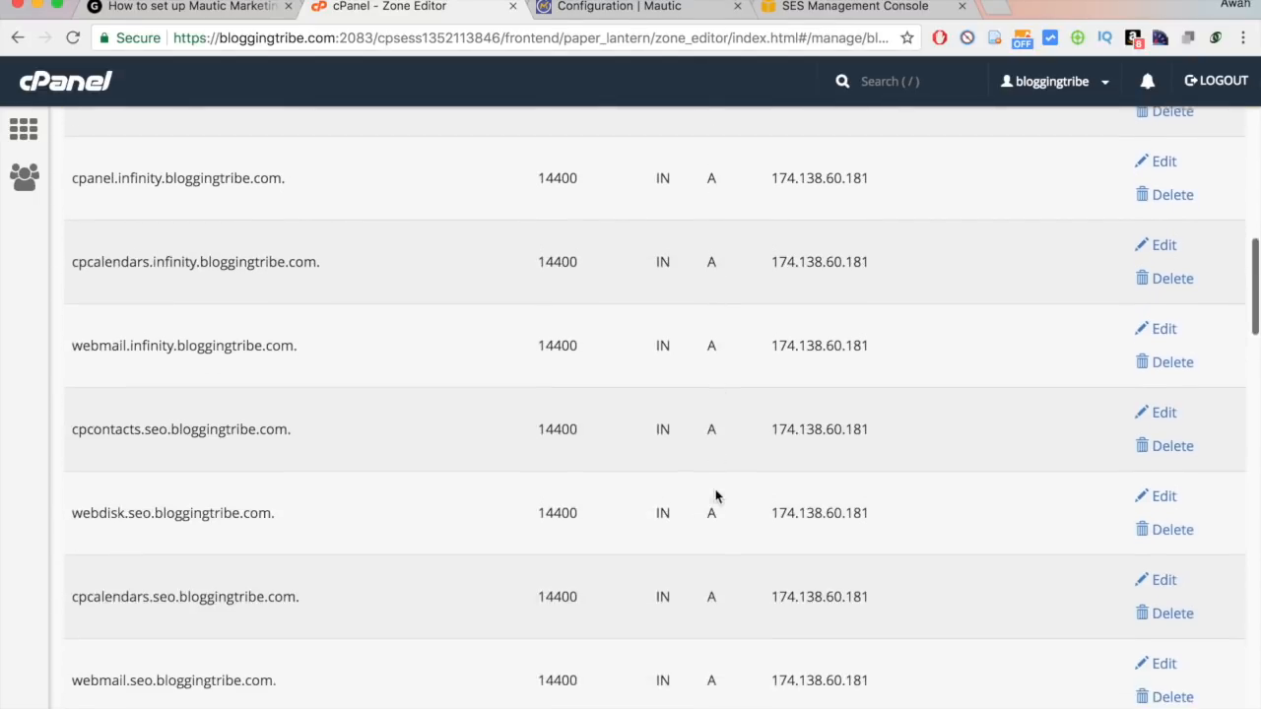
{"action": "scroll", "coordinate": [715, 496], "scroll_direction": "down", "scroll_amount": 5}
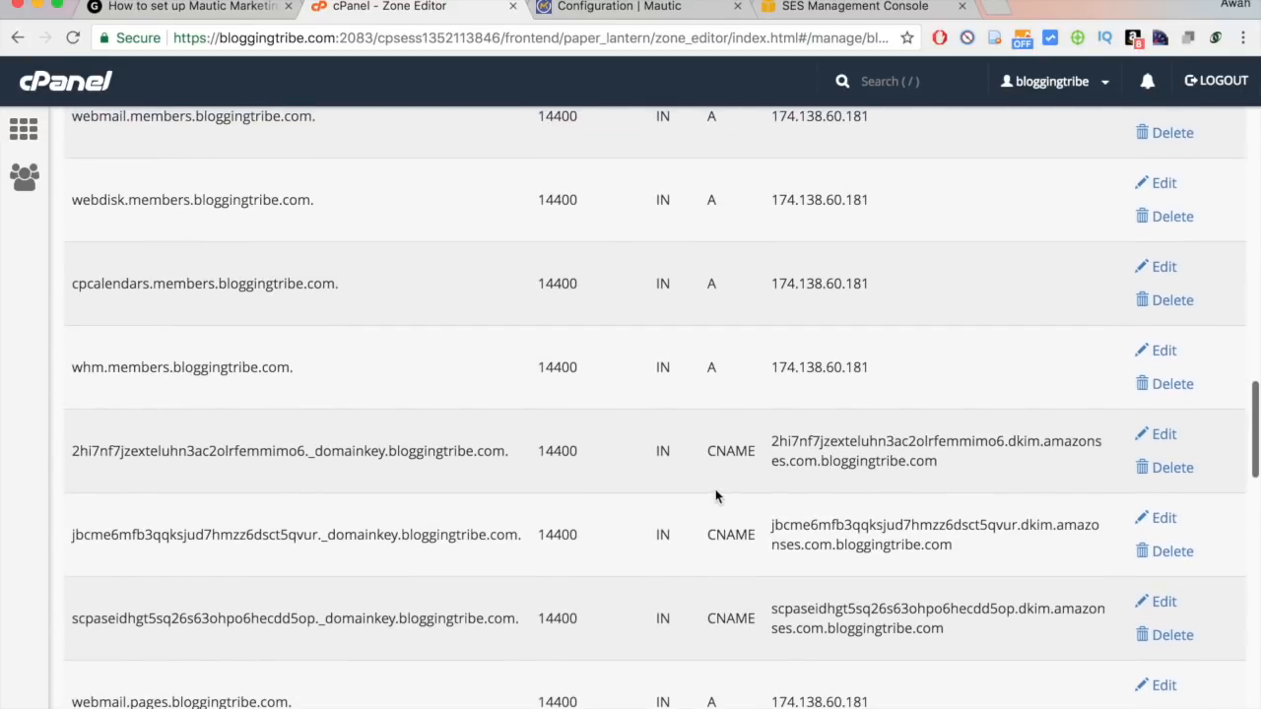
{"action": "scroll", "coordinate": [376, 493], "scroll_direction": "down", "scroll_amount": 4}
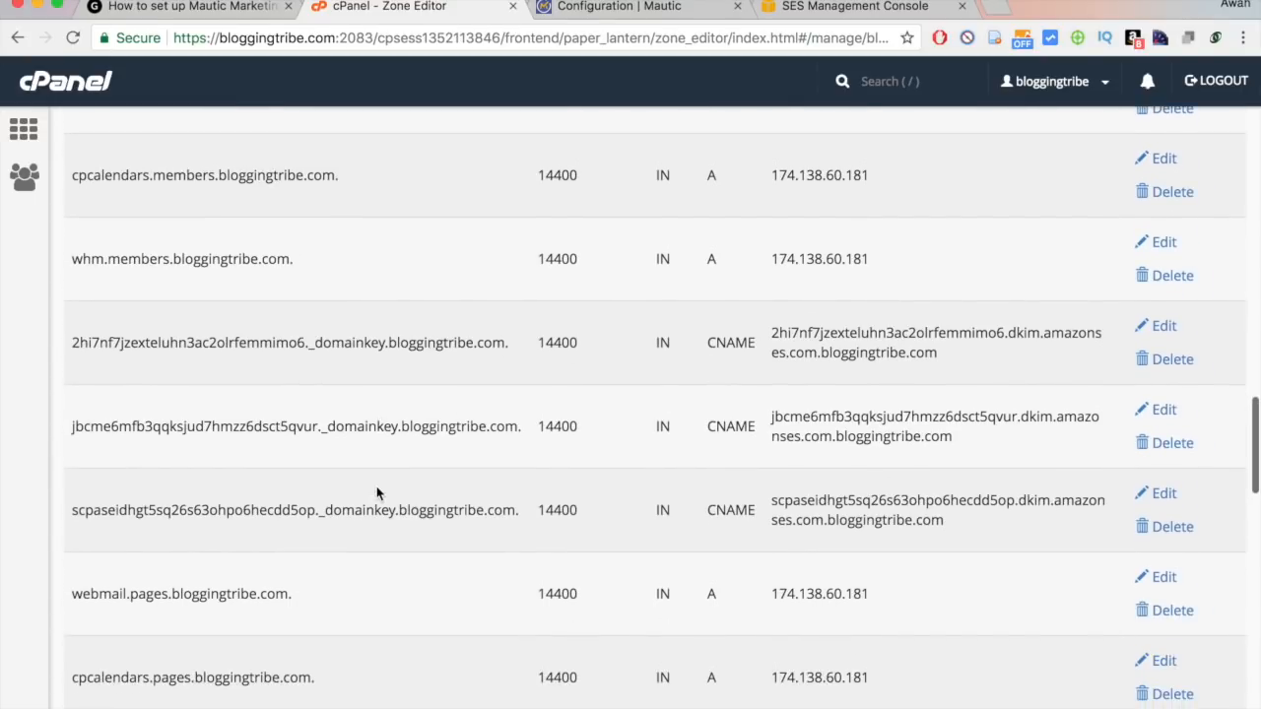
{"action": "scroll", "coordinate": [377, 492], "scroll_direction": "down", "scroll_amount": 9}
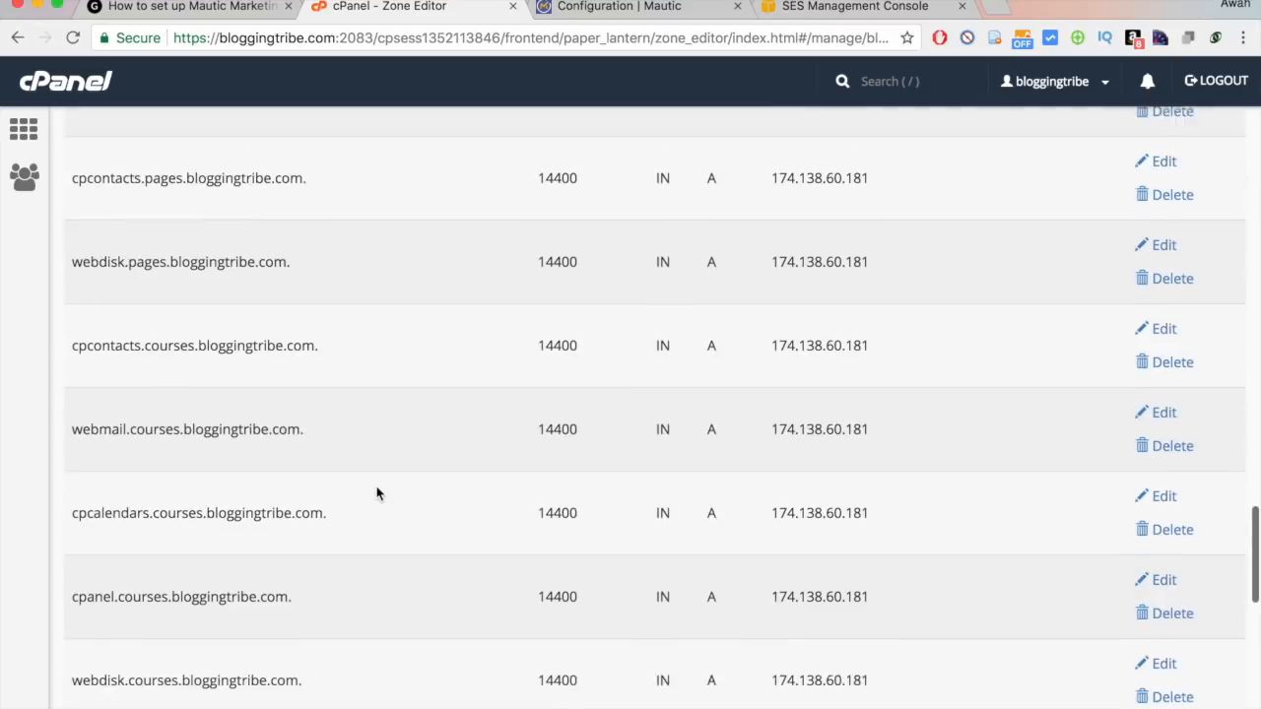
{"action": "scroll", "coordinate": [376, 492], "scroll_direction": "down", "scroll_amount": 7}
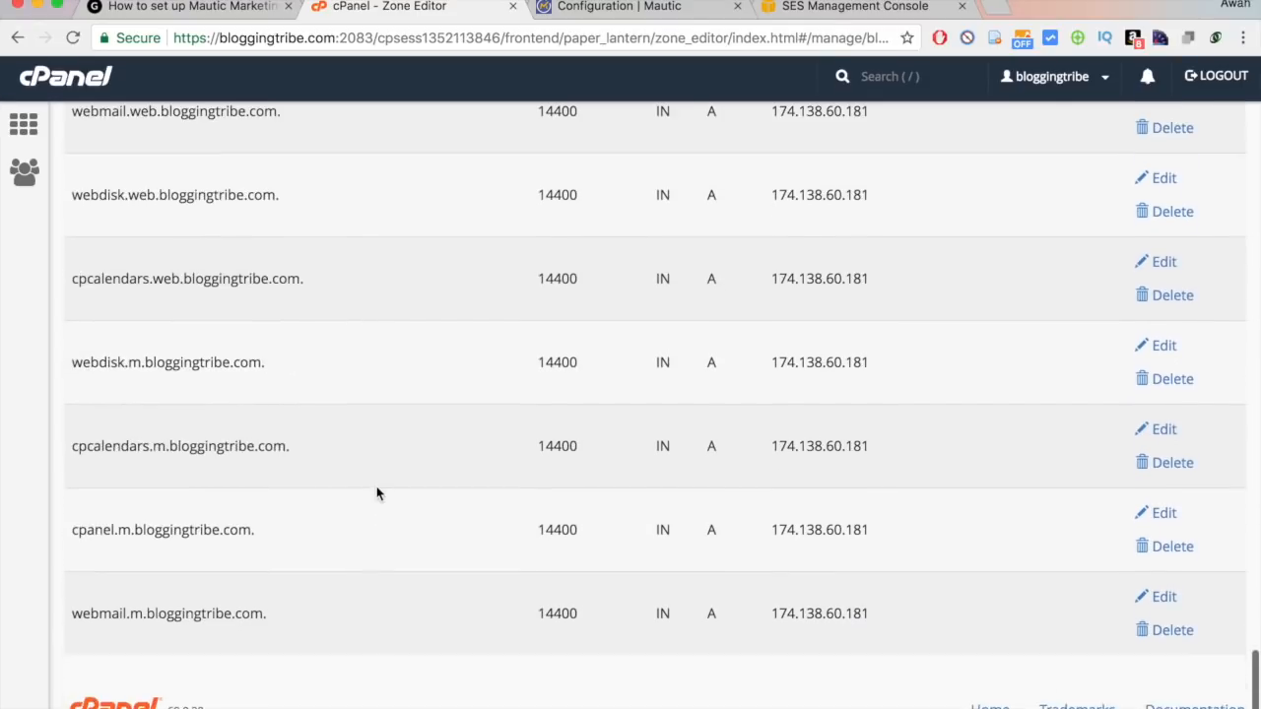
{"action": "scroll", "coordinate": [376, 493], "scroll_direction": "up", "scroll_amount": 2}
{"action": "scroll", "coordinate": [376, 492], "scroll_direction": "up", "scroll_amount": 4}
Find 'amazon' in the Zone Editor and inspect the first _domainkey CNAME record's name and value.
{"action": "key", "text": "super+f"}
{"action": "type", "text": "amazon"}
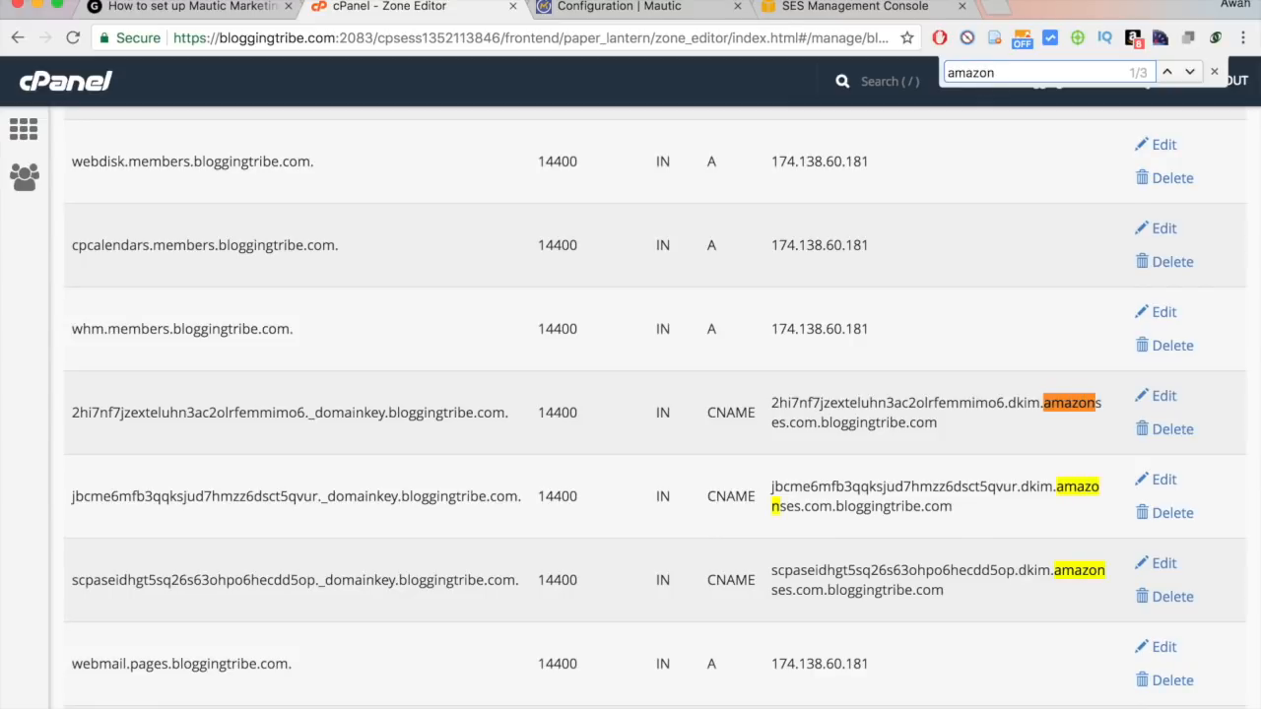
{"action": "left_click_drag", "start_coordinate": [108, 412], "coordinate": [72, 411]}
{"action": "left_click_drag", "start_coordinate": [386, 411], "coordinate": [59, 412]}
{"action": "left_click", "coordinate": [165, 427]}
{"action": "left_click_drag", "start_coordinate": [384, 412], "coordinate": [112, 414]}
{"action": "left_click", "coordinate": [112, 413]}
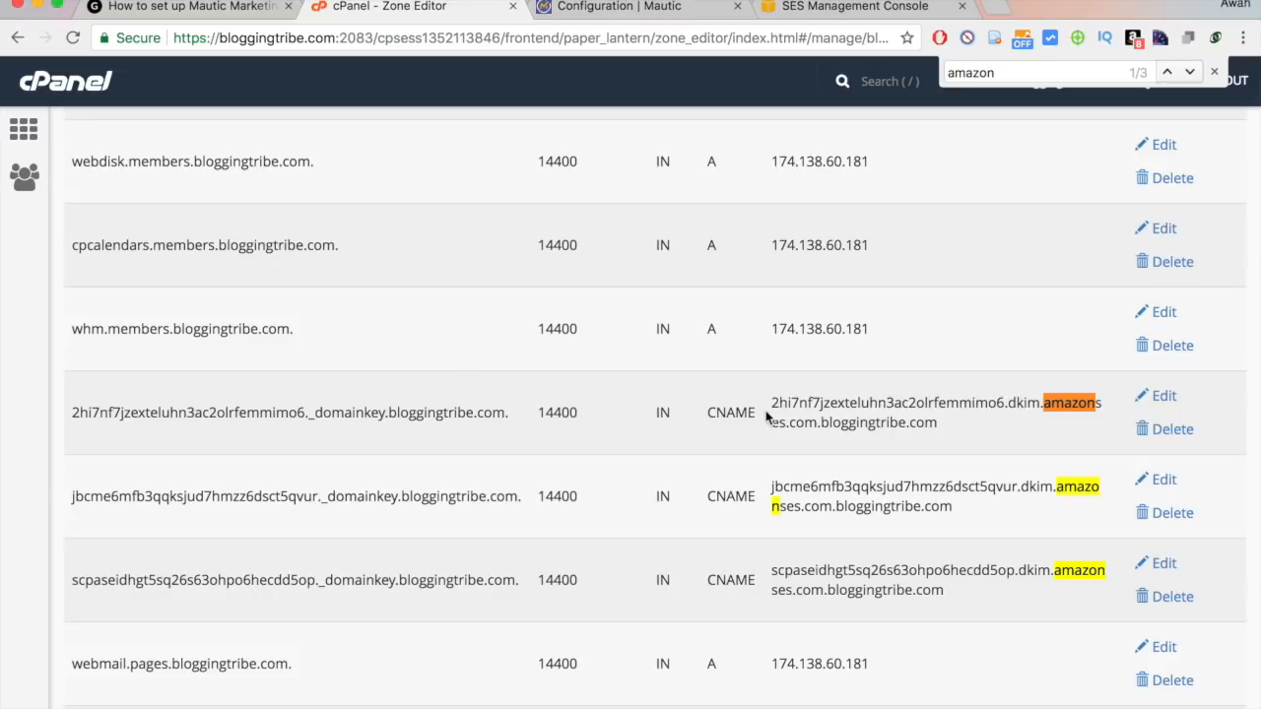
{"action": "left_click_drag", "start_coordinate": [770, 404], "coordinate": [996, 424]}
{"action": "left_click", "coordinate": [1001, 431]}
Step through the matches for 'amazon', 'ses' and '_ses' to confirm all three DKIM records.
{"action": "left_click", "coordinate": [1021, 70]}
{"action": "key", "text": "Return"}
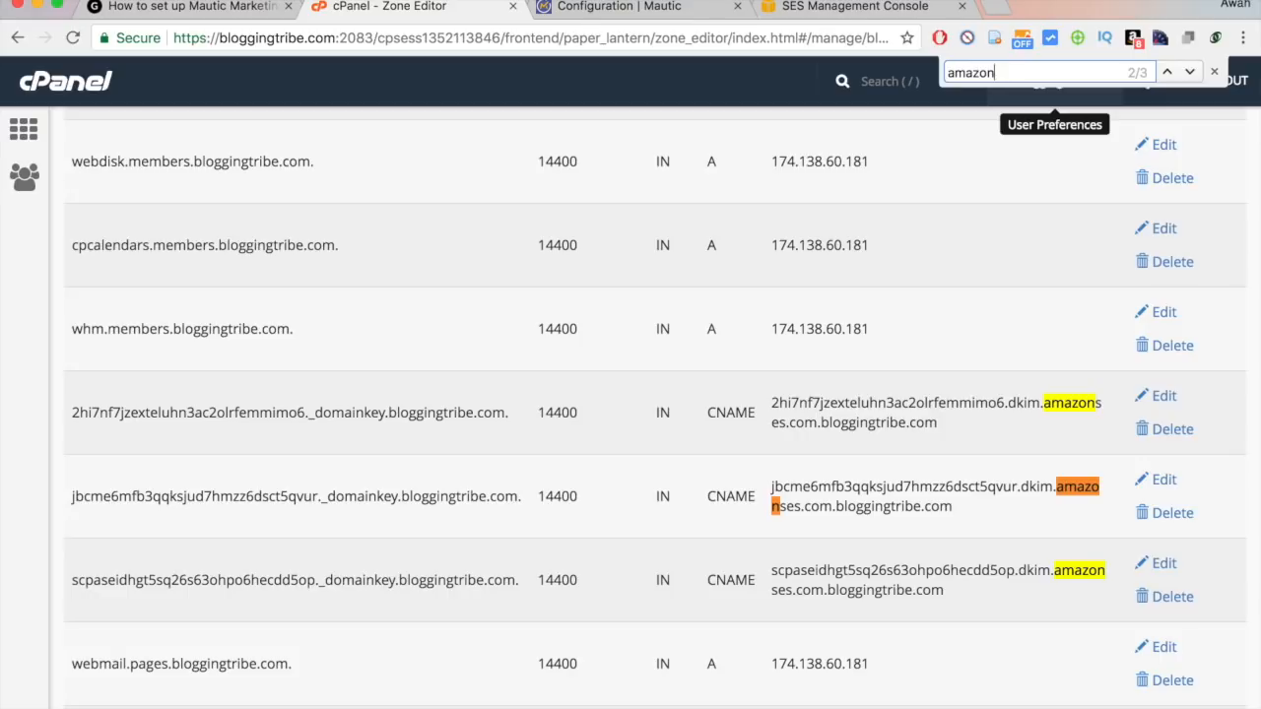
{"action": "key", "text": "Return"}
{"action": "key", "text": "Return"}
{"action": "key", "text": "Return"}
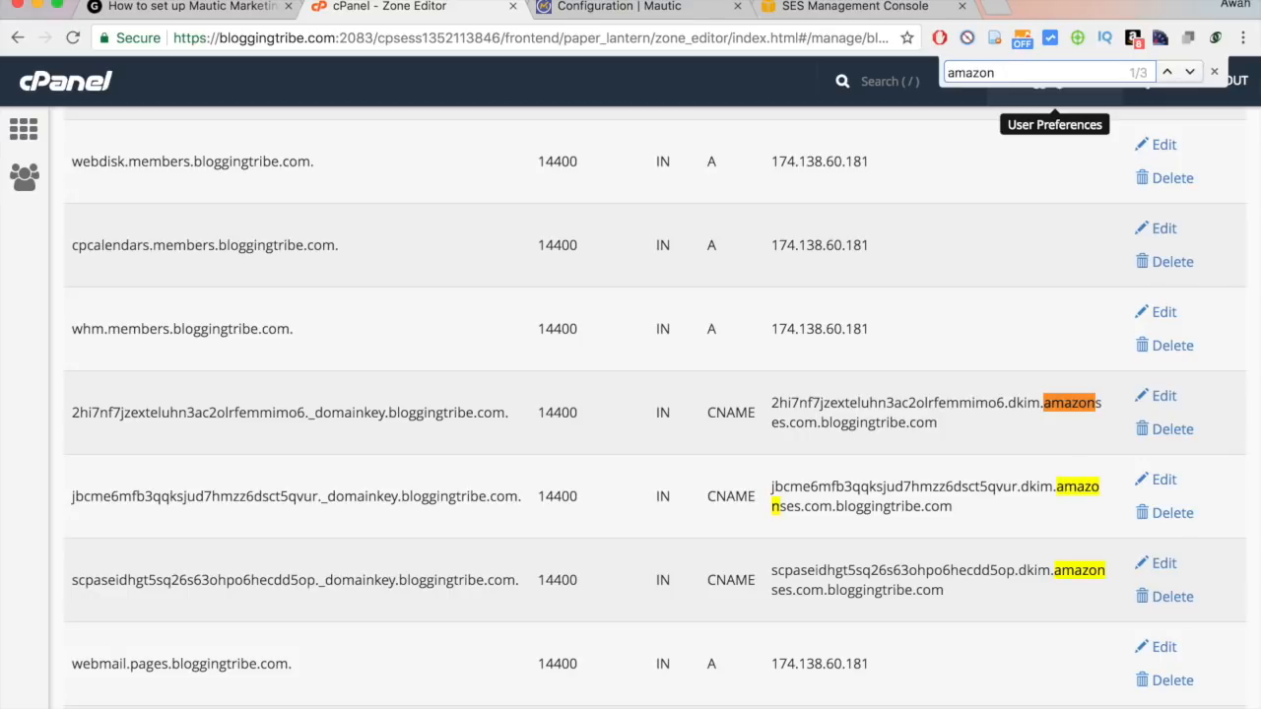
{"action": "key", "text": "ctrl+a"}
{"action": "type", "text": "ses"}
{"action": "key", "text": "Return"}
{"action": "key", "text": "Return"}
{"action": "key", "text": "Return"}
{"action": "key", "text": "Return"}
{"action": "key", "text": "Return"}
{"action": "key", "text": "Return"}
{"action": "key", "text": "Return"}
{"action": "key", "text": "Return"}
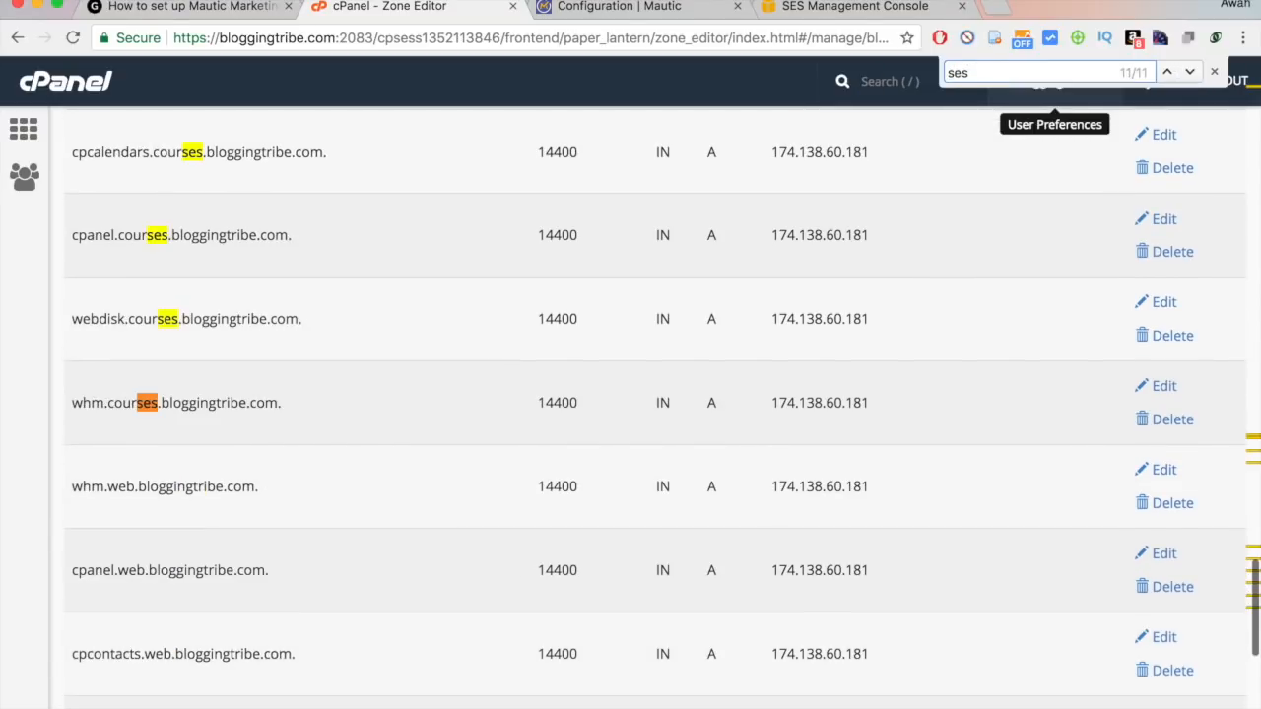
{"action": "key", "text": "Return"}
{"action": "key", "text": "Return"}
{"action": "key", "text": "Return"}
{"action": "key", "text": "Return"}
{"action": "key", "text": "Return"}
{"action": "key", "text": "Return"}
{"action": "key", "text": "Return"}
{"action": "key", "text": "Return"}
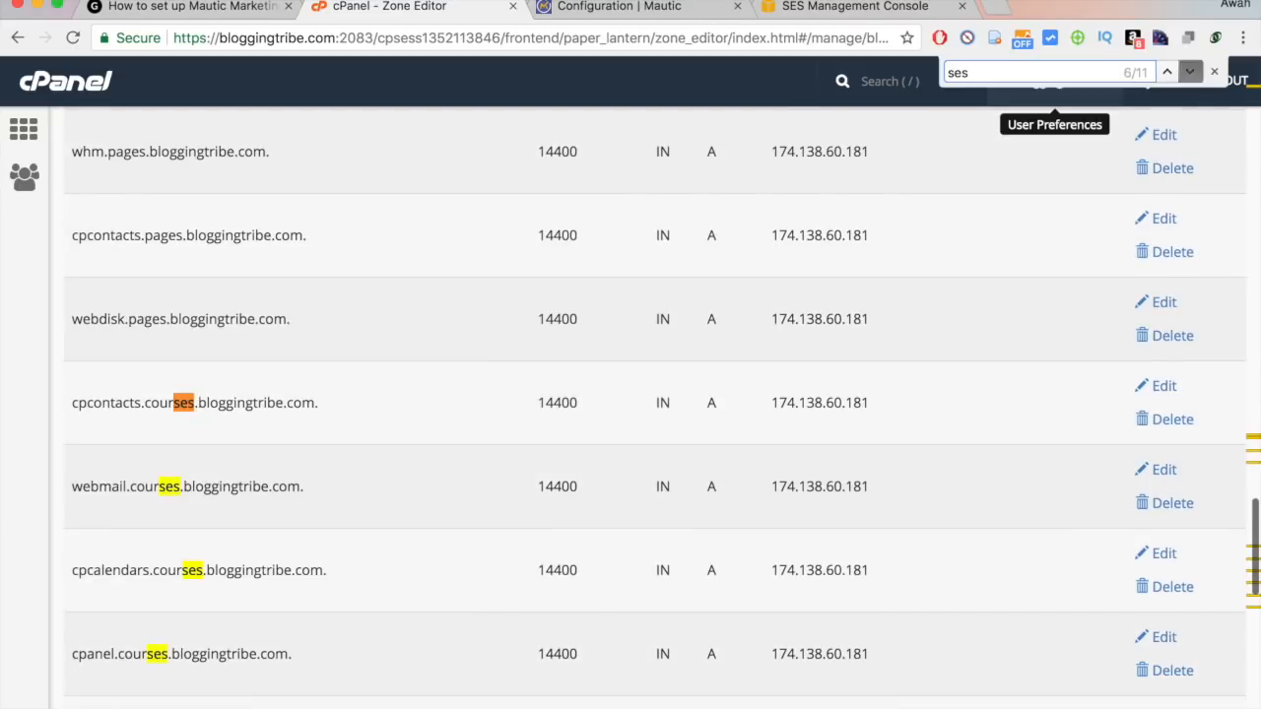
{"action": "key", "text": "ctrl+a"}
{"action": "type", "text": "_"}
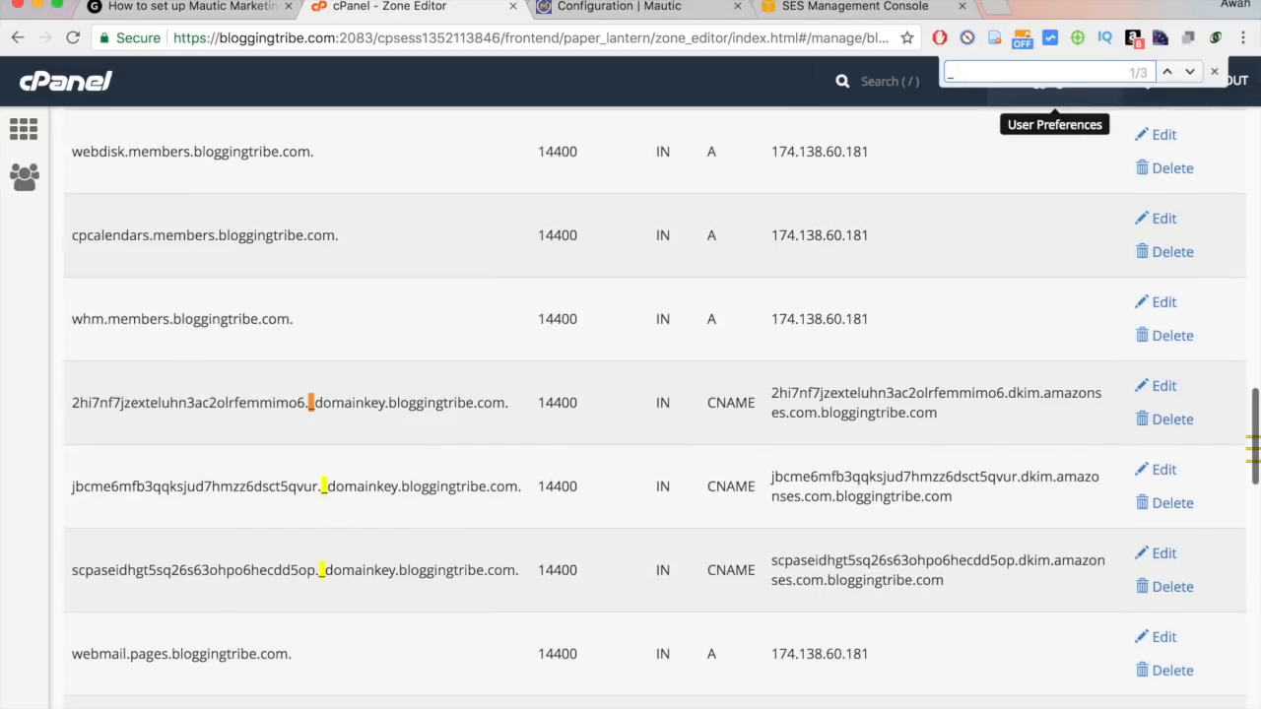
{"action": "type", "text": "ses"}
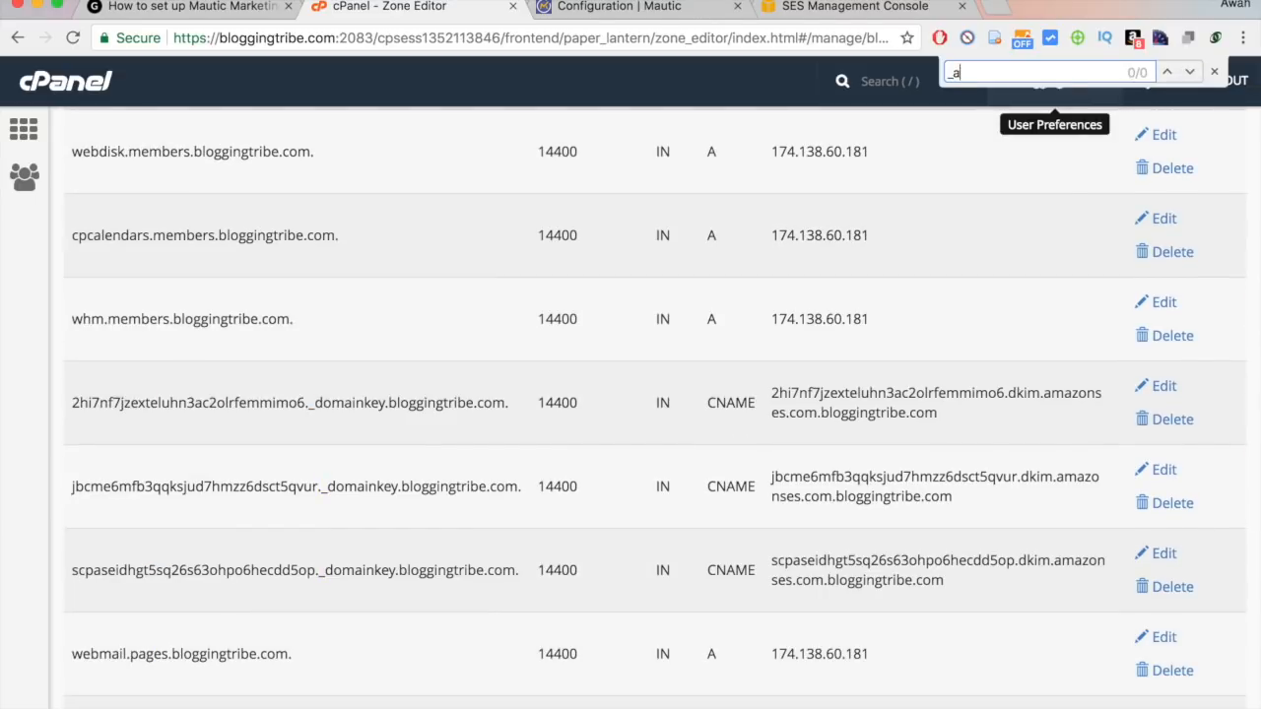
{"action": "key", "text": "BackSpace"}
{"action": "type", "text": "ama"}
{"action": "key", "text": "BackSpace"}
{"action": "key", "text": "BackSpace"}
{"action": "key", "text": "BackSpace"}
{"action": "key", "text": "BackSpace"}
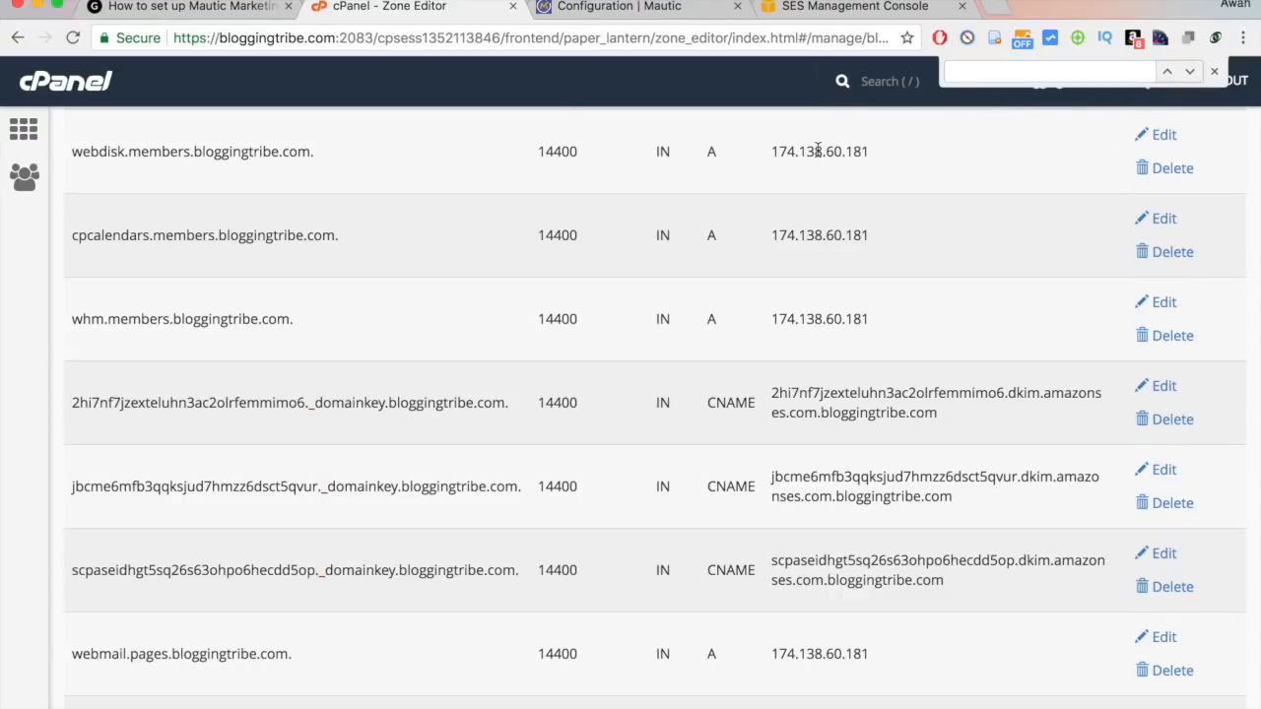
Scroll back to the top and switch to the Amazon SES console tab.
{"action": "scroll", "coordinate": [817, 155], "scroll_direction": "up", "scroll_amount": 2}
{"action": "scroll", "coordinate": [818, 156], "scroll_direction": "up", "scroll_amount": 3}
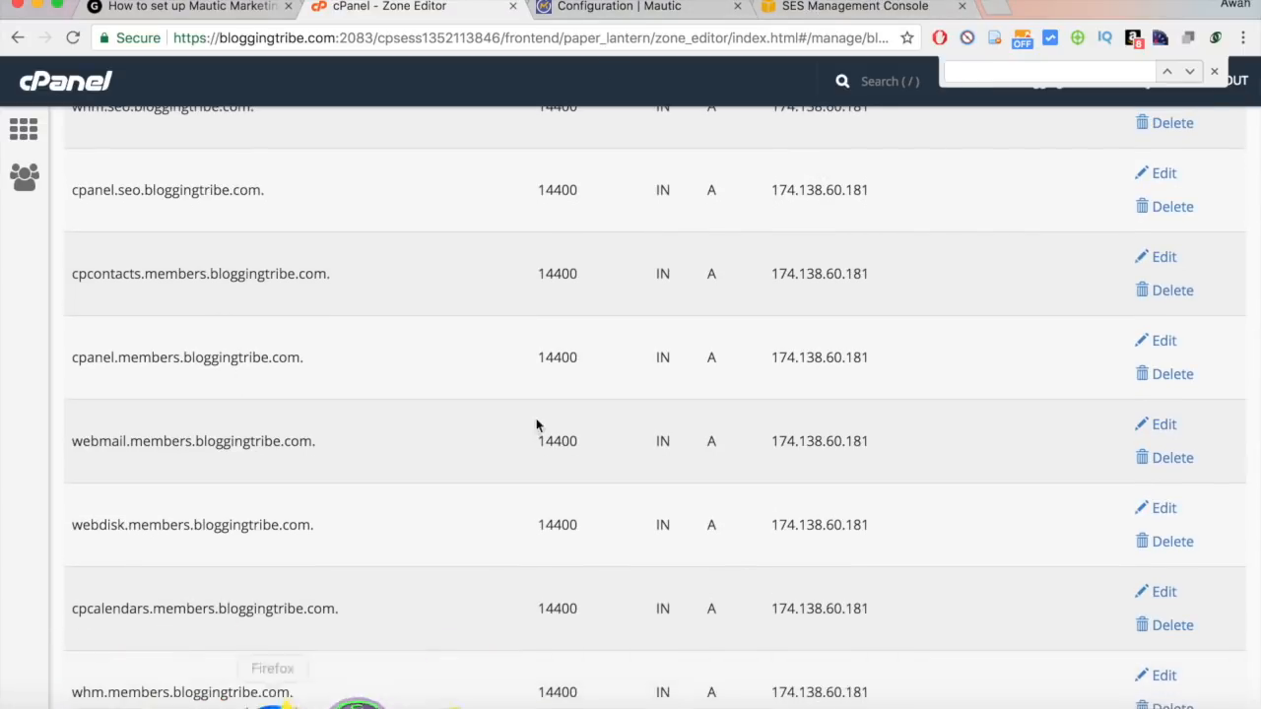
{"action": "scroll", "coordinate": [464, 549], "scroll_direction": "up", "scroll_amount": 10}
{"action": "left_click", "coordinate": [817, 7]}
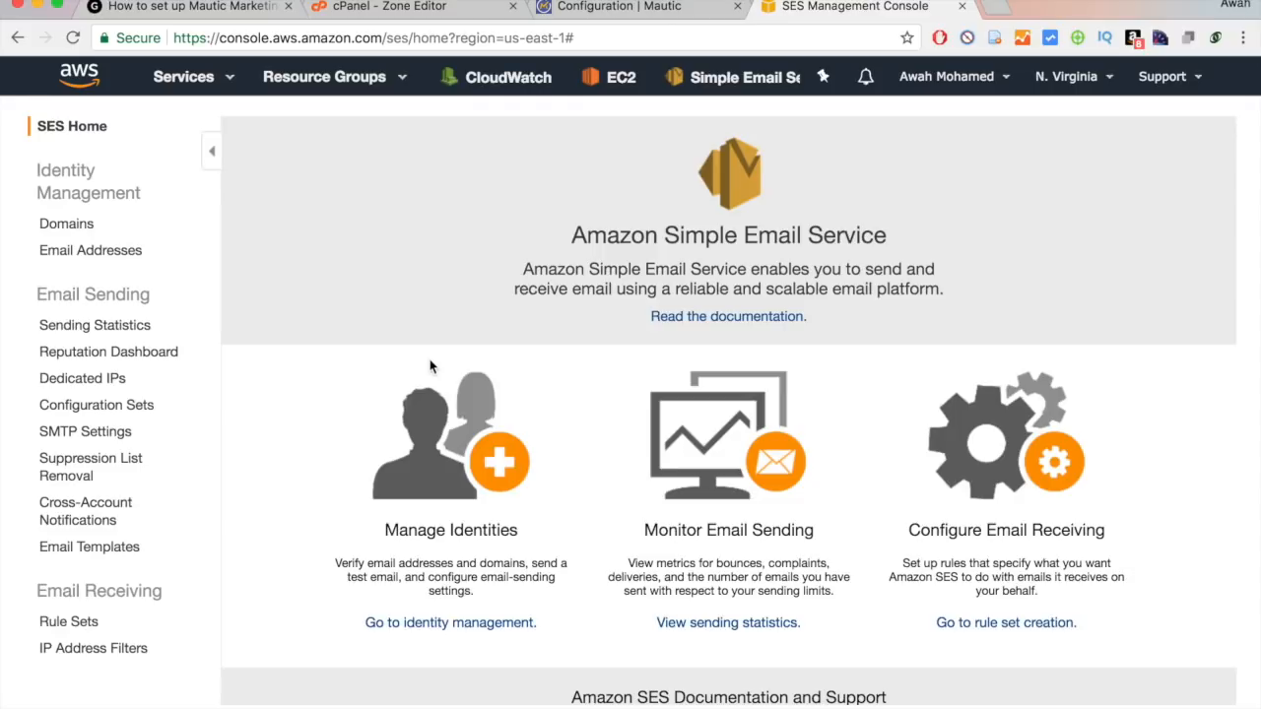
Check SES SMTP Settings for server email-smtp.us-east-1.amazonaws.com, ports and TLS, then return to Mautic's Configuration tab.
{"action": "left_click", "coordinate": [93, 434]}
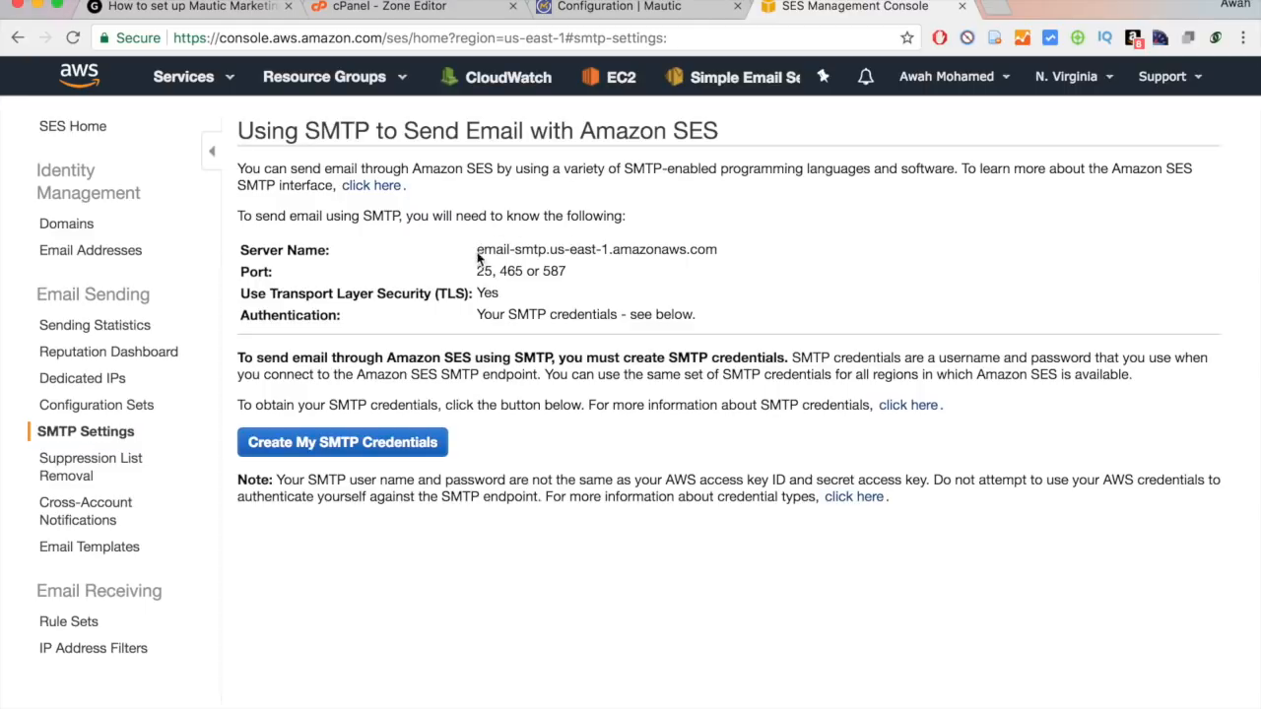
{"action": "left_click_drag", "start_coordinate": [264, 250], "coordinate": [678, 238]}
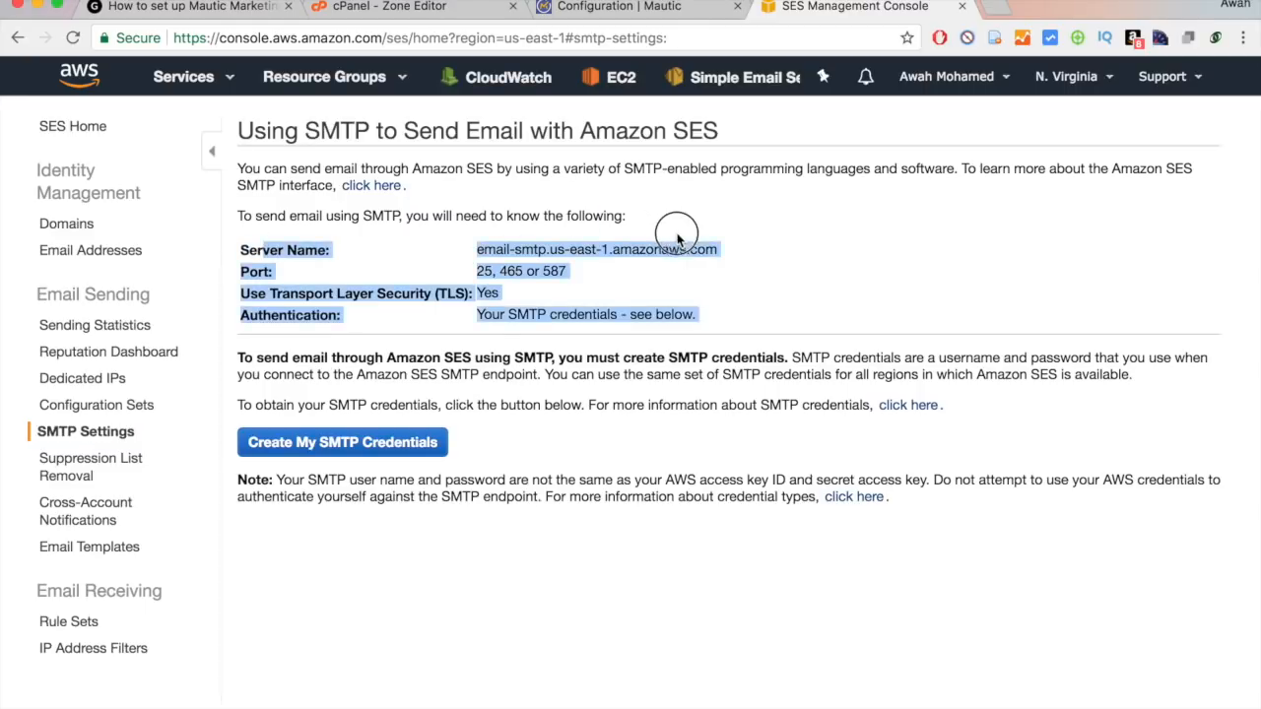
{"action": "left_click", "coordinate": [678, 238]}
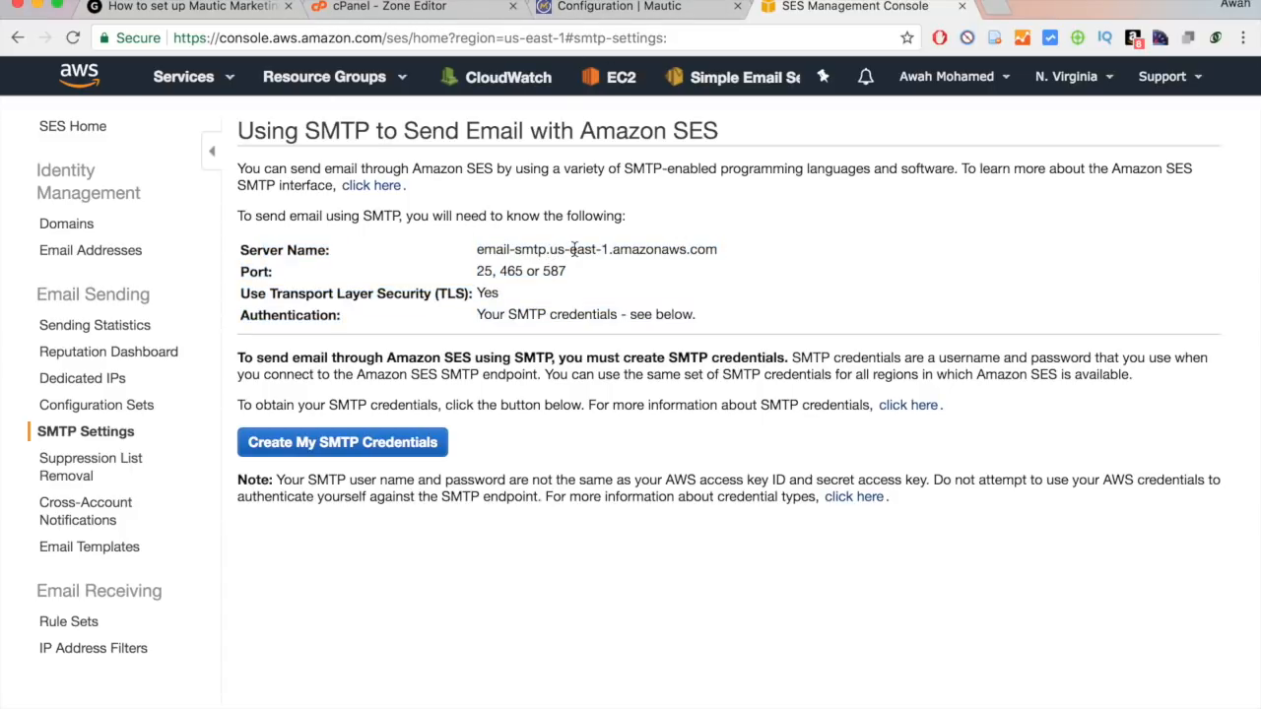
{"action": "left_click", "coordinate": [592, 11]}
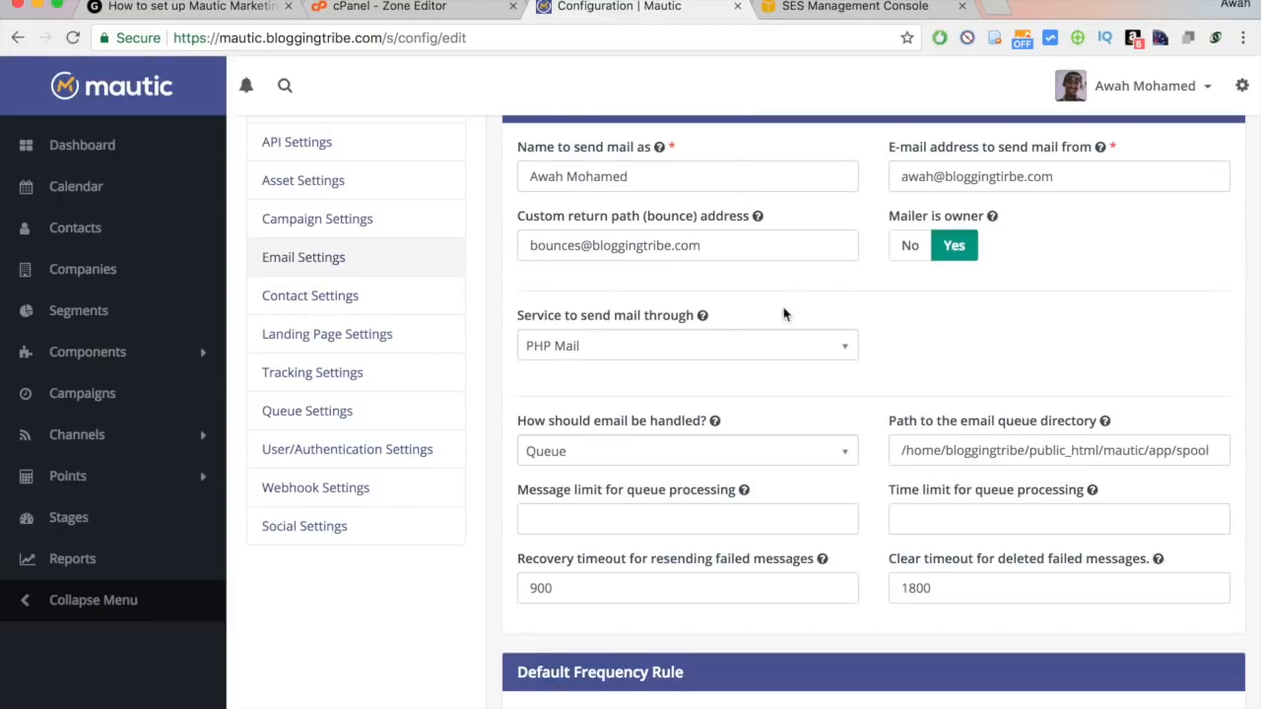
Select Amazon SES as Mautic's mail sending service.
{"action": "left_click", "coordinate": [766, 346]}
{"action": "left_click", "coordinate": [676, 410]}
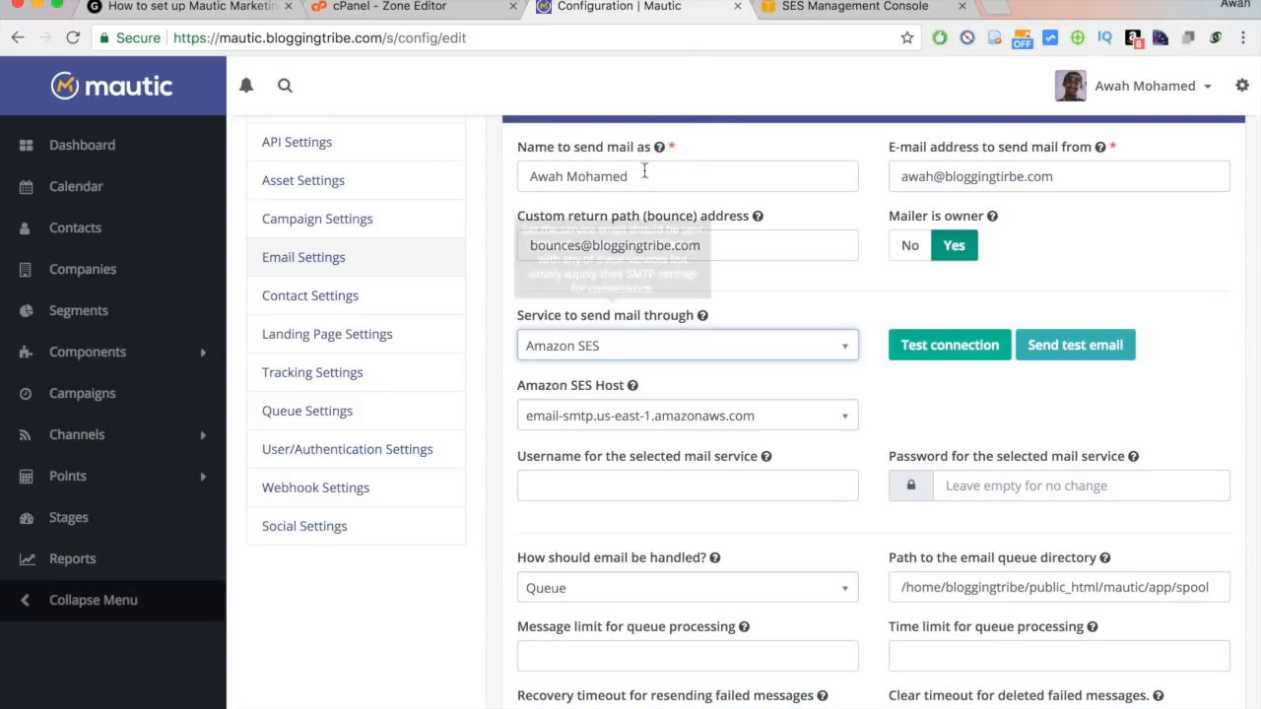
{"action": "left_click", "coordinate": [867, 22]}
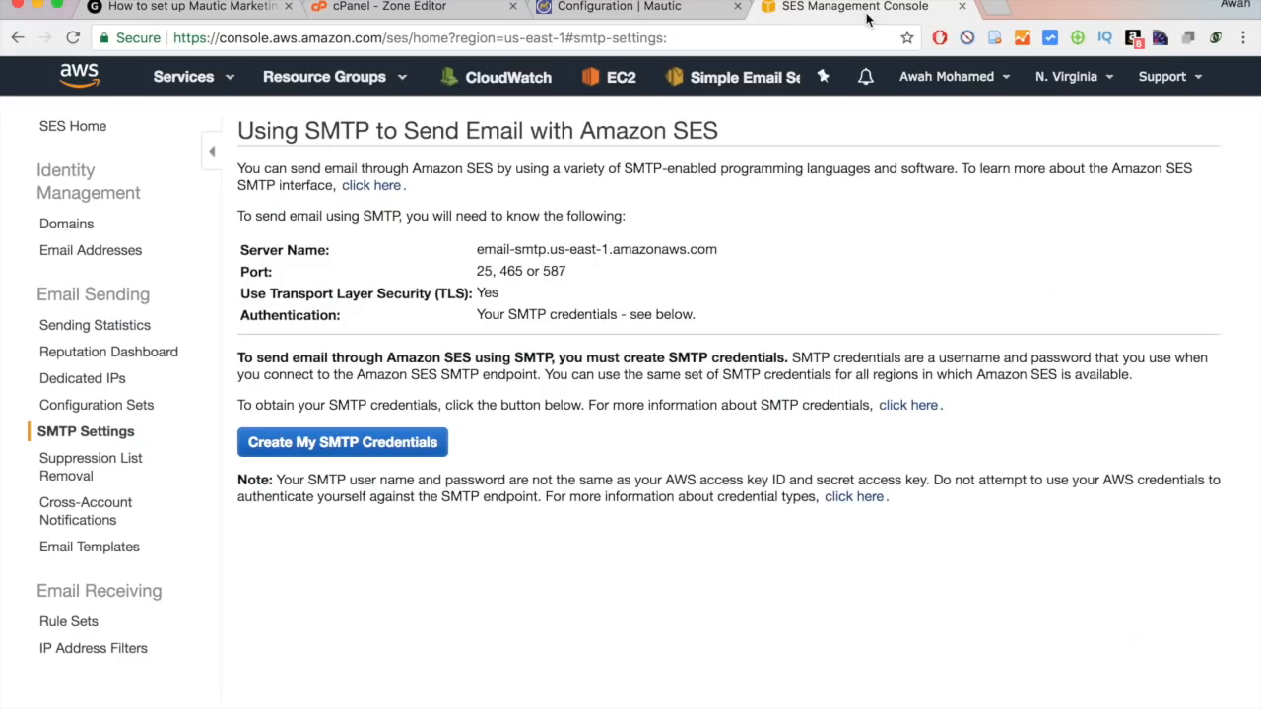
Compare the SES SMTP port details with Mautic's settings and return to the SES SMTP page.
{"action": "left_click_drag", "start_coordinate": [252, 277], "coordinate": [521, 271]}
{"action": "left_click", "coordinate": [521, 271]}
{"action": "left_click", "coordinate": [658, 14]}
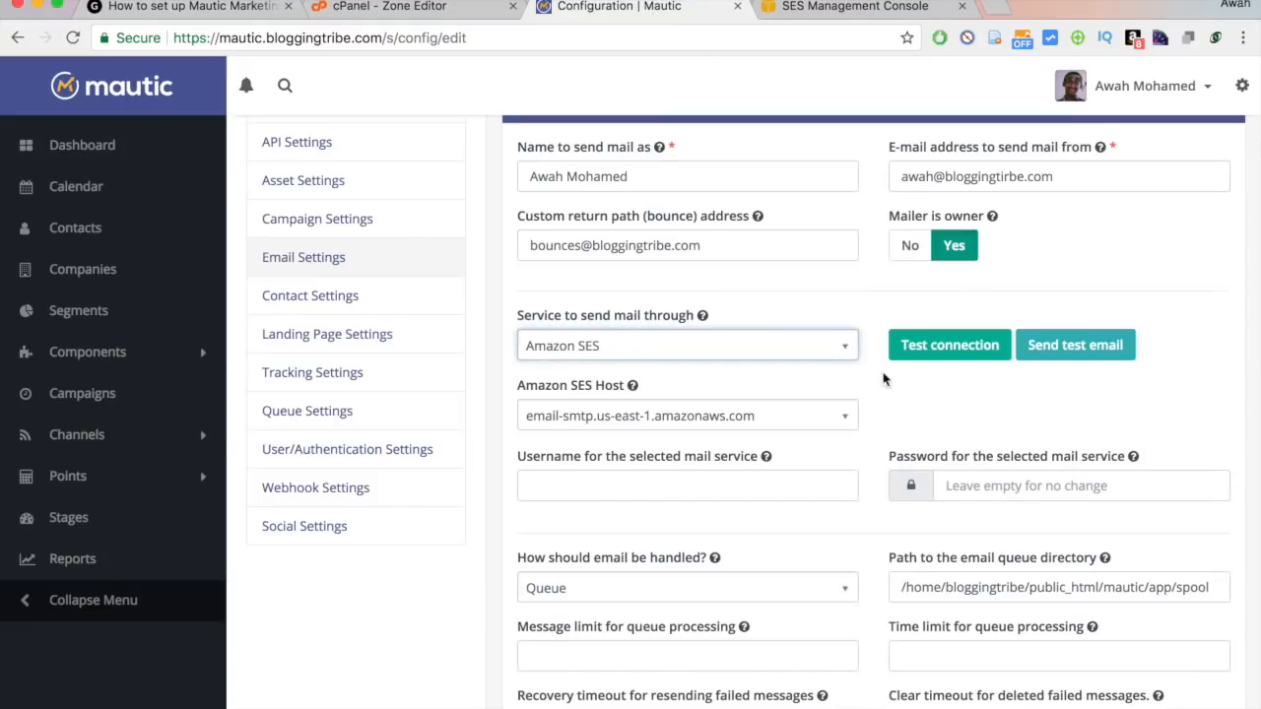
{"action": "left_click", "coordinate": [822, 8]}
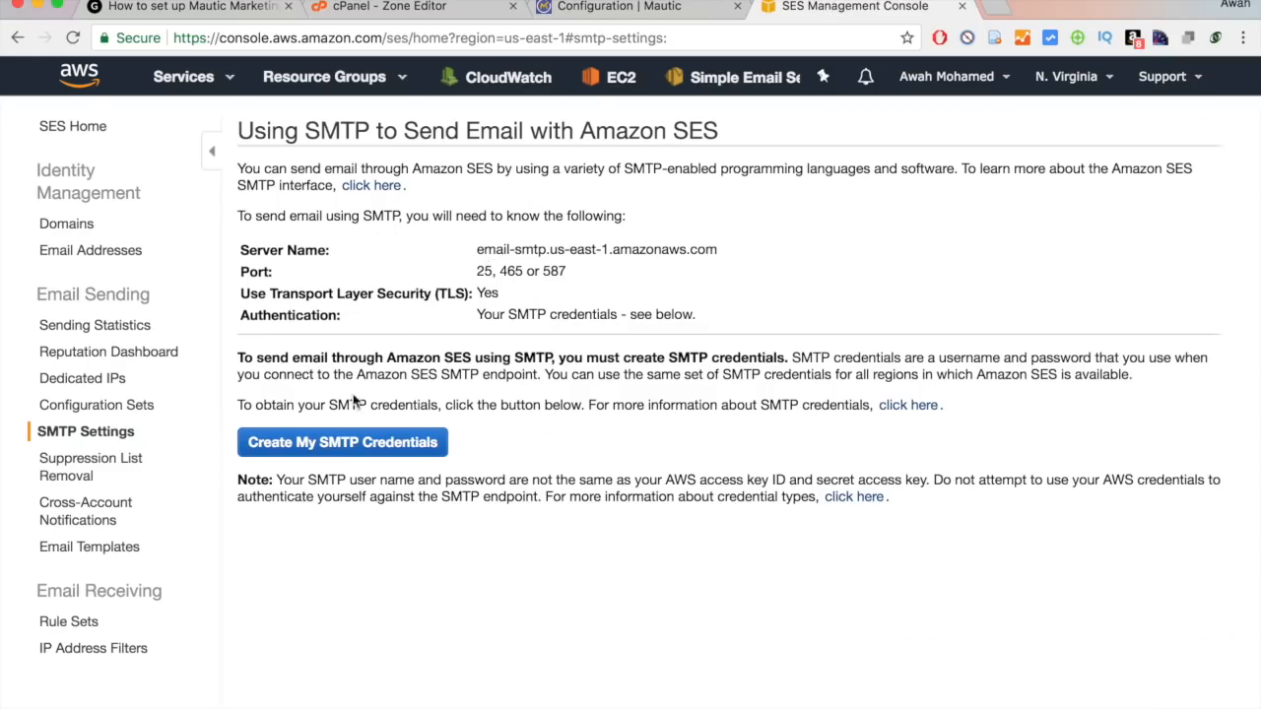
Start new SMTP credentials and name the IAM user demo_mautic_user.
{"action": "left_click", "coordinate": [343, 441]}
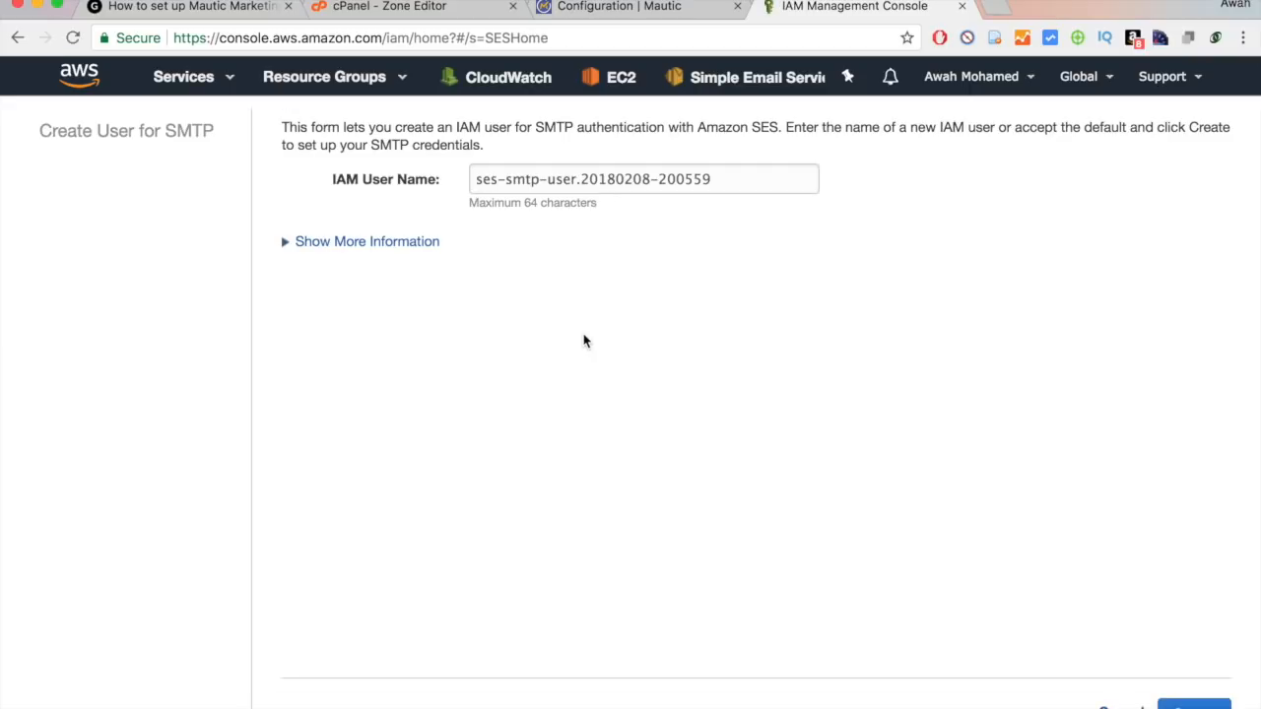
{"action": "left_click", "coordinate": [564, 183]}
{"action": "key", "text": "super+a"}
{"action": "type", "text": "demo"}
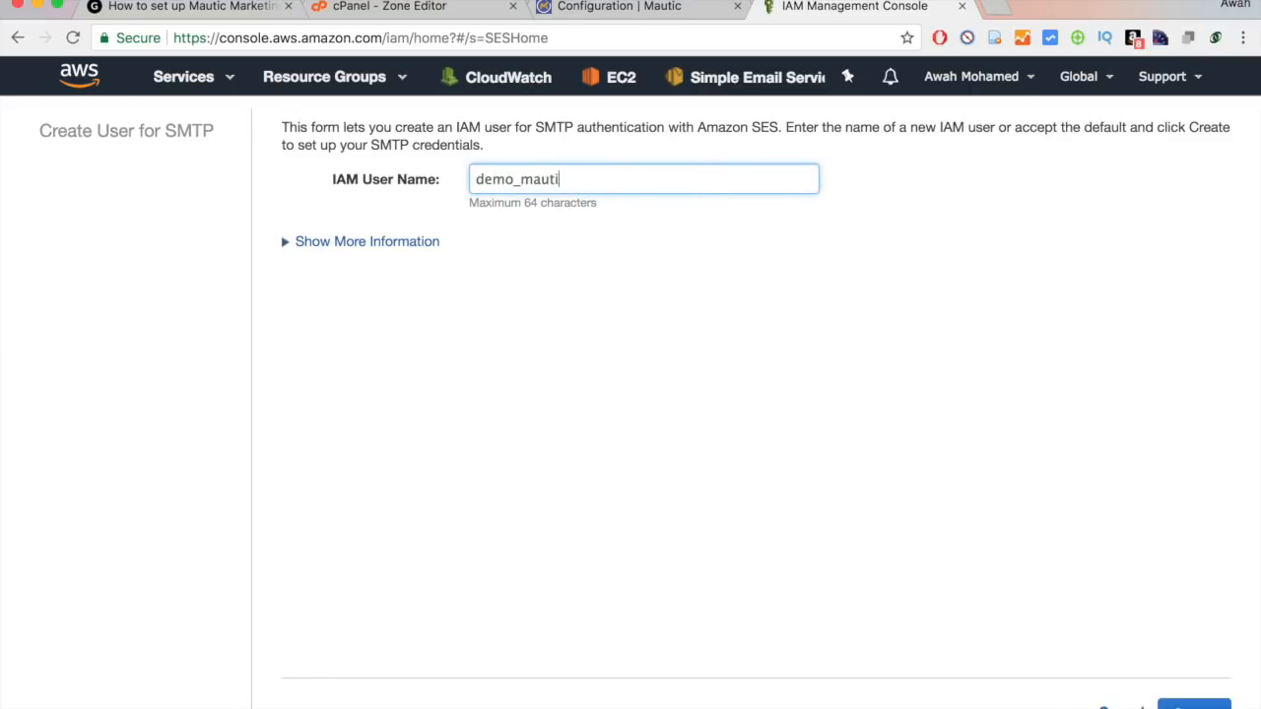
{"action": "type", "text": "_mautic_user"}
{"action": "key", "text": "super+a"}
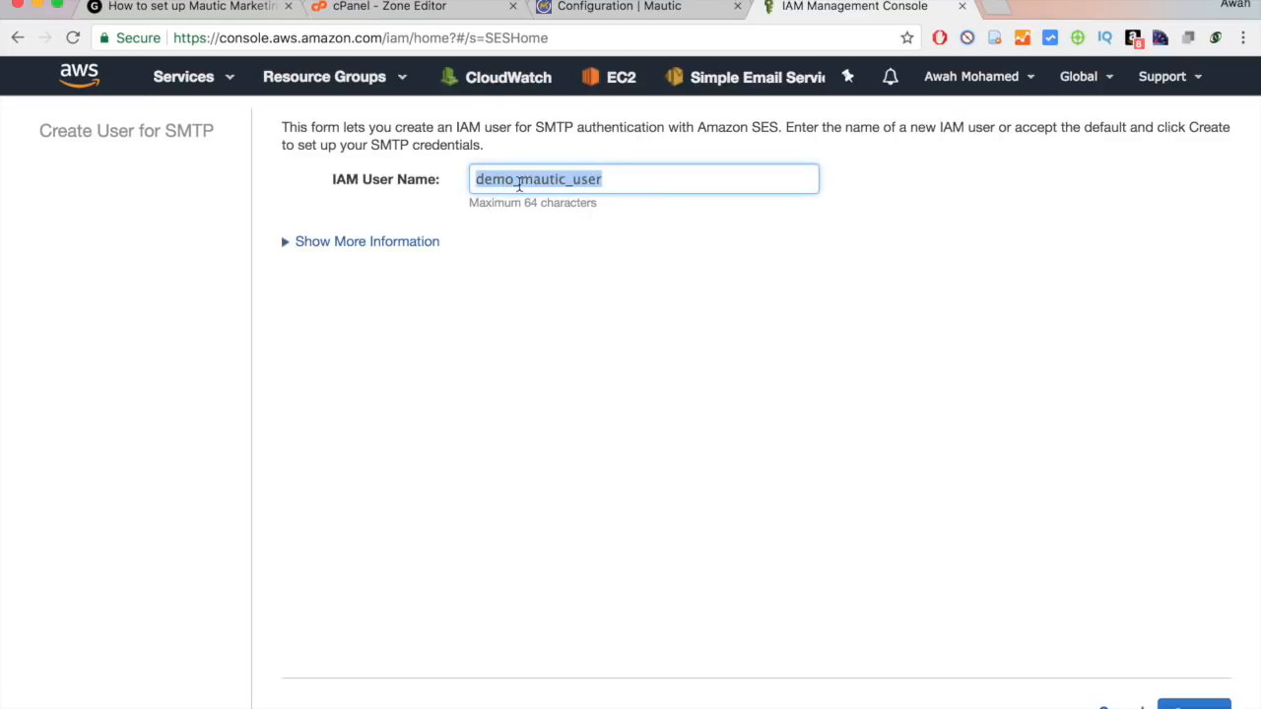
{"action": "left_click", "coordinate": [554, 239]}
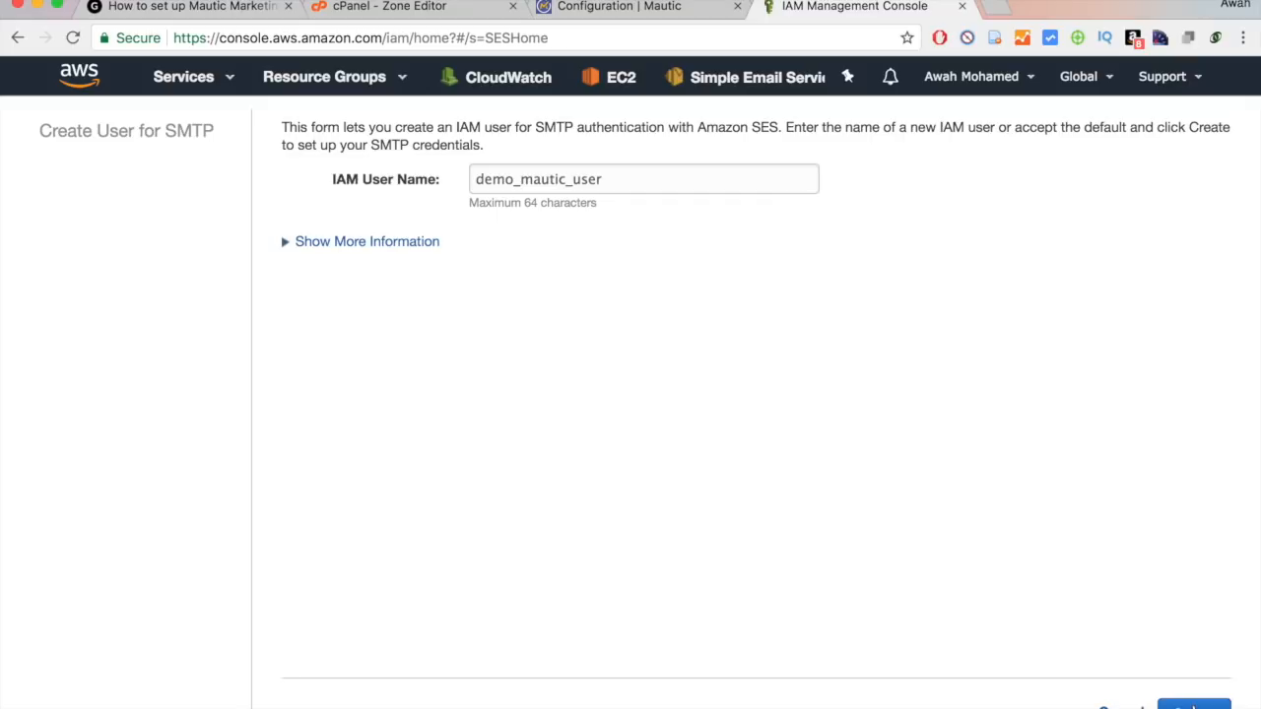
Create the SMTP user and reveal its SMTP username and password.
{"action": "left_click", "coordinate": [1194, 705]}
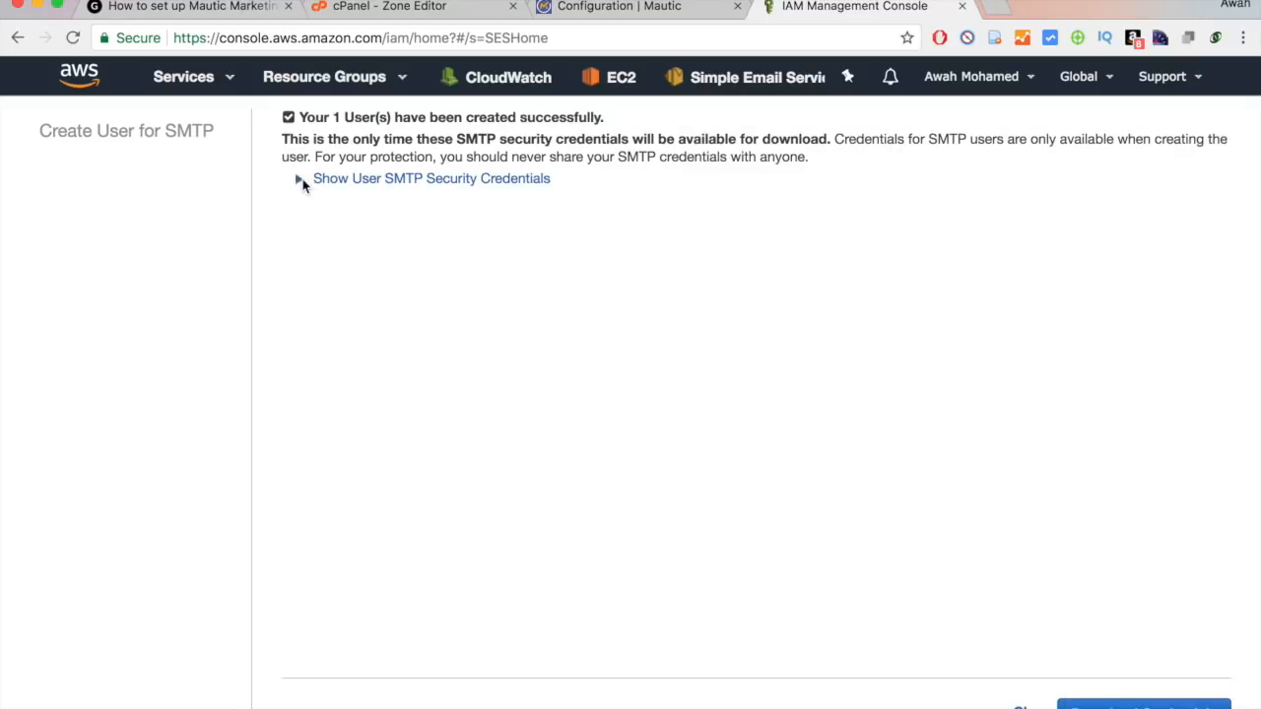
{"action": "left_click", "coordinate": [301, 184]}
{"action": "double_click", "coordinate": [540, 248]}
{"action": "key", "text": "super+c"}
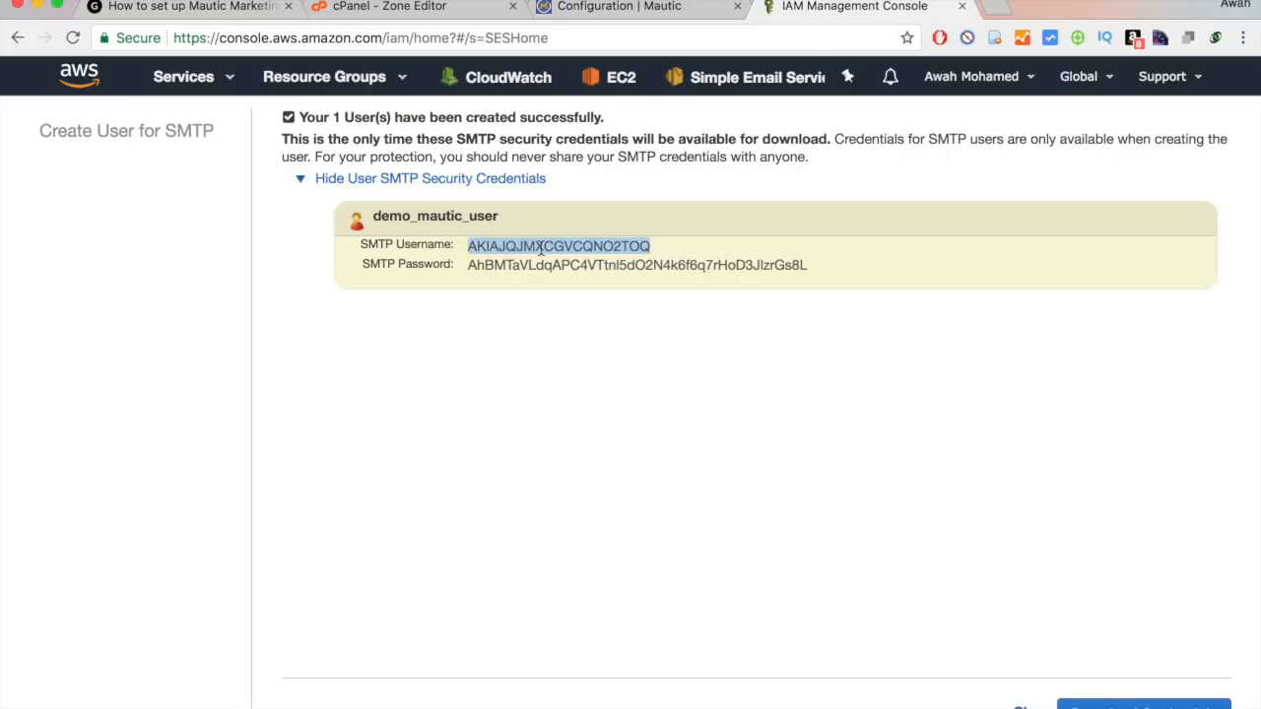
Paste the new SMTP username into Mautic's Amazon SES username field.
{"action": "left_click", "coordinate": [676, 6]}
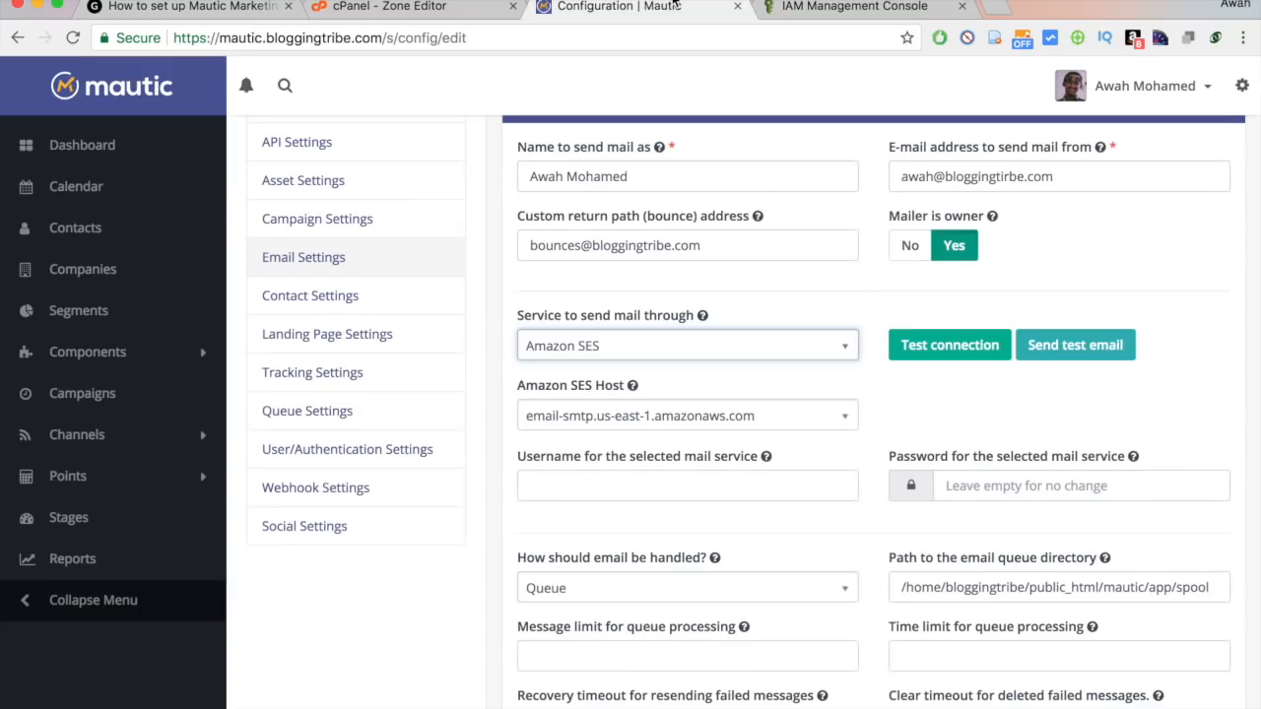
{"action": "left_click", "coordinate": [643, 486]}
{"action": "key", "text": "super+v"}
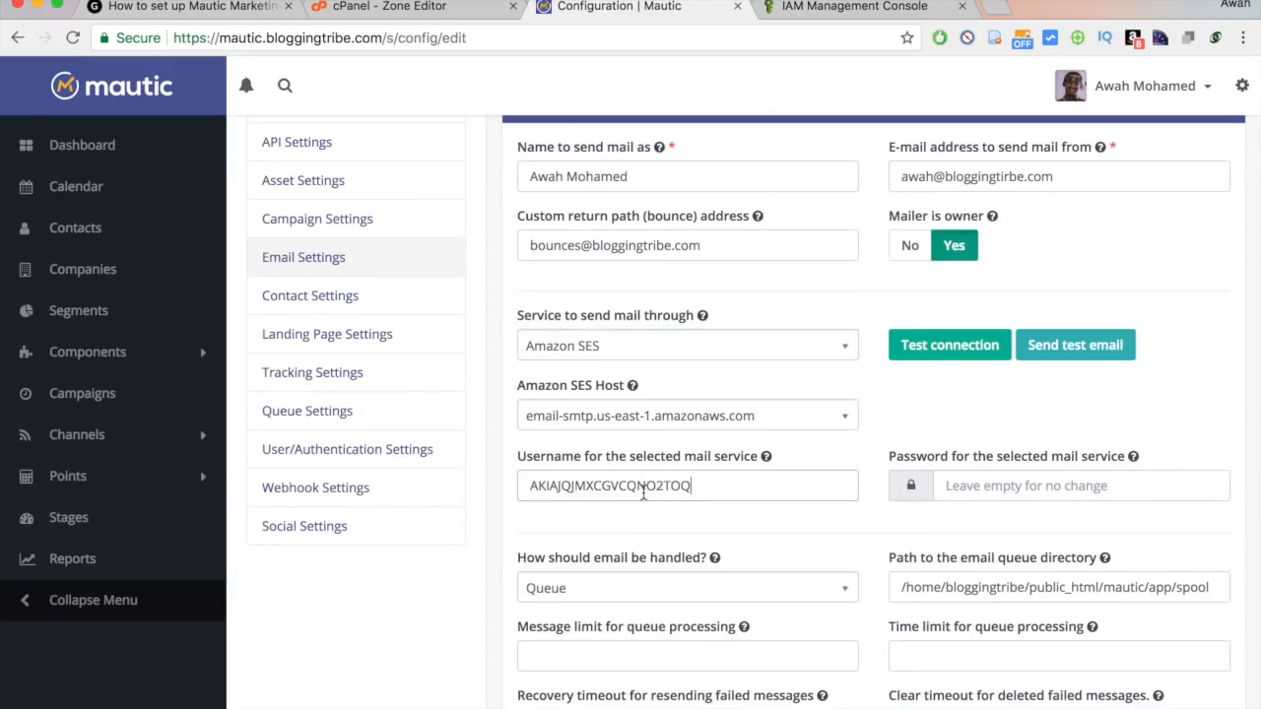
Copy the SMTP password from AWS into Mautic's Amazon SES password field.
{"action": "left_click", "coordinate": [867, 7]}
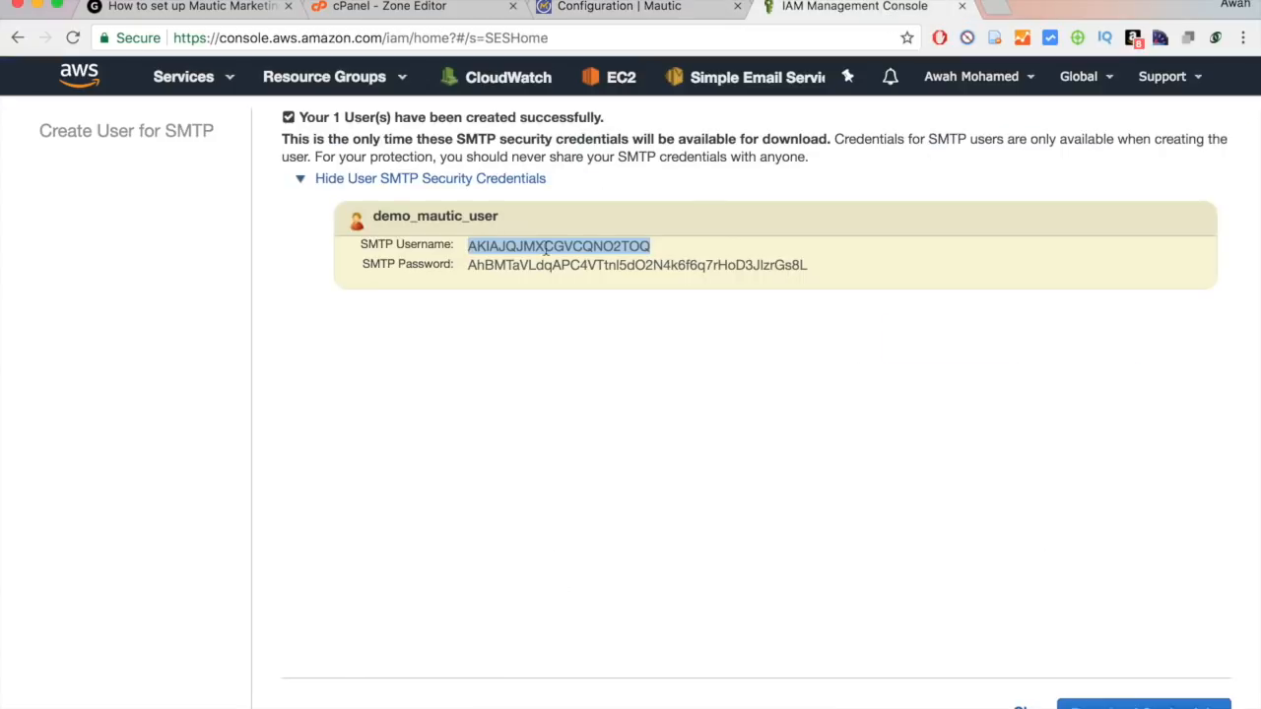
{"action": "left_click_drag", "start_coordinate": [470, 266], "coordinate": [835, 265]}
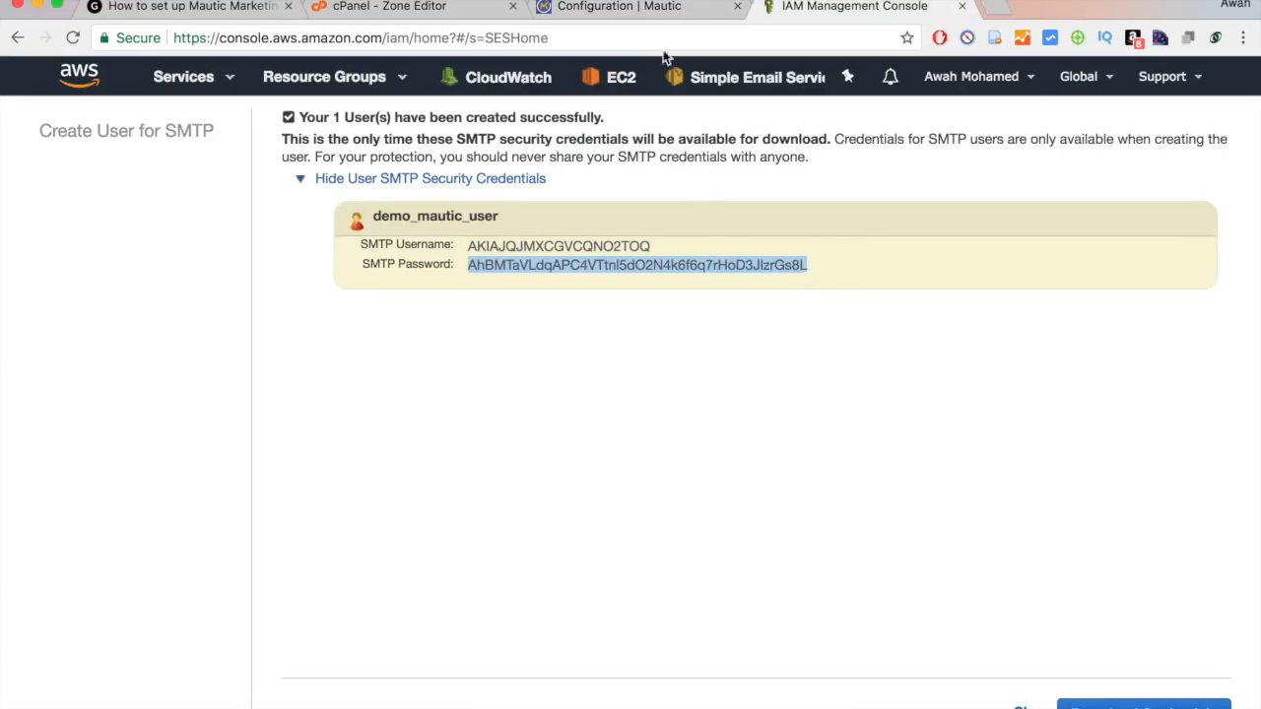
{"action": "left_click", "coordinate": [594, 8]}
{"action": "left_click", "coordinate": [982, 486]}
{"action": "key", "text": "super+v"}
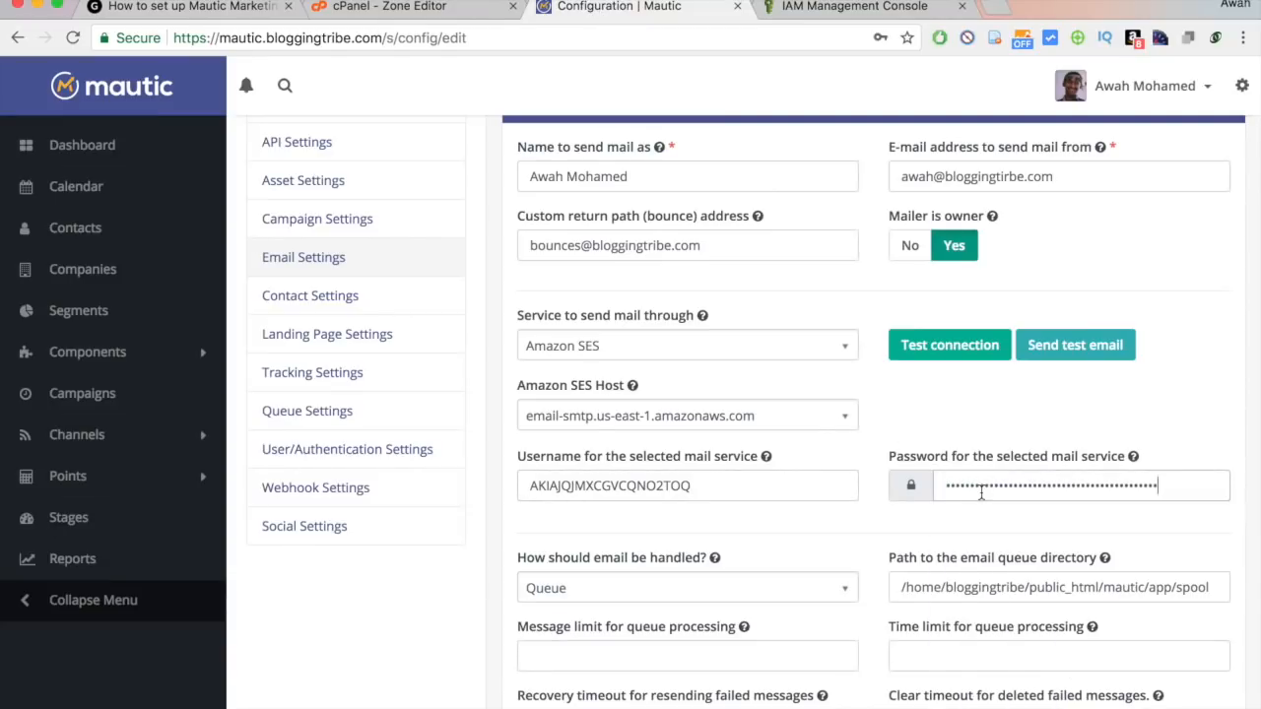
{"action": "scroll", "coordinate": [926, 443], "scroll_direction": "down", "scroll_amount": 2}
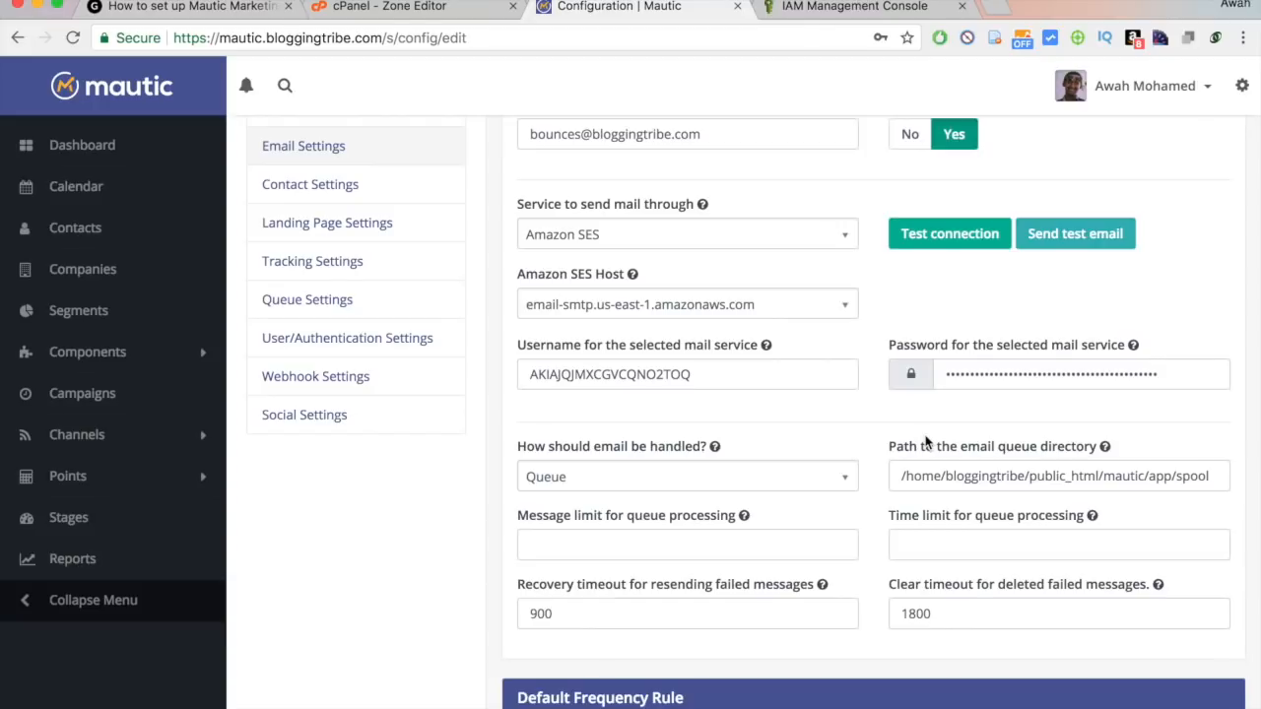
Recheck the SMTP credentials in AWS and review Mautic's filled-in email settings.
{"action": "left_click", "coordinate": [880, 10]}
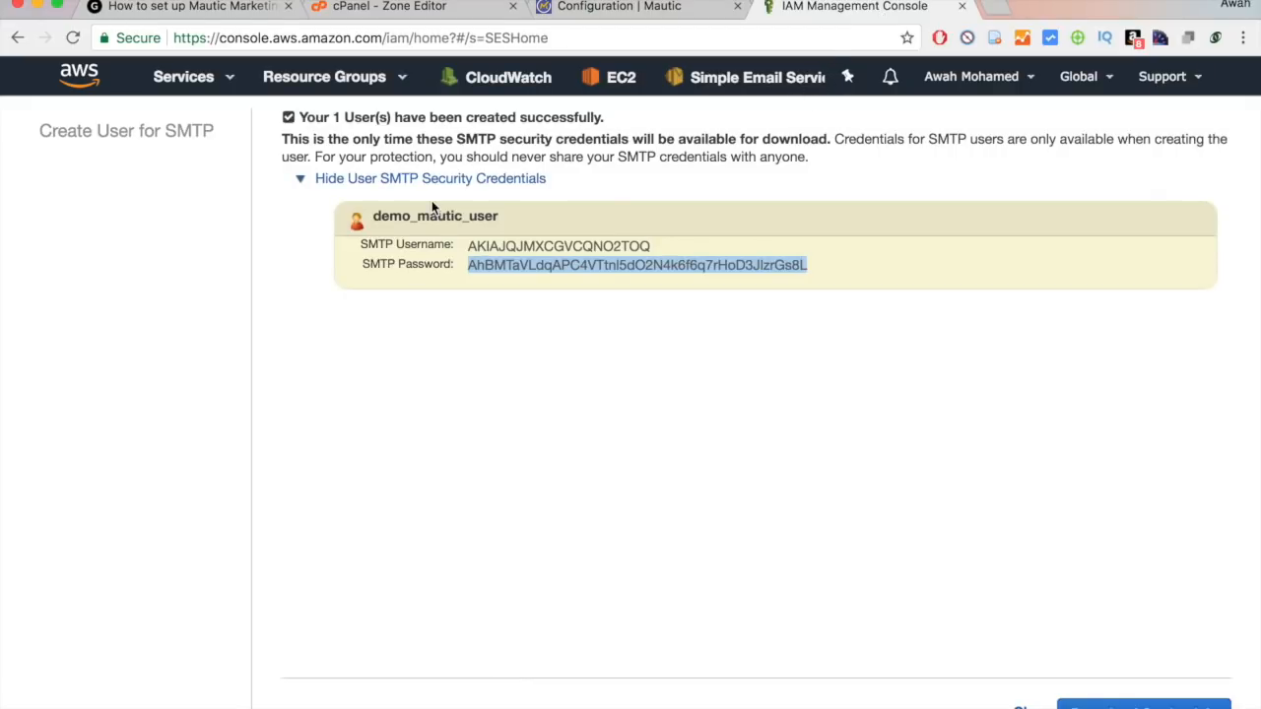
{"action": "left_click", "coordinate": [615, 6]}
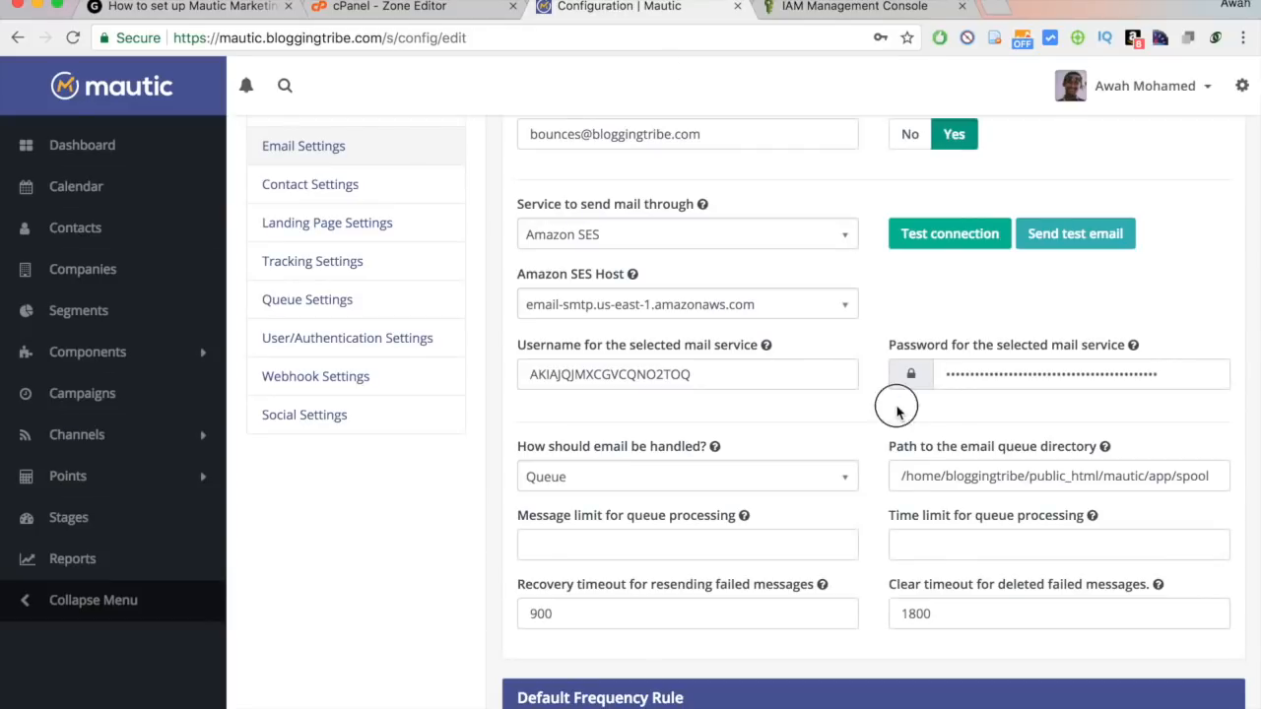
{"action": "scroll", "coordinate": [897, 412], "scroll_direction": "down", "scroll_amount": 1}
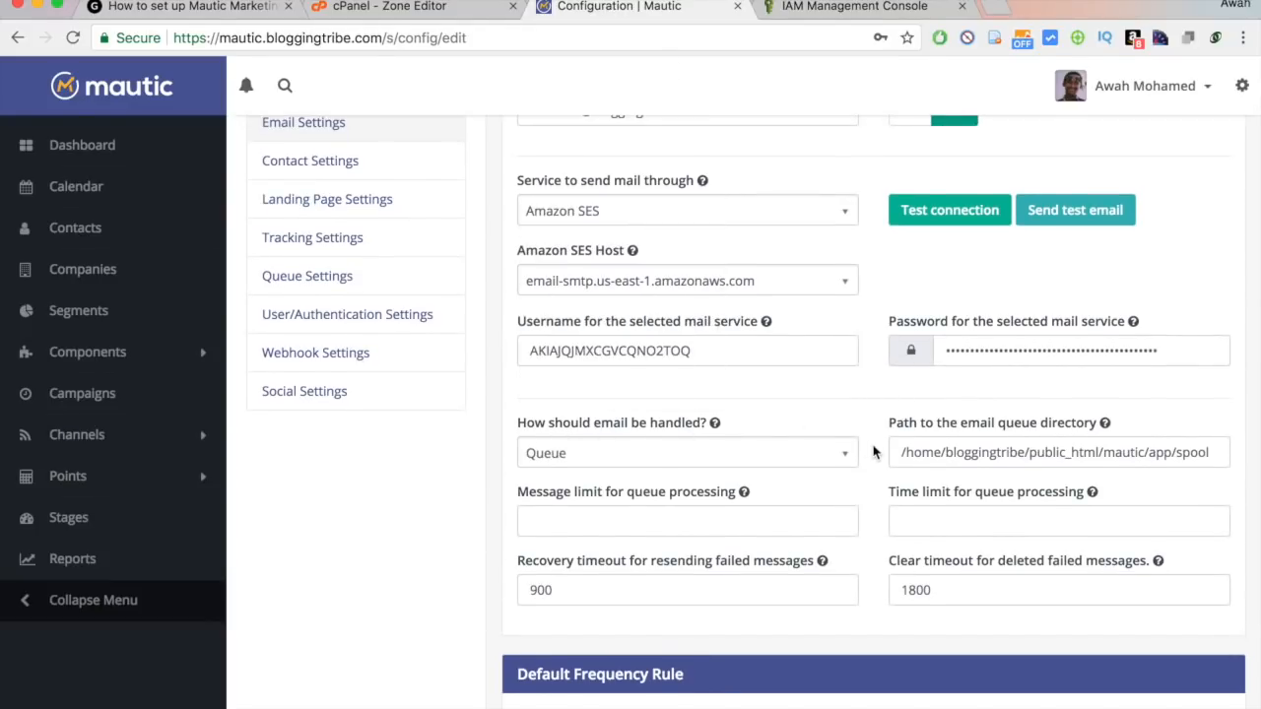
{"action": "scroll", "coordinate": [738, 463], "scroll_direction": "up", "scroll_amount": 1}
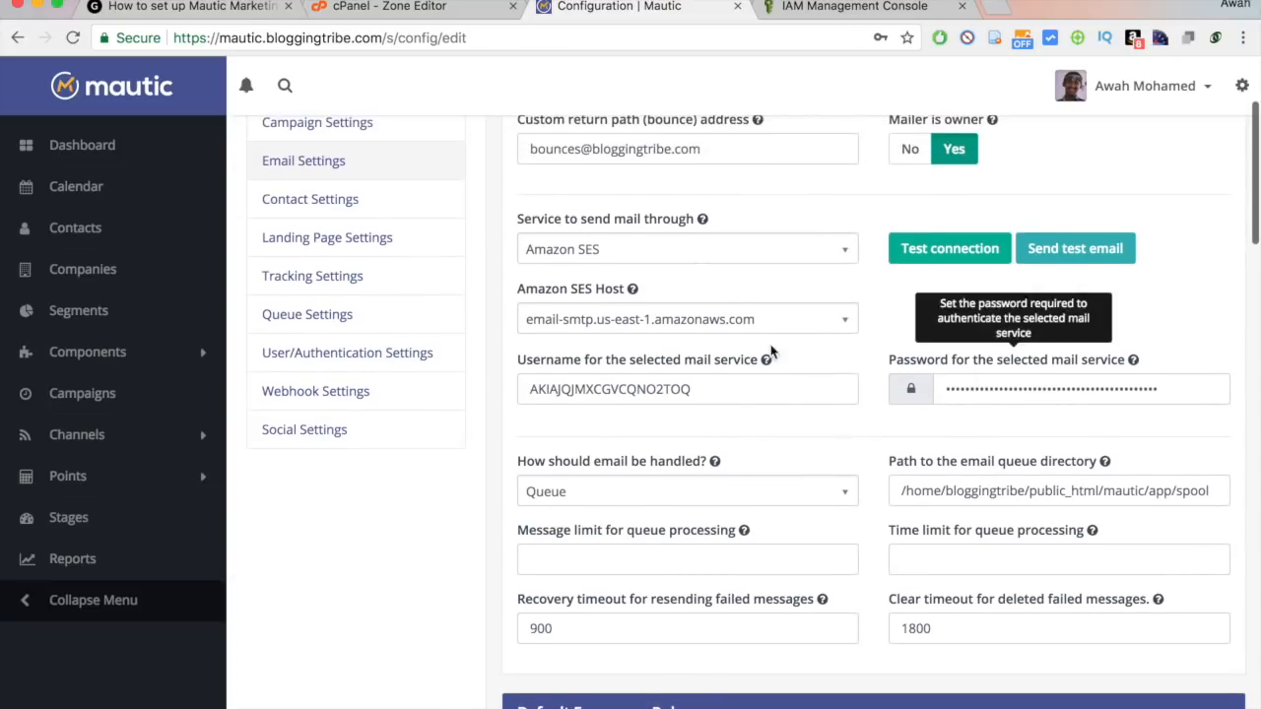
{"action": "left_click", "coordinate": [934, 251]}
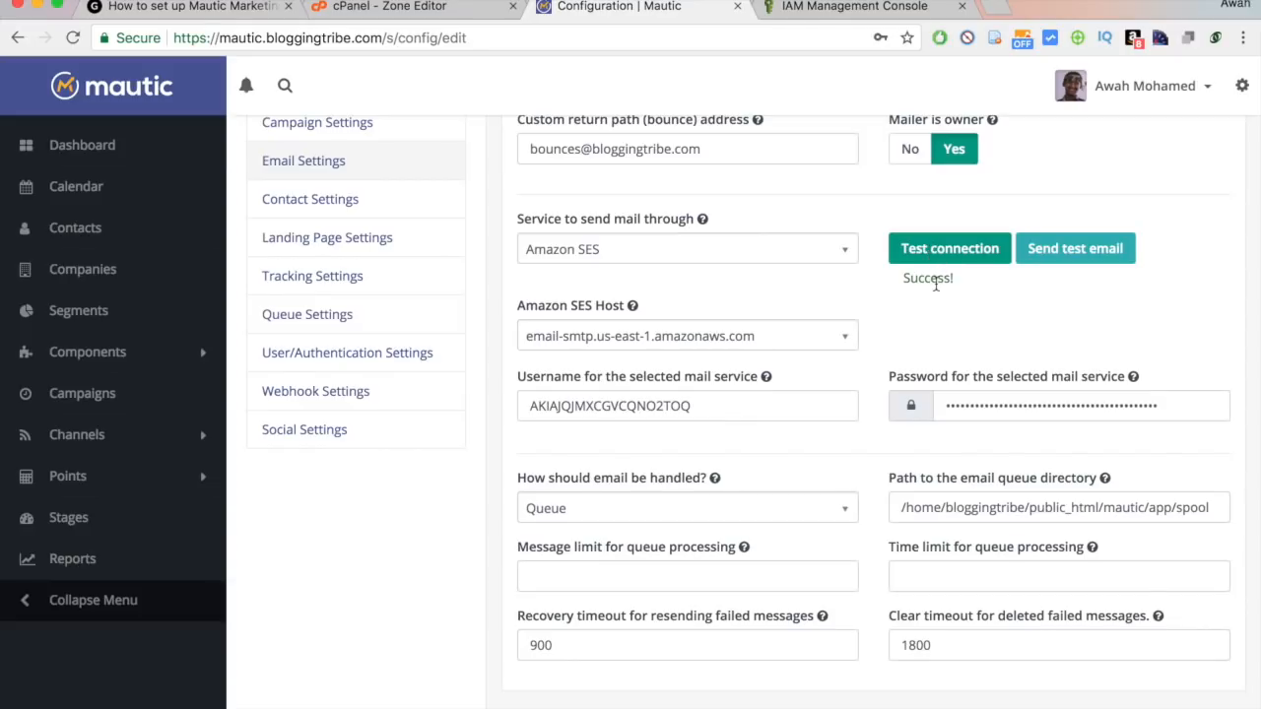
{"action": "scroll", "coordinate": [936, 284], "scroll_direction": "down", "scroll_amount": 2}
{"action": "scroll", "coordinate": [936, 284], "scroll_direction": "up", "scroll_amount": 4}
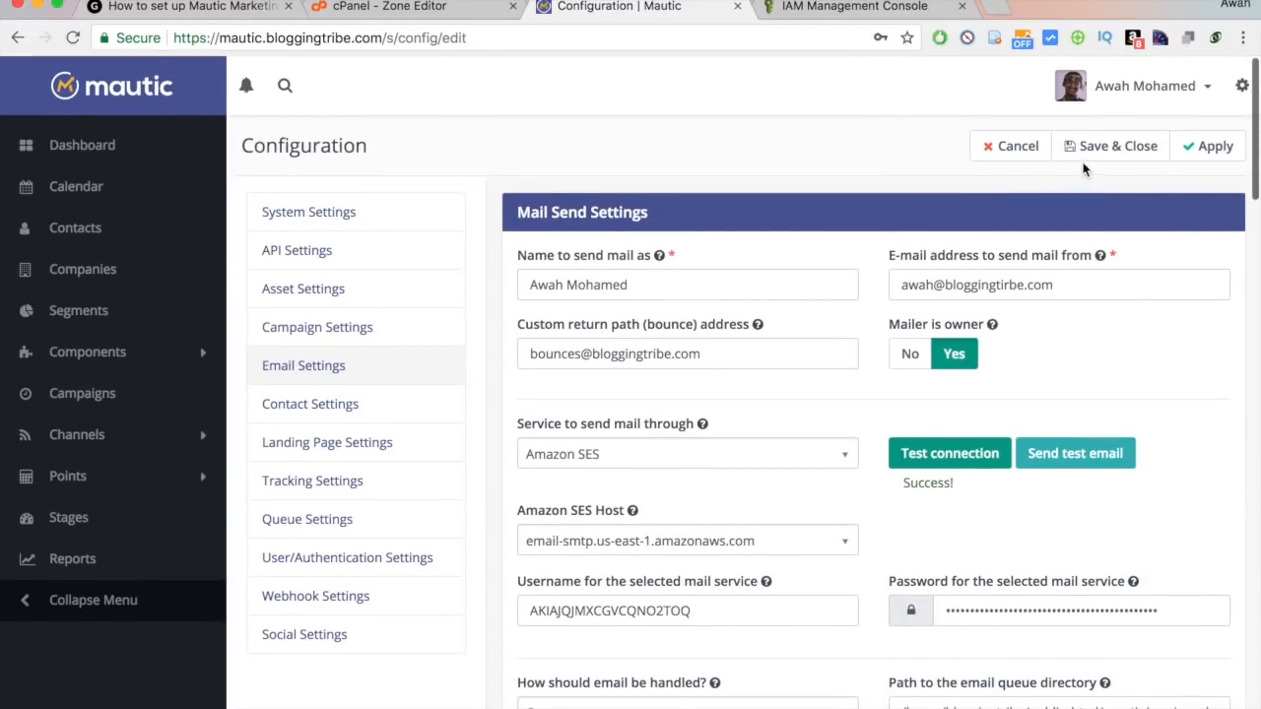
Save and close the configuration, declining Chrome's offer to store the password.
{"action": "left_click", "coordinate": [1106, 154]}
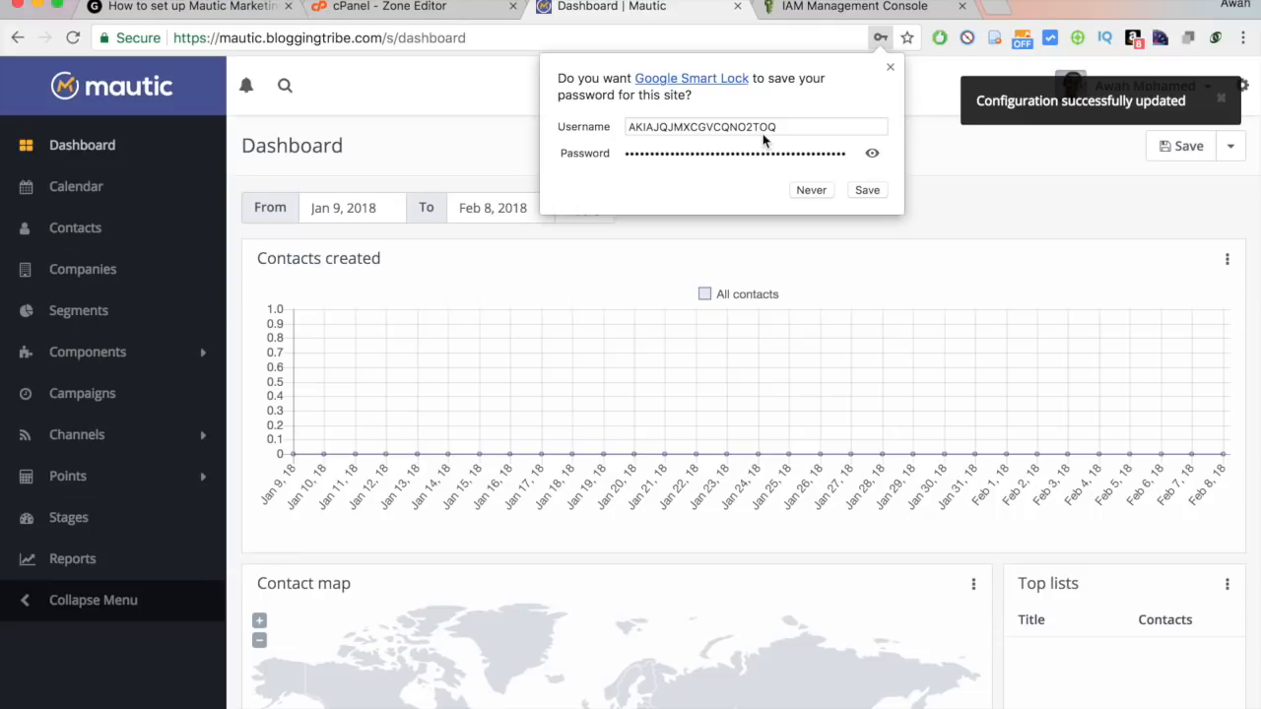
{"action": "left_click", "coordinate": [812, 191]}
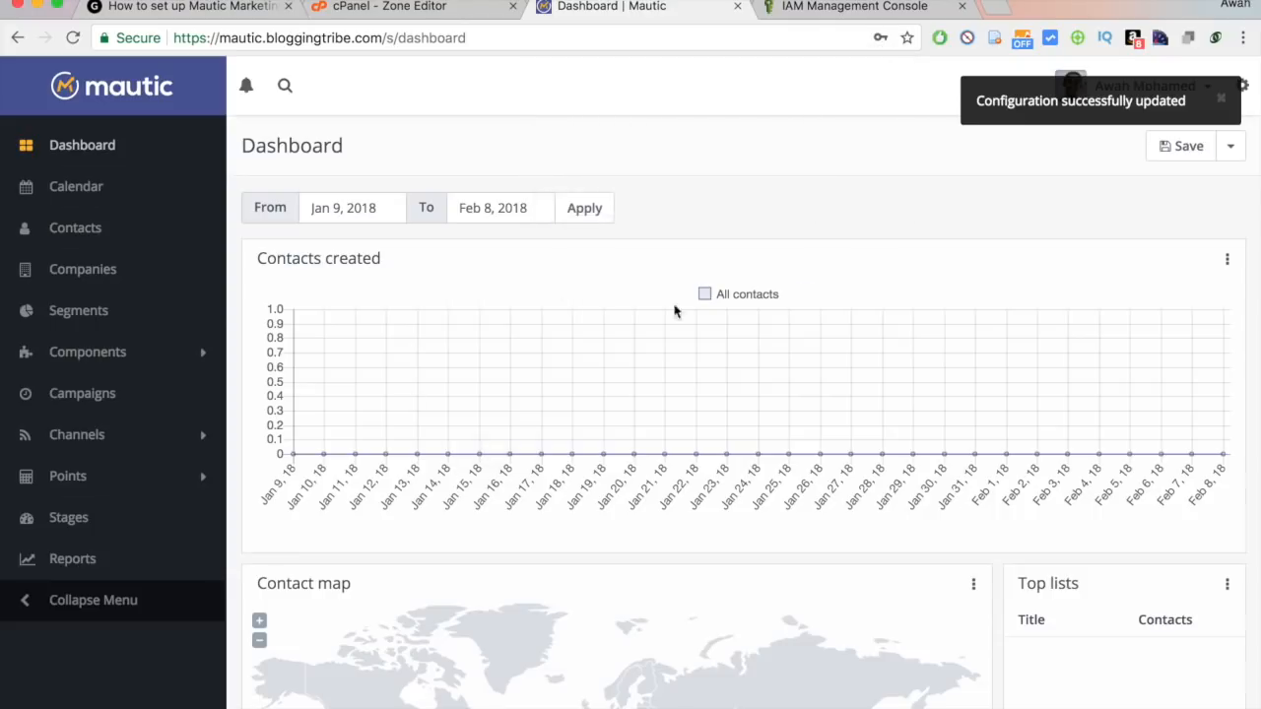
{"action": "scroll", "coordinate": [641, 461], "scroll_direction": "down", "scroll_amount": 3}
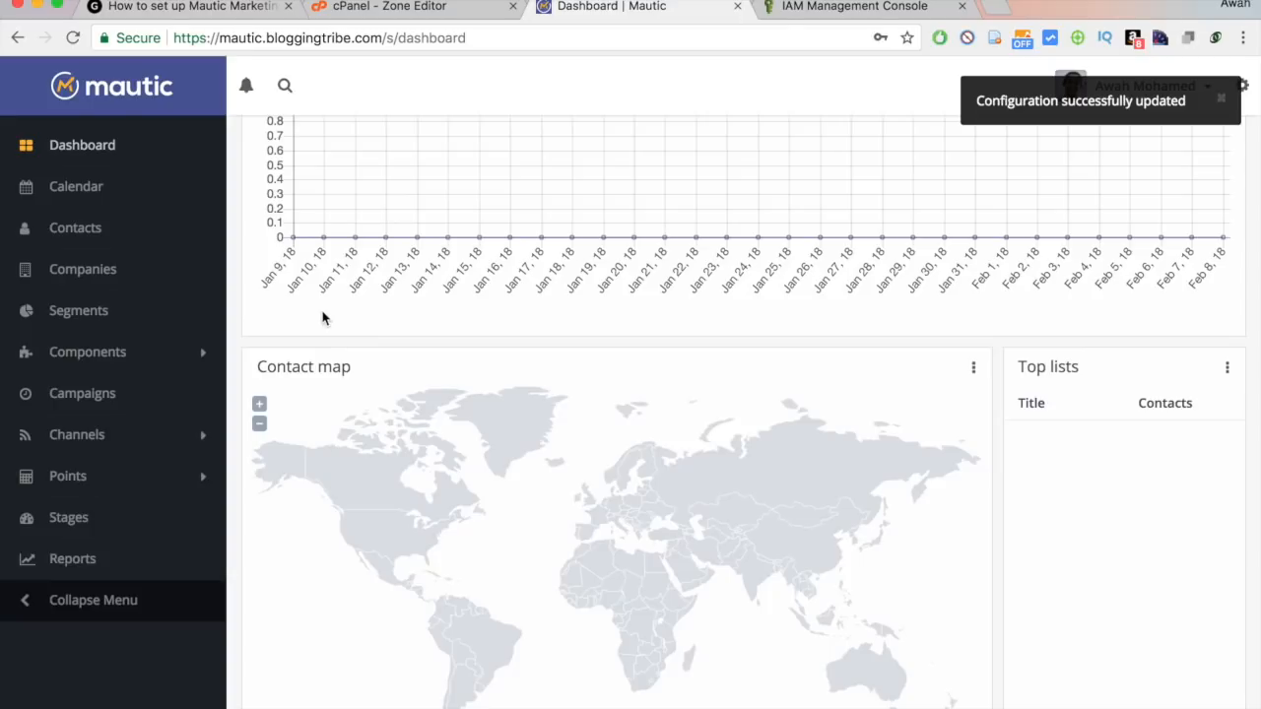
{"action": "scroll", "coordinate": [323, 316], "scroll_direction": "down", "scroll_amount": 2}
{"action": "scroll", "coordinate": [355, 661], "scroll_direction": "up", "scroll_amount": 5}
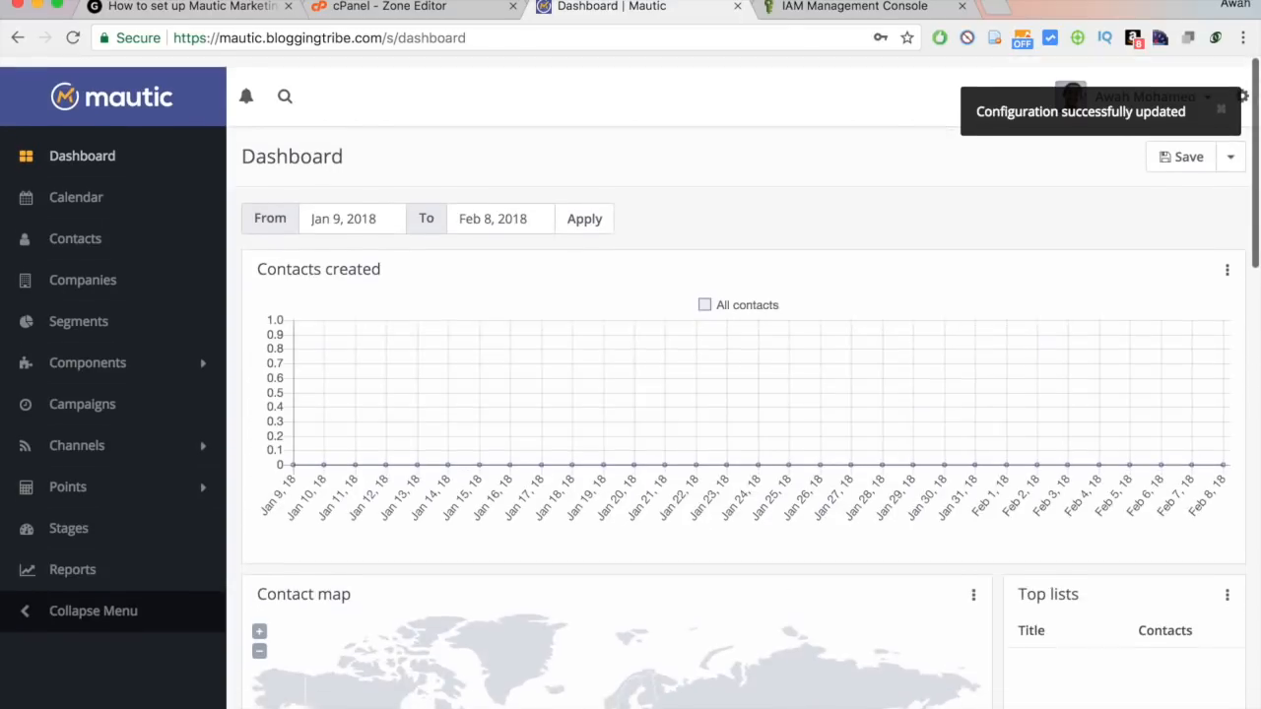
{"action": "left_click", "coordinate": [874, 5]}
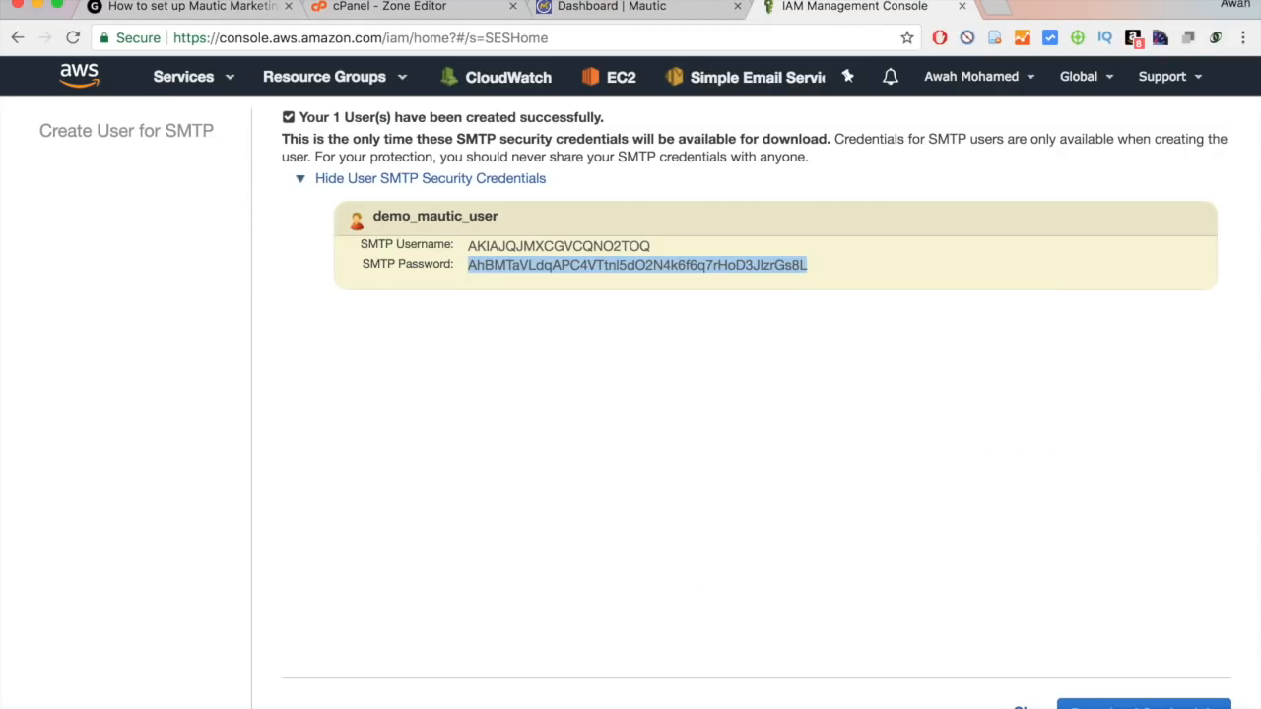
Close the SMTP user page and check the SES Reputation Dashboard: bounce 0.21%, complaints 0.10%.
{"action": "left_click", "coordinate": [1026, 707]}
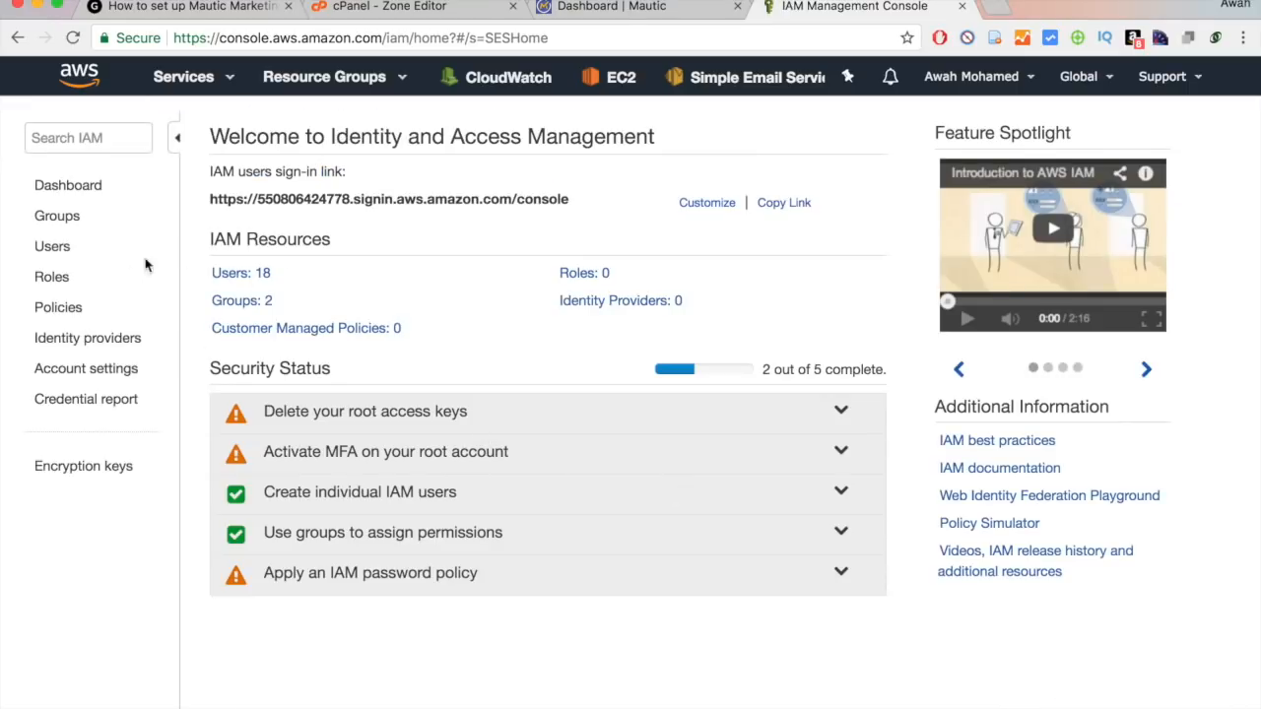
{"action": "left_click", "coordinate": [91, 401]}
{"action": "left_click", "coordinate": [748, 79]}
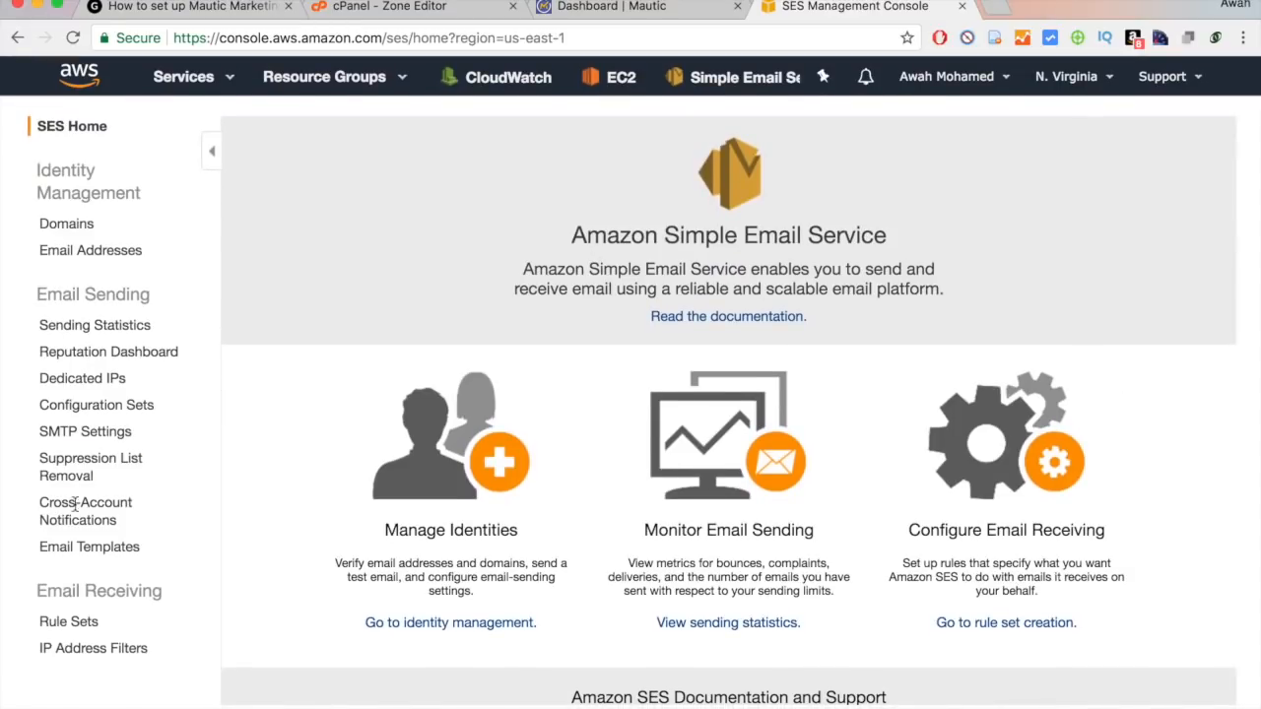
{"action": "left_click", "coordinate": [105, 357]}
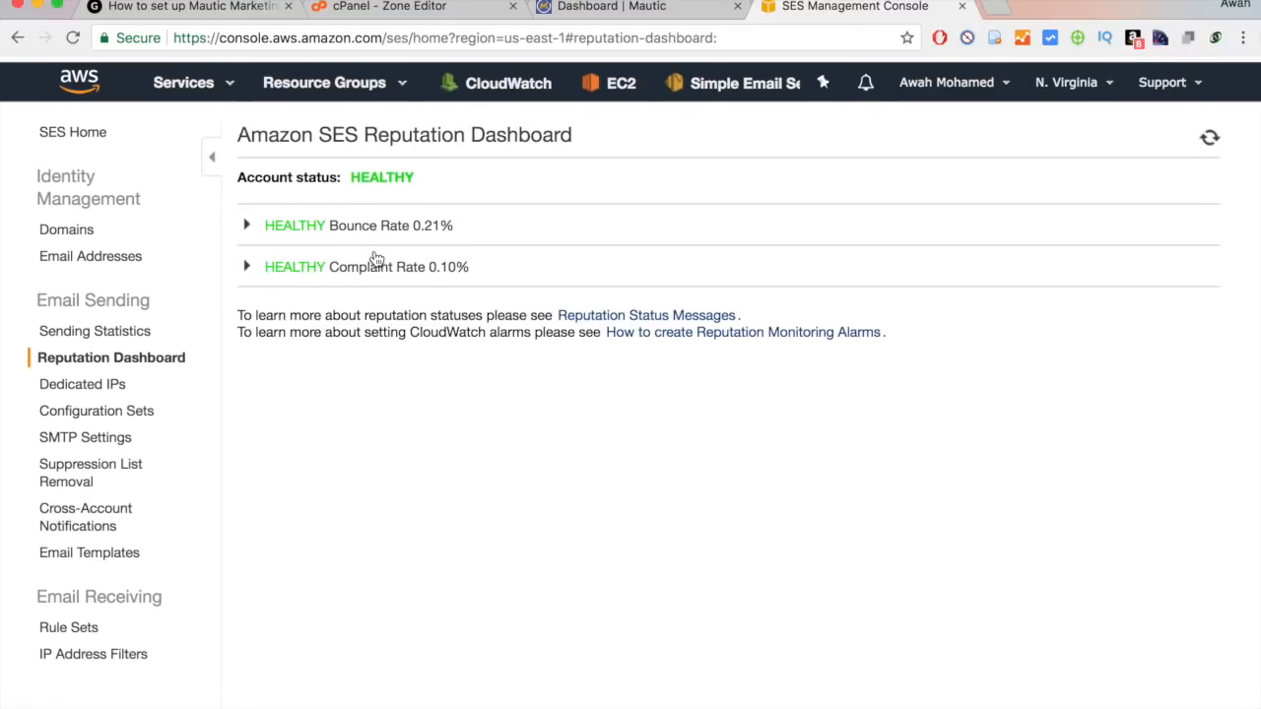
{"action": "left_click", "coordinate": [667, 6]}
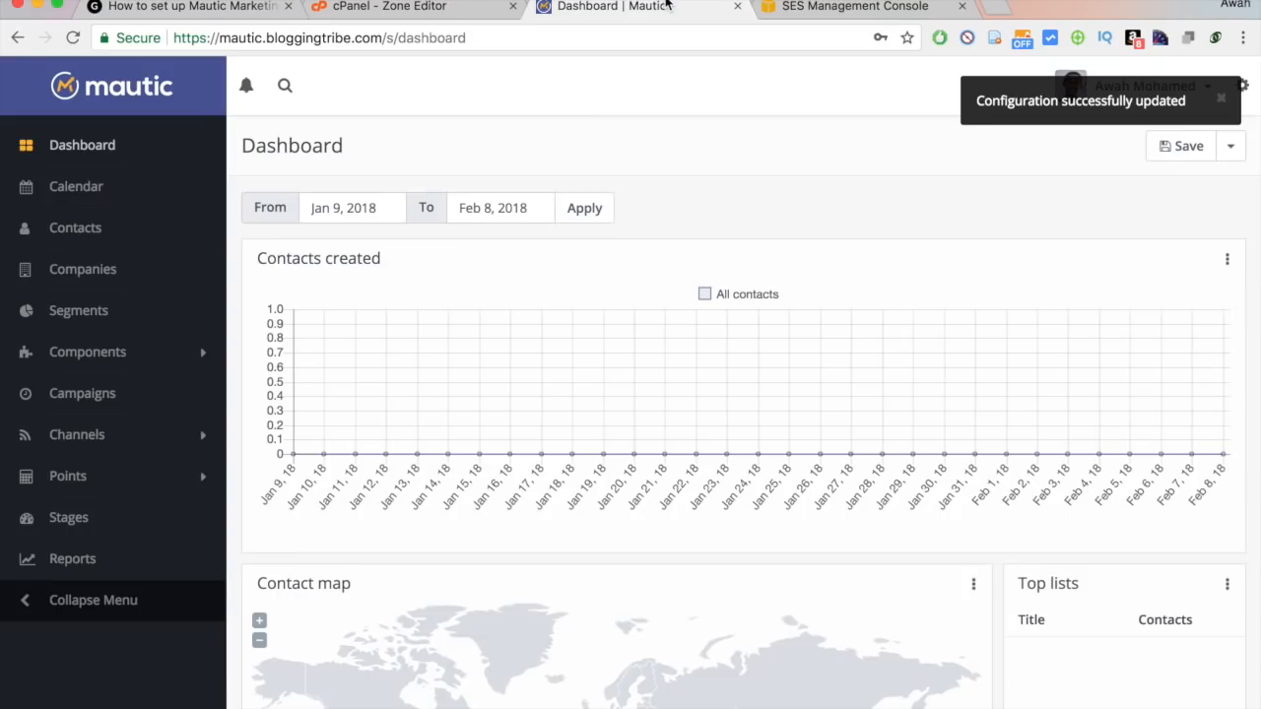
Dismiss the configuration-updated notice, glance at the Calendar, then open the empty Contacts list.
{"action": "left_click", "coordinate": [1222, 101]}
{"action": "scroll", "coordinate": [604, 246], "scroll_direction": "down", "scroll_amount": 15}
{"action": "scroll", "coordinate": [603, 246], "scroll_direction": "up", "scroll_amount": 15}
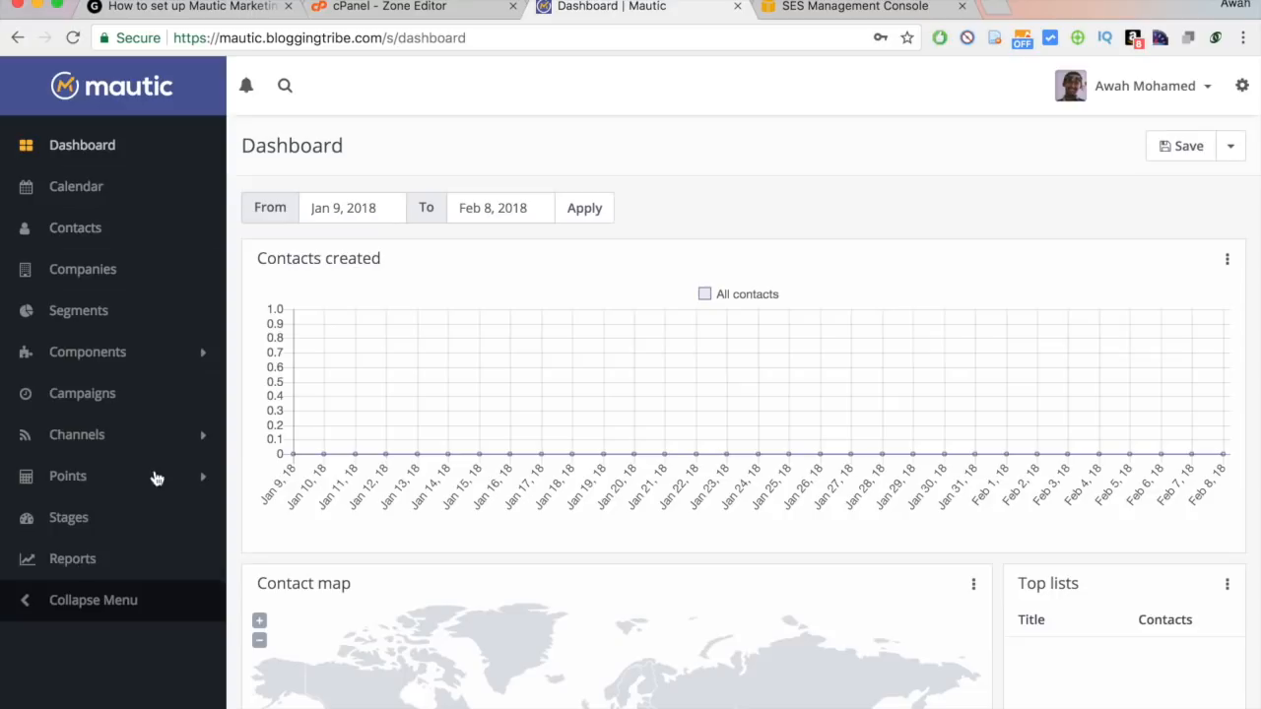
{"action": "left_click", "coordinate": [88, 203]}
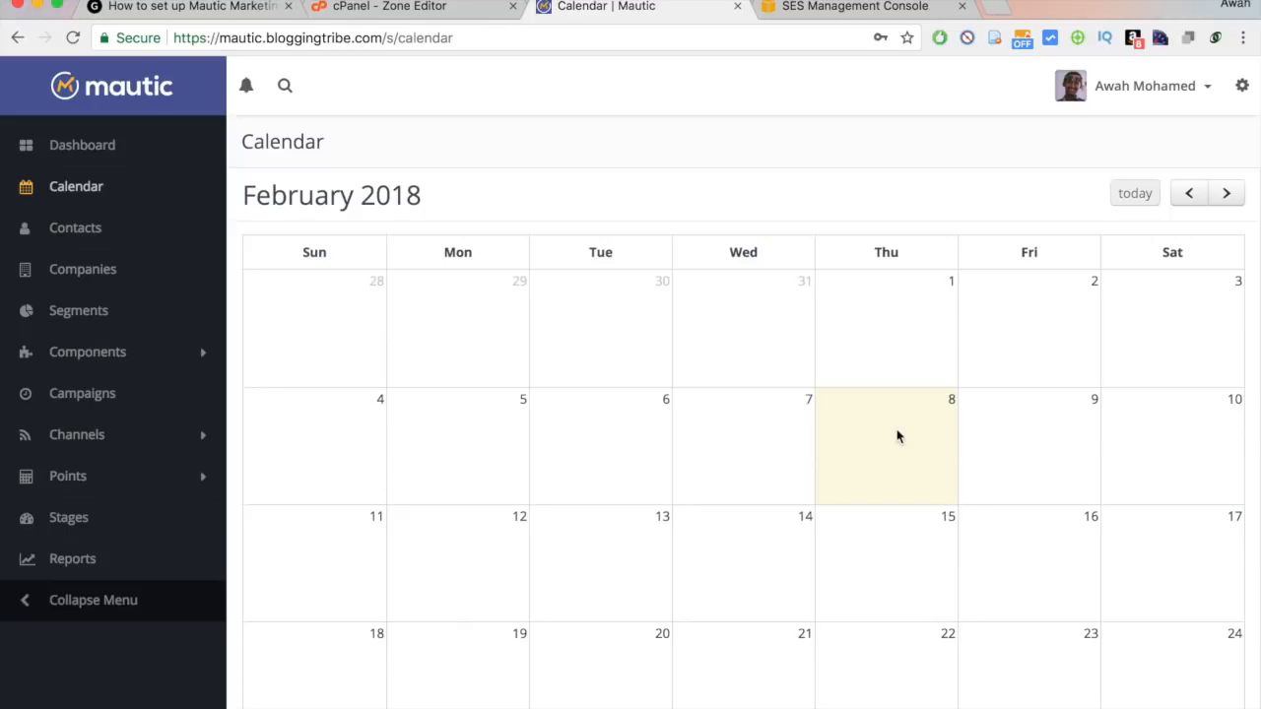
{"action": "scroll", "coordinate": [897, 455], "scroll_direction": "down", "scroll_amount": 1}
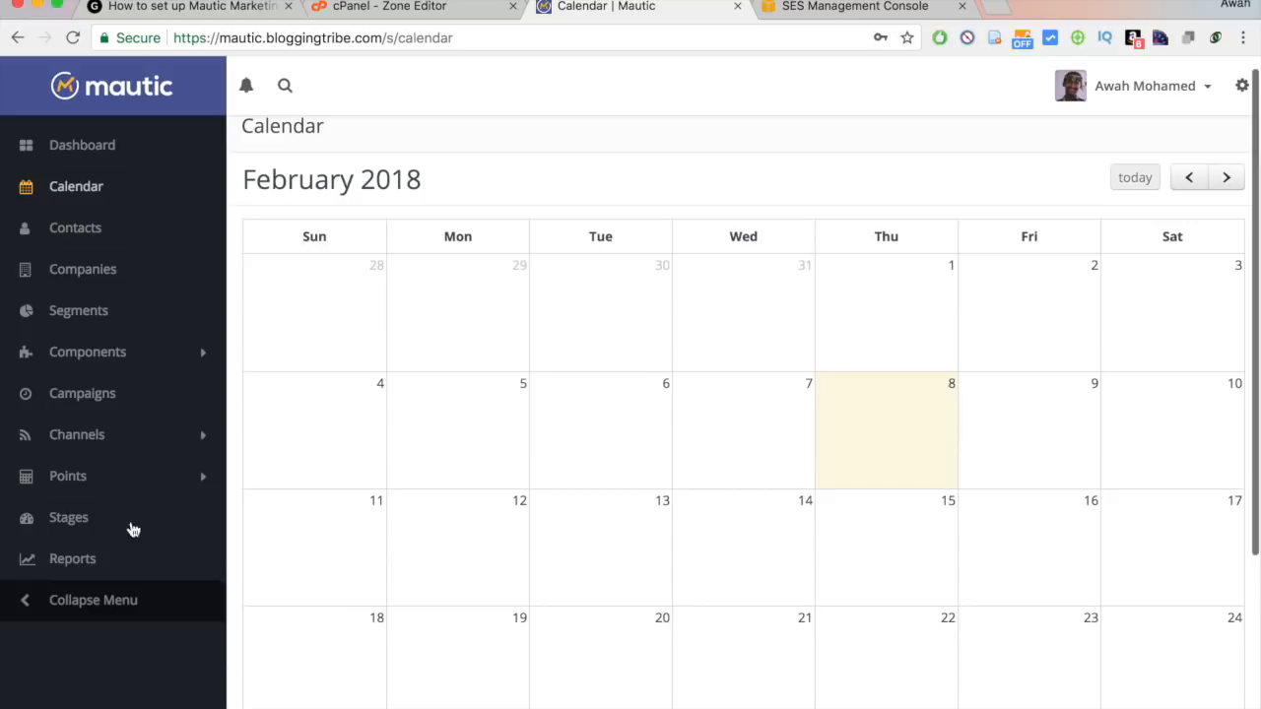
{"action": "left_click", "coordinate": [84, 241]}
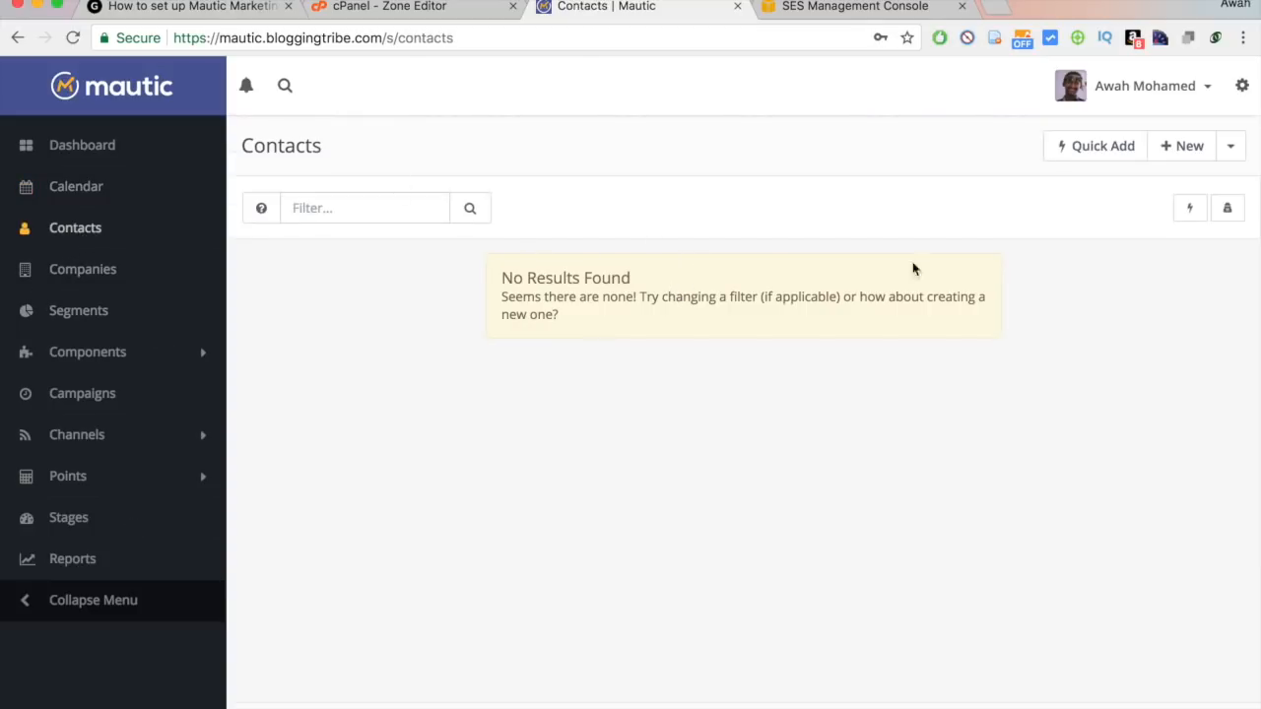
Quick-add a contact, entering the contact's first name and e-mail address.
{"action": "left_click", "coordinate": [1079, 154]}
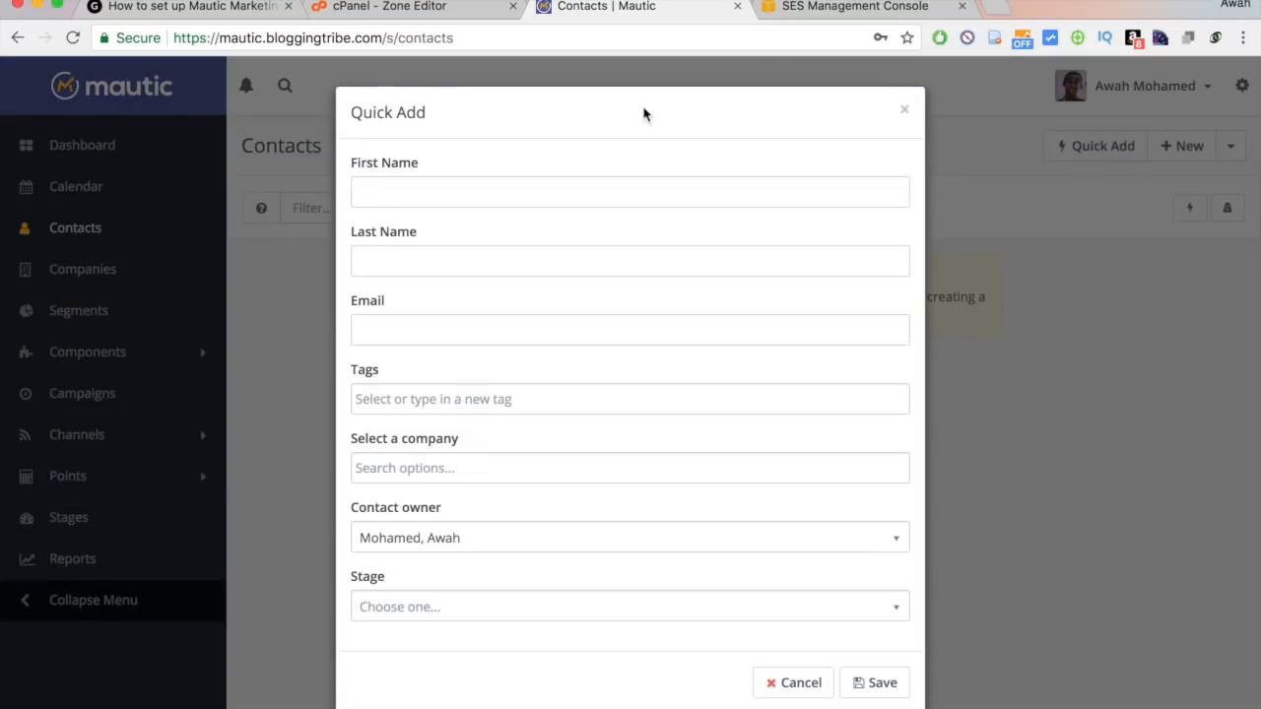
{"action": "left_click", "coordinate": [512, 191]}
{"action": "type", "text": "Awah"}
{"action": "key", "text": "Tab"}
{"action": "key", "text": "Tab"}
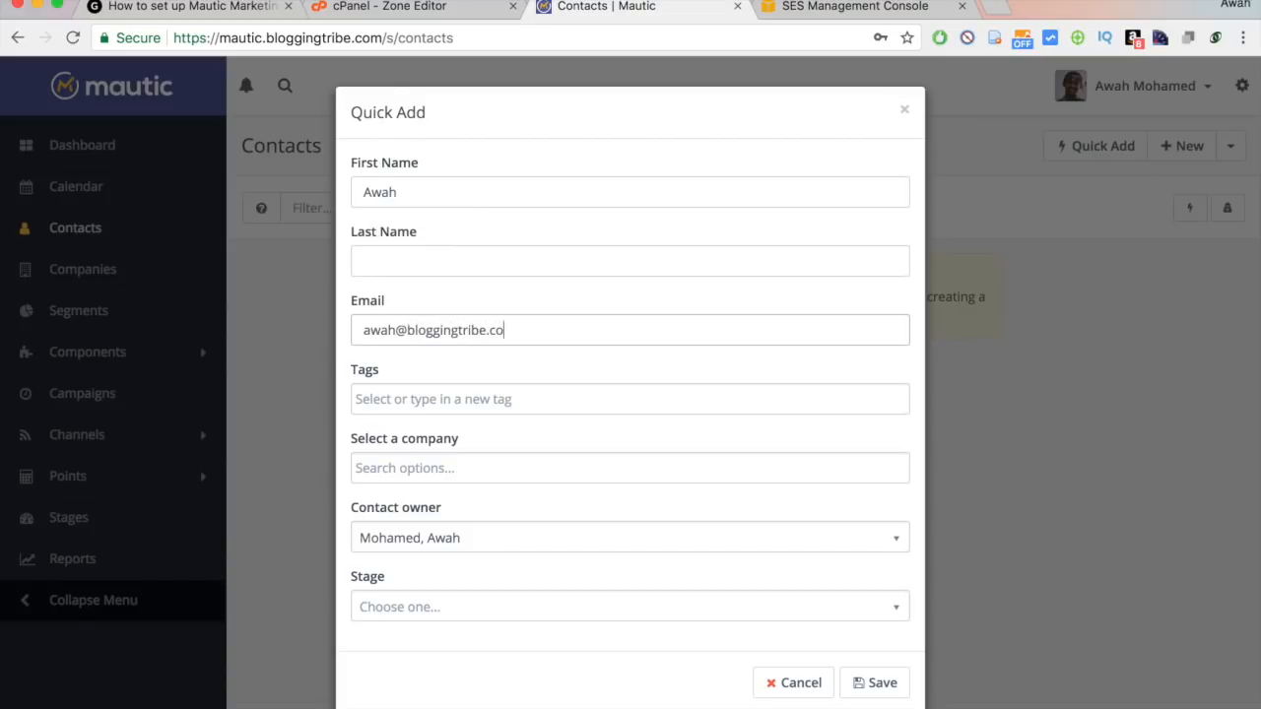
{"action": "key", "text": "Tab"}
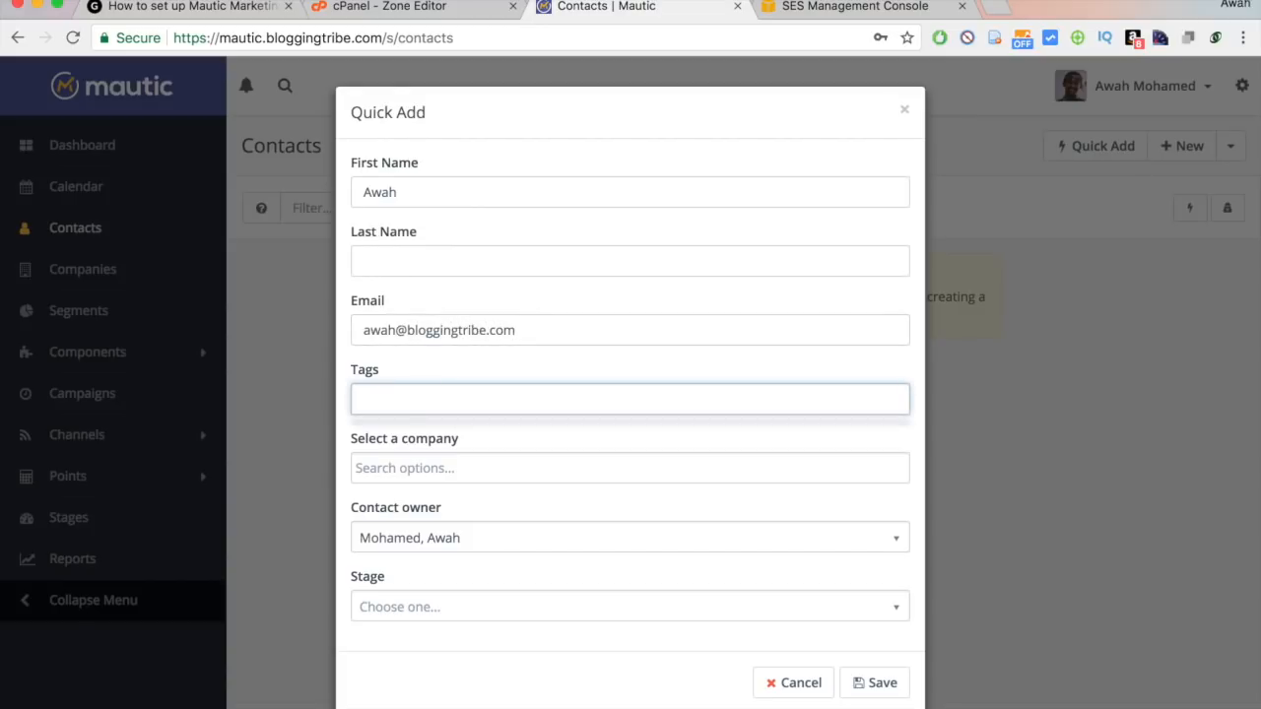
Tag the new contact Email Marketing and save it.
{"action": "left_click", "coordinate": [419, 182]}
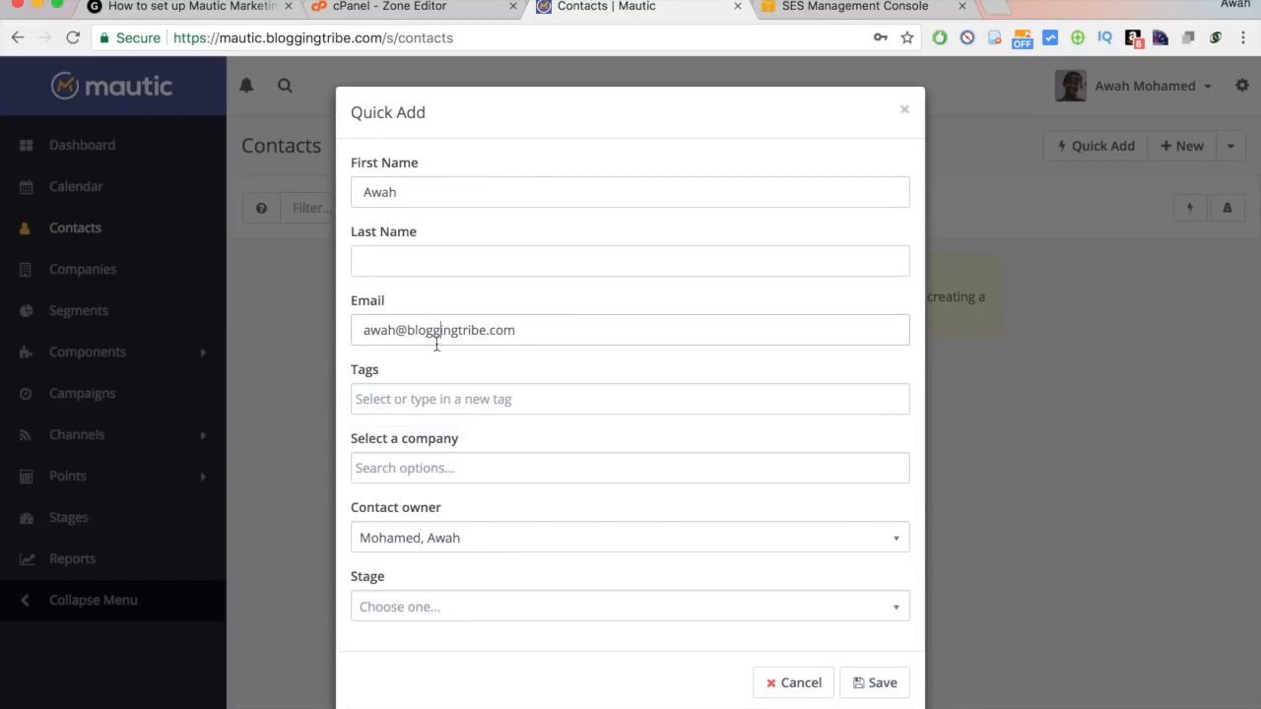
{"action": "left_click", "coordinate": [420, 394]}
{"action": "left_click", "coordinate": [439, 383]}
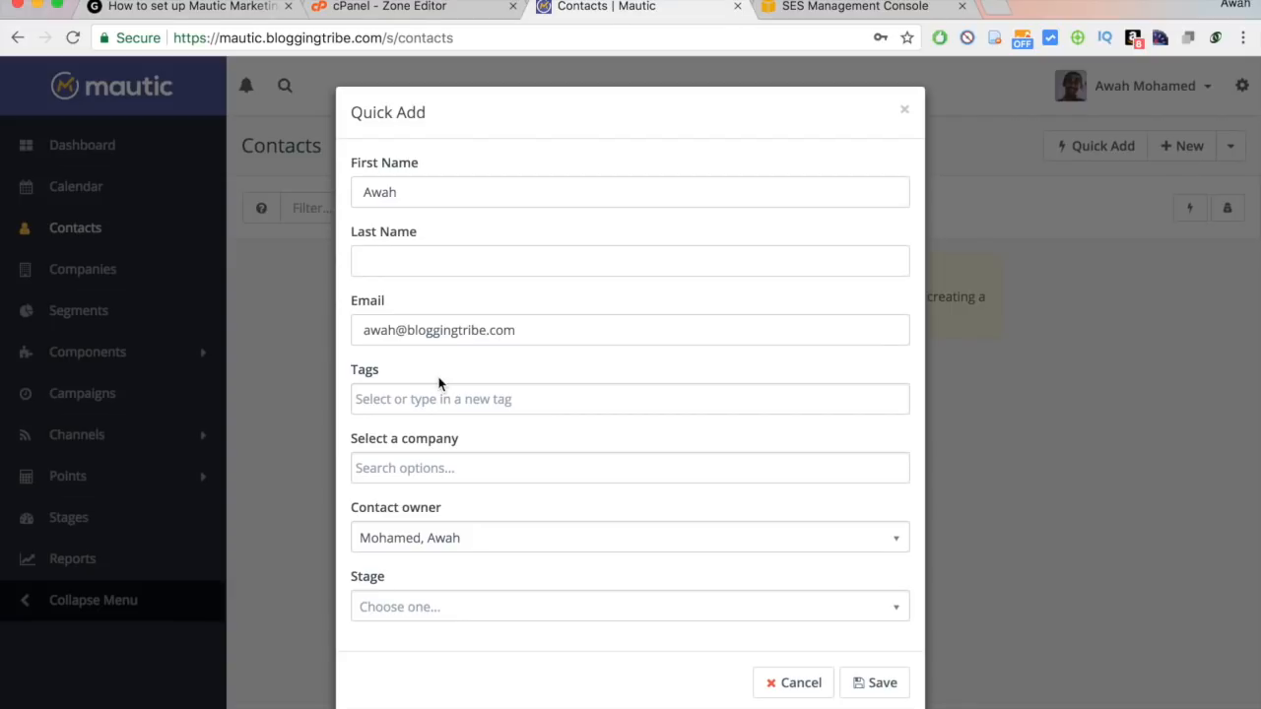
{"action": "left_click", "coordinate": [436, 391]}
{"action": "type", "text": "sd"}
{"action": "key", "text": "BackSpace"}
{"action": "key", "text": "BackSpace"}
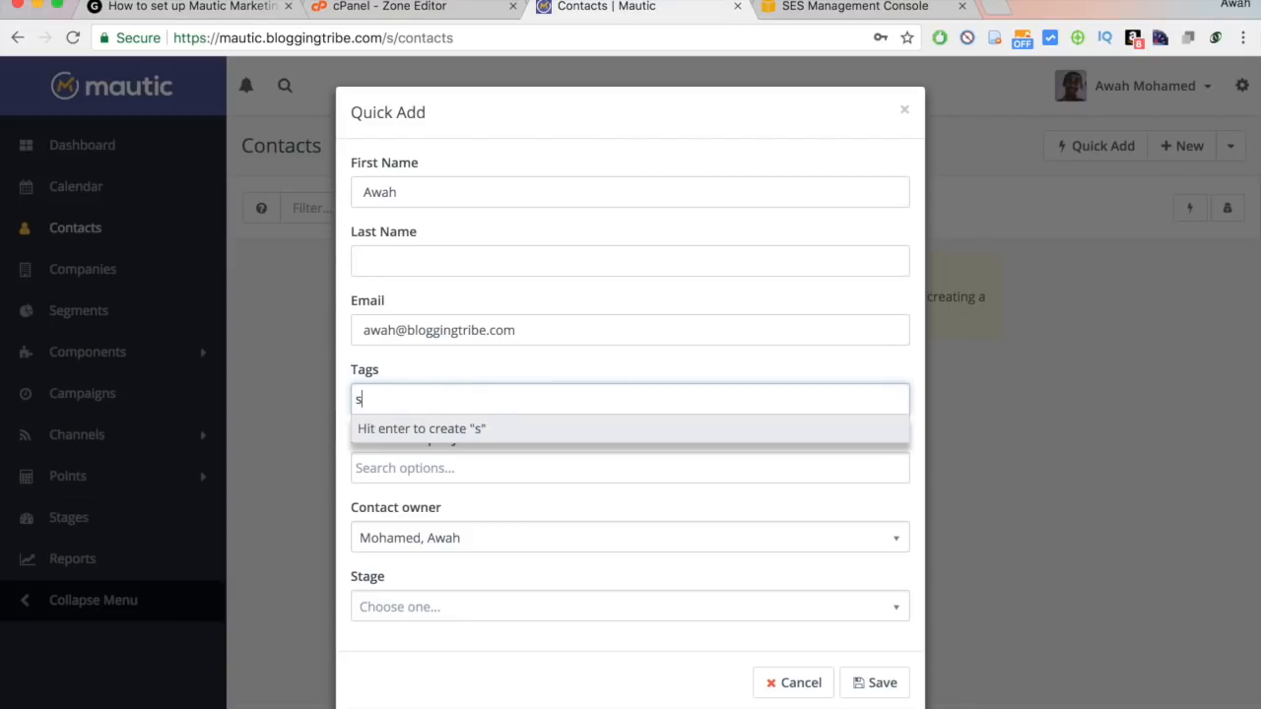
{"action": "left_click", "coordinate": [394, 195]}
{"action": "left_click", "coordinate": [437, 400]}
{"action": "type", "text": "sdf"}
{"action": "key", "text": "BackSpace"}
{"action": "key", "text": "BackSpace"}
{"action": "key", "text": "BackSpace"}
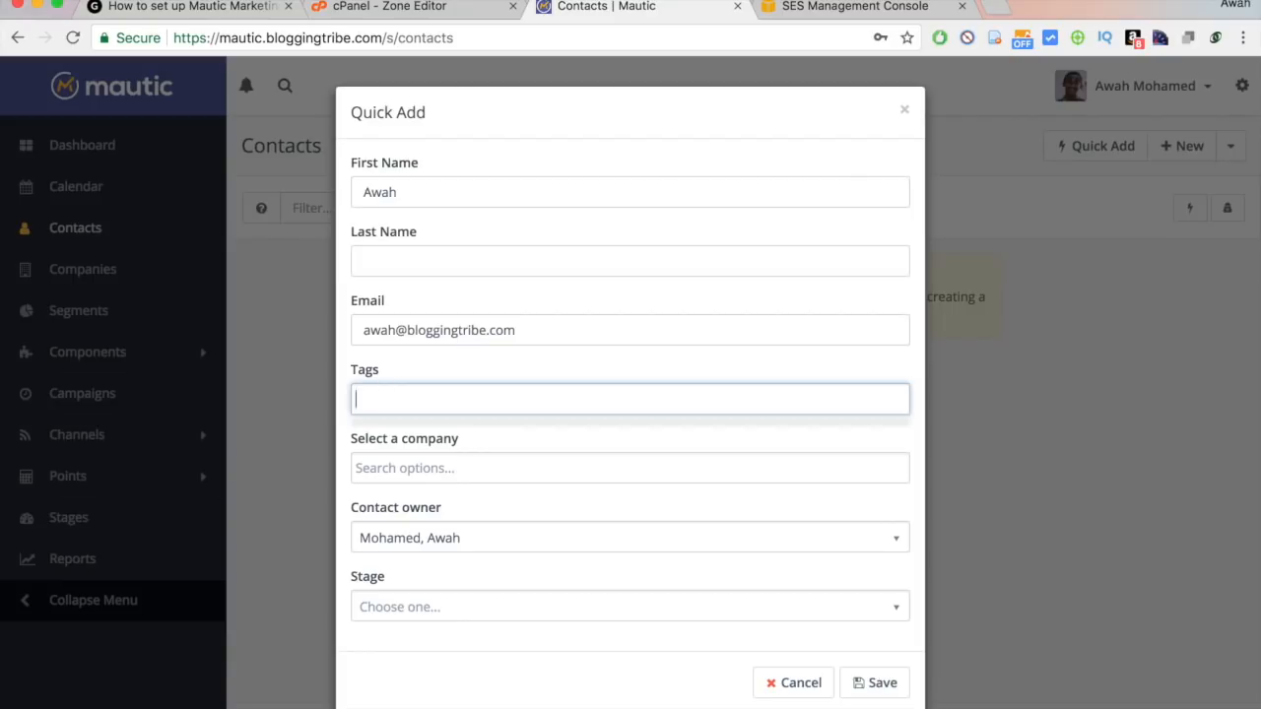
{"action": "type", "text": "Email Marketing"}
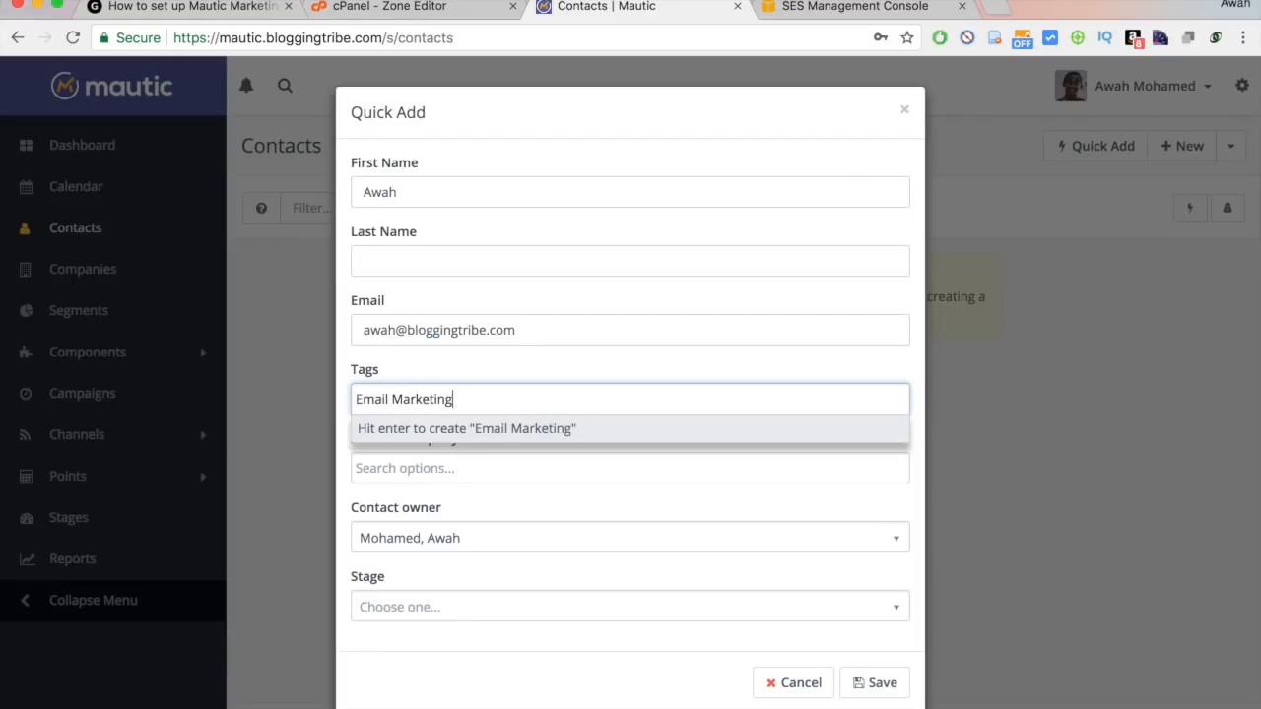
{"action": "key", "text": "Return"}
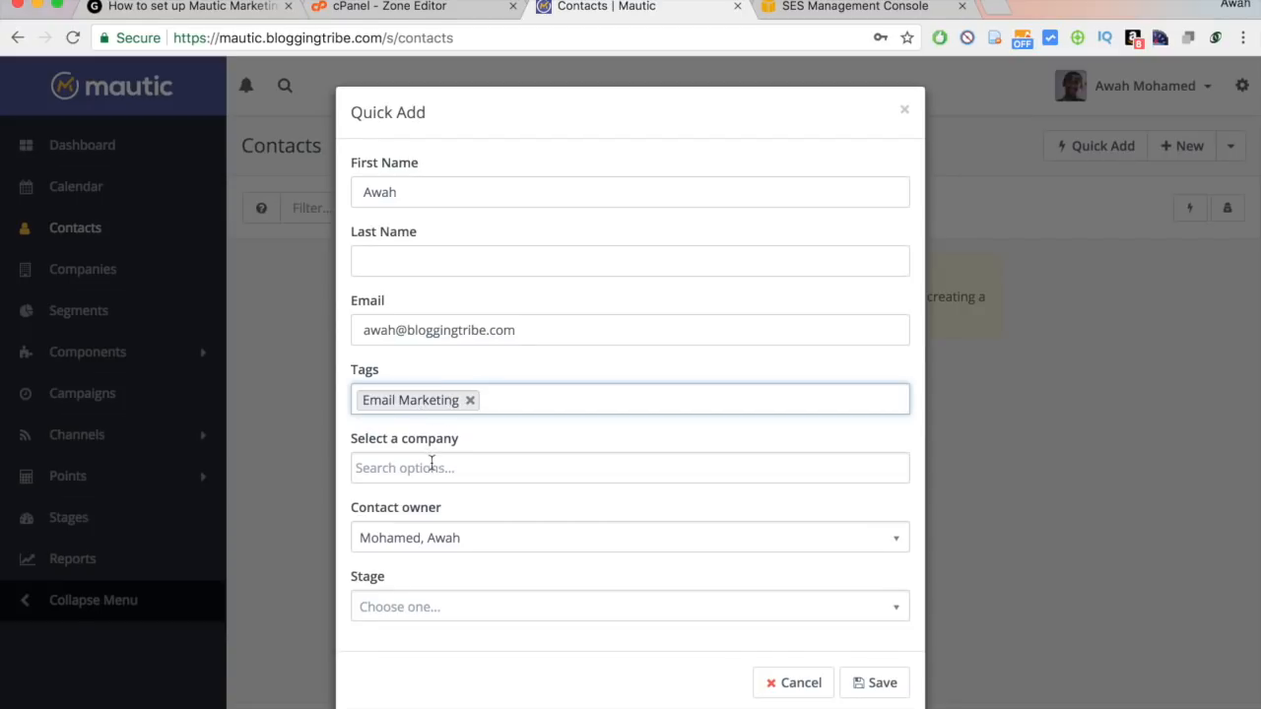
{"action": "left_click", "coordinate": [905, 692]}
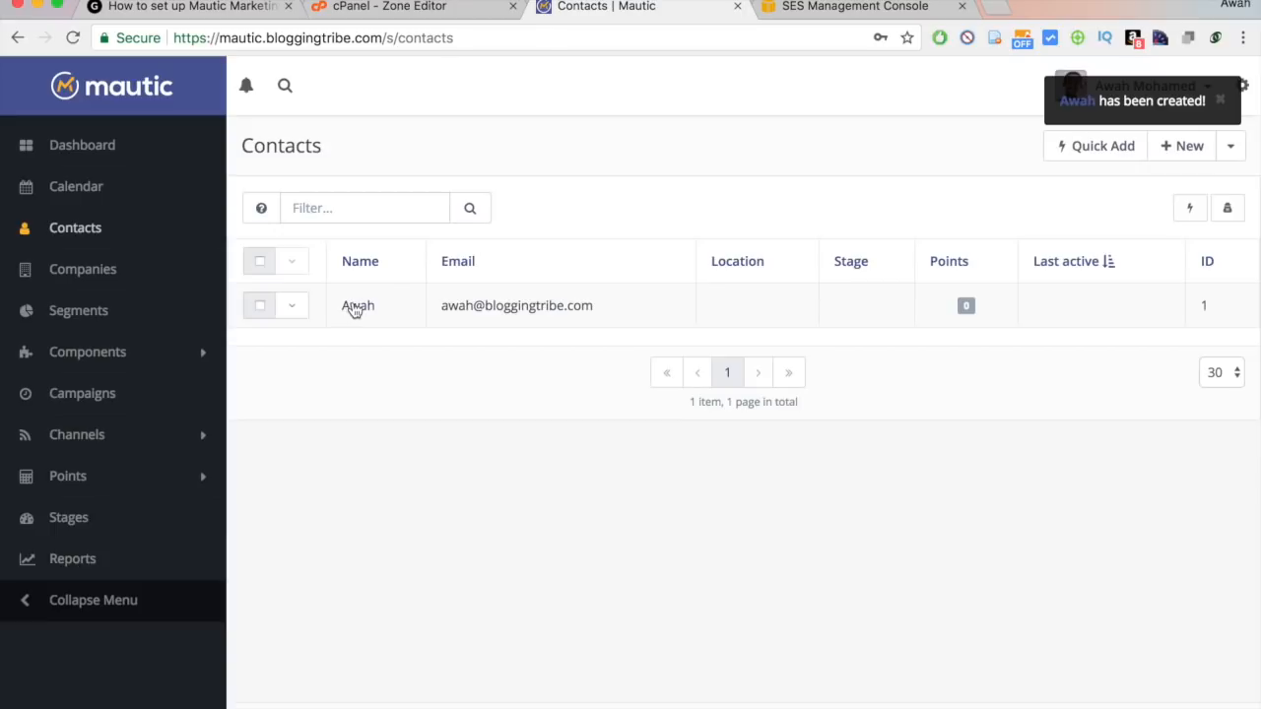
Open the new contact's profile and review its Contact identified and Contact created history events.
{"action": "left_click", "coordinate": [356, 307]}
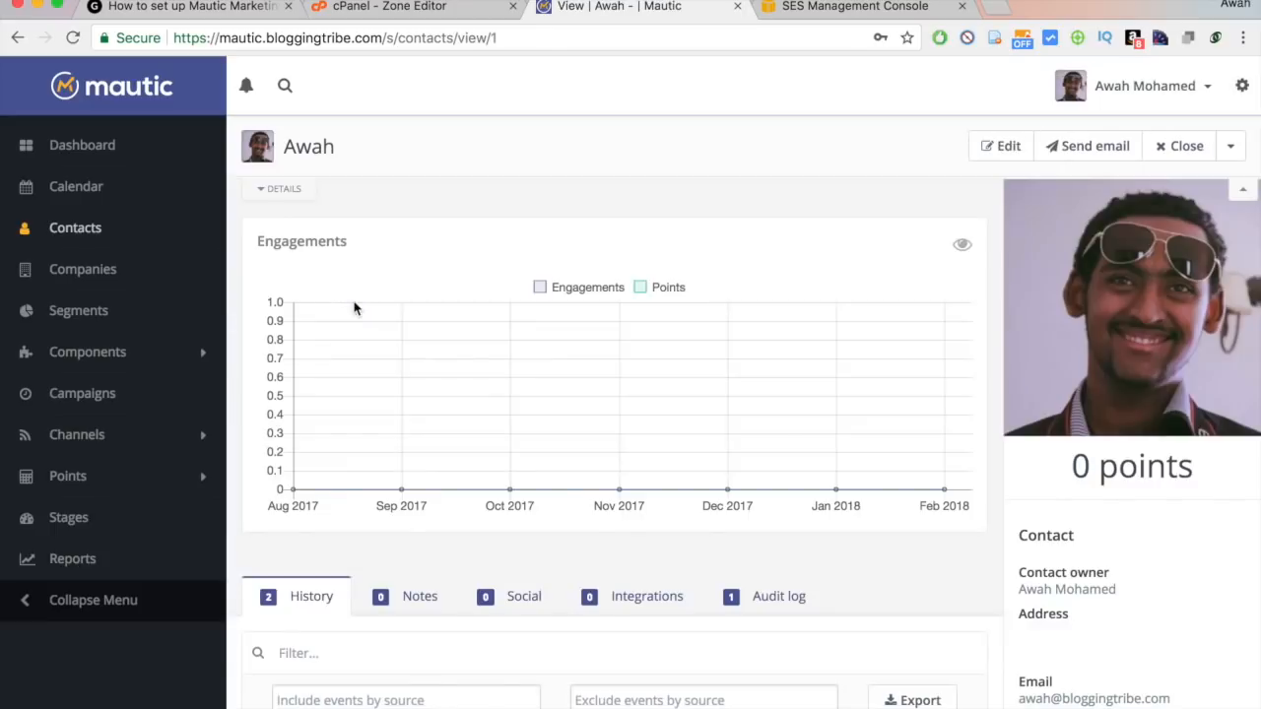
{"action": "scroll", "coordinate": [872, 335], "scroll_direction": "down", "scroll_amount": 2}
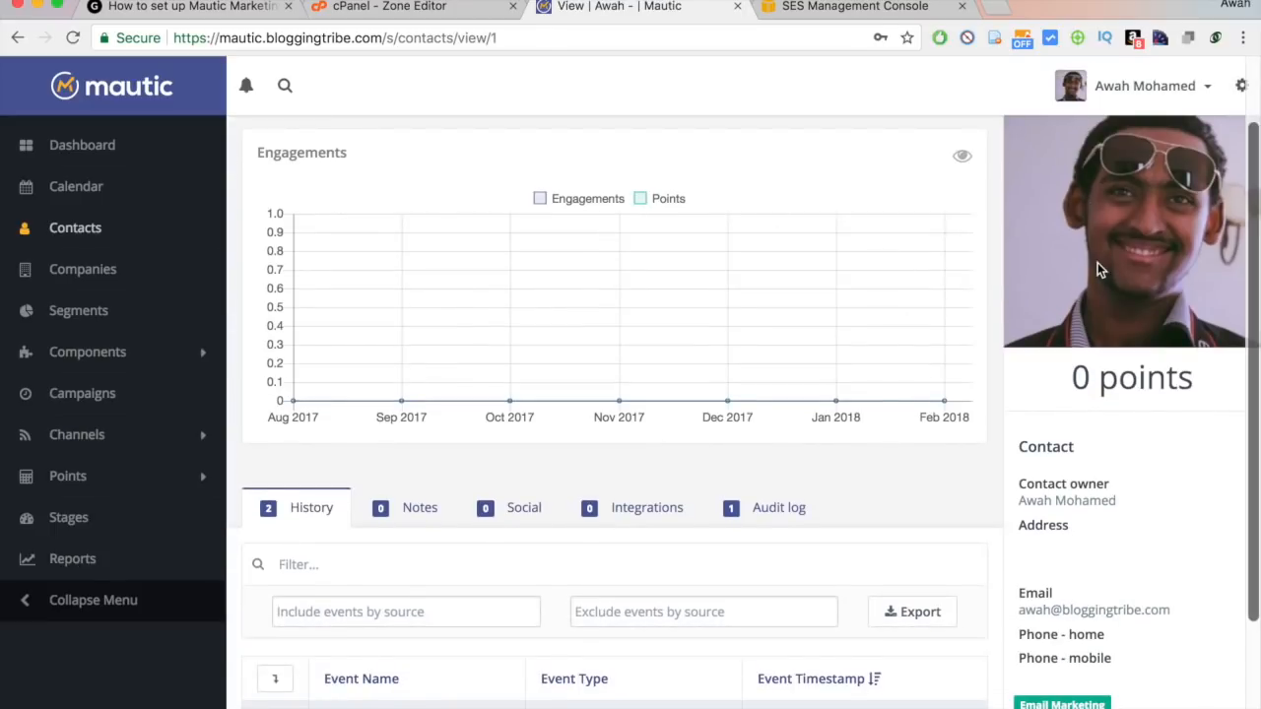
{"action": "scroll", "coordinate": [1186, 286], "scroll_direction": "up", "scroll_amount": 2}
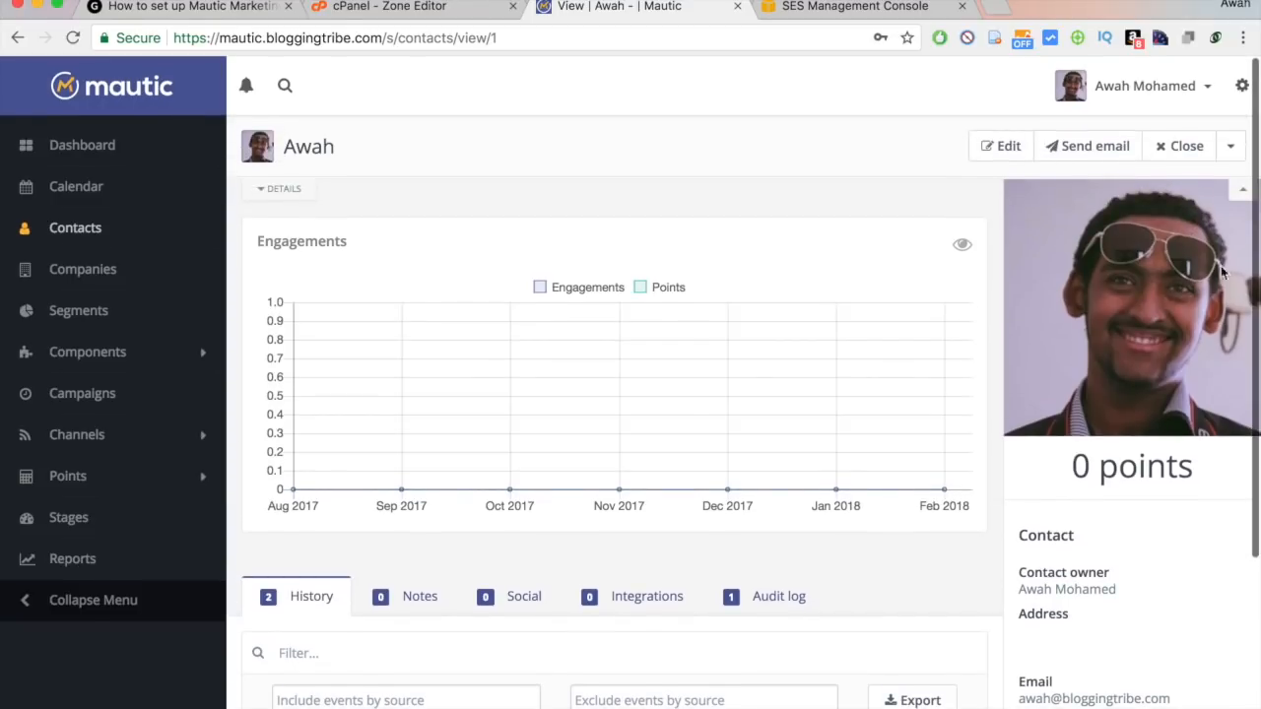
{"action": "scroll", "coordinate": [1166, 337], "scroll_direction": "down", "scroll_amount": 2}
{"action": "scroll", "coordinate": [1167, 341], "scroll_direction": "down", "scroll_amount": 2}
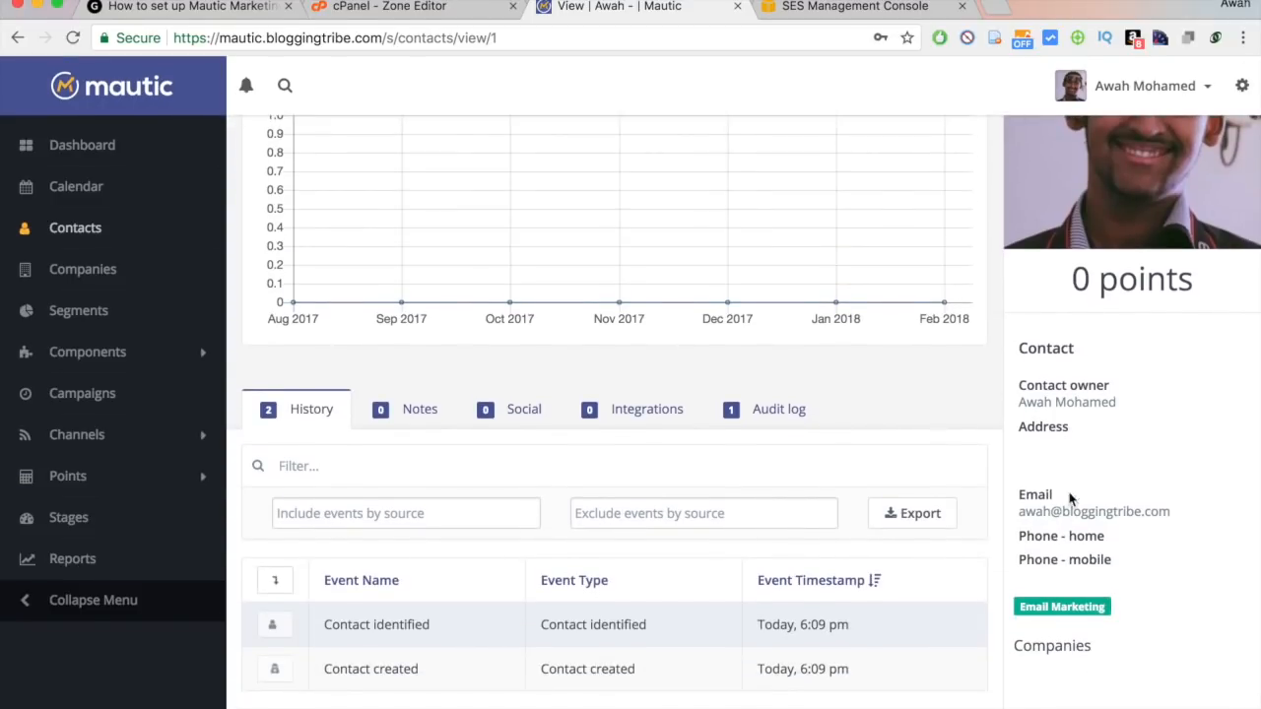
{"action": "scroll", "coordinate": [680, 493], "scroll_direction": "down", "scroll_amount": 2}
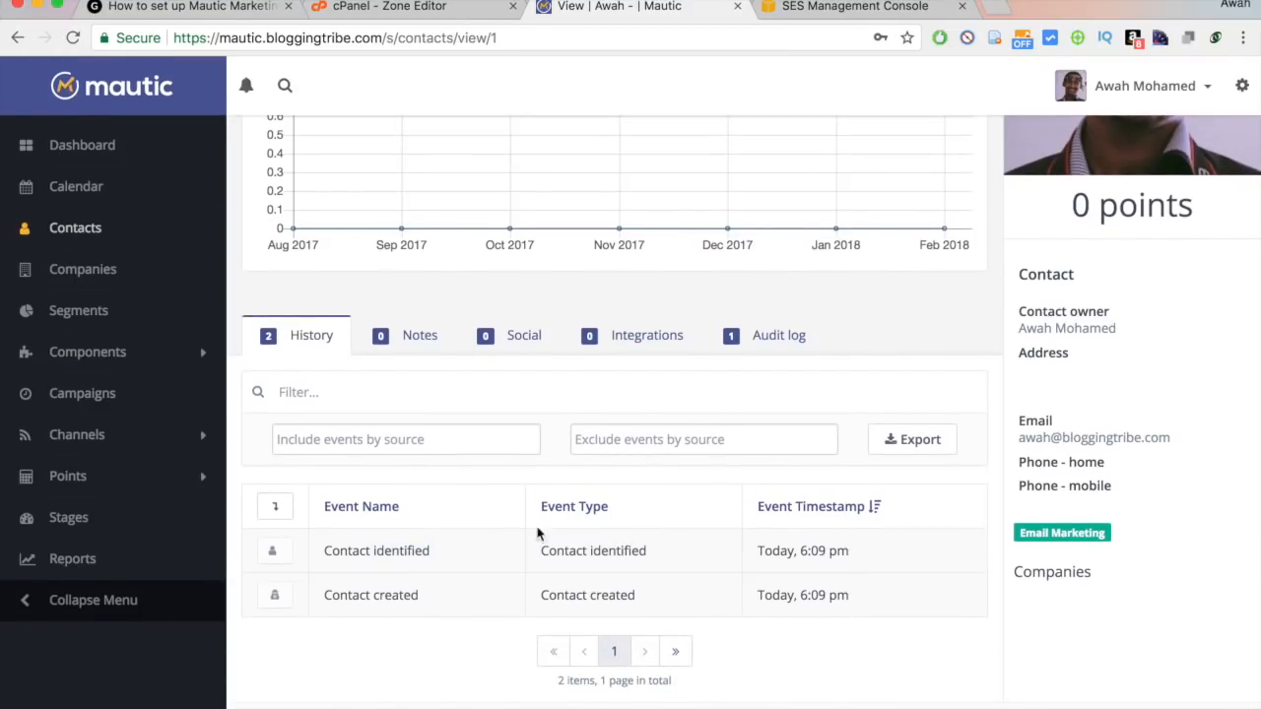
{"action": "left_click_drag", "start_coordinate": [323, 554], "coordinate": [900, 621]}
{"action": "left_click", "coordinate": [896, 624]}
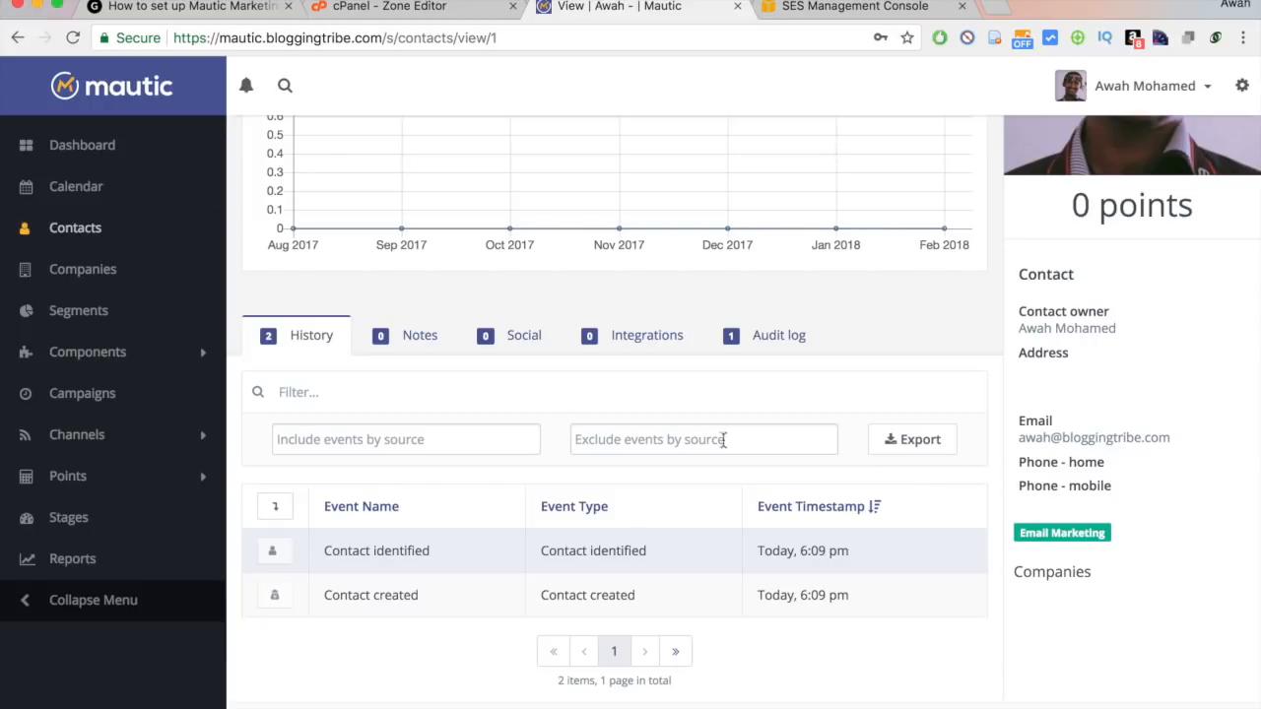
Switch the contact record to its Notes section, which has no notes yet.
{"action": "left_click", "coordinate": [398, 335]}
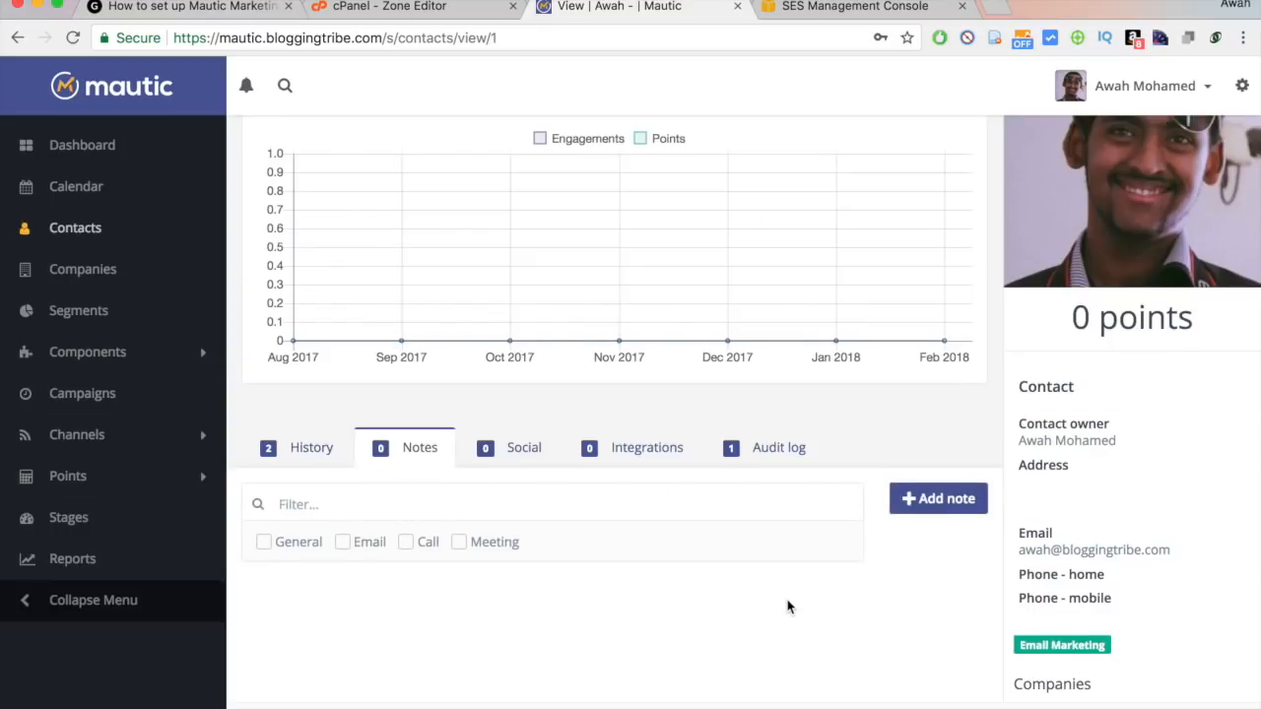
{"action": "scroll", "coordinate": [788, 604], "scroll_direction": "up", "scroll_amount": 3}
{"action": "scroll", "coordinate": [605, 529], "scroll_direction": "down", "scroll_amount": 1}
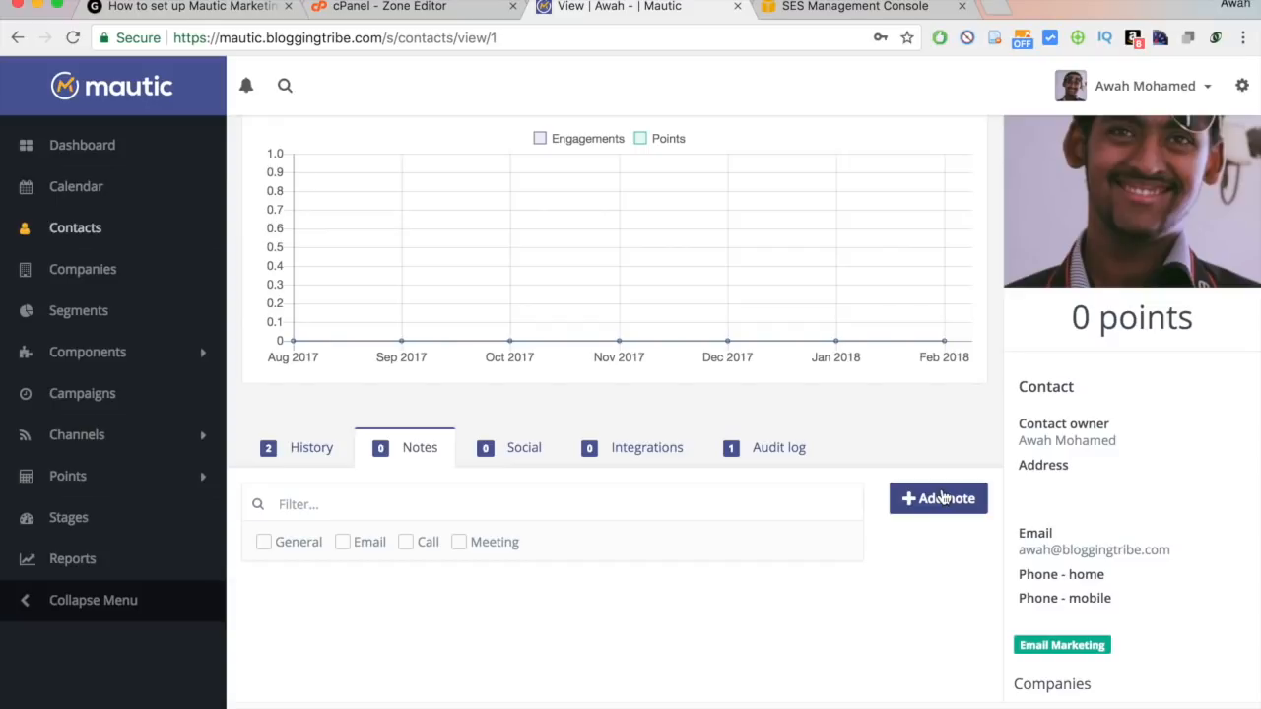
Start a new contact note with the text 'Emailed back with a request'.
{"action": "left_click", "coordinate": [978, 507]}
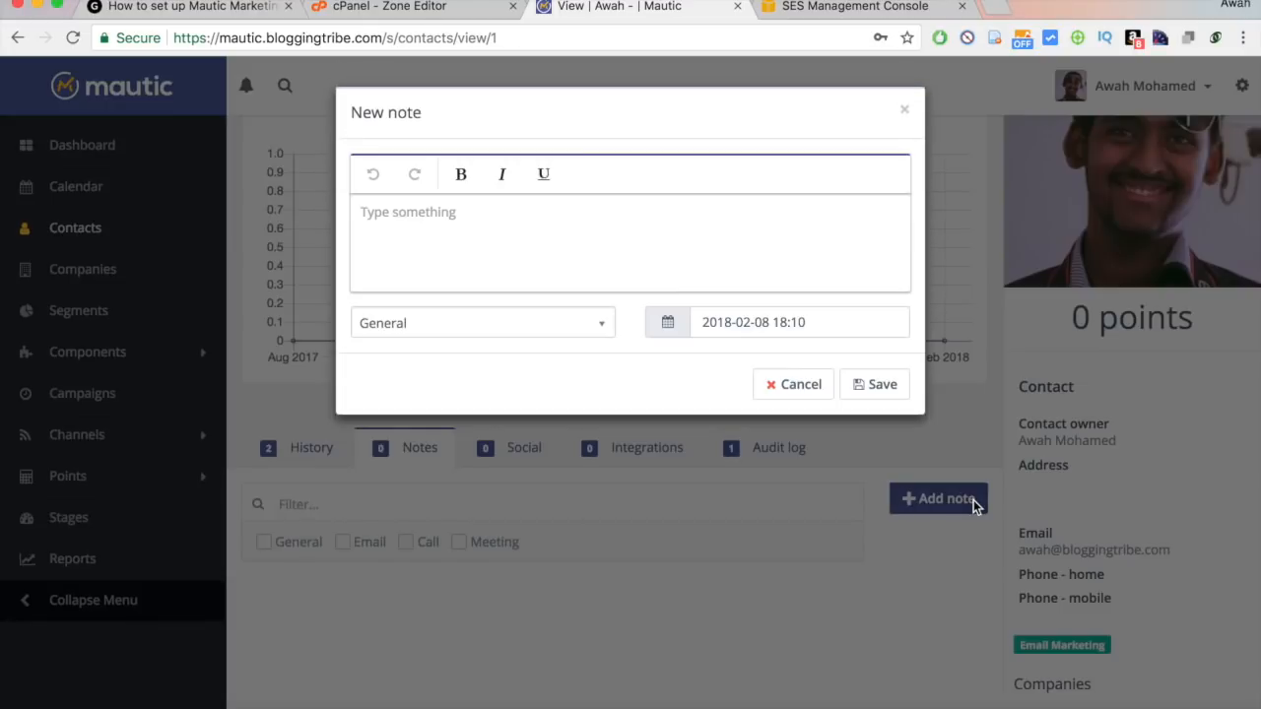
{"action": "left_click", "coordinate": [549, 226]}
{"action": "type", "text": "Interes"}
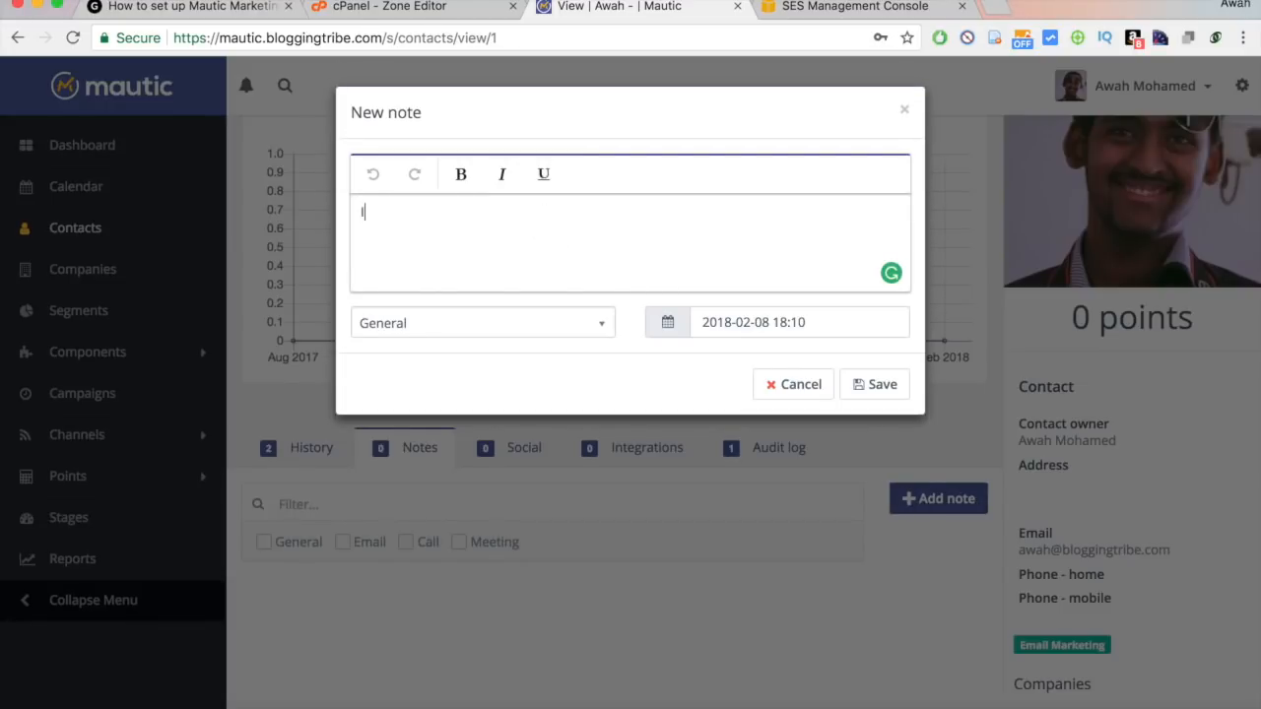
{"action": "key", "text": "super+a"}
{"action": "type", "text": "Emailed back with a request"}
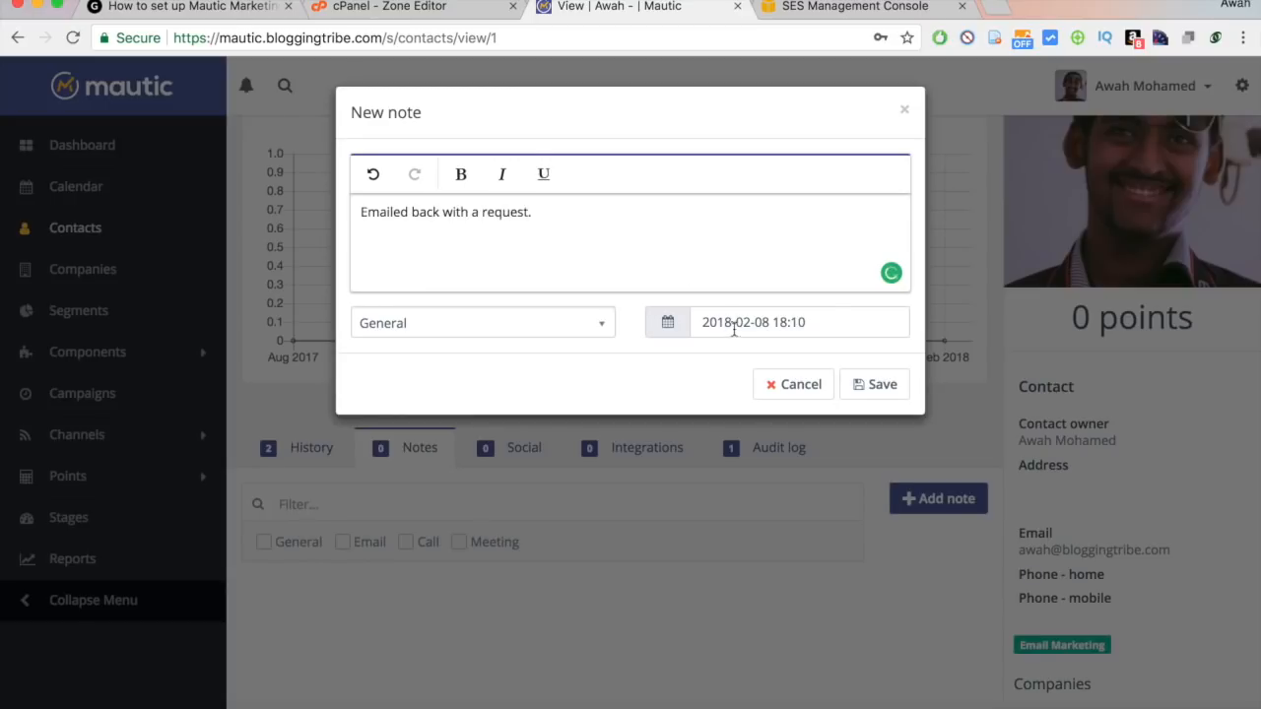
Make it an Email-type note dated February 23, 2018, and save it.
{"action": "left_click", "coordinate": [460, 333]}
{"action": "left_click", "coordinate": [491, 418]}
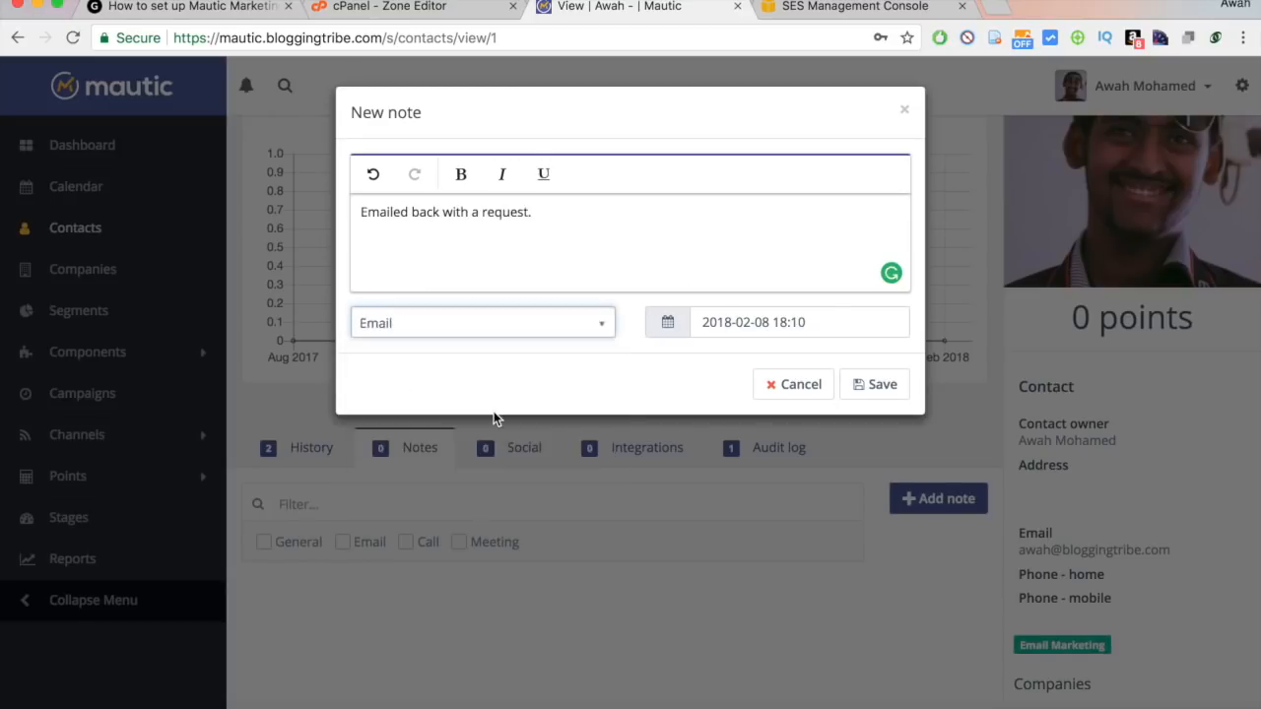
{"action": "left_click", "coordinate": [659, 232]}
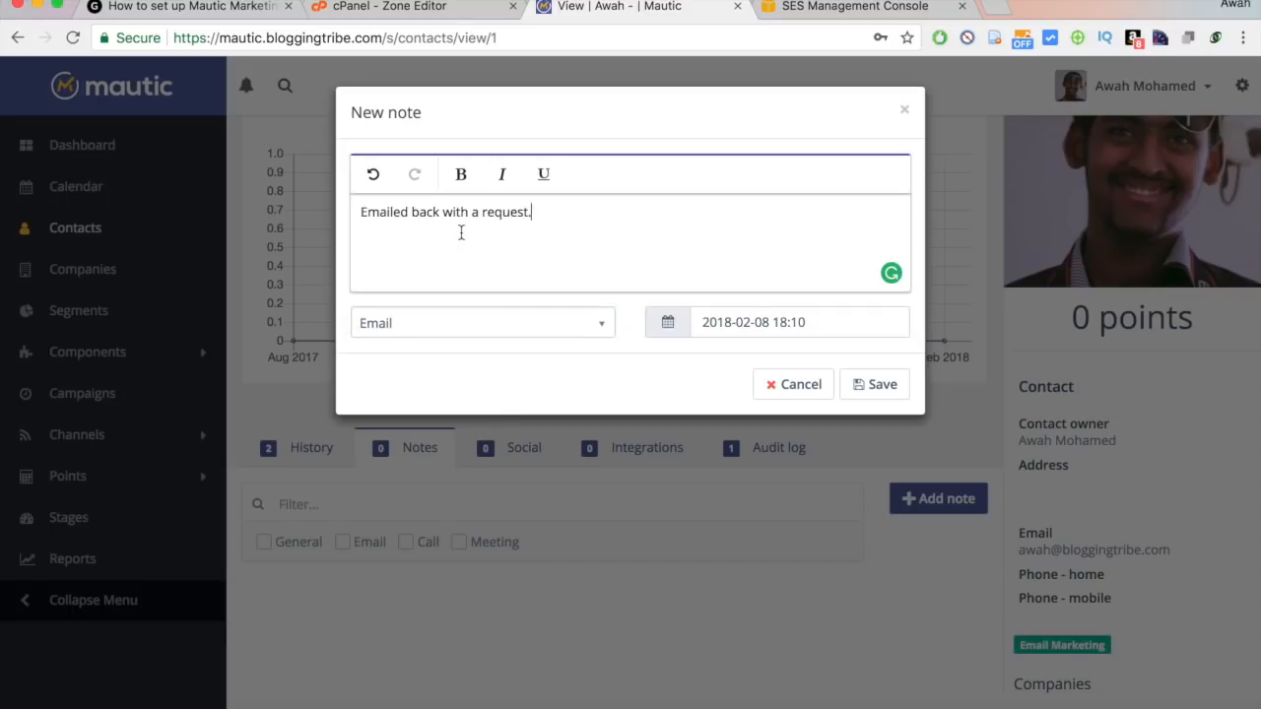
{"action": "left_click", "coordinate": [765, 322]}
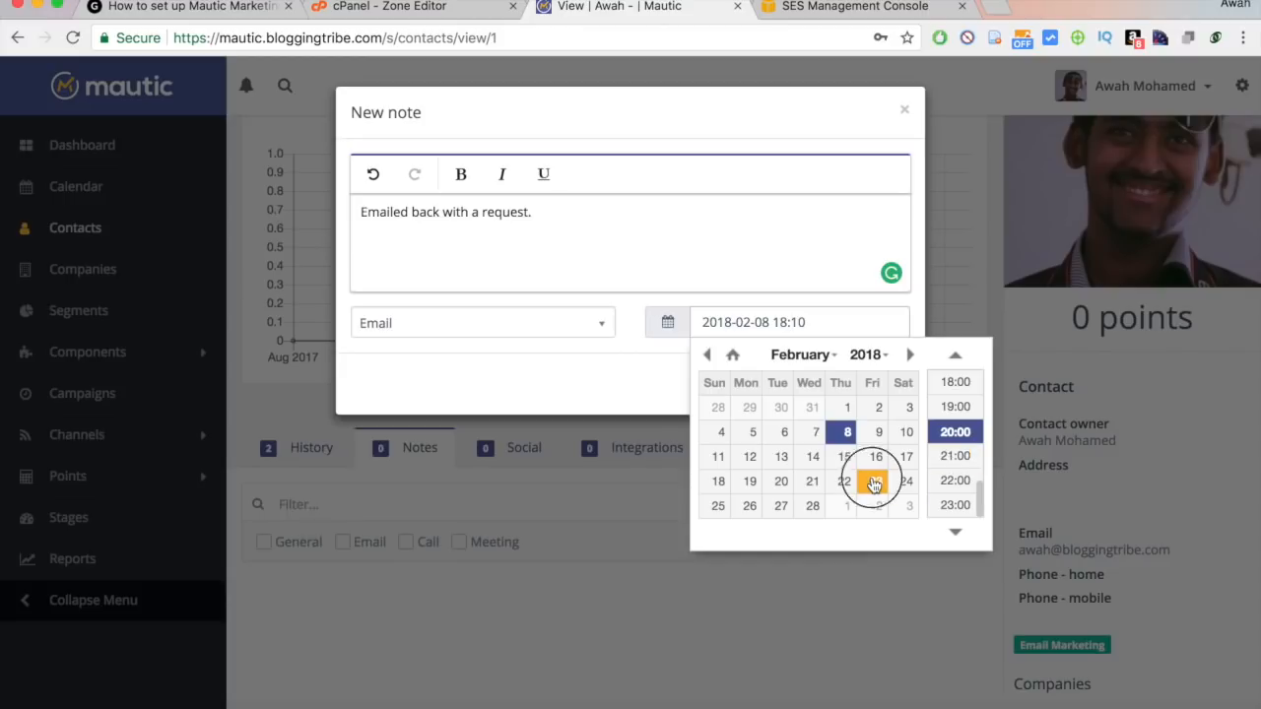
{"action": "left_click", "coordinate": [875, 484]}
{"action": "left_click", "coordinate": [555, 388]}
{"action": "left_click", "coordinate": [859, 387]}
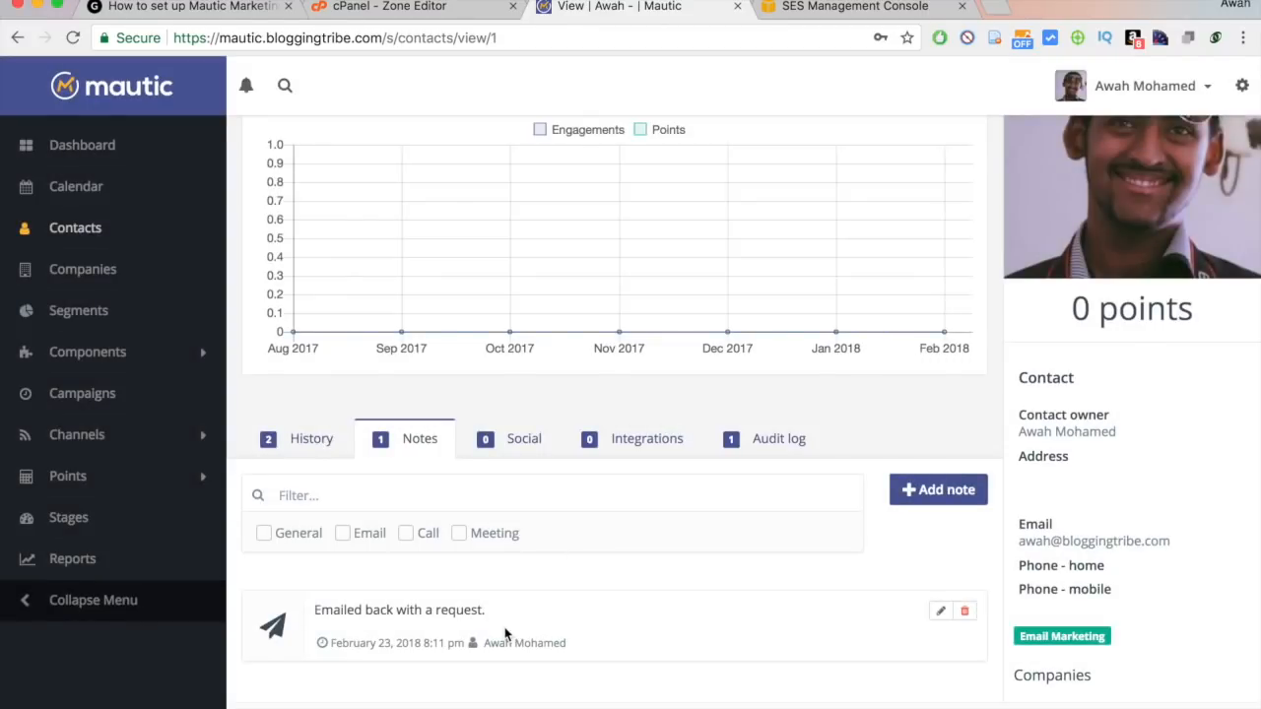
{"action": "left_click_drag", "start_coordinate": [364, 609], "coordinate": [470, 610]}
Check the contact's Social tab, then return to the Notes section.
{"action": "left_click", "coordinate": [470, 610]}
{"action": "left_click", "coordinate": [538, 451]}
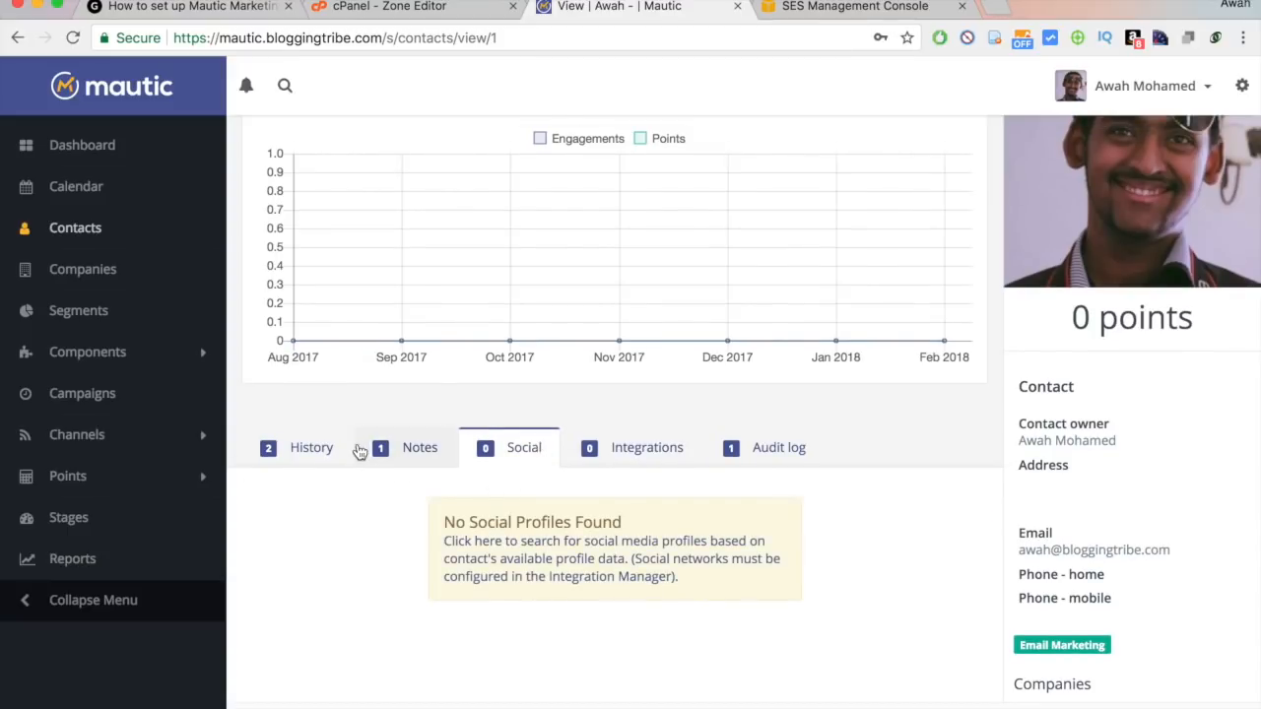
{"action": "left_click", "coordinate": [358, 450]}
{"action": "scroll", "coordinate": [357, 451], "scroll_direction": "up", "scroll_amount": 3}
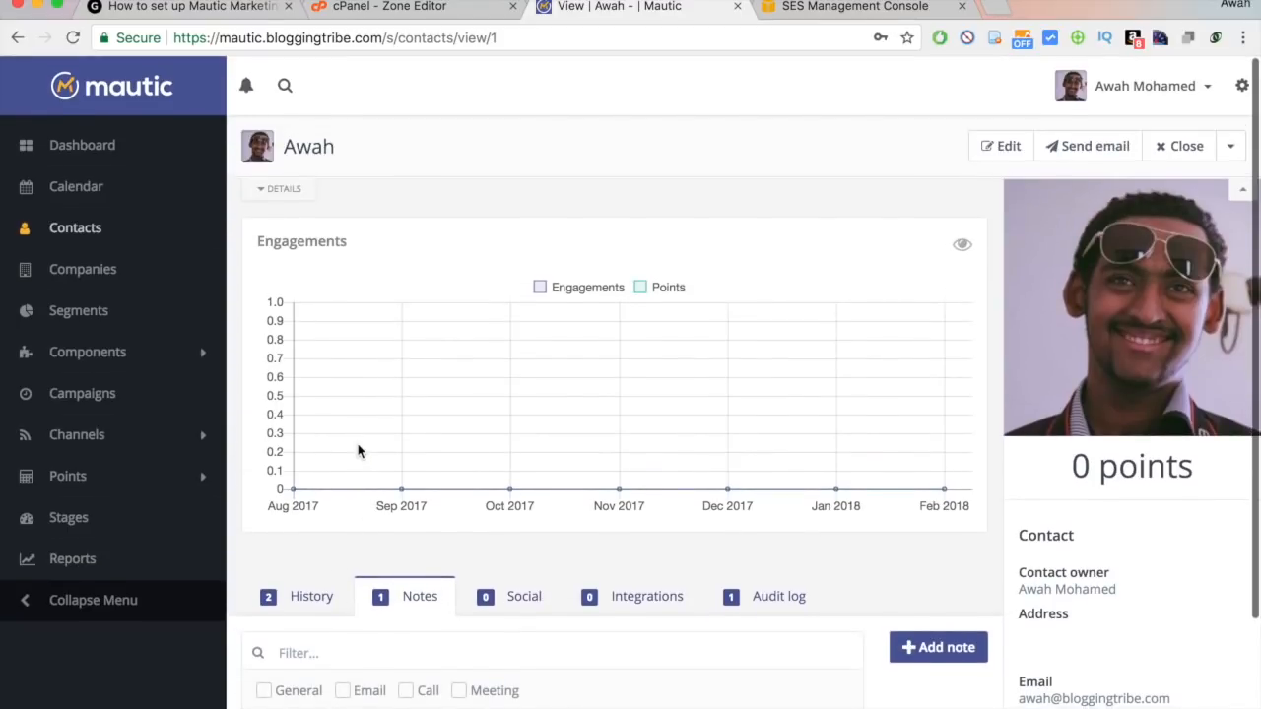
{"action": "scroll", "coordinate": [393, 148], "scroll_direction": "down", "scroll_amount": 3}
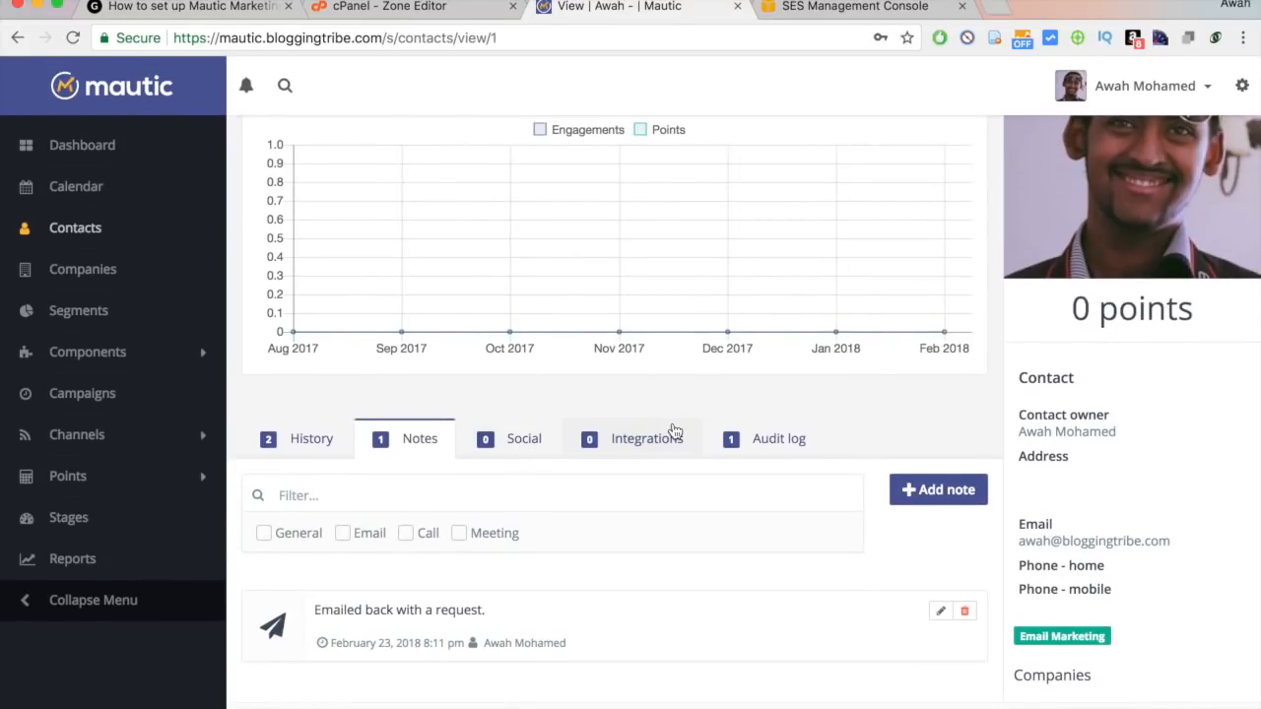
Recheck Social, which shows no profiles found, and bring up the Settings panel.
{"action": "left_click", "coordinate": [485, 442]}
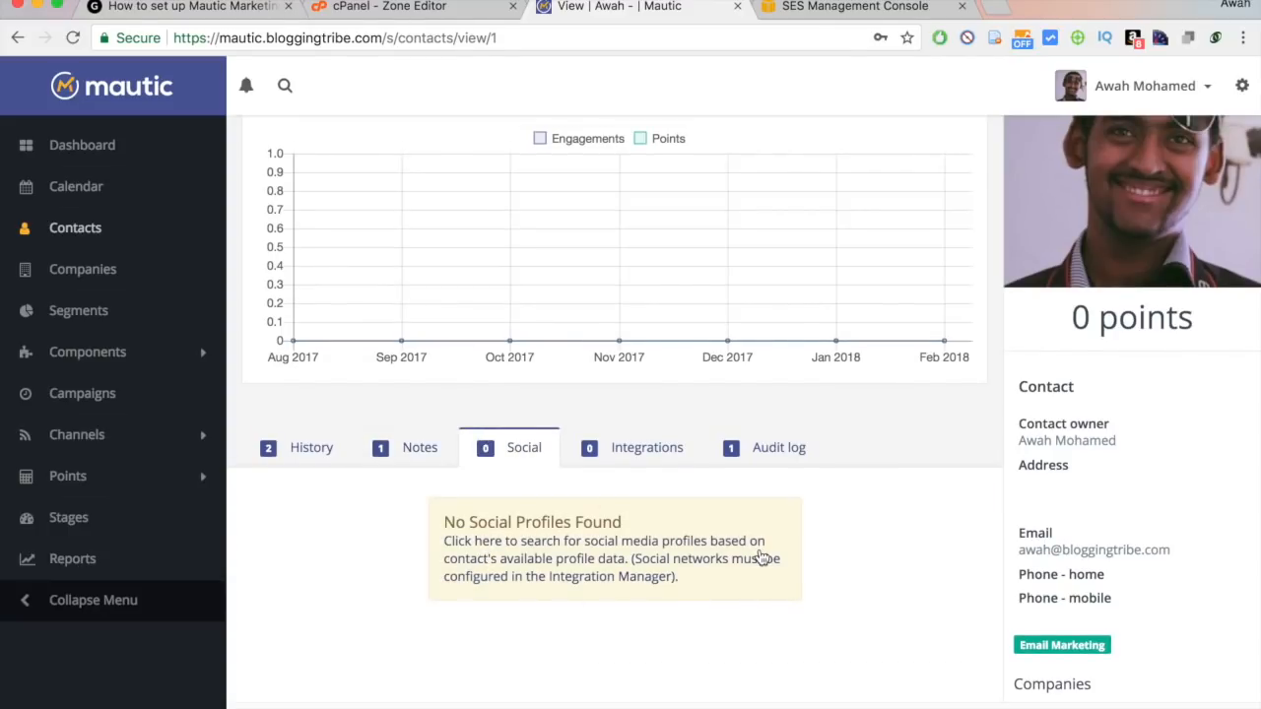
{"action": "scroll", "coordinate": [486, 570], "scroll_direction": "up", "scroll_amount": 2}
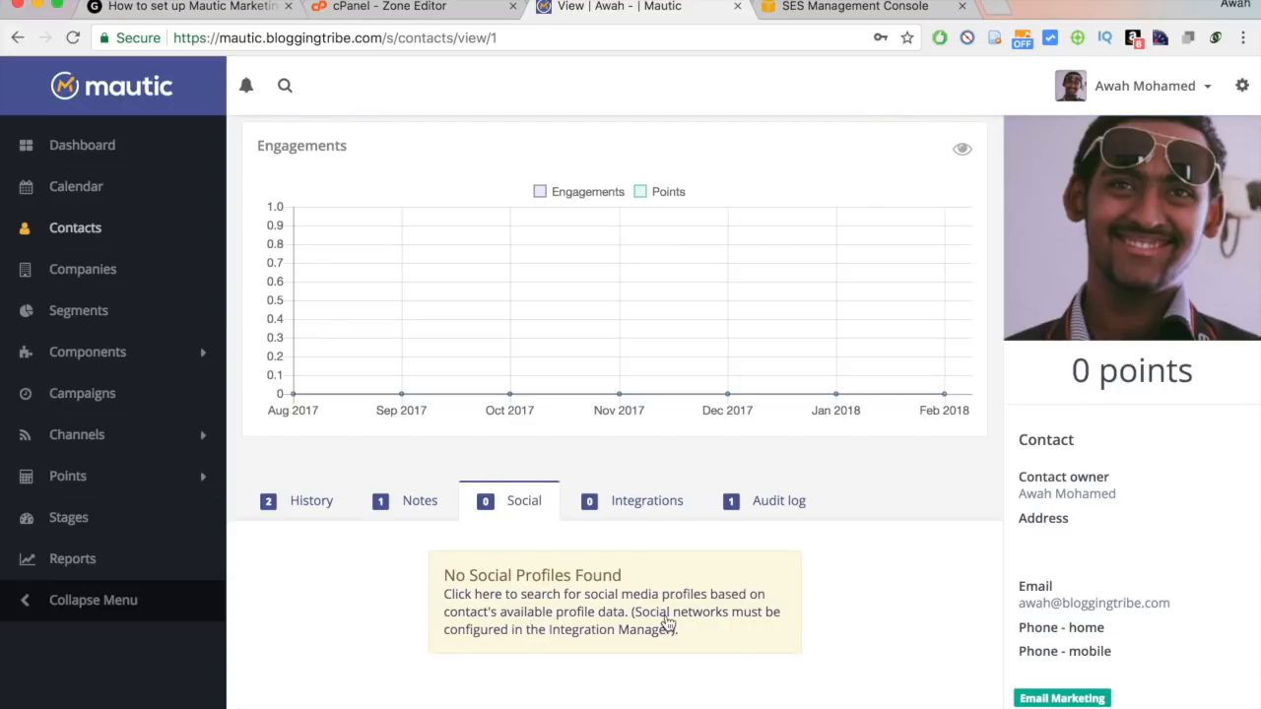
{"action": "scroll", "coordinate": [631, 626], "scroll_direction": "down", "scroll_amount": 1}
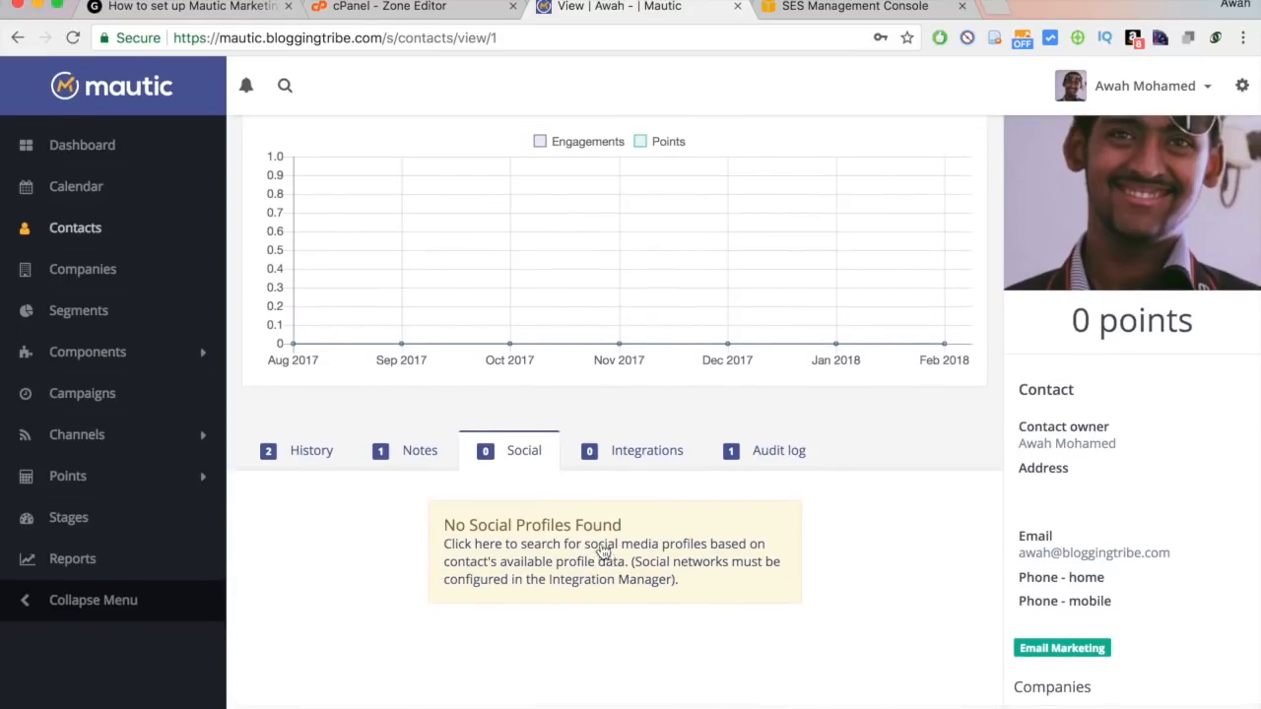
{"action": "scroll", "coordinate": [600, 551], "scroll_direction": "up", "scroll_amount": 3}
{"action": "left_click", "coordinate": [1241, 86]}
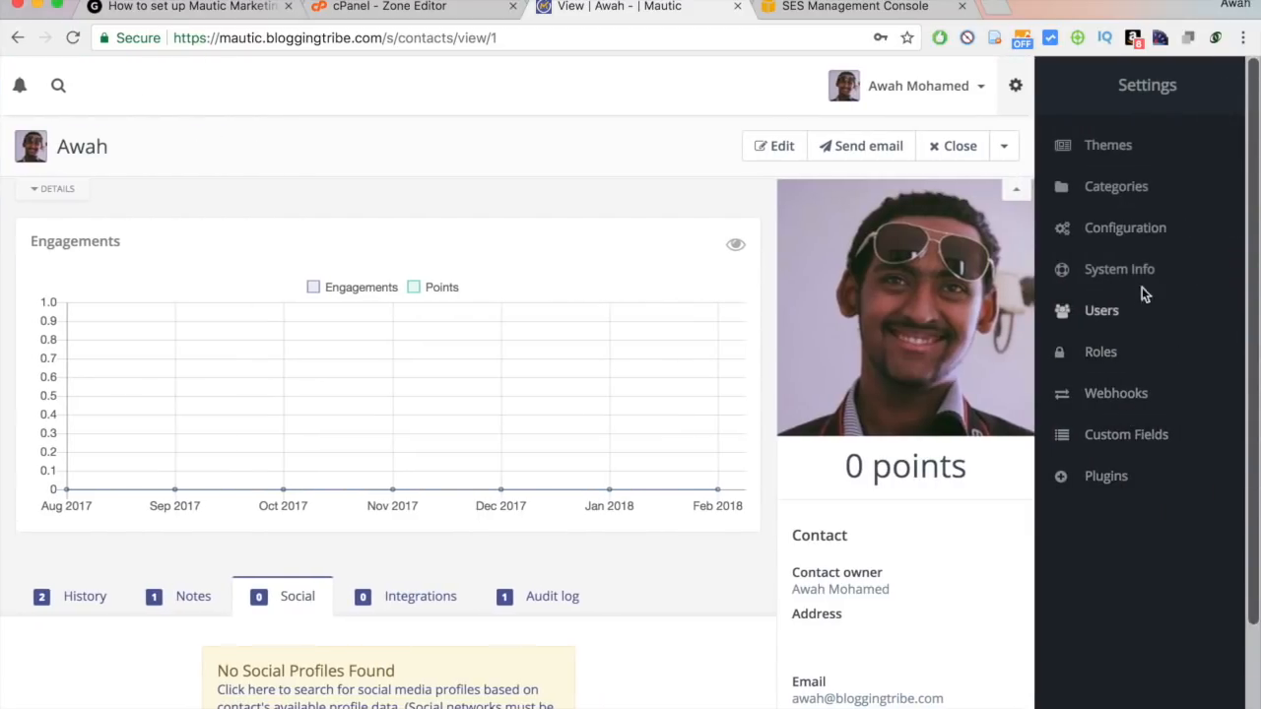
Go to plugin management from Settings and install the newly available plugins.
{"action": "left_click", "coordinate": [1097, 478]}
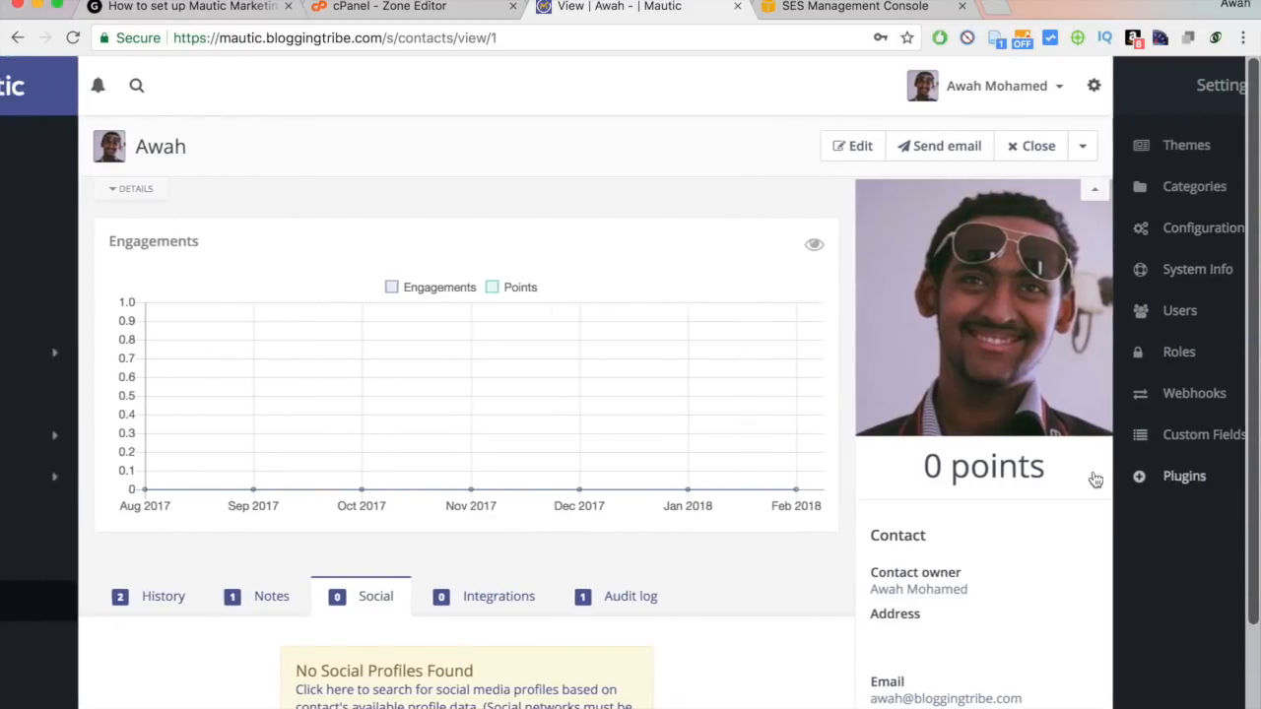
{"action": "left_click", "coordinate": [1240, 86]}
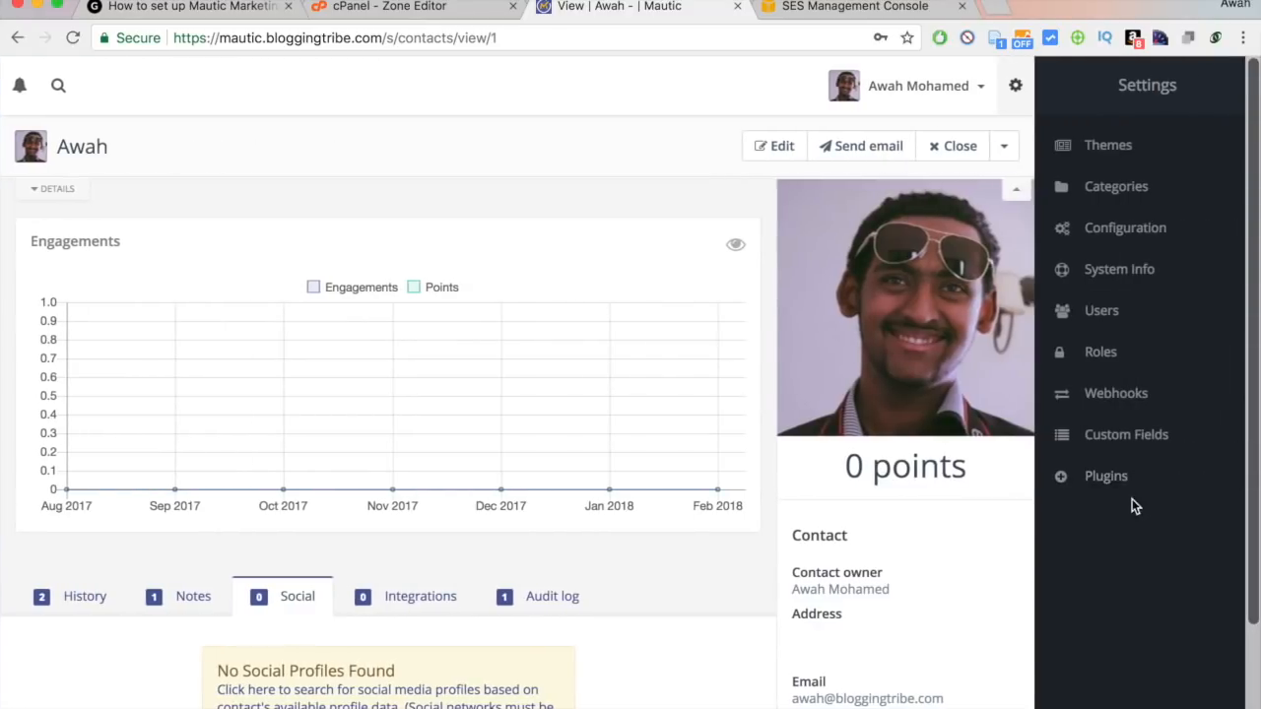
{"action": "left_click", "coordinate": [1105, 478]}
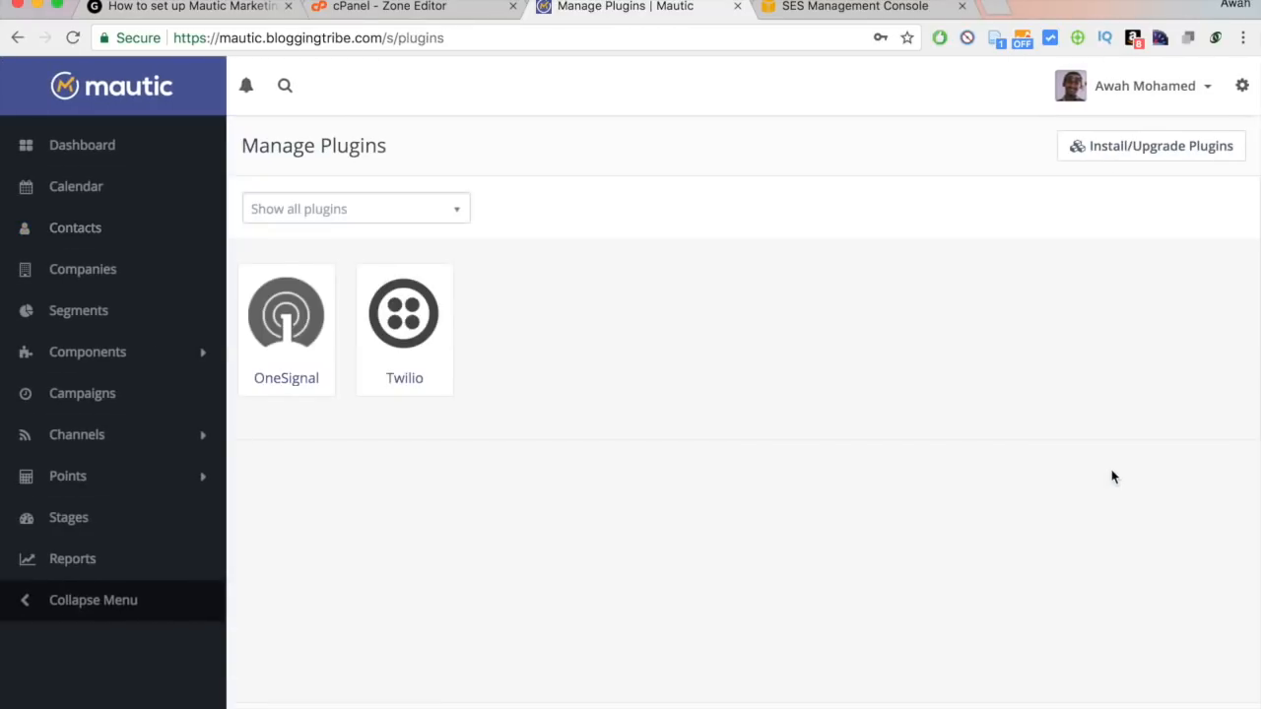
{"action": "left_click", "coordinate": [1129, 143]}
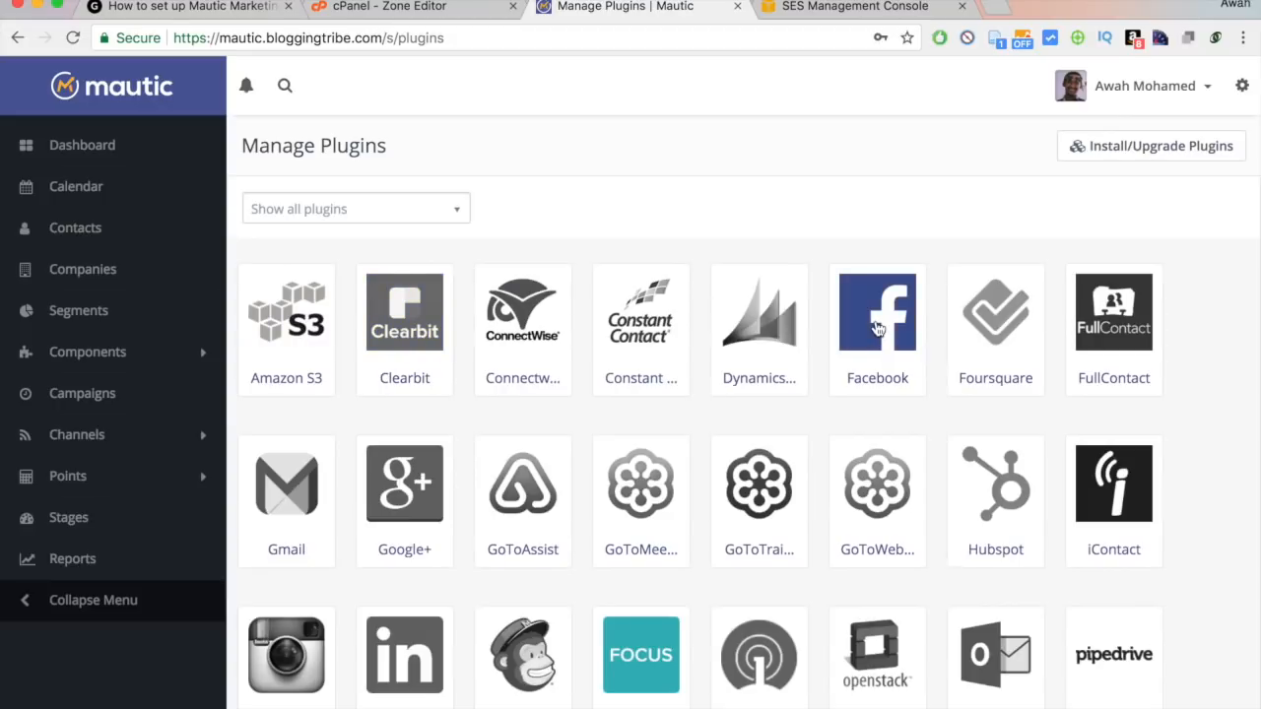
Browse the Manage Plugins grid of integrations such as Amazon S3, Clearbit and Gmail.
{"action": "scroll", "coordinate": [1084, 316], "scroll_direction": "down", "scroll_amount": 2}
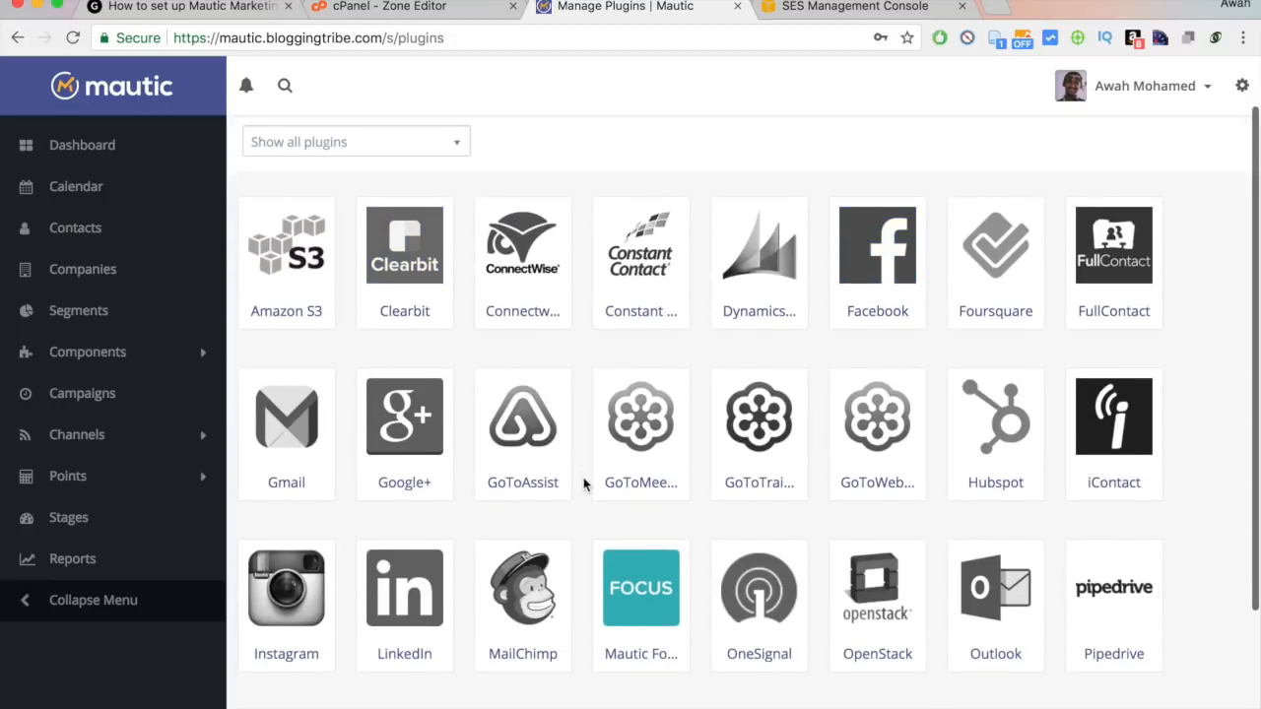
{"action": "scroll", "coordinate": [512, 443], "scroll_direction": "down", "scroll_amount": 3}
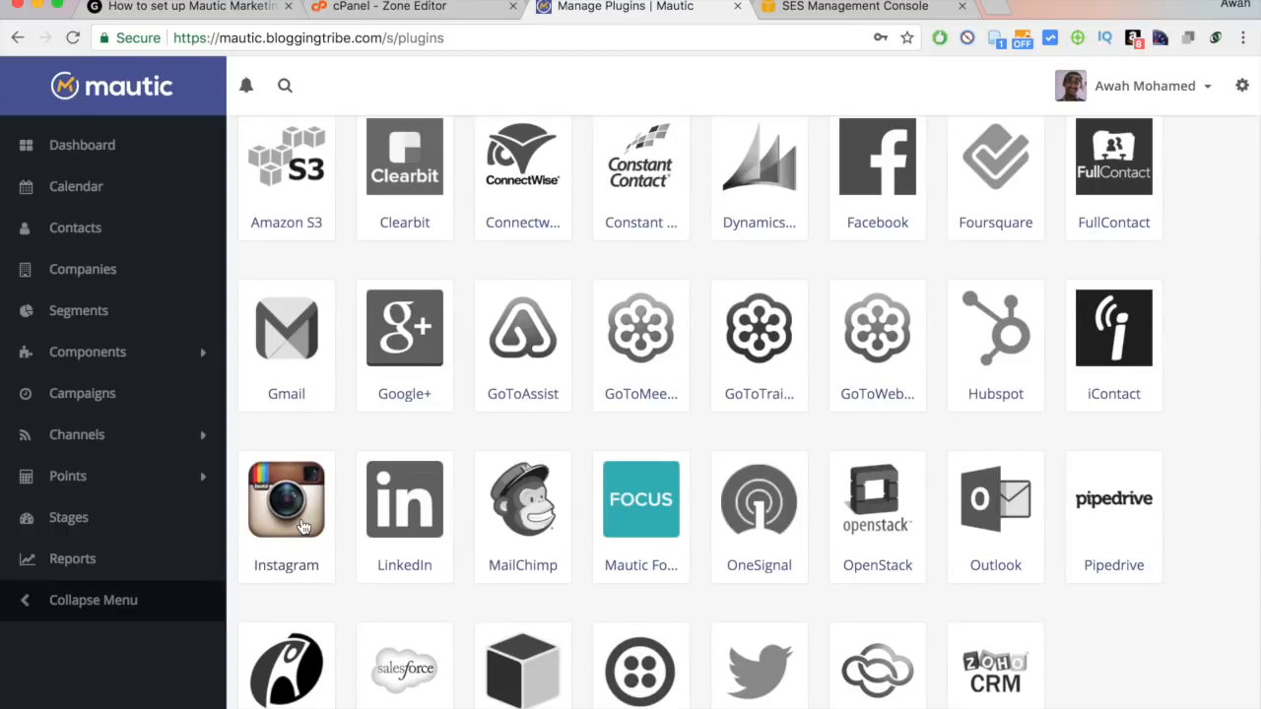
{"action": "scroll", "coordinate": [303, 528], "scroll_direction": "down", "scroll_amount": 2}
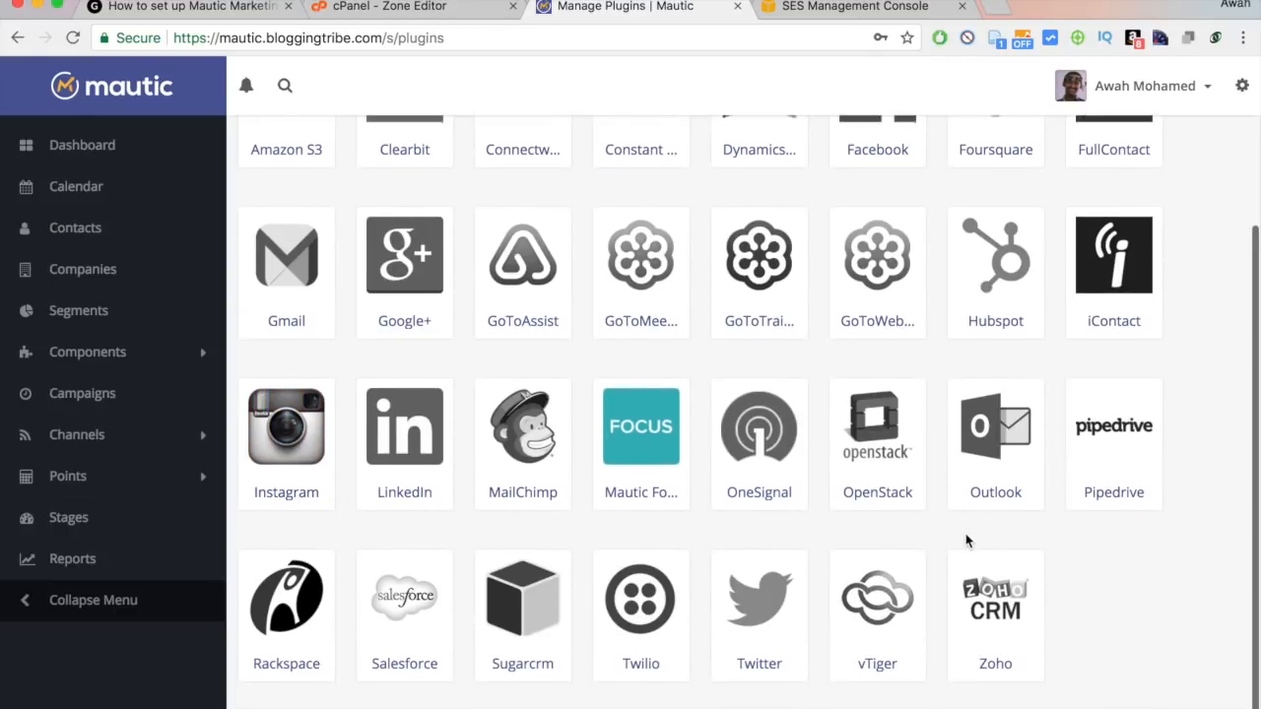
{"action": "scroll", "coordinate": [966, 540], "scroll_direction": "up", "scroll_amount": 1}
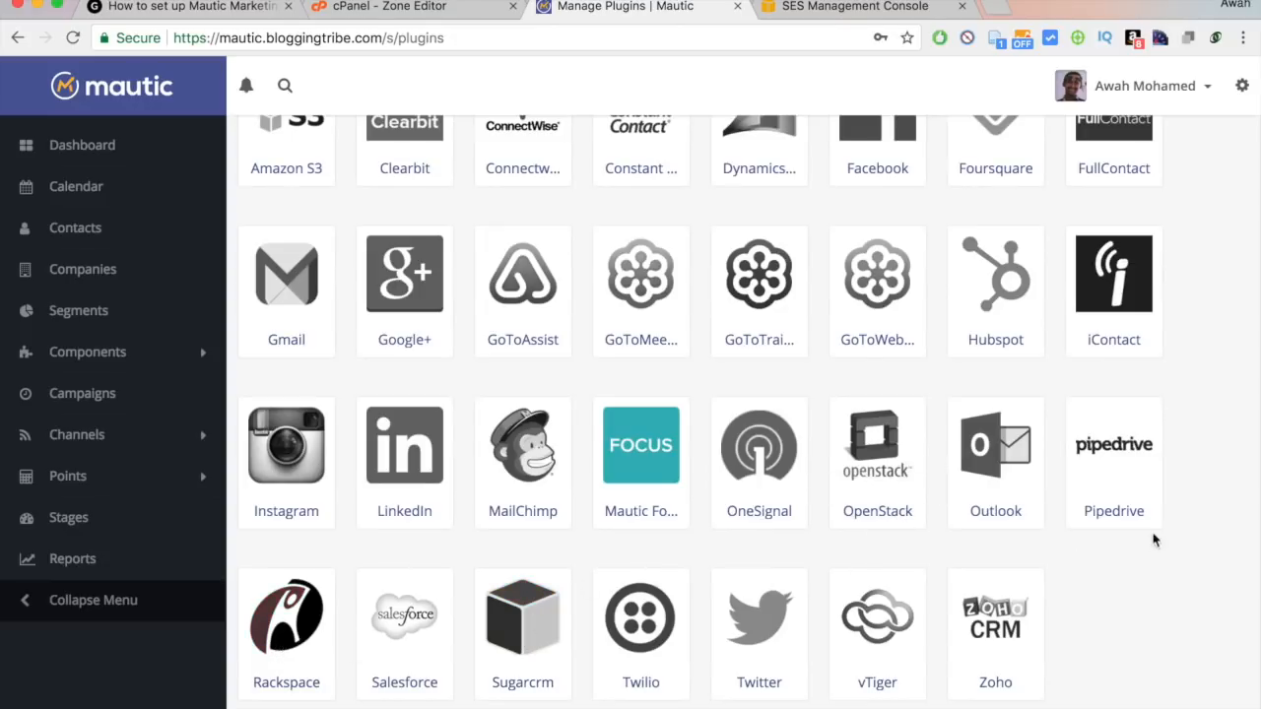
{"action": "scroll", "coordinate": [1139, 485], "scroll_direction": "up", "scroll_amount": 1}
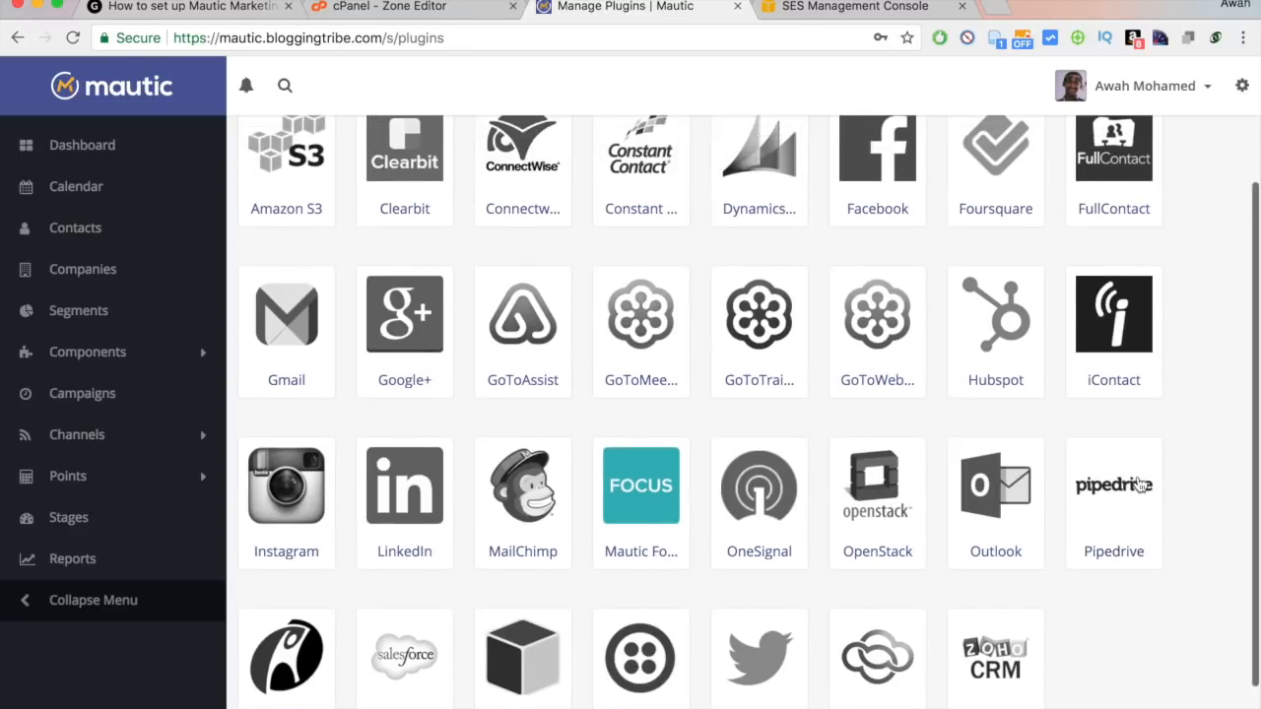
{"action": "scroll", "coordinate": [1140, 485], "scroll_direction": "up", "scroll_amount": 1}
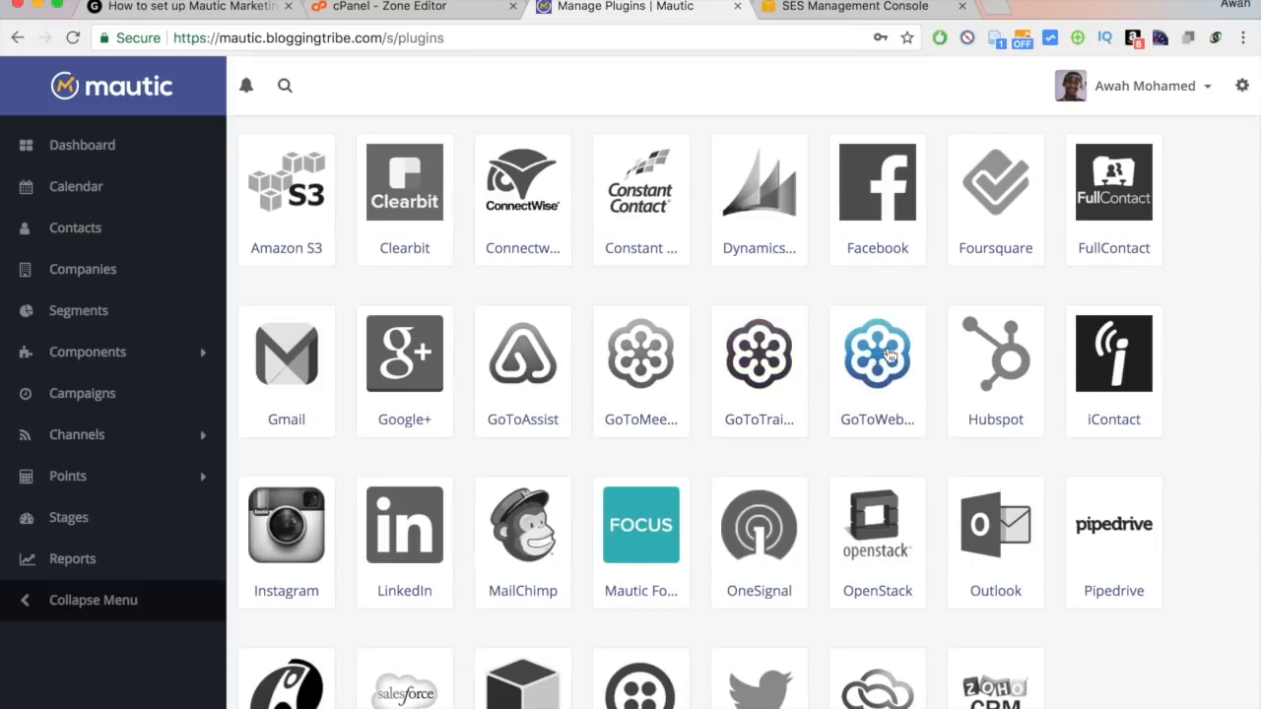
{"action": "scroll", "coordinate": [1007, 373], "scroll_direction": "up", "scroll_amount": 2}
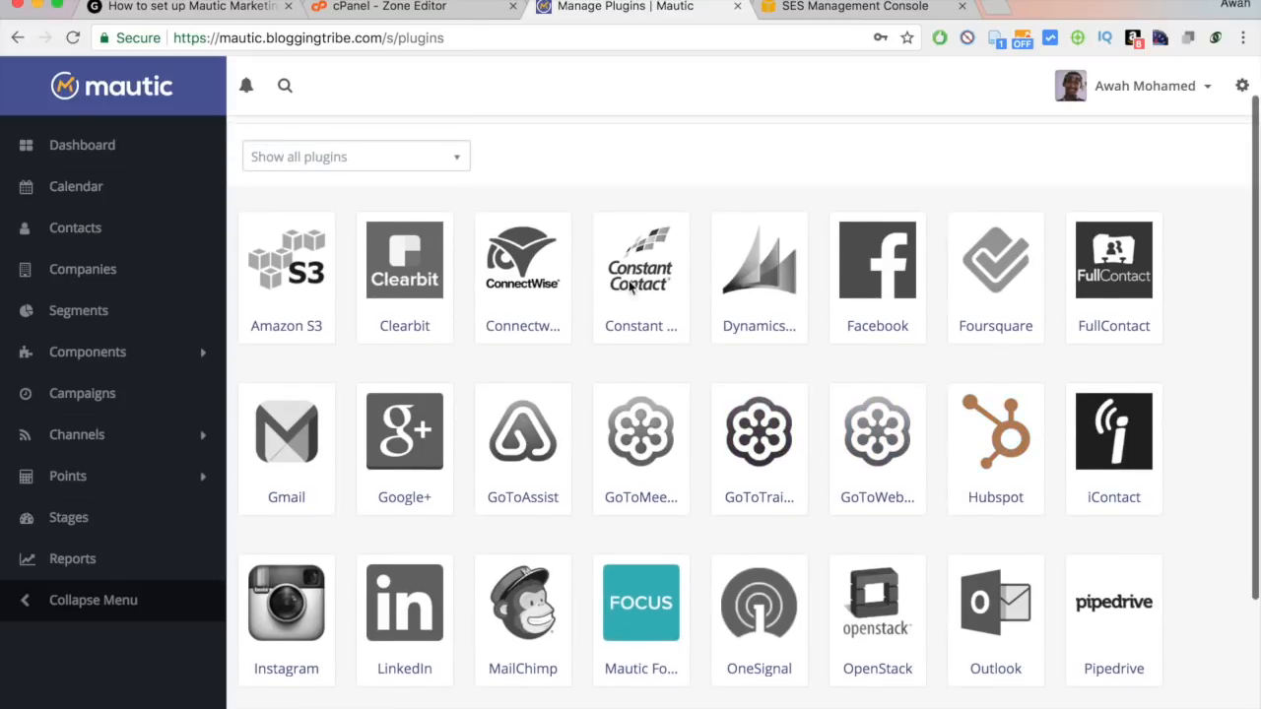
{"action": "scroll", "coordinate": [402, 448], "scroll_direction": "down", "scroll_amount": 2}
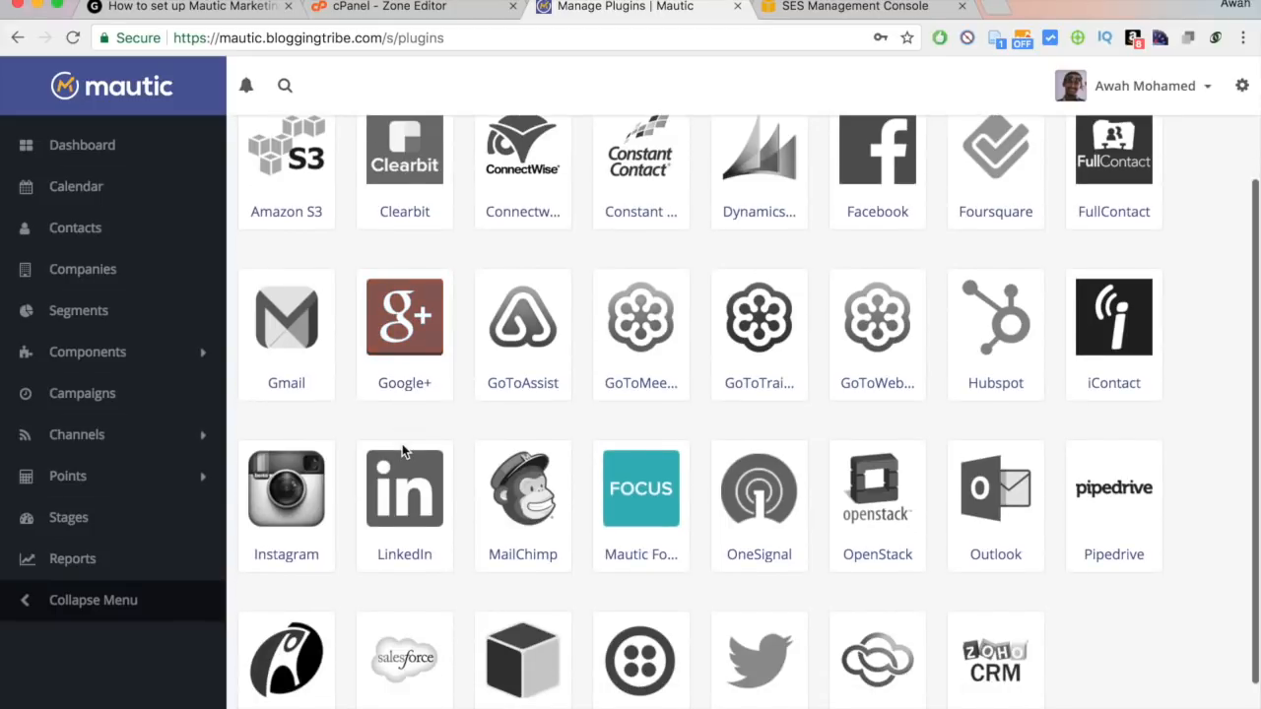
{"action": "scroll", "coordinate": [402, 448], "scroll_direction": "down", "scroll_amount": 2}
{"action": "scroll", "coordinate": [296, 375], "scroll_direction": "up", "scroll_amount": 5}
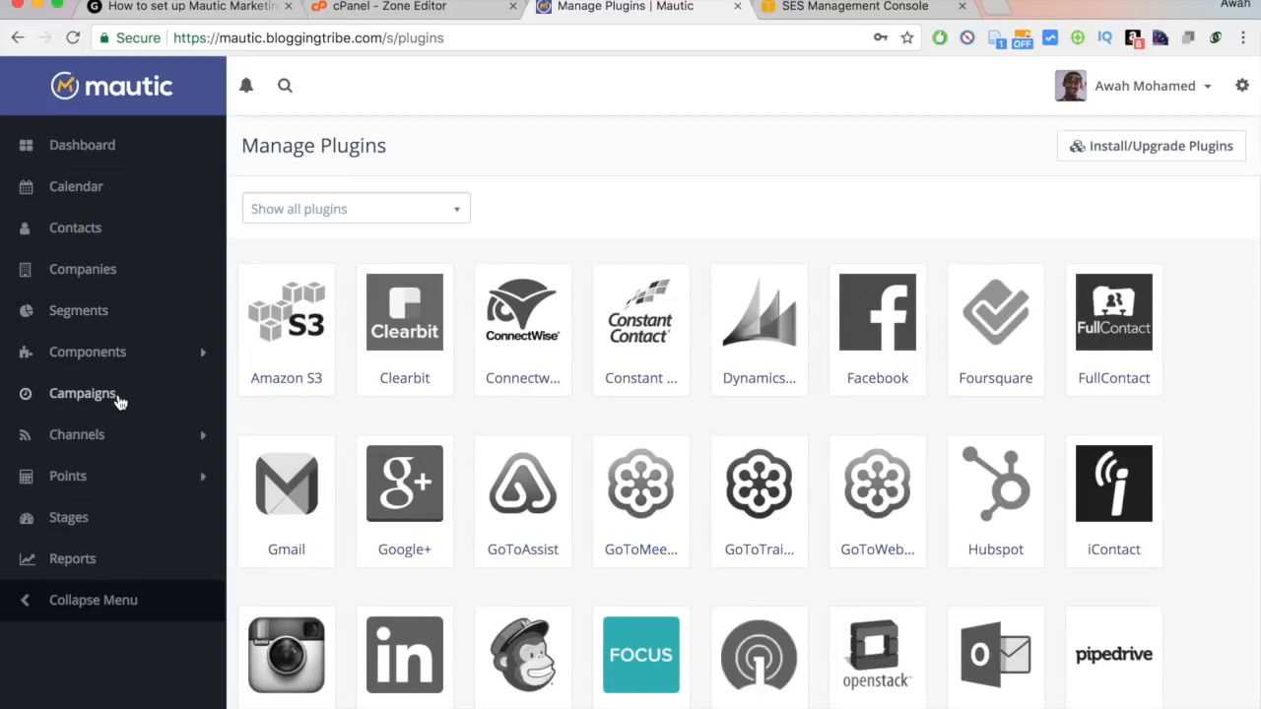
Start a new contact segment named Newsletter.
{"action": "left_click", "coordinate": [92, 318]}
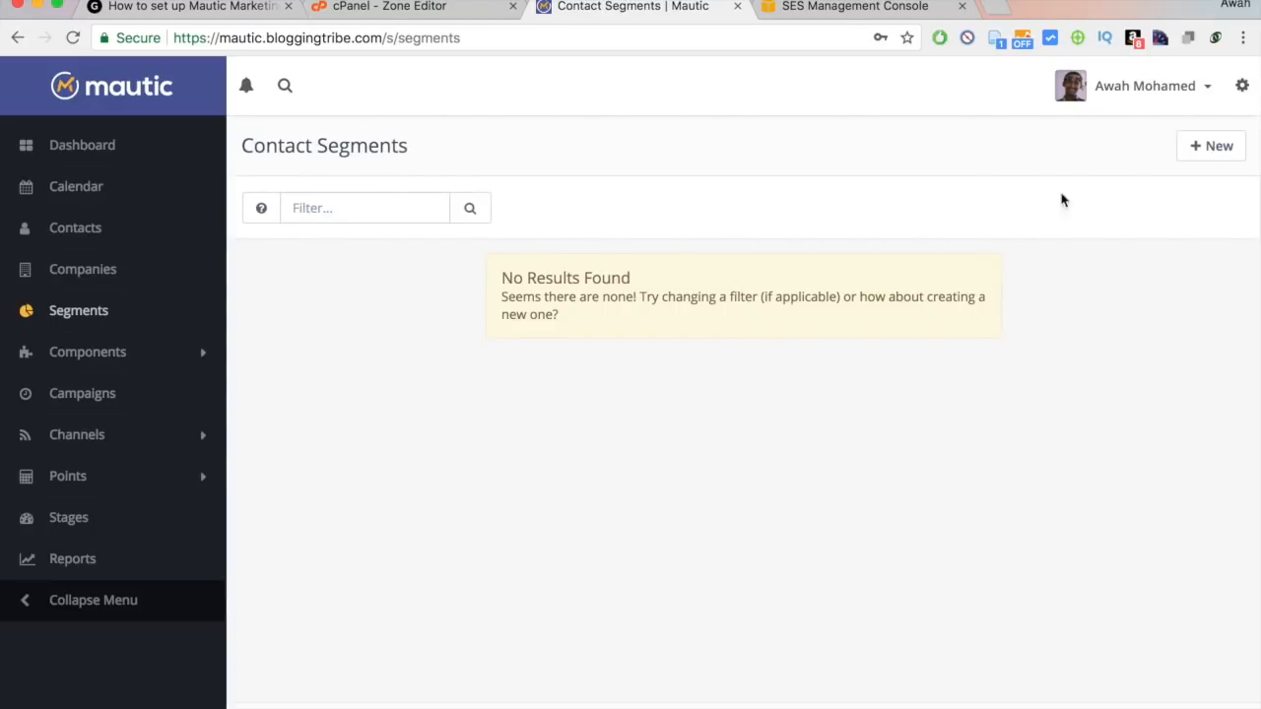
{"action": "left_click", "coordinate": [1204, 152]}
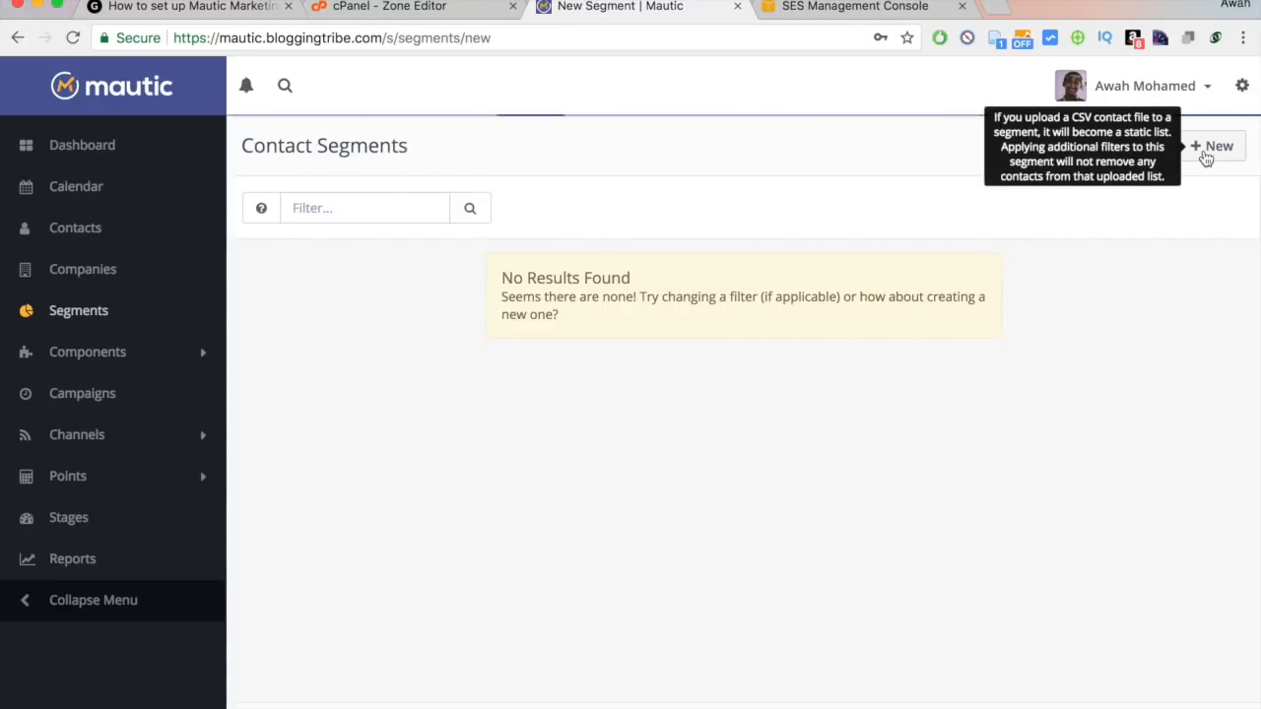
{"action": "left_click", "coordinate": [524, 262]}
{"action": "type", "text": "sdf"}
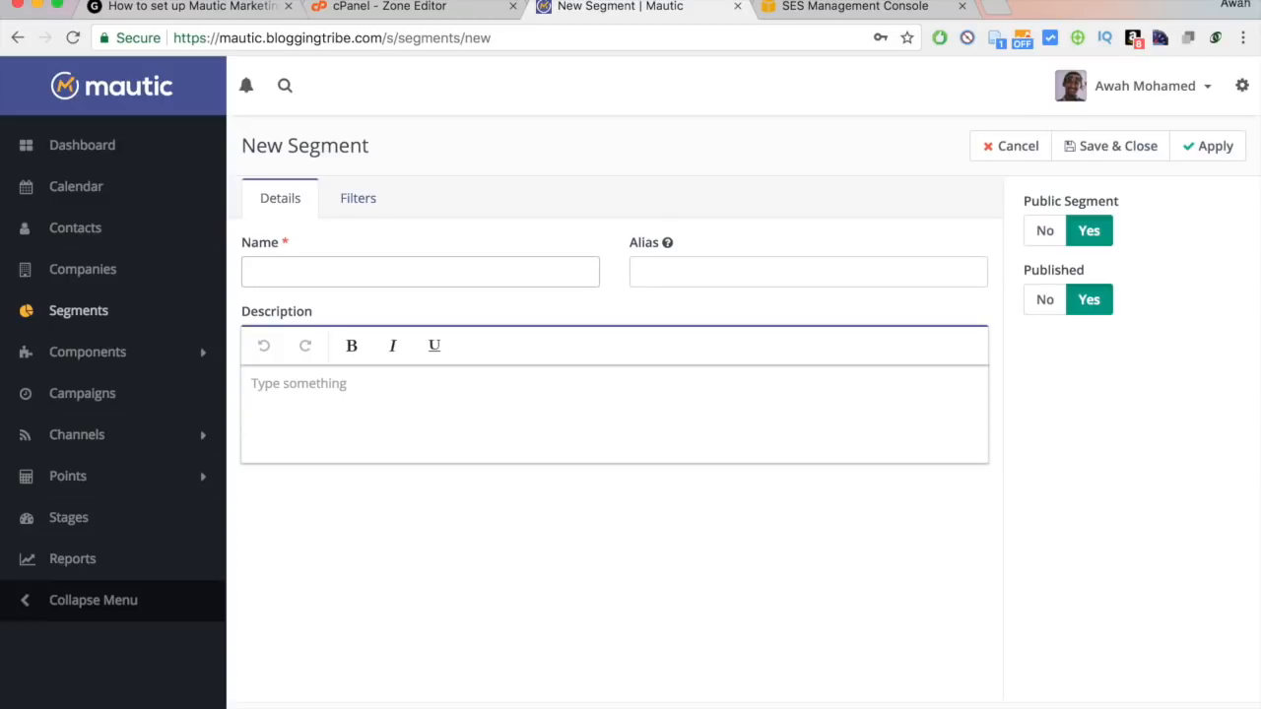
{"action": "type", "text": "Newsle"}
{"action": "key", "text": "Down"}
{"action": "key", "text": "Return"}
{"action": "key", "text": "Tab"}
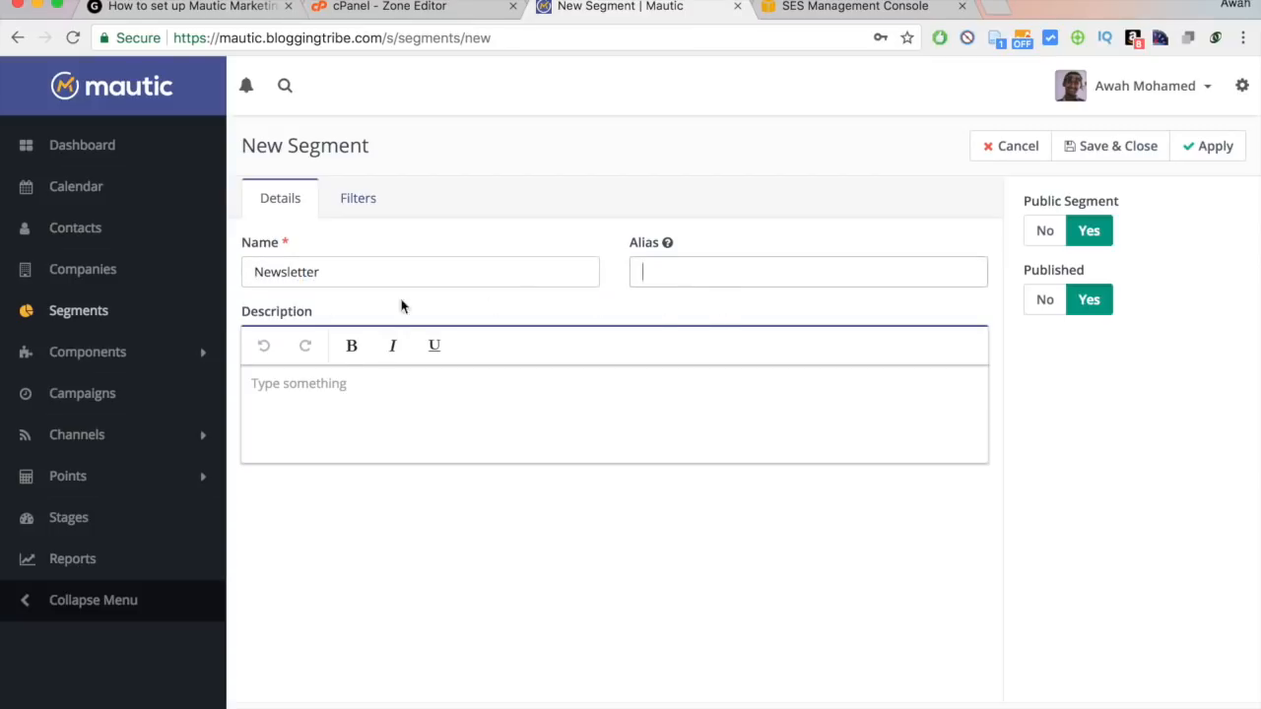
{"action": "left_click", "coordinate": [335, 281]}
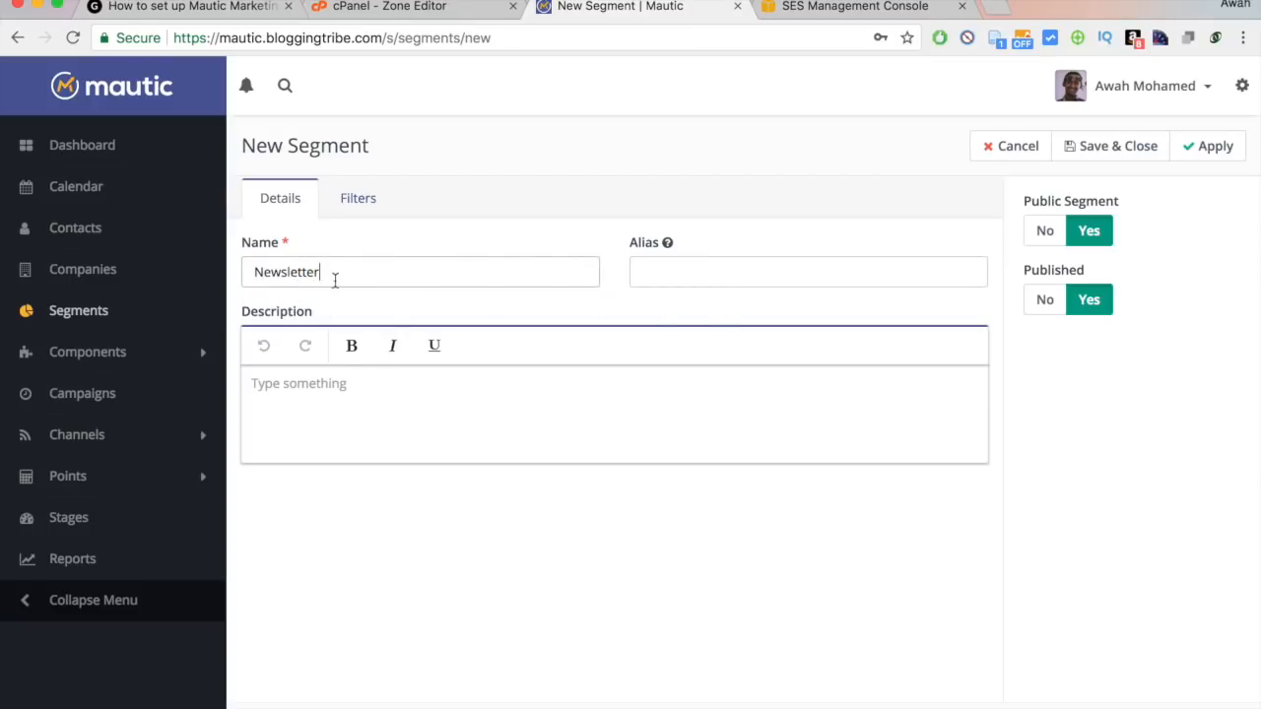
Filter the Newsletter segment on contacts tagged newsletter and save it.
{"action": "left_click", "coordinate": [361, 198]}
{"action": "left_click", "coordinate": [360, 262]}
{"action": "type", "text": "tags"}
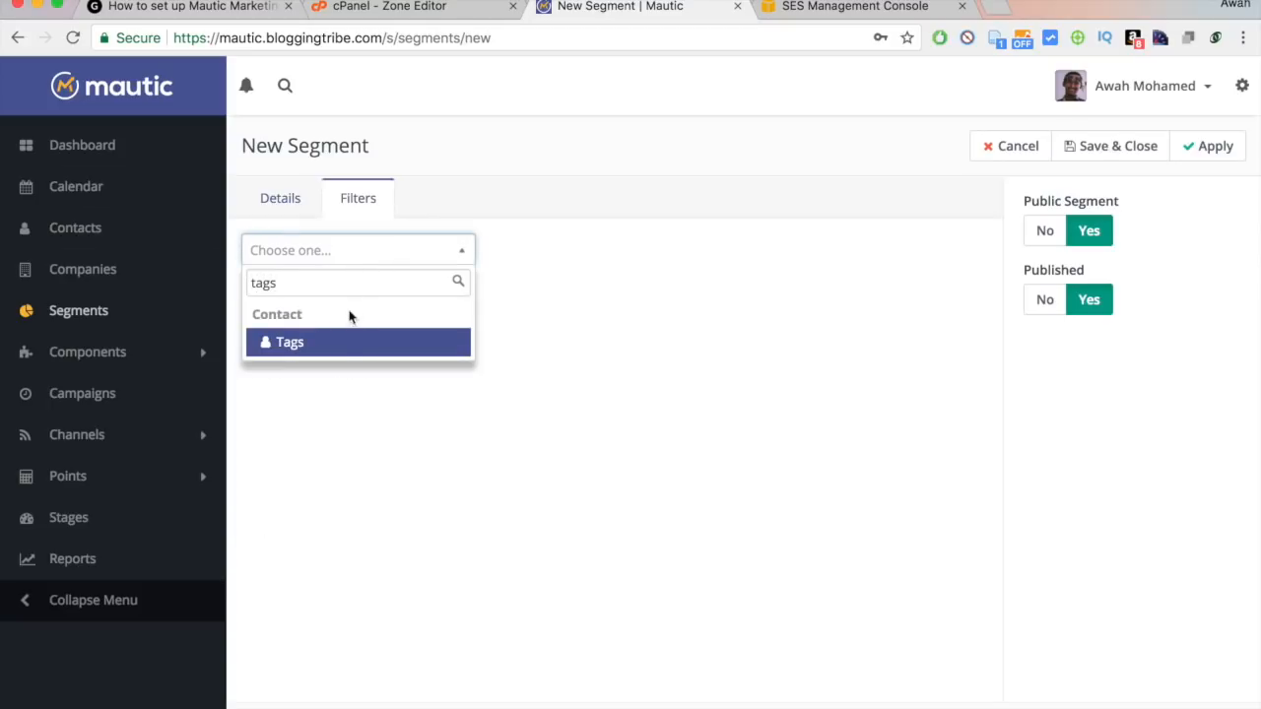
{"action": "left_click", "coordinate": [335, 341]}
{"action": "left_click", "coordinate": [704, 321]}
{"action": "type", "text": "news"}
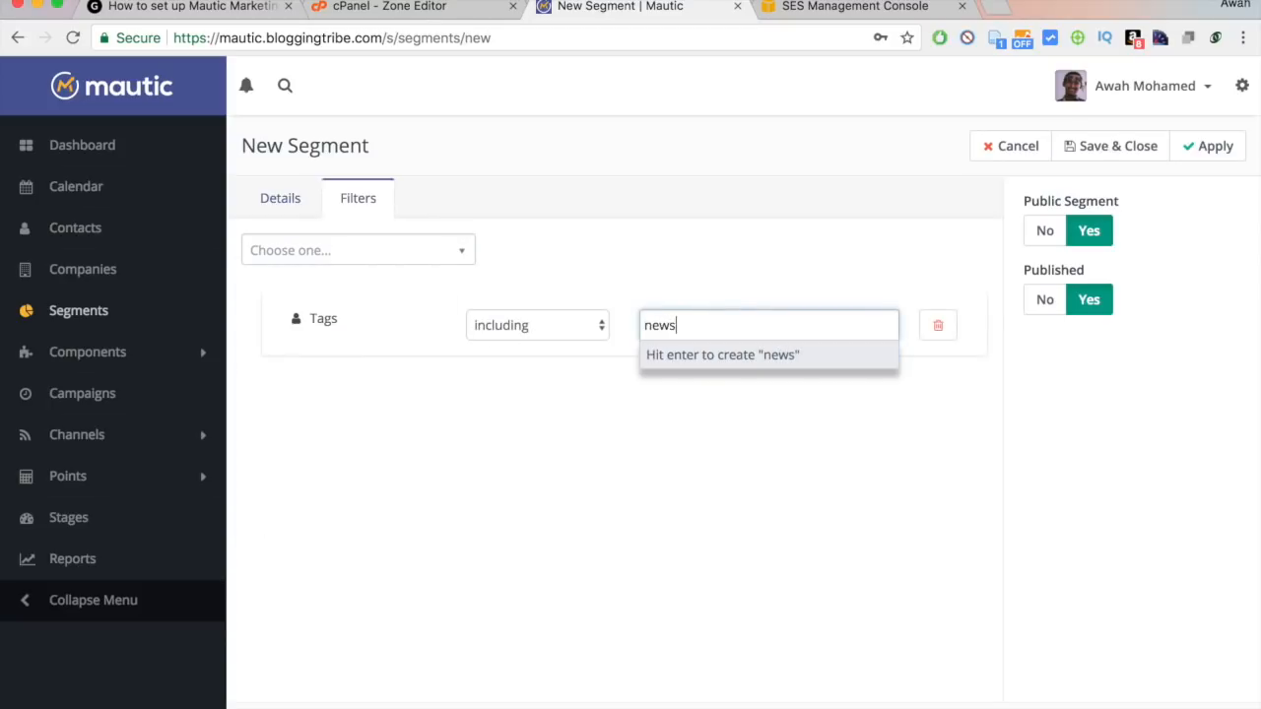
{"action": "type", "text": "letter"}
{"action": "key", "text": "Return"}
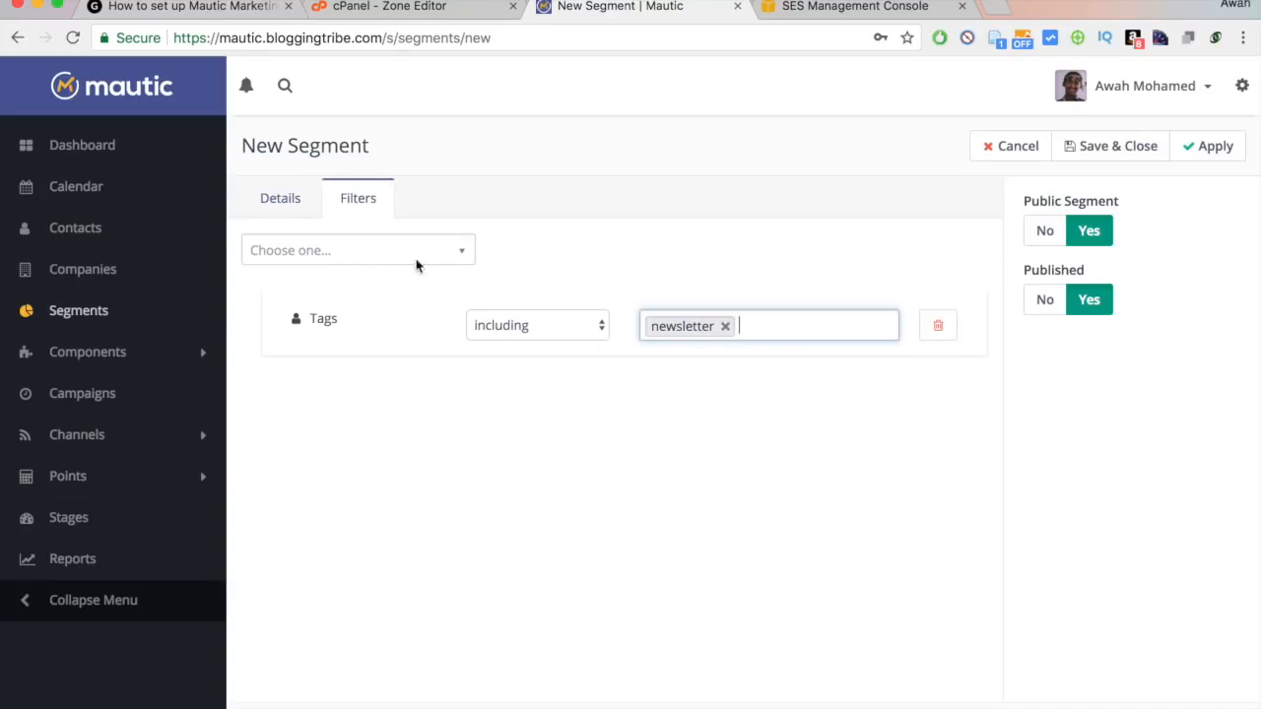
{"action": "left_click", "coordinate": [1111, 148]}
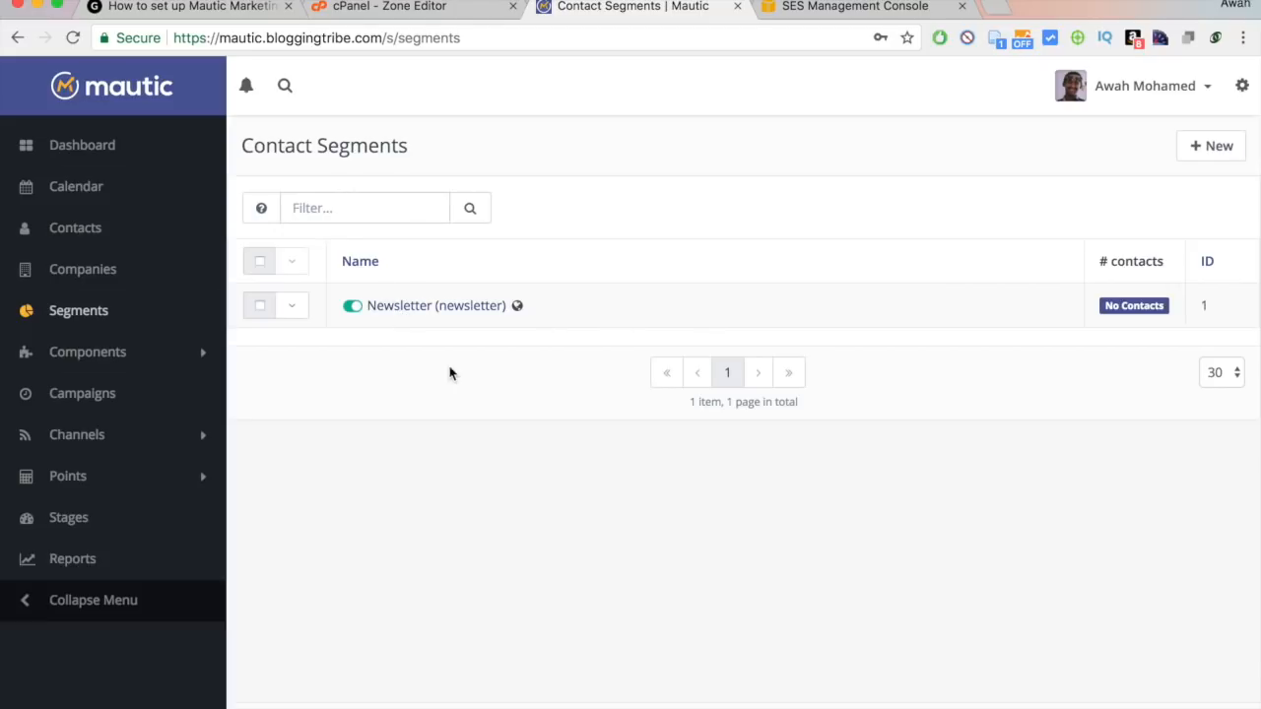
Start another new segment named On-boarding Tribe.
{"action": "left_click", "coordinate": [1227, 160]}
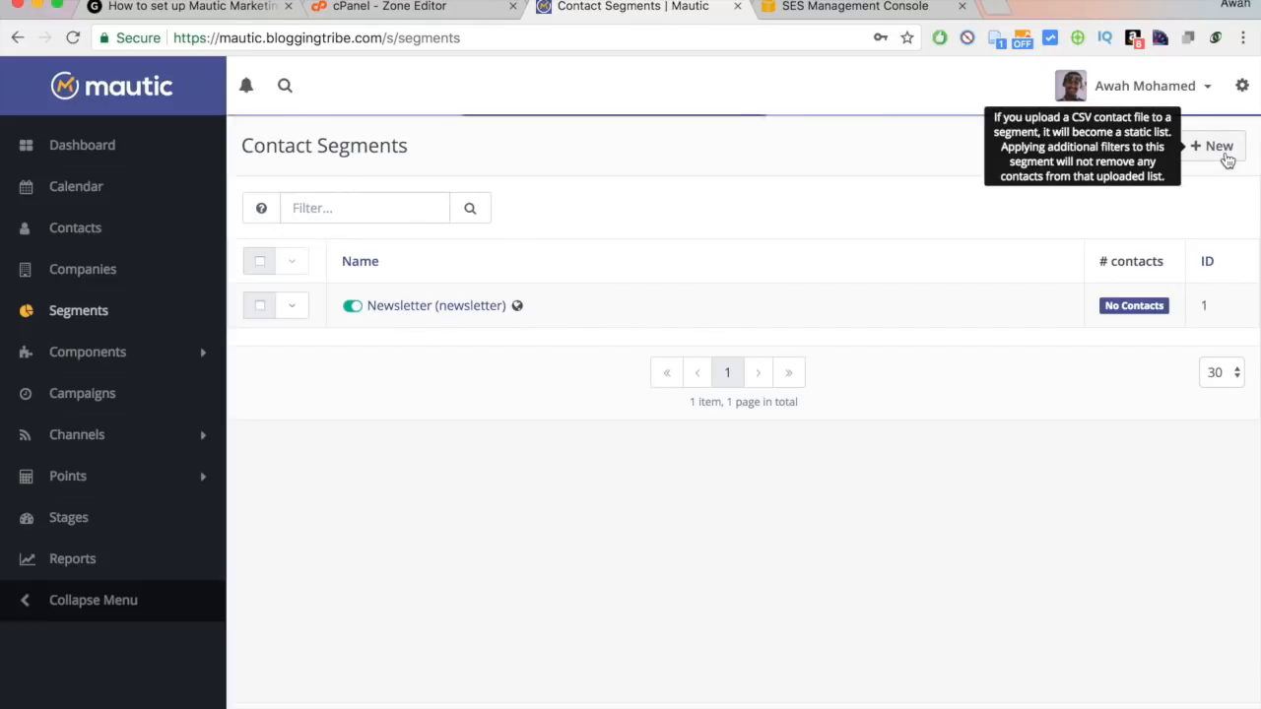
{"action": "left_click", "coordinate": [404, 274]}
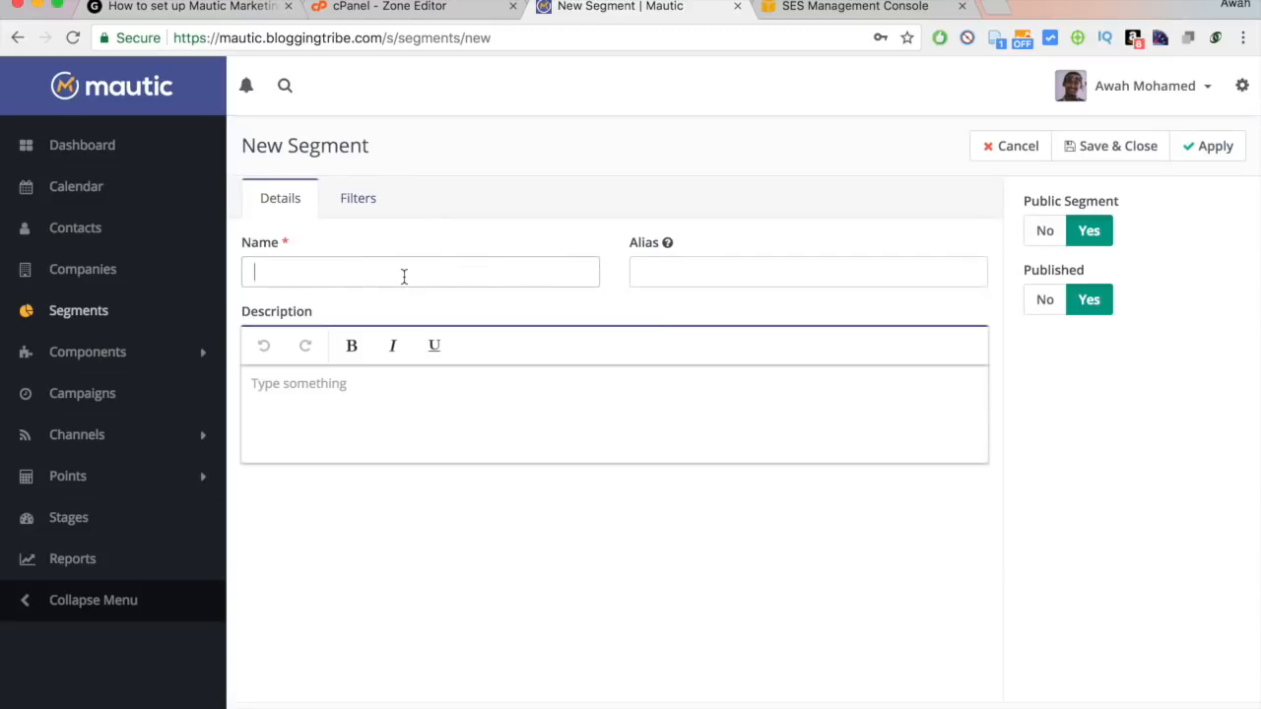
{"action": "type", "text": "oN"}
{"action": "key", "text": "Down"}
{"action": "key", "text": "Return"}
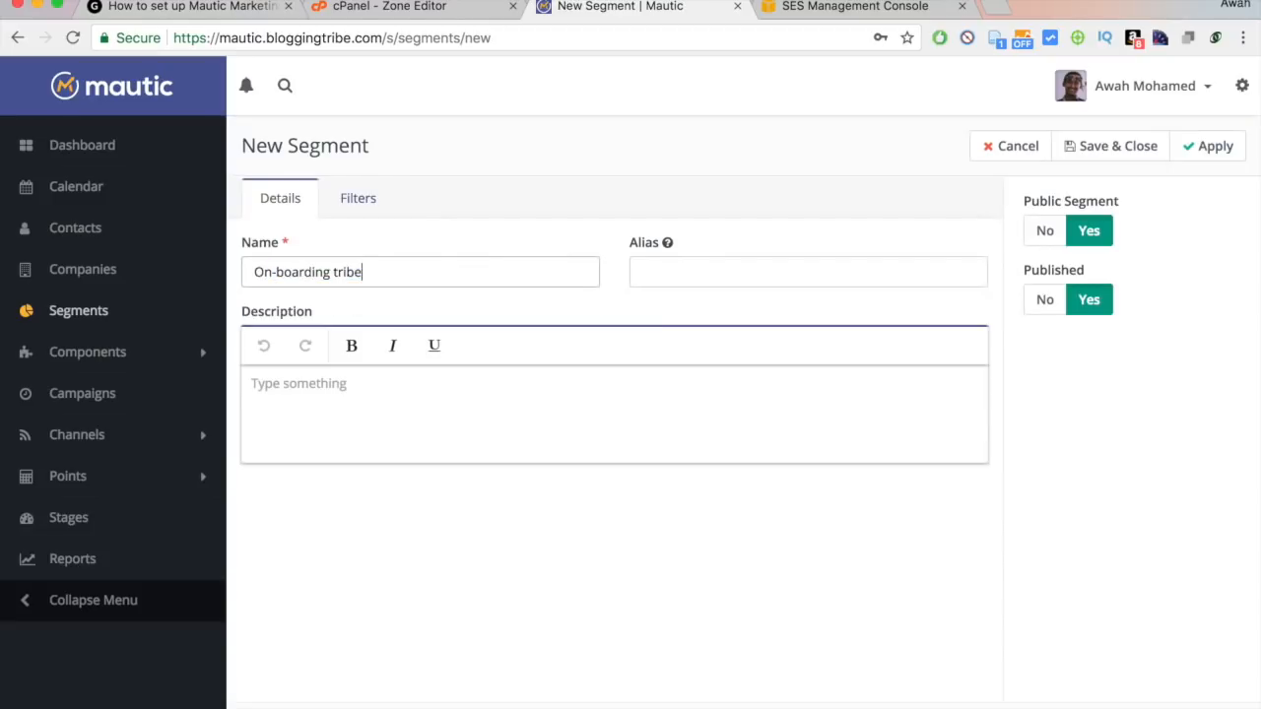
{"action": "left_click", "coordinate": [338, 272]}
{"action": "key", "text": "BackSpace"}
{"action": "type", "text": "T"}
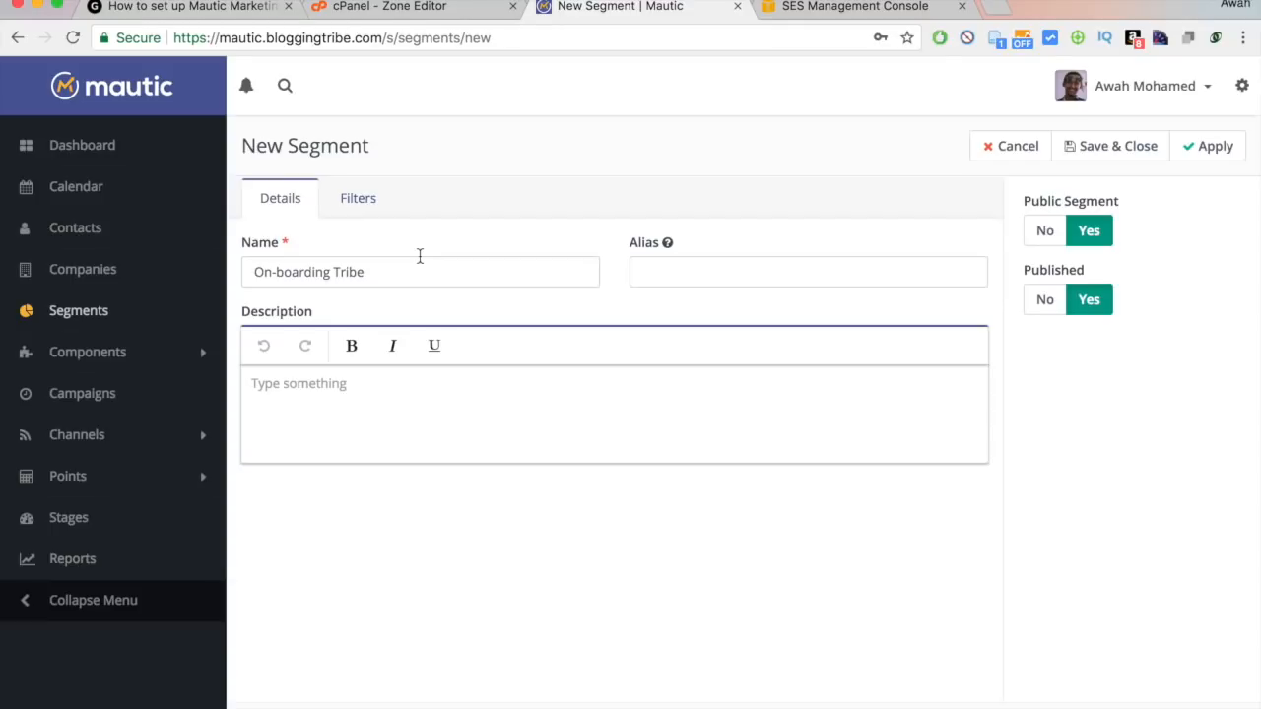
{"action": "left_click_drag", "start_coordinate": [242, 242], "coordinate": [560, 332]}
{"action": "left_click", "coordinate": [559, 331]}
Add a Tags filter including On-Boarding Tribe and save the segment.
{"action": "left_click", "coordinate": [358, 200]}
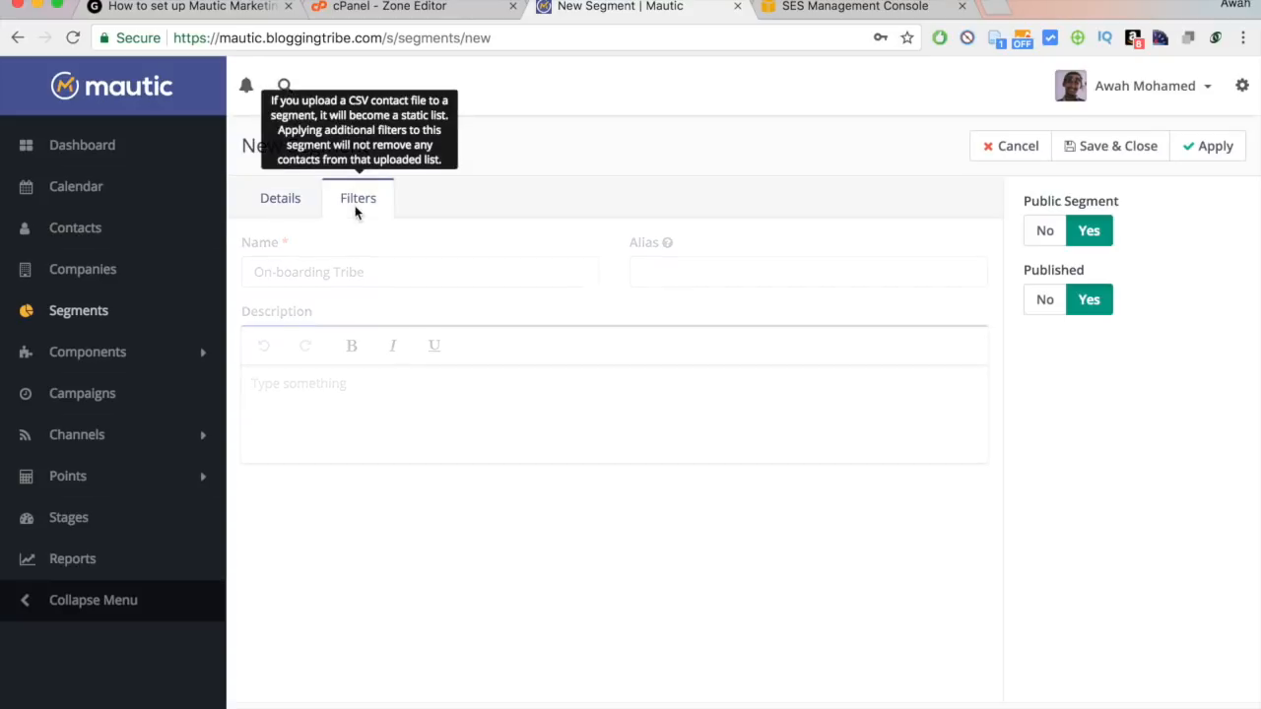
{"action": "left_click", "coordinate": [420, 262]}
{"action": "type", "text": "t"}
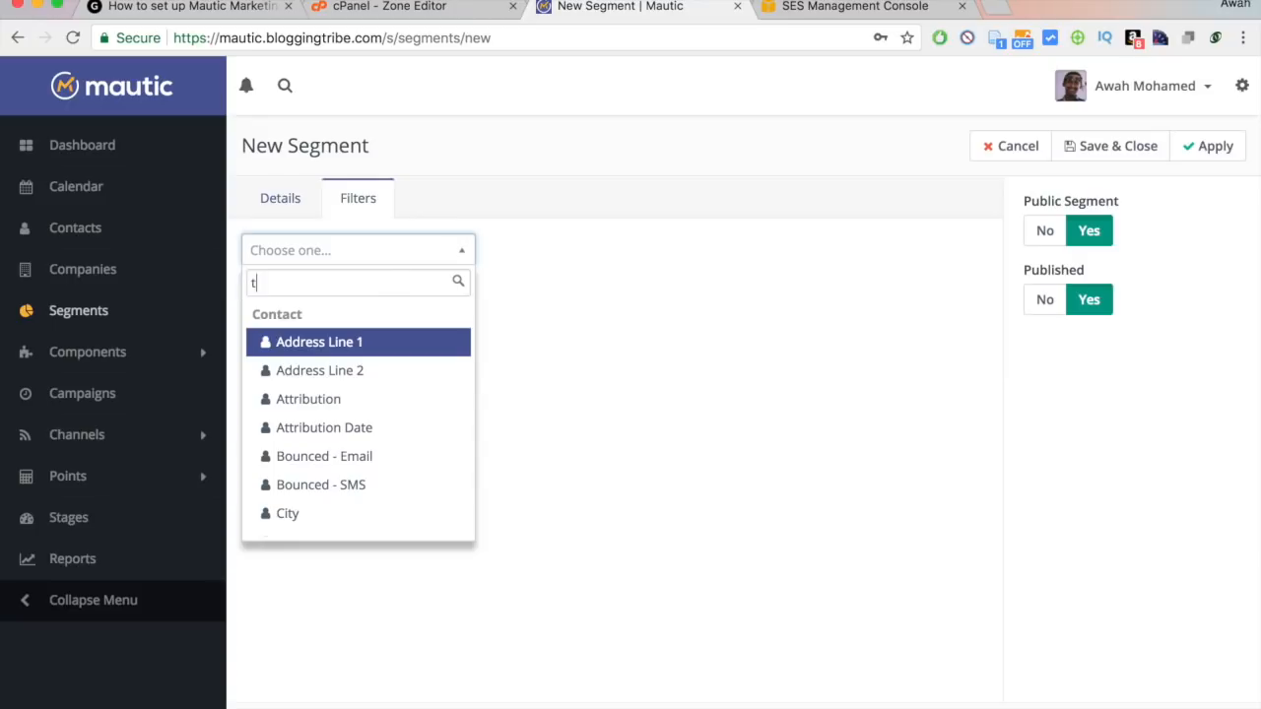
{"action": "type", "text": "ags"}
{"action": "left_click", "coordinate": [300, 342]}
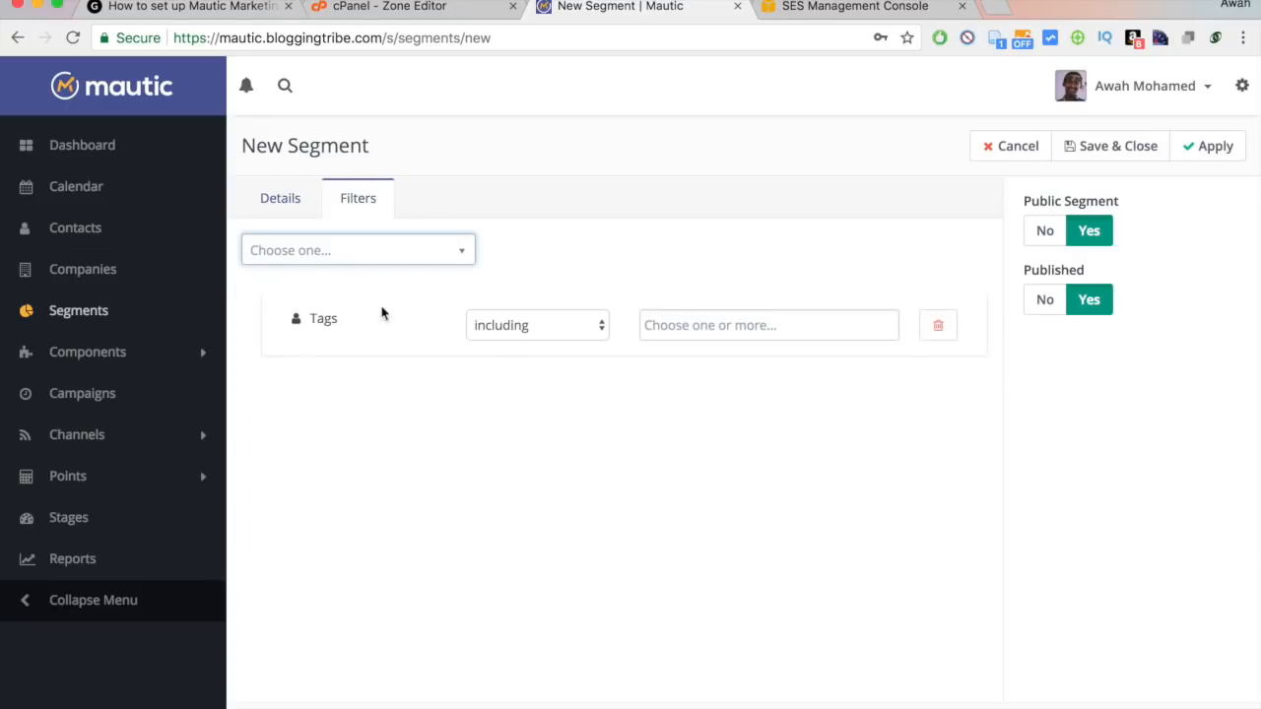
{"action": "left_click", "coordinate": [720, 321]}
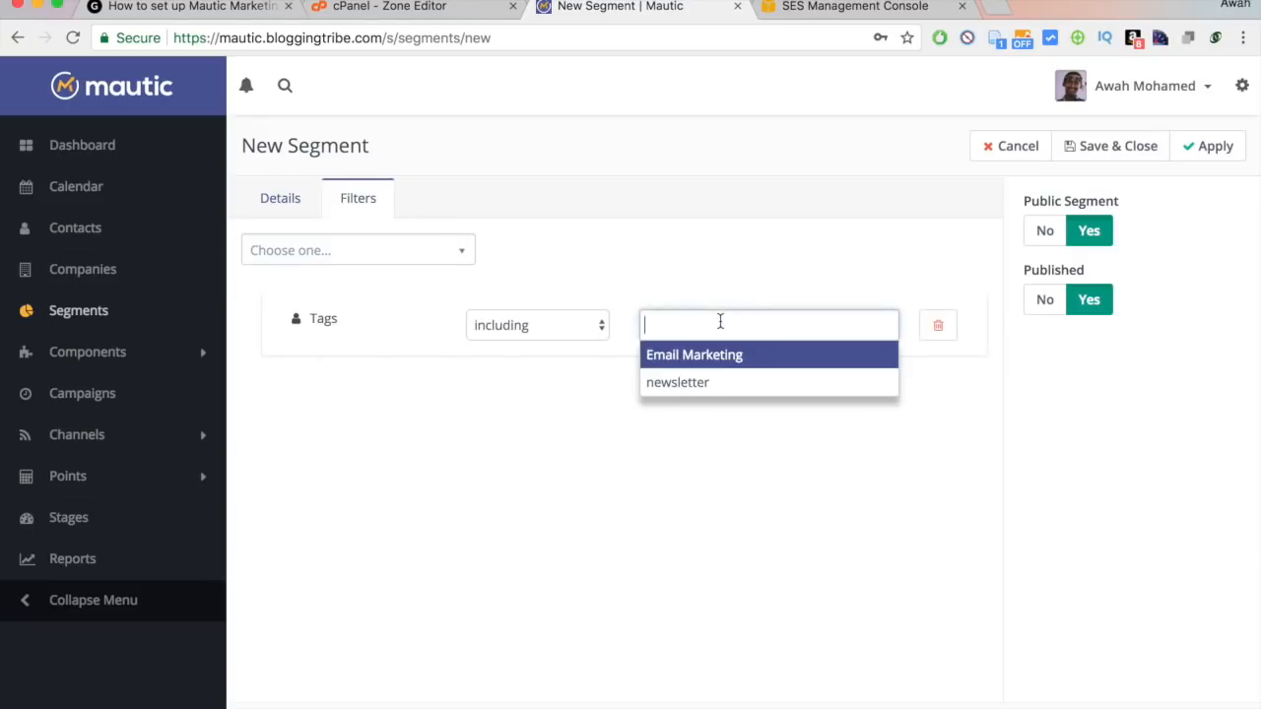
{"action": "type", "text": "On-Boarding Tribe"}
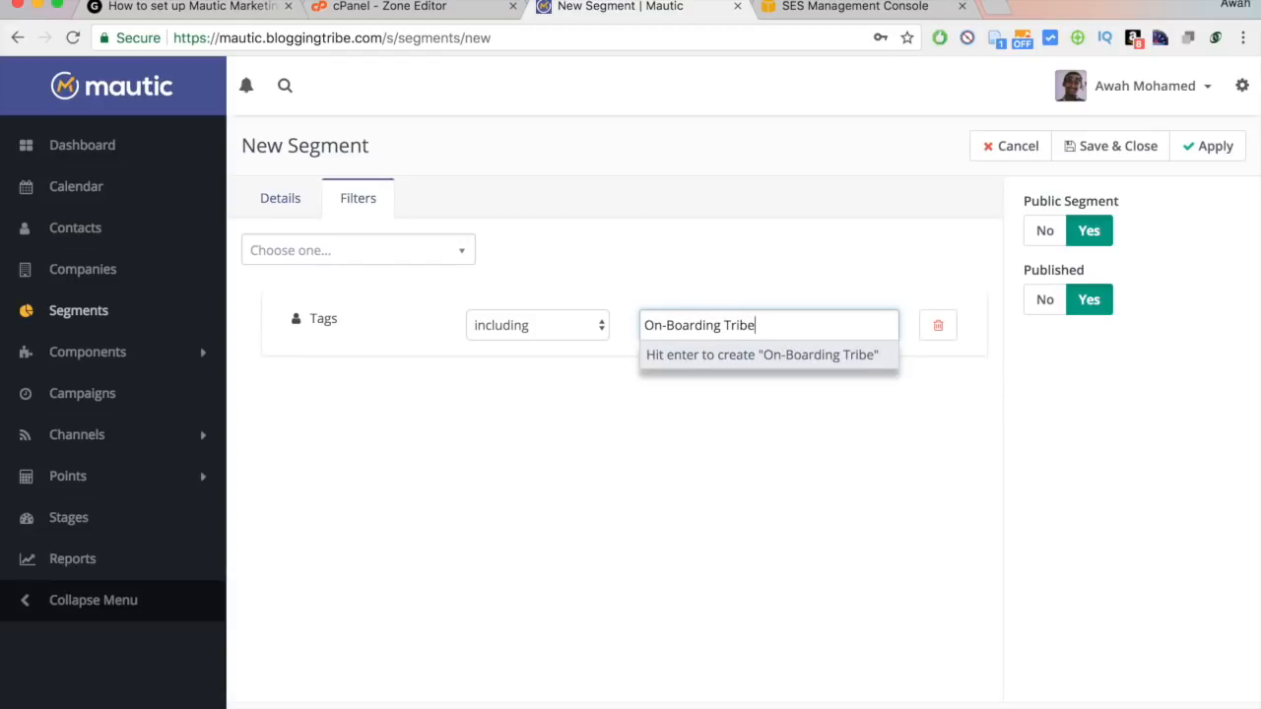
{"action": "key", "text": "Return"}
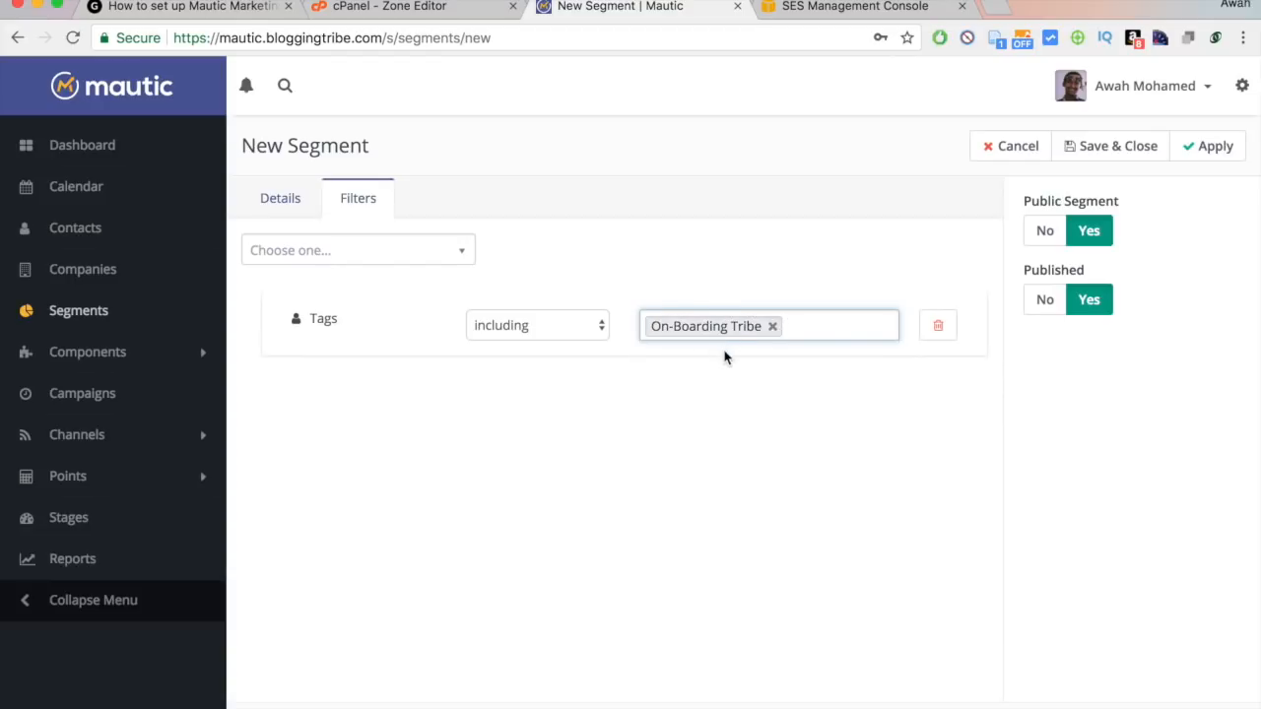
{"action": "left_click", "coordinate": [1125, 147]}
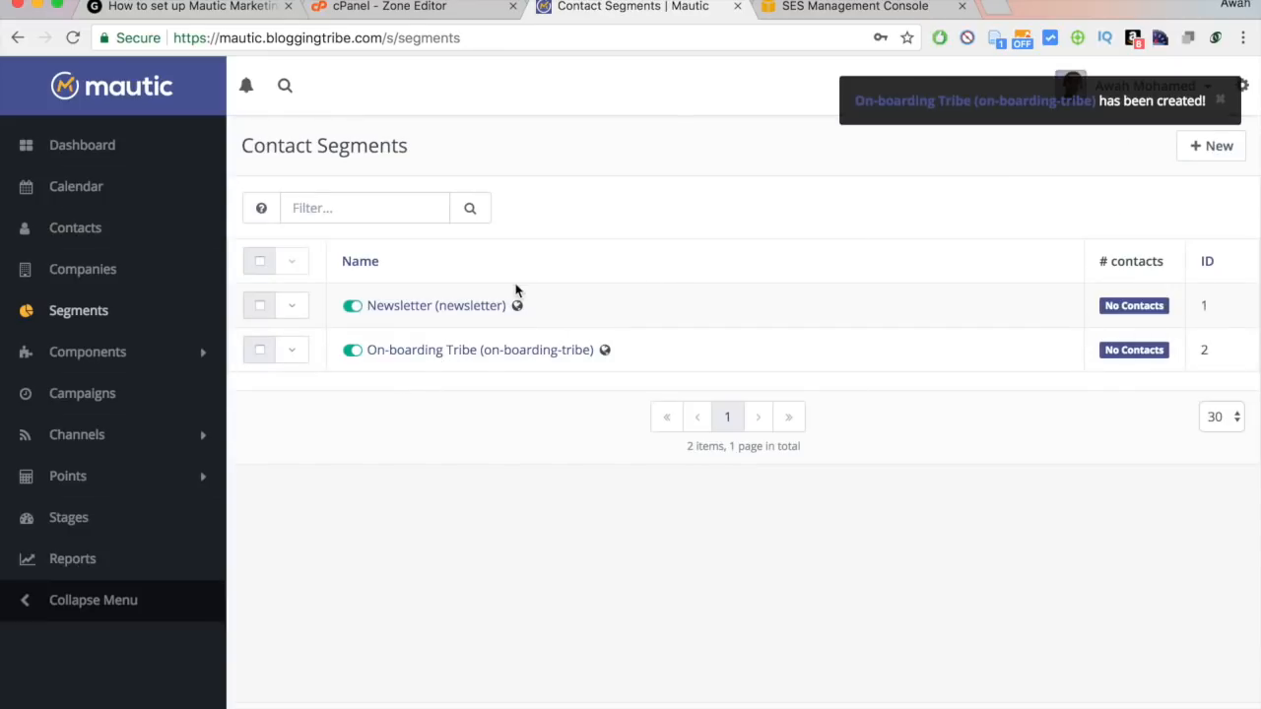
Start a third segment named Pending Email Confirmation.
{"action": "left_click", "coordinate": [1217, 145]}
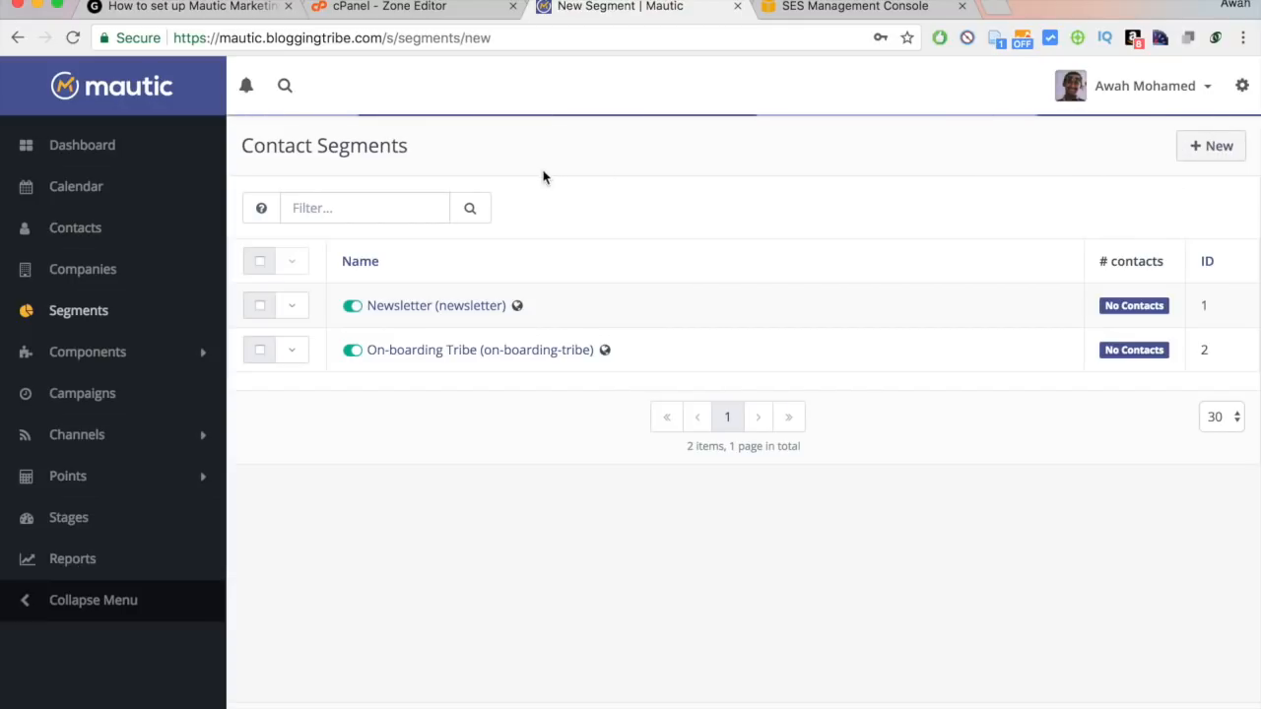
{"action": "left_click", "coordinate": [422, 260]}
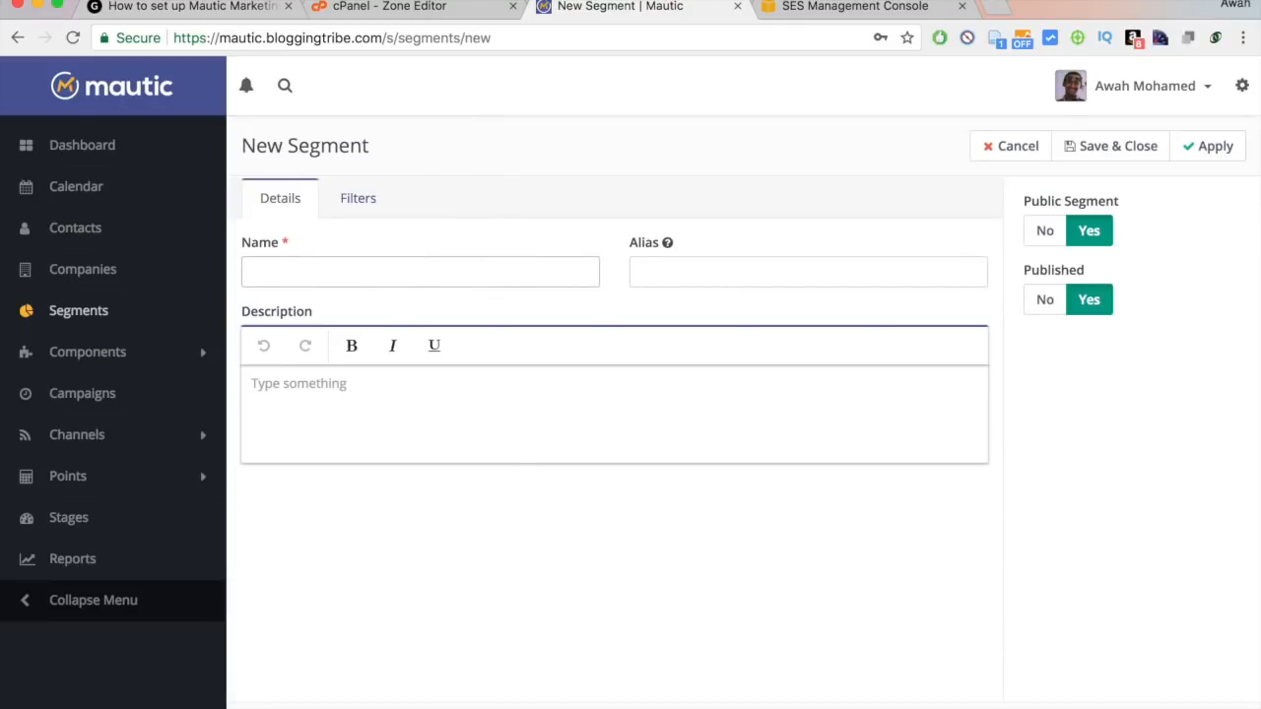
{"action": "type", "text": "Pending"}
{"action": "key", "text": "Down"}
{"action": "key", "text": "Return"}
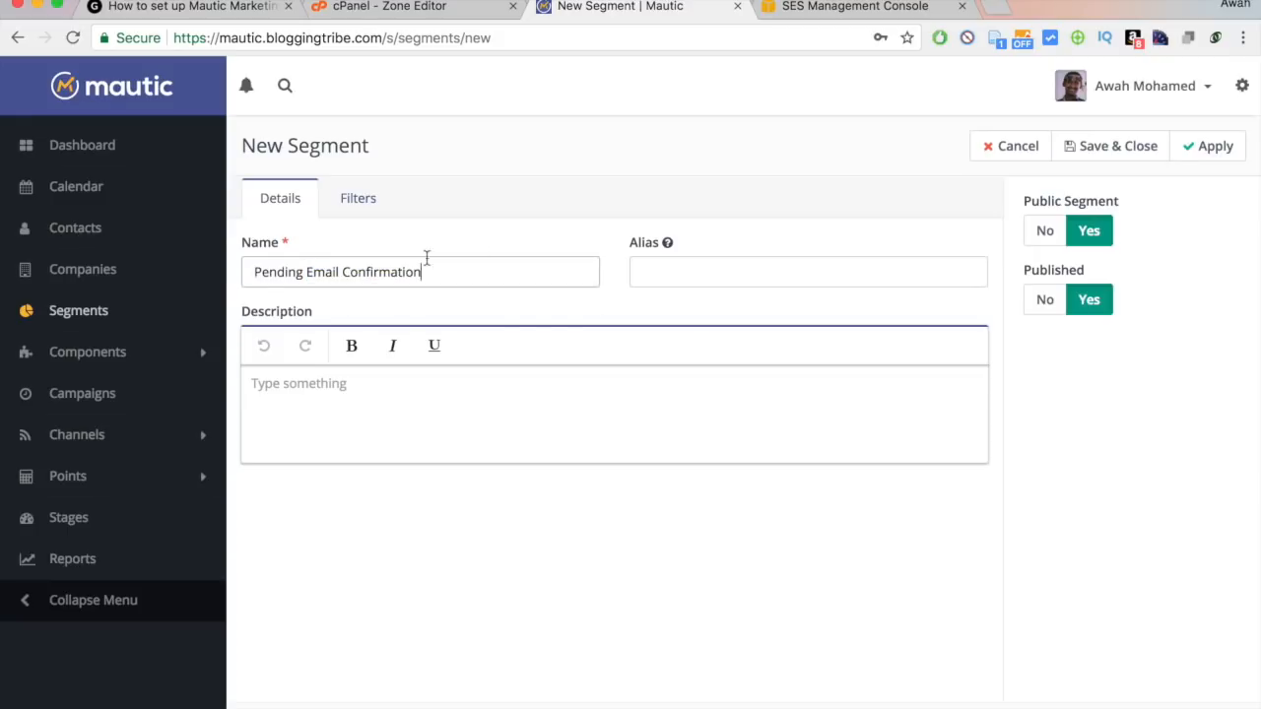
Filter it on the Pending Email Confirmation tag and save the segment.
{"action": "left_click", "coordinate": [357, 202]}
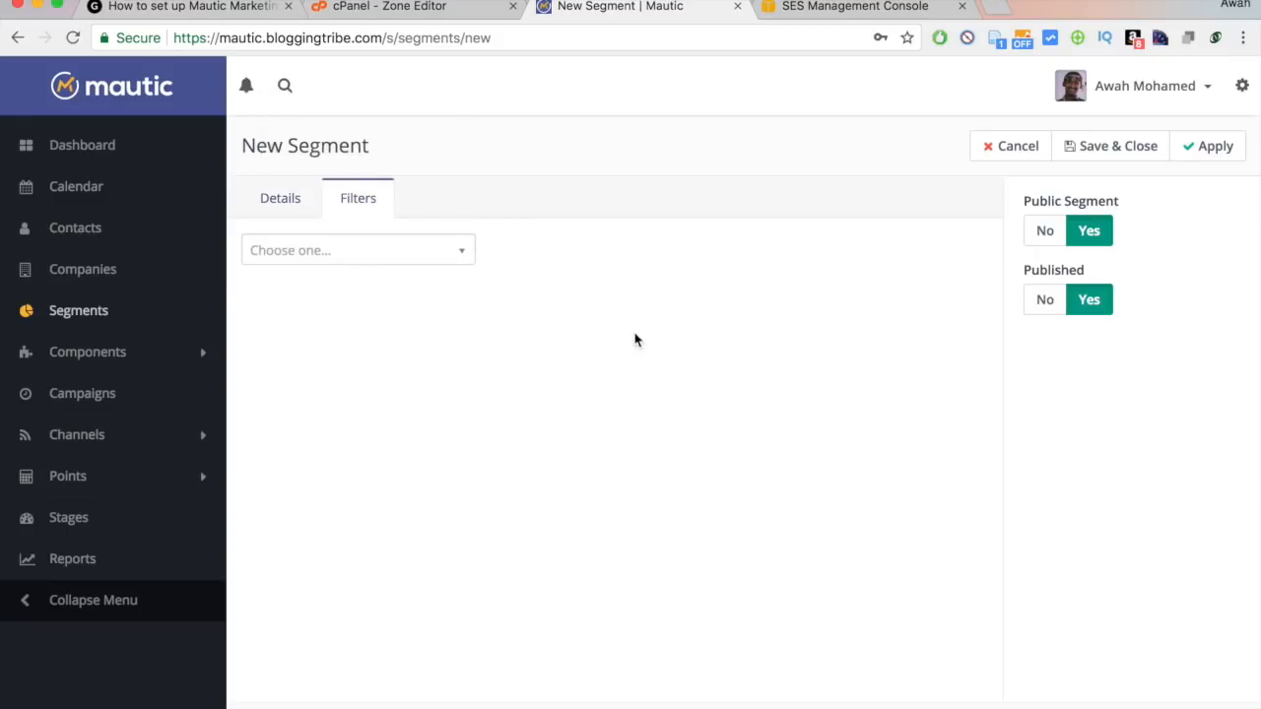
{"action": "left_click", "coordinate": [409, 245]}
{"action": "type", "text": "tags"}
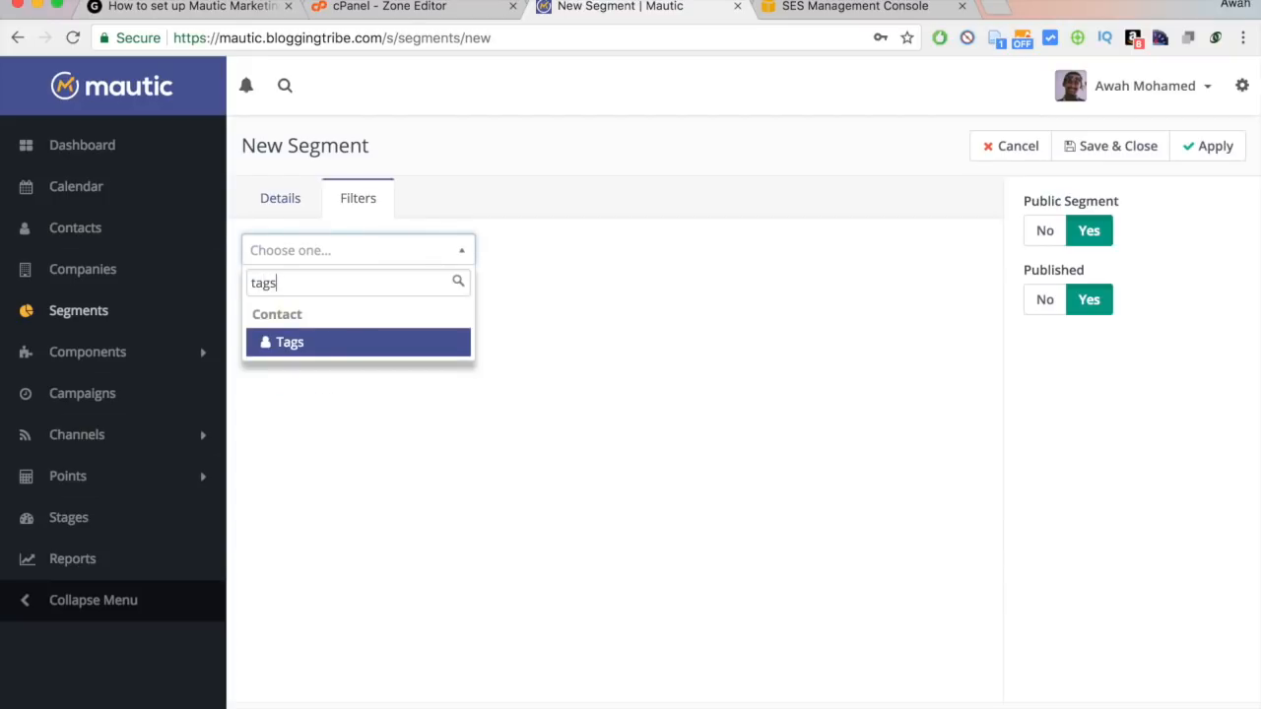
{"action": "left_click", "coordinate": [358, 351]}
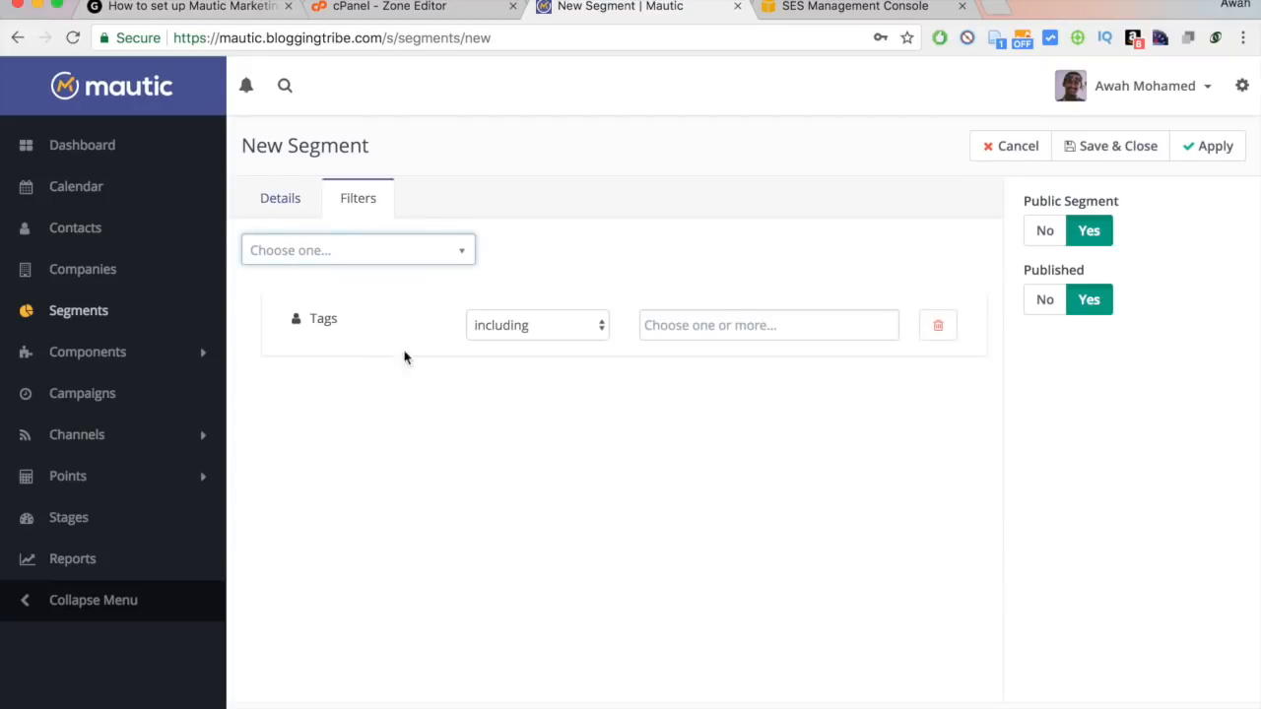
{"action": "left_click", "coordinate": [712, 319]}
{"action": "type", "text": "Pengin"}
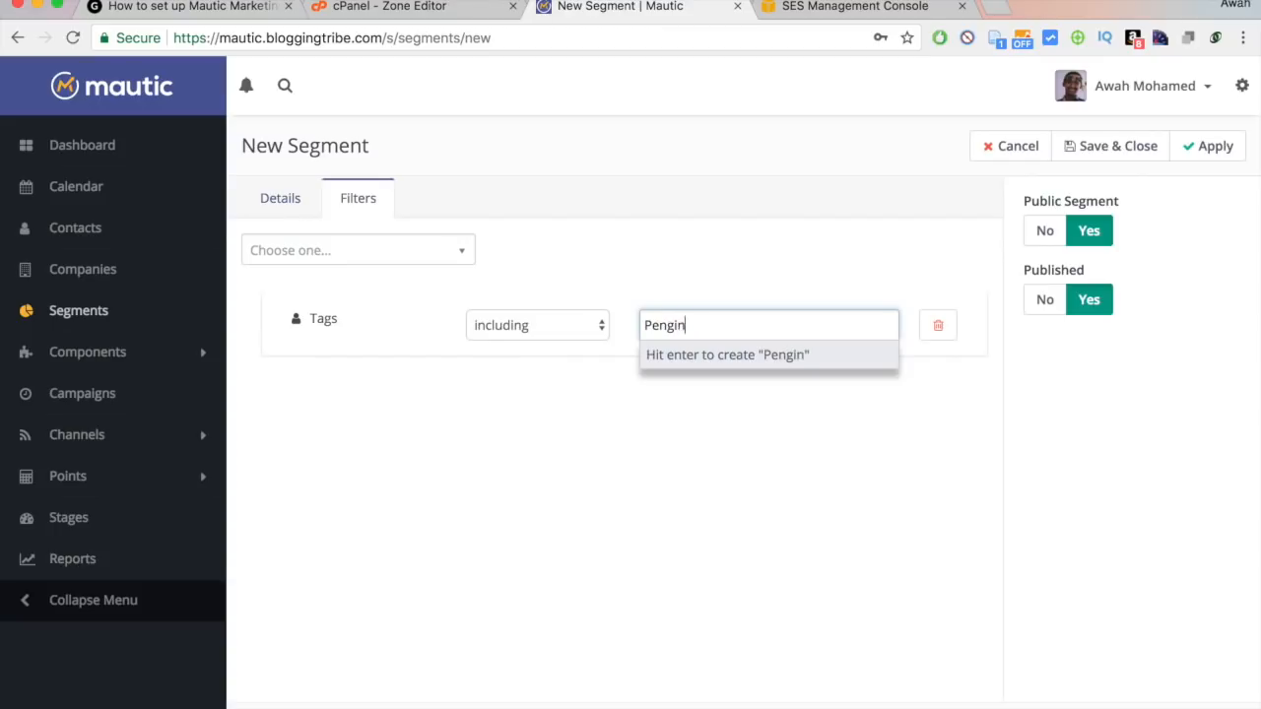
{"action": "type", "text": "-"}
{"action": "key", "text": "BackSpace"}
{"action": "type", "text": "g Email"}
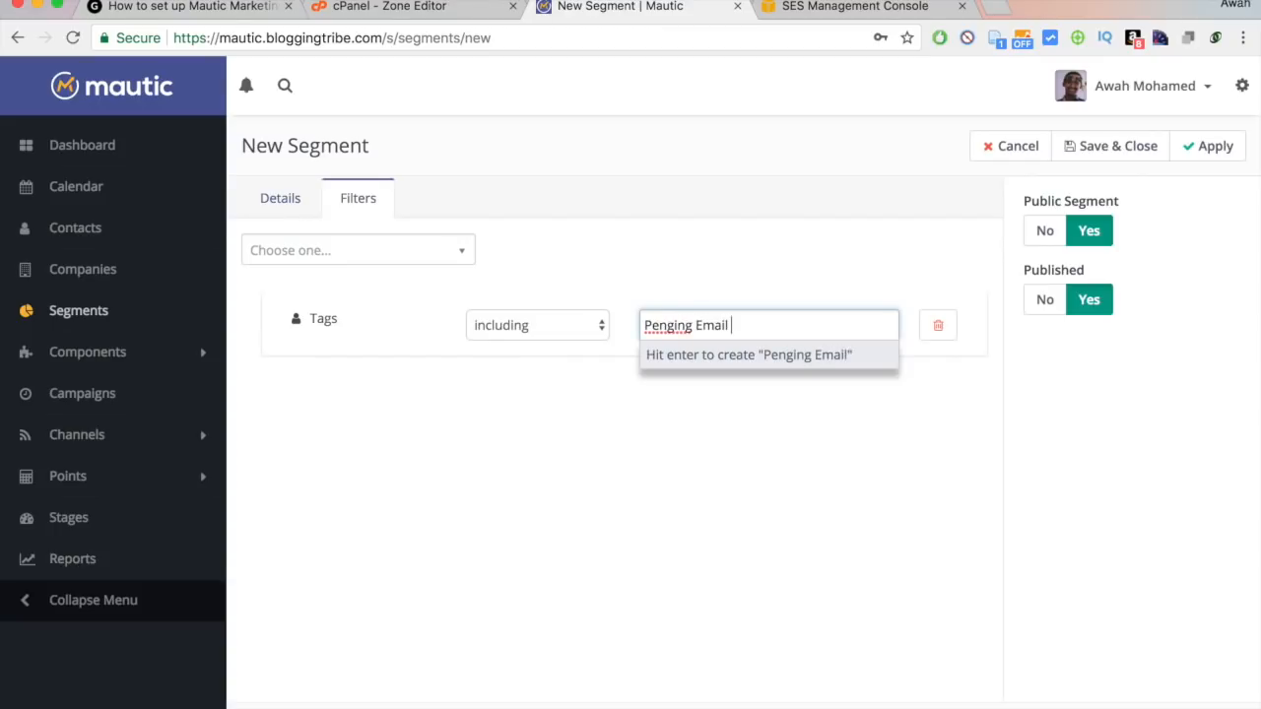
{"action": "double_click", "coordinate": [666, 323]}
{"action": "type", "text": "Pending"}
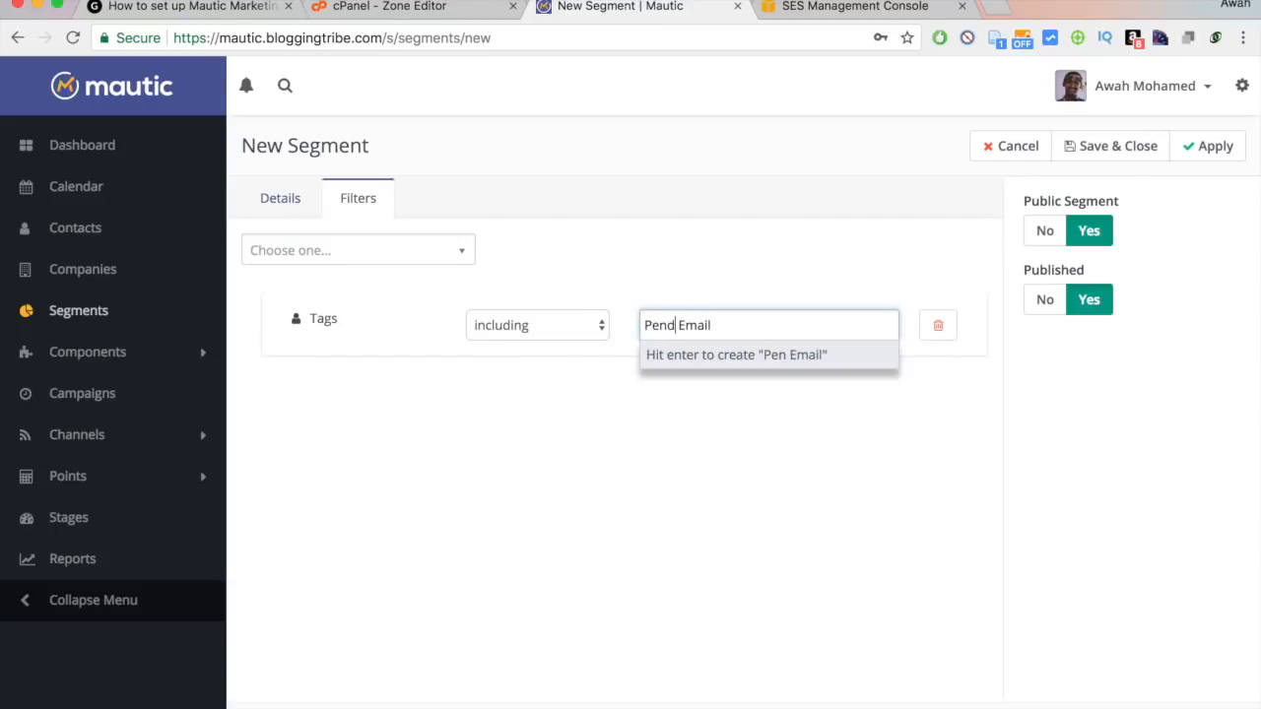
{"action": "type", "text": " Email Confi"}
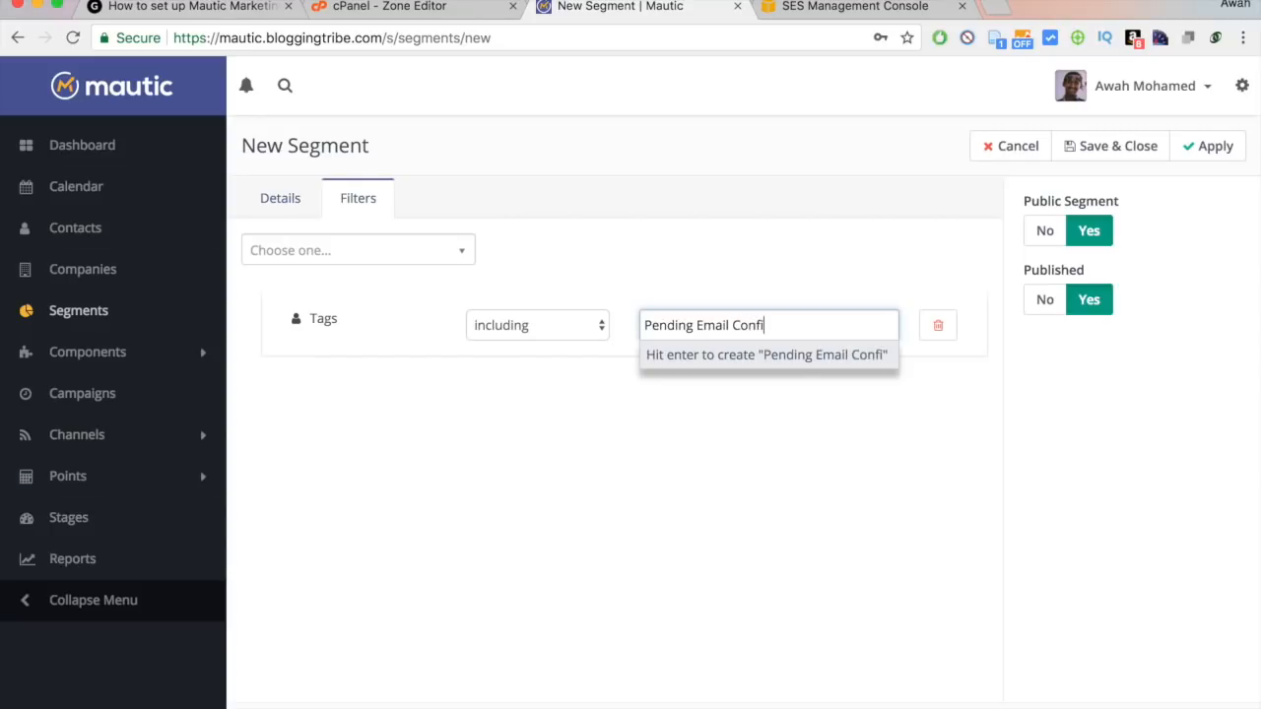
{"action": "type", "text": "rmation"}
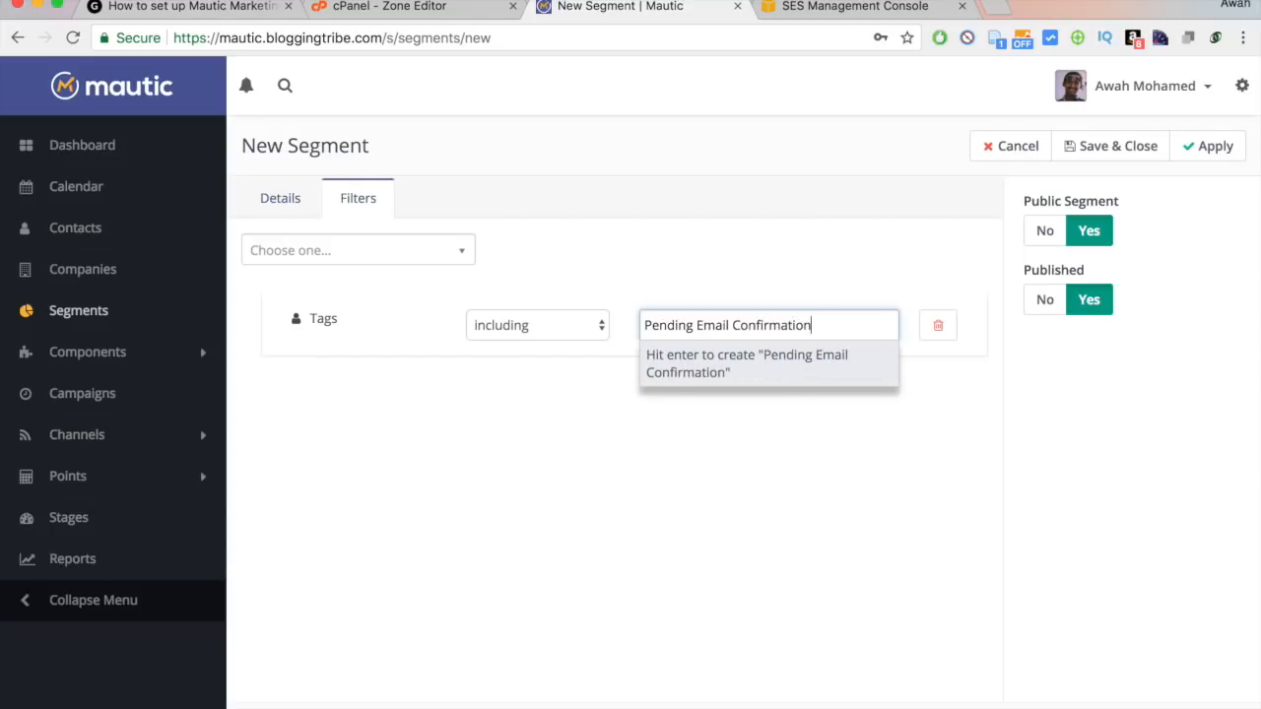
{"action": "key", "text": "Return"}
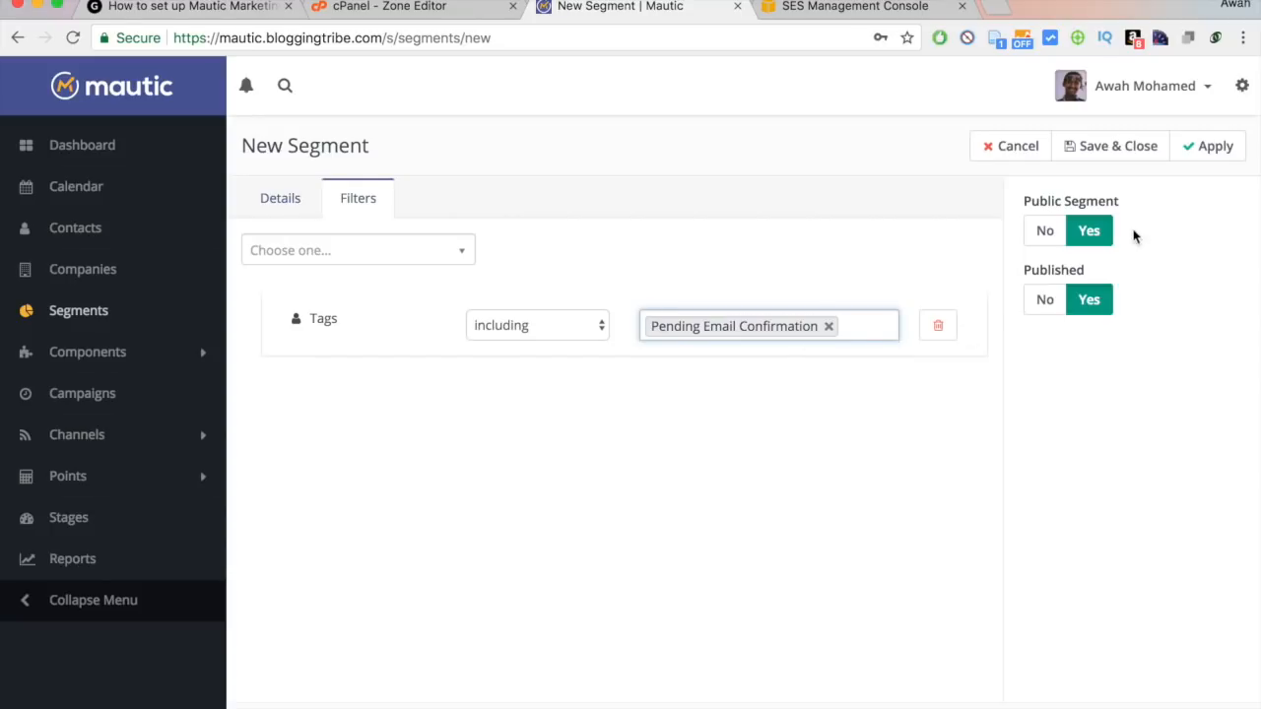
{"action": "left_click", "coordinate": [1108, 148]}
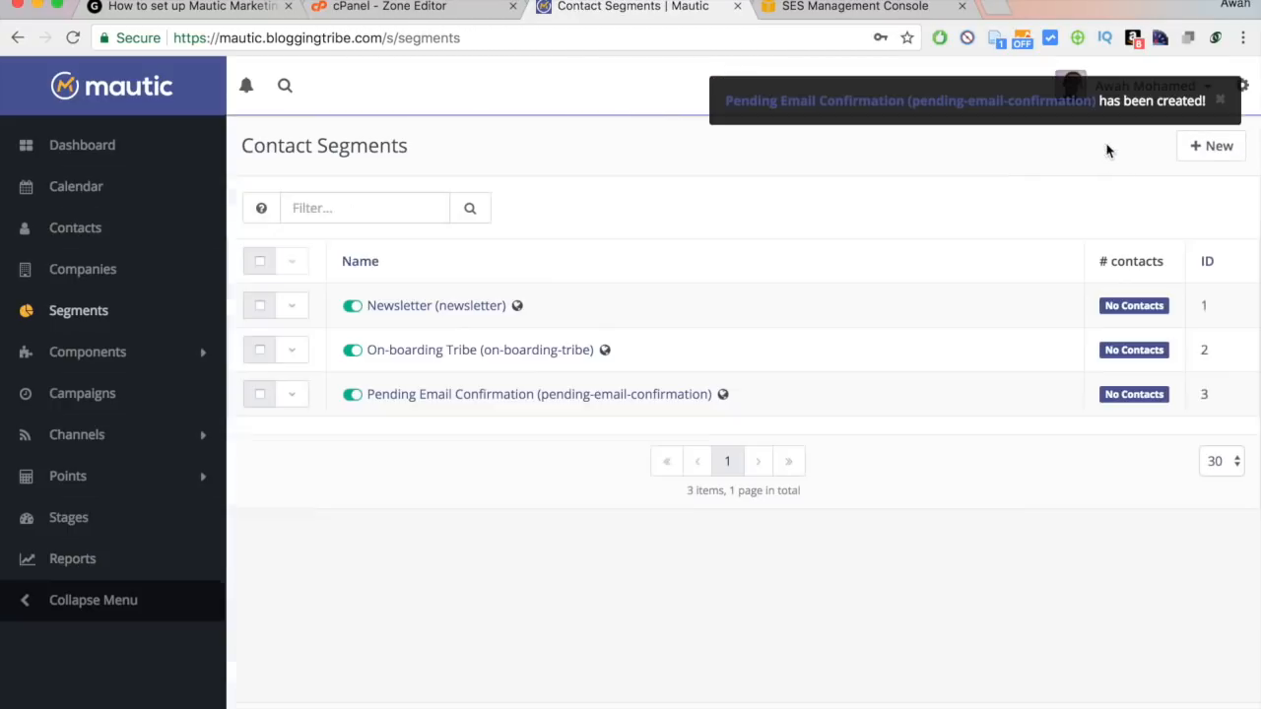
Start a new segment named Confirmed Tribe Members.
{"action": "left_click", "coordinate": [1218, 162]}
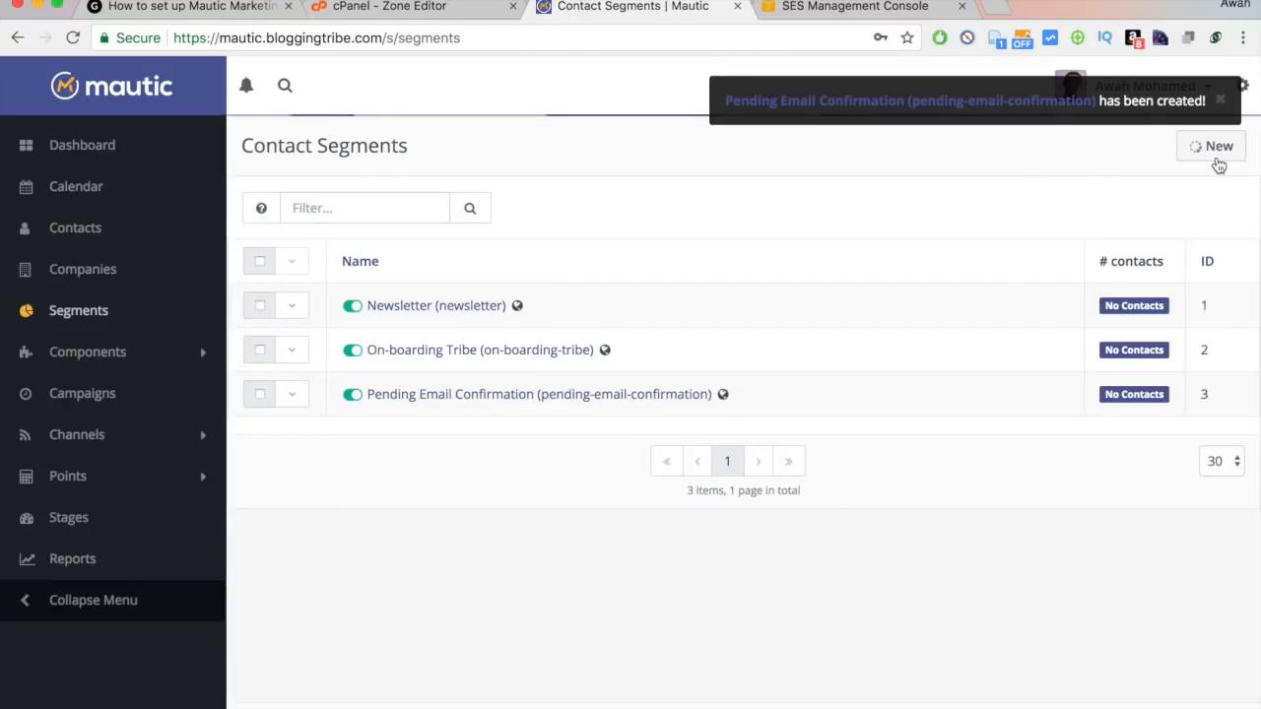
{"action": "left_click", "coordinate": [479, 267]}
{"action": "type", "text": "d"}
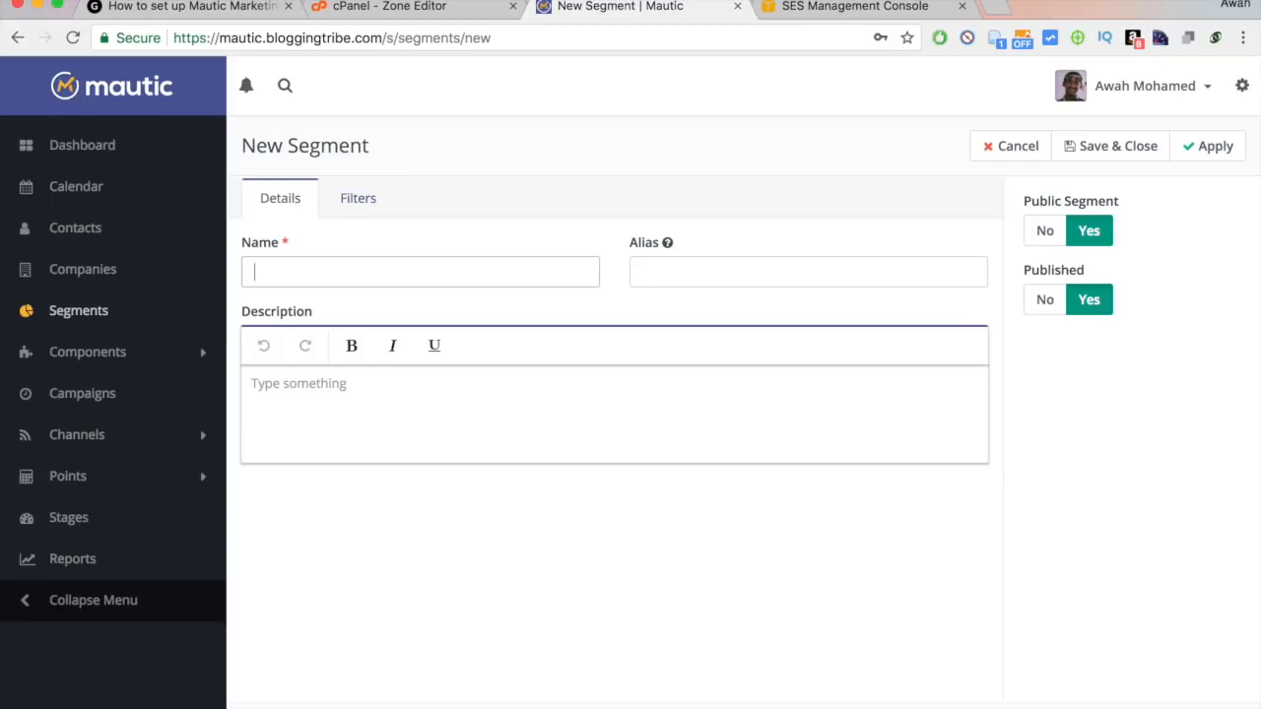
{"action": "type", "text": "Conf"}
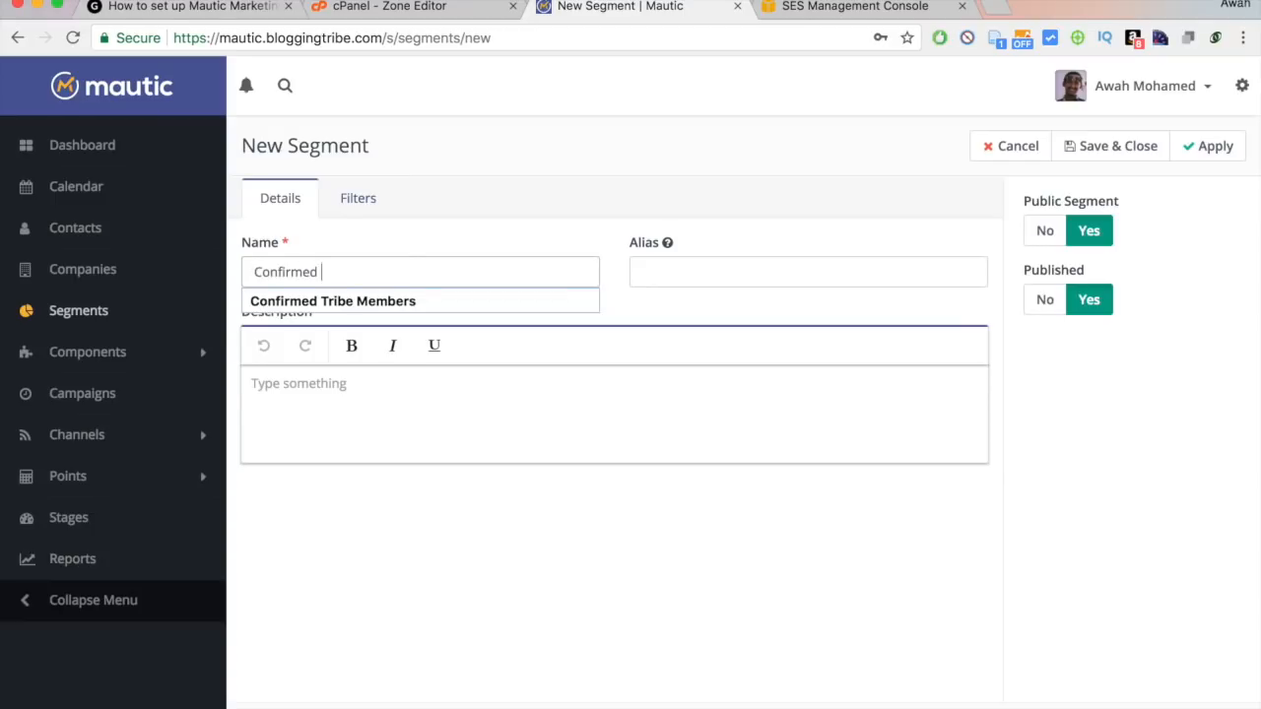
{"action": "type", "text": "irmed"}
{"action": "key", "text": "Down"}
{"action": "key", "text": "Return"}
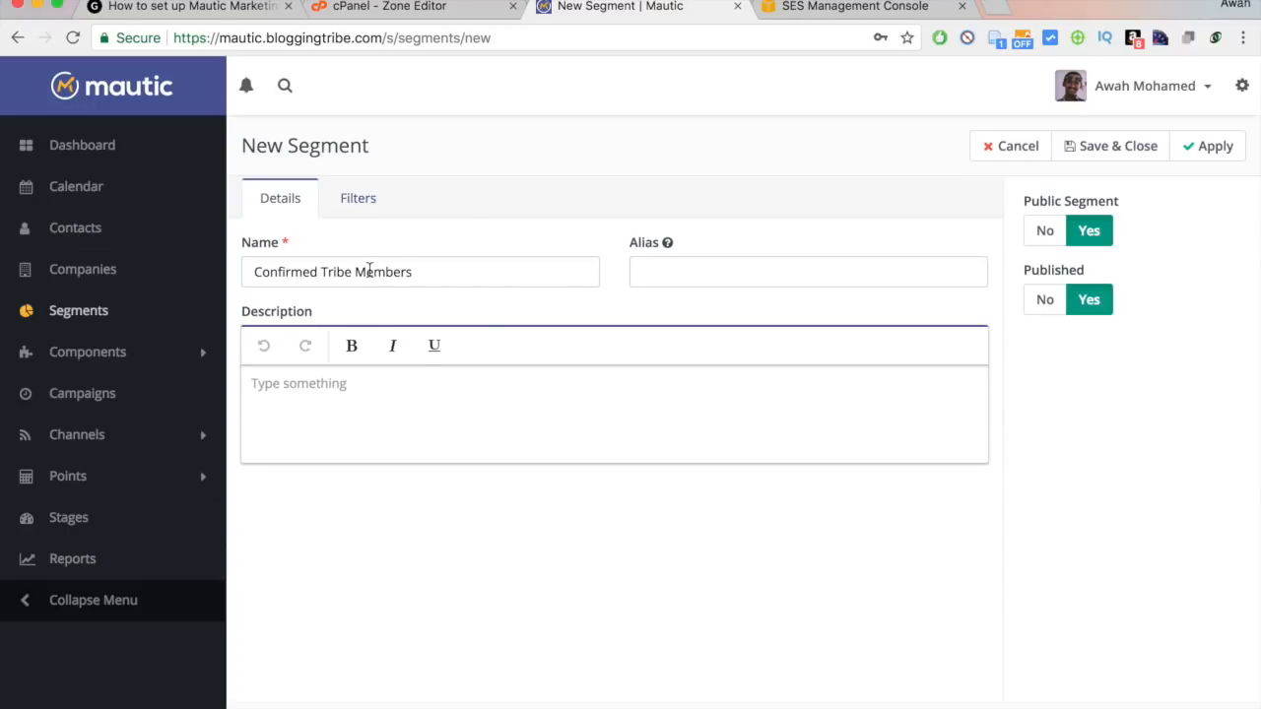
{"action": "left_click", "coordinate": [323, 272]}
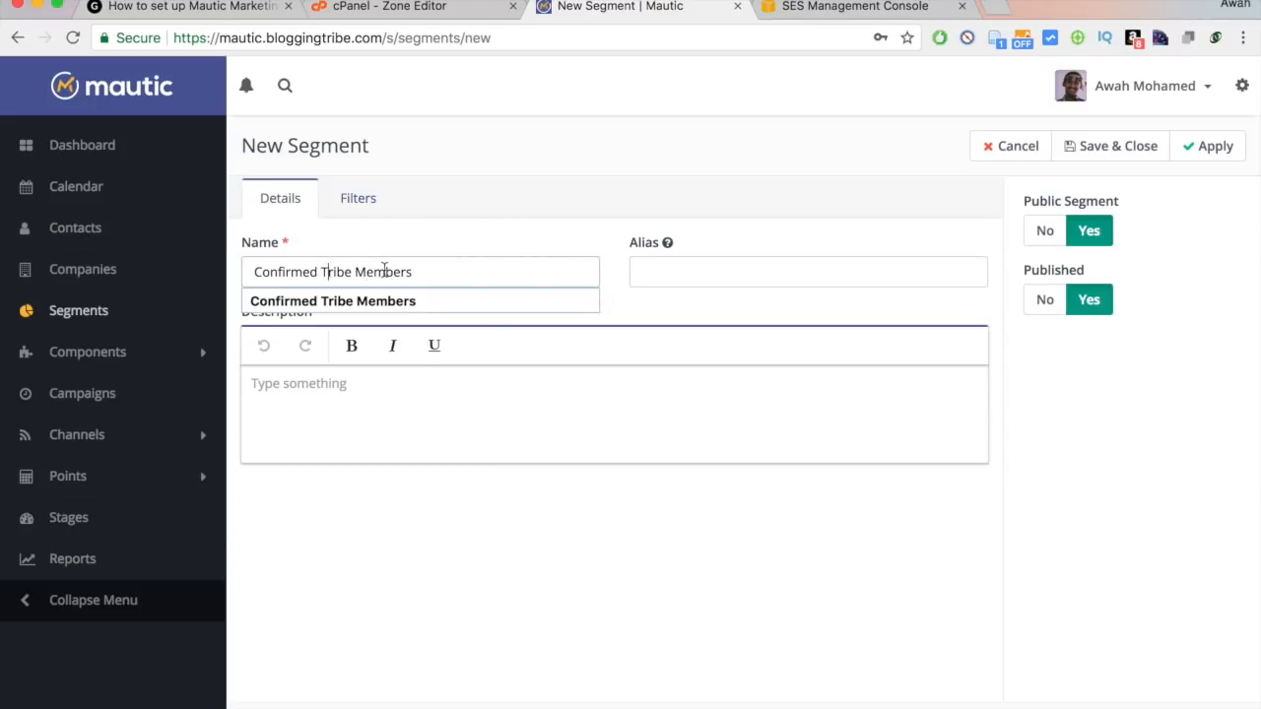
Add a Tags filter including the new tag Status: Active.
{"action": "left_click", "coordinate": [357, 213]}
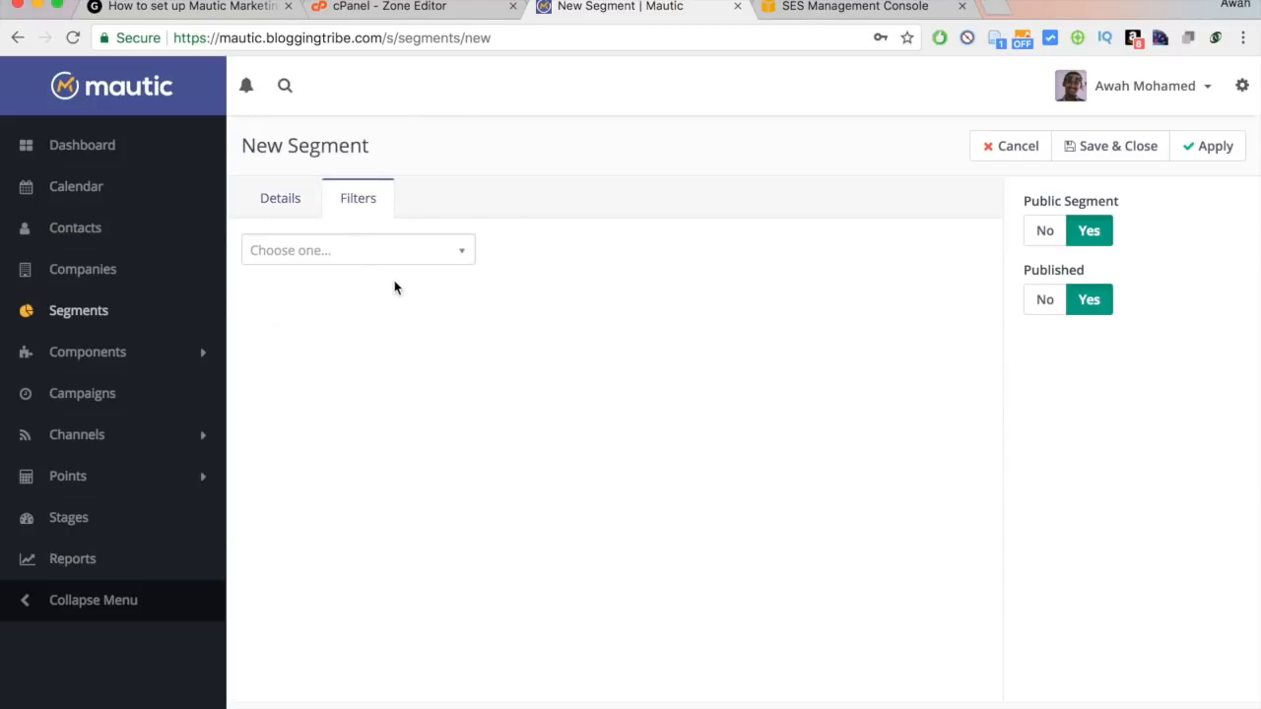
{"action": "left_click", "coordinate": [379, 259]}
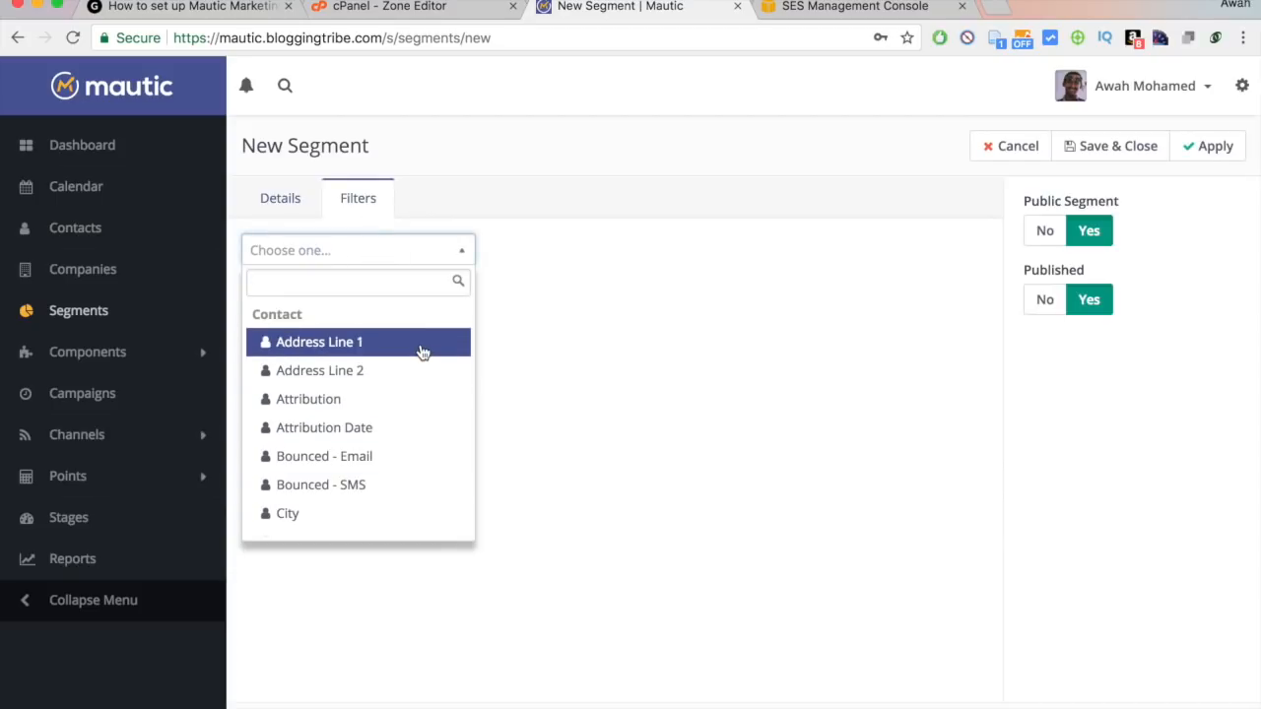
{"action": "type", "text": "tags"}
{"action": "left_click", "coordinate": [360, 344]}
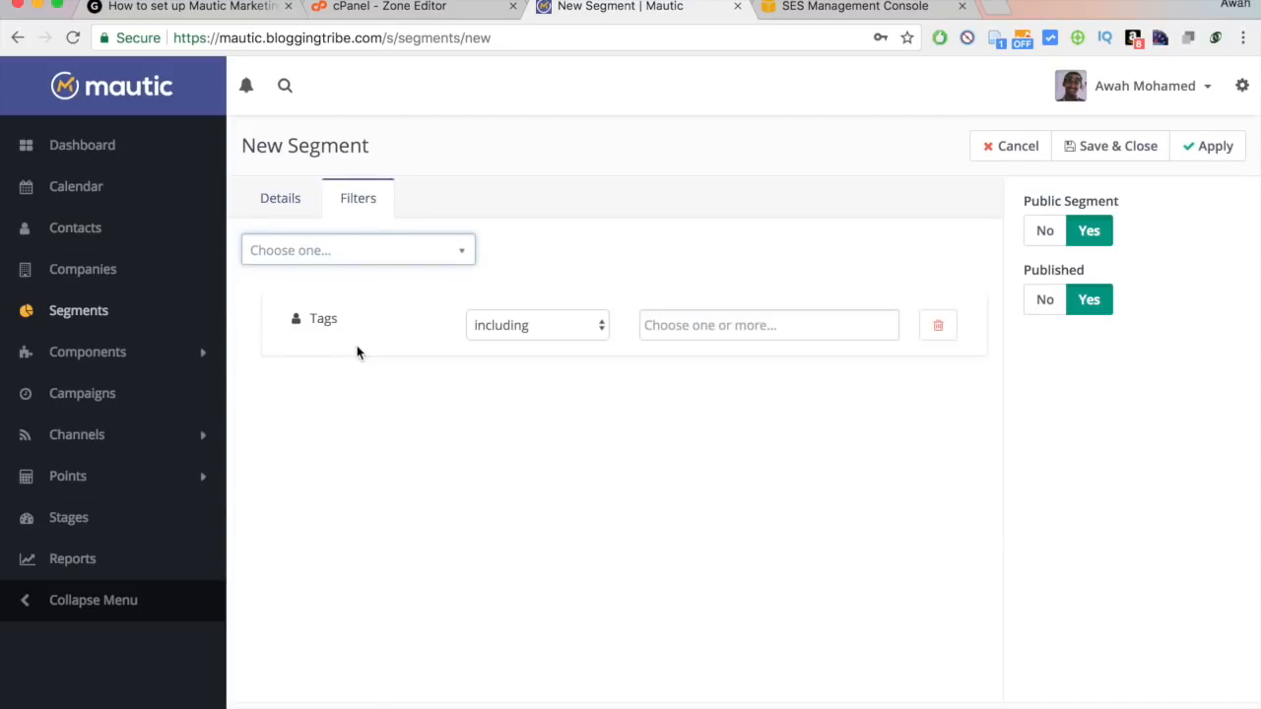
{"action": "left_click", "coordinate": [746, 332]}
{"action": "type", "text": "co"}
{"action": "key", "text": "BackSpace"}
{"action": "key", "text": "BackSpace"}
{"action": "type", "text": "Confo"}
{"action": "key", "text": "BackSpace"}
{"action": "type", "text": "o"}
{"action": "key", "text": "BackSpace"}
{"action": "type", "text": "irmed"}
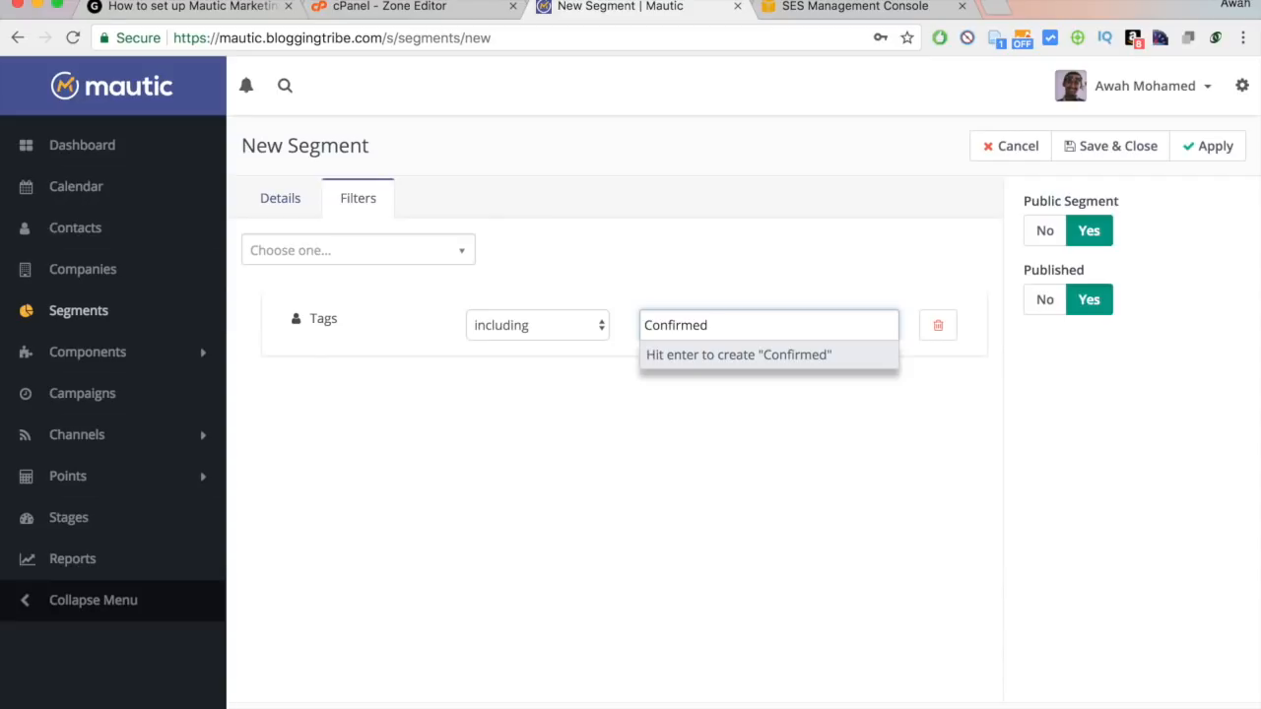
{"action": "type", "text": " Emai"}
{"action": "key", "text": "super+a"}
{"action": "type", "text": "Active"}
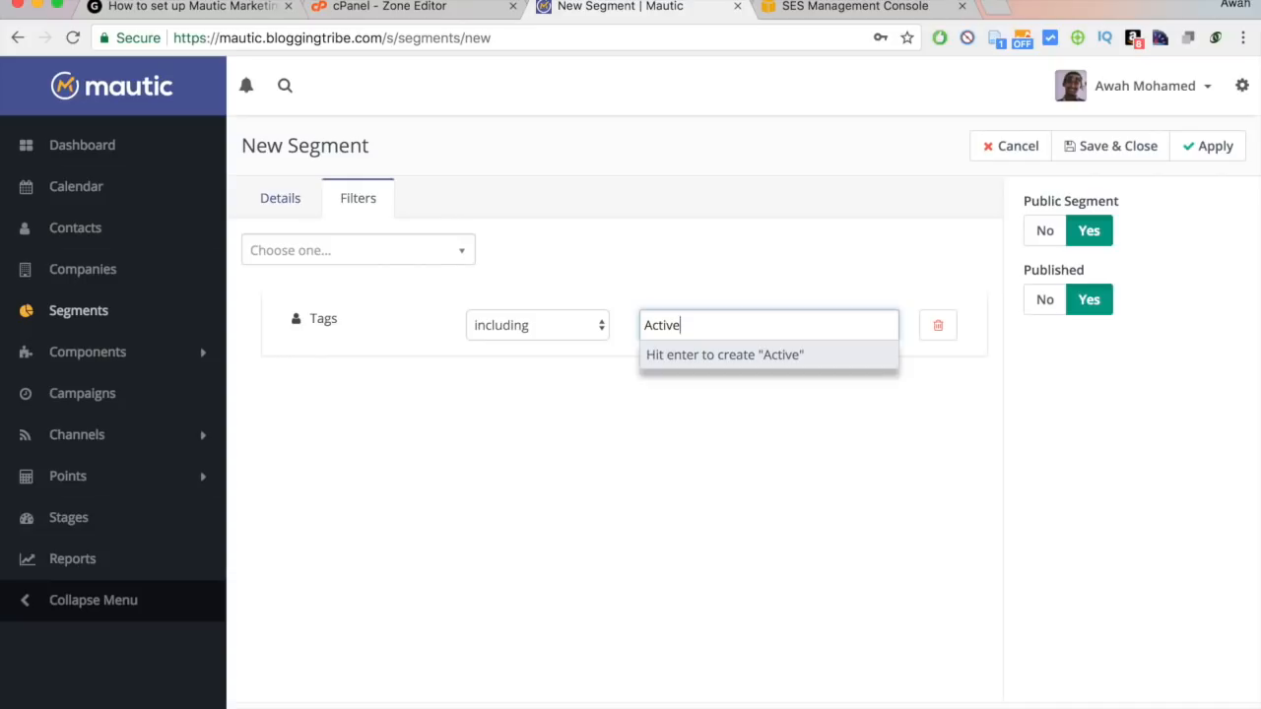
{"action": "key", "text": "super+a"}
{"action": "type", "text": "Status: Active"}
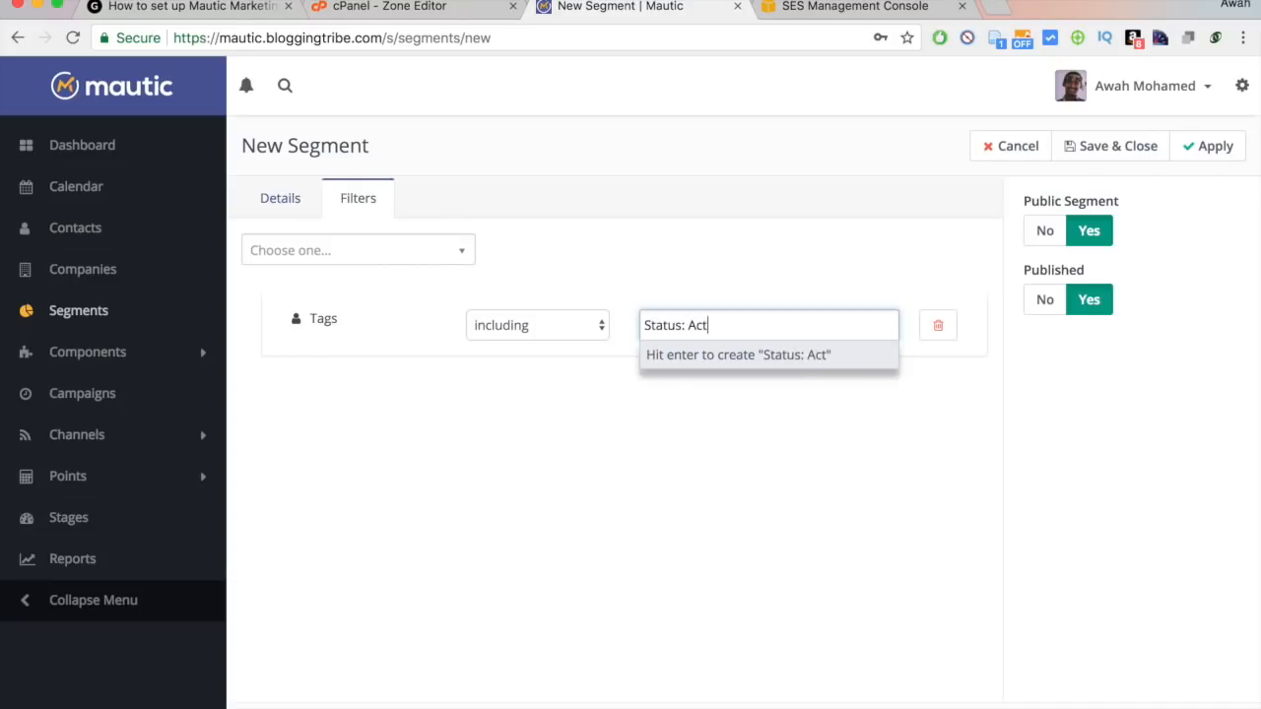
{"action": "key", "text": "Return"}
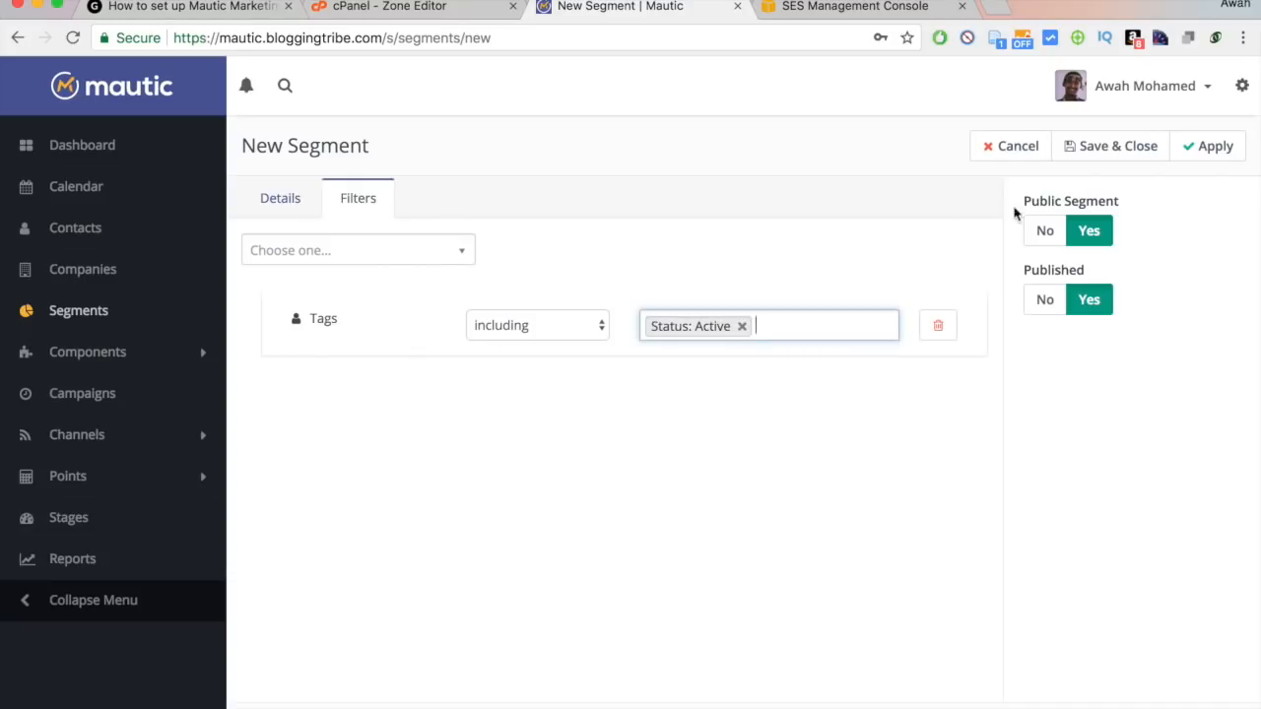
Add a second Tags filter excluding Pending Email Confirmation and save the segment.
{"action": "left_click", "coordinate": [324, 248]}
{"action": "type", "text": "tags"}
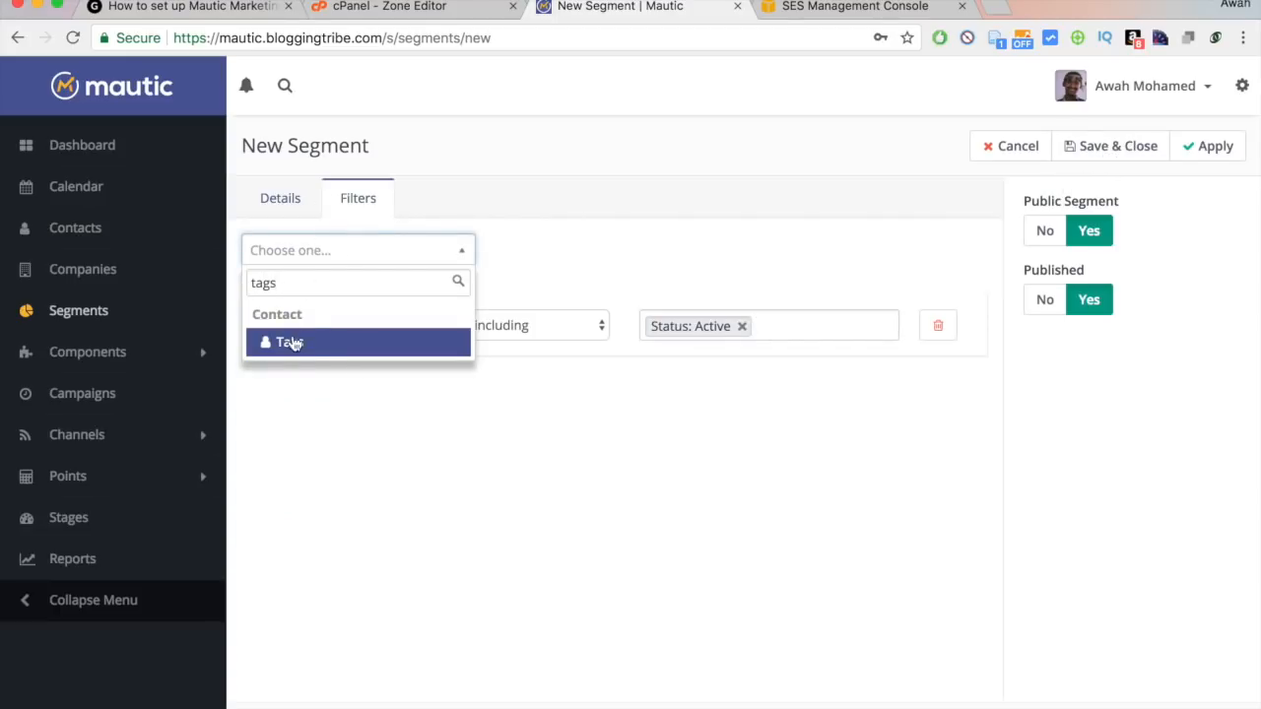
{"action": "left_click", "coordinate": [293, 344]}
{"action": "left_click", "coordinate": [500, 425]}
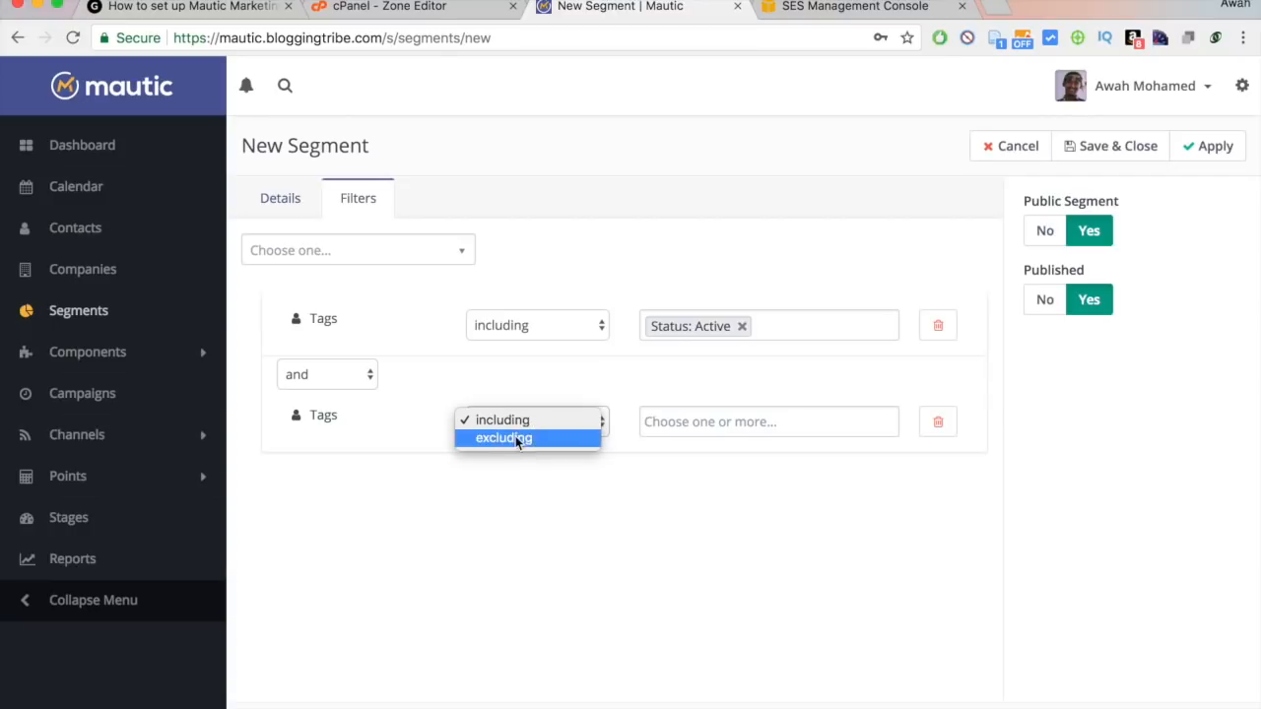
{"action": "left_click", "coordinate": [515, 437]}
{"action": "left_click", "coordinate": [694, 419]}
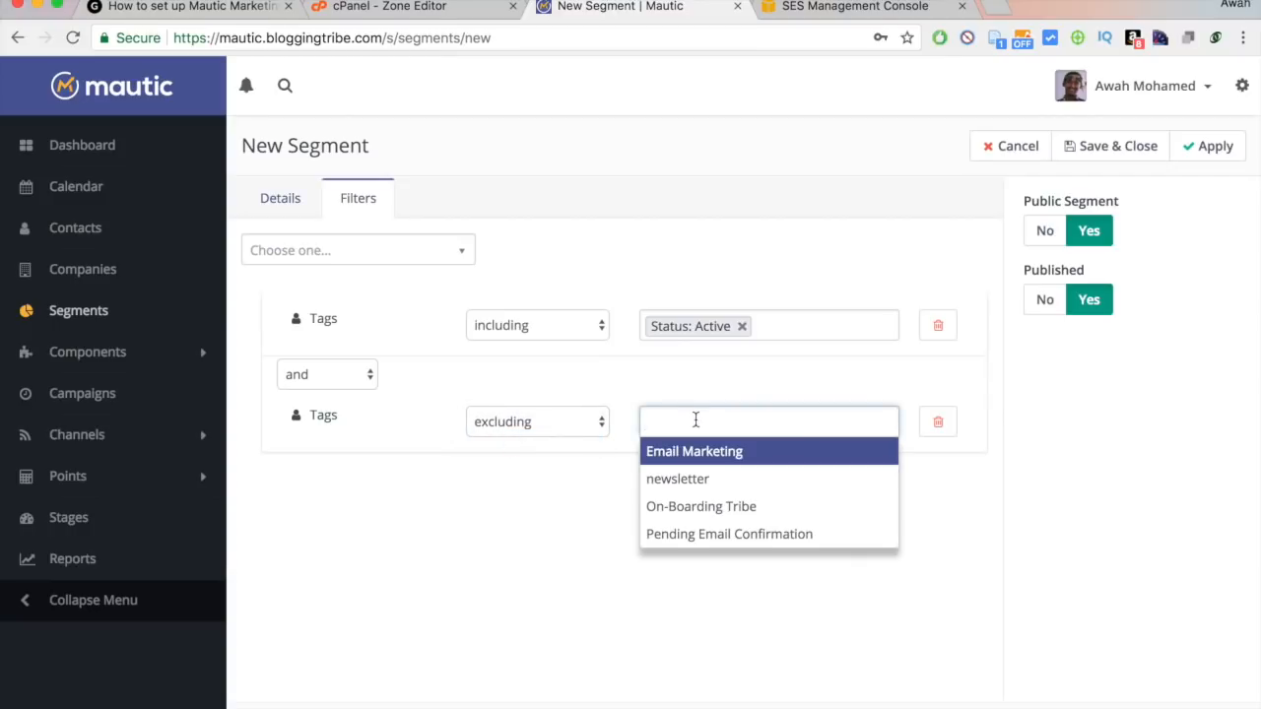
{"action": "left_click", "coordinate": [687, 537]}
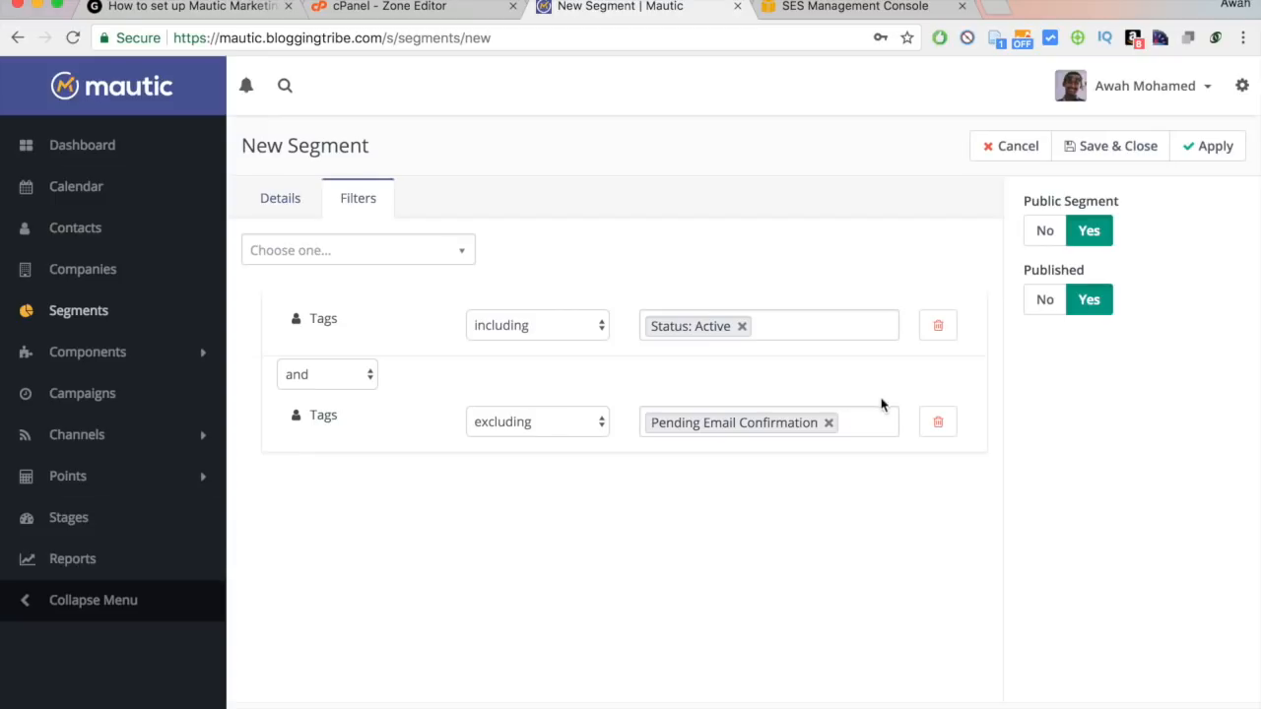
{"action": "left_click", "coordinate": [1102, 149]}
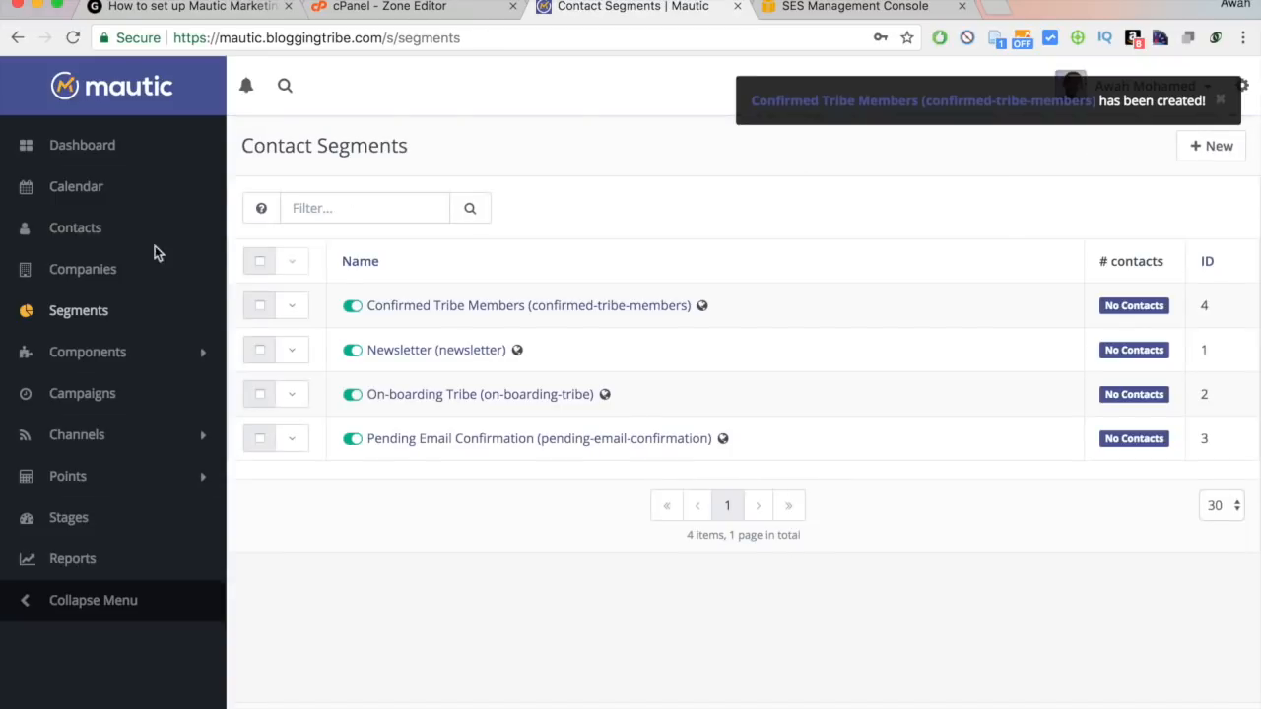
Expand Components in the sidebar and go to the empty Assets list.
{"action": "left_click", "coordinate": [196, 360]}
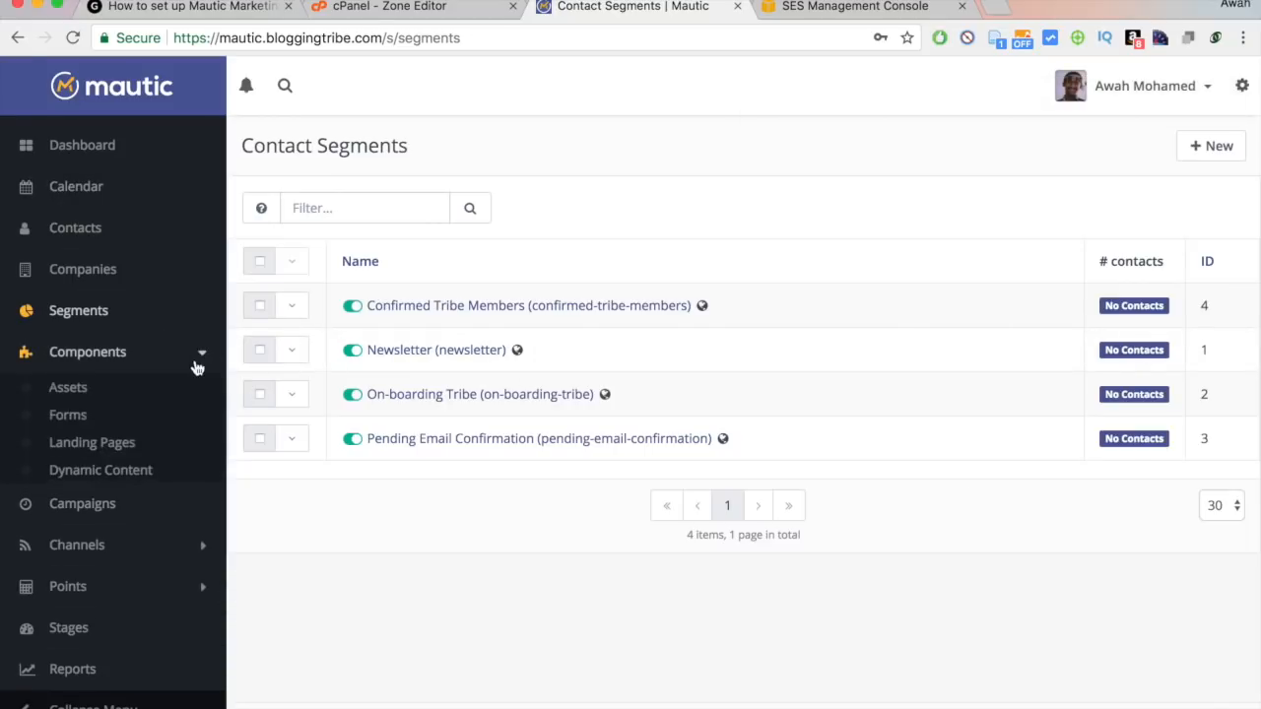
{"action": "left_click", "coordinate": [85, 398]}
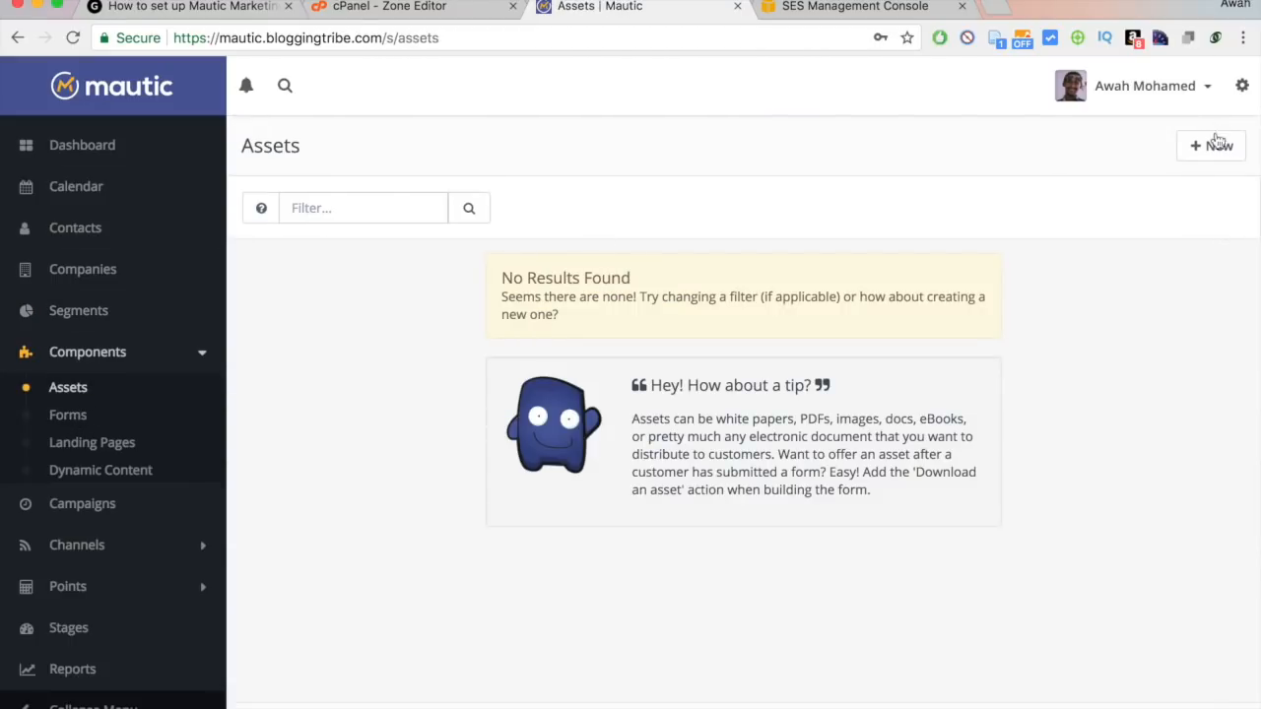
Start a new asset and upload the file Mautic-Cronjob-Code.txt.
{"action": "left_click", "coordinate": [1216, 147]}
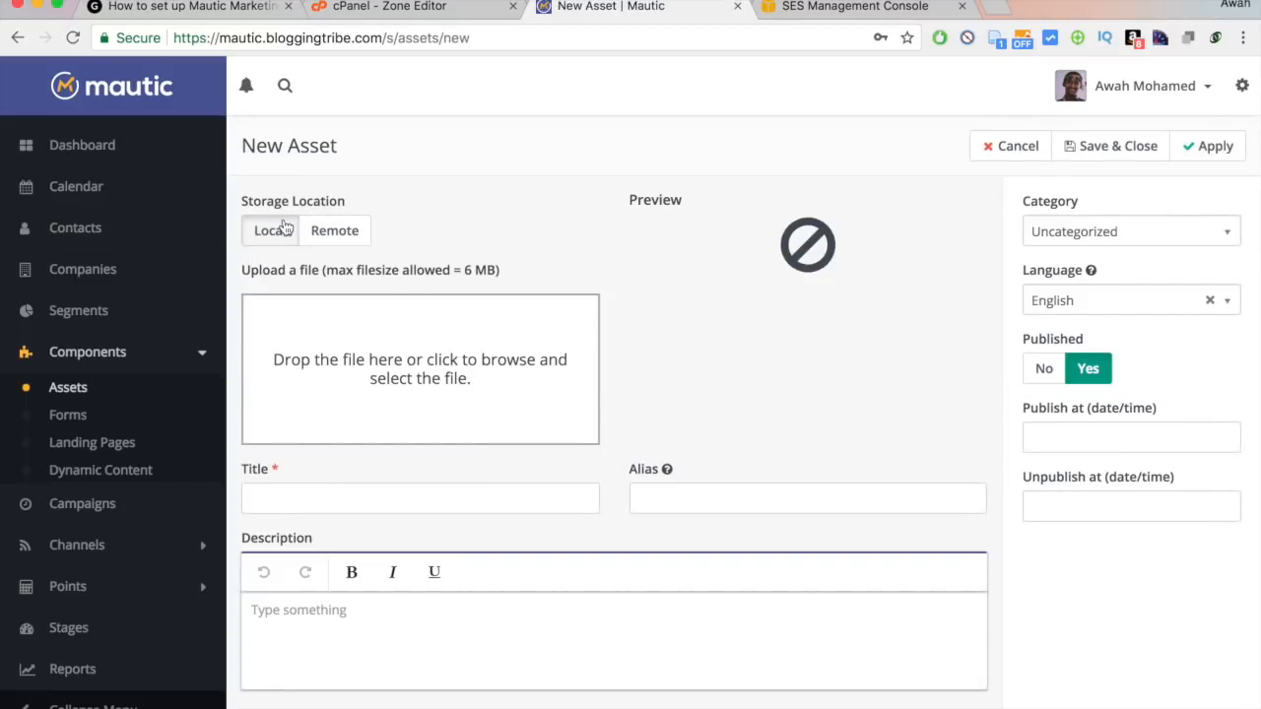
{"action": "scroll", "coordinate": [471, 380], "scroll_direction": "down", "scroll_amount": 1}
{"action": "left_click", "coordinate": [471, 380]}
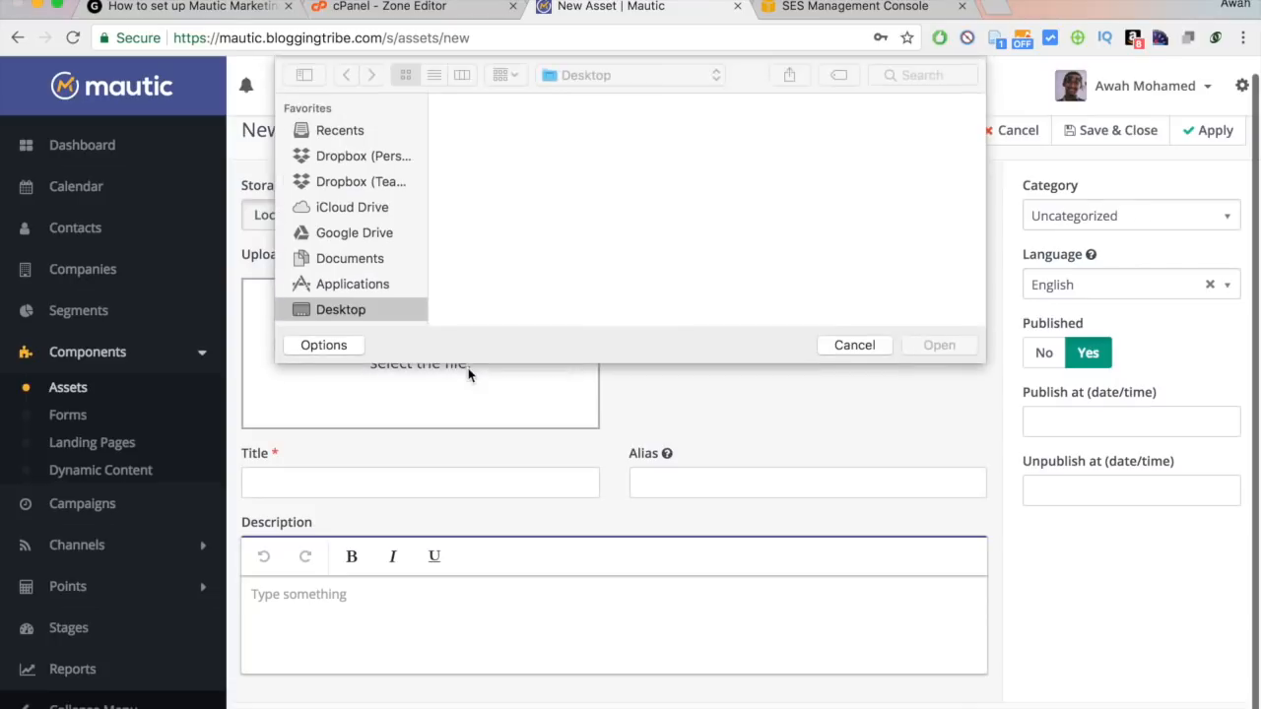
{"action": "left_click", "coordinate": [490, 148]}
{"action": "double_click", "coordinate": [490, 148]}
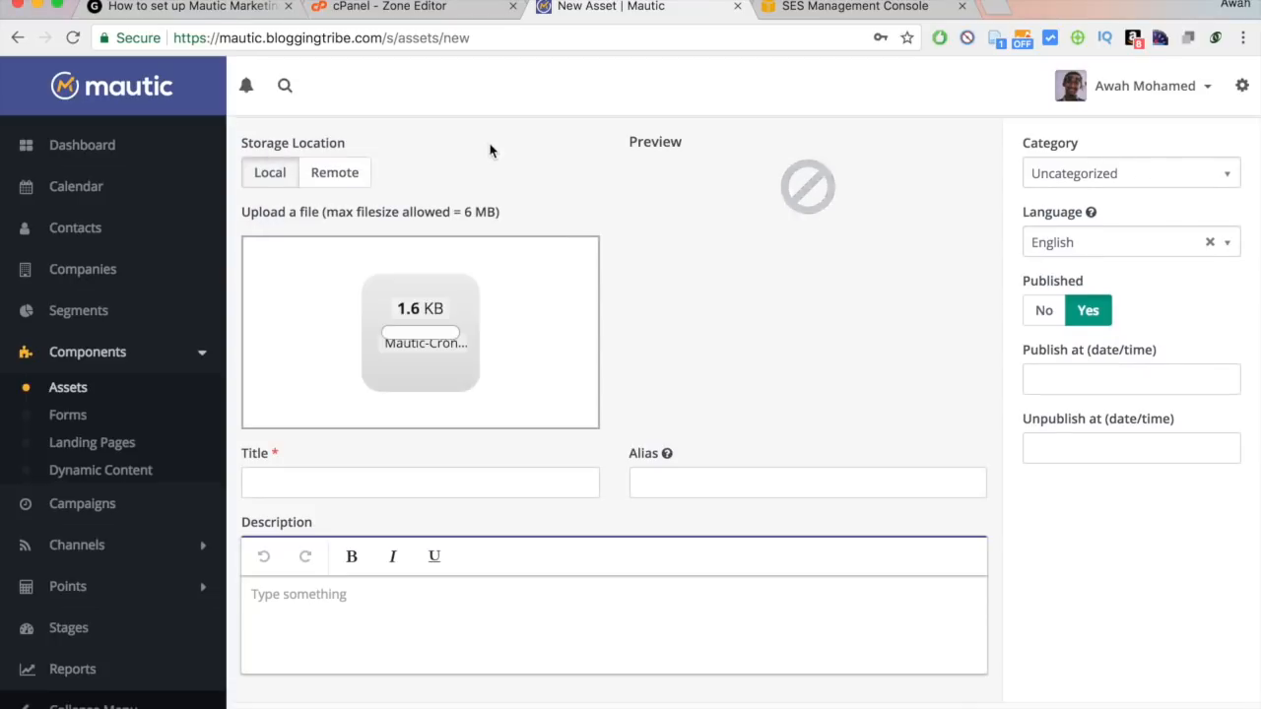
{"action": "scroll", "coordinate": [610, 266], "scroll_direction": "up", "scroll_amount": 2}
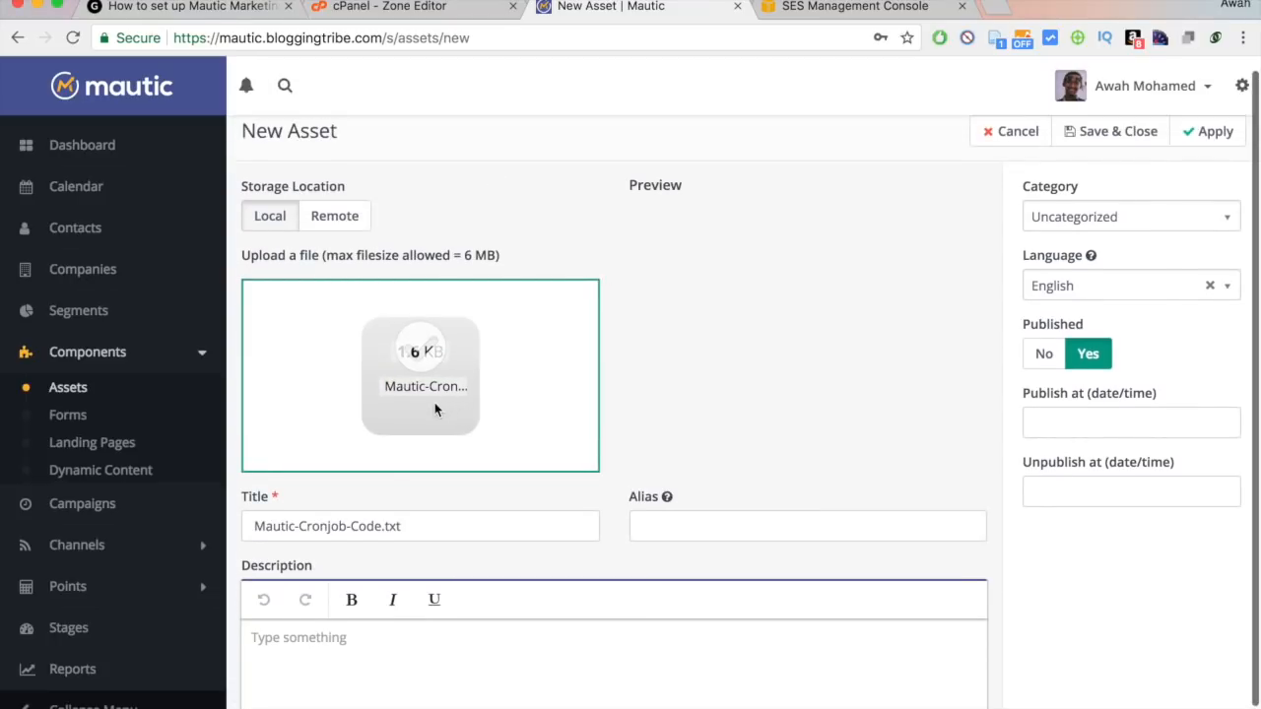
{"action": "scroll", "coordinate": [531, 530], "scroll_direction": "down", "scroll_amount": 1}
Describe the asset as 'Cronjob Codes for Mautic!' and save it.
{"action": "left_click", "coordinate": [428, 622]}
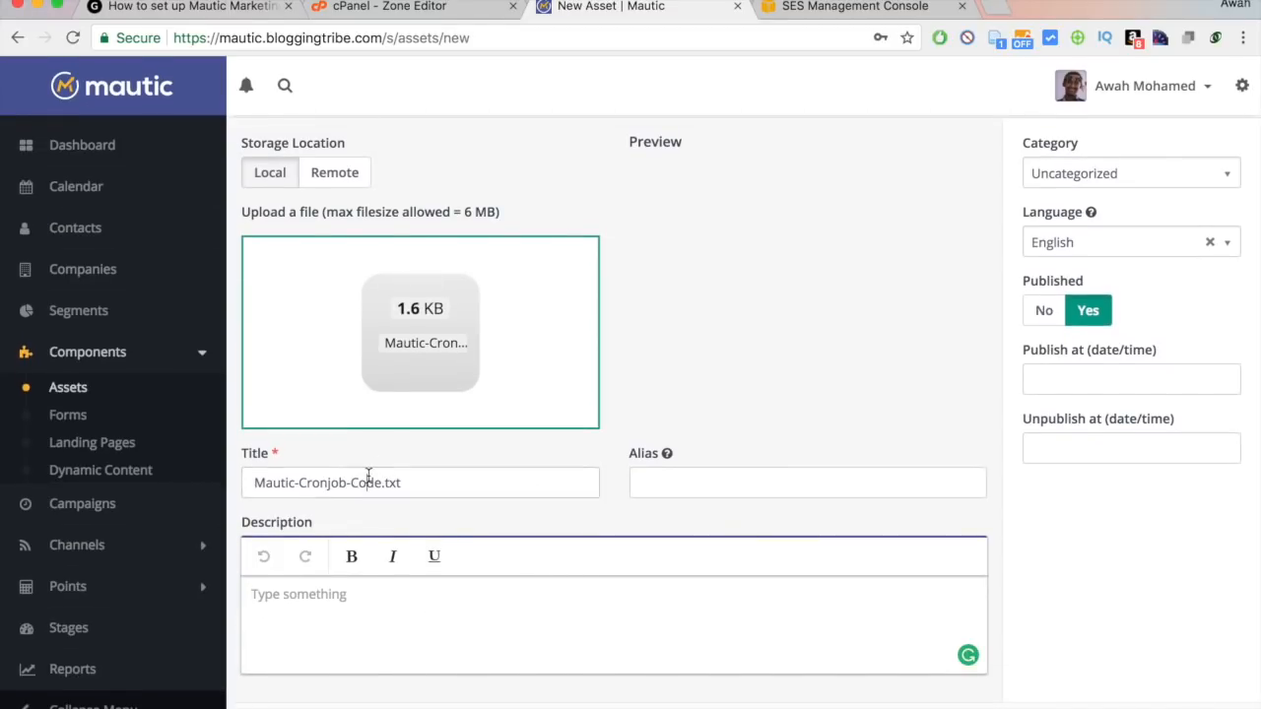
{"action": "type", "text": "Cronjob Codes for Mautic!"}
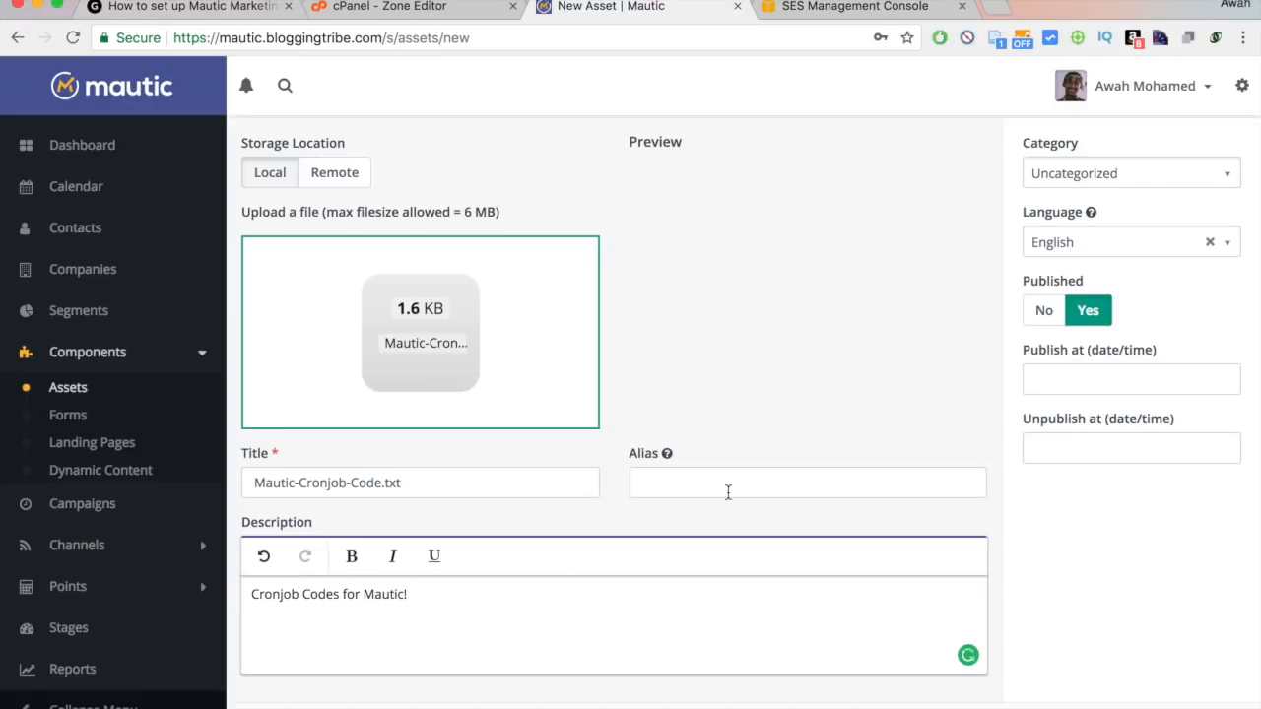
{"action": "scroll", "coordinate": [726, 493], "scroll_direction": "up", "scroll_amount": 1}
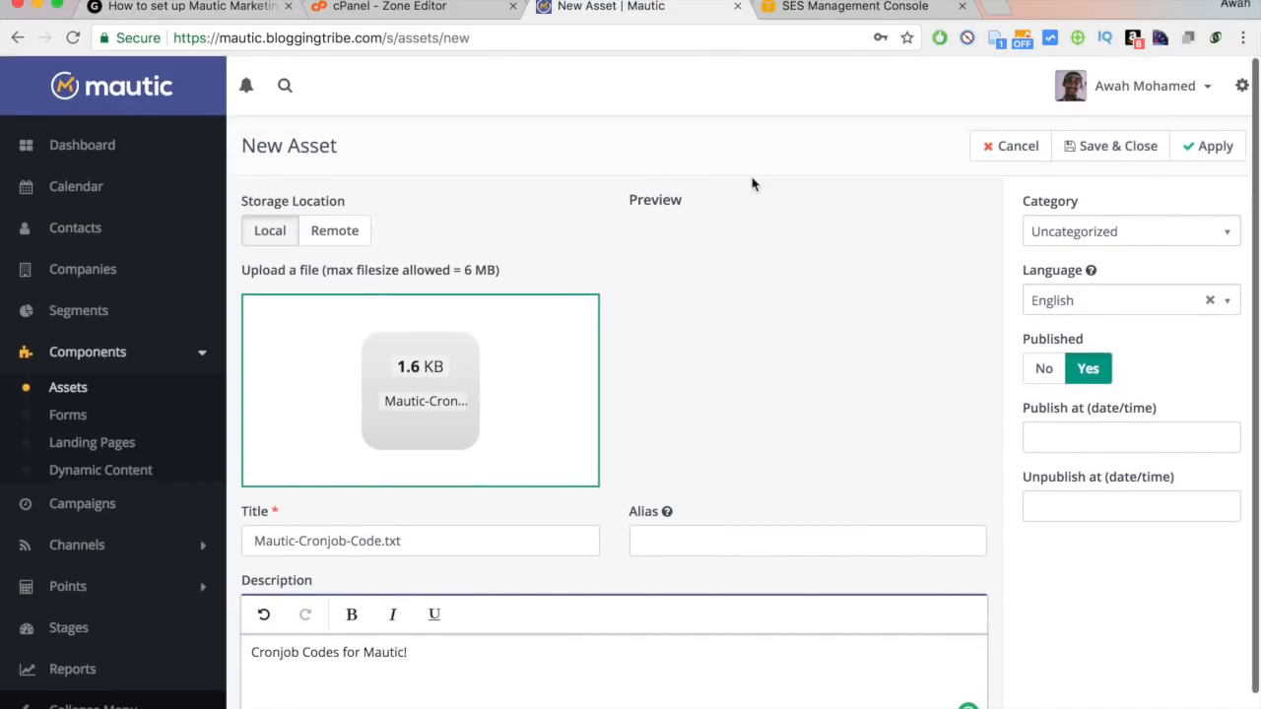
{"action": "left_click", "coordinate": [1136, 150]}
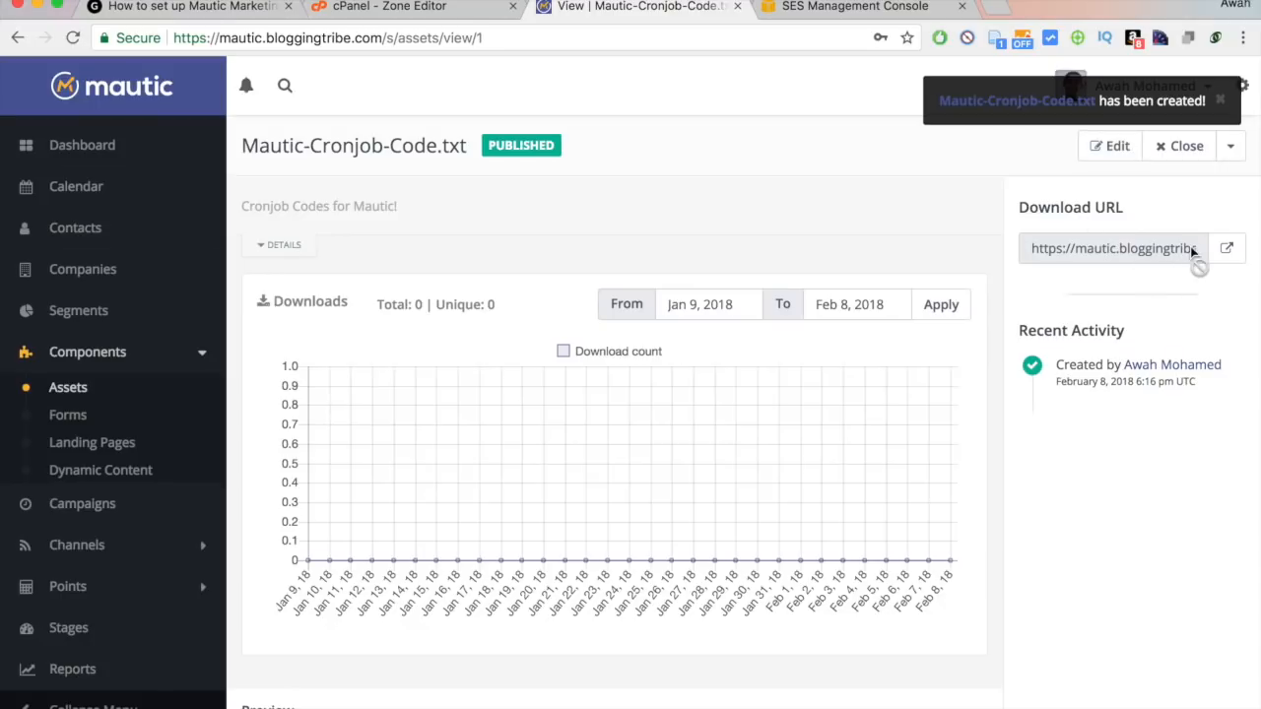
Leave the Mautic-Cronjob-Code.txt asset page for the Forms list under Components.
{"action": "scroll", "coordinate": [816, 233], "scroll_direction": "down", "scroll_amount": 4}
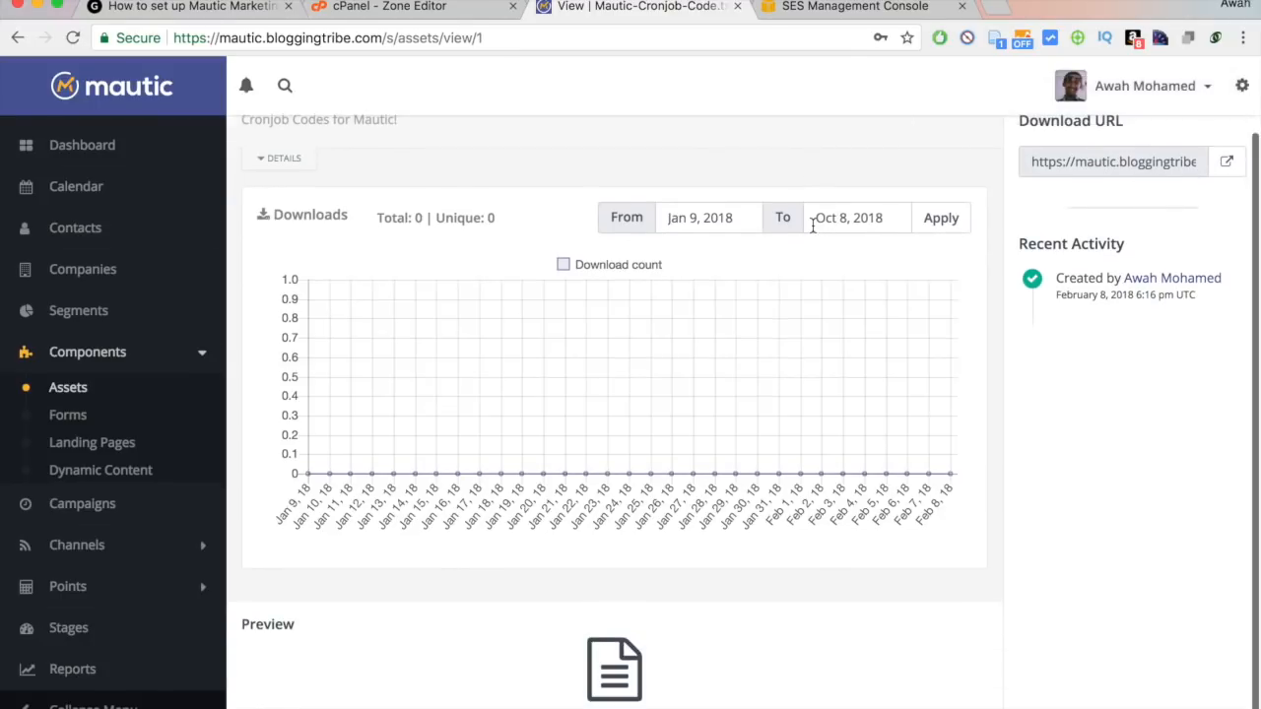
{"action": "scroll", "coordinate": [816, 232], "scroll_direction": "up", "scroll_amount": 5}
{"action": "scroll", "coordinate": [700, 203], "scroll_direction": "up", "scroll_amount": 3}
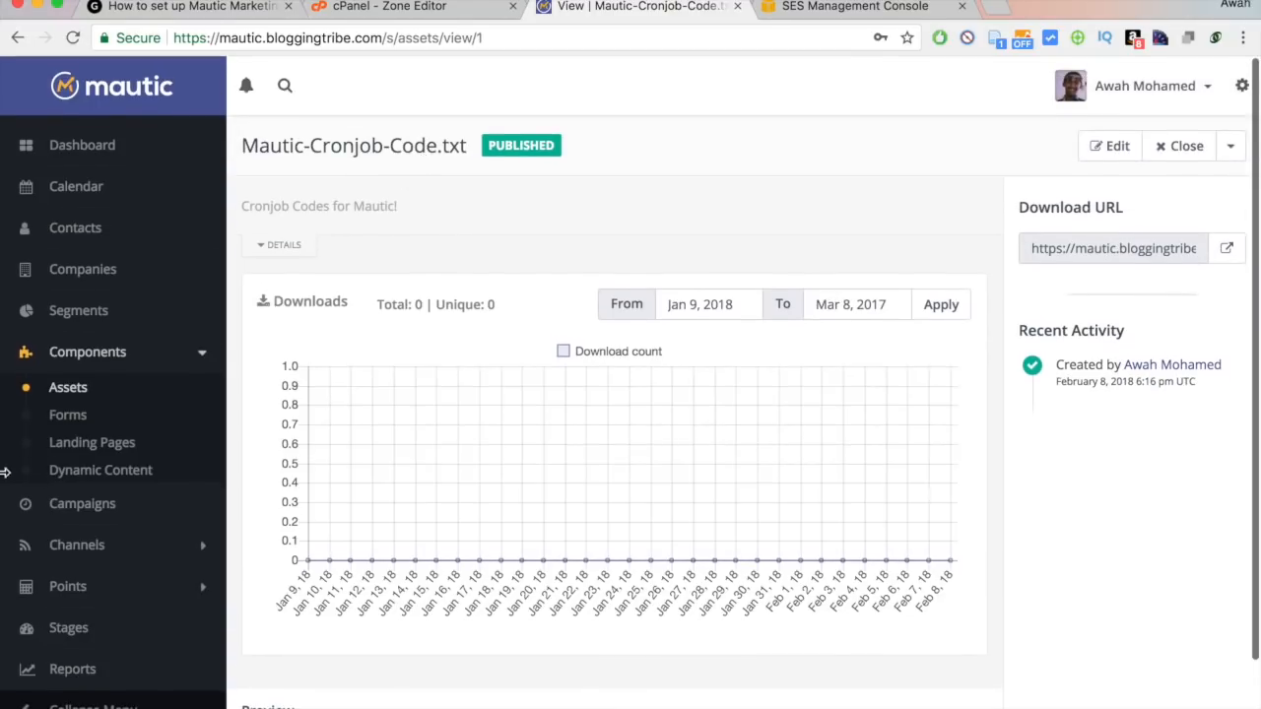
{"action": "left_click", "coordinate": [68, 418]}
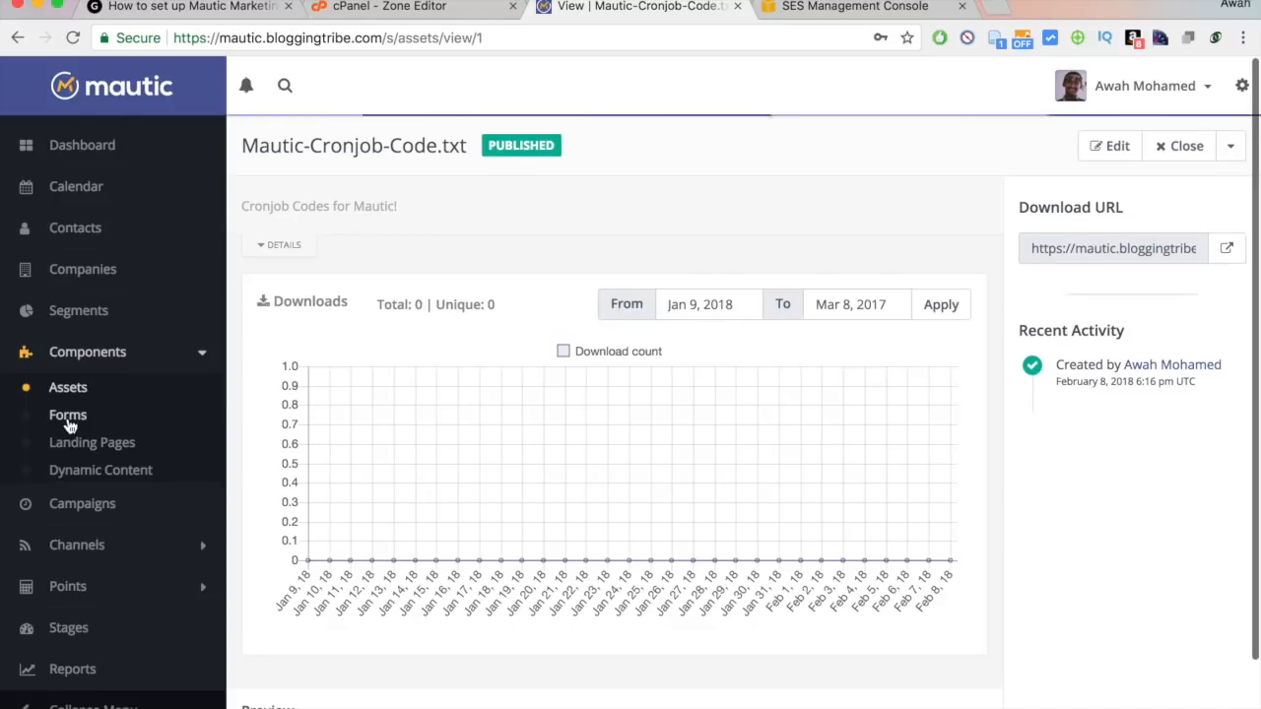
Start a new standalone form named 'Top 7 Must Have WordPress Plugins'.
{"action": "left_click", "coordinate": [1214, 147]}
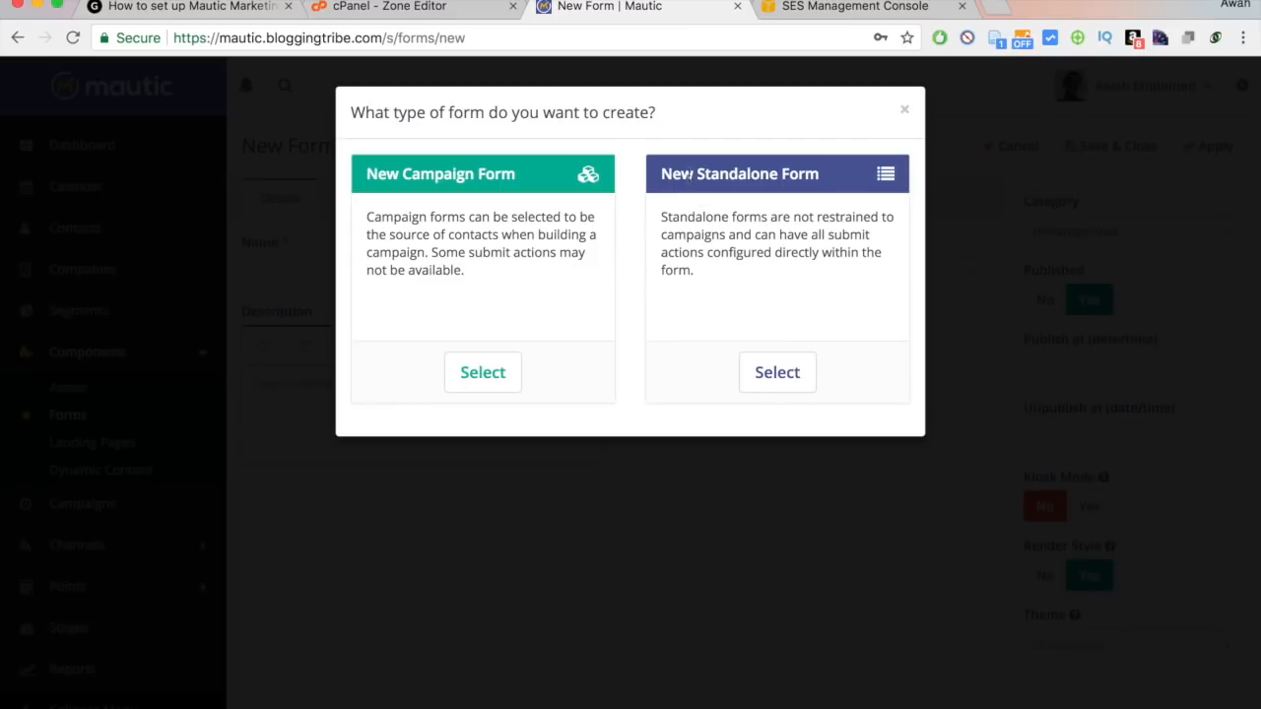
{"action": "left_click_drag", "start_coordinate": [676, 212], "coordinate": [817, 293]}
{"action": "left_click", "coordinate": [817, 292]}
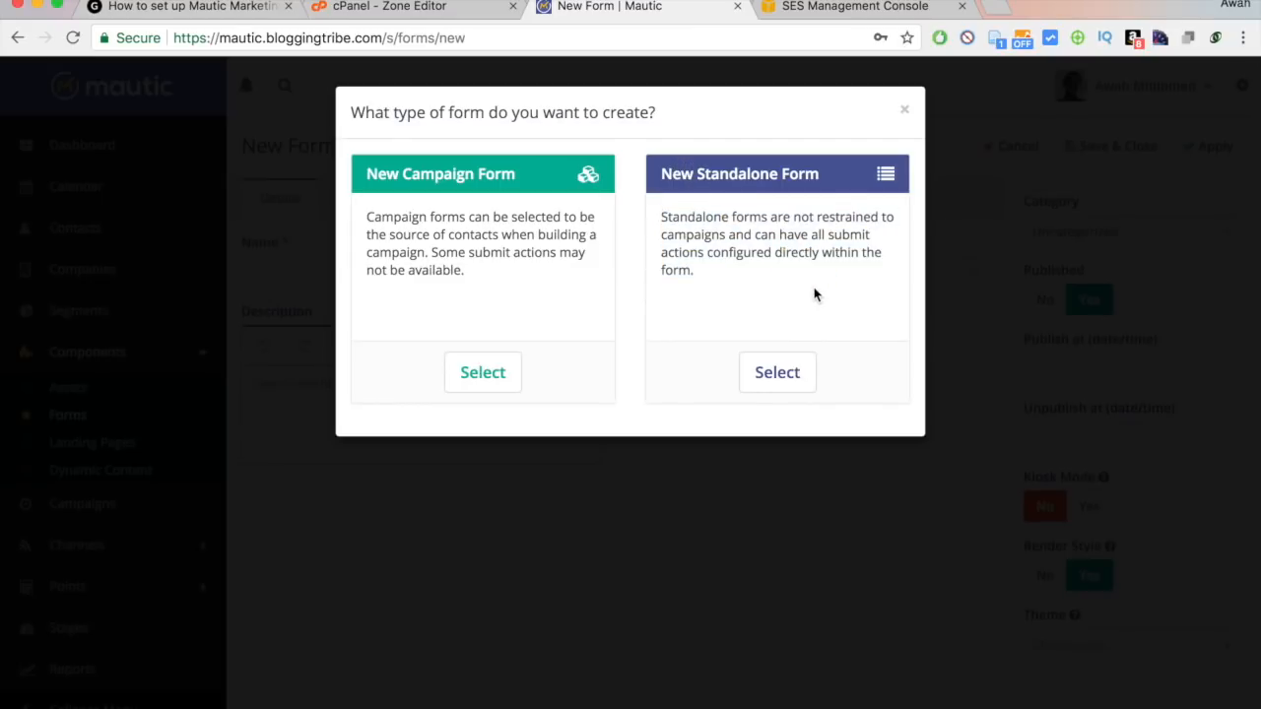
{"action": "left_click", "coordinate": [785, 373]}
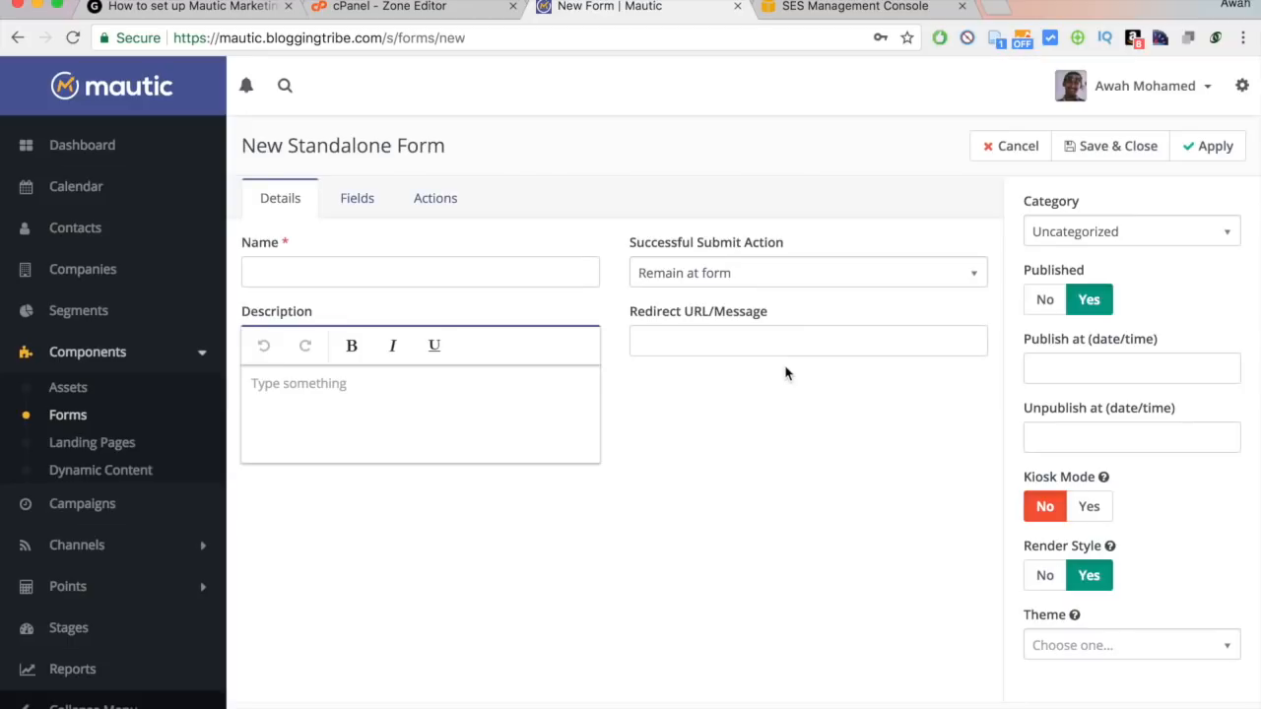
{"action": "left_click", "coordinate": [350, 279]}
{"action": "type", "text": "sdf"}
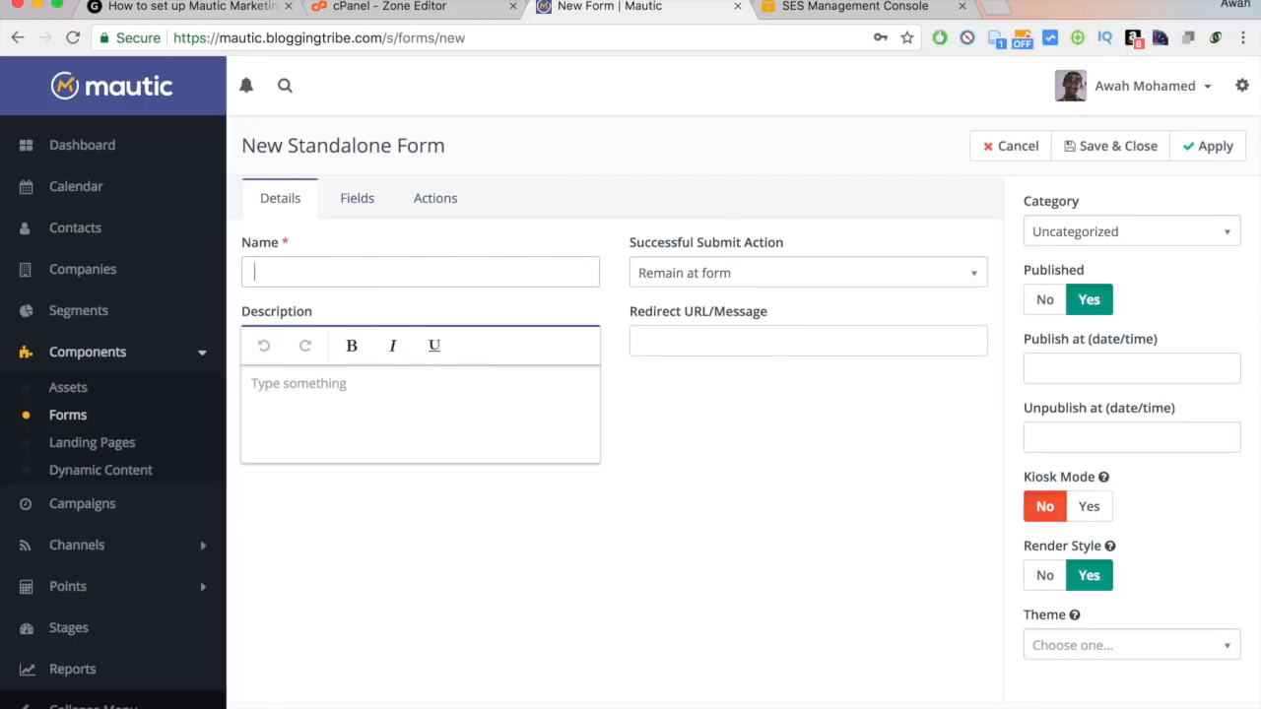
{"action": "key", "text": "Down"}
{"action": "key", "text": "Down"}
{"action": "key", "text": "Down"}
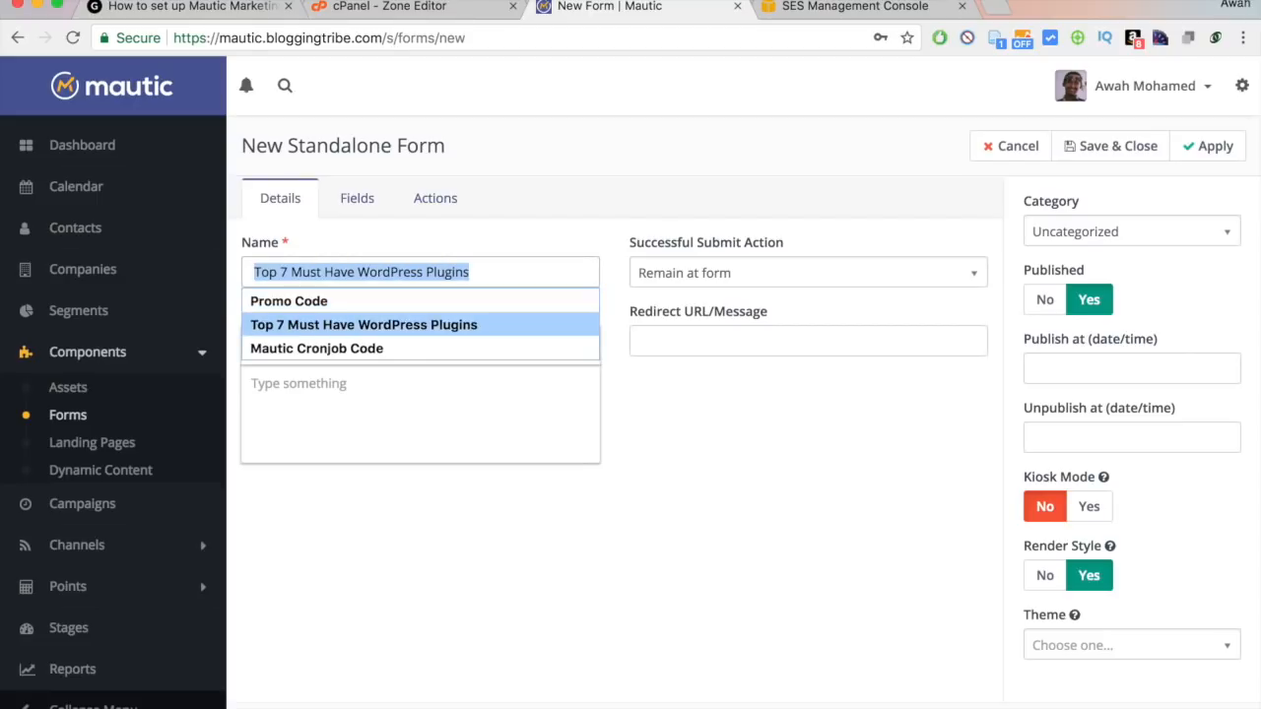
{"action": "key", "text": "Return"}
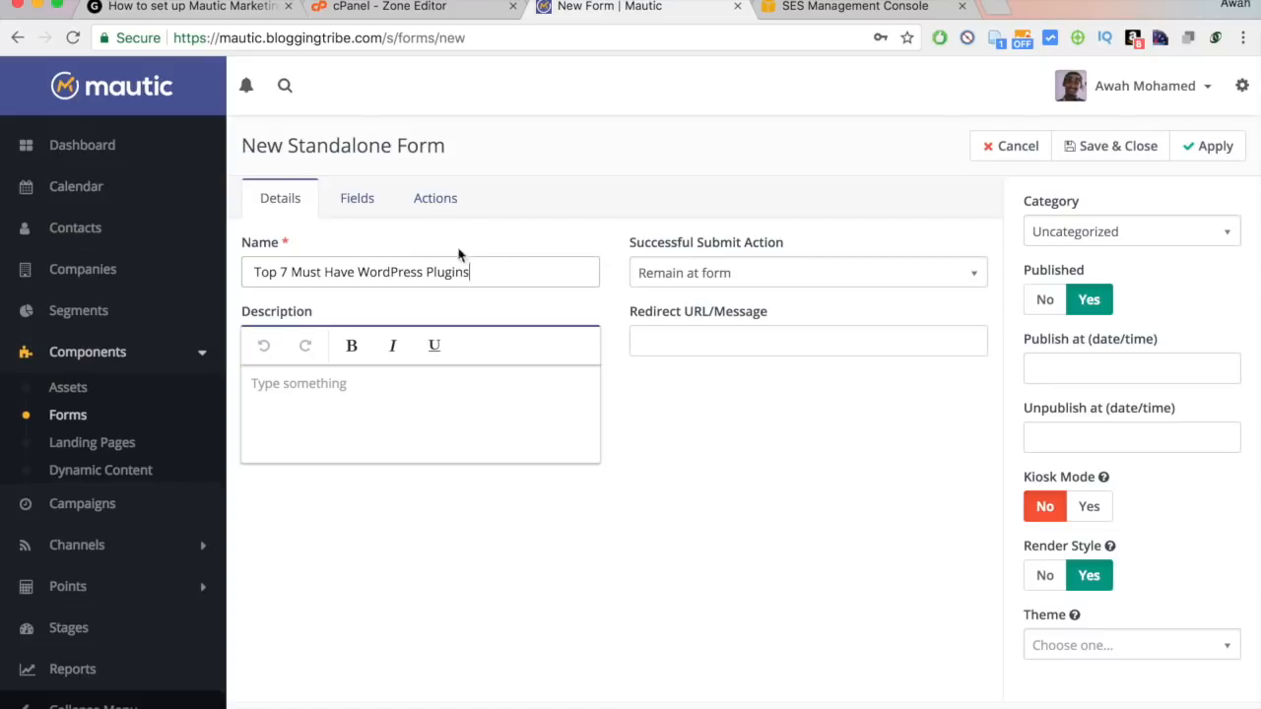
{"action": "left_click", "coordinate": [329, 271]}
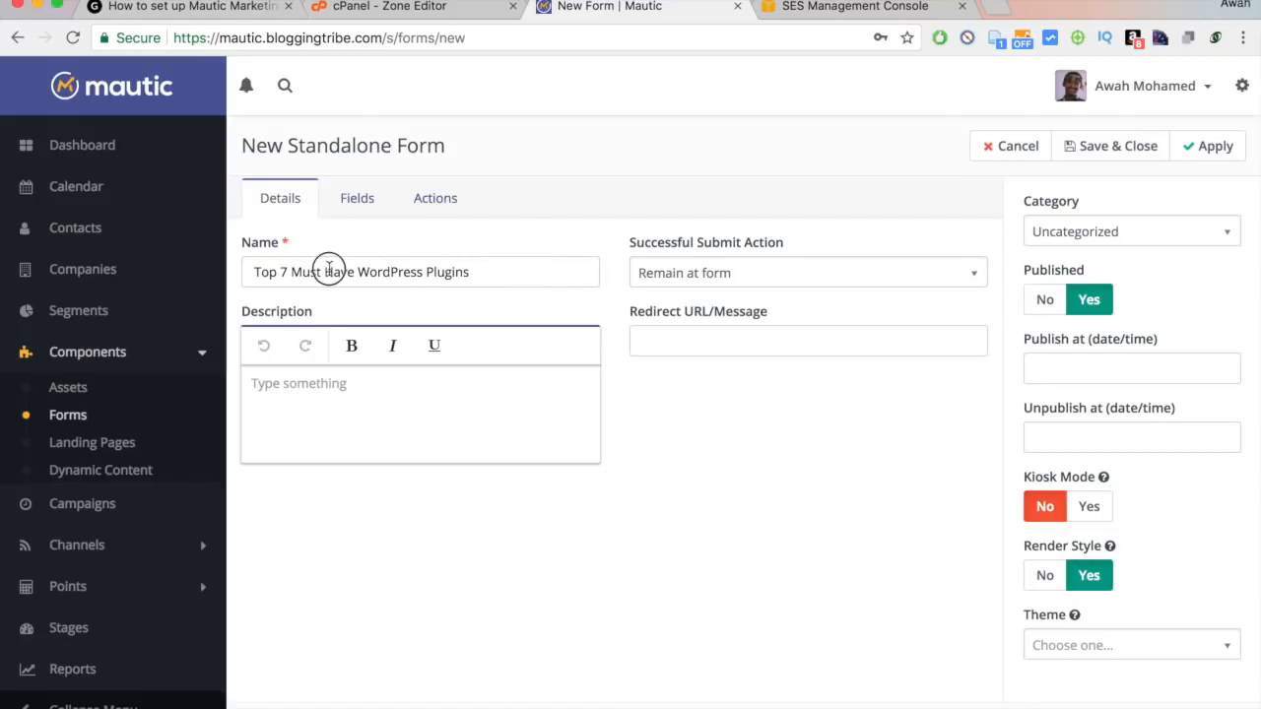
{"action": "triple_click", "coordinate": [283, 274]}
{"action": "left_click", "coordinate": [530, 277]}
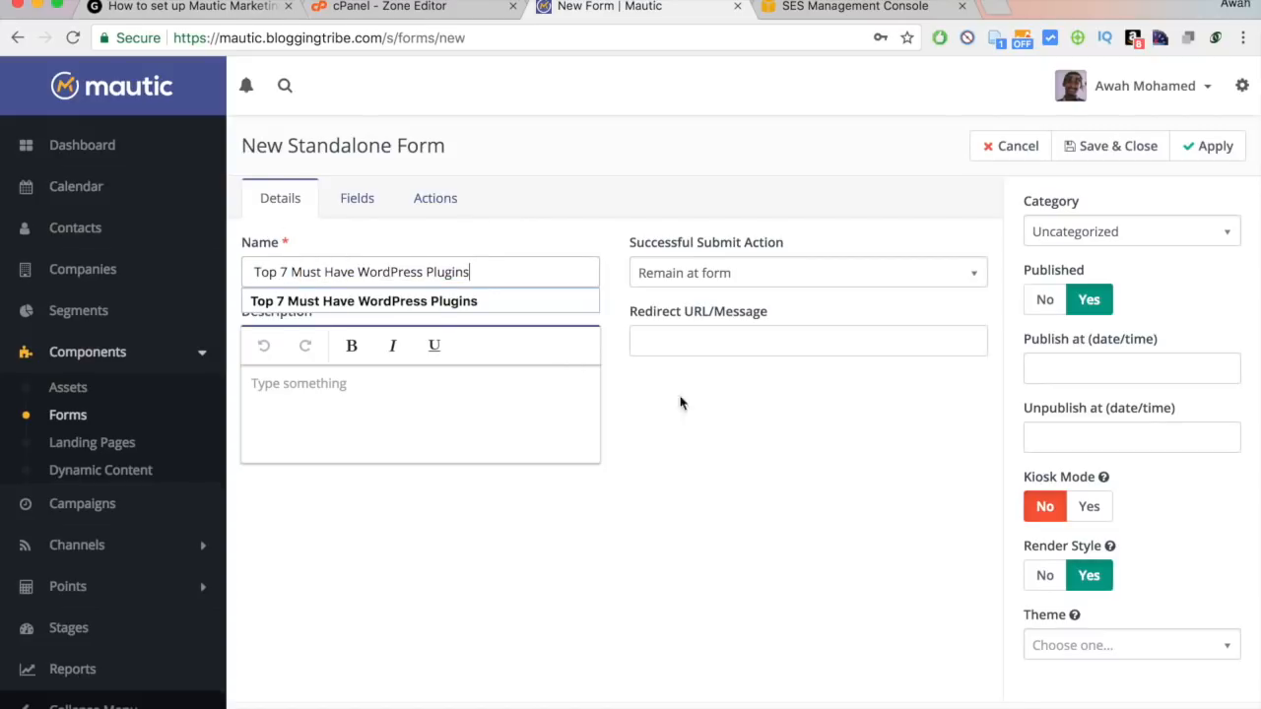
{"action": "left_click", "coordinate": [692, 345]}
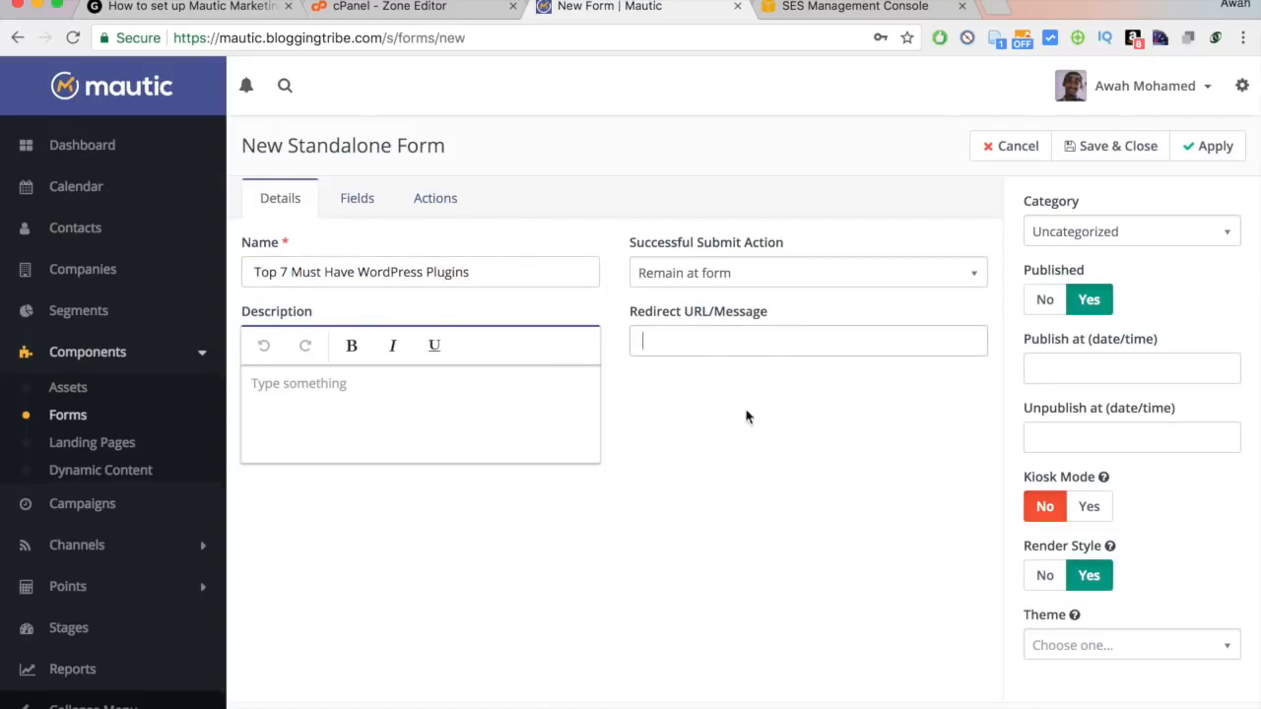
{"action": "left_click", "coordinate": [732, 284]}
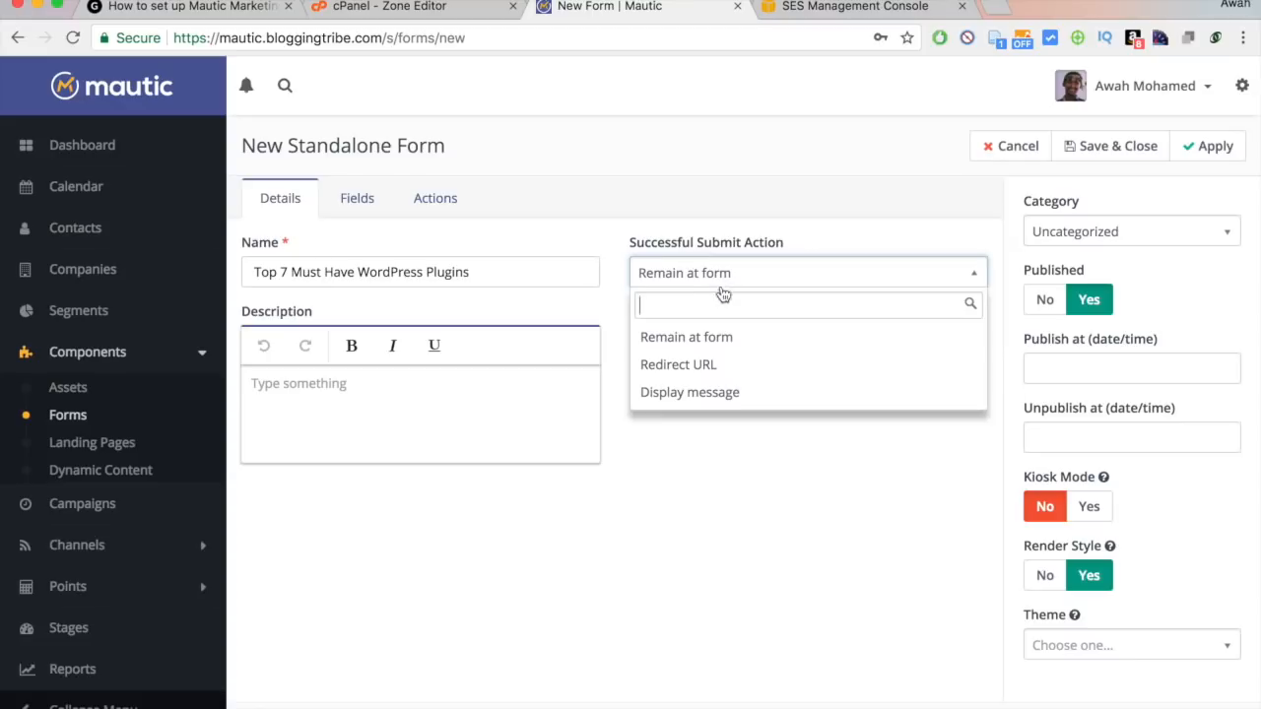
{"action": "left_click", "coordinate": [722, 367]}
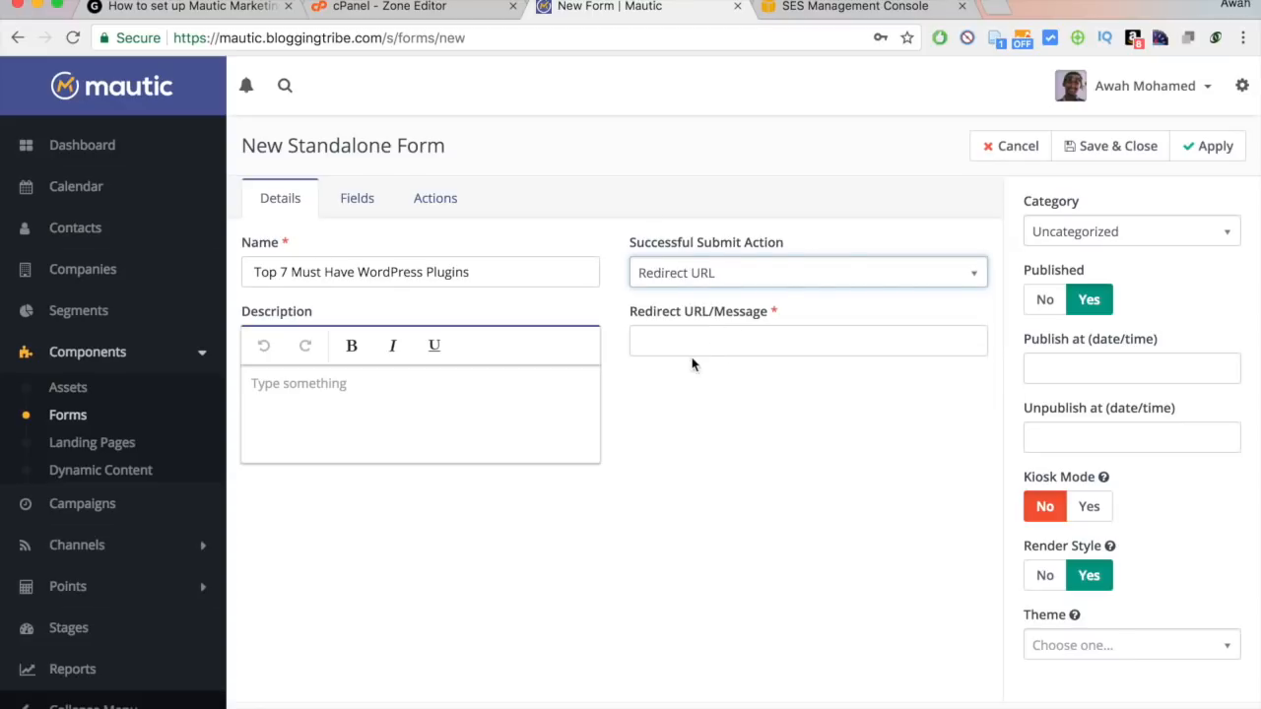
{"action": "left_click", "coordinate": [698, 349]}
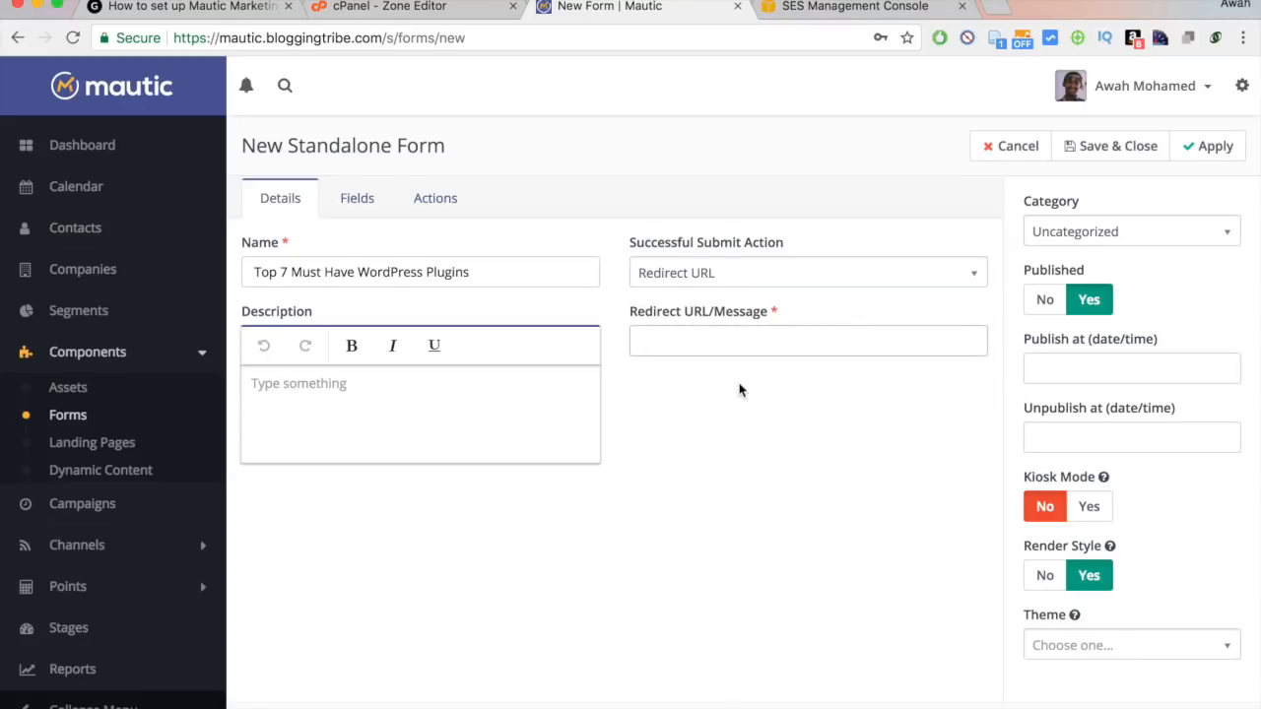
{"action": "type", "text": "ht"}
{"action": "key", "text": "Down"}
{"action": "key", "text": "Return"}
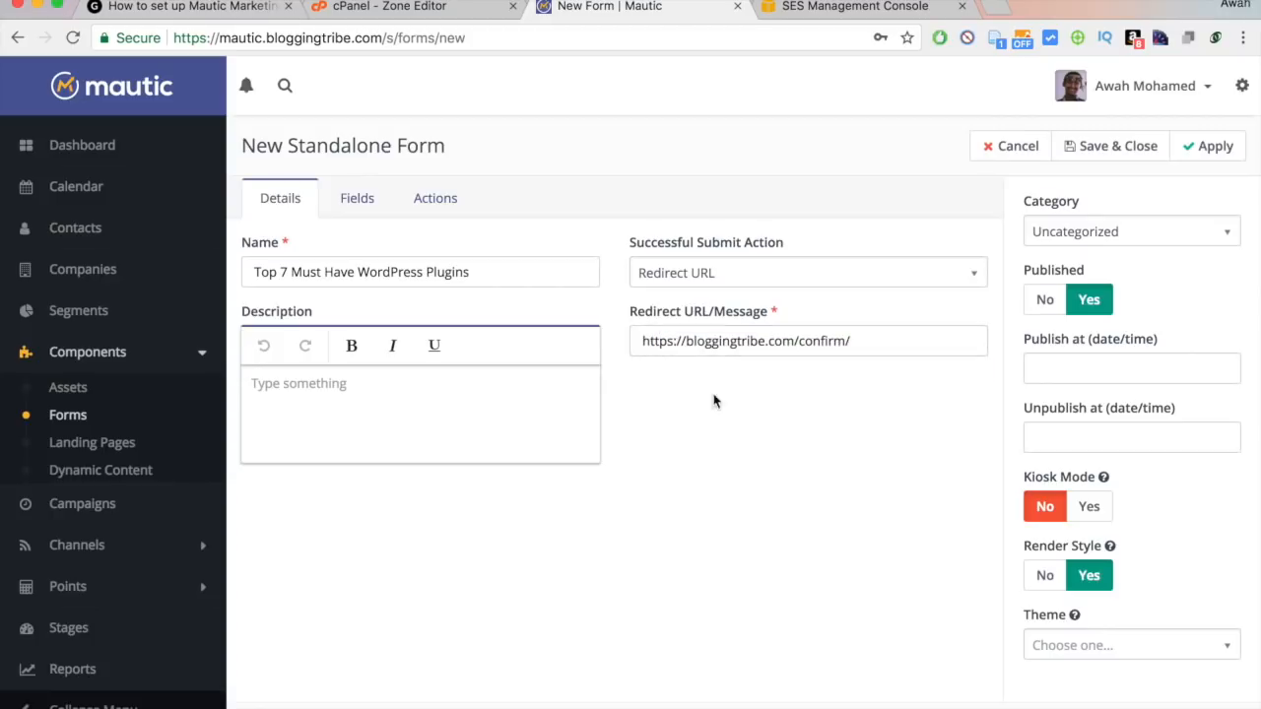
{"action": "left_click", "coordinate": [357, 207]}
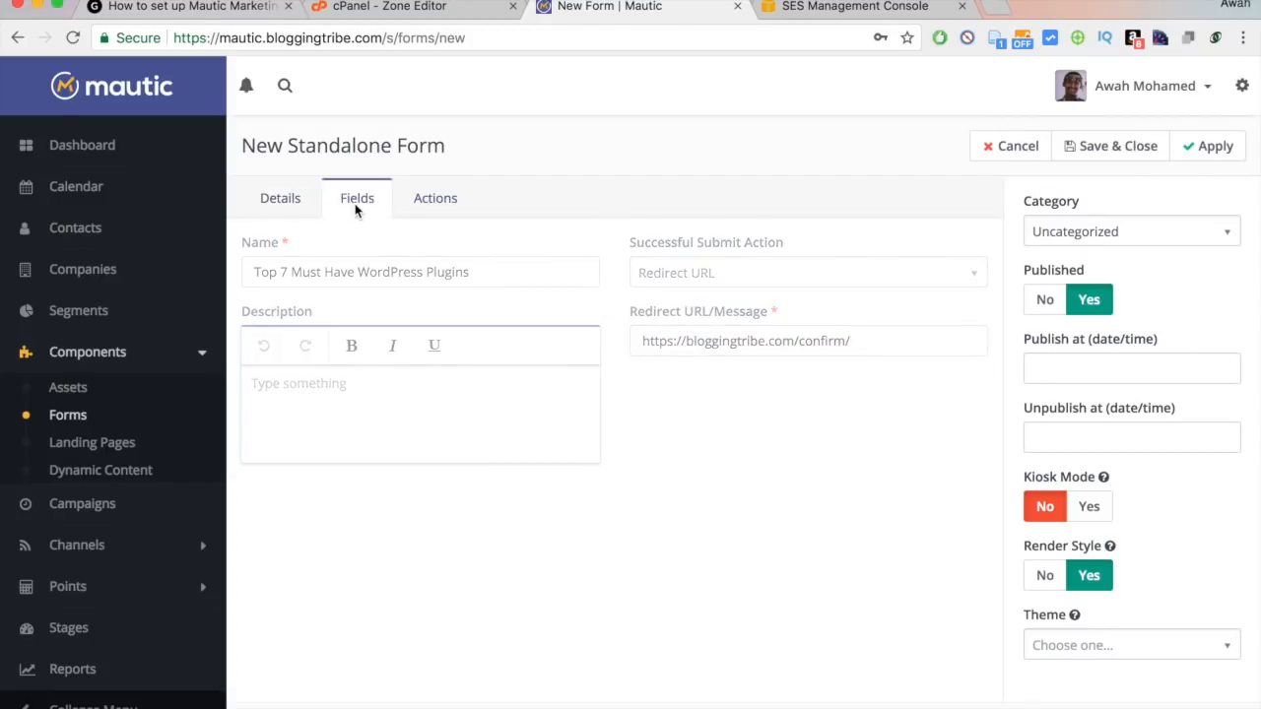
Add a Text field labelled First Name, mapped to the contact's First Name.
{"action": "left_click", "coordinate": [368, 259]}
{"action": "type", "text": "te"}
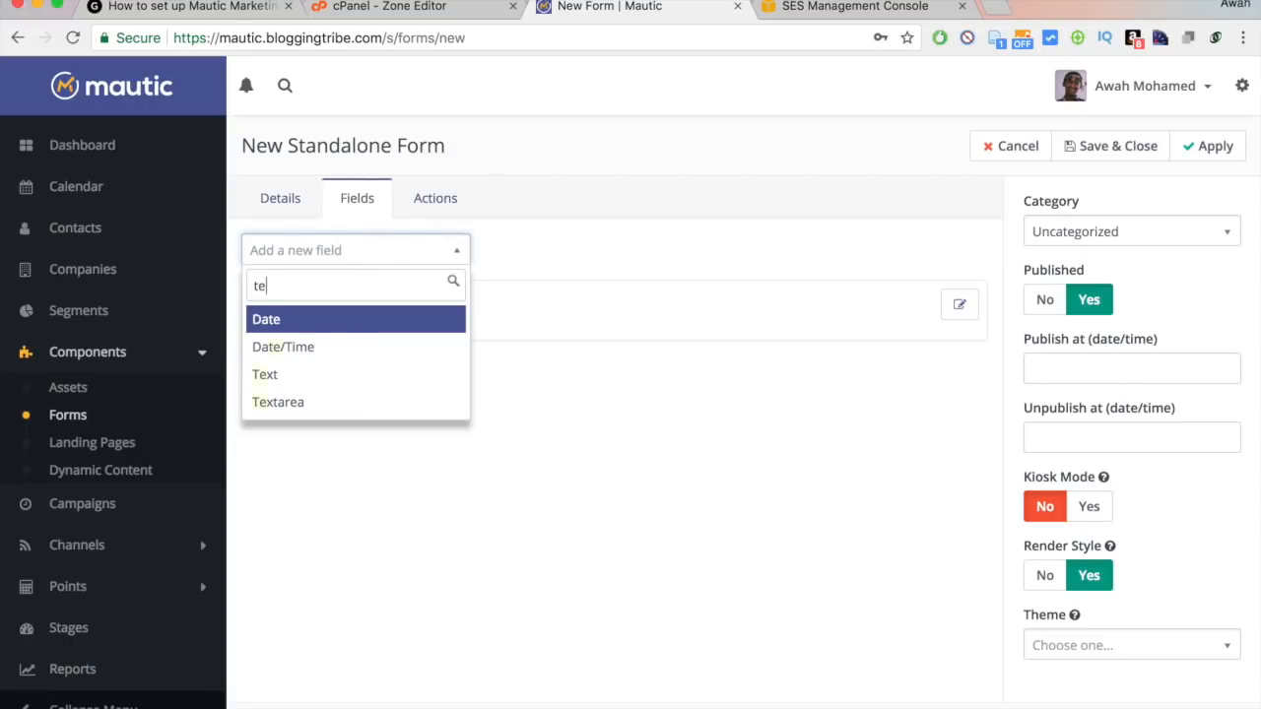
{"action": "type", "text": "xt"}
{"action": "left_click", "coordinate": [310, 322]}
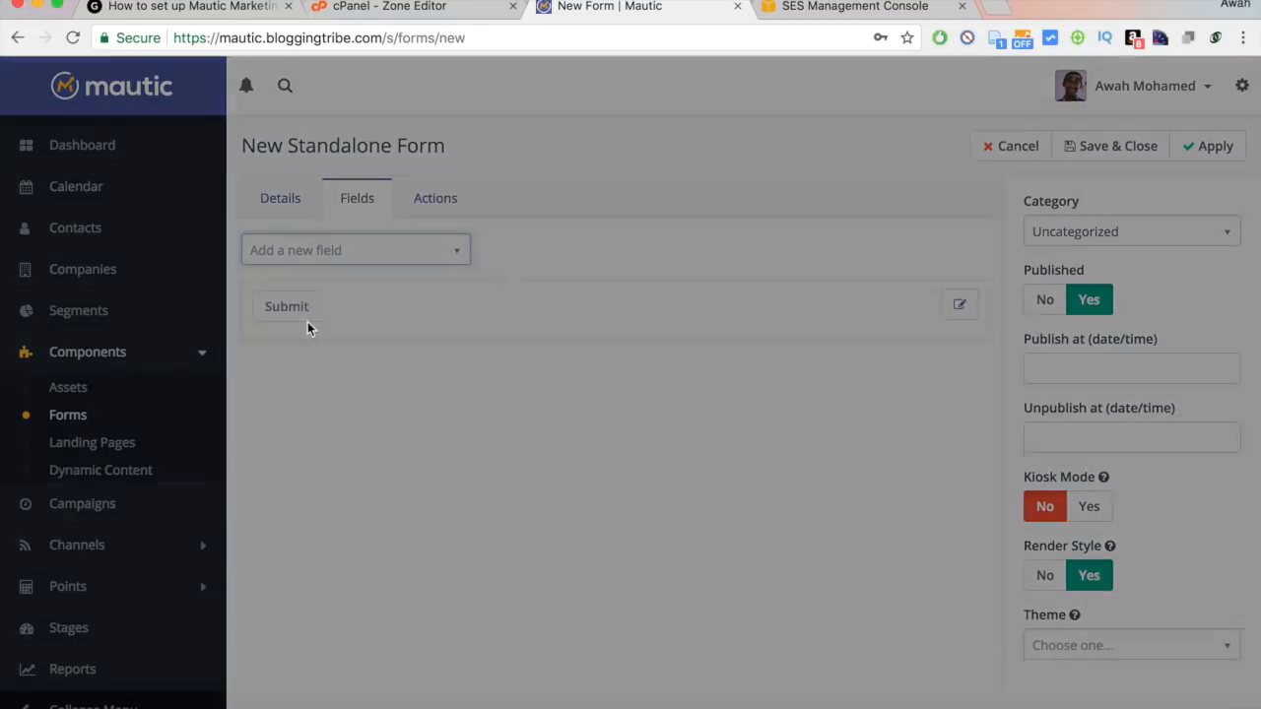
{"action": "left_click", "coordinate": [466, 245]}
{"action": "type", "text": "Firs"}
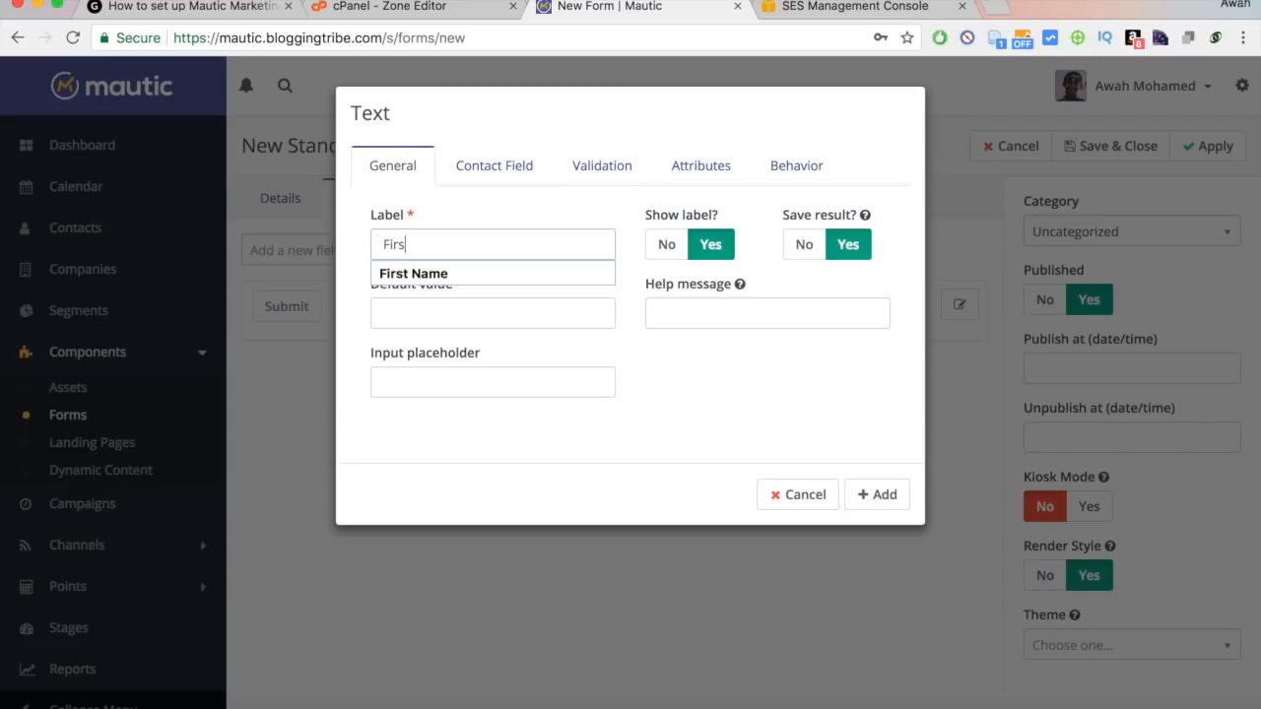
{"action": "type", "text": "t"}
{"action": "key", "text": "Down"}
{"action": "key", "text": "Return"}
{"action": "left_click", "coordinate": [490, 162]}
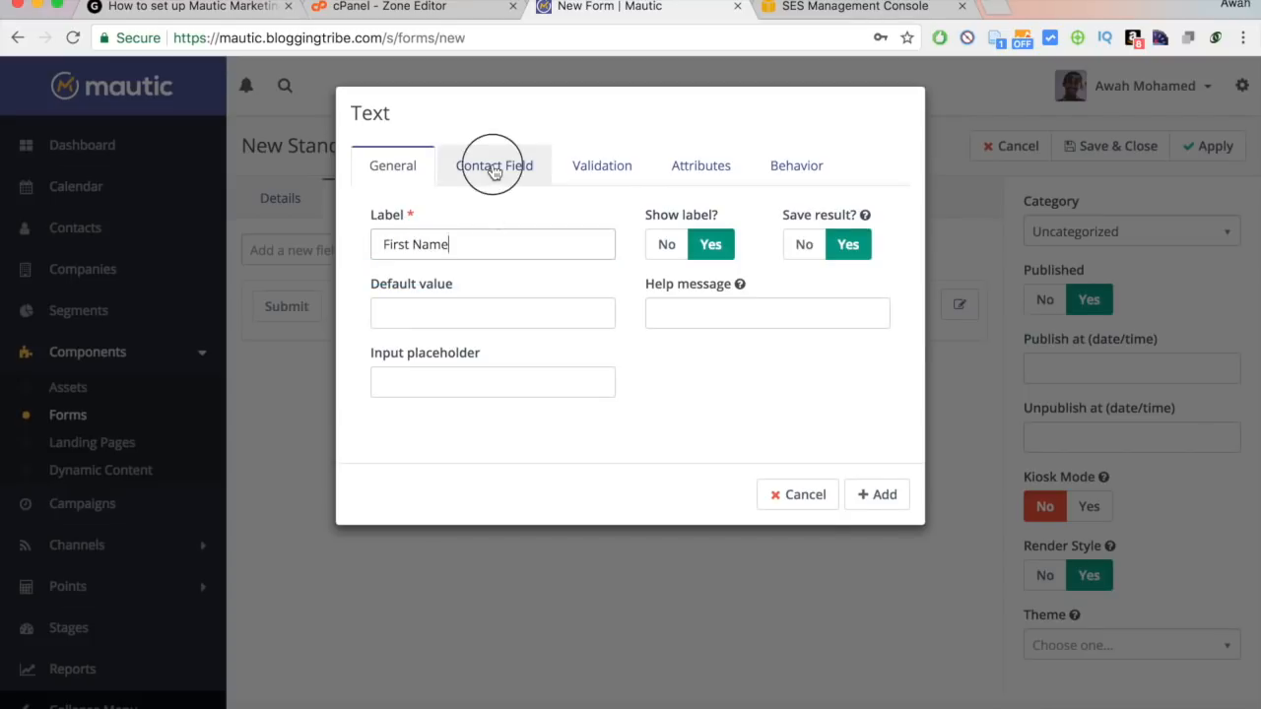
{"action": "left_click", "coordinate": [506, 234]}
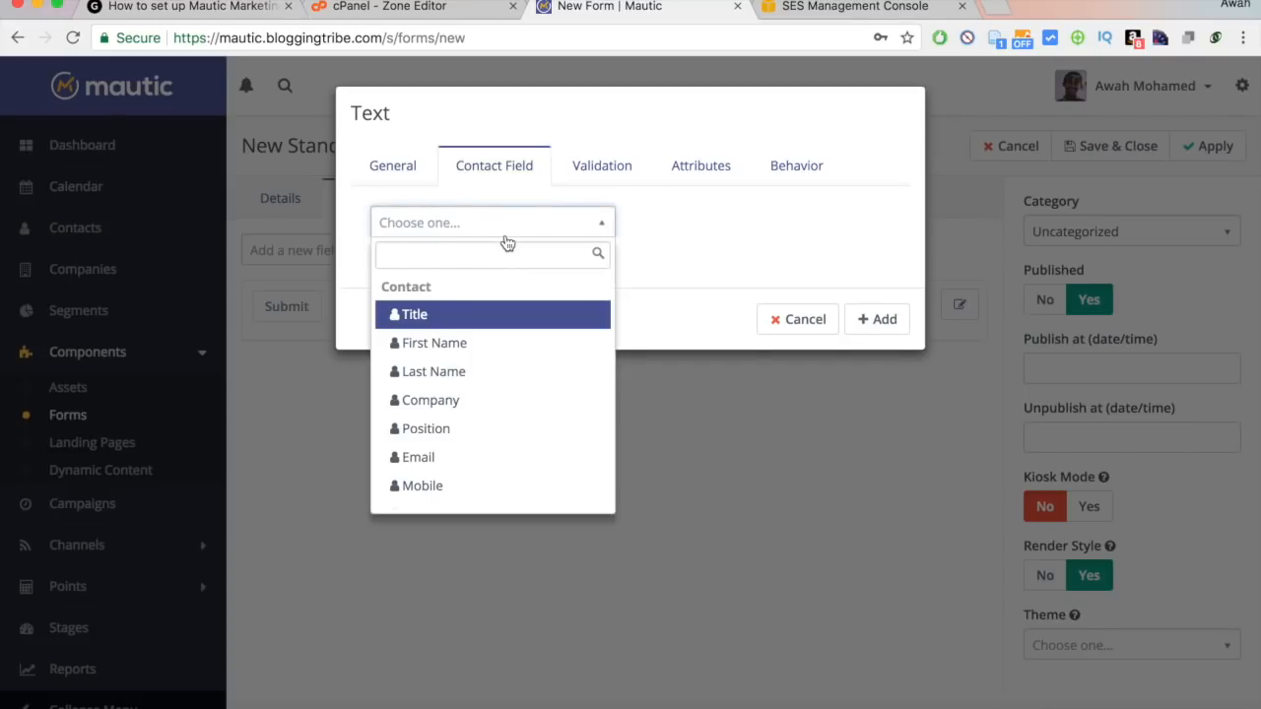
{"action": "left_click", "coordinate": [478, 343]}
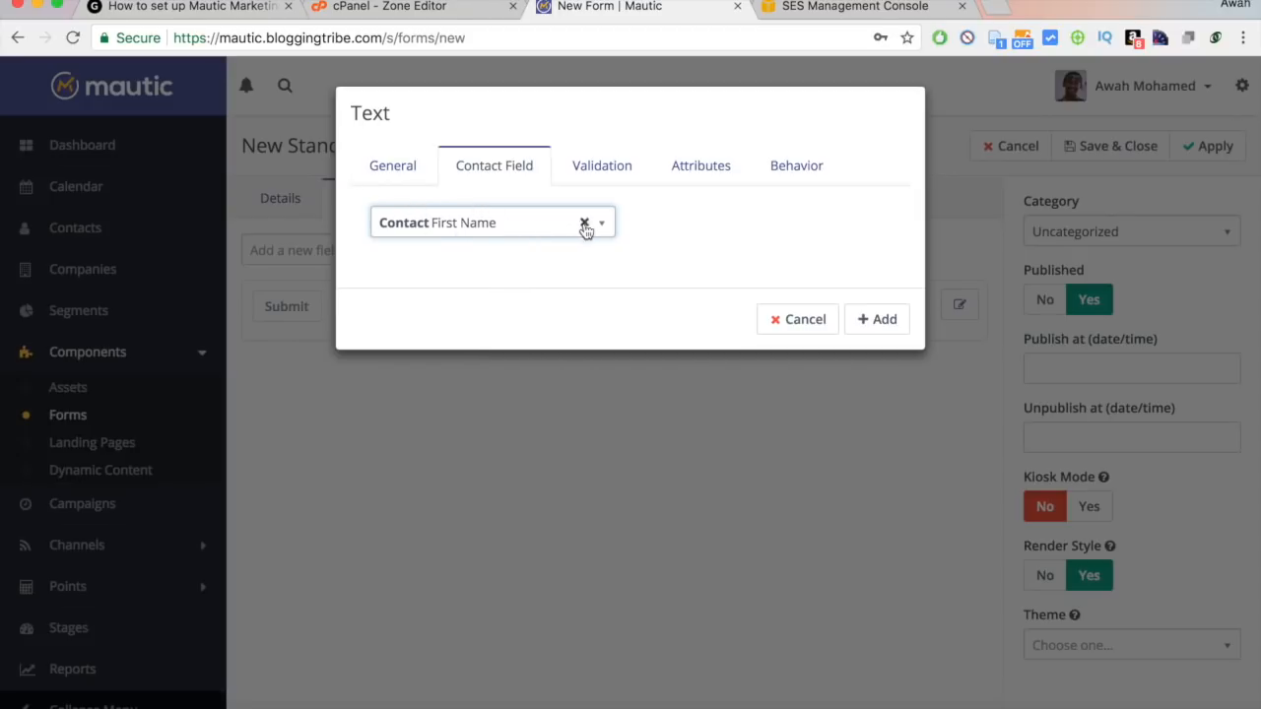
{"action": "left_click", "coordinate": [602, 172]}
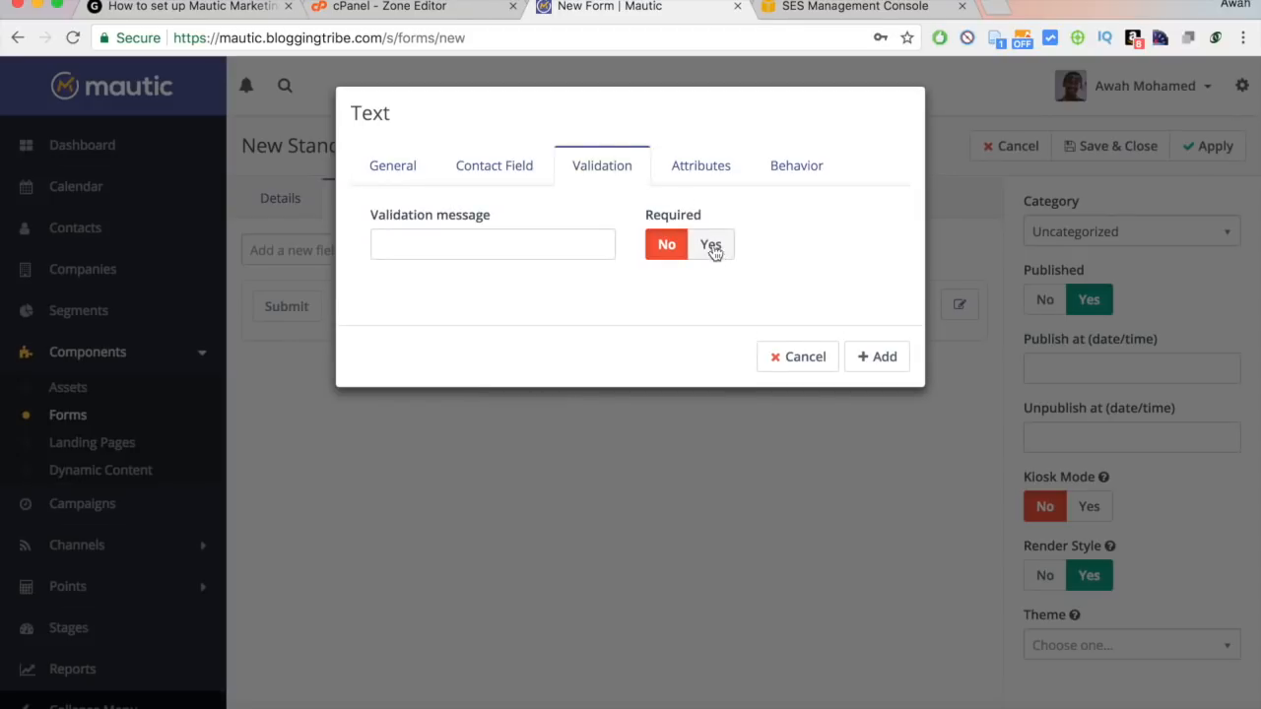
{"action": "left_click", "coordinate": [676, 164]}
{"action": "left_click", "coordinate": [761, 165]}
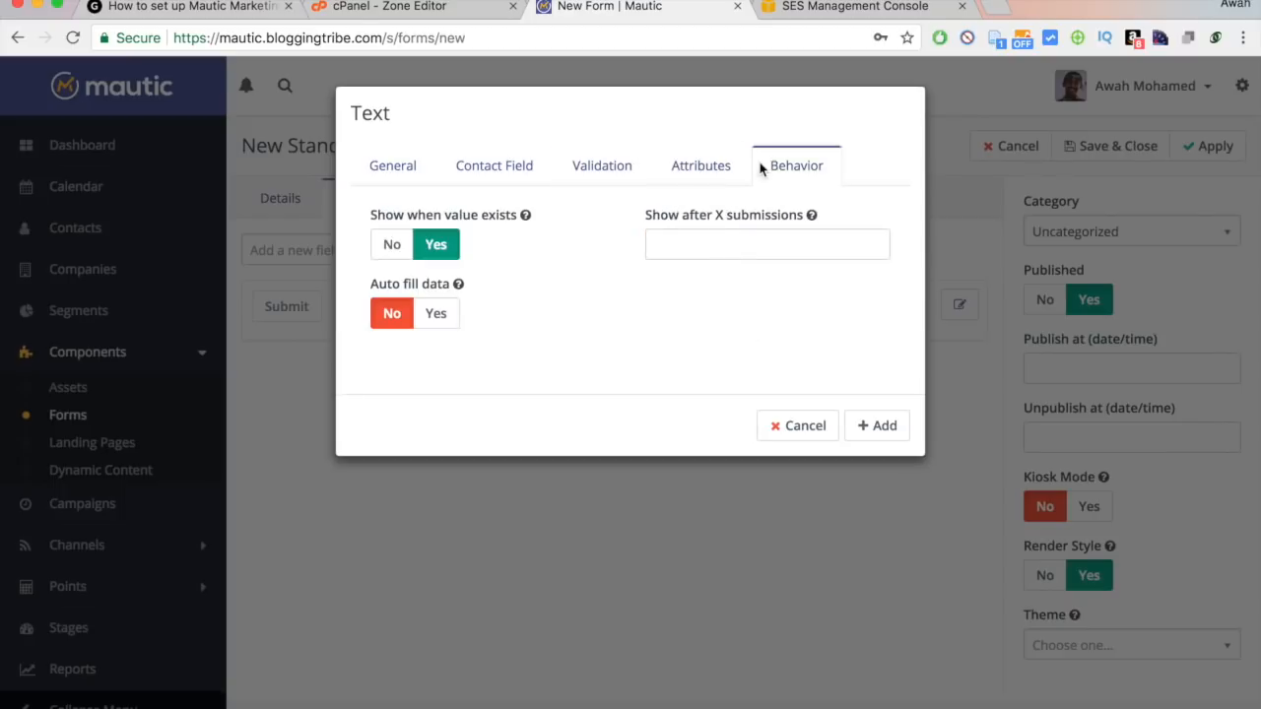
{"action": "left_click", "coordinate": [421, 174]}
{"action": "left_click", "coordinate": [882, 497]}
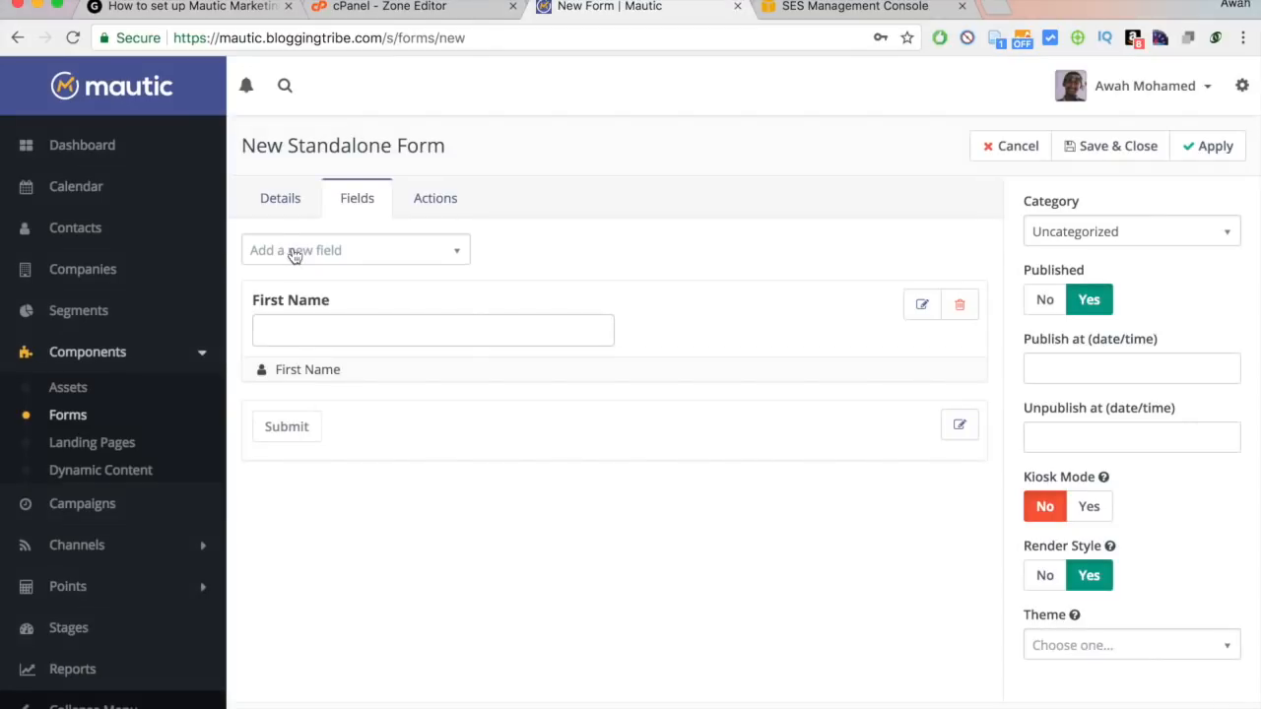
Add an Email field labelled Email, mapped to Contact Email, then check the empty submit-action list.
{"action": "left_click", "coordinate": [298, 252]}
{"action": "type", "text": "email"}
{"action": "left_click", "coordinate": [270, 319]}
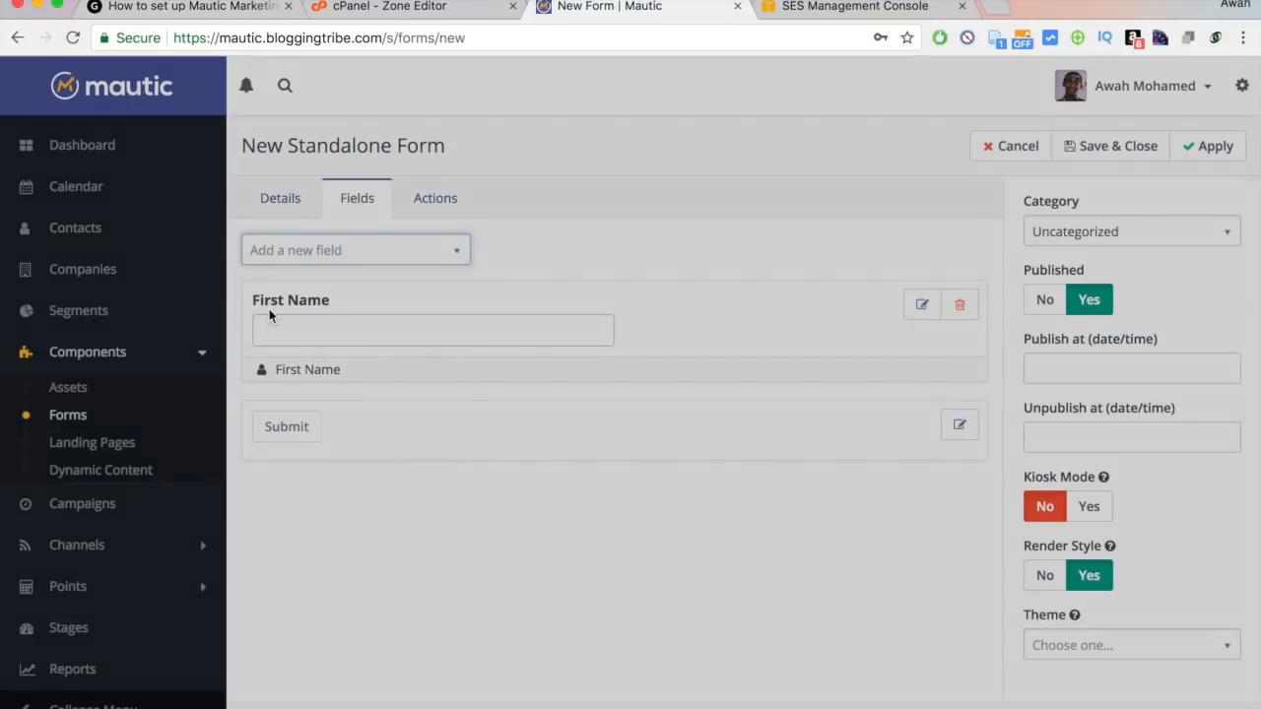
{"action": "left_click", "coordinate": [471, 243]}
{"action": "type", "text": "Email"}
{"action": "left_click", "coordinate": [532, 165]}
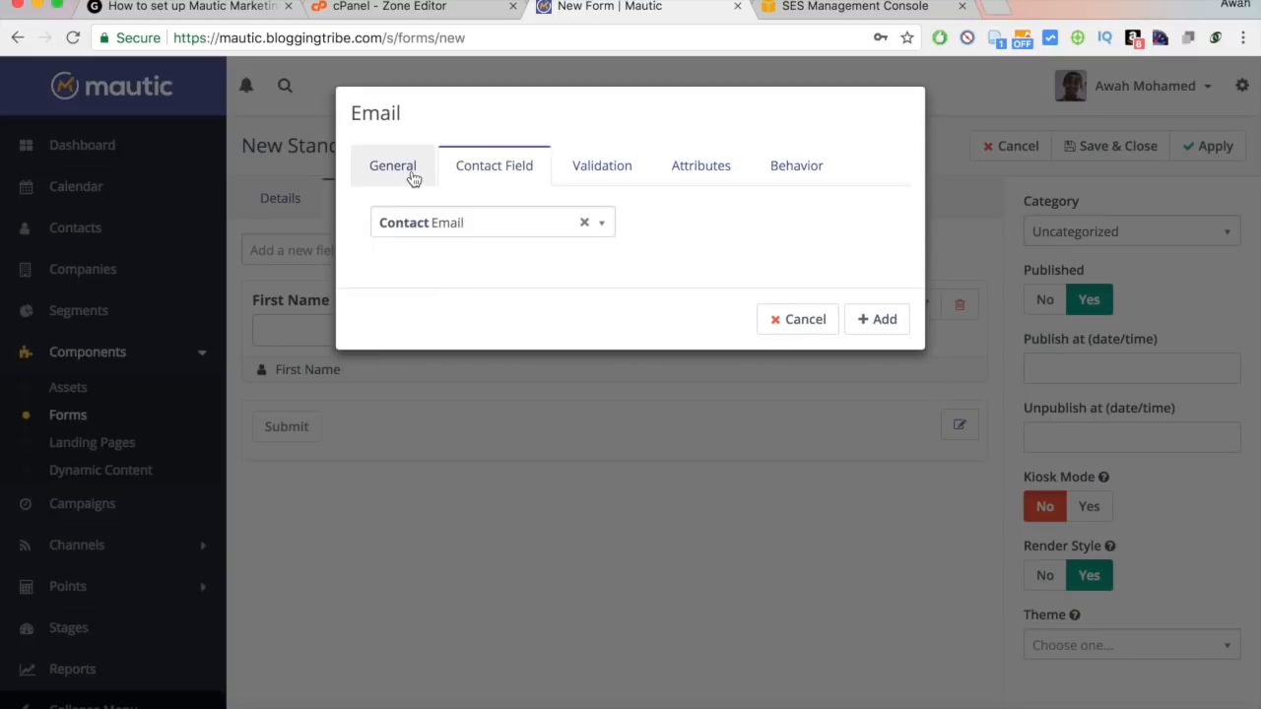
{"action": "left_click", "coordinate": [881, 319]}
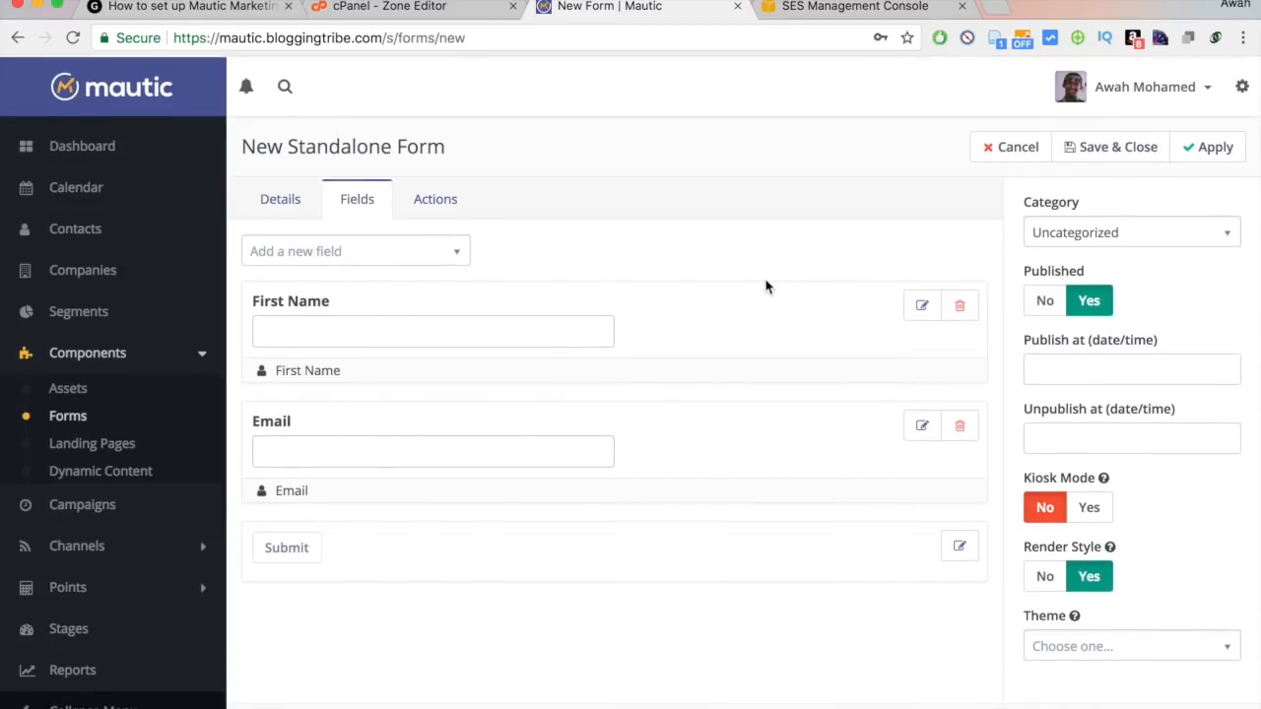
{"action": "left_click", "coordinate": [433, 199]}
{"action": "left_click", "coordinate": [390, 252]}
{"action": "left_click", "coordinate": [581, 272]}
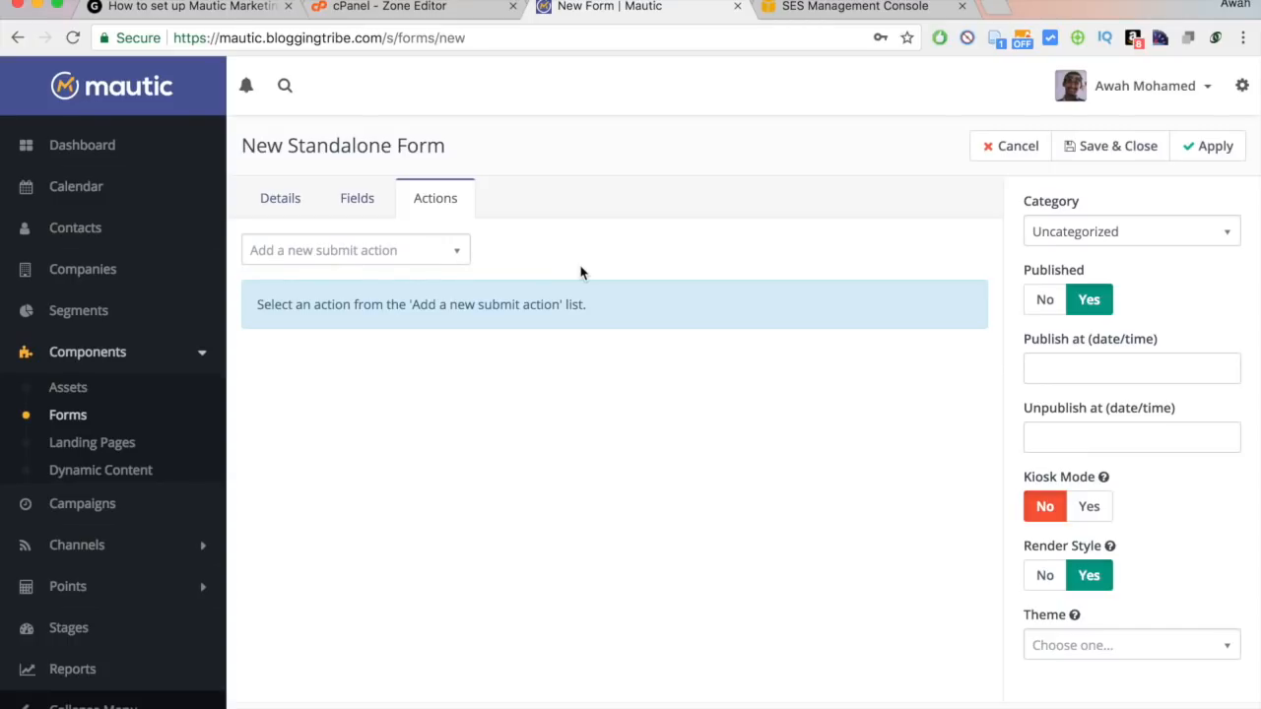
Add a Modify contact's tags submit action, prefilling its name from an earlier suggestion.
{"action": "left_click", "coordinate": [395, 249]}
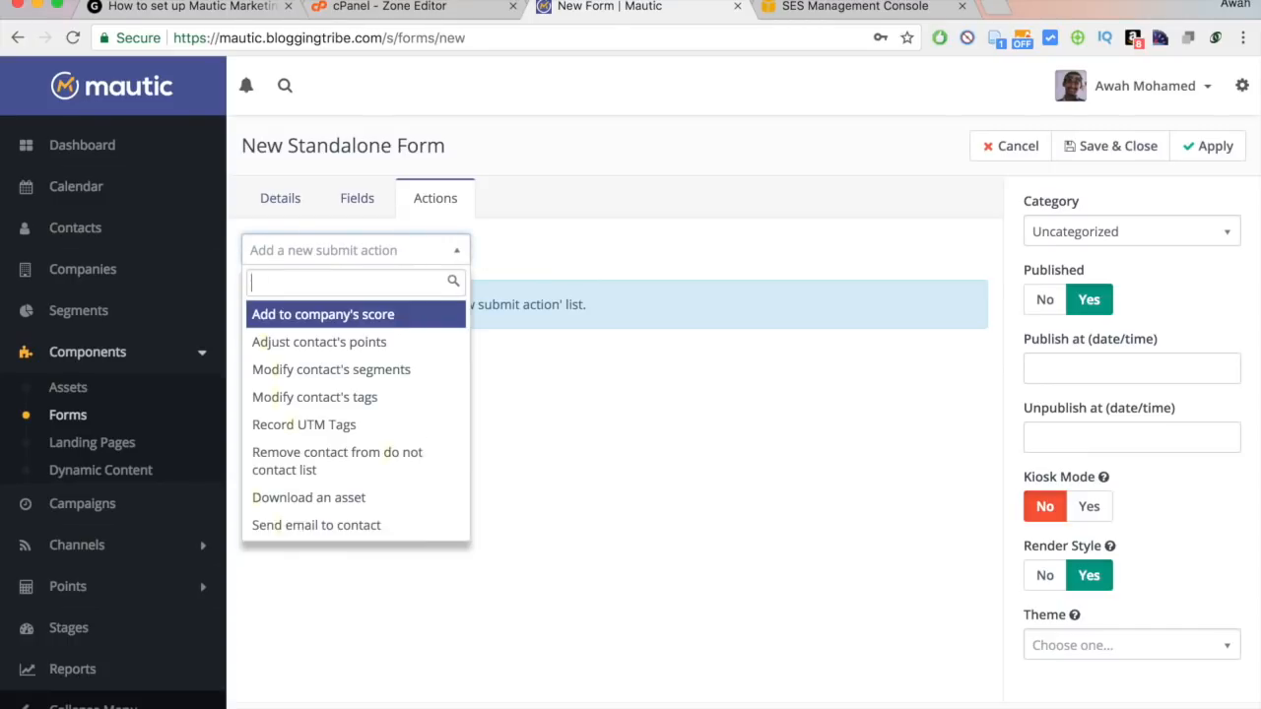
{"action": "type", "text": "tags"}
{"action": "left_click", "coordinate": [321, 313]}
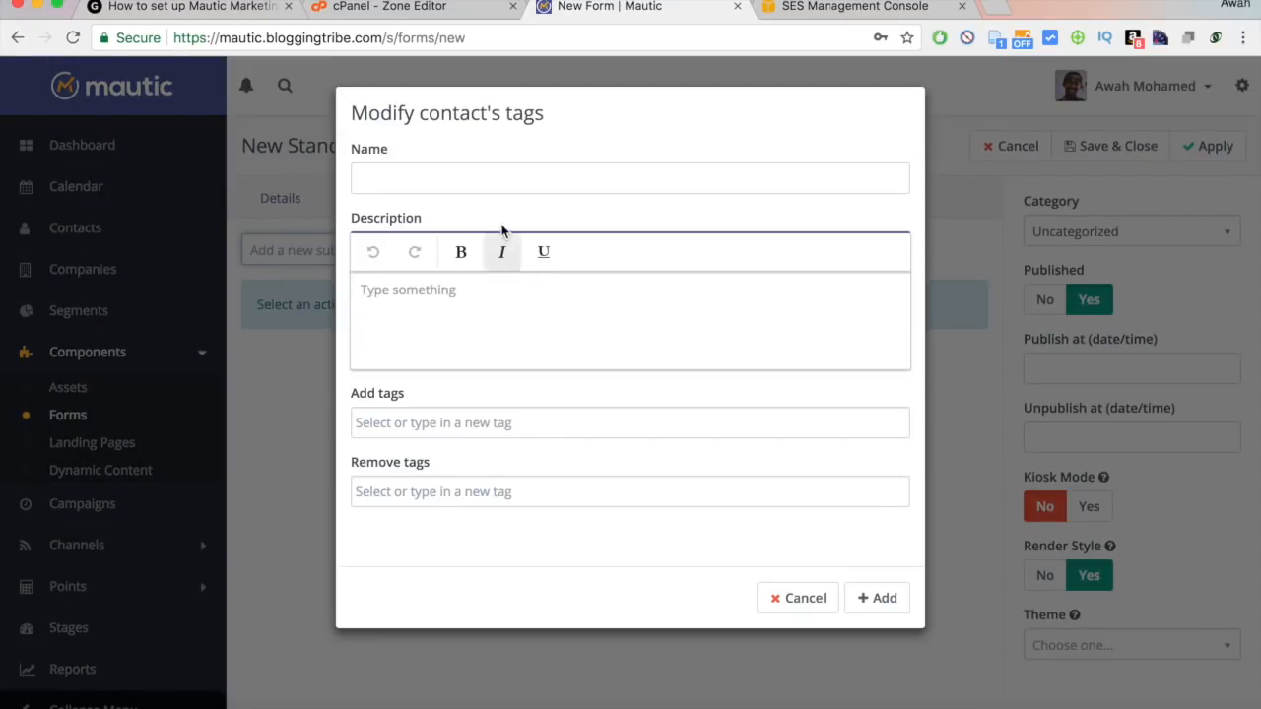
{"action": "left_click", "coordinate": [494, 181]}
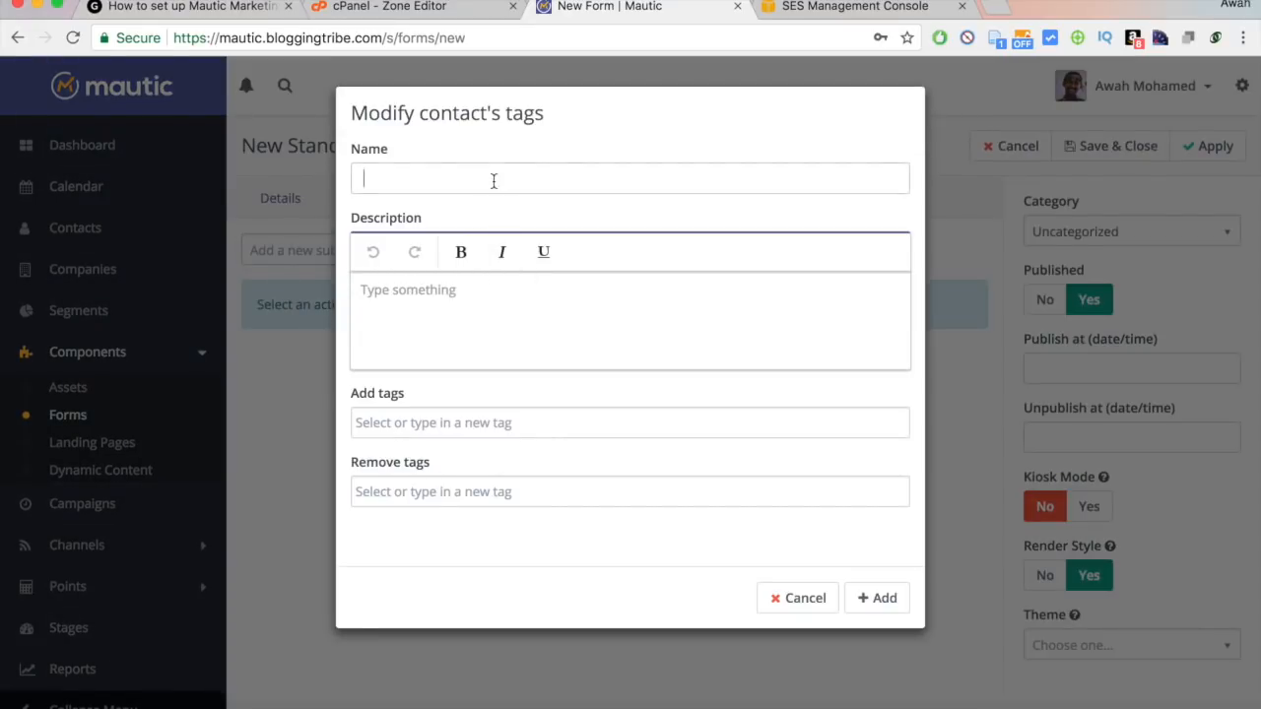
{"action": "type", "text": "Add"}
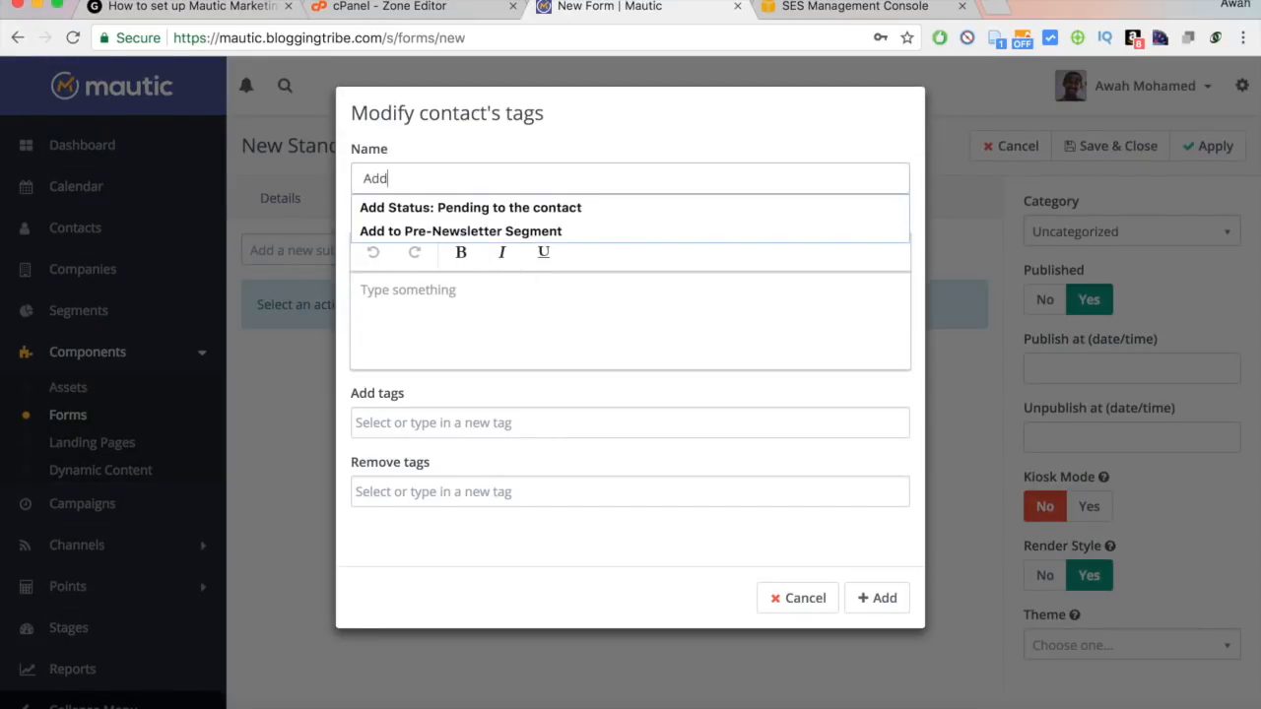
{"action": "key", "text": "Down"}
{"action": "key", "text": "Return"}
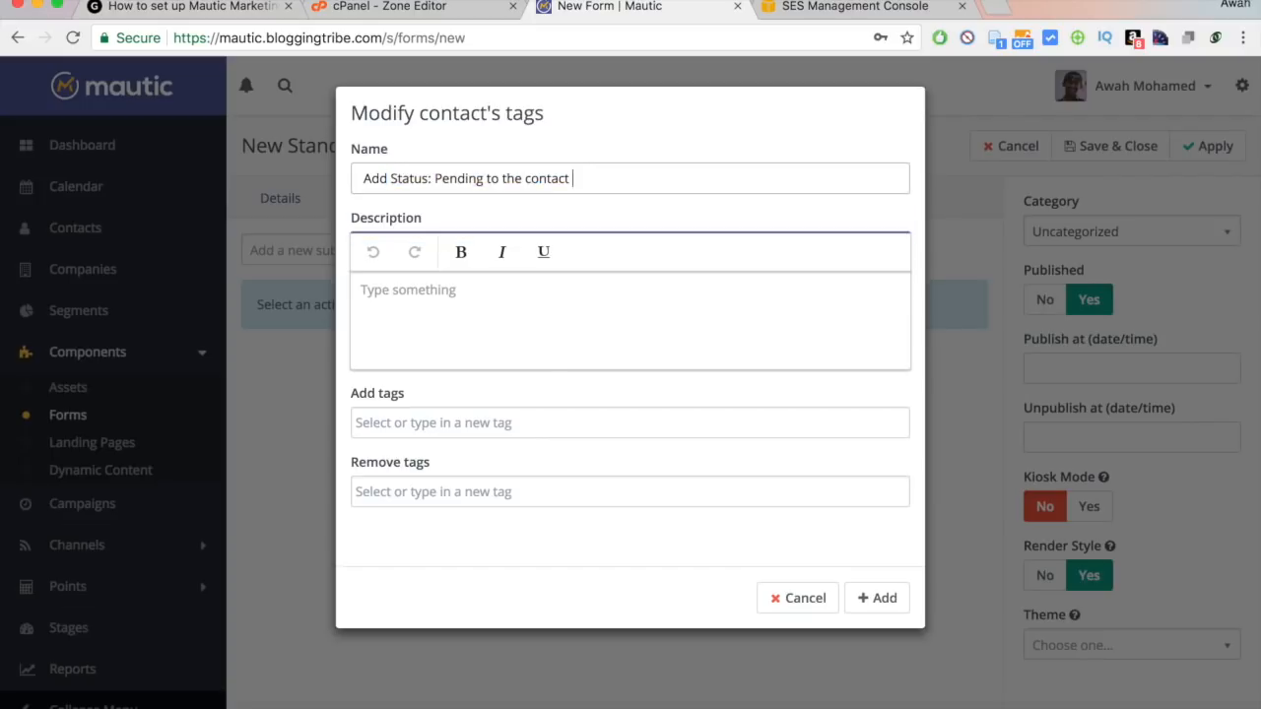
{"action": "left_click", "coordinate": [547, 354]}
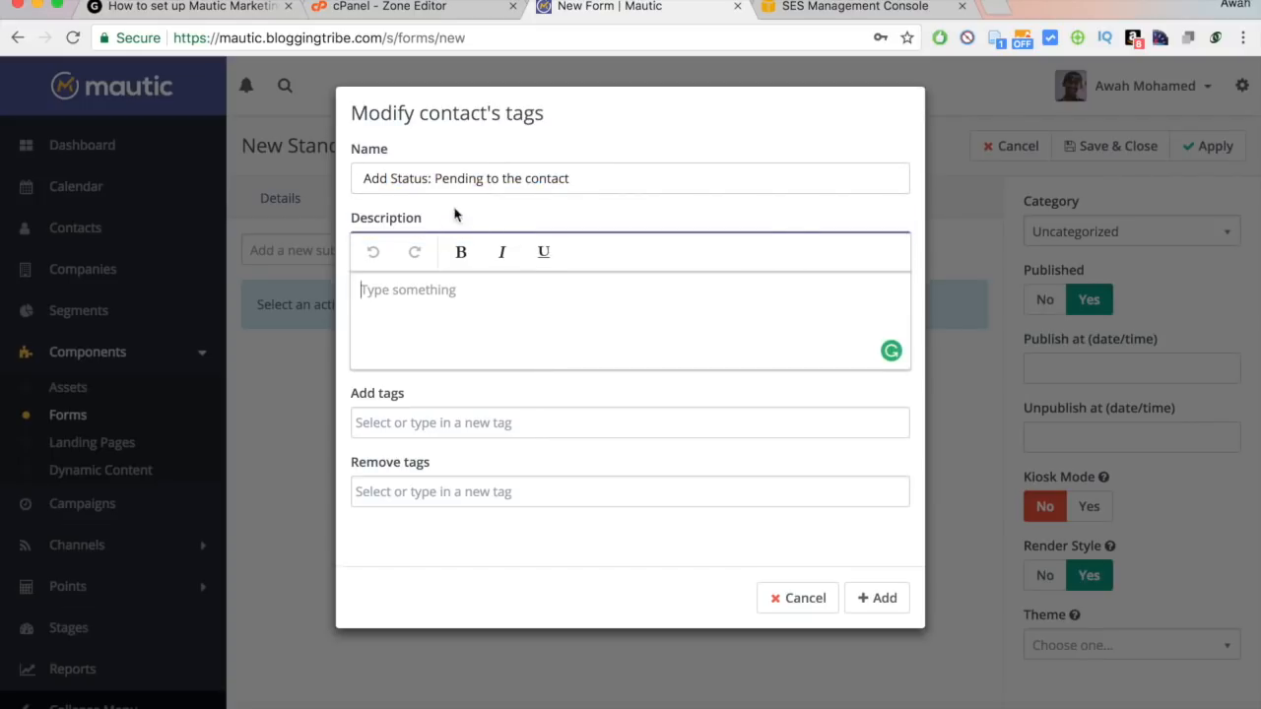
Edit the action name into 'Tag: Pending Email Confirmation'.
{"action": "left_click_drag", "start_coordinate": [436, 183], "coordinate": [391, 178]}
{"action": "key", "text": "BackSpace"}
{"action": "left_click", "coordinate": [439, 180]}
{"action": "type", "text": "Email Confirm"}
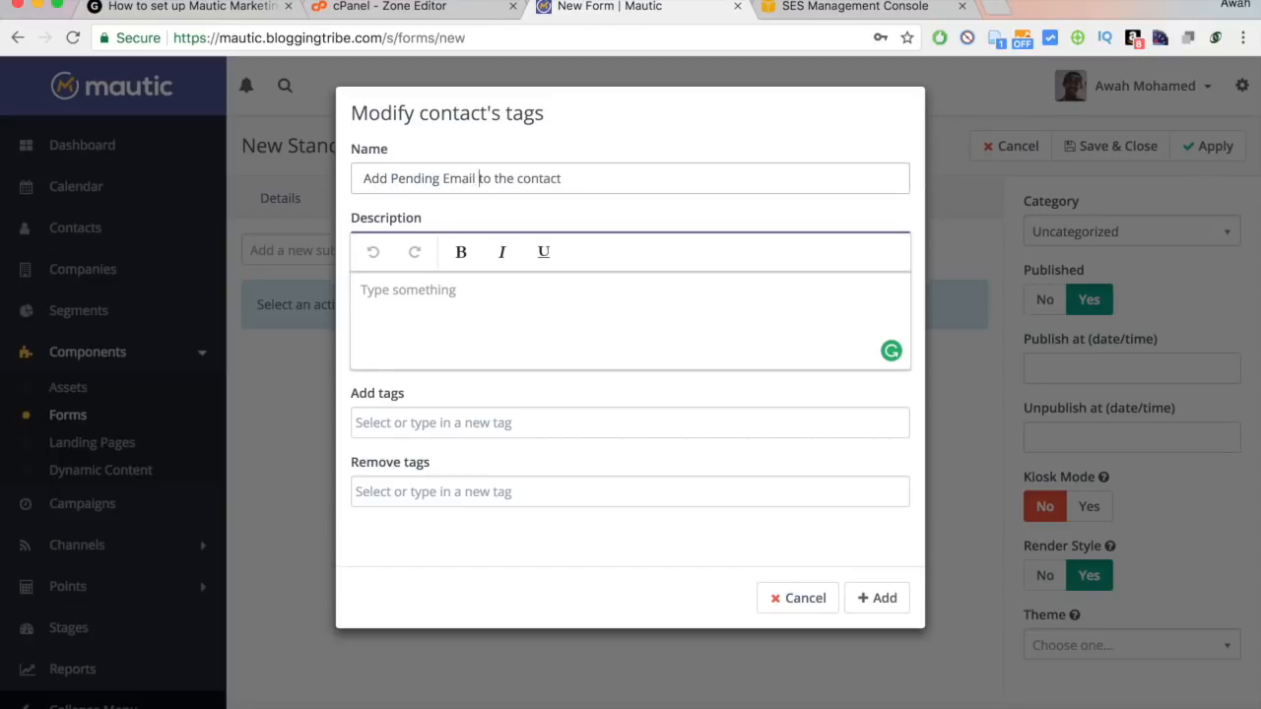
{"action": "type", "text": "ation"}
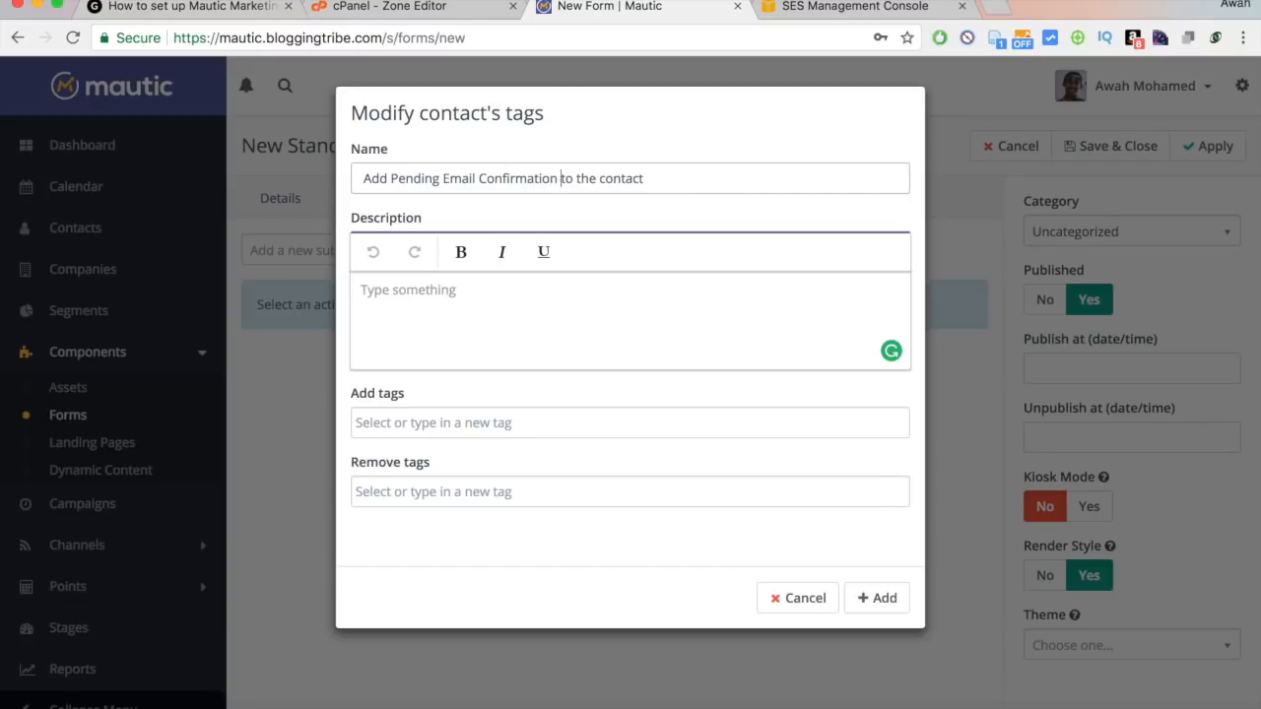
{"action": "left_click_drag", "start_coordinate": [559, 177], "coordinate": [707, 178]}
{"action": "key", "text": "BackSpace"}
{"action": "left_click_drag", "start_coordinate": [385, 178], "coordinate": [362, 178]}
{"action": "type", "text": "tag:"}
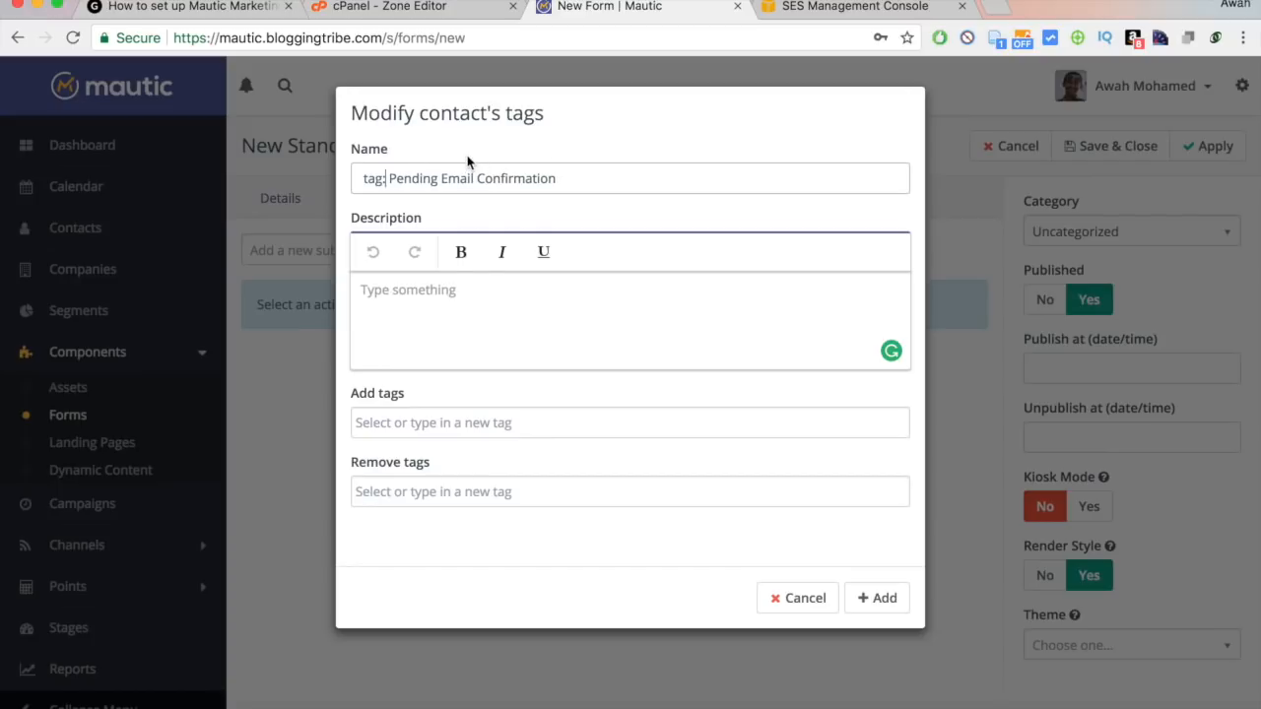
{"action": "left_click", "coordinate": [368, 179]}
{"action": "key", "text": "BackSpace"}
{"action": "type", "text": "T"}
{"action": "left_click", "coordinate": [498, 351]}
Make the action add the Pending Email Confirmation tag and save it to the form.
{"action": "left_click", "coordinate": [453, 425]}
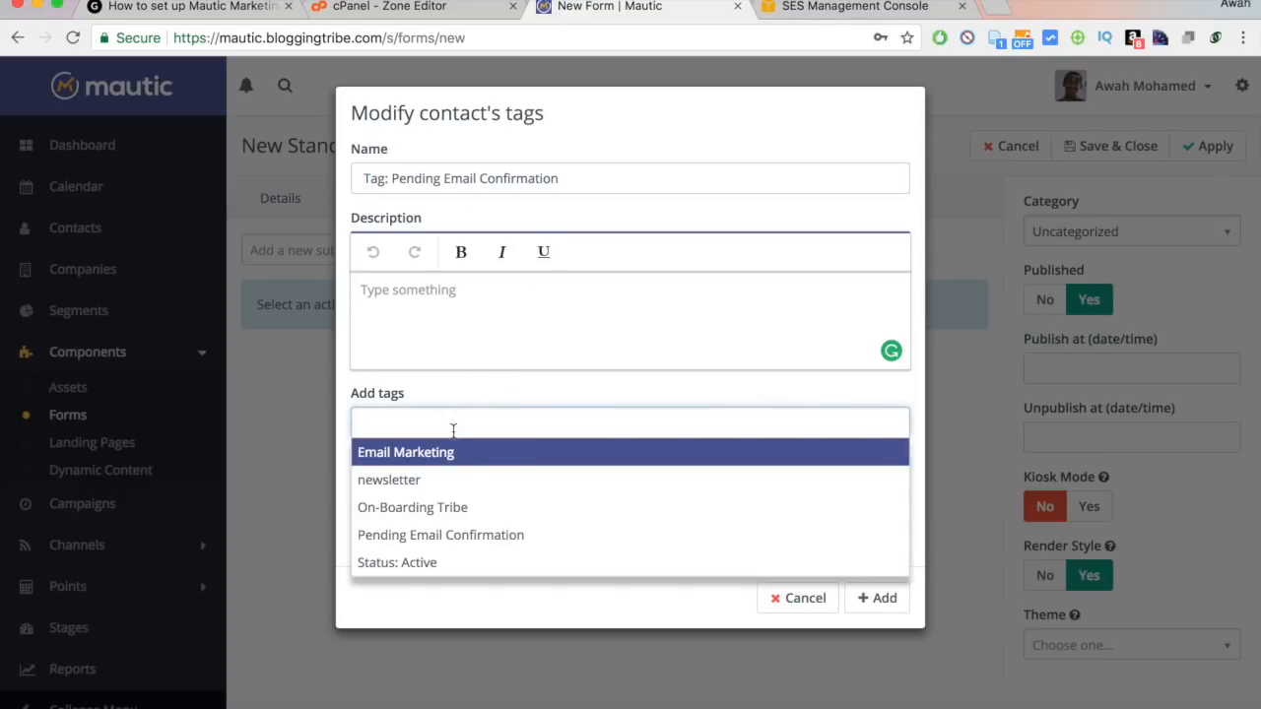
{"action": "left_click", "coordinate": [418, 535]}
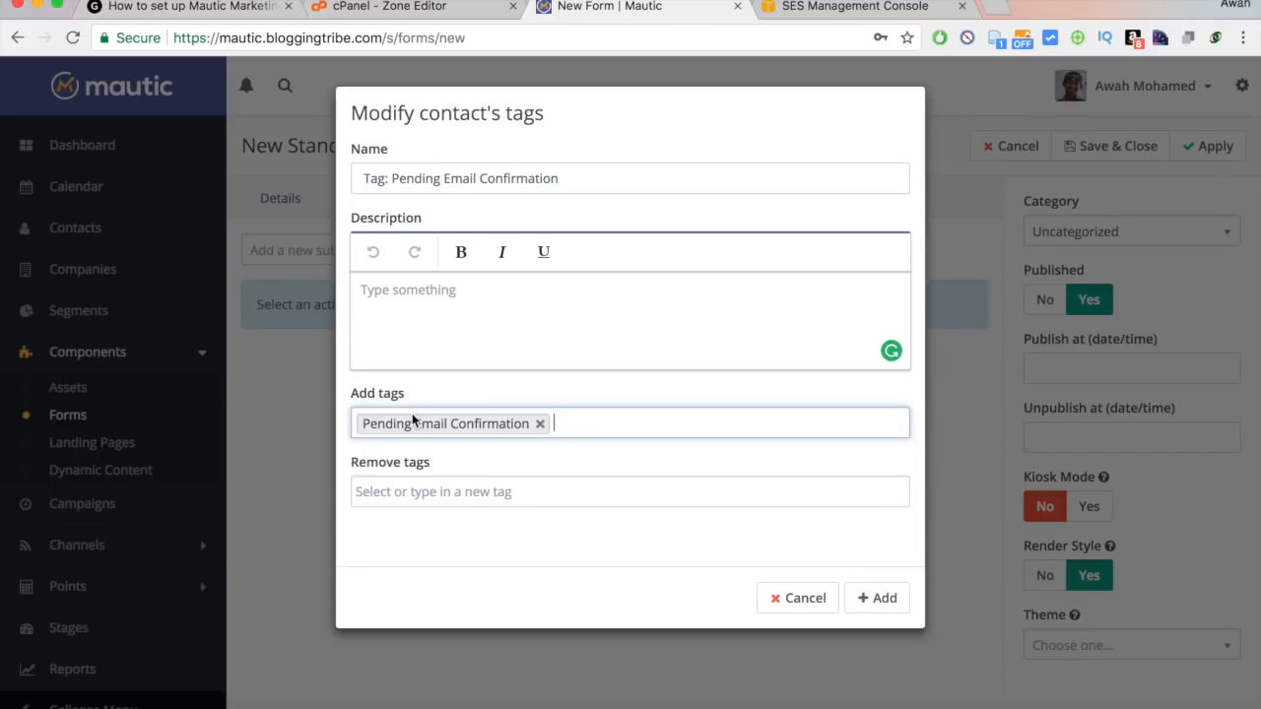
{"action": "left_click", "coordinate": [469, 483]}
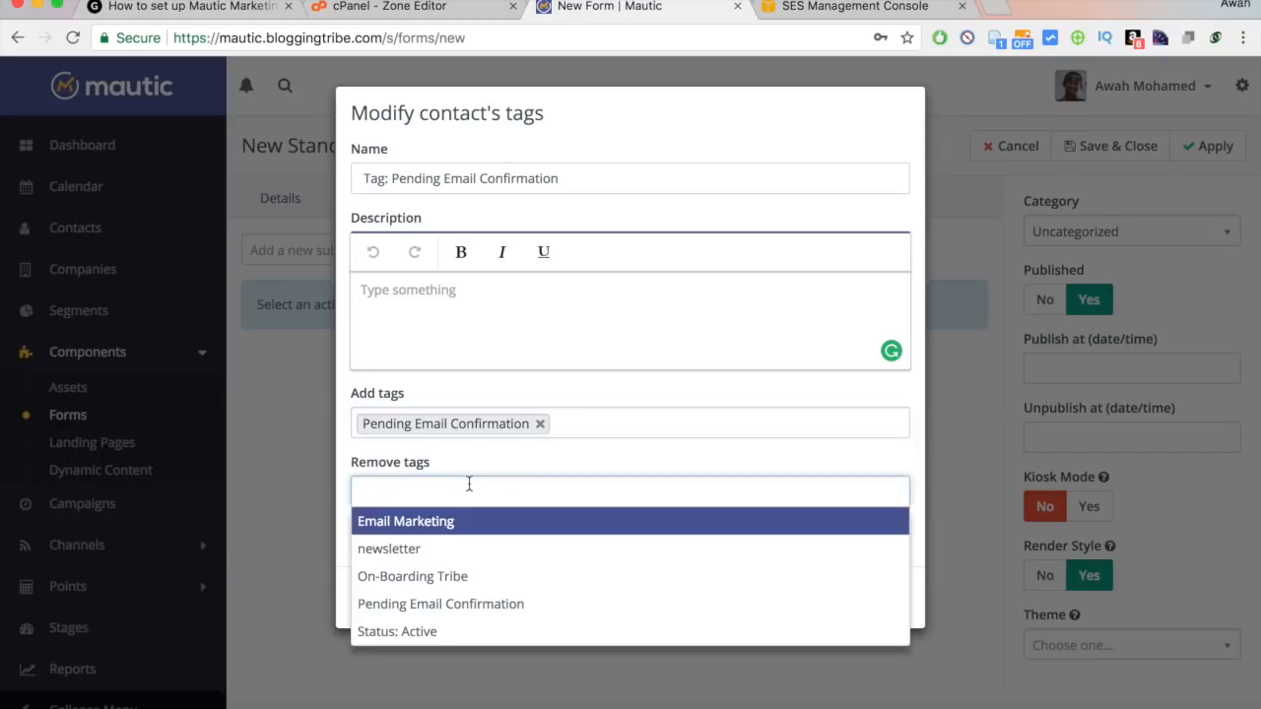
{"action": "left_click", "coordinate": [567, 451]}
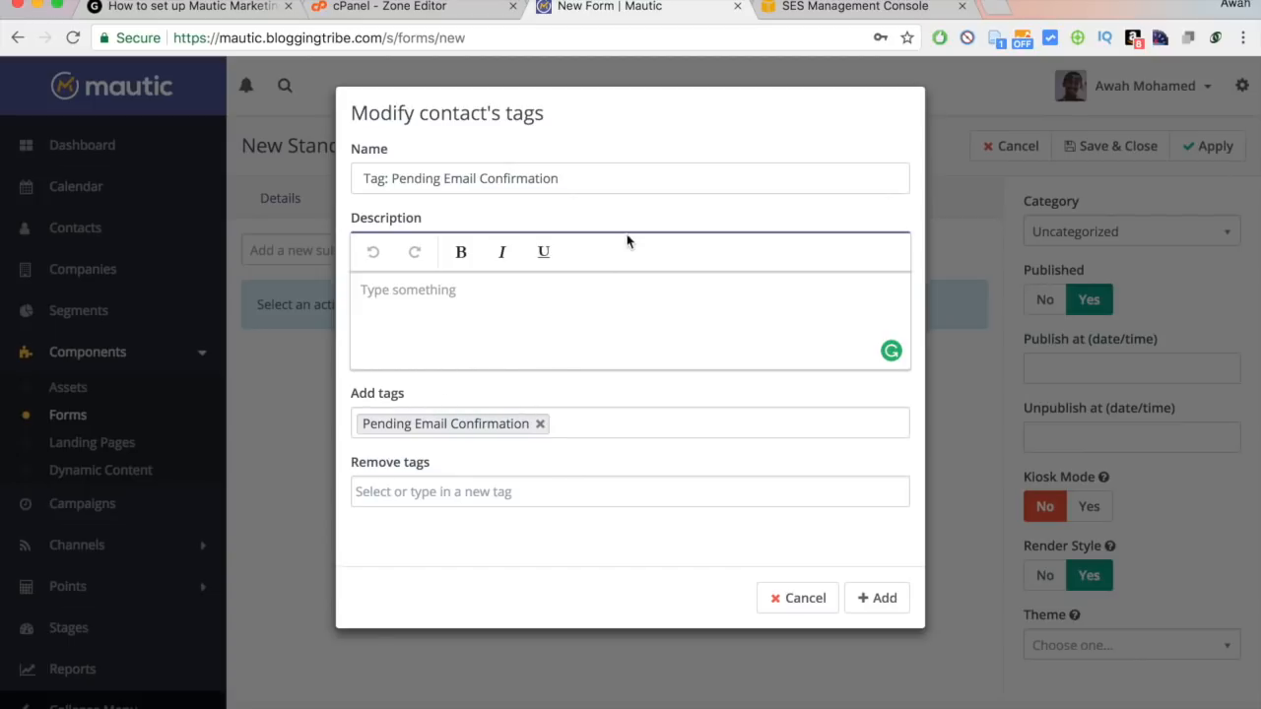
{"action": "left_click", "coordinate": [645, 181]}
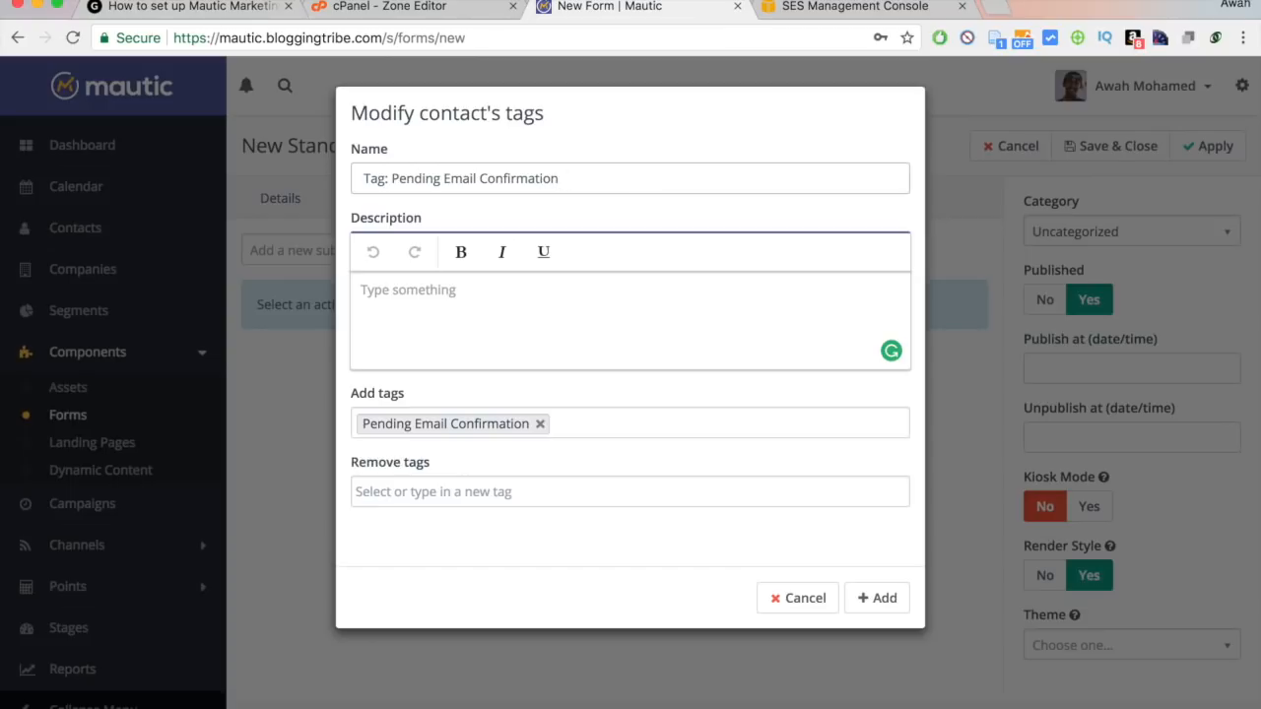
{"action": "left_click_drag", "start_coordinate": [444, 178], "coordinate": [599, 177]}
{"action": "left_click", "coordinate": [599, 177]}
{"action": "left_click", "coordinate": [590, 336]}
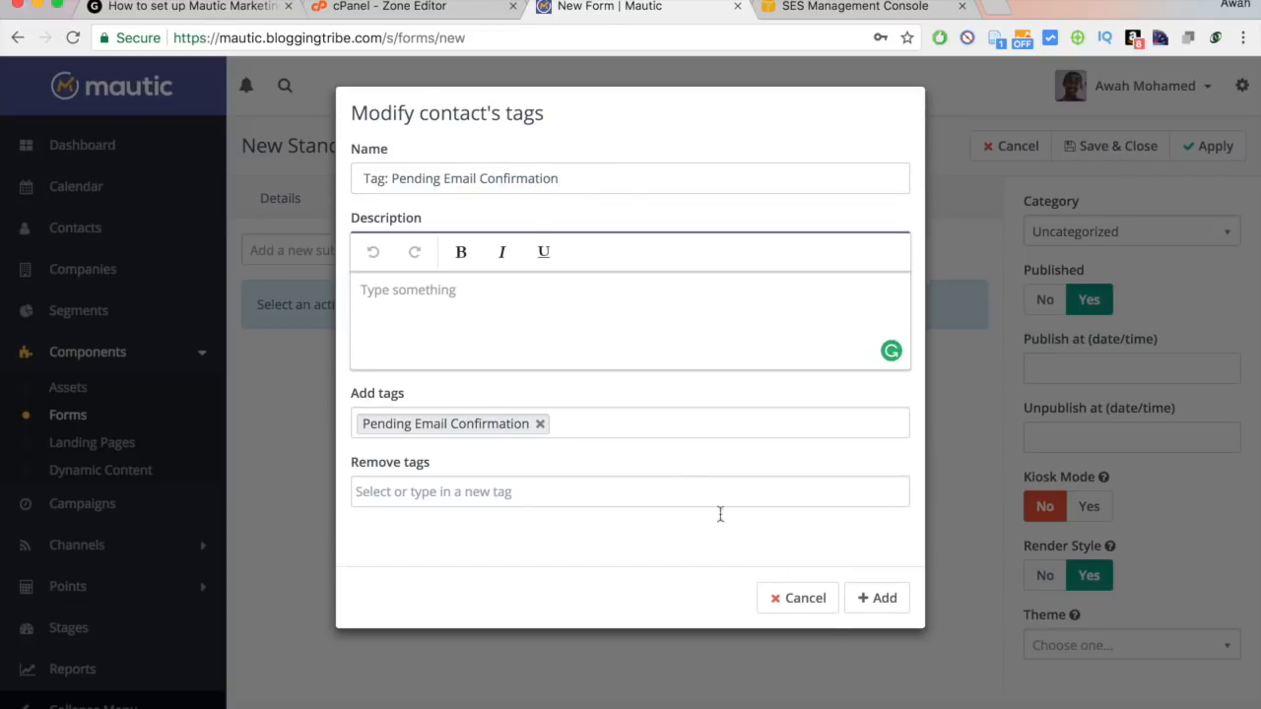
{"action": "left_click", "coordinate": [881, 606]}
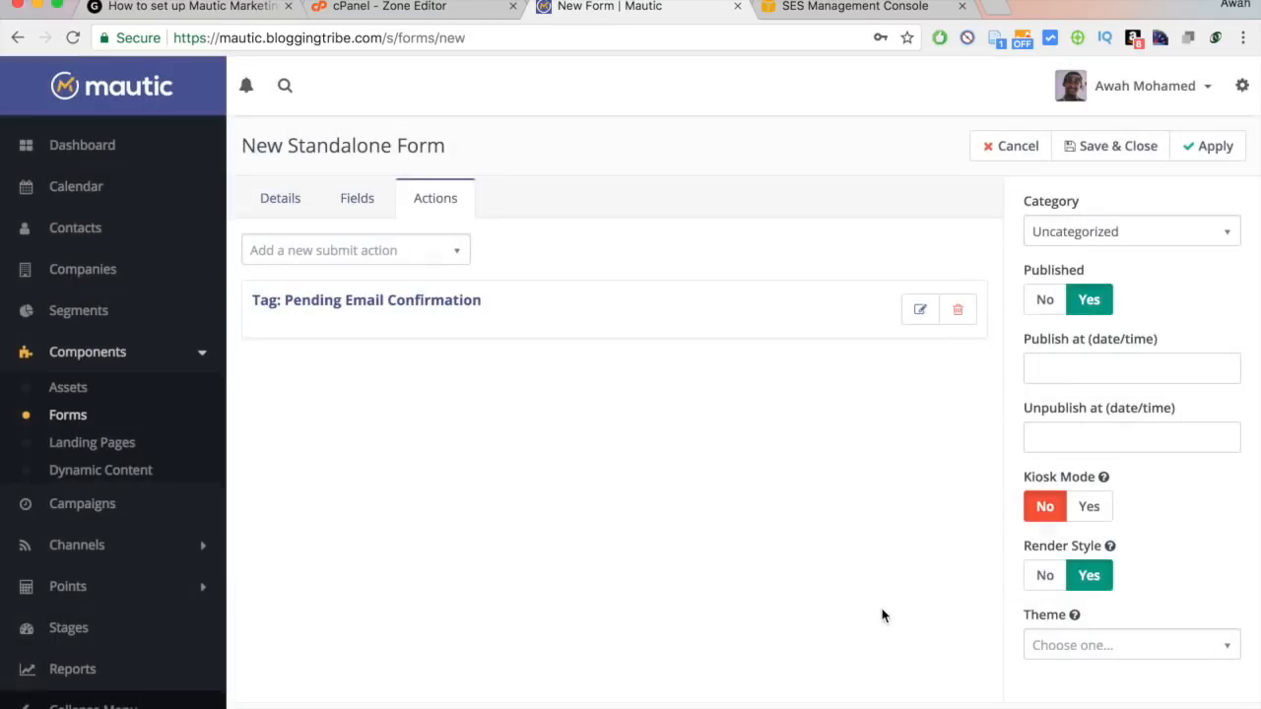
Add another Modify contact's tags action named 'Tag: Top 7 Wordpress plugins'.
{"action": "left_click", "coordinate": [392, 249]}
{"action": "type", "text": "tags"}
{"action": "left_click", "coordinate": [330, 310]}
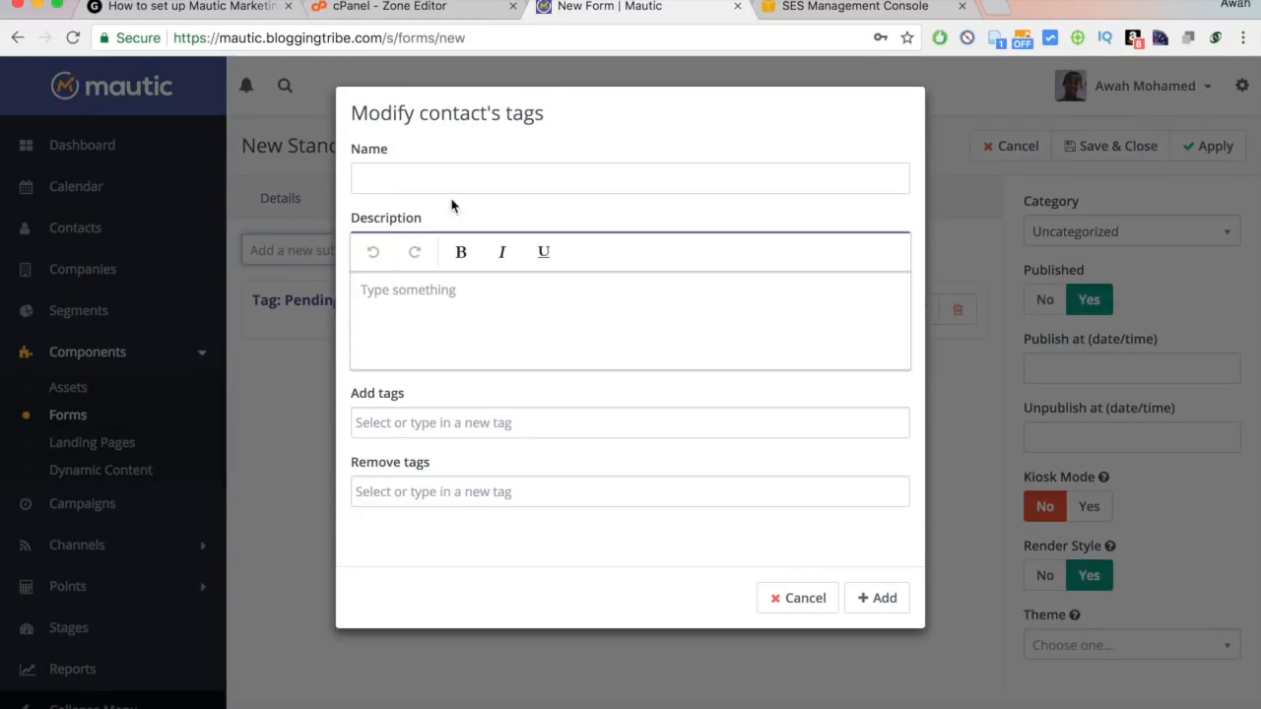
{"action": "left_click", "coordinate": [482, 177]}
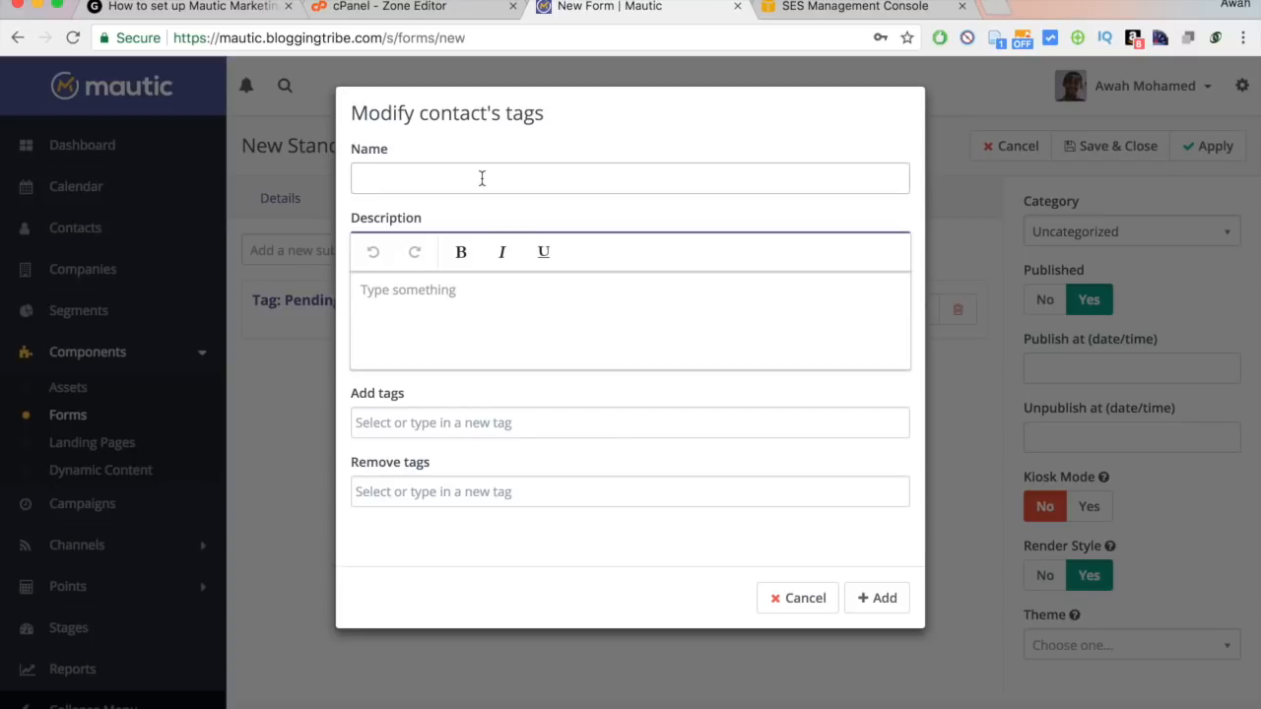
{"action": "type", "text": "Ad"}
{"action": "key", "text": "BackSpace"}
{"action": "key", "text": "BackSpace"}
{"action": "type", "text": "Tag: "}
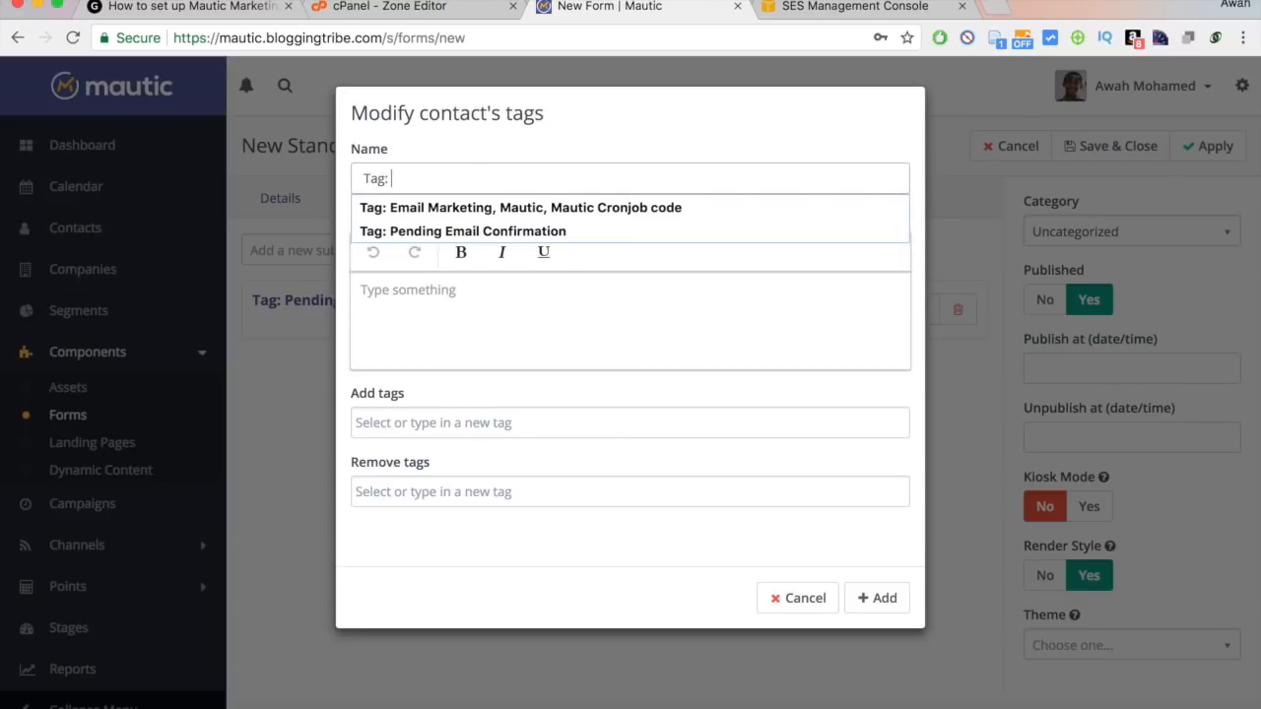
{"action": "type", "text": "To"}
{"action": "key", "text": "BackSpace"}
{"action": "key", "text": "BackSpace"}
{"action": "type", "text": "Top 7"}
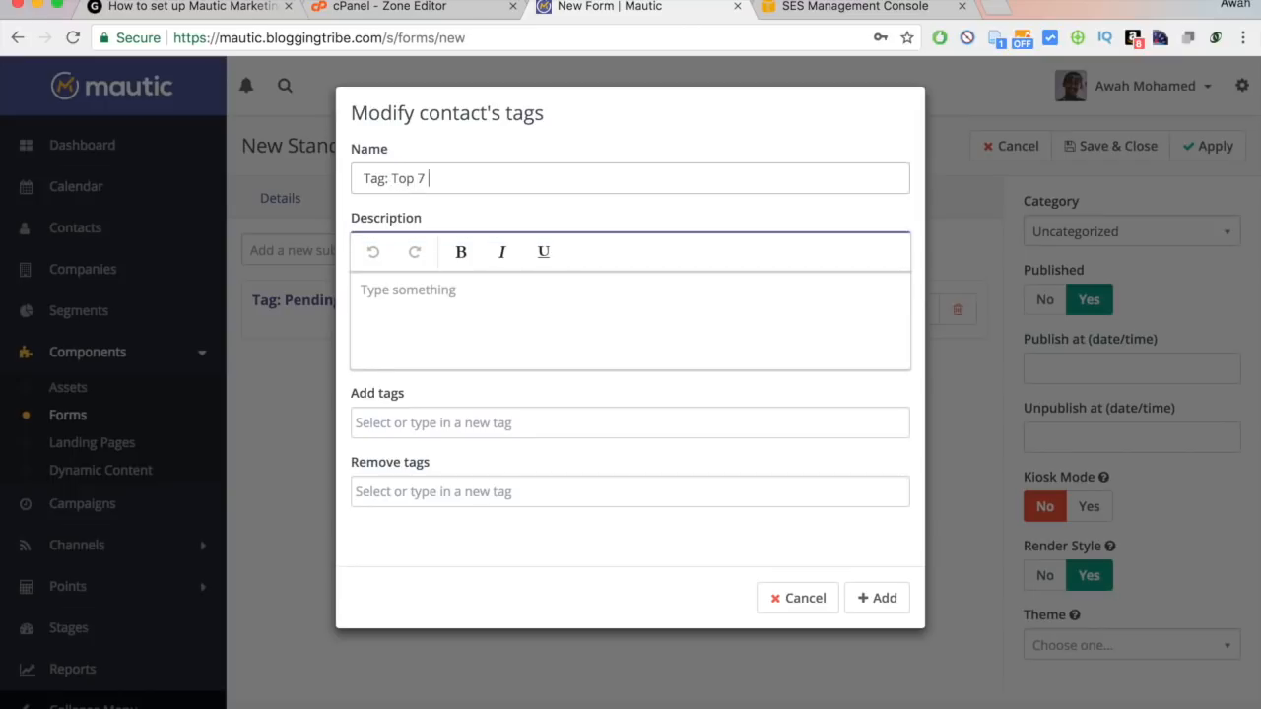
{"action": "type", "text": " Wordpress plugis"}
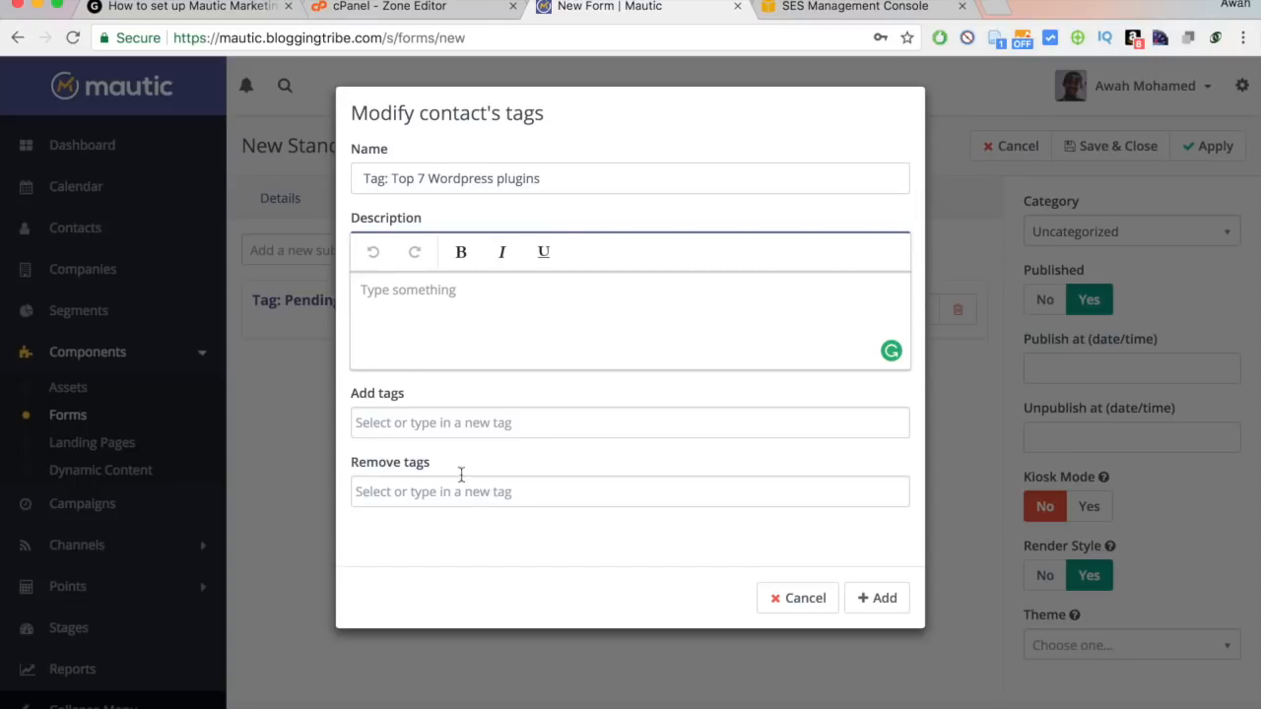
Create the new tag 'Top 7 Wordpress plugins' to add, and save the action.
{"action": "left_click", "coordinate": [422, 427]}
{"action": "type", "text": "Top 7 Wordpress"}
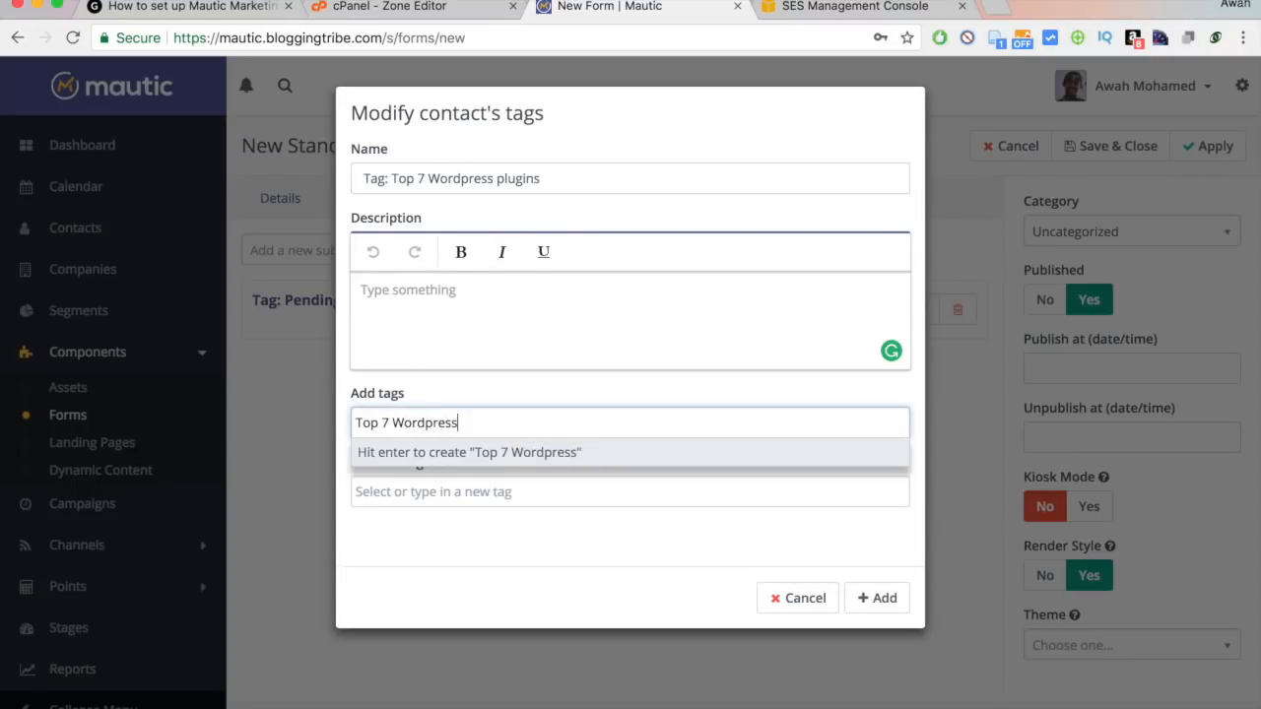
{"action": "type", "text": " plugins"}
{"action": "key", "text": "Return"}
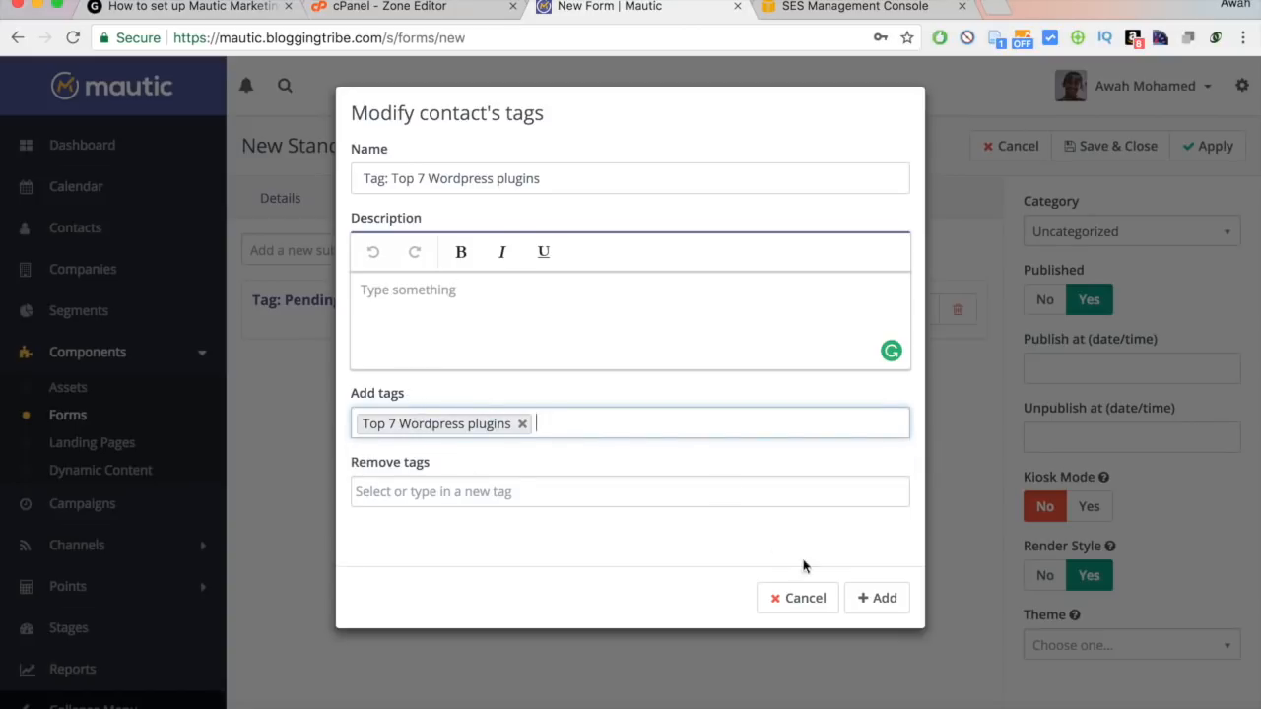
{"action": "left_click", "coordinate": [876, 605]}
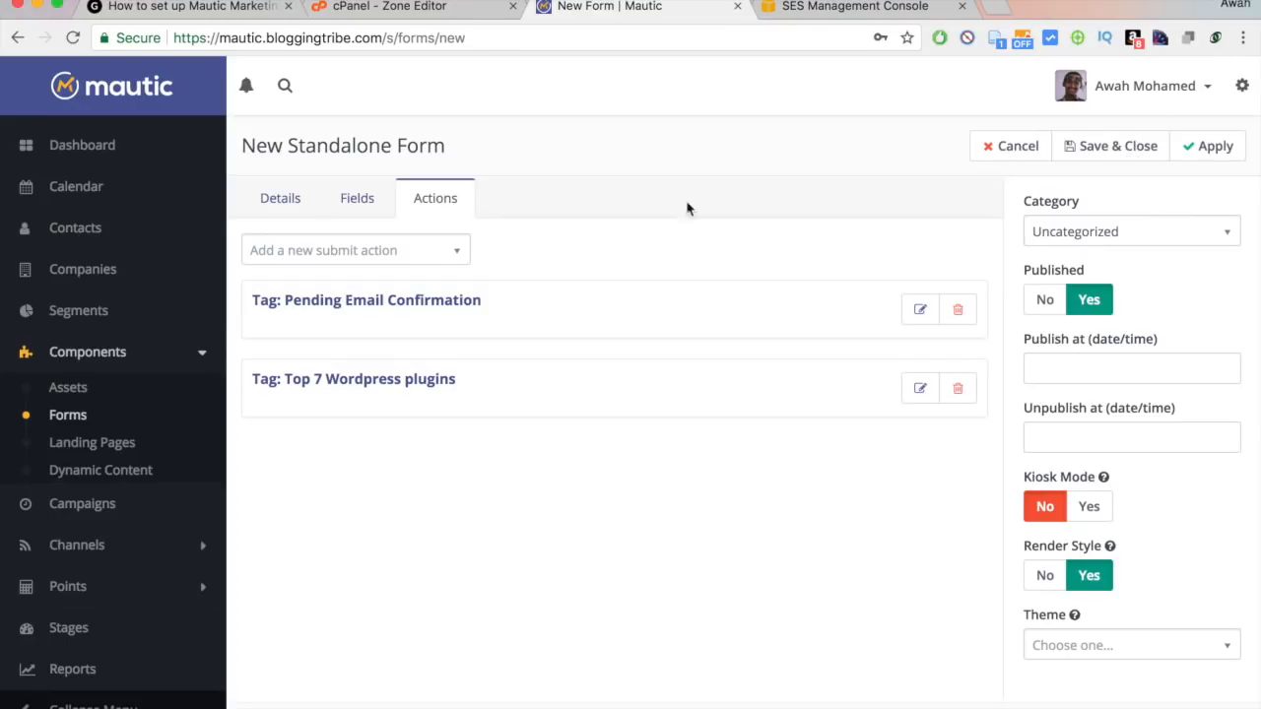
Review the form's name and redirect URL, then return to the submit actions.
{"action": "left_click", "coordinate": [288, 206]}
{"action": "left_click_drag", "start_coordinate": [258, 273], "coordinate": [498, 273]}
{"action": "left_click", "coordinate": [498, 273]}
{"action": "left_click_drag", "start_coordinate": [719, 342], "coordinate": [866, 344]}
{"action": "left_click", "coordinate": [866, 343]}
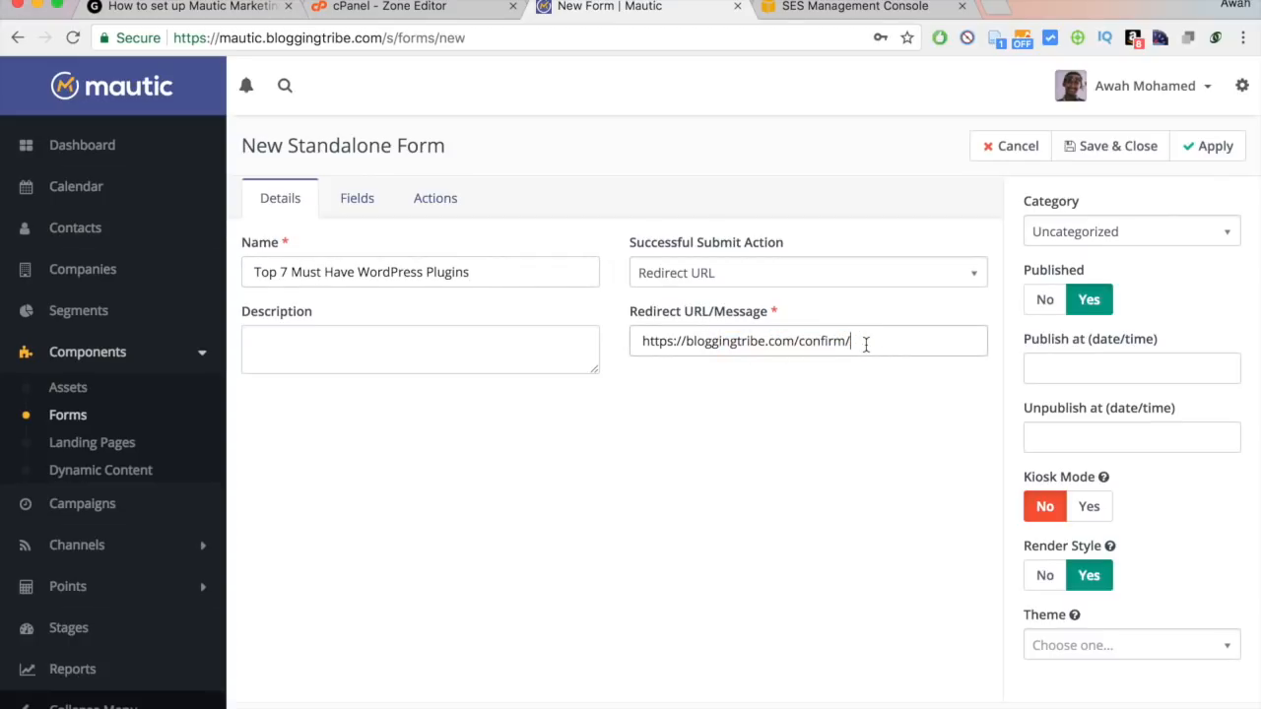
{"action": "left_click", "coordinate": [363, 207]}
{"action": "left_click", "coordinate": [437, 198]}
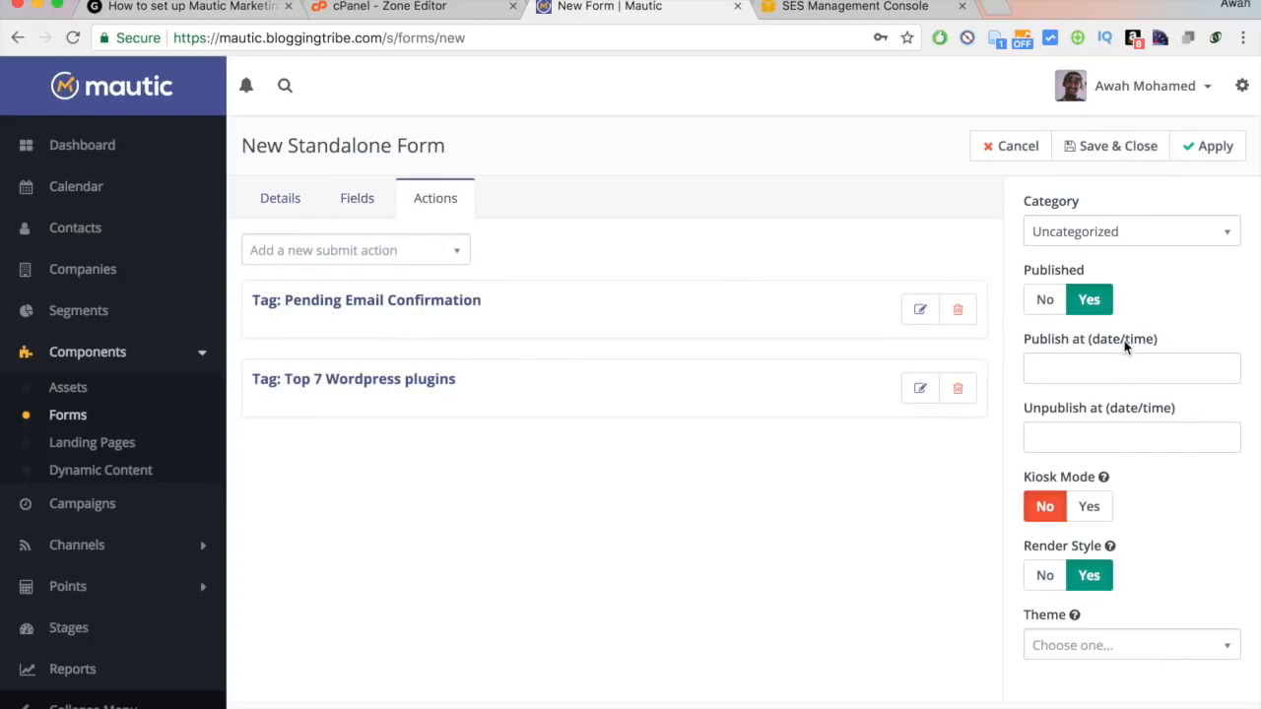
Create a new category from the Category dropdown titled Incentive Forms.
{"action": "left_click", "coordinate": [1095, 240]}
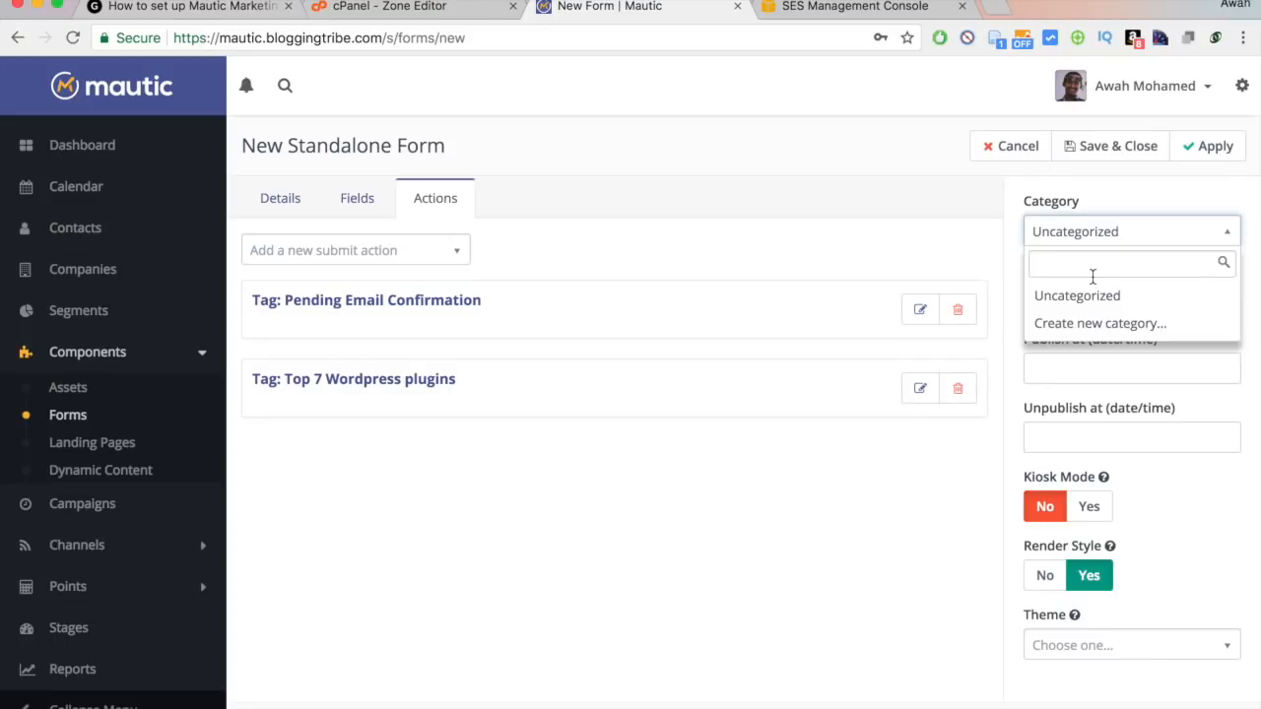
{"action": "type", "text": "ds"}
{"action": "key", "text": "BackSpace"}
{"action": "key", "text": "BackSpace"}
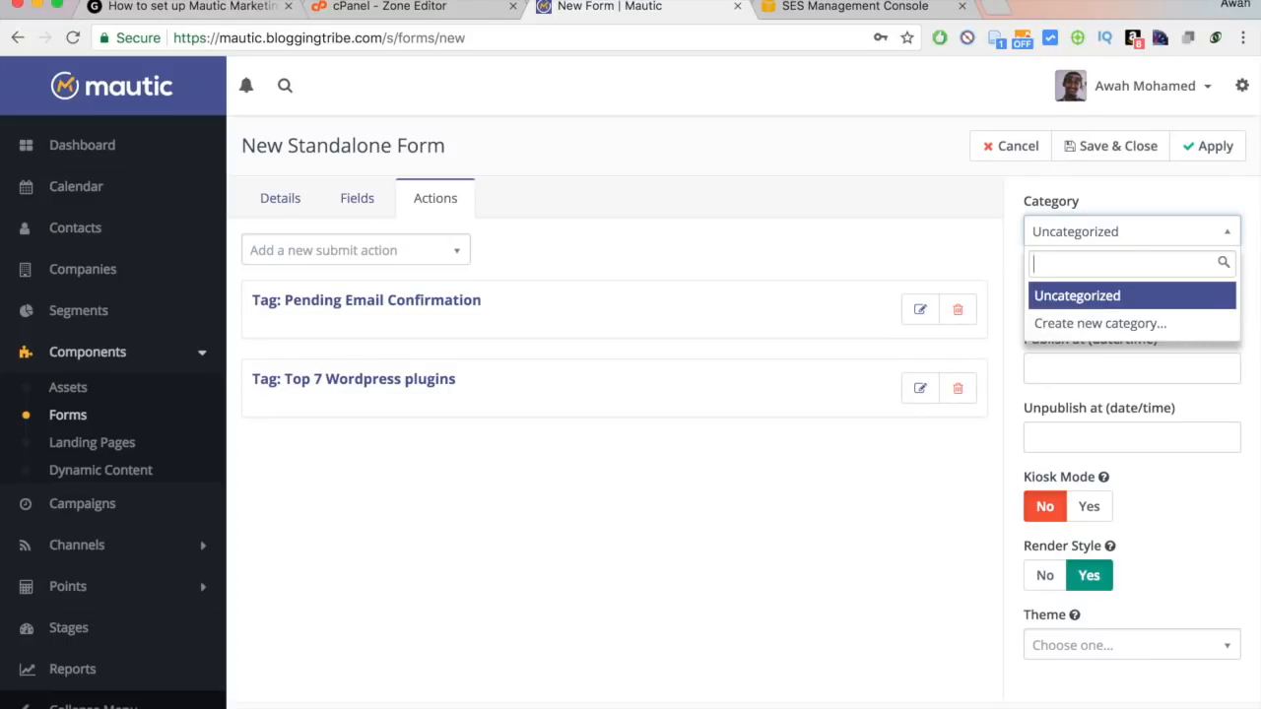
{"action": "type", "text": "Inv"}
{"action": "type", "text": "cent"}
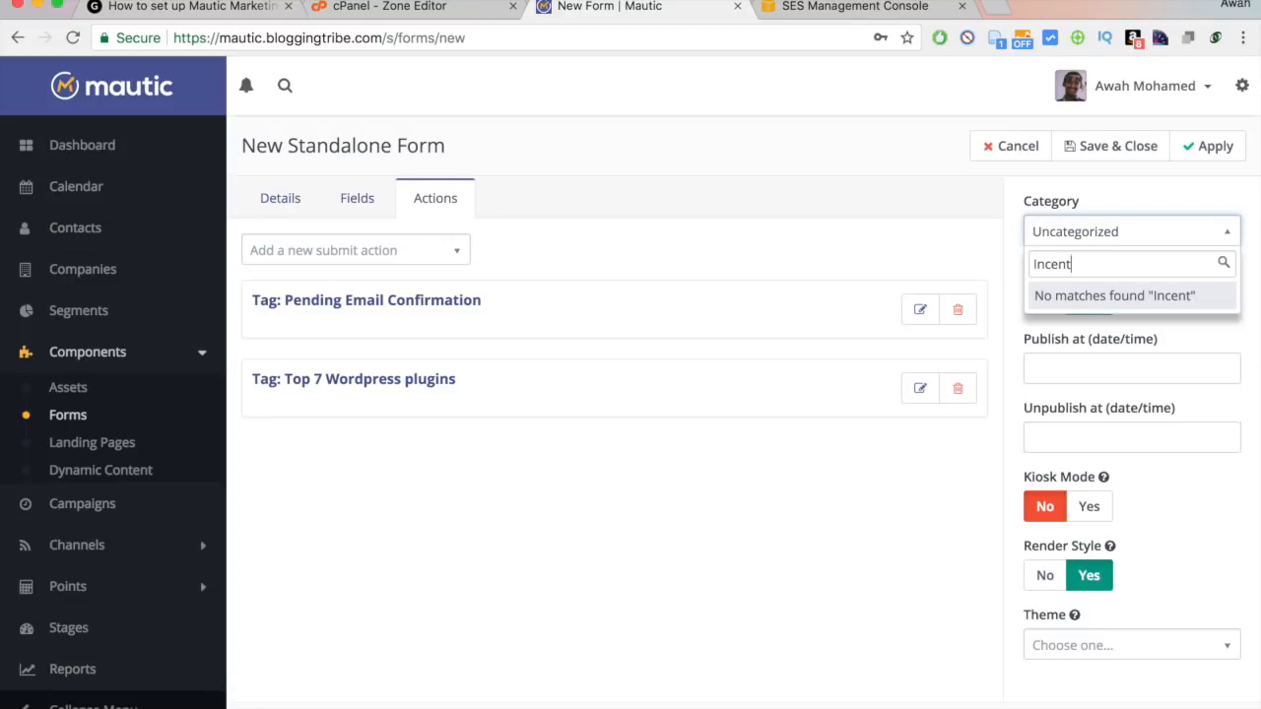
{"action": "key", "text": "BackSpace"}
{"action": "key", "text": "BackSpace"}
{"action": "key", "text": "BackSpace"}
{"action": "key", "text": "BackSpace"}
{"action": "key", "text": "BackSpace"}
{"action": "key", "text": "BackSpace"}
{"action": "left_click", "coordinate": [1101, 323]}
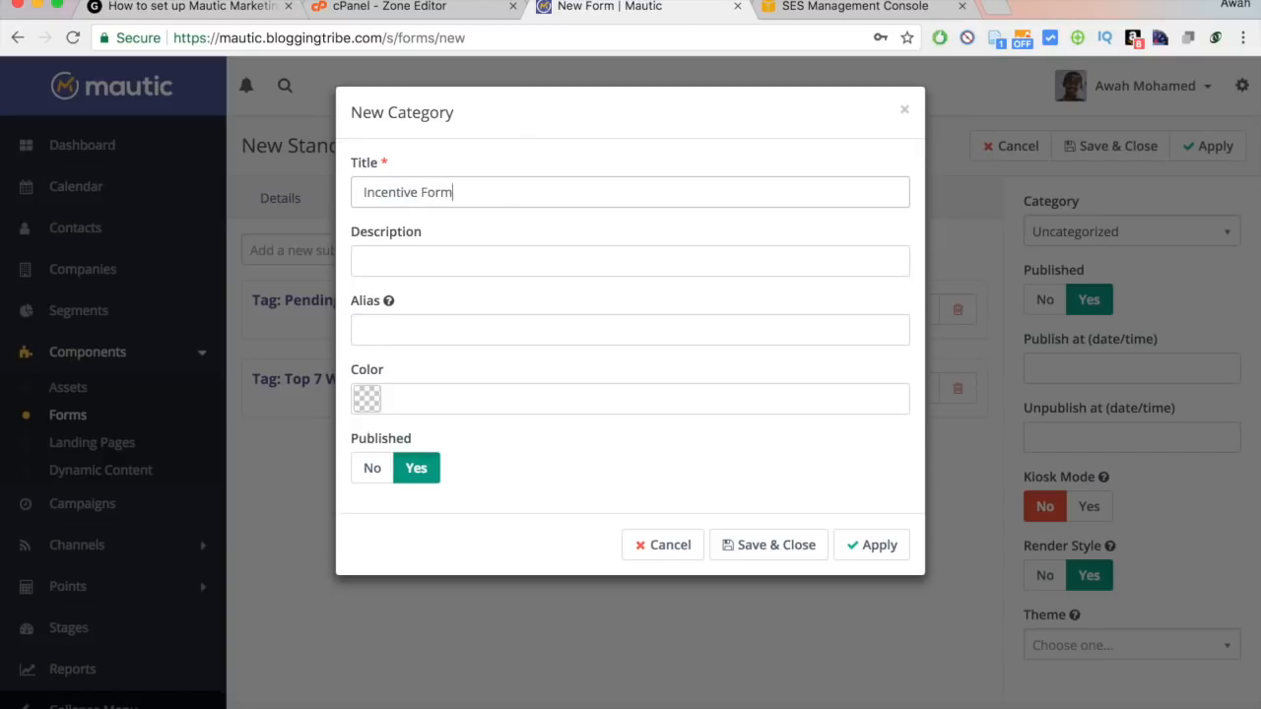
{"action": "double_click", "coordinate": [357, 194]}
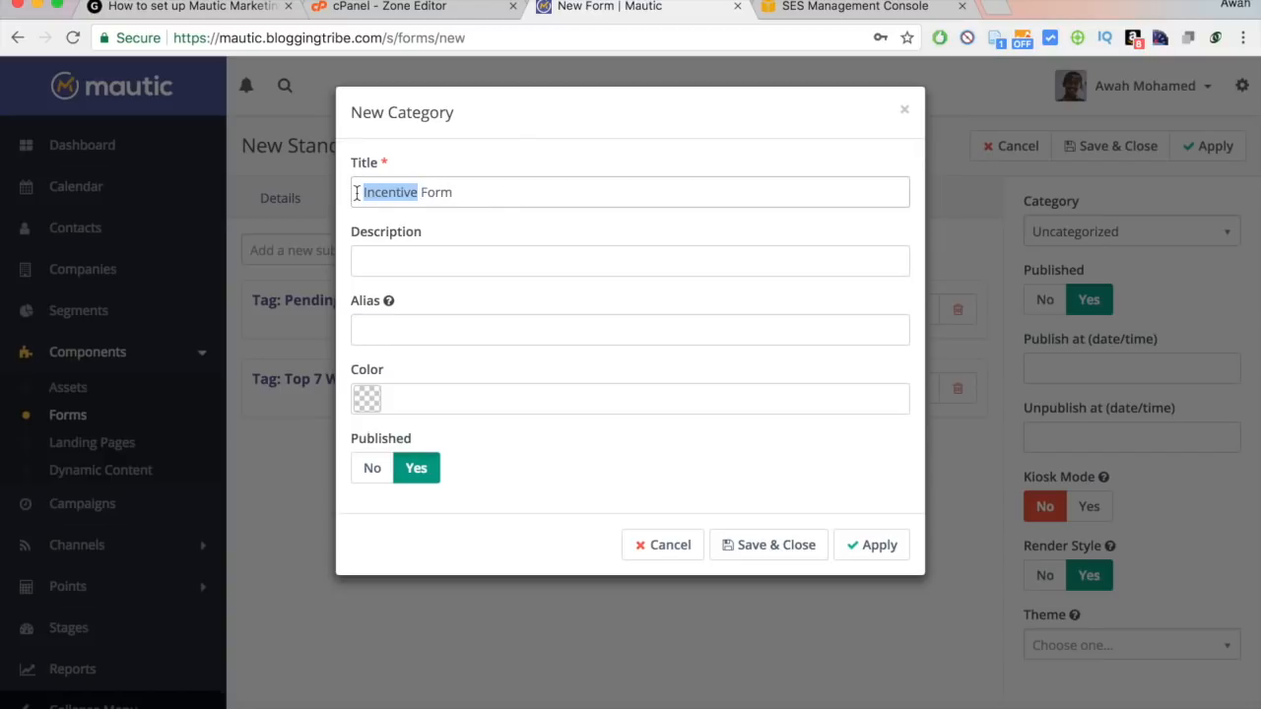
{"action": "left_click", "coordinate": [484, 199]}
{"action": "left_click", "coordinate": [445, 258]}
{"action": "left_click", "coordinate": [372, 197]}
{"action": "double_click", "coordinate": [374, 195]}
{"action": "left_click", "coordinate": [464, 194]}
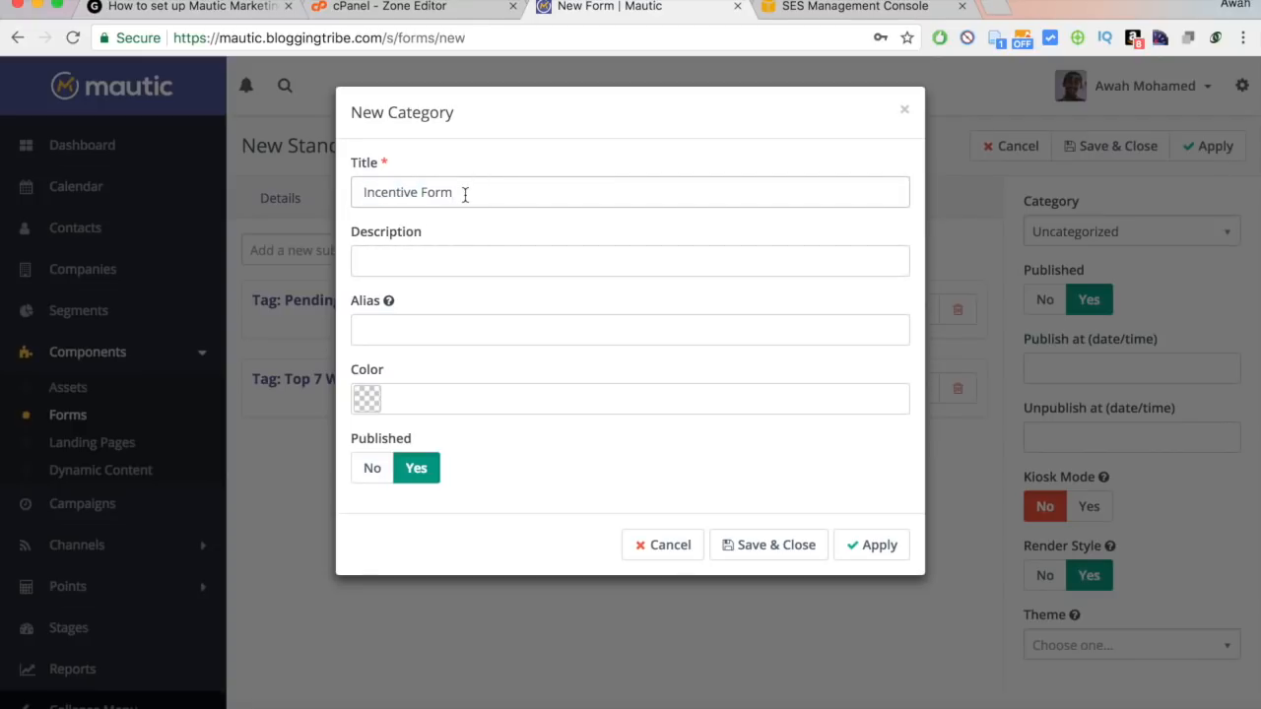
Give the Incentive Forms category the green colour 1ba882 and save it.
{"action": "left_click", "coordinate": [366, 398]}
{"action": "left_click", "coordinate": [443, 497]}
{"action": "left_click_drag", "start_coordinate": [443, 497], "coordinate": [471, 448]}
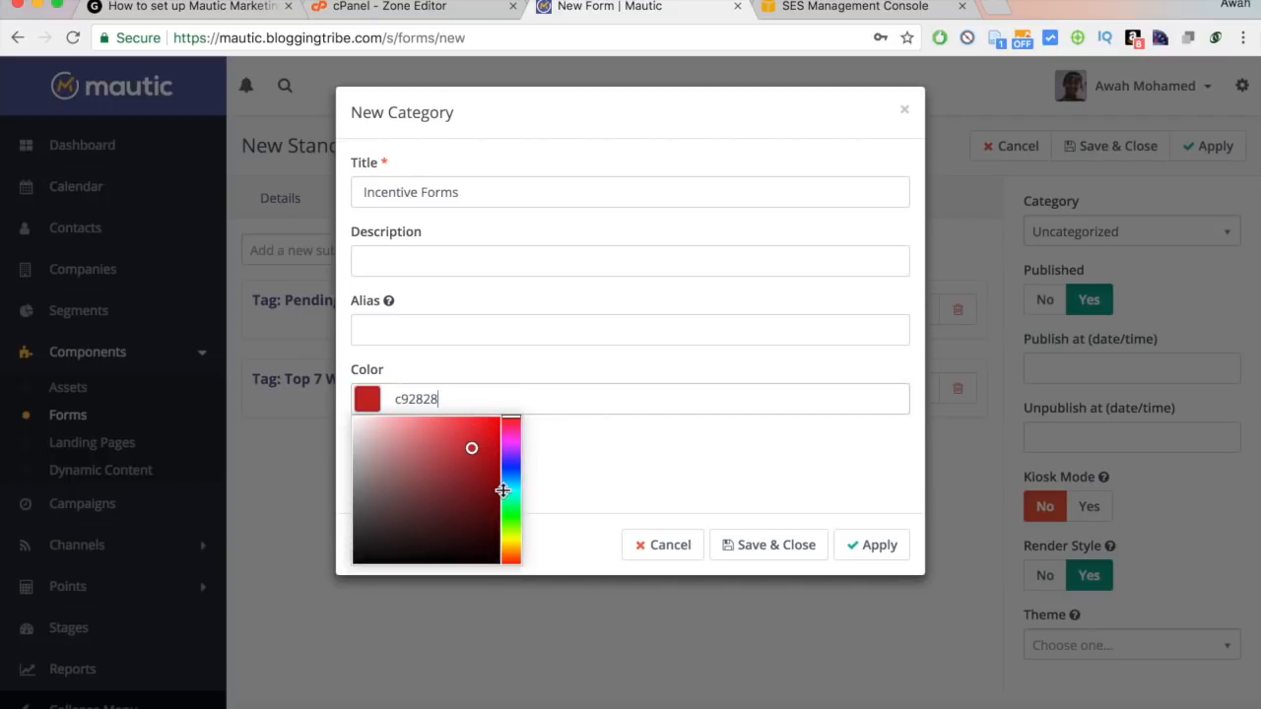
{"action": "mouse_move", "coordinate": [507, 498]}
{"action": "left_mouse_down"}
{"action": "mouse_move", "coordinate": [510, 513]}
{"action": "mouse_move", "coordinate": [506, 497]}
{"action": "left_mouse_up"}
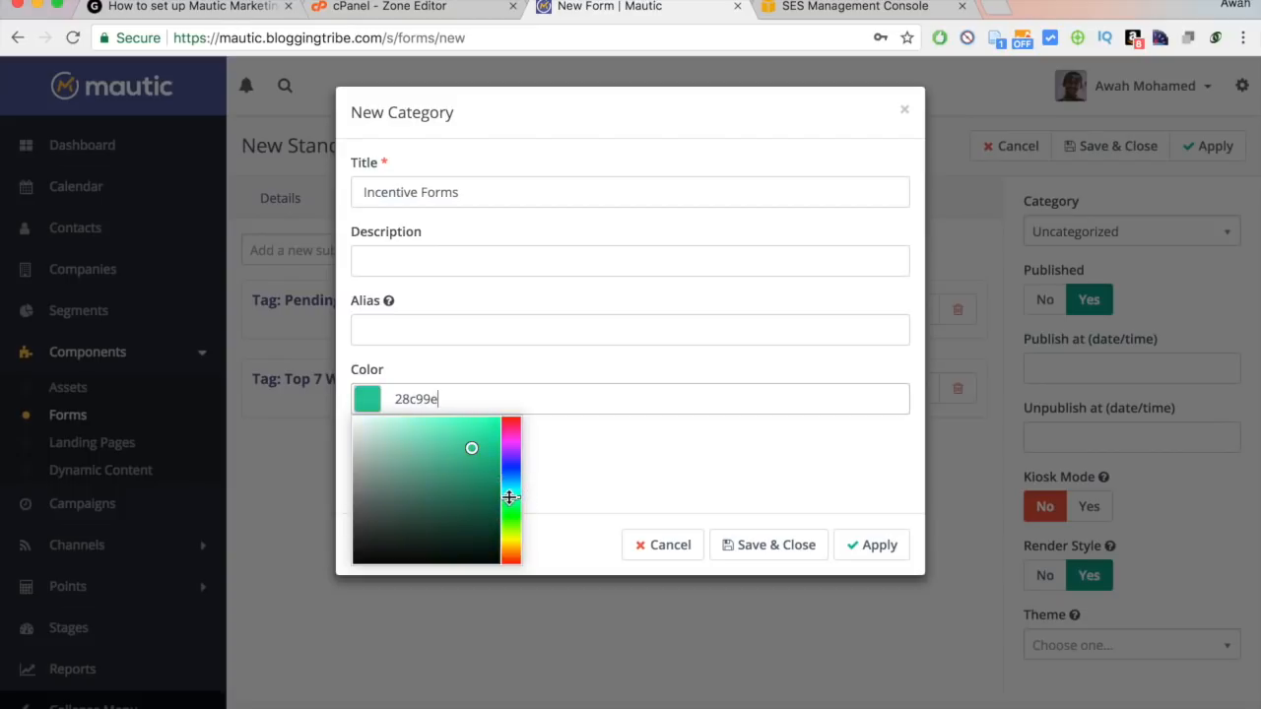
{"action": "left_click", "coordinate": [476, 467]}
{"action": "left_click", "coordinate": [608, 454]}
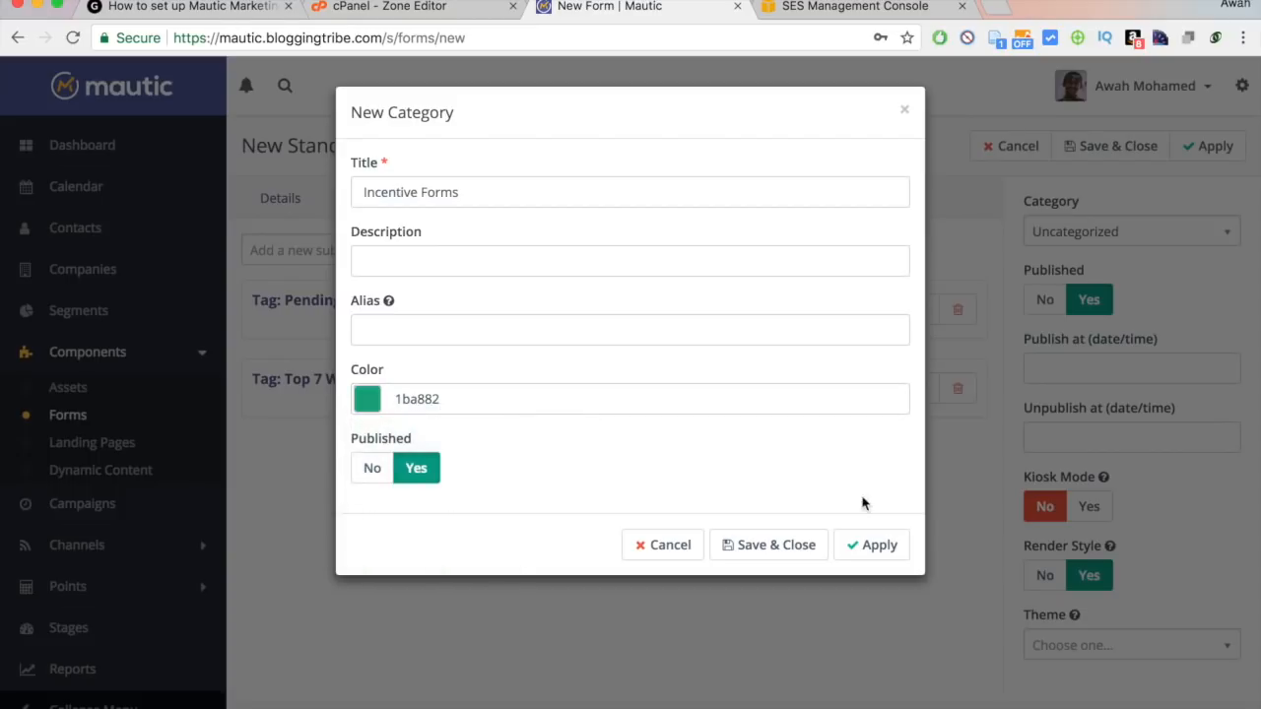
{"action": "left_click", "coordinate": [824, 547]}
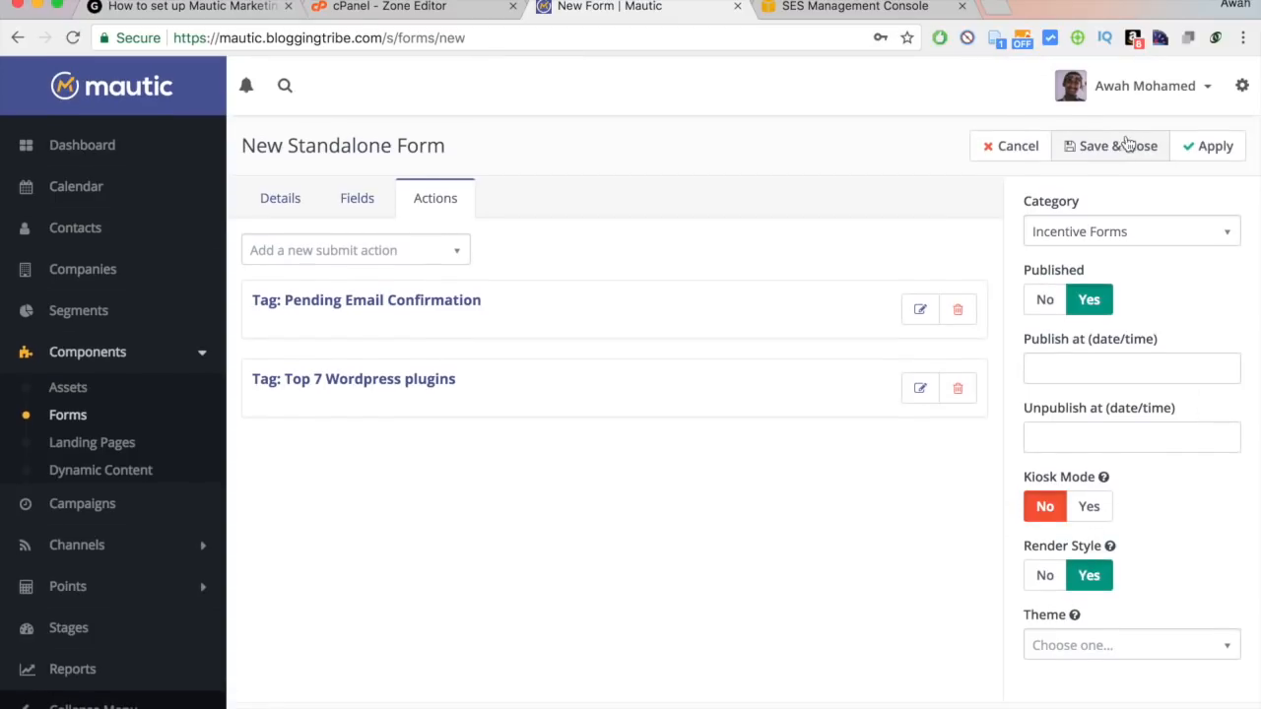
Save and close the form and open its preview in a new tab.
{"action": "left_click", "coordinate": [1121, 146]}
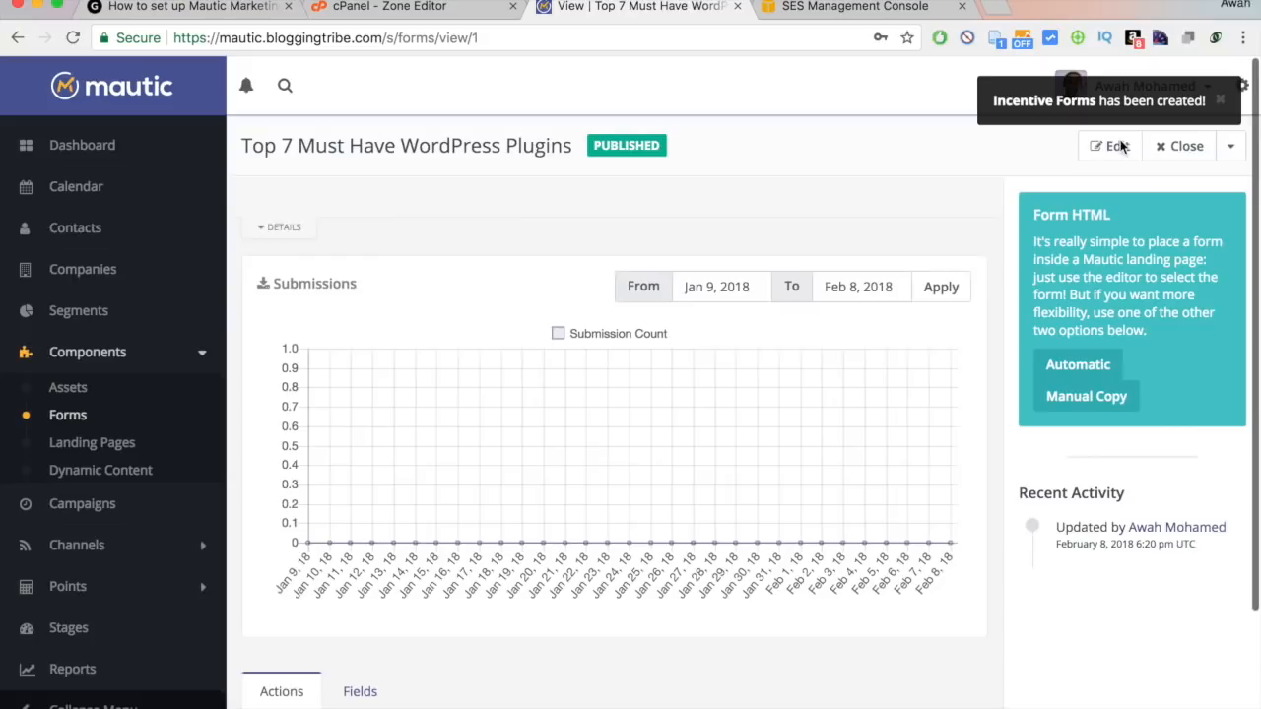
{"action": "left_click", "coordinate": [1230, 145]}
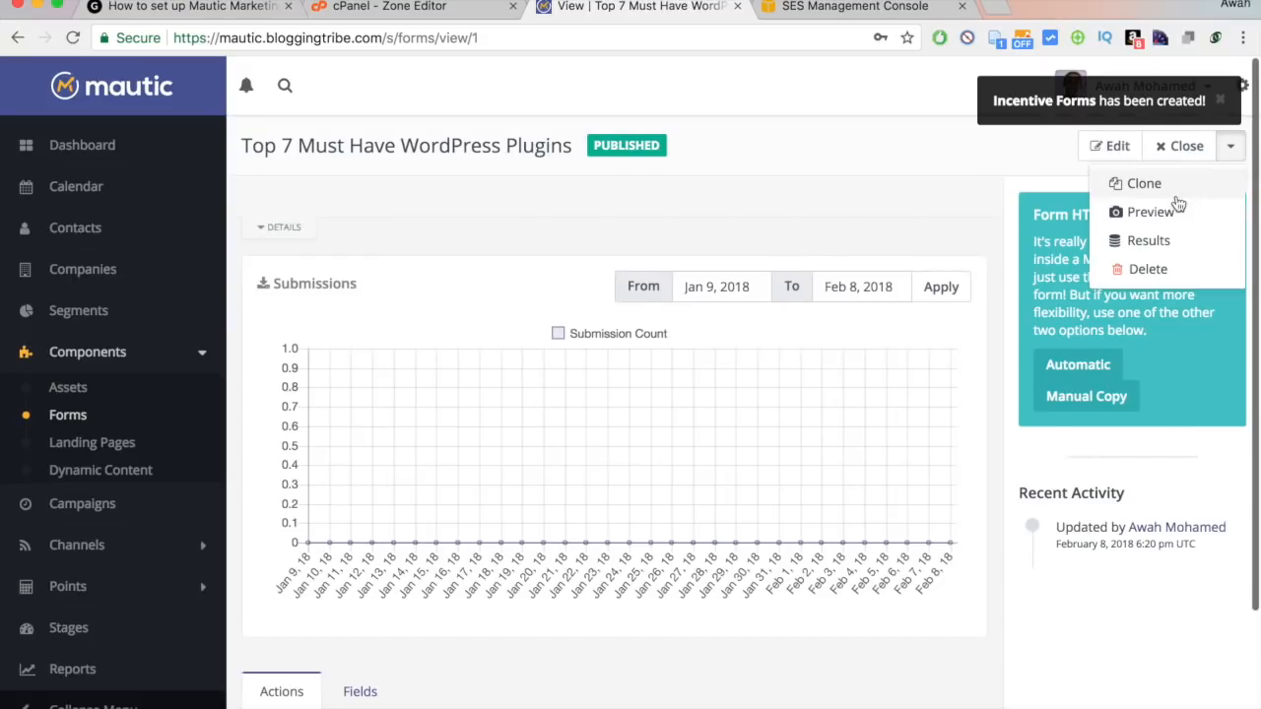
{"action": "left_click", "coordinate": [1165, 211]}
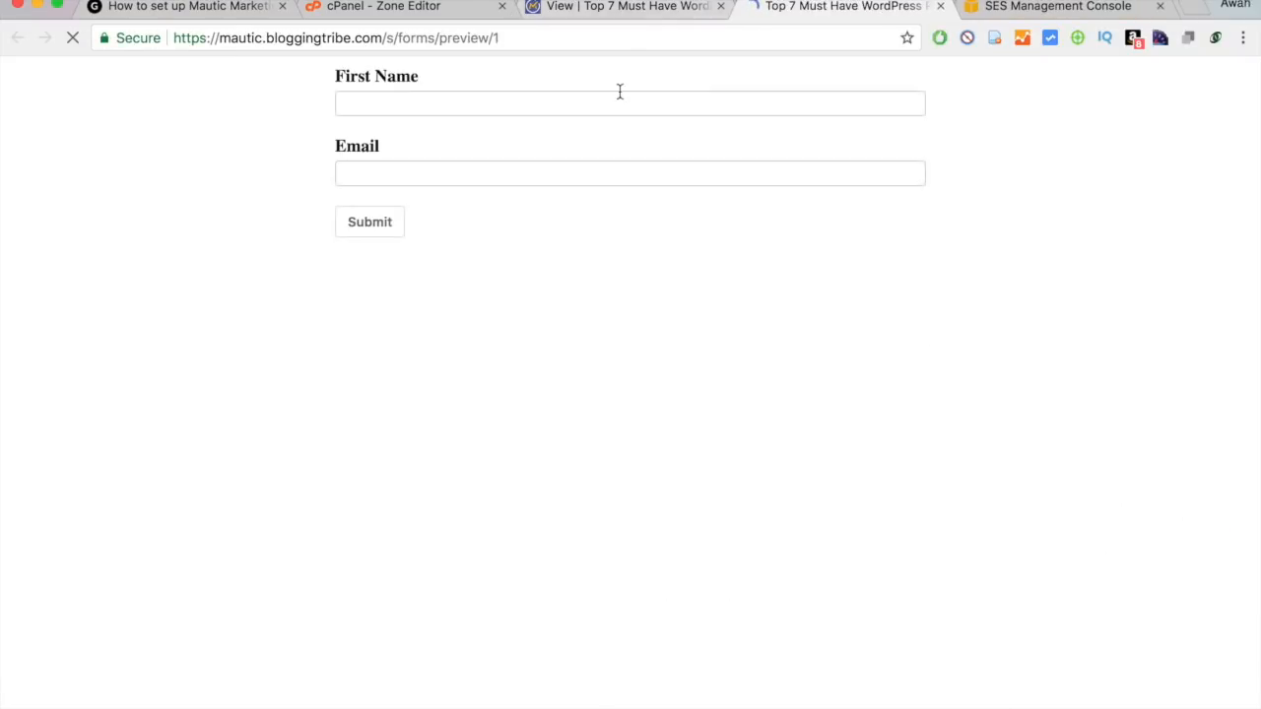
{"action": "left_click", "coordinate": [457, 98]}
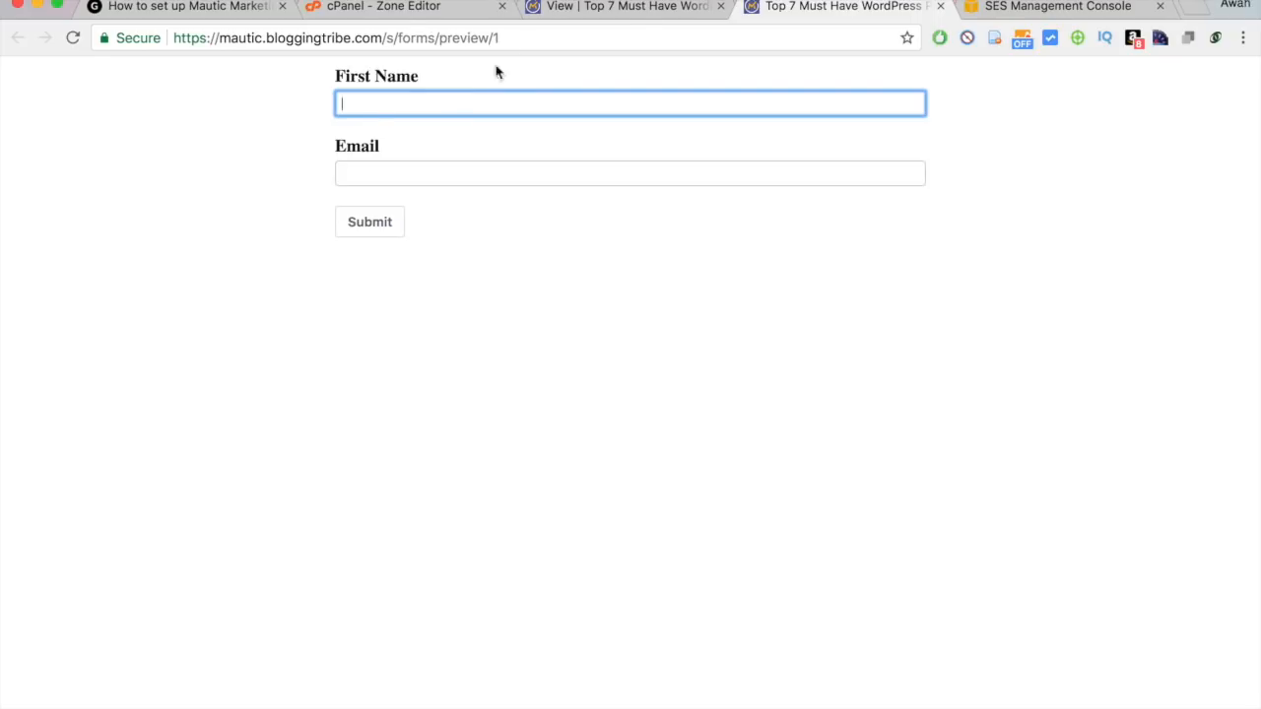
Try the preview's First Name field, then return to the Forms list via Contacts.
{"action": "left_click", "coordinate": [561, 10]}
{"action": "left_click", "coordinate": [75, 239]}
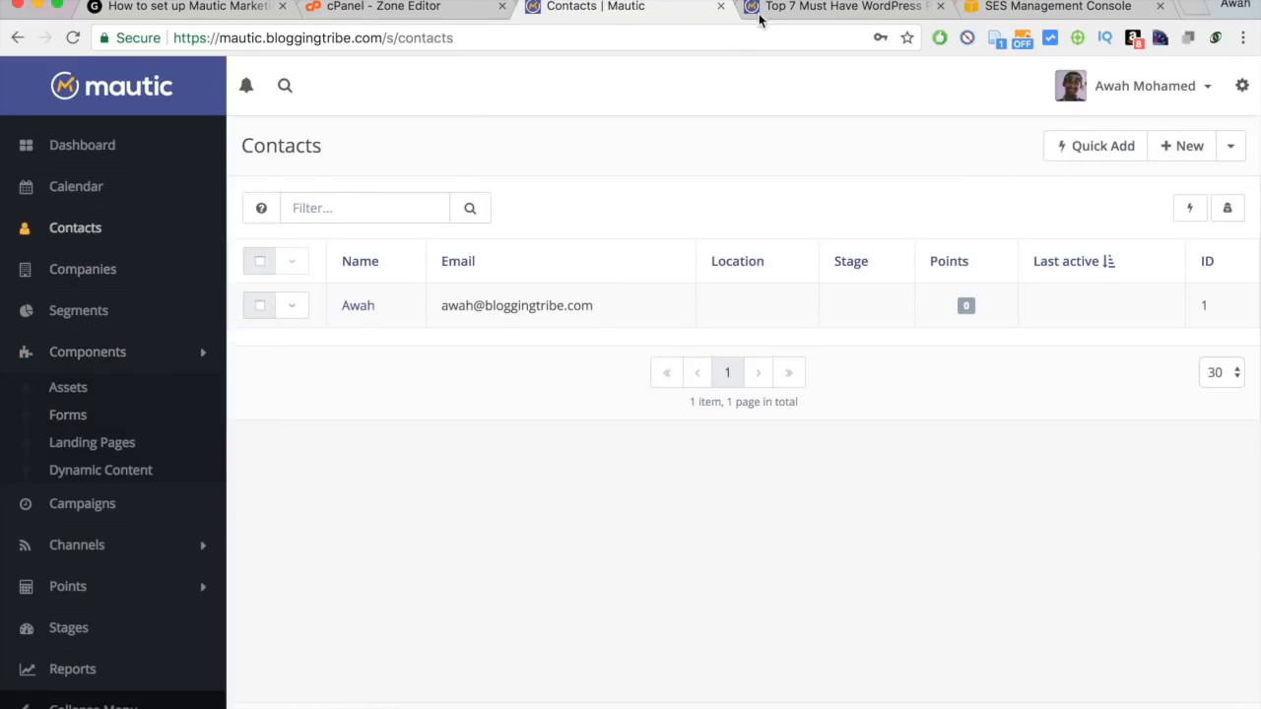
{"action": "left_click", "coordinate": [762, 14]}
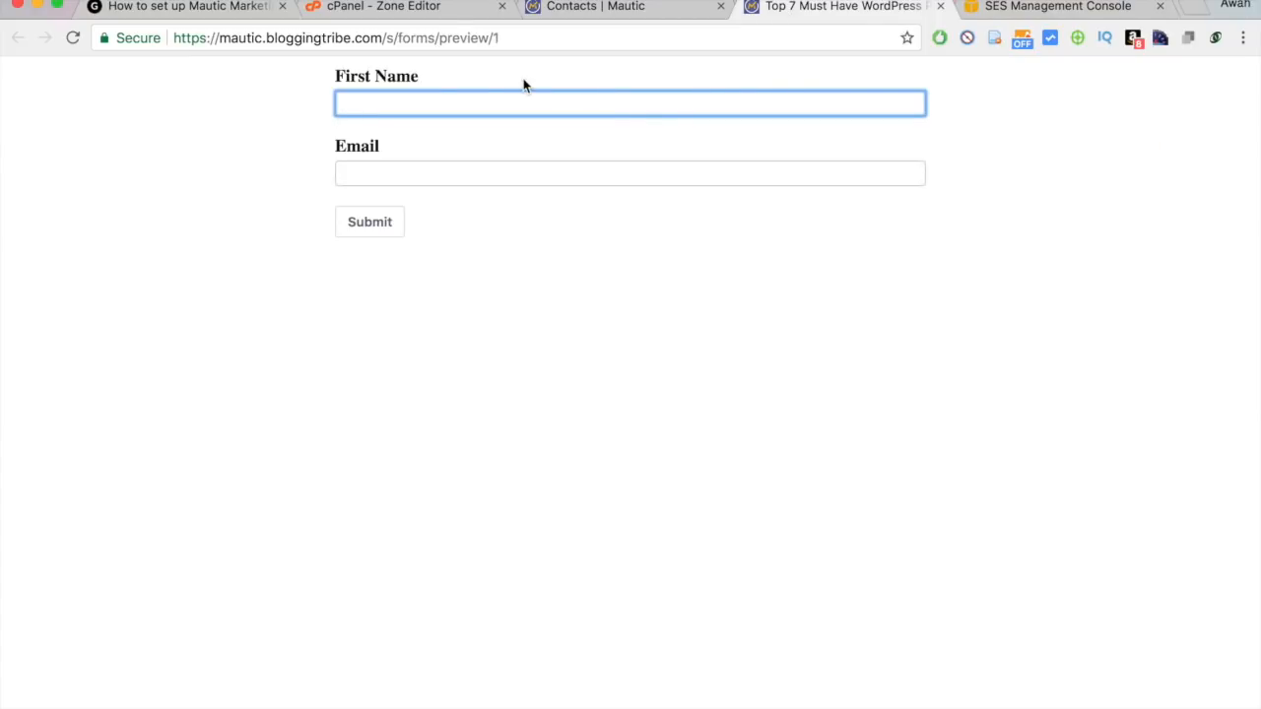
{"action": "type", "text": "A"}
{"action": "key", "text": "BackSpace"}
{"action": "left_click", "coordinate": [633, 8]}
{"action": "left_click", "coordinate": [817, 18]}
{"action": "left_click", "coordinate": [603, 392]}
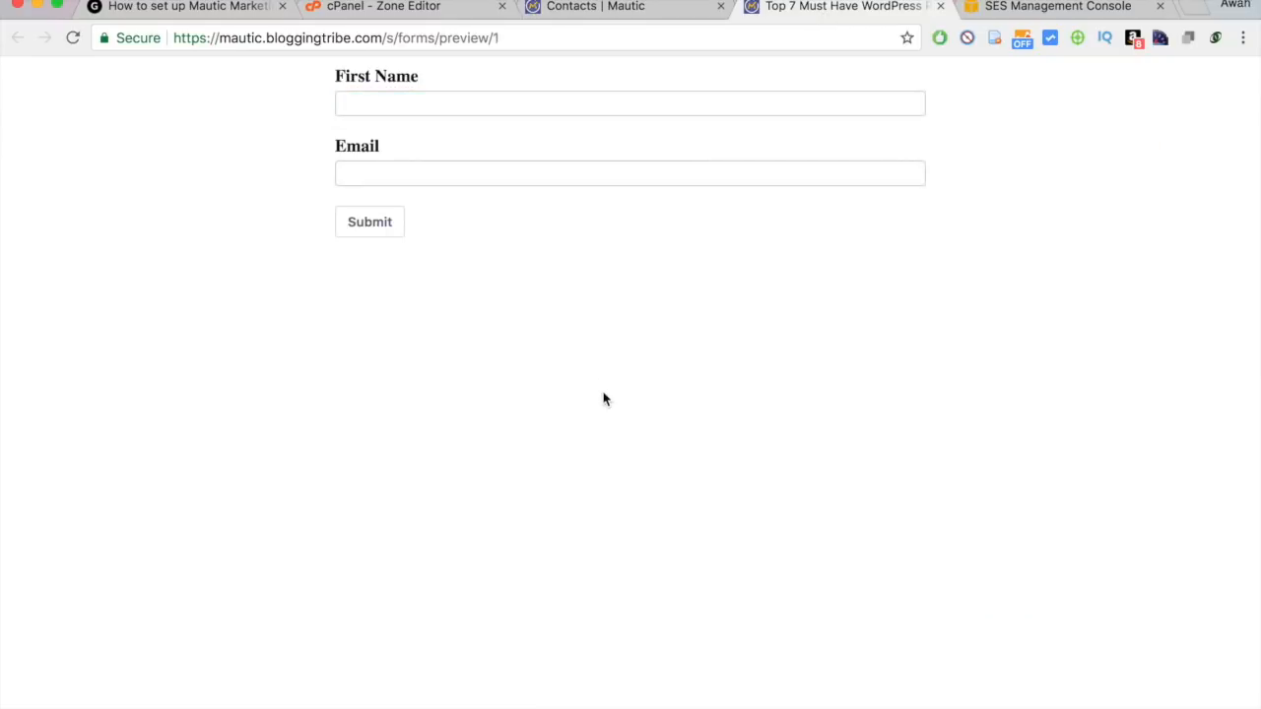
{"action": "left_click", "coordinate": [589, 7]}
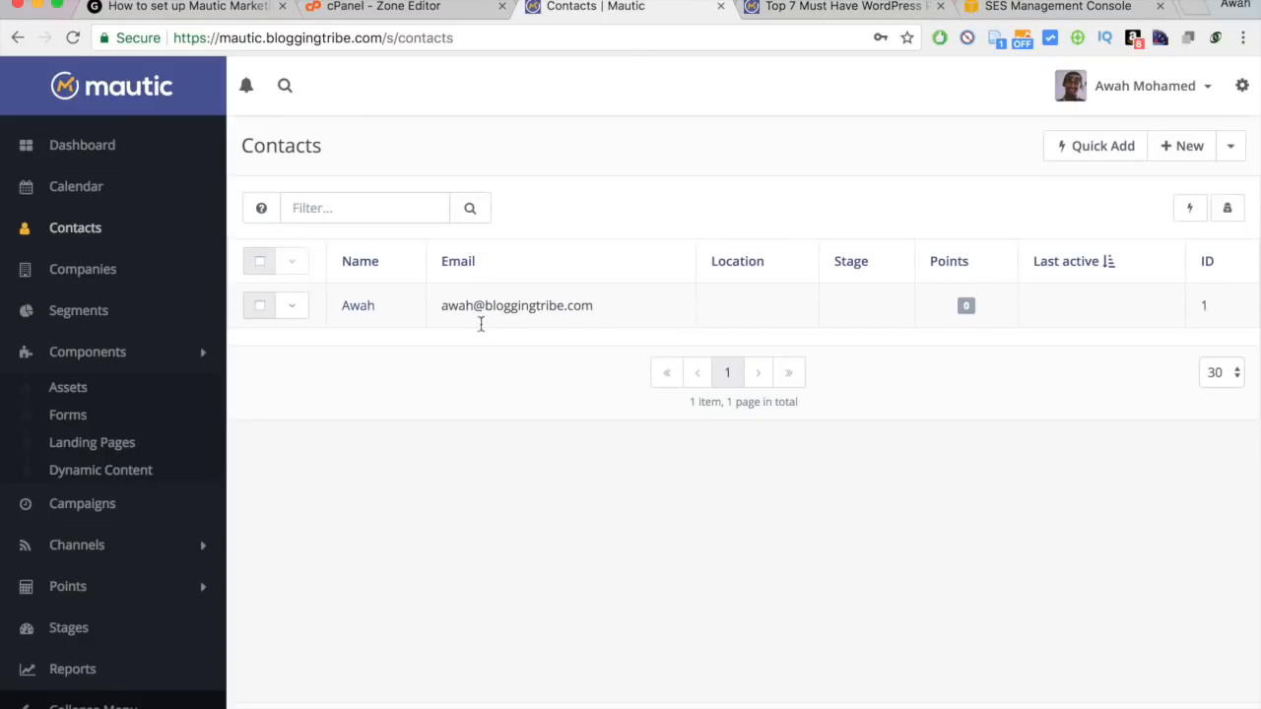
{"action": "left_click", "coordinate": [69, 428]}
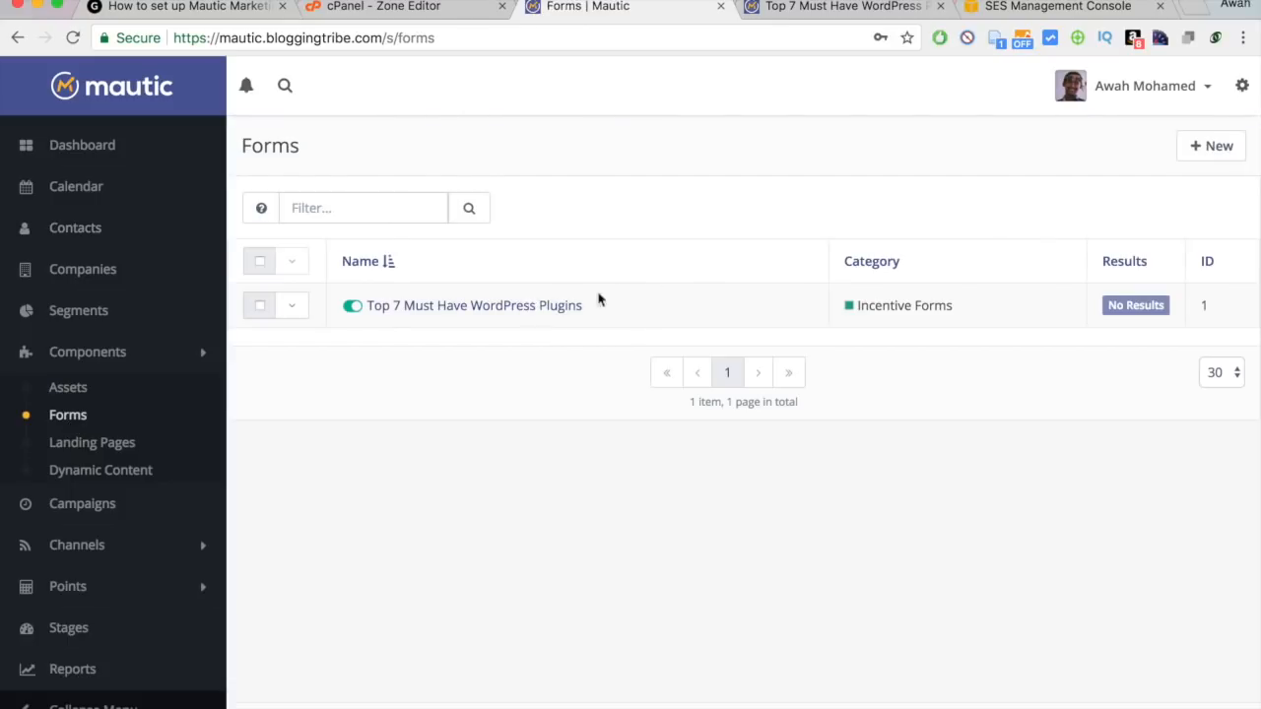
Create a new campaign named 'Email Confirmation Master', left uncategorized and published.
{"action": "left_click", "coordinate": [91, 507]}
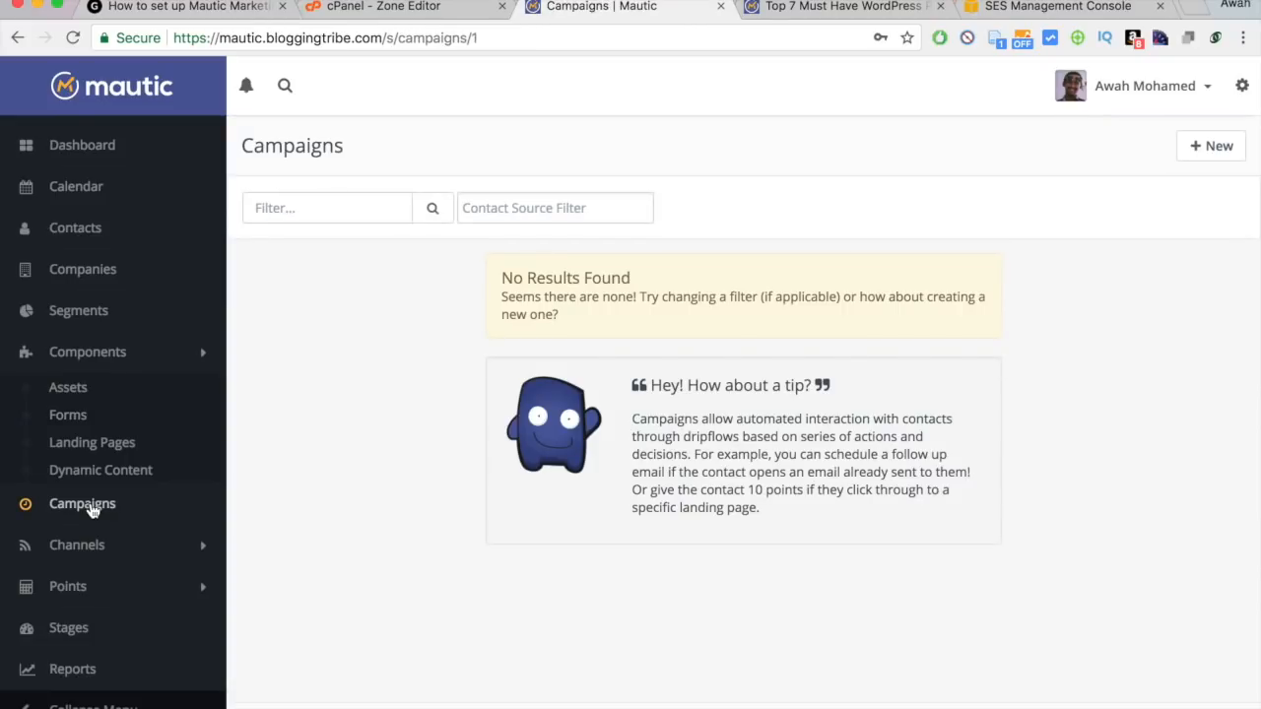
{"action": "left_click", "coordinate": [1202, 150]}
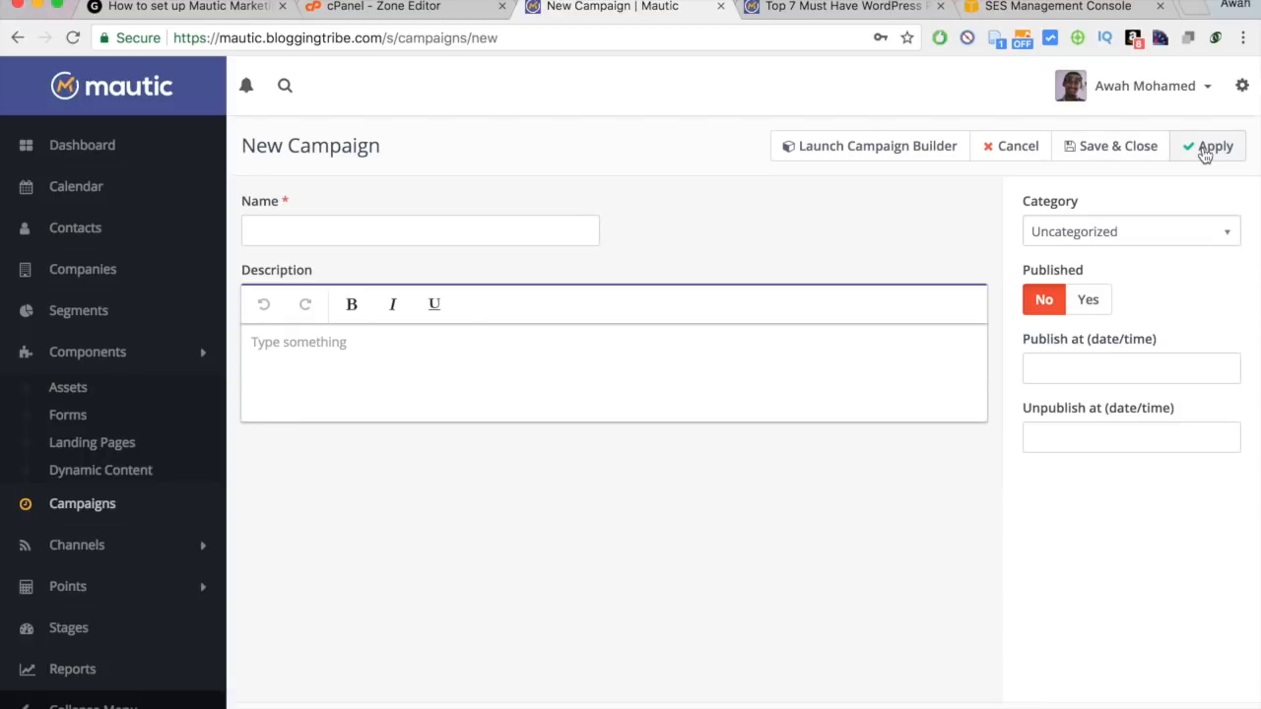
{"action": "left_click", "coordinate": [470, 232]}
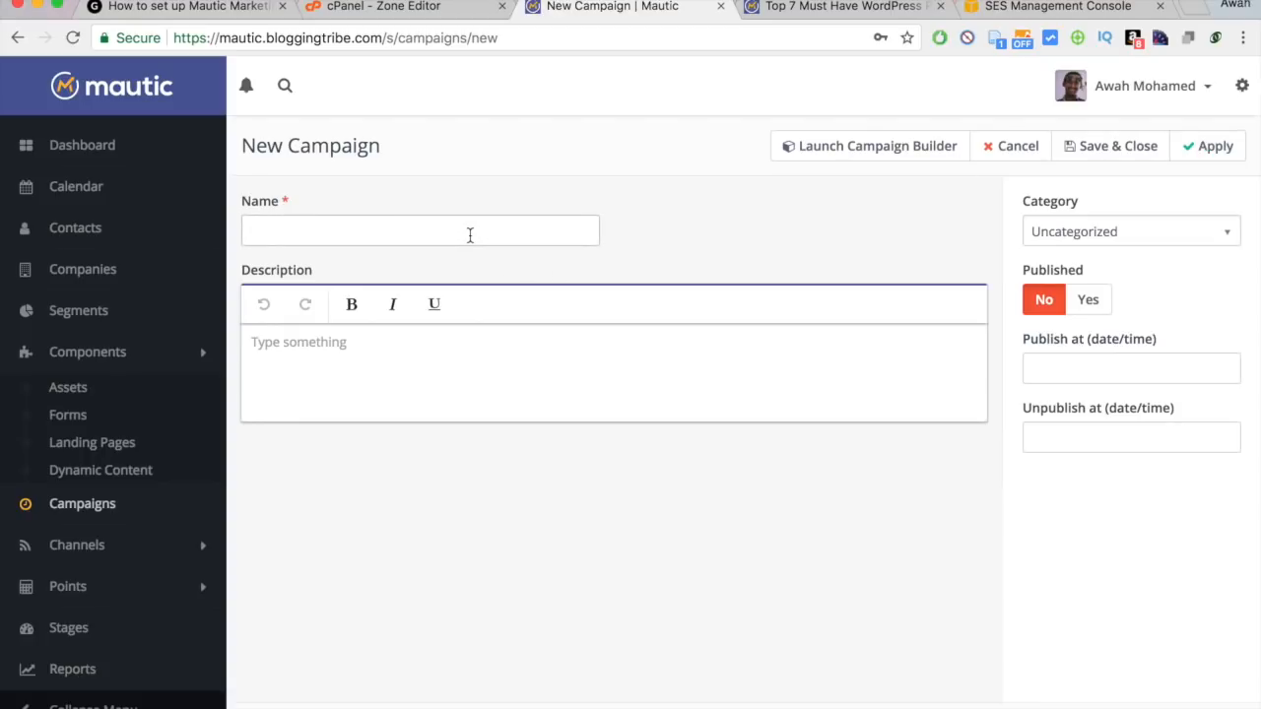
{"action": "type", "text": "Emai"}
{"action": "key", "text": "Down"}
{"action": "key", "text": "Return"}
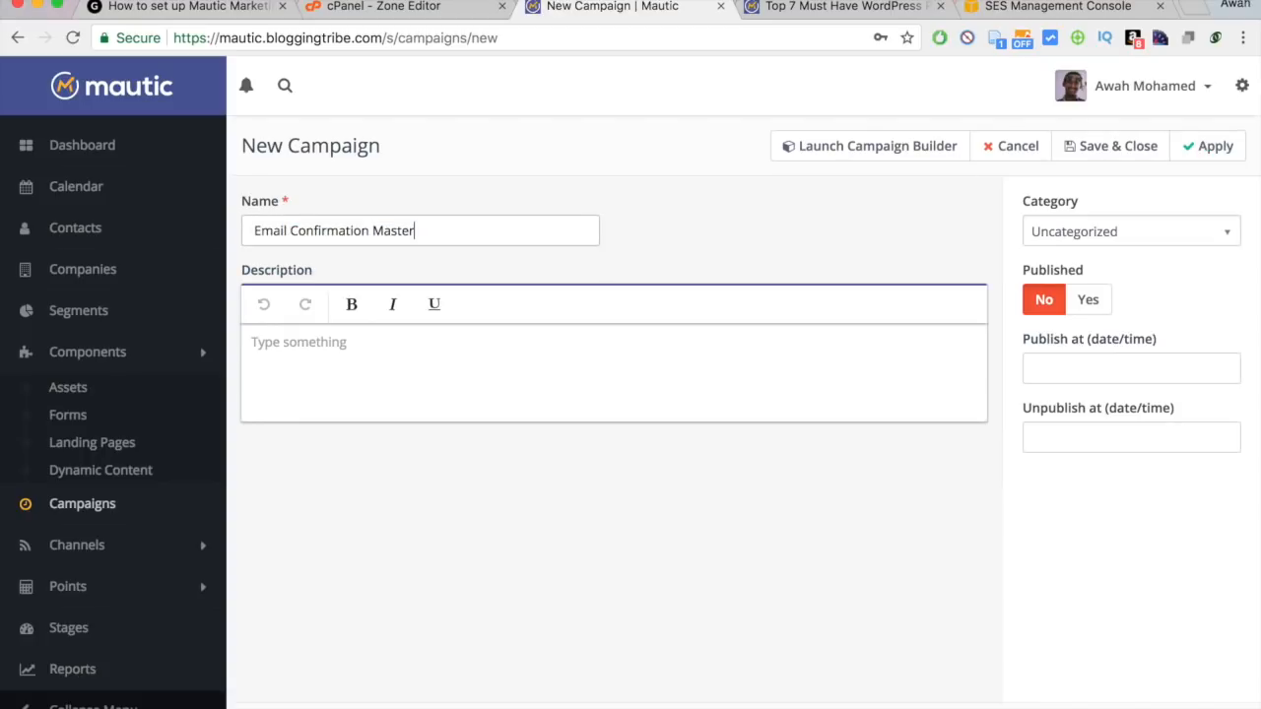
{"action": "left_click", "coordinate": [1145, 238]}
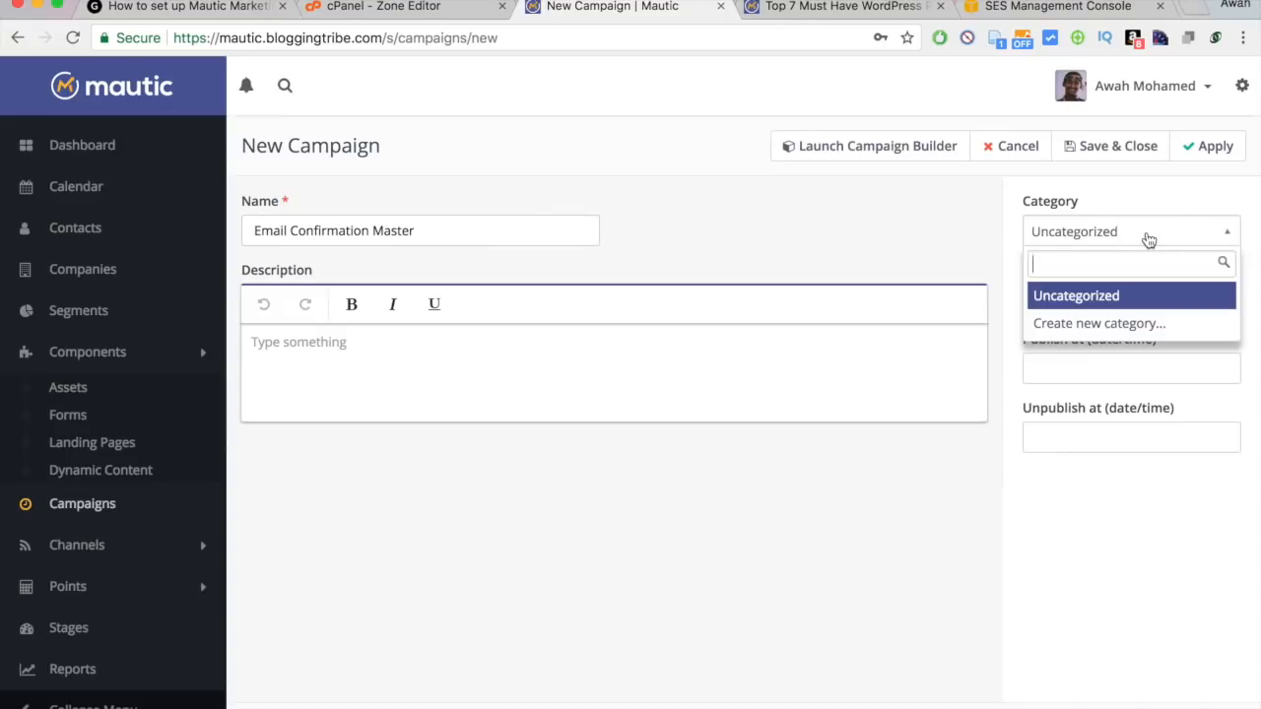
{"action": "left_click", "coordinate": [1143, 239]}
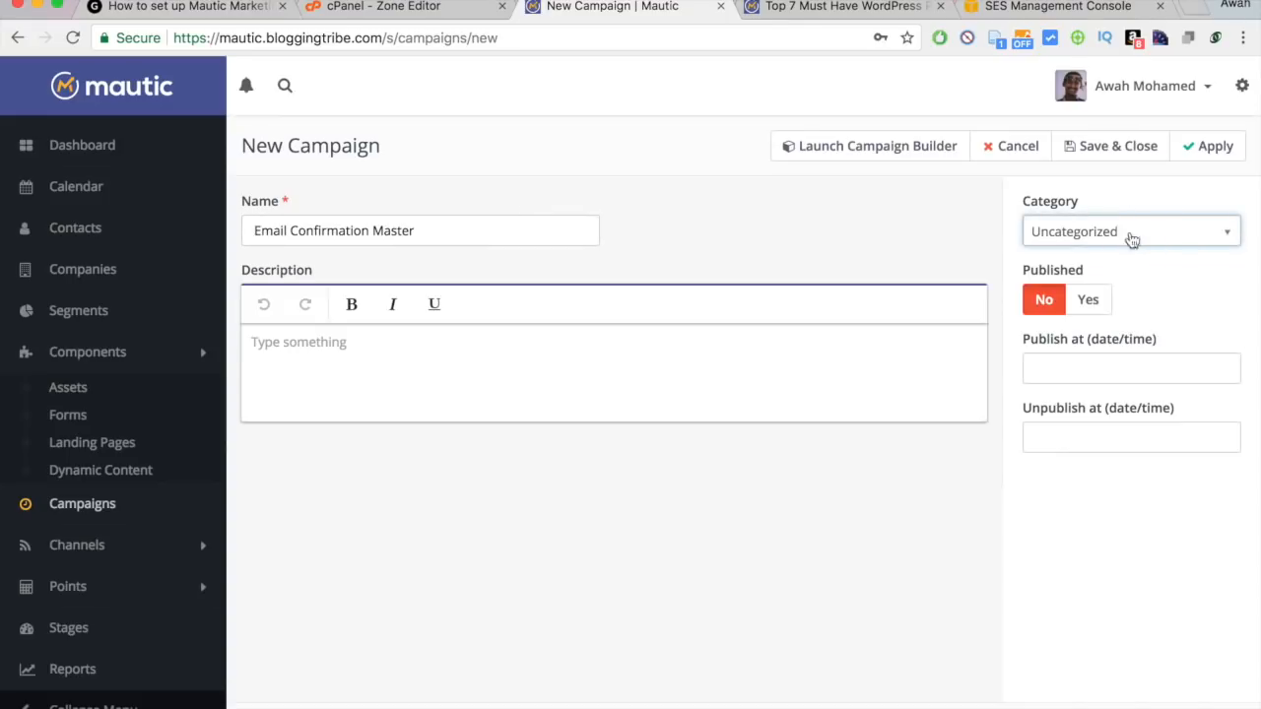
{"action": "left_click", "coordinate": [1088, 308]}
In the builder, use the Pending Email Confirmation segment as the contact source.
{"action": "left_click", "coordinate": [854, 146]}
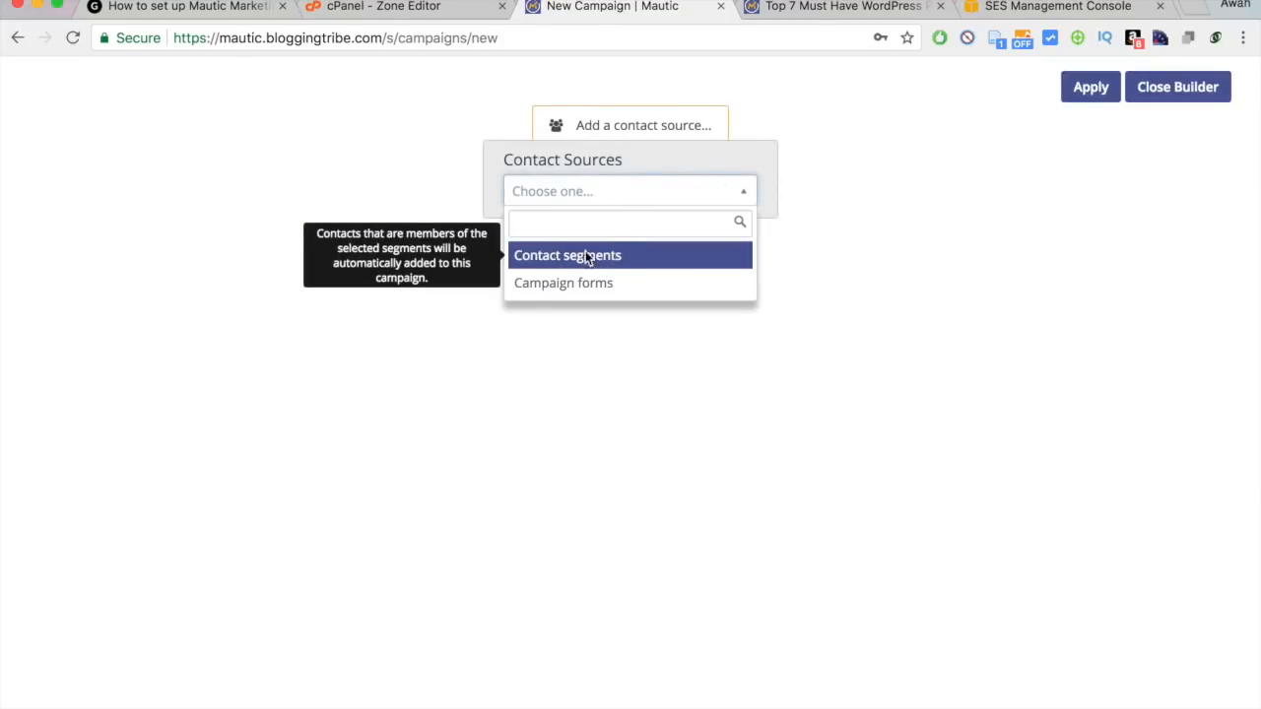
{"action": "left_click", "coordinate": [589, 257]}
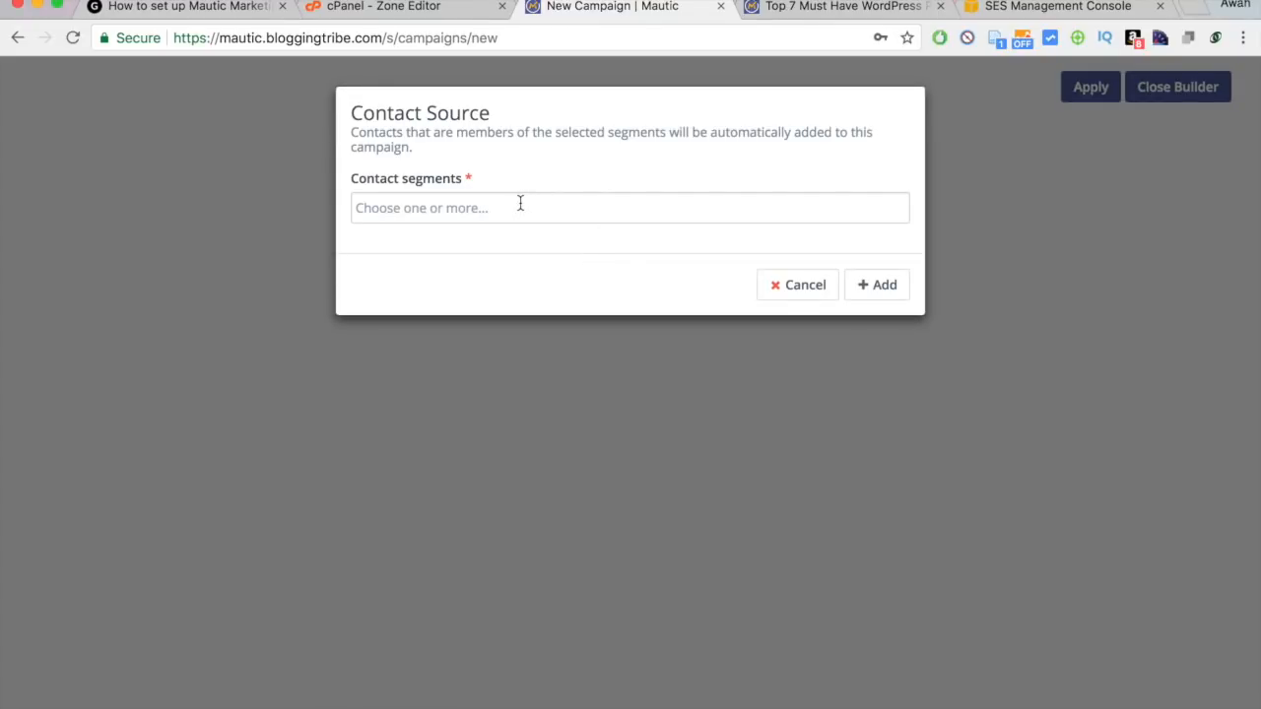
{"action": "left_click", "coordinate": [520, 203]}
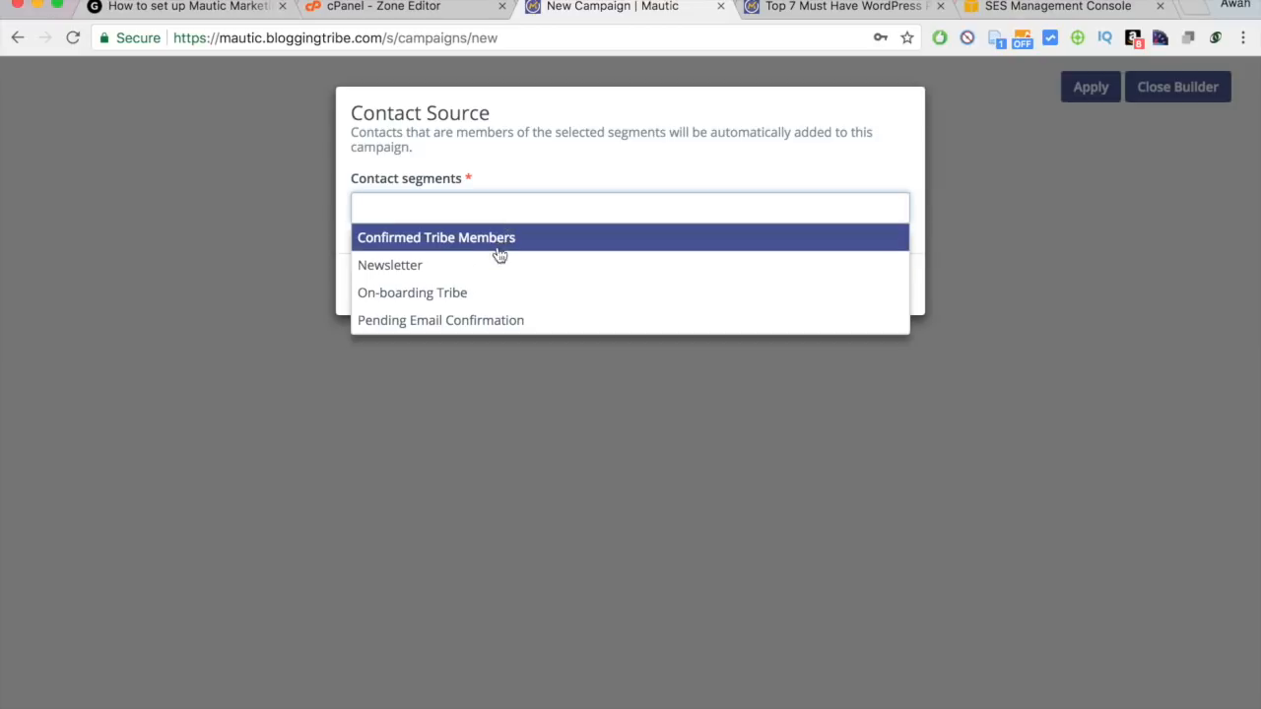
{"action": "left_click", "coordinate": [481, 323]}
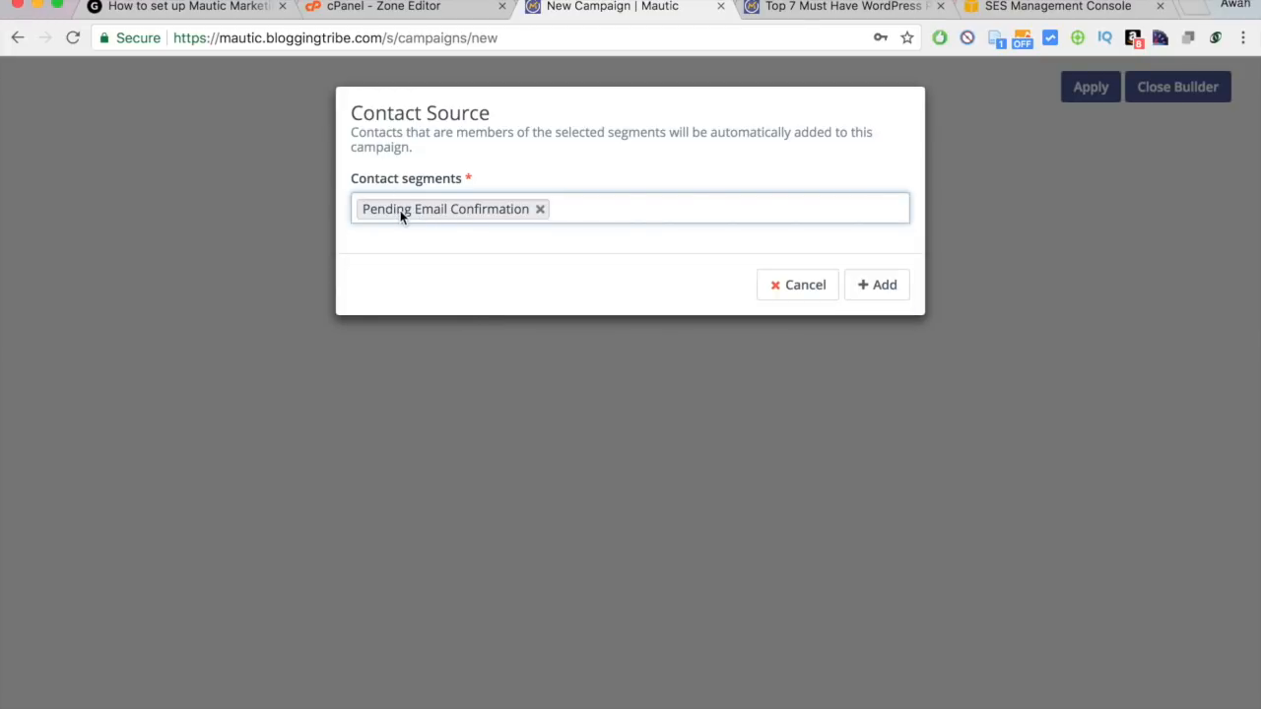
{"action": "left_click", "coordinate": [885, 291]}
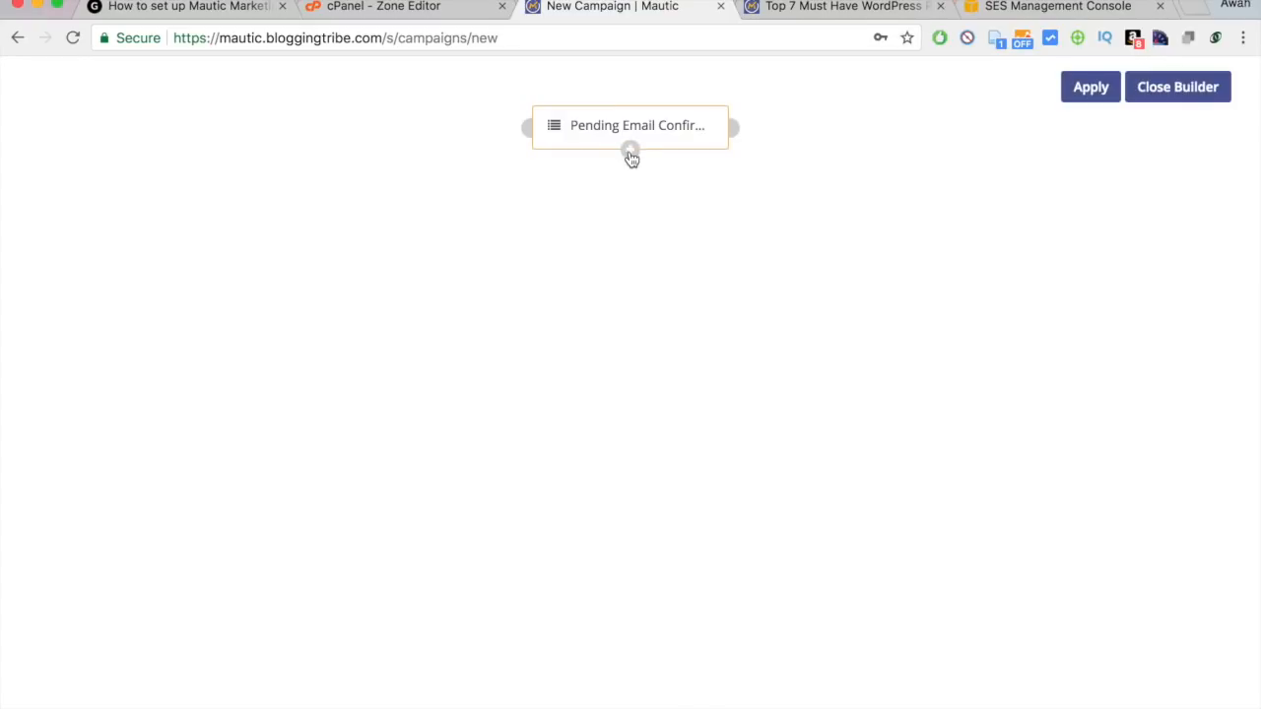
Glance at the form preview tab, then return to the campaign builder.
{"action": "mouse_move", "coordinate": [558, 120]}
{"action": "left_click", "coordinate": [882, 10]}
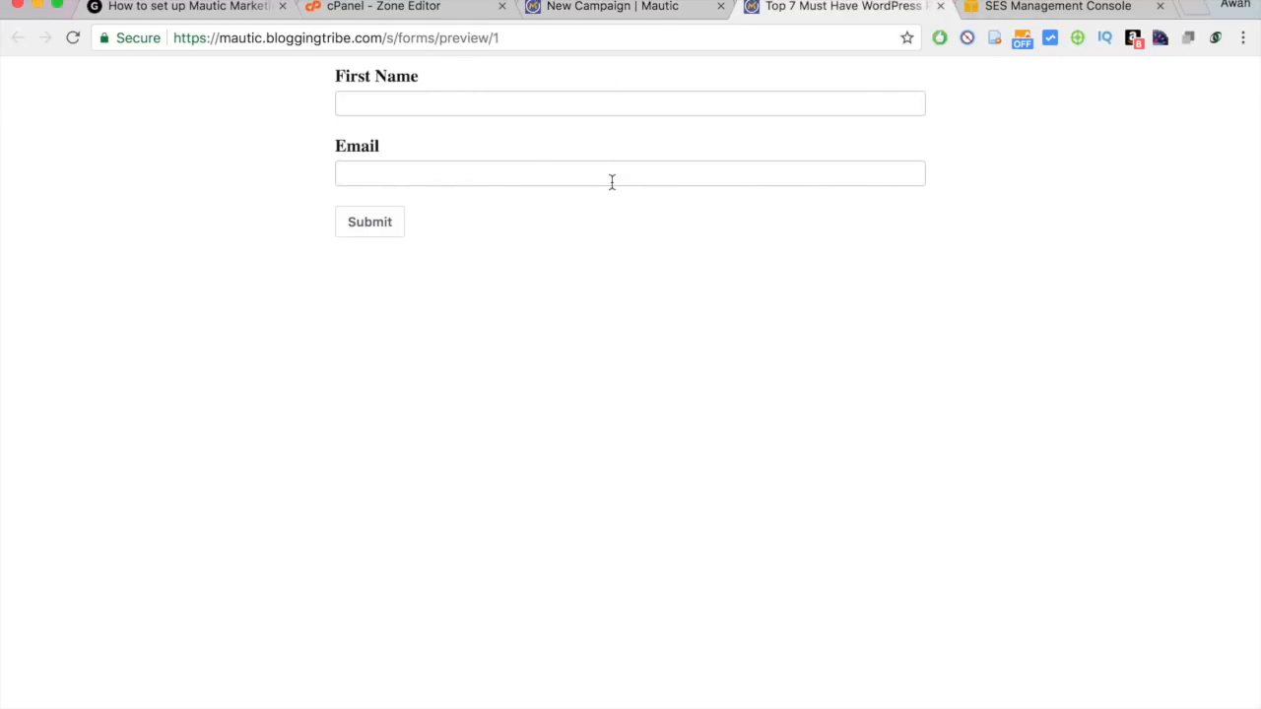
{"action": "left_click", "coordinate": [620, 10]}
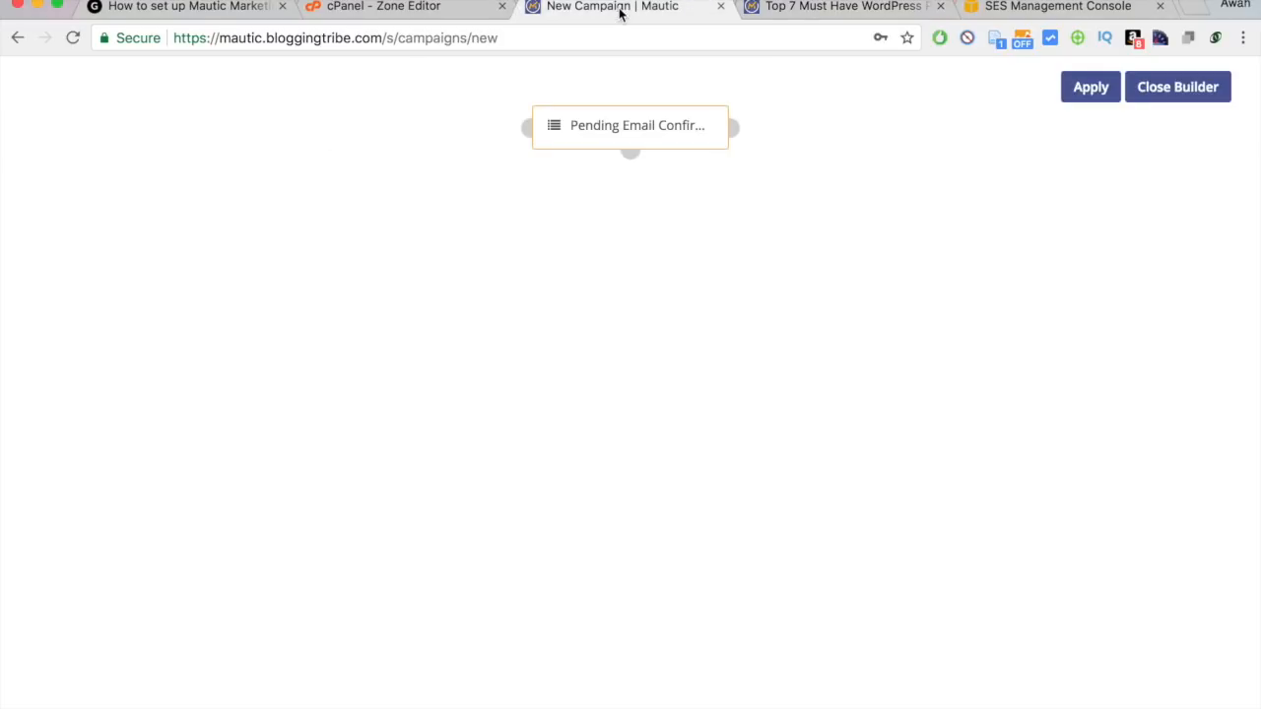
Add a Contact tags condition below the source, named 'Check if they have status: active?'.
{"action": "left_click", "coordinate": [630, 153]}
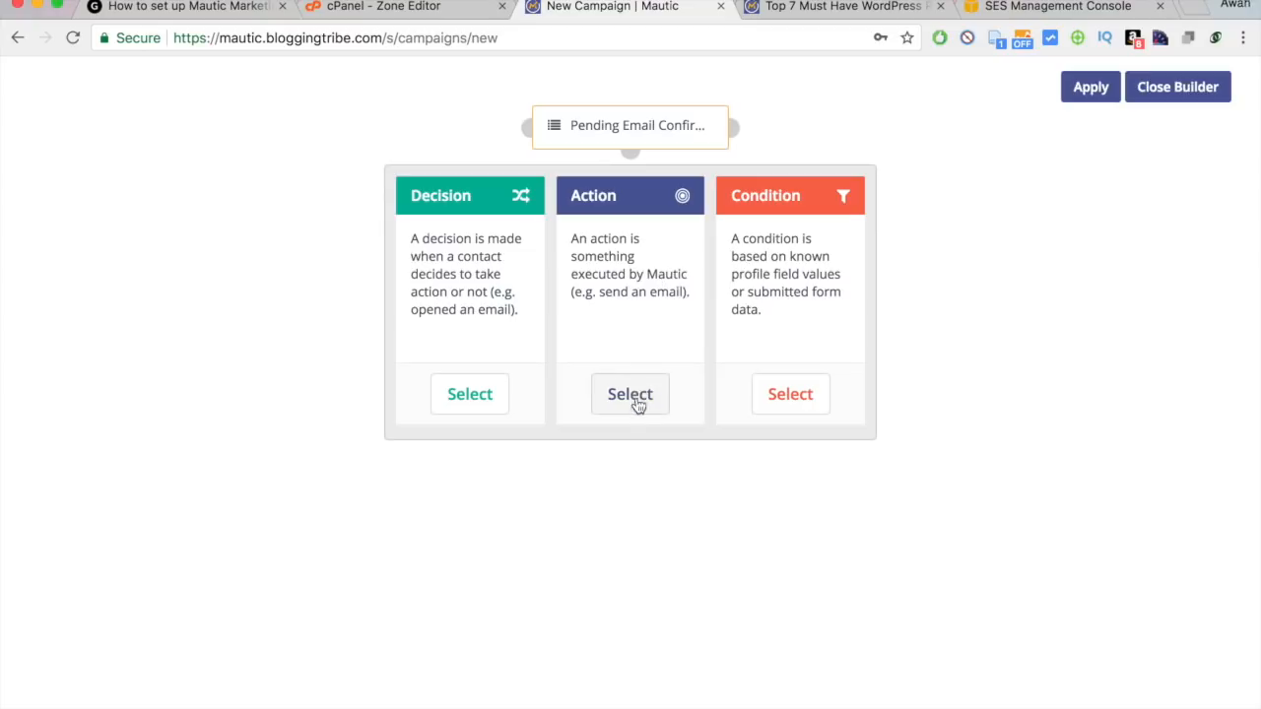
{"action": "left_click", "coordinate": [793, 394]}
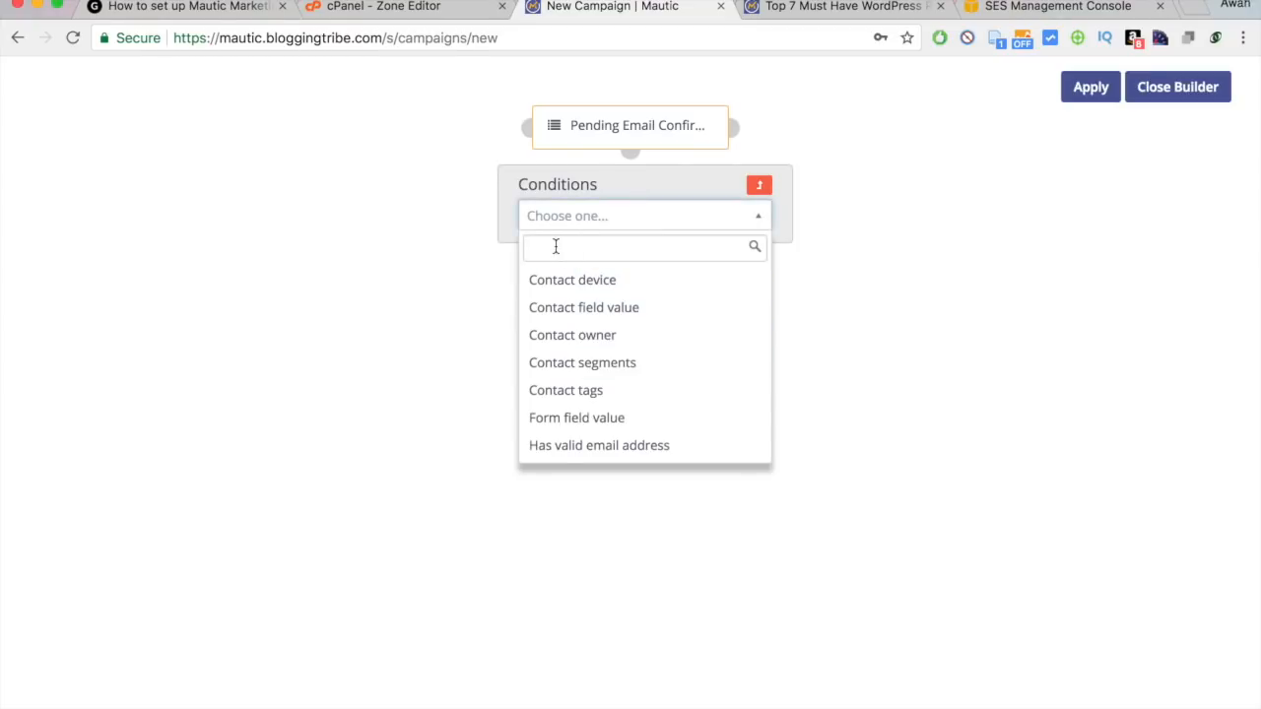
{"action": "type", "text": "a"}
{"action": "type", "text": "ags"}
{"action": "left_click", "coordinate": [583, 281]}
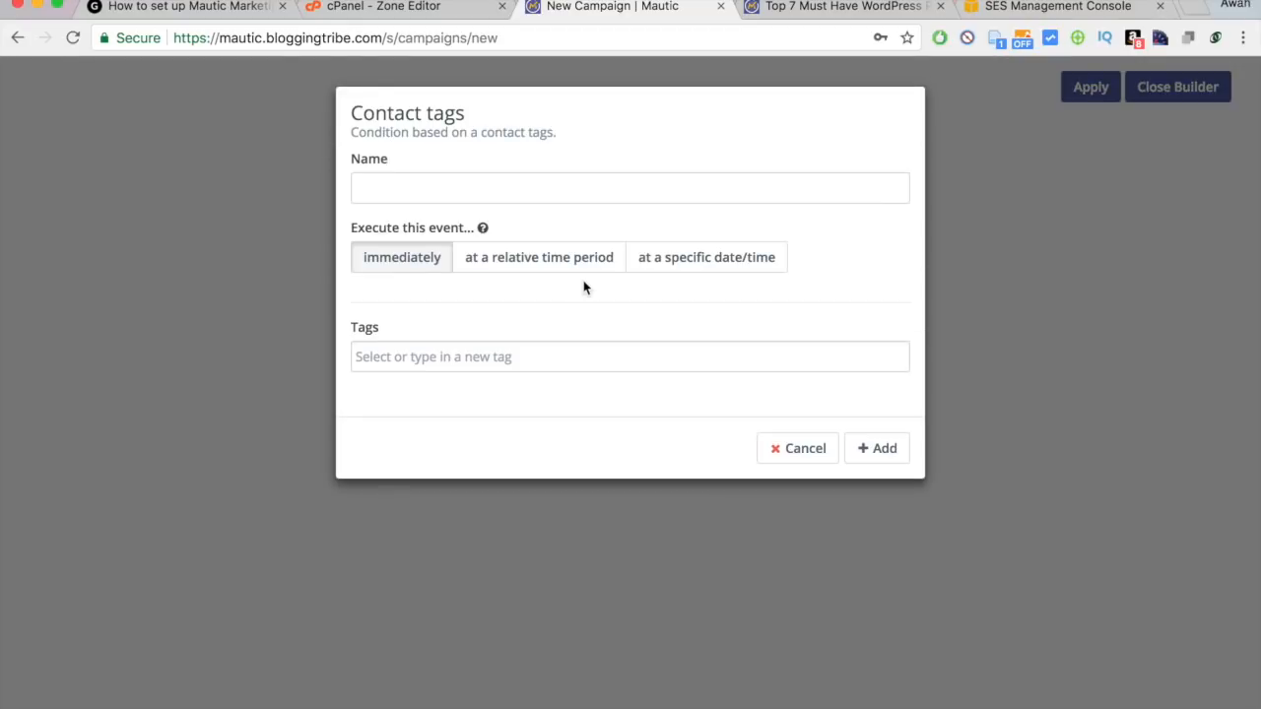
{"action": "left_click", "coordinate": [479, 186]}
{"action": "type", "text": "xd"}
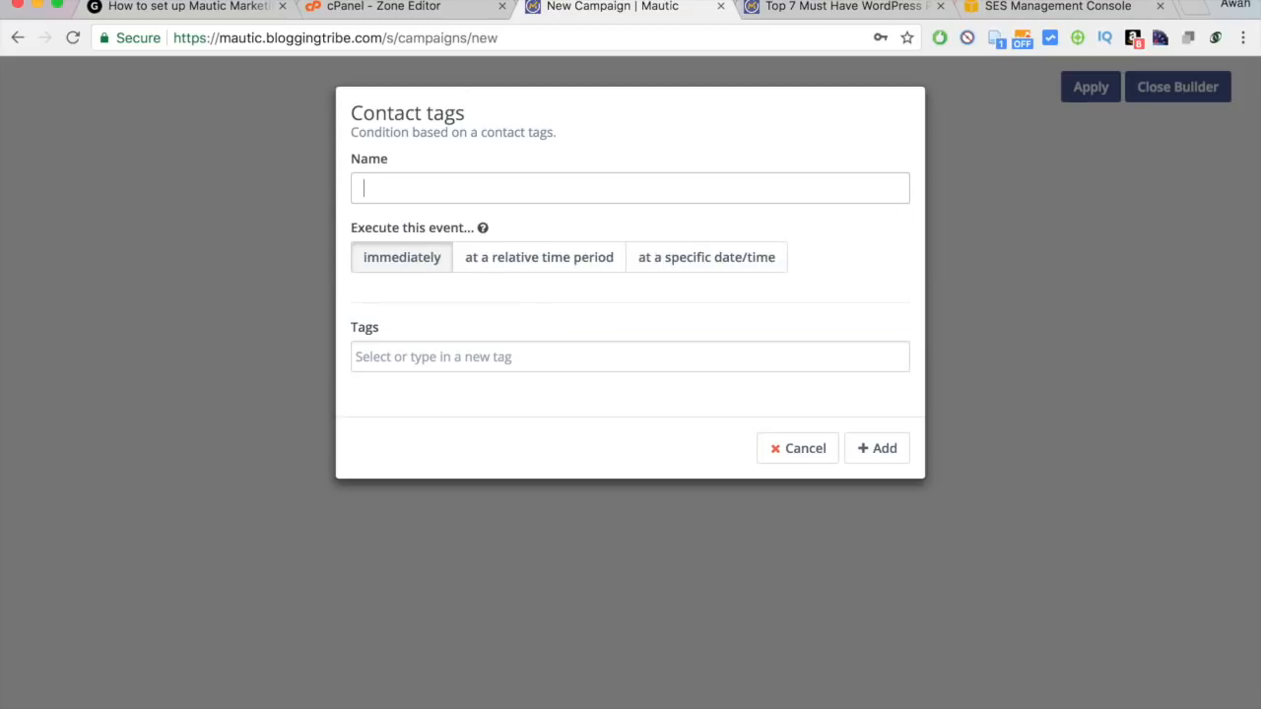
{"action": "type", "text": "d"}
{"action": "type", "text": "Check if they have status"}
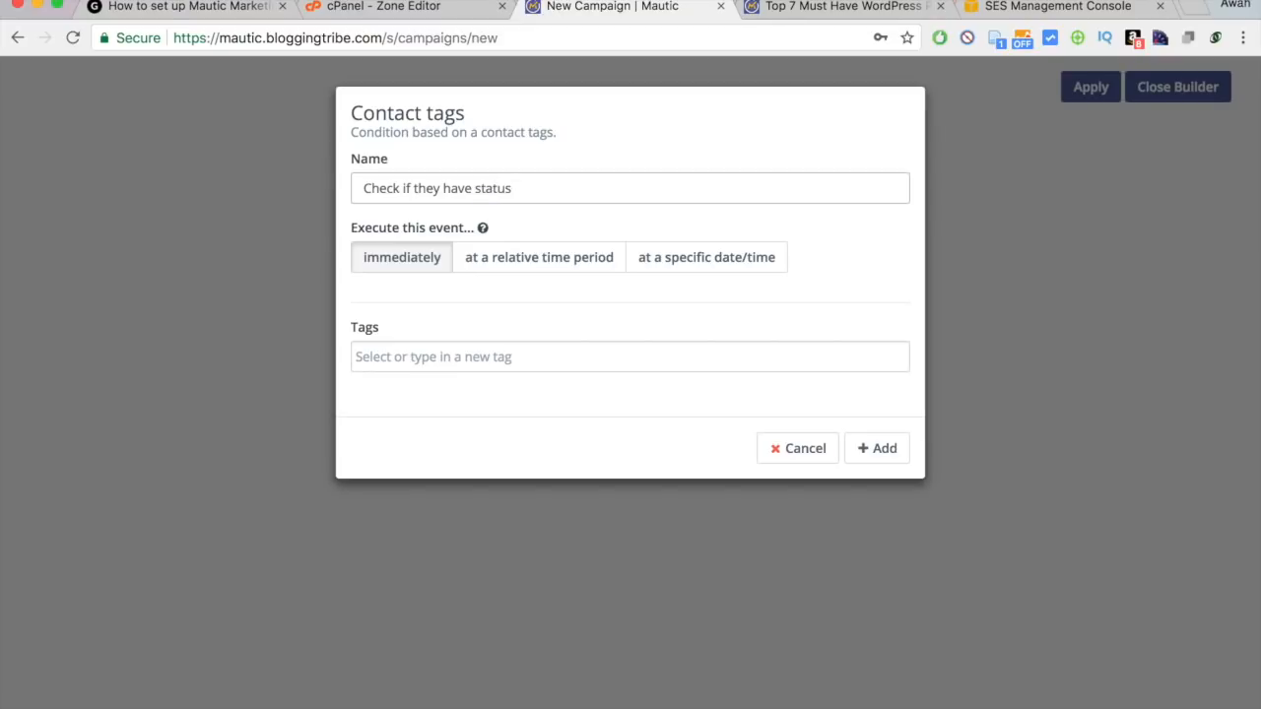
{"action": "type", "text": "tive?"}
{"action": "left_click_drag", "start_coordinate": [479, 190], "coordinate": [555, 186]}
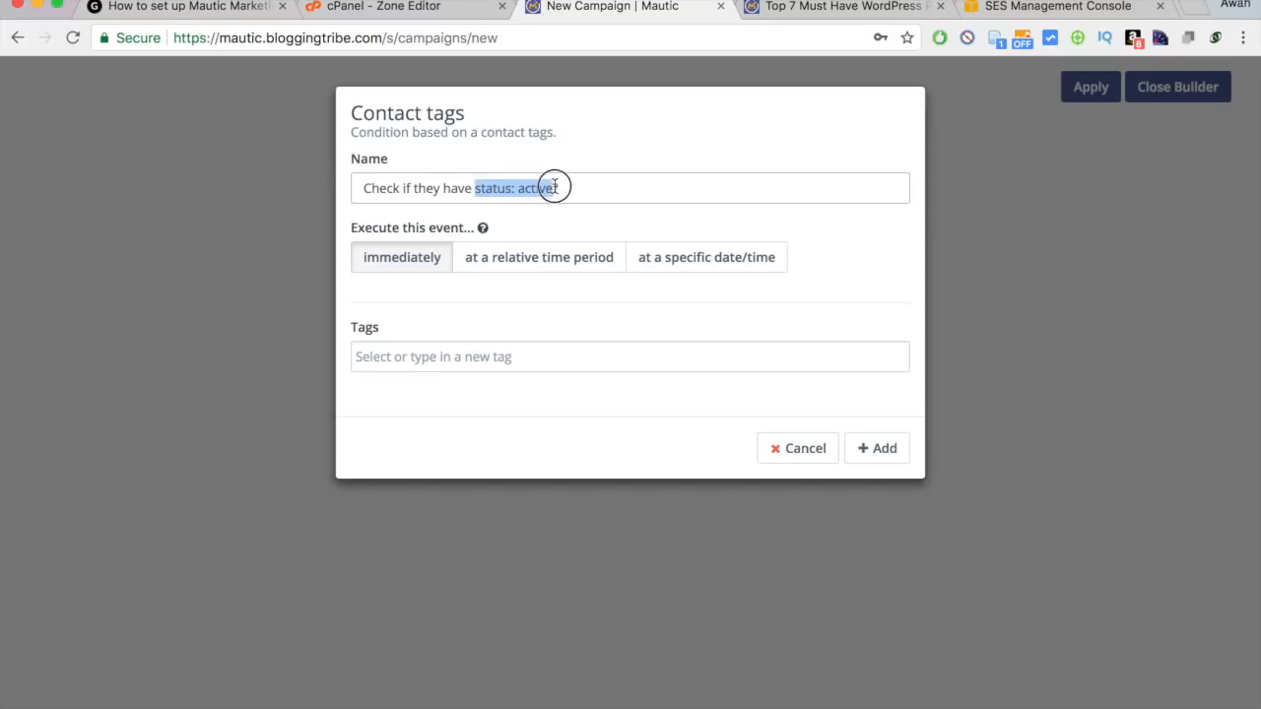
{"action": "left_click", "coordinate": [538, 194]}
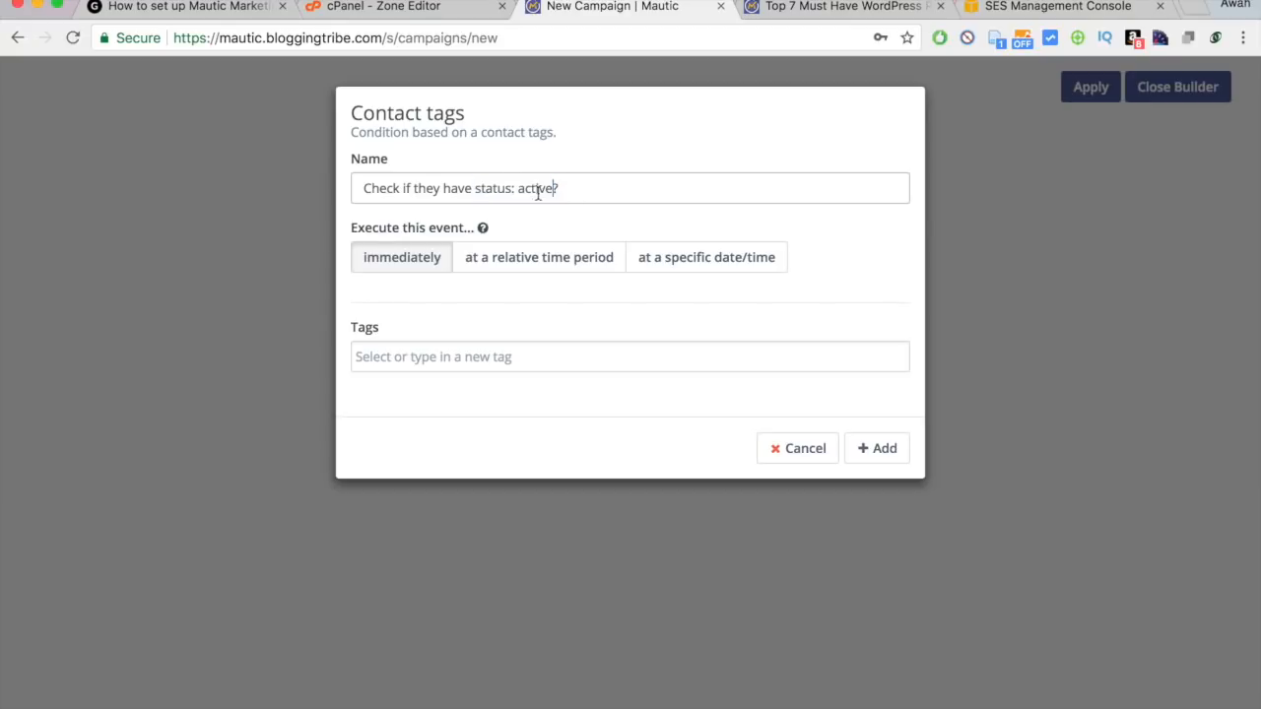
Make the condition check the Status: Active tag, save it, and shift it left.
{"action": "left_click", "coordinate": [437, 363]}
{"action": "left_click", "coordinate": [419, 495]}
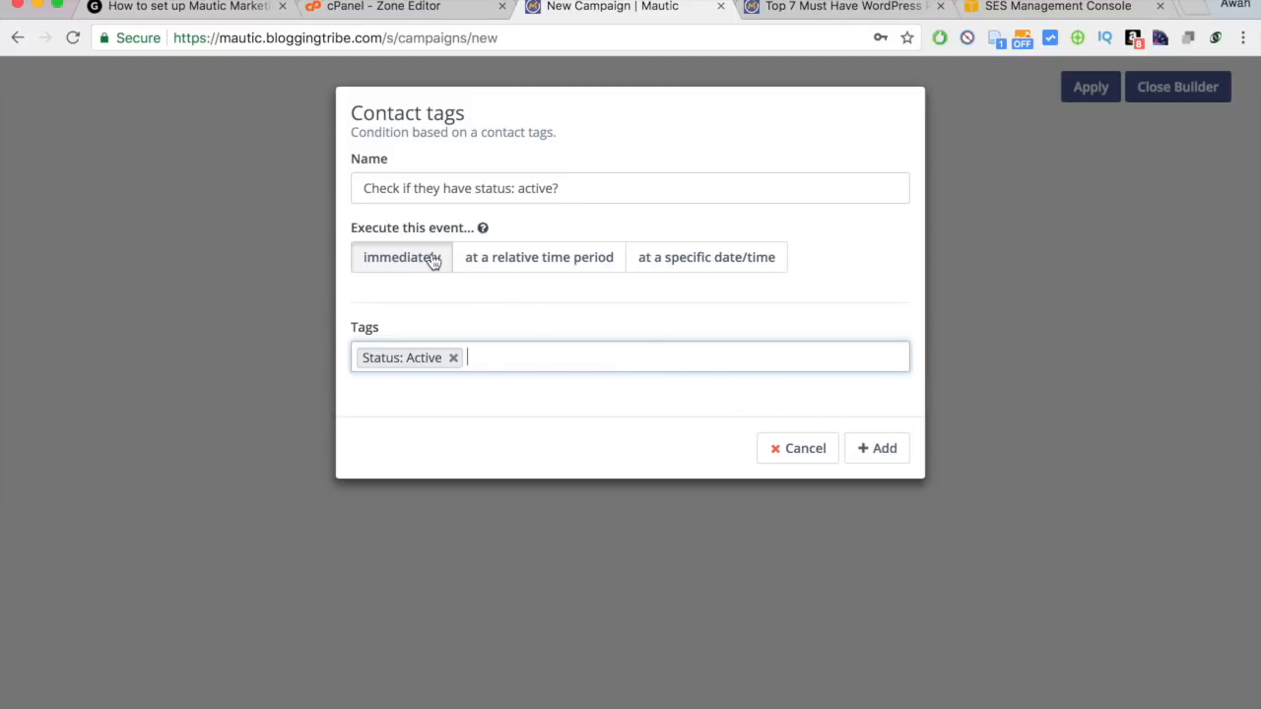
{"action": "left_click", "coordinate": [881, 449]}
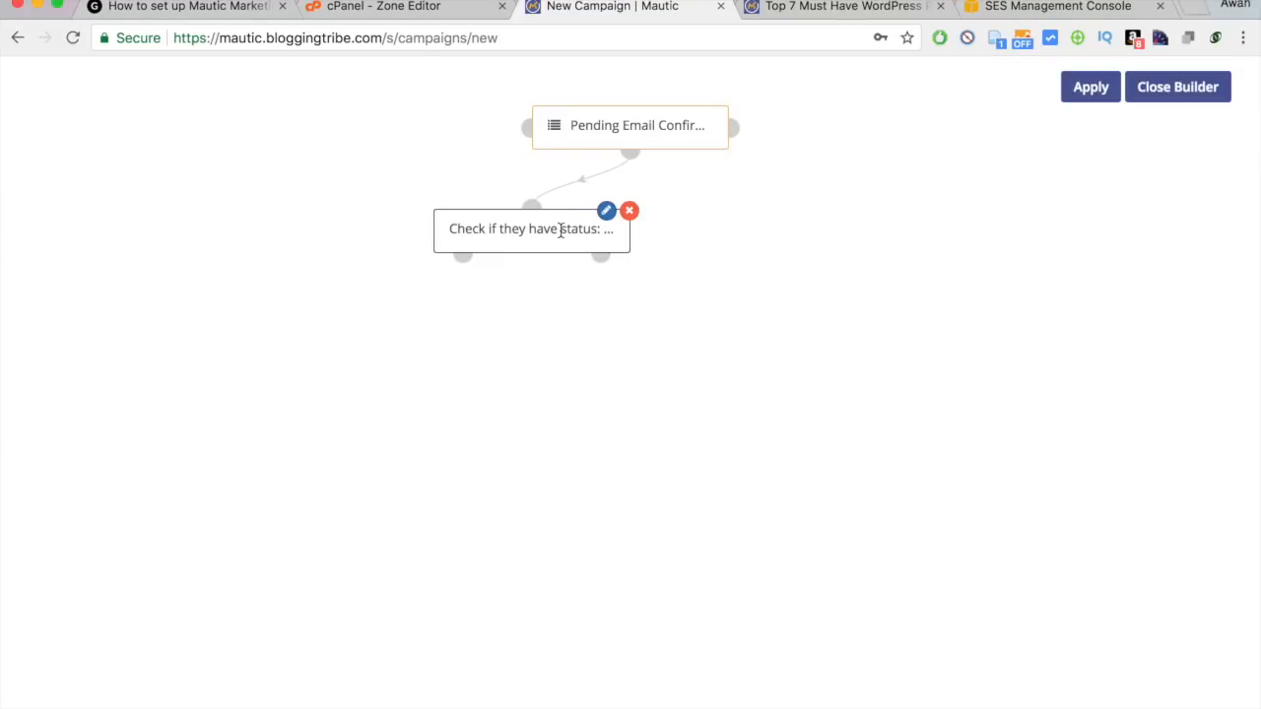
{"action": "left_click_drag", "start_coordinate": [560, 231], "coordinate": [411, 229]}
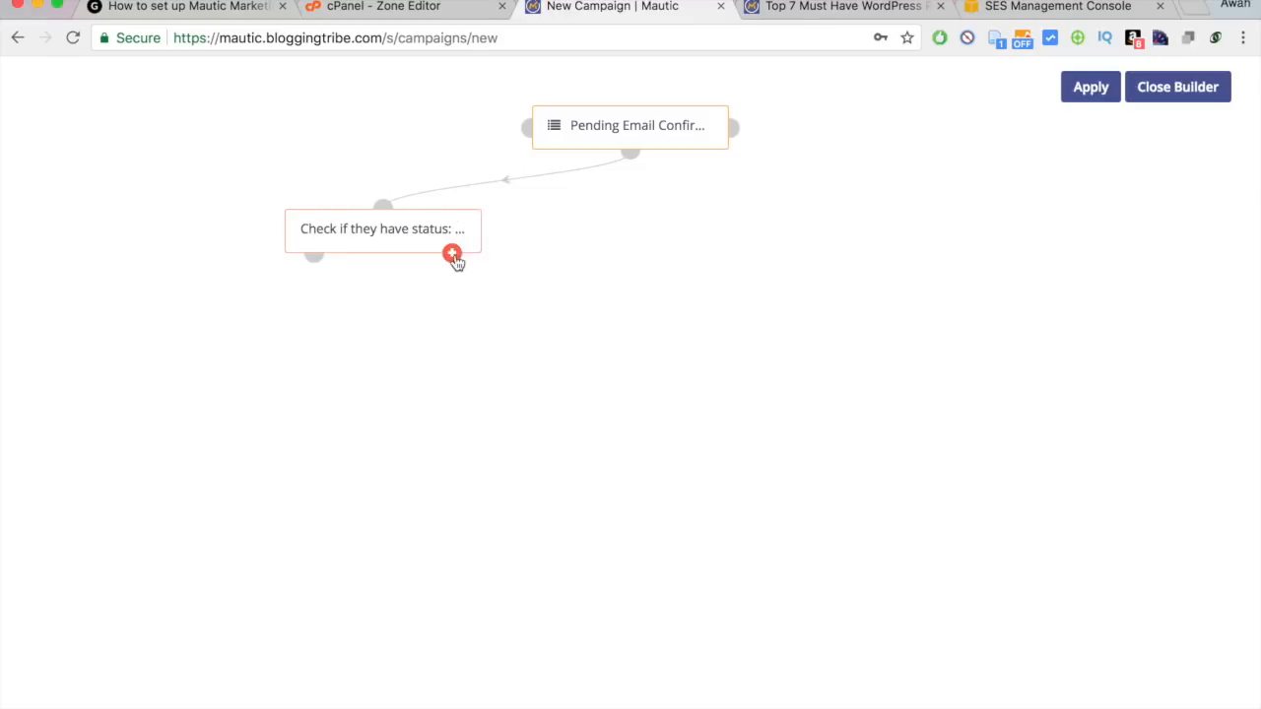
Move the condition back under the source and begin a Modify contact's tags action on its yes path.
{"action": "left_click_drag", "start_coordinate": [351, 225], "coordinate": [527, 230]}
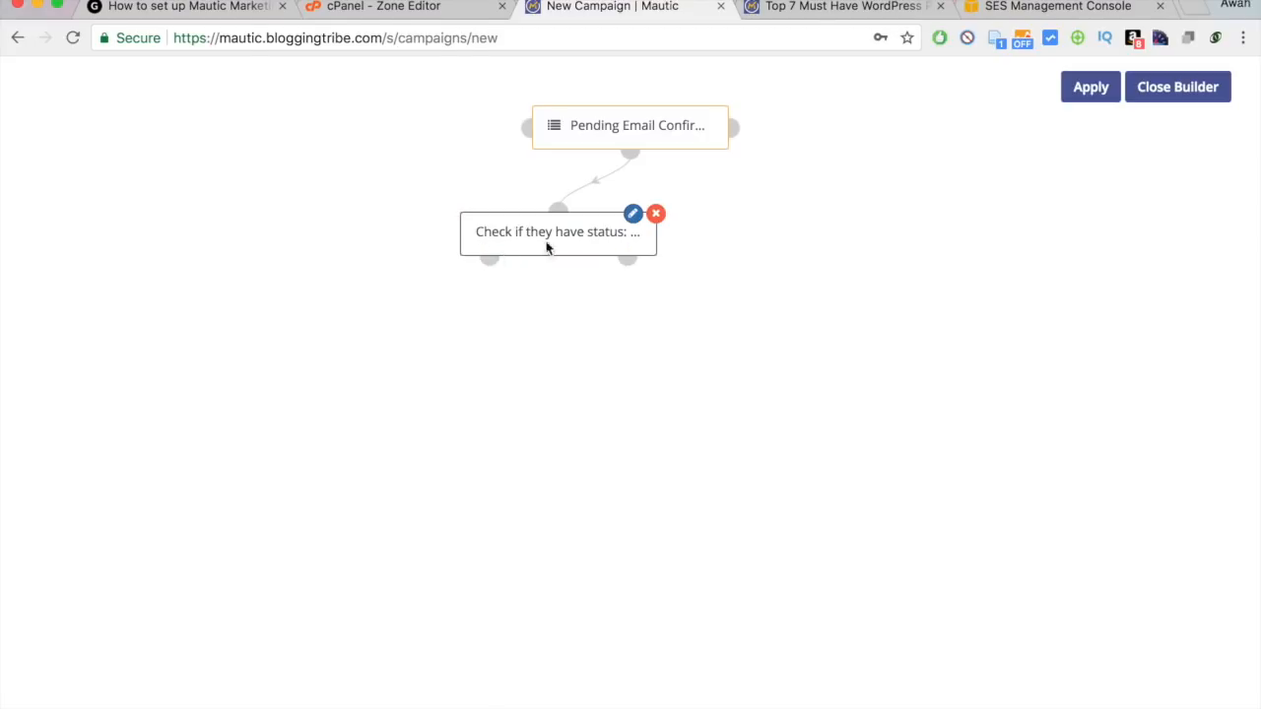
{"action": "left_click", "coordinate": [489, 257]}
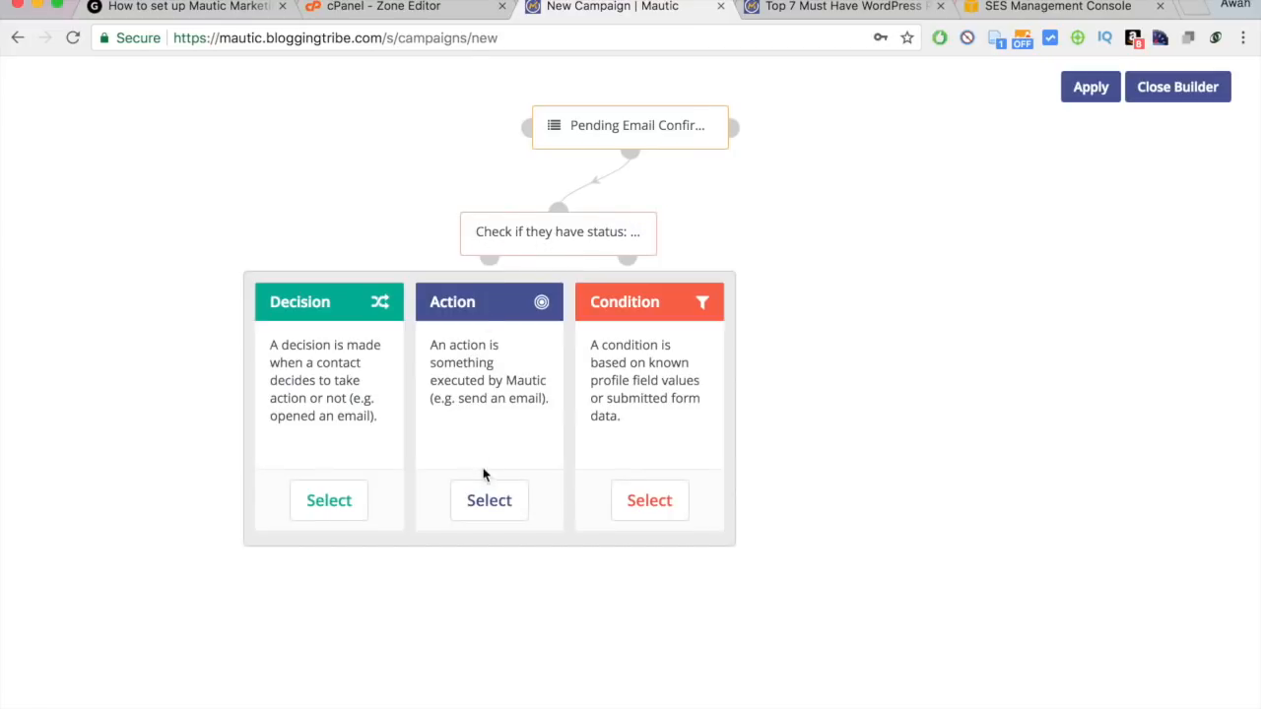
{"action": "left_click", "coordinate": [488, 500]}
{"action": "type", "text": "tag"}
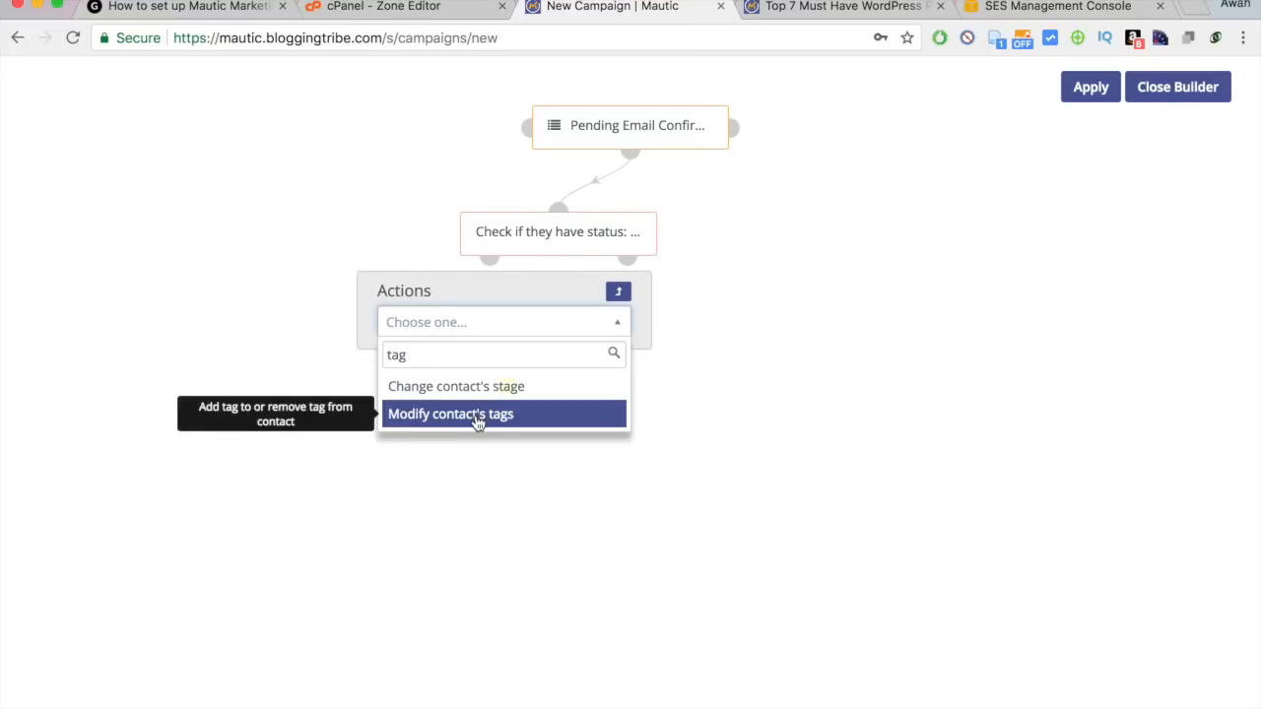
{"action": "left_click", "coordinate": [478, 415]}
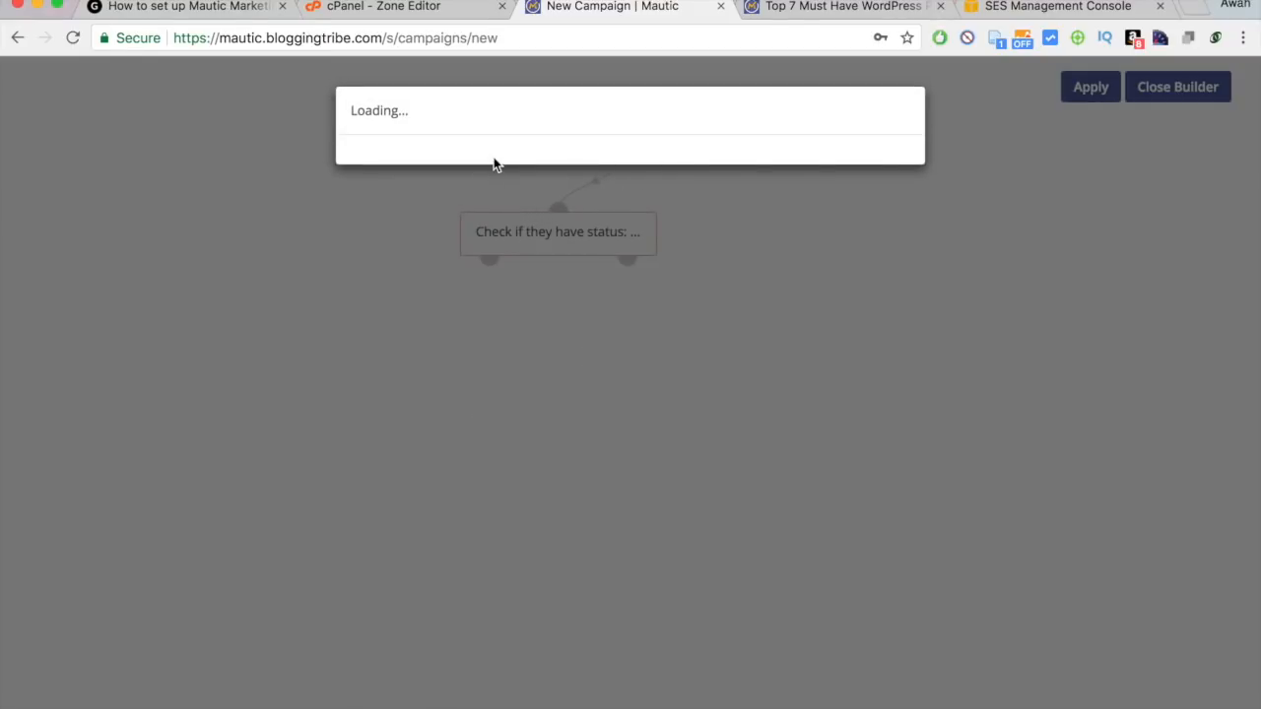
{"action": "left_click", "coordinate": [629, 121]}
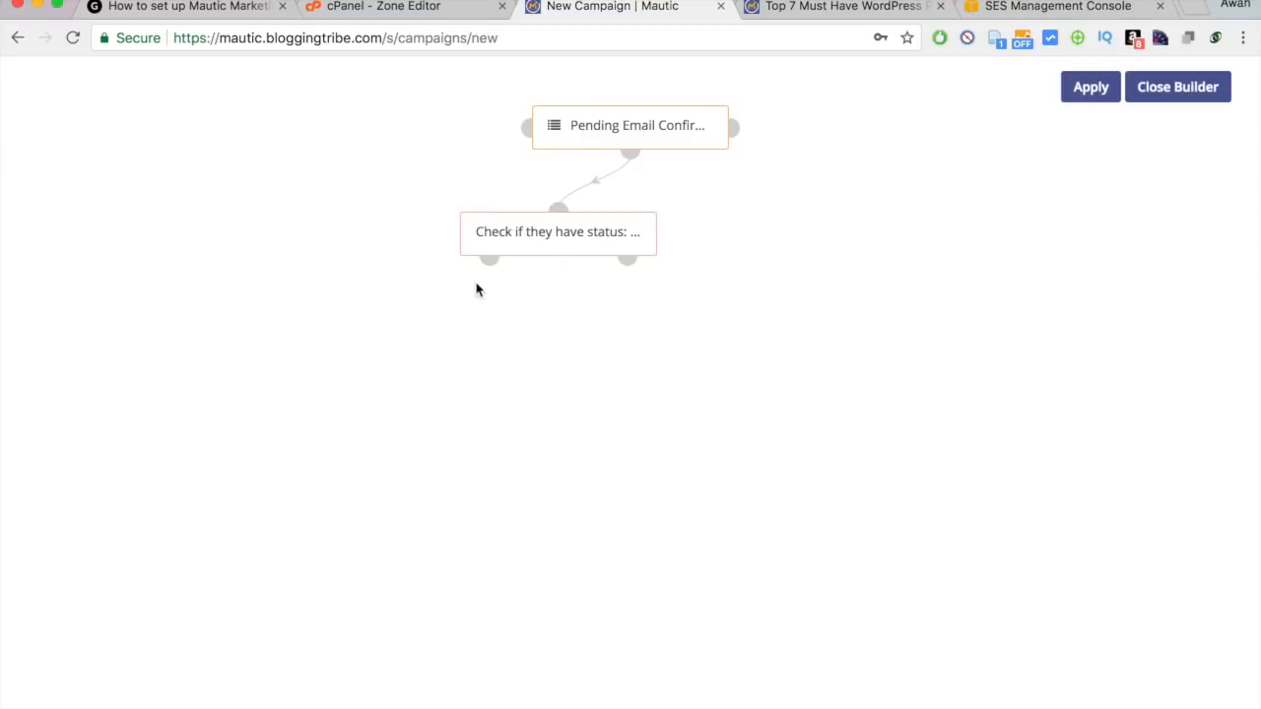
Add a Modify contact's tags action on the yes path named 'Remove "Pending"'.
{"action": "left_click", "coordinate": [490, 257]}
{"action": "left_click", "coordinate": [487, 498]}
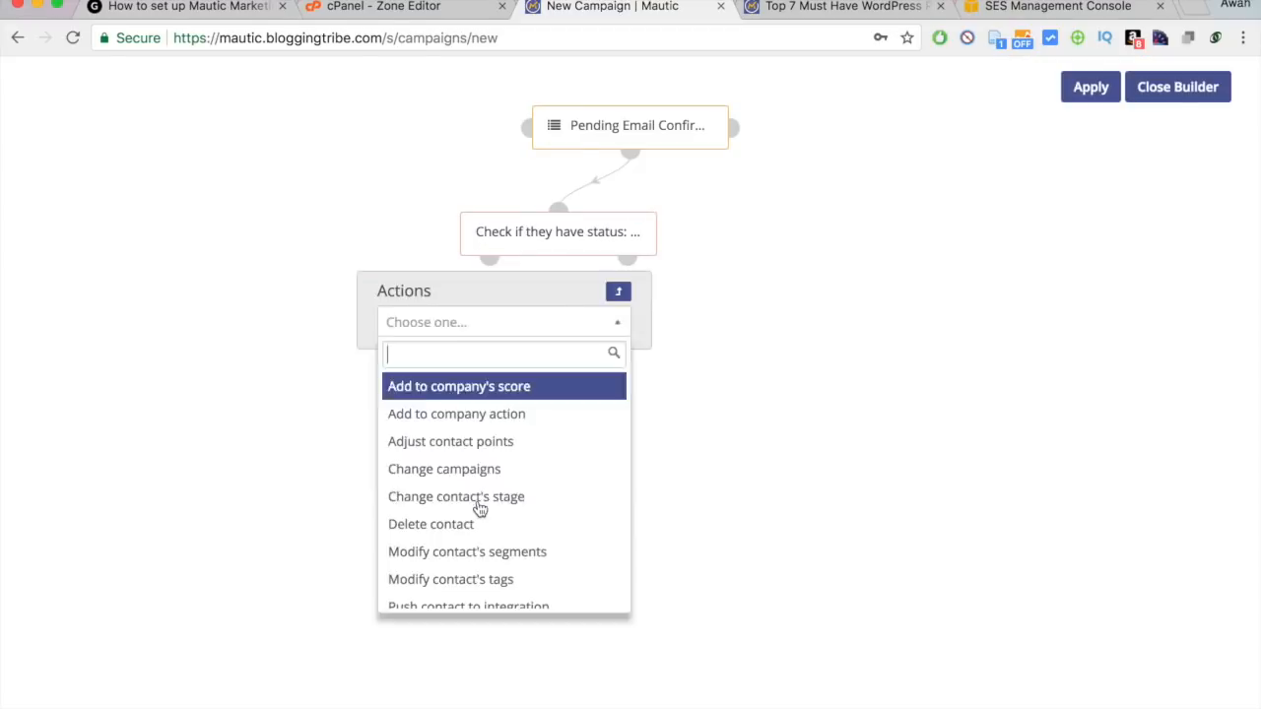
{"action": "type", "text": "tags"}
{"action": "left_click", "coordinate": [479, 386]}
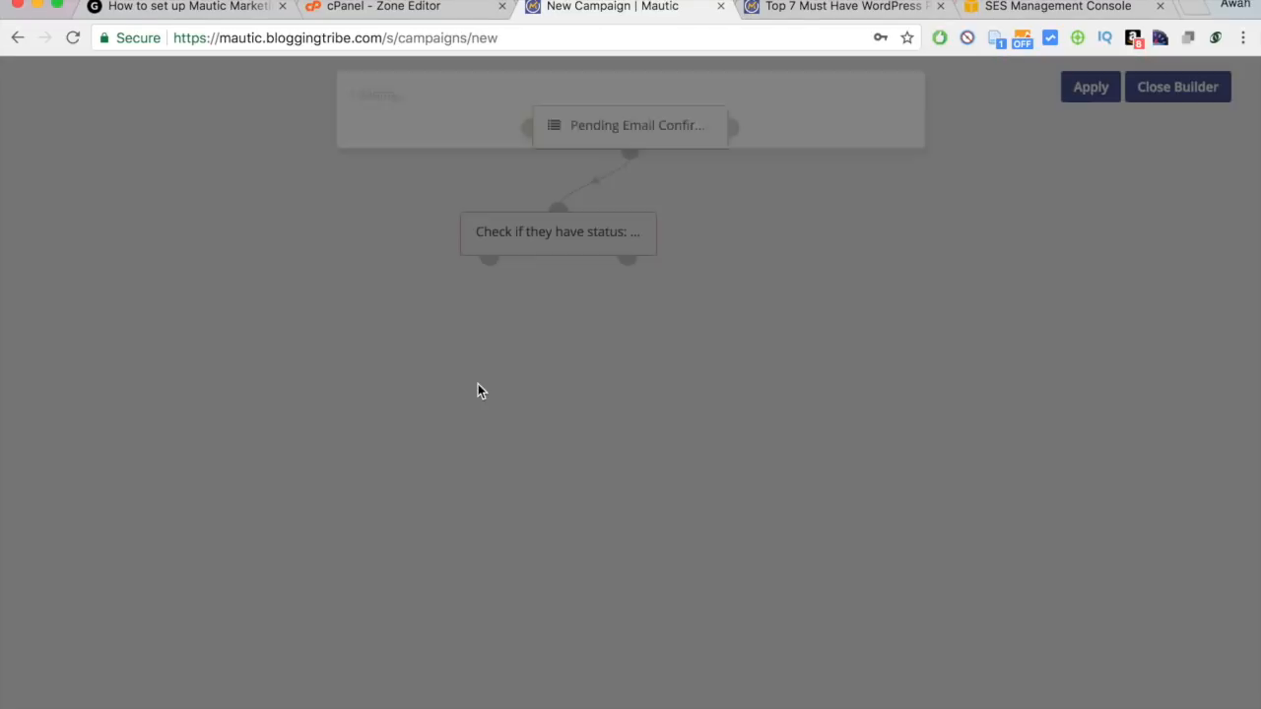
{"action": "left_click", "coordinate": [473, 191]}
{"action": "type", "text": "Remove"}
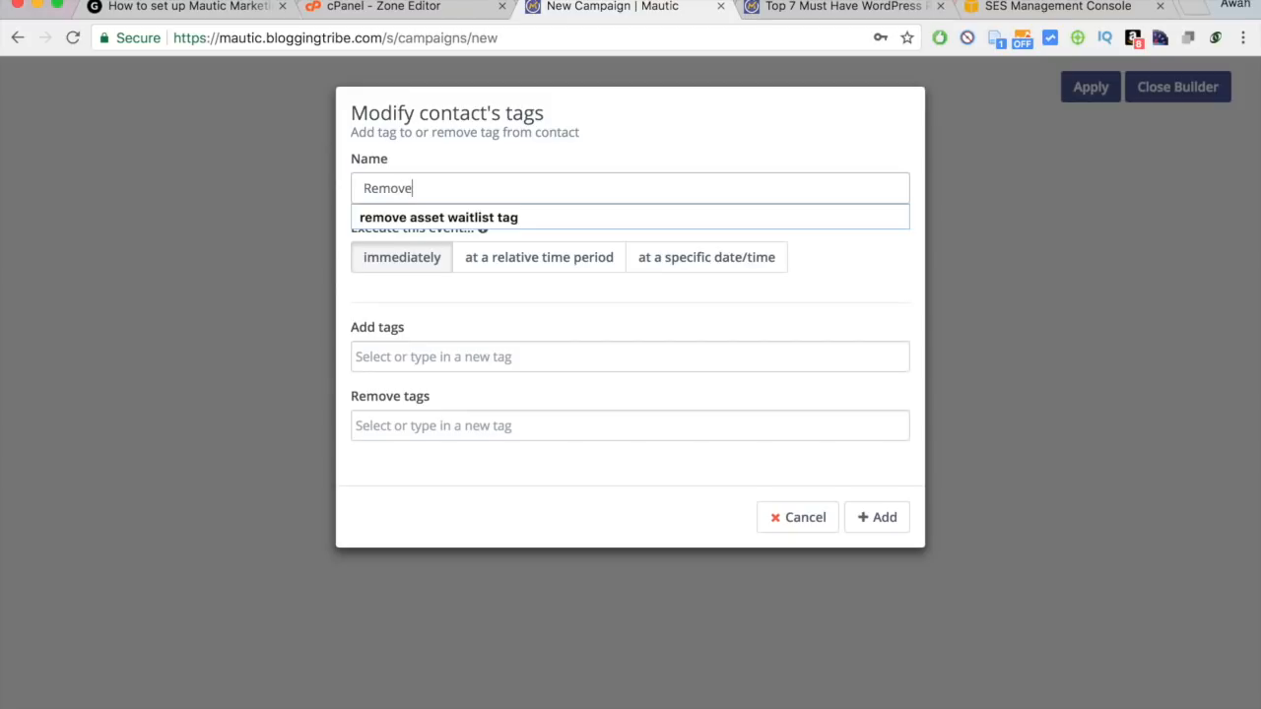
{"action": "type", "text": " sdf"}
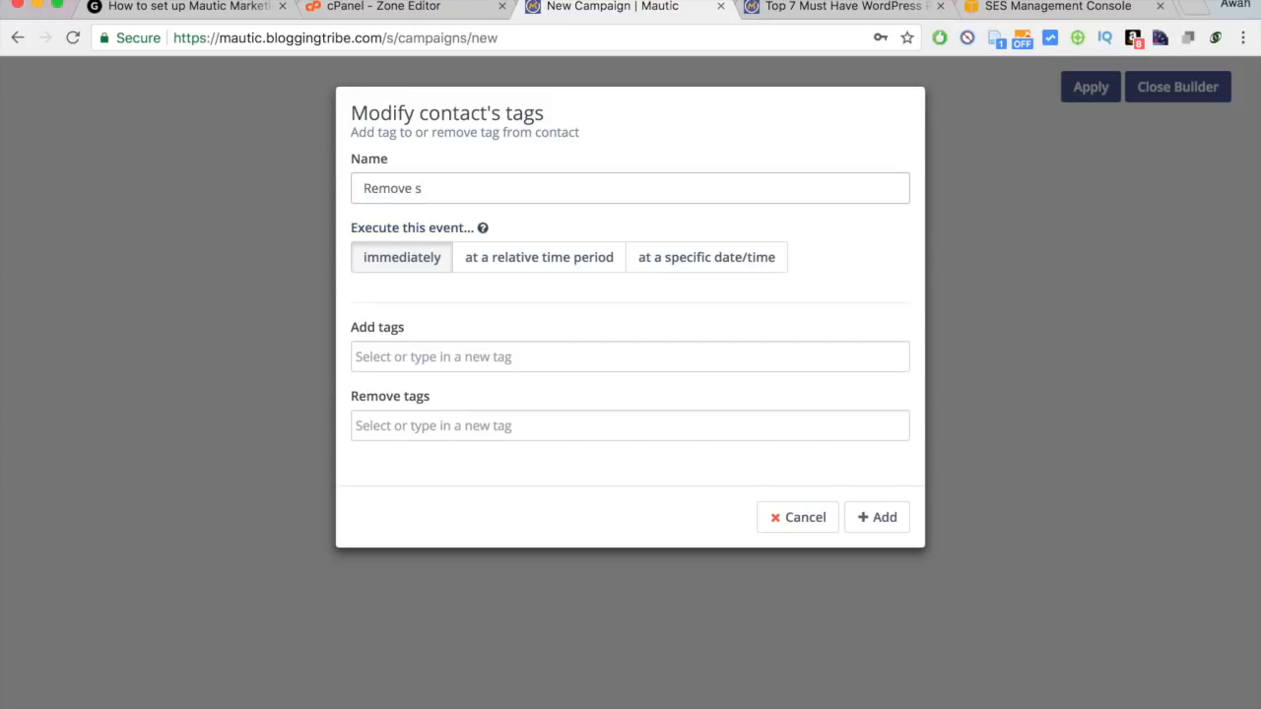
{"action": "key", "text": "BackSpace"}
{"action": "type", "text": "aasd"}
{"action": "key", "text": "BackSpace"}
{"action": "key", "text": "BackSpace"}
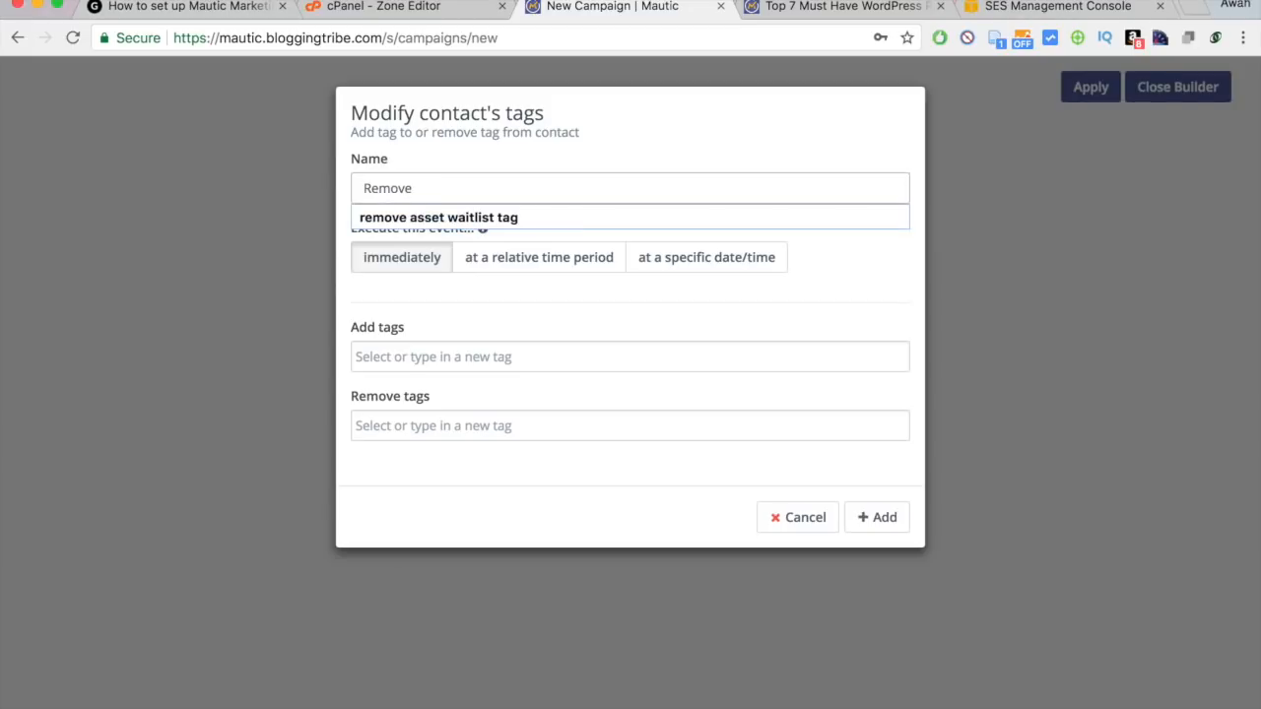
{"action": "type", "text": "Pendi"}
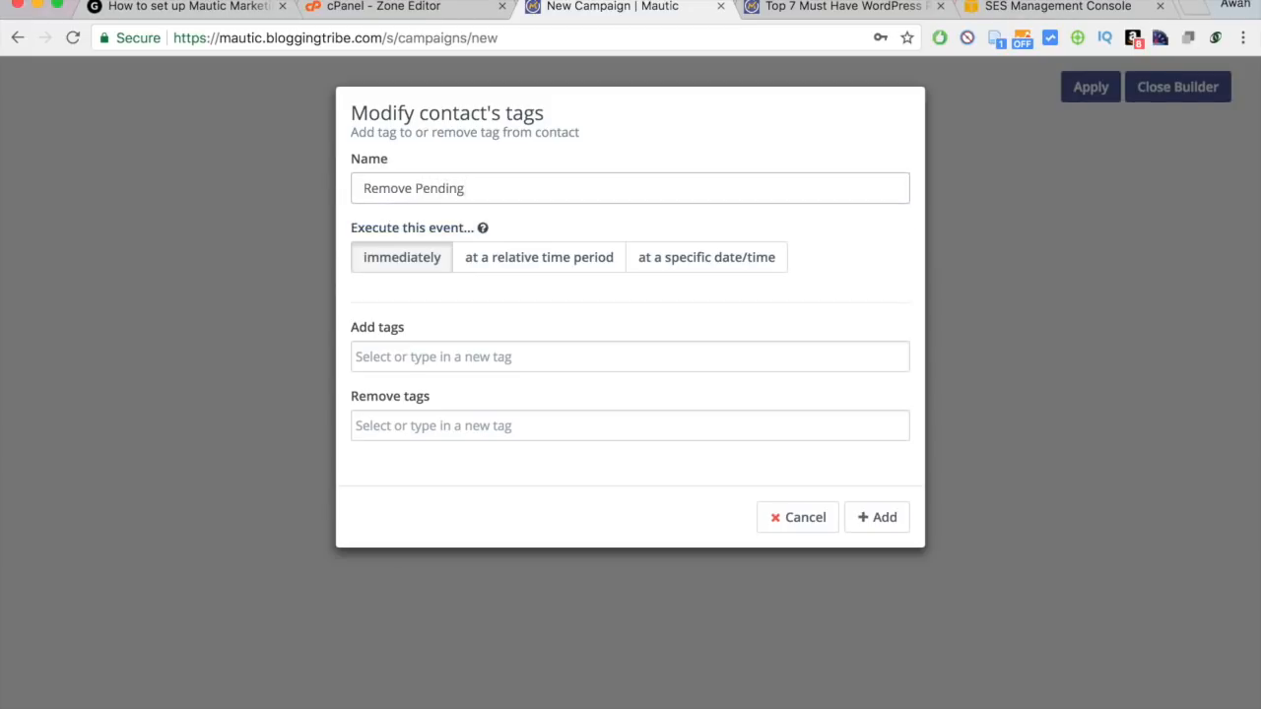
{"action": "type", "text": "ng"}
{"action": "left_click", "coordinate": [415, 187]}
{"action": "type", "text": "\""}
{"action": "left_click", "coordinate": [473, 187]}
{"action": "type", "text": "\""}
Set it to remove the Pending Email Confirmation tag, save it, and move it left.
{"action": "left_click", "coordinate": [452, 358]}
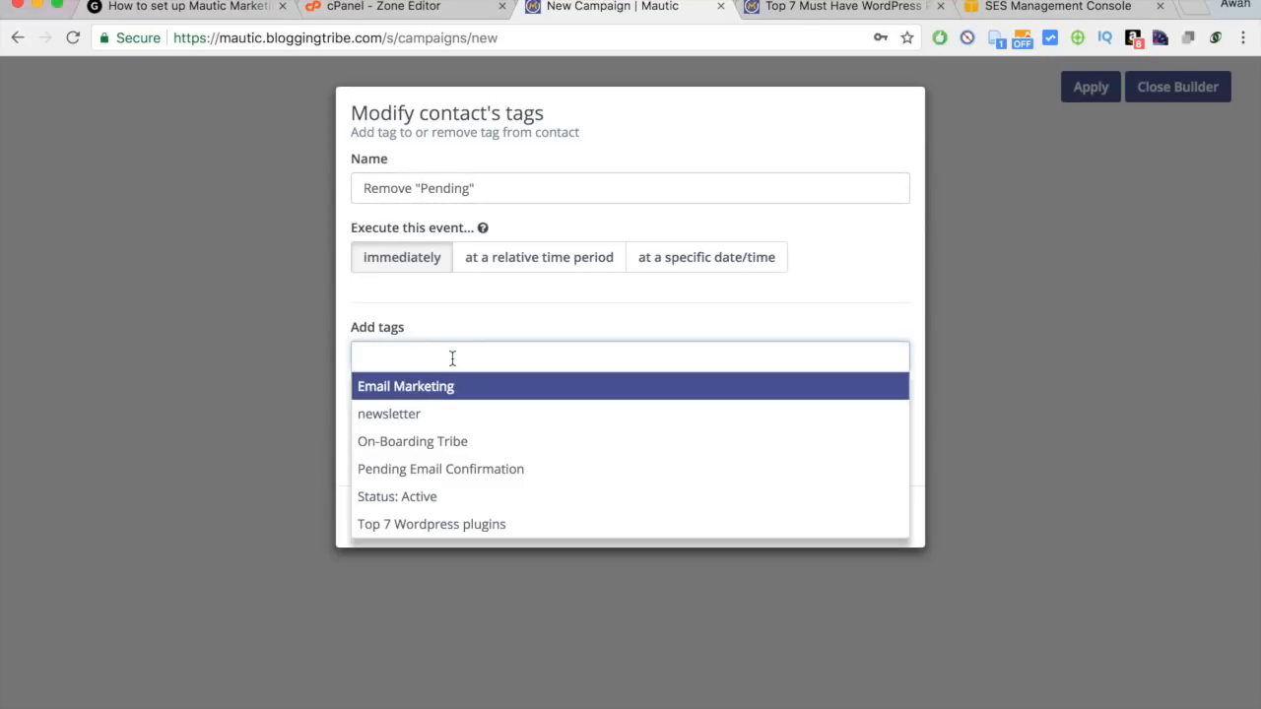
{"action": "left_click", "coordinate": [464, 324]}
{"action": "left_click", "coordinate": [429, 422]}
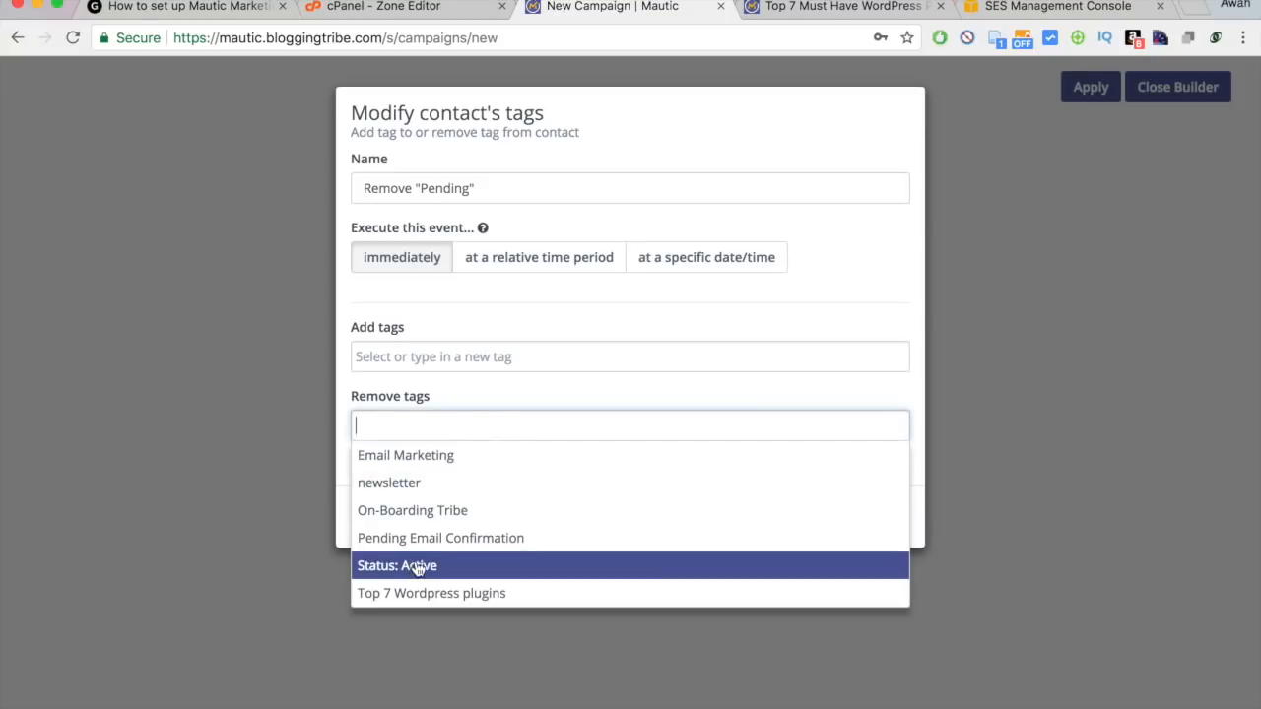
{"action": "left_click", "coordinate": [445, 541]}
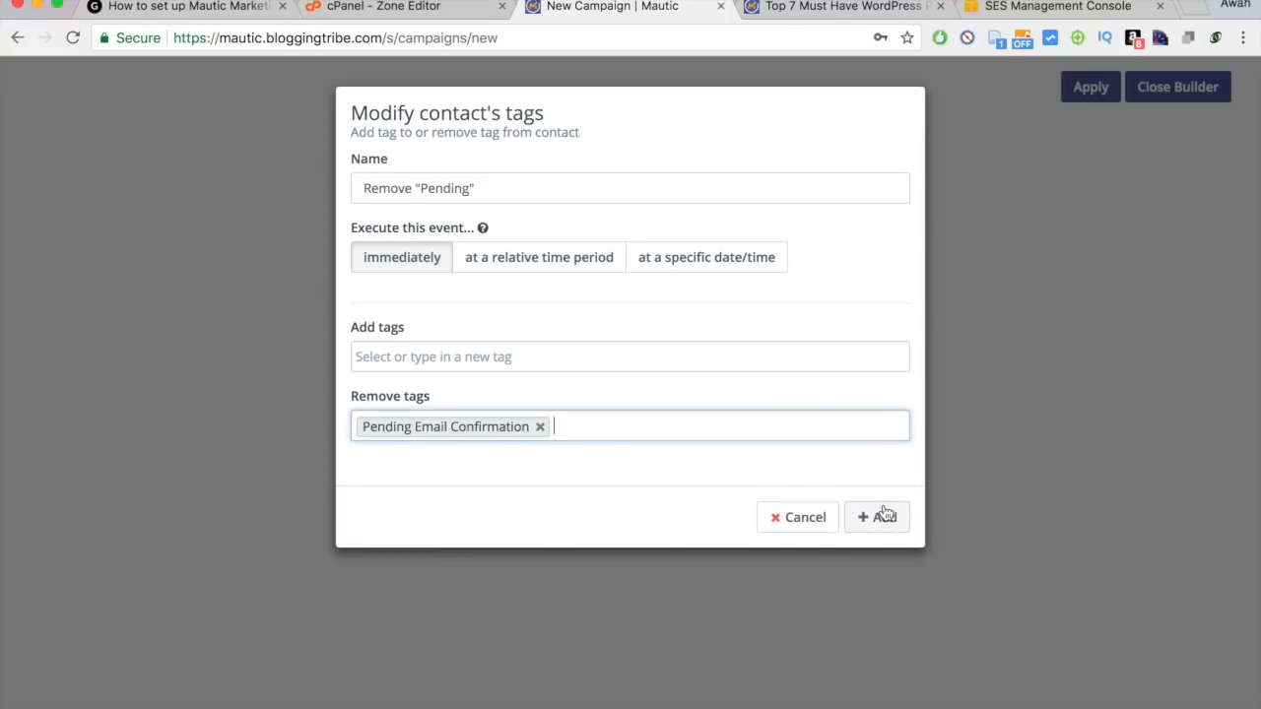
{"action": "left_click_drag", "start_coordinate": [671, 123], "coordinate": [672, 155]}
{"action": "left_click", "coordinate": [672, 154]}
{"action": "left_click", "coordinate": [902, 518]}
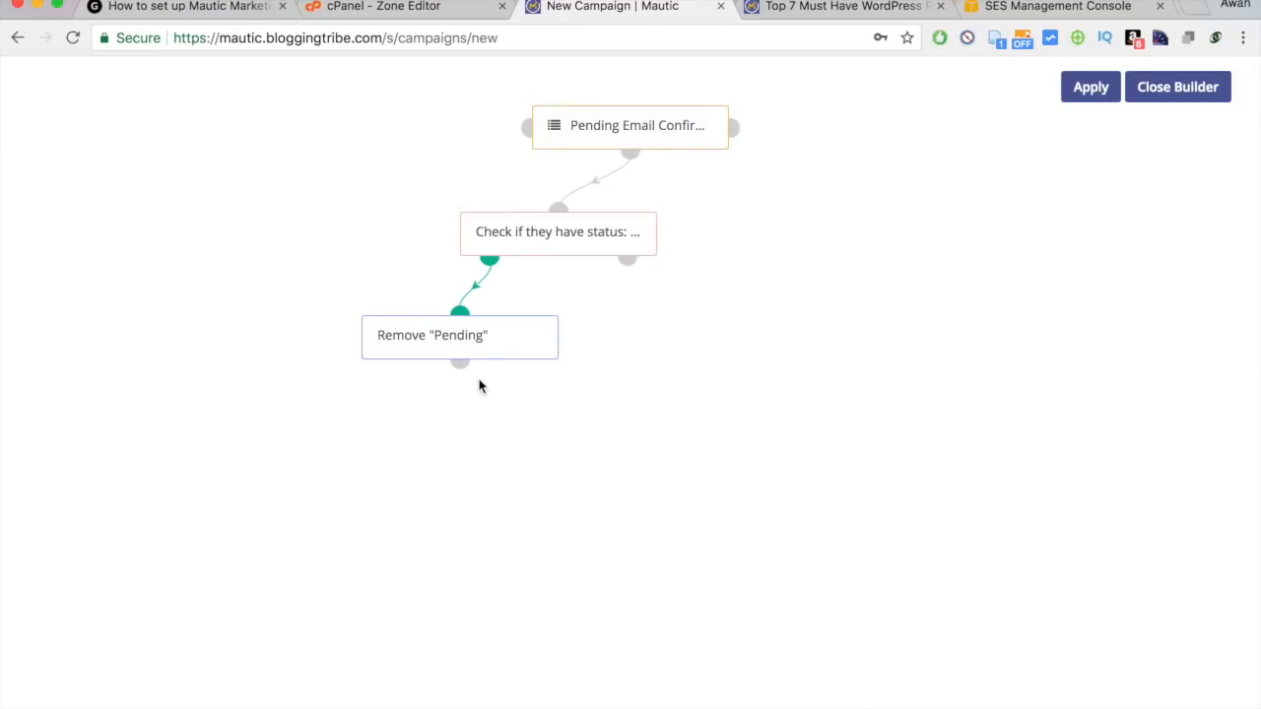
{"action": "left_click_drag", "start_coordinate": [459, 345], "coordinate": [218, 335]}
Add a Modify contact's tags action after the status check, named 'Tag: Waiting Asset'.
{"action": "left_click", "coordinate": [491, 259]}
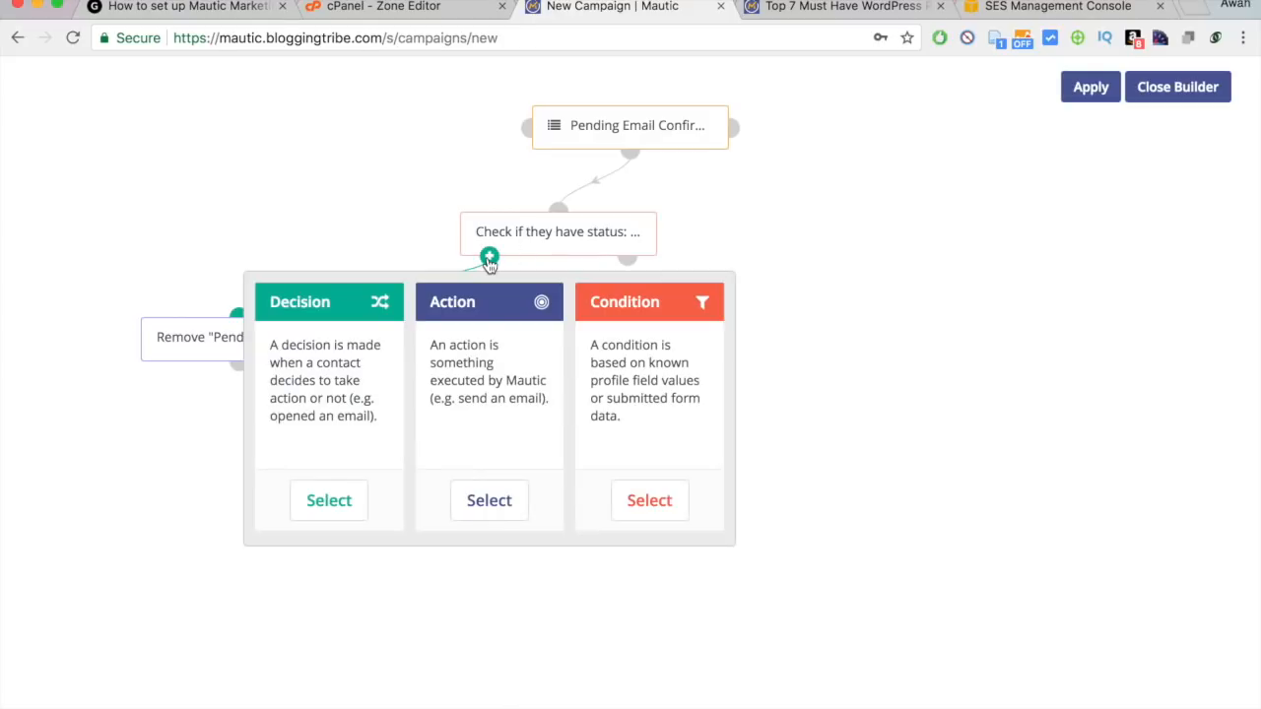
{"action": "left_click", "coordinate": [488, 502]}
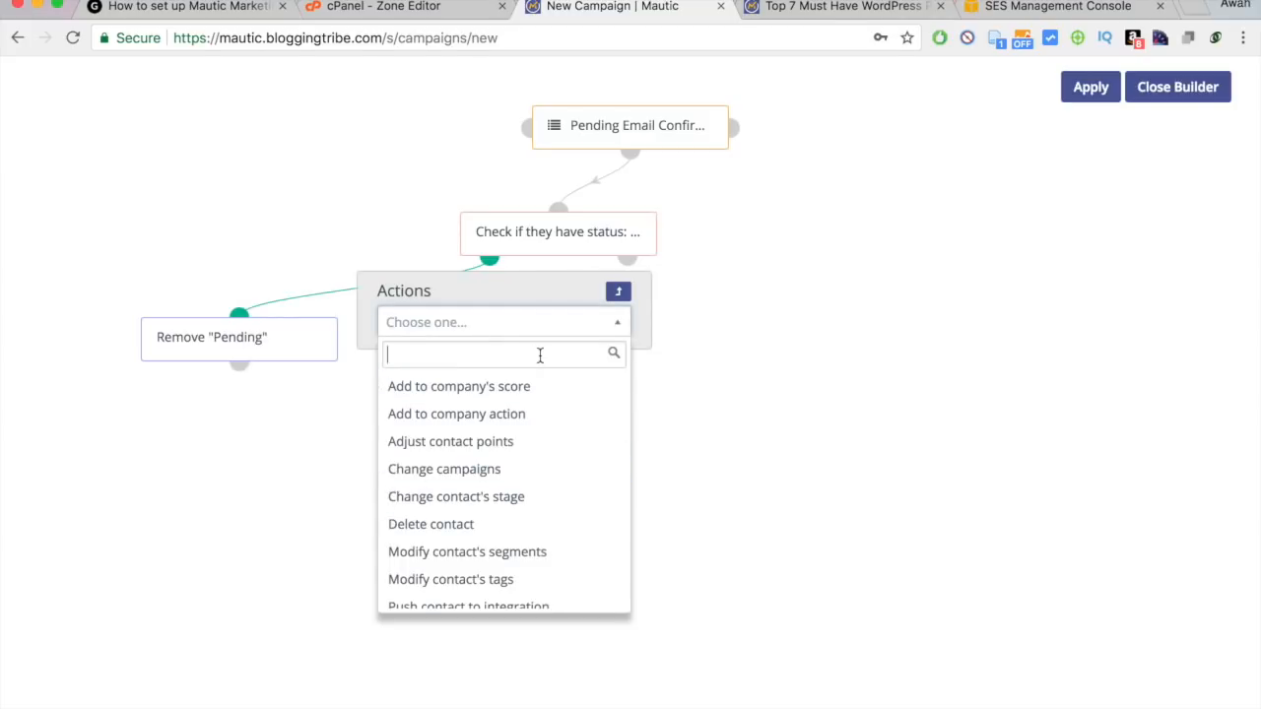
{"action": "type", "text": "tag"}
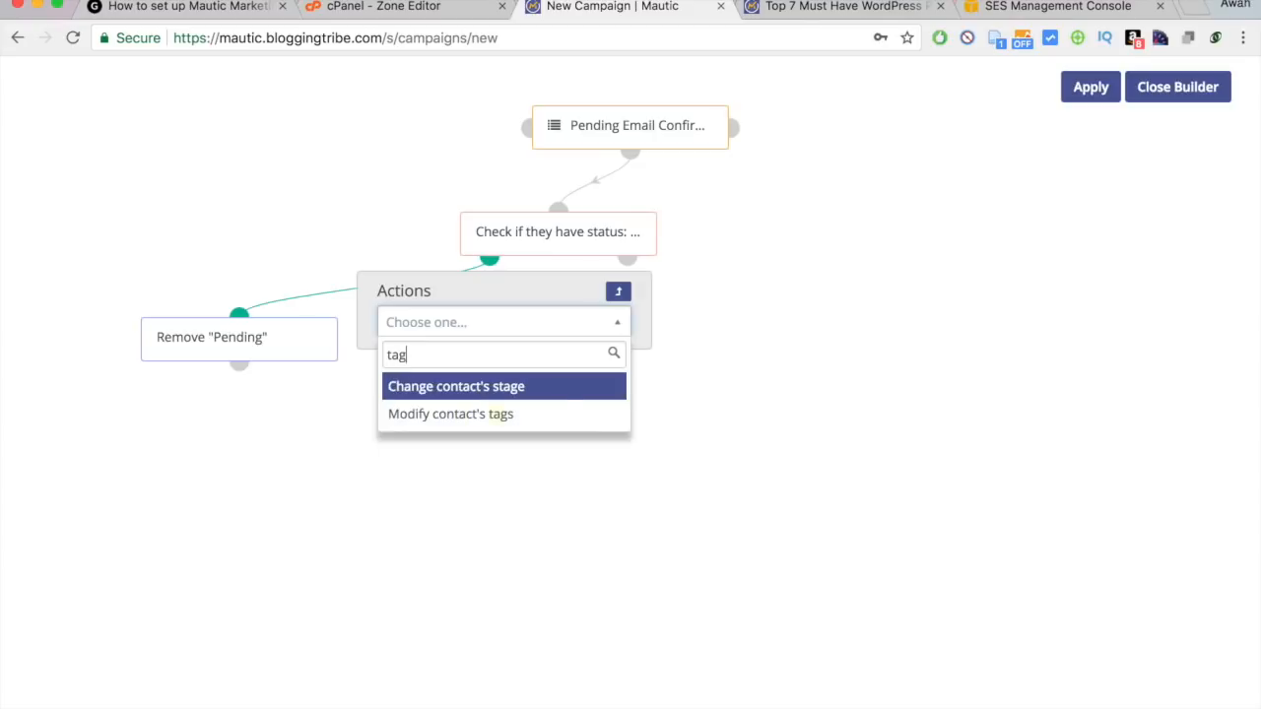
{"action": "left_click", "coordinate": [488, 415]}
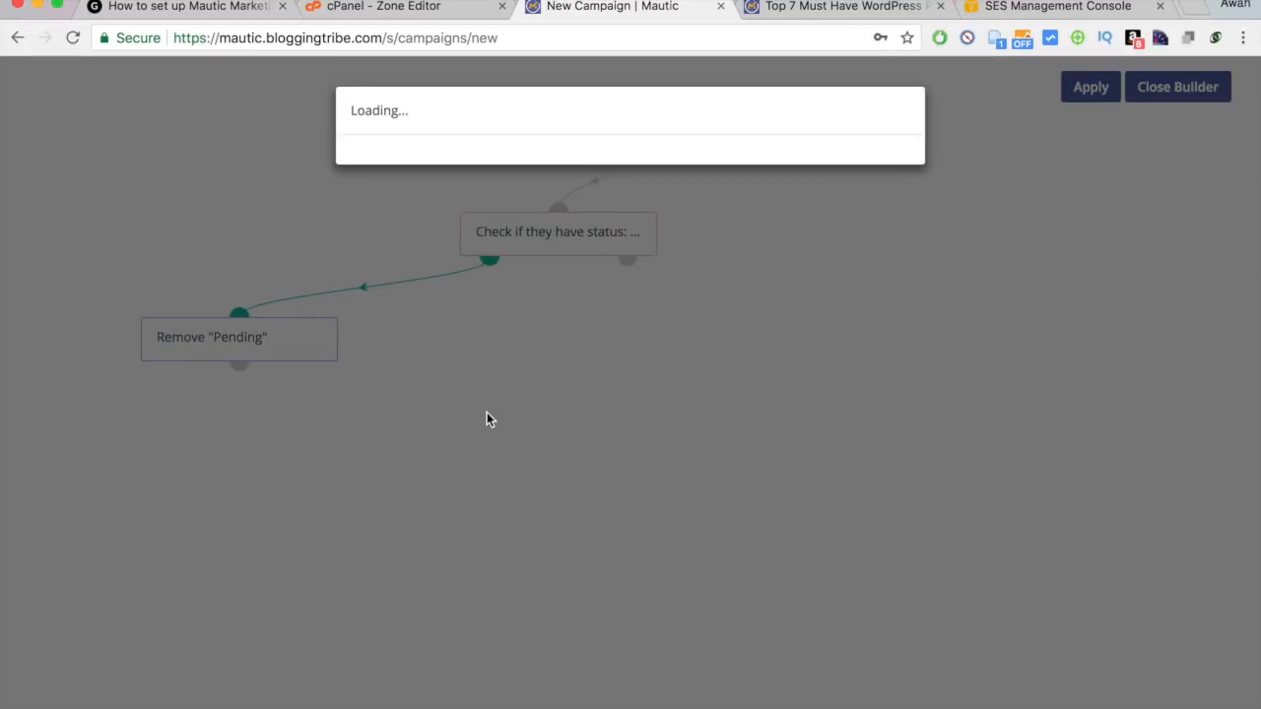
{"action": "left_click", "coordinate": [480, 199]}
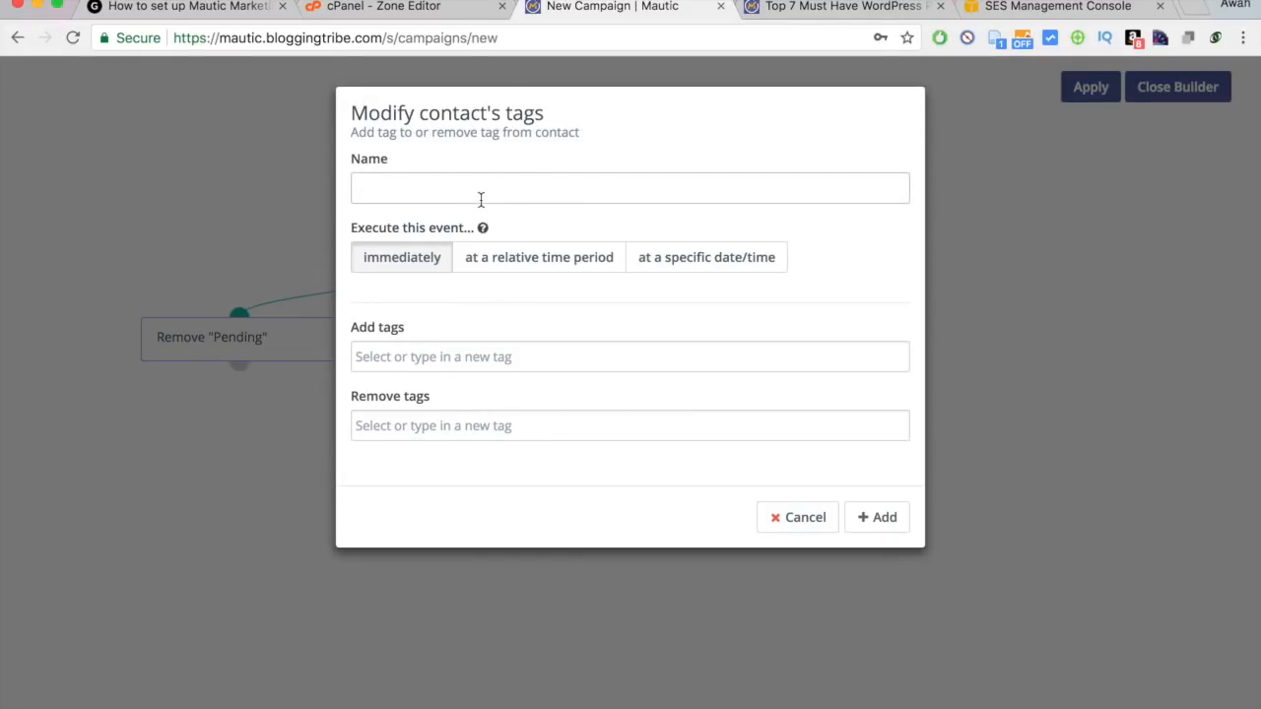
{"action": "type", "text": "dsf"}
{"action": "key", "text": "BackSpace"}
{"action": "key", "text": "BackSpace"}
{"action": "key", "text": "BackSpace"}
{"action": "type", "text": "Add"}
{"action": "key", "text": "super+a"}
{"action": "type", "text": "Tag: Waiti"}
{"action": "left_click_drag", "start_coordinate": [397, 192], "coordinate": [495, 188]}
{"action": "left_click", "coordinate": [496, 188]}
Add the new Waiting Asset Delivery tag, save the action, and place it below Remove "Pending".
{"action": "left_click", "coordinate": [412, 359]}
{"action": "type", "text": "Waiting"}
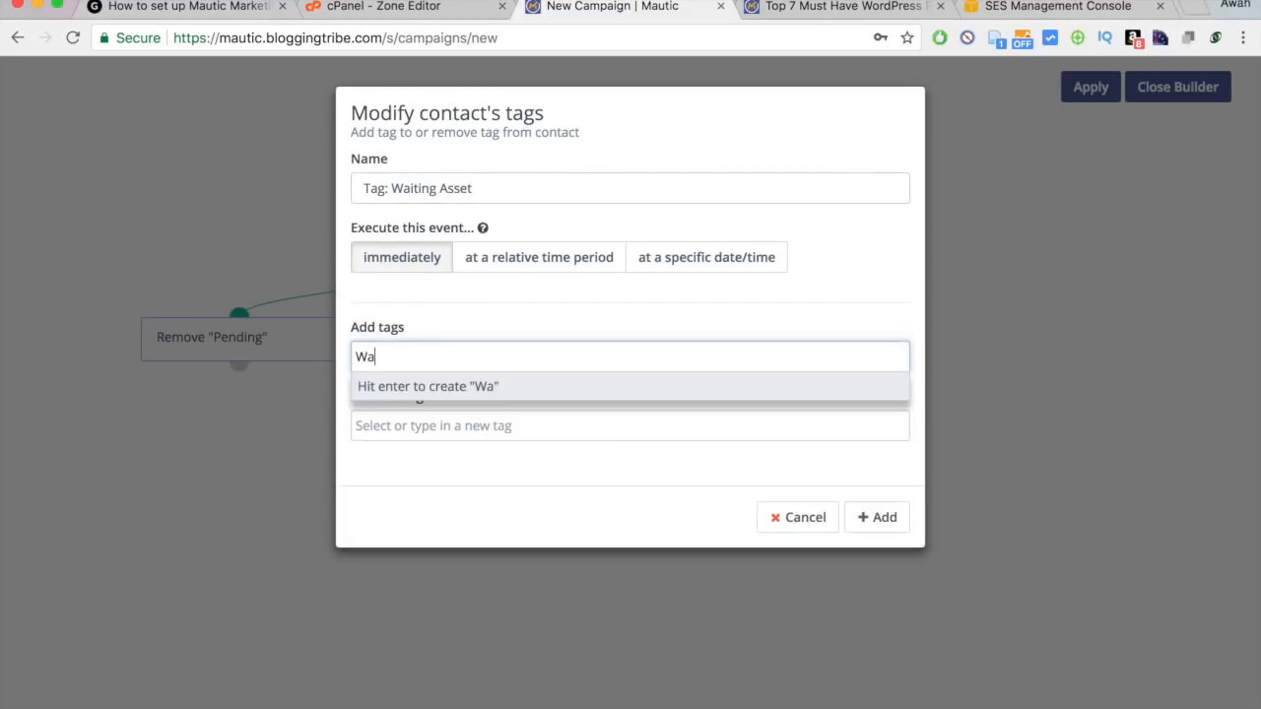
{"action": "type", "text": " Asset Delivery"}
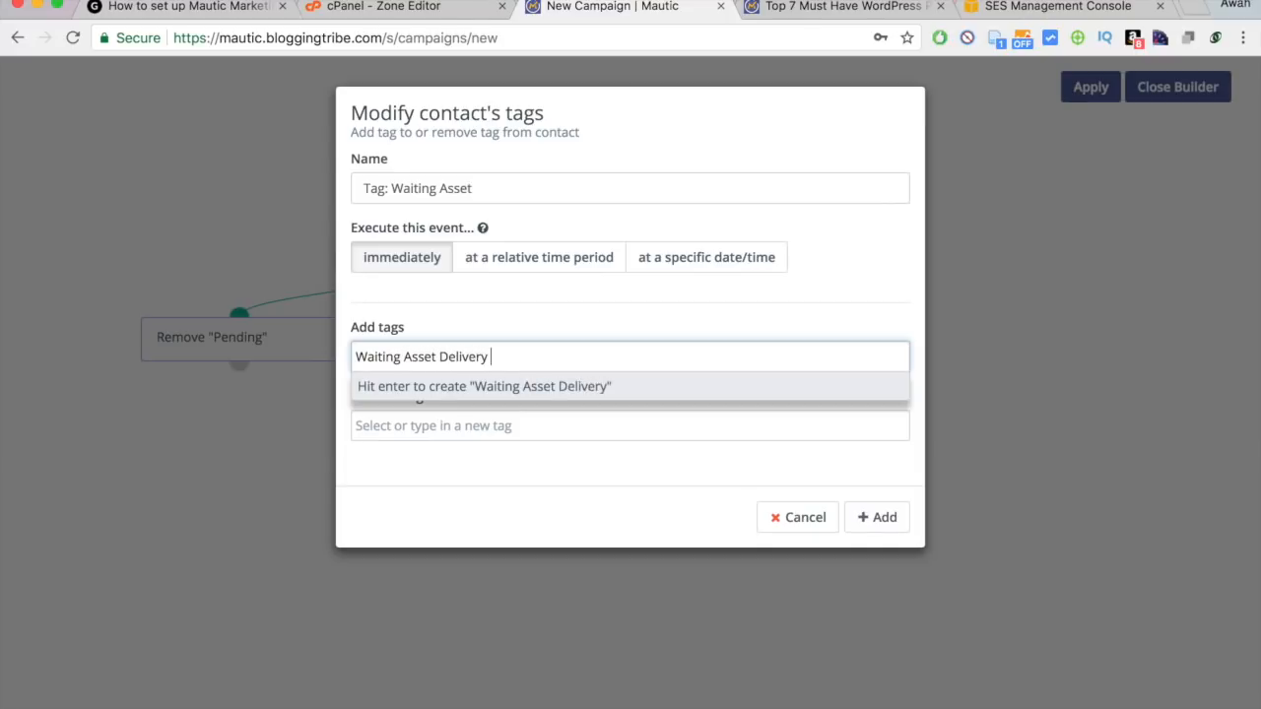
{"action": "key", "text": "Return"}
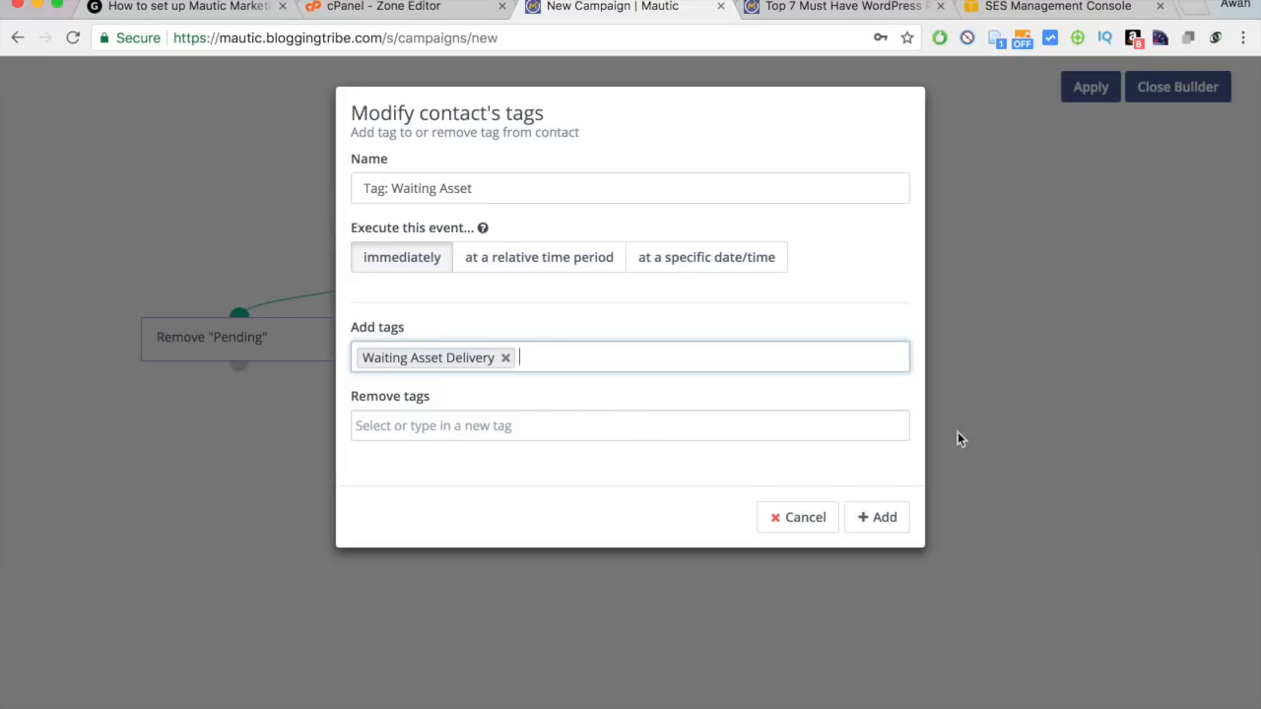
{"action": "left_click", "coordinate": [896, 520]}
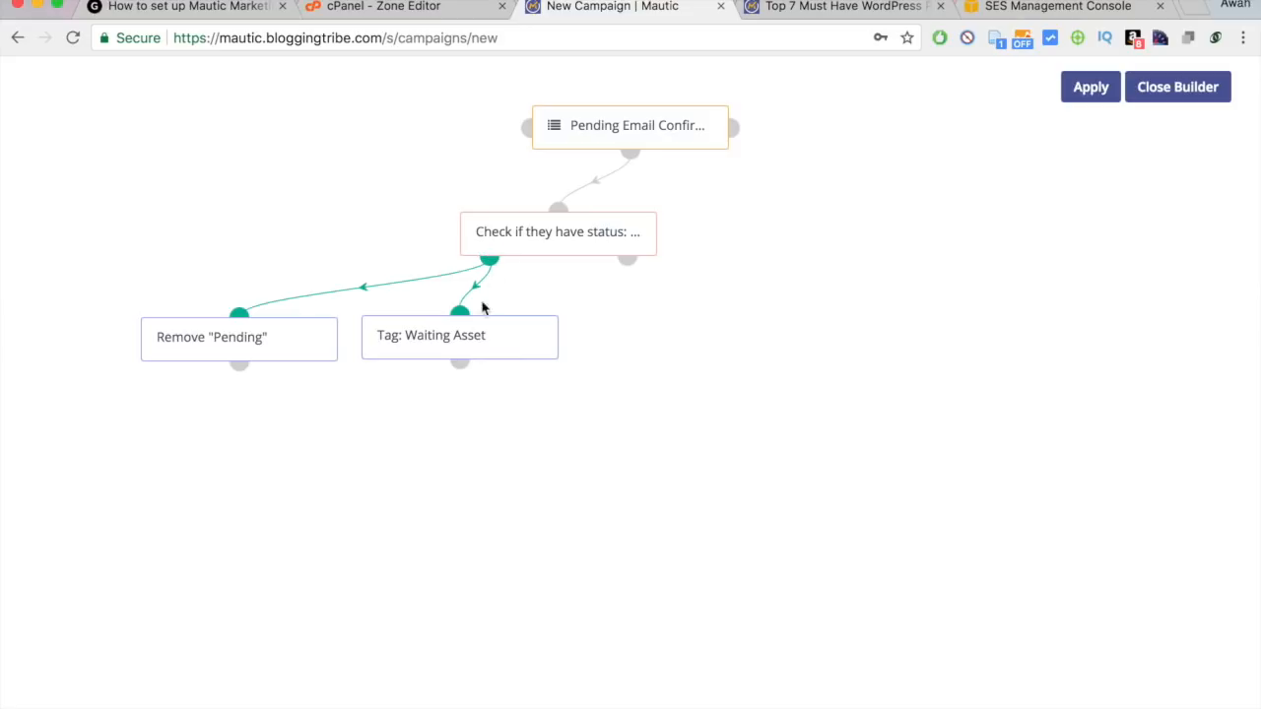
{"action": "left_click_drag", "start_coordinate": [452, 353], "coordinate": [292, 417]}
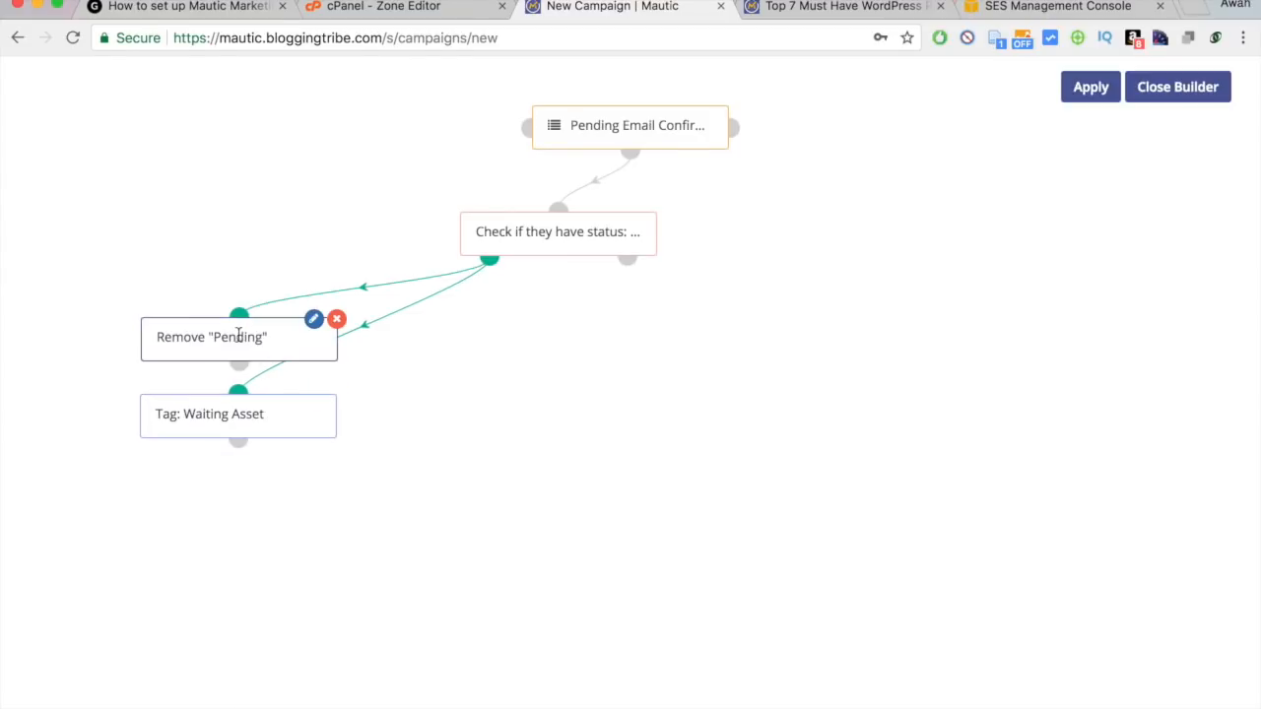
{"action": "mouse_move", "coordinate": [210, 435]}
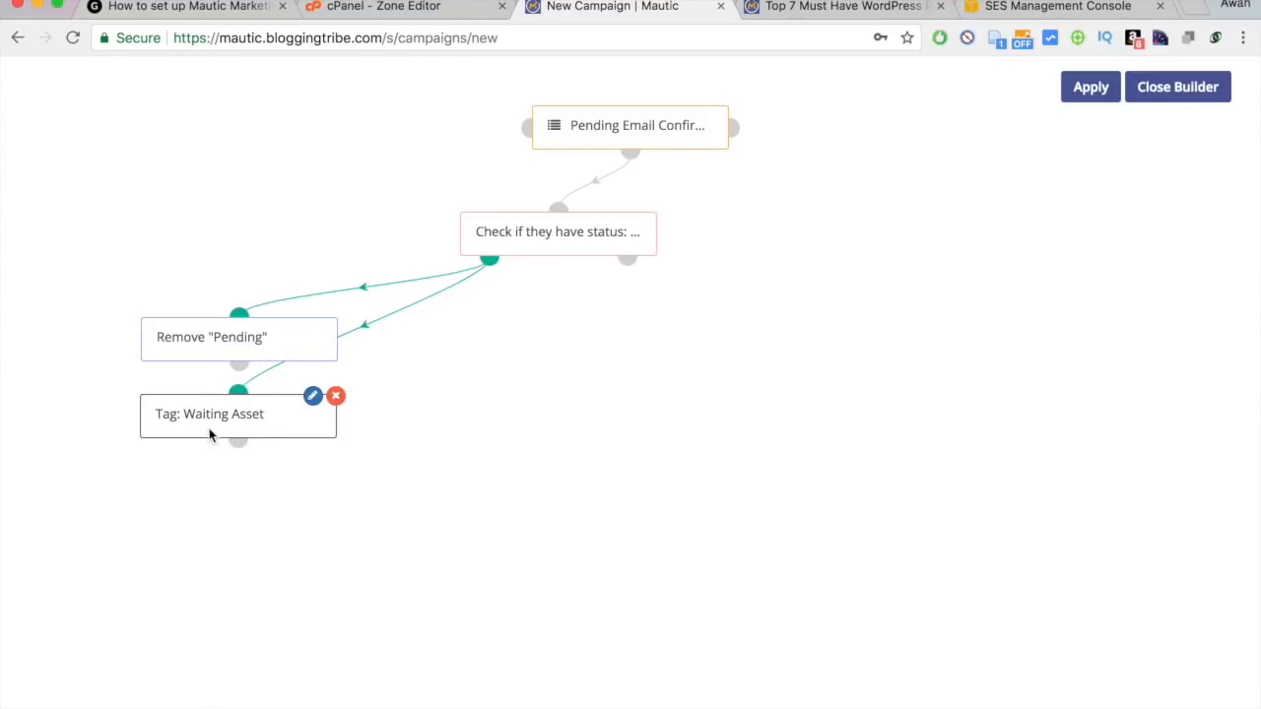
{"action": "left_click", "coordinate": [489, 260]}
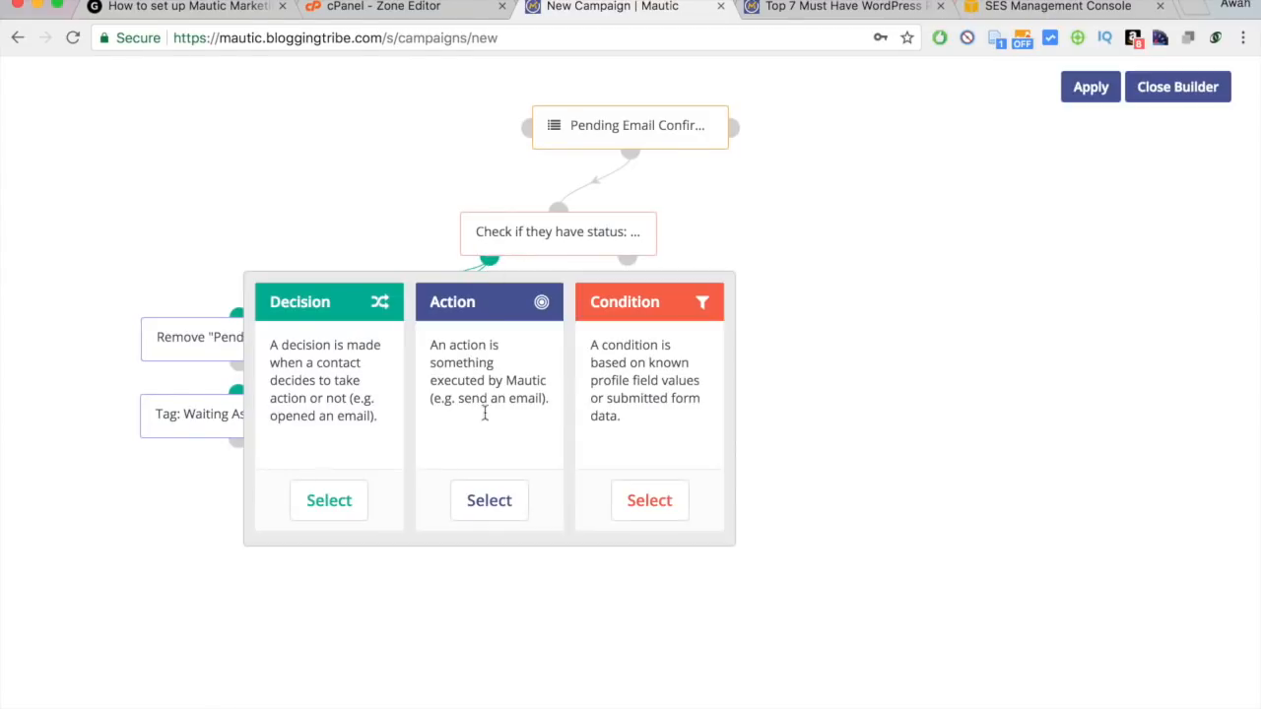
Add a Change campaigns action removing contacts from This campaign, placed below the tag step.
{"action": "left_click", "coordinate": [487, 502]}
{"action": "type", "text": "remove"}
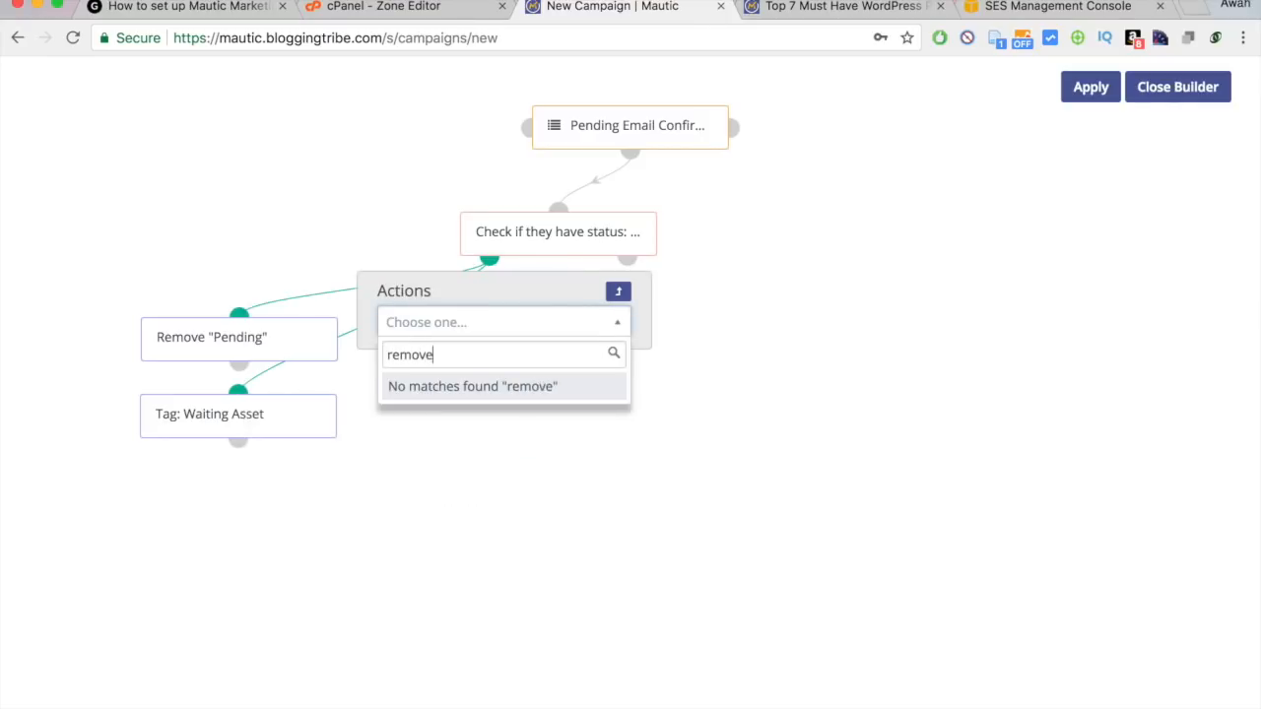
{"action": "key", "text": "BackSpace"}
{"action": "key", "text": "BackSpace"}
{"action": "key", "text": "BackSpace"}
{"action": "key", "text": "BackSpace"}
{"action": "key", "text": "BackSpace"}
{"action": "key", "text": "BackSpace"}
{"action": "type", "text": "camp"}
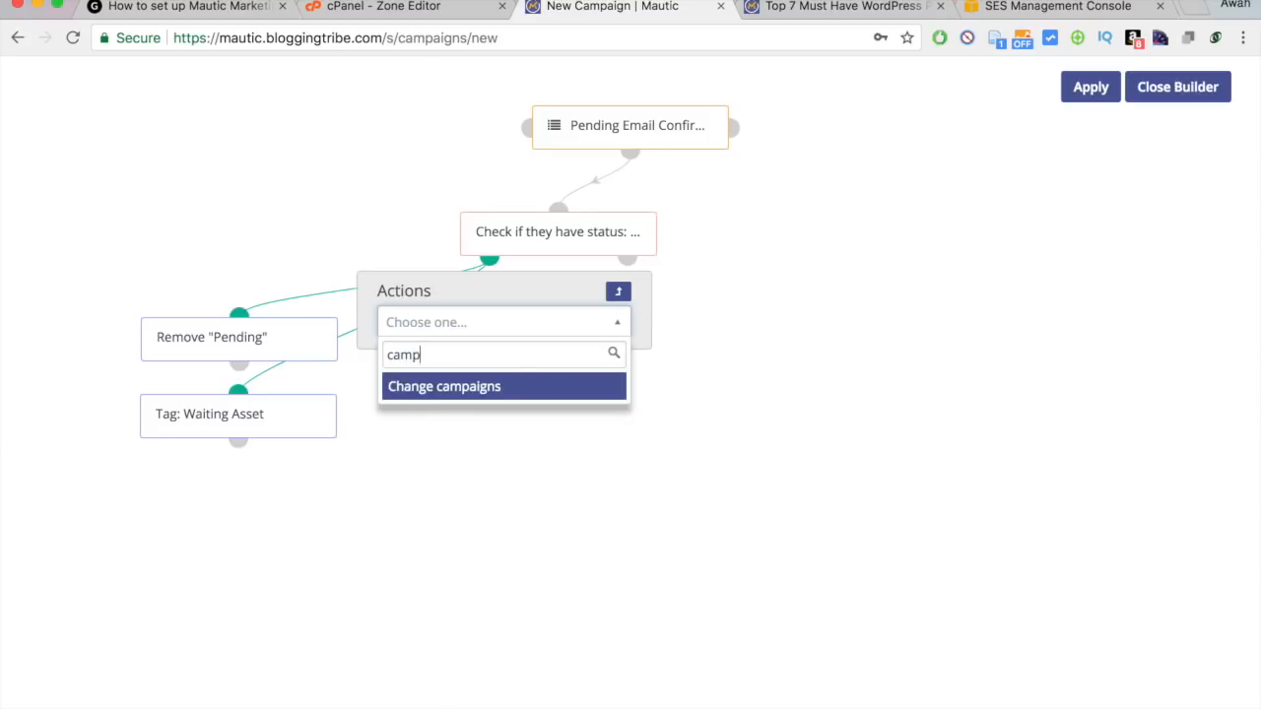
{"action": "left_click", "coordinate": [479, 385]}
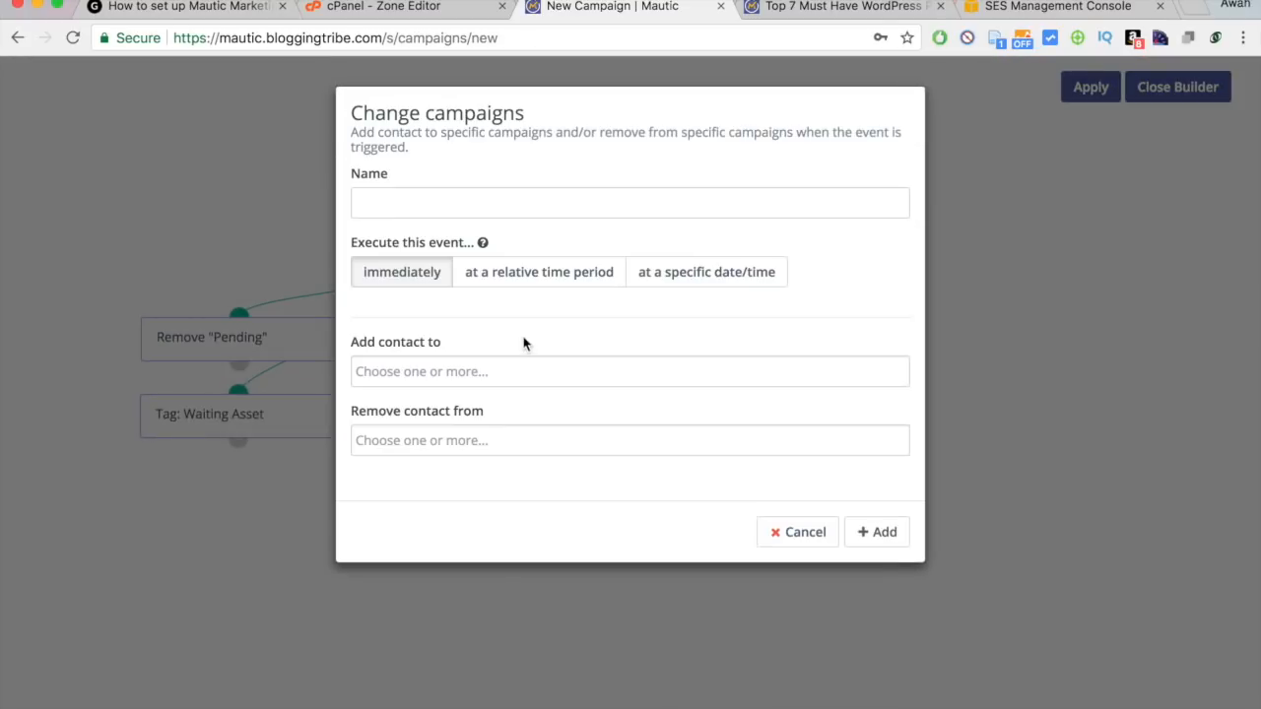
{"action": "left_click", "coordinate": [438, 444]}
{"action": "left_click", "coordinate": [434, 473]}
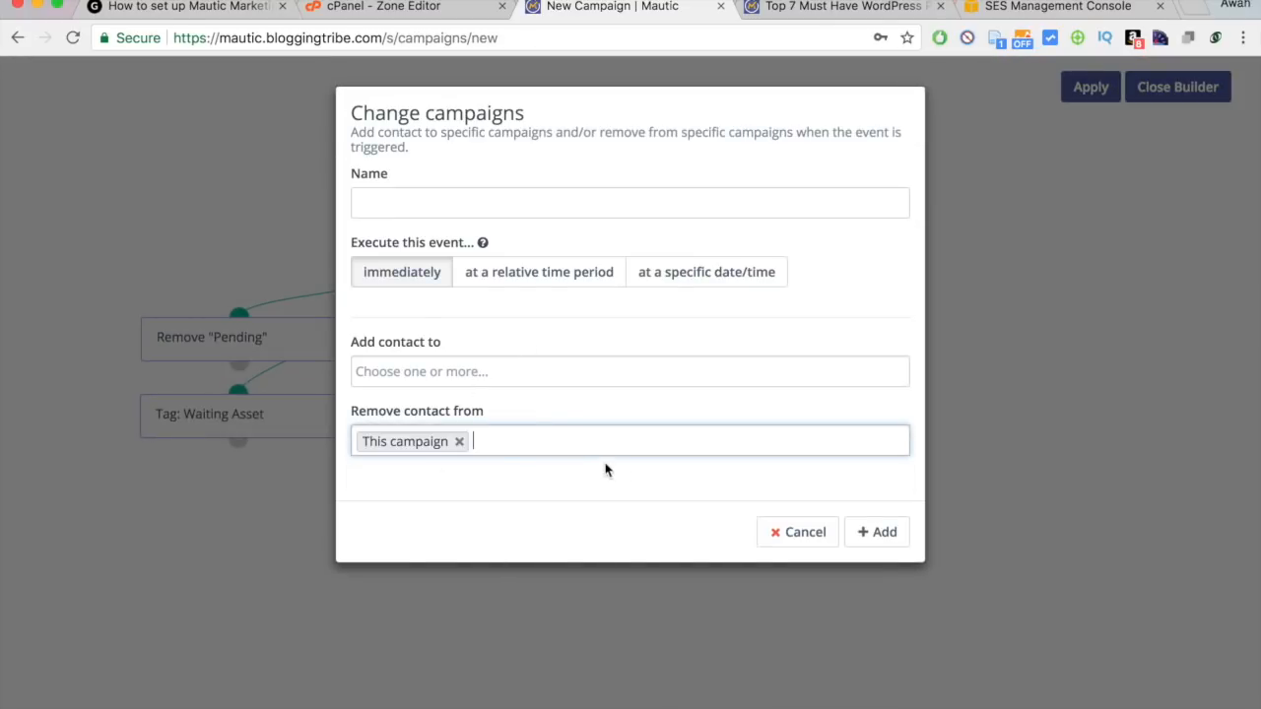
{"action": "left_click", "coordinate": [875, 532]}
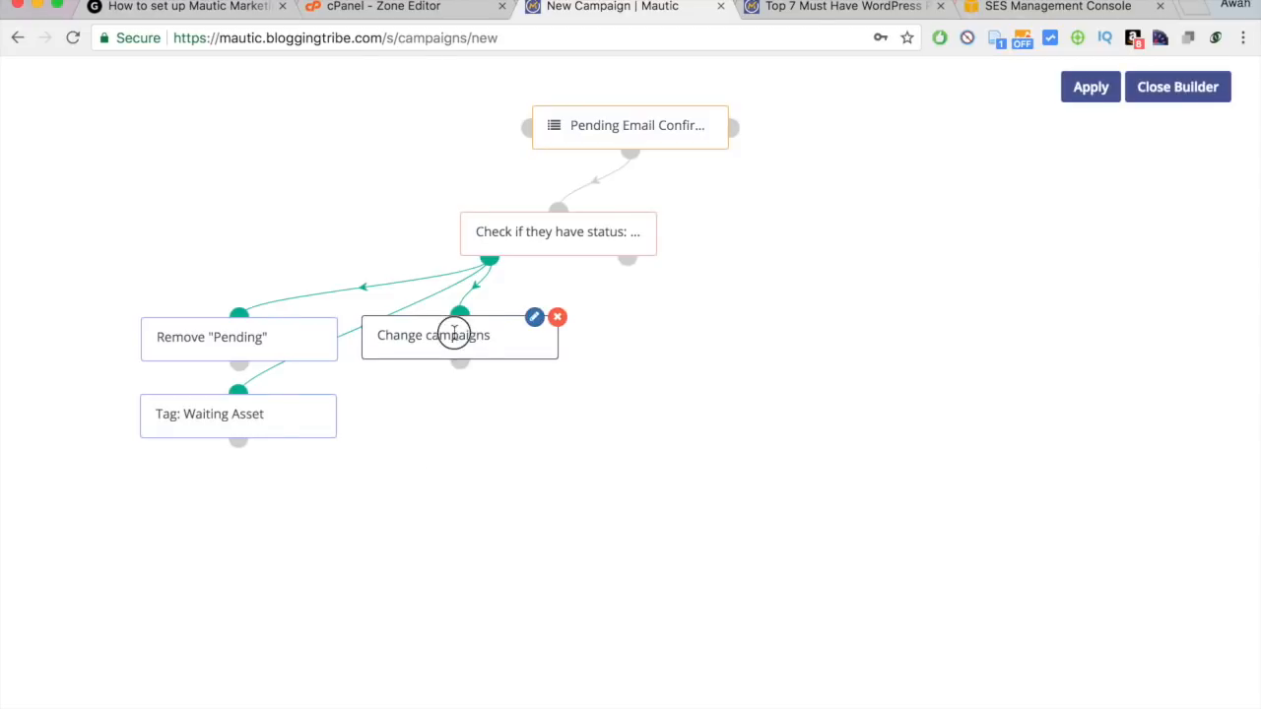
{"action": "left_click_drag", "start_coordinate": [450, 332], "coordinate": [234, 499]}
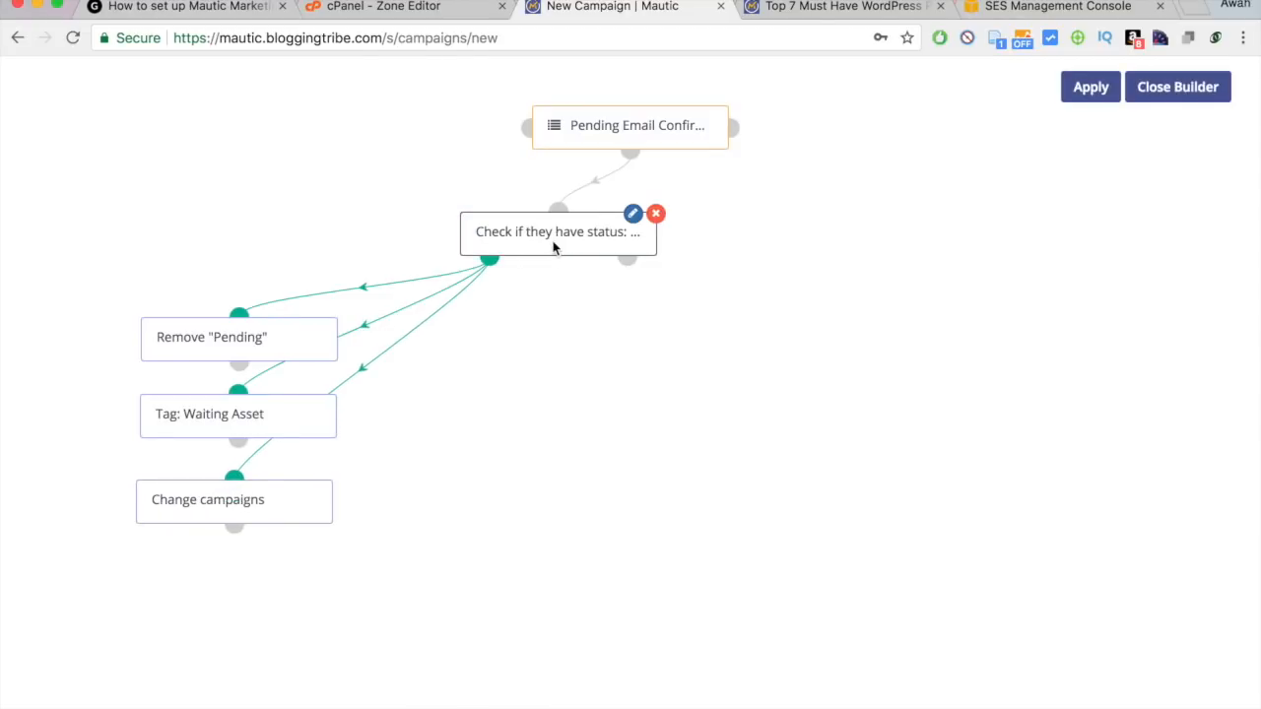
{"action": "left_click_drag", "start_coordinate": [554, 249], "coordinate": [619, 243]}
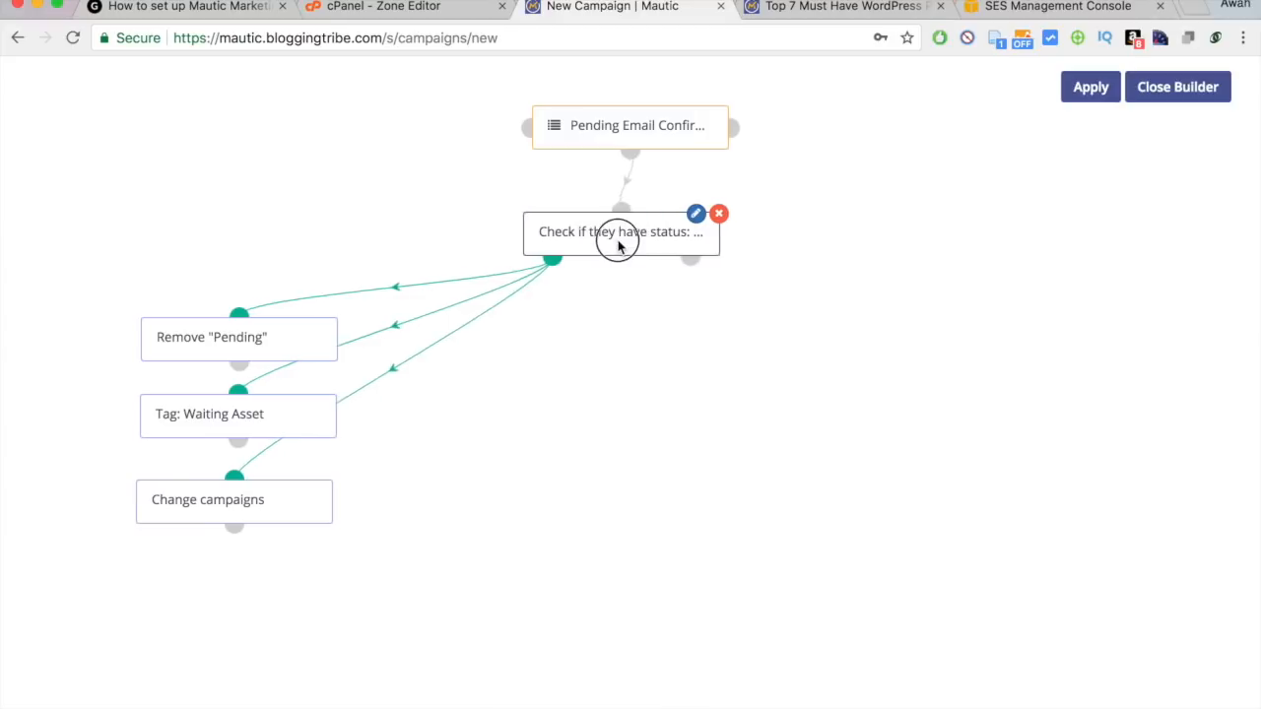
{"action": "left_click", "coordinate": [693, 262]}
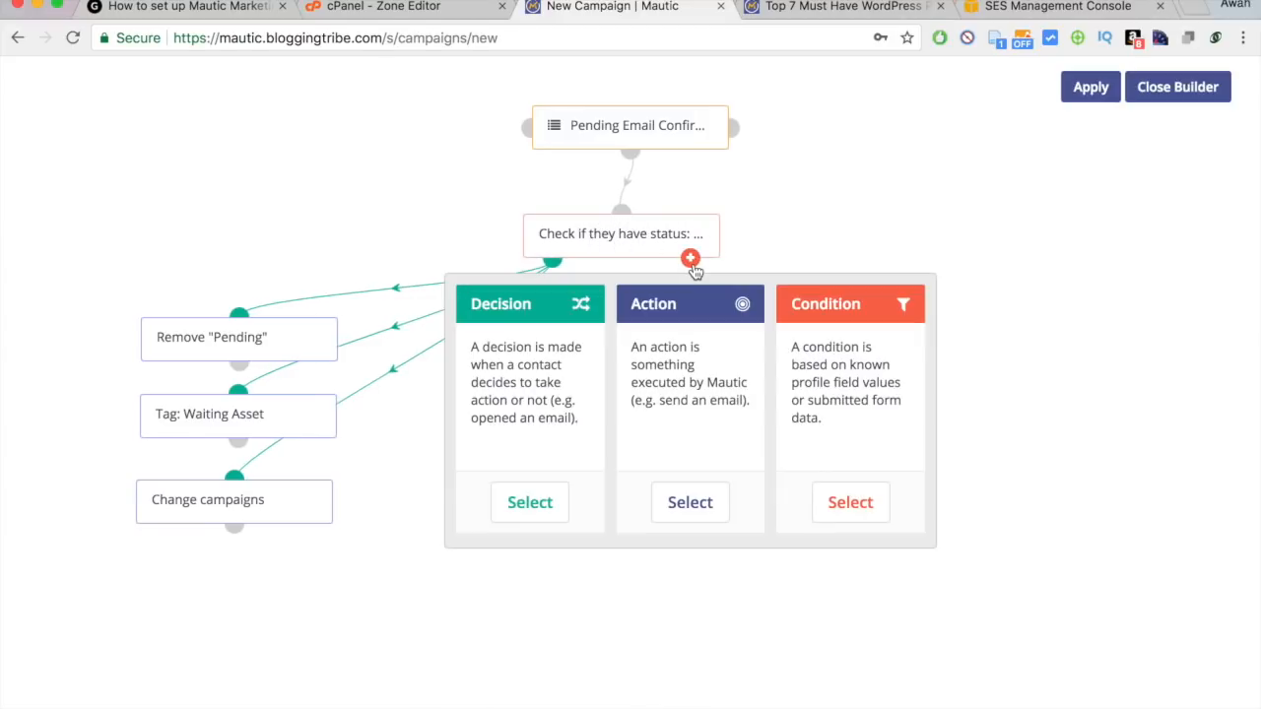
{"action": "left_click", "coordinate": [696, 504]}
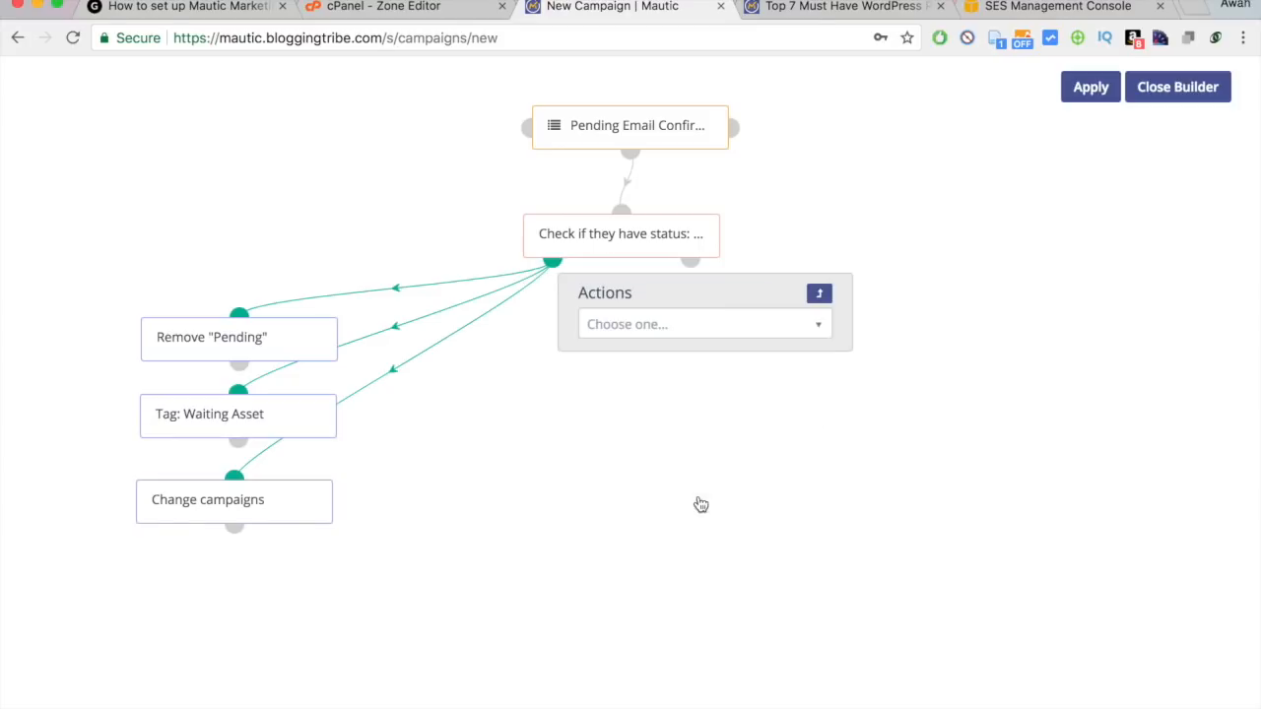
{"action": "type", "text": "send"}
{"action": "left_click", "coordinate": [712, 417]}
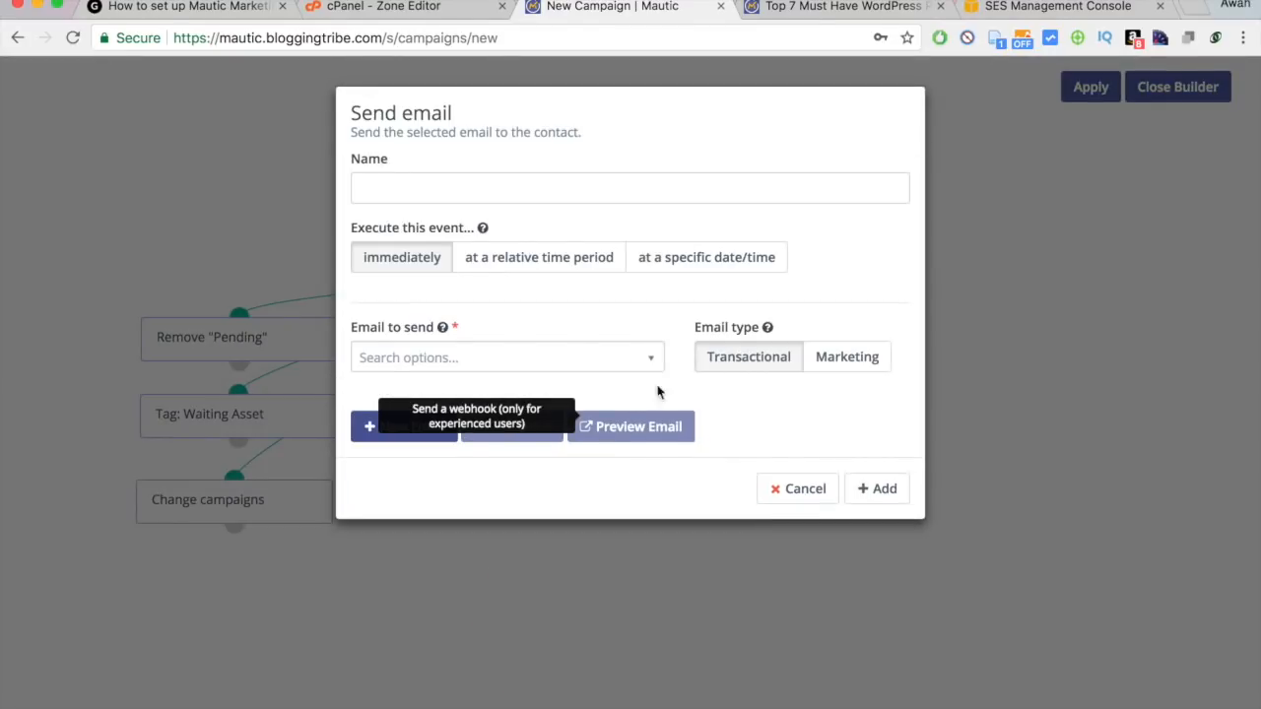
{"action": "left_click", "coordinate": [435, 188]}
{"action": "type", "text": "Send"}
{"action": "key", "text": "Down"}
{"action": "key", "text": "Return"}
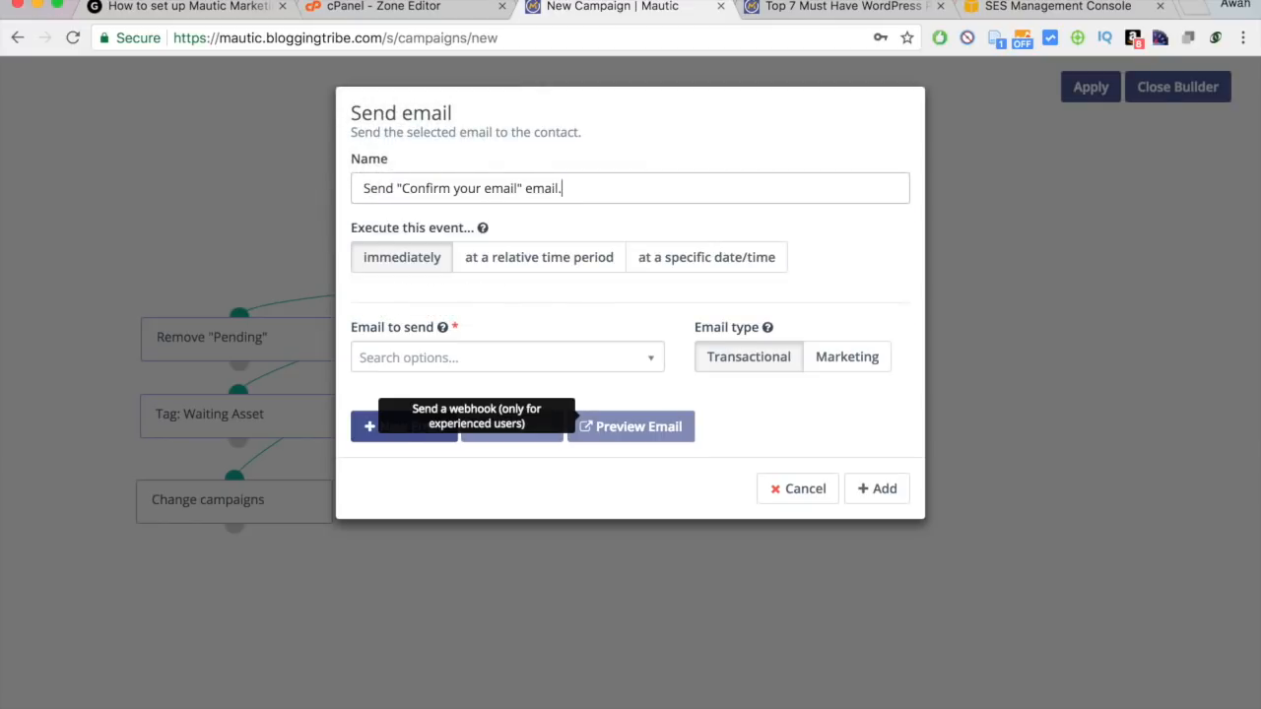
{"action": "left_click", "coordinate": [426, 364]}
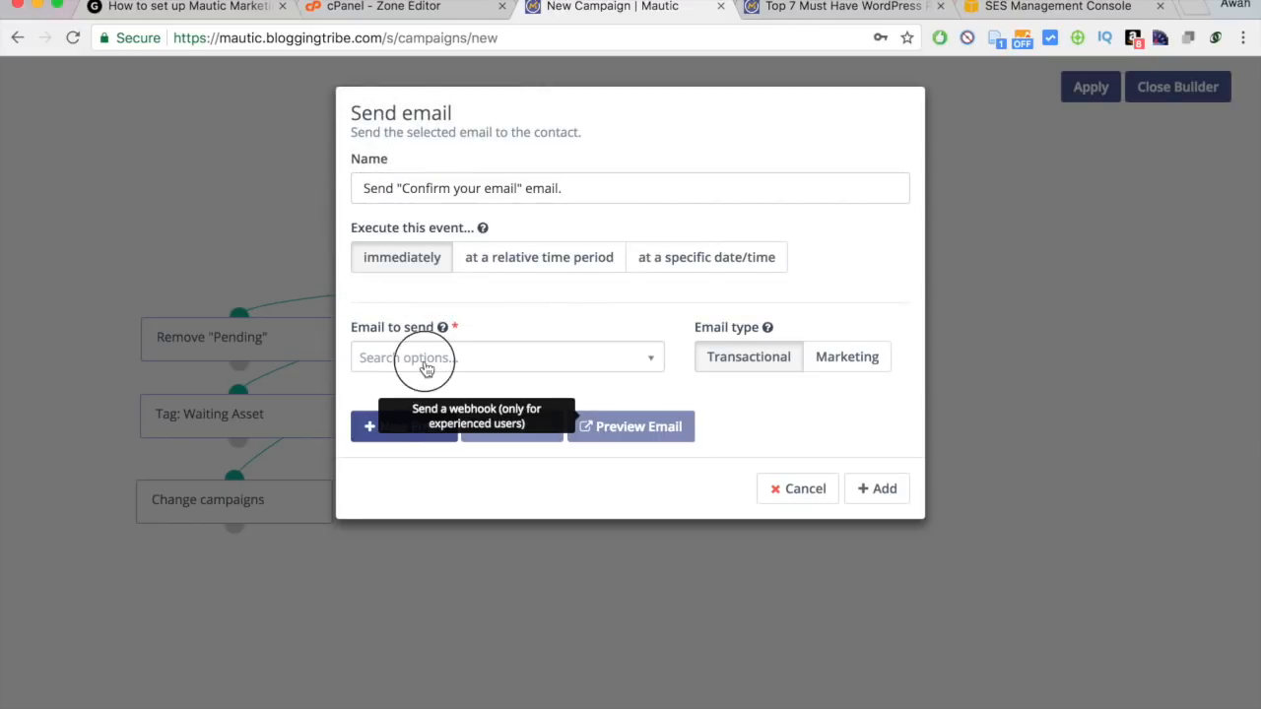
{"action": "left_click", "coordinate": [374, 425]}
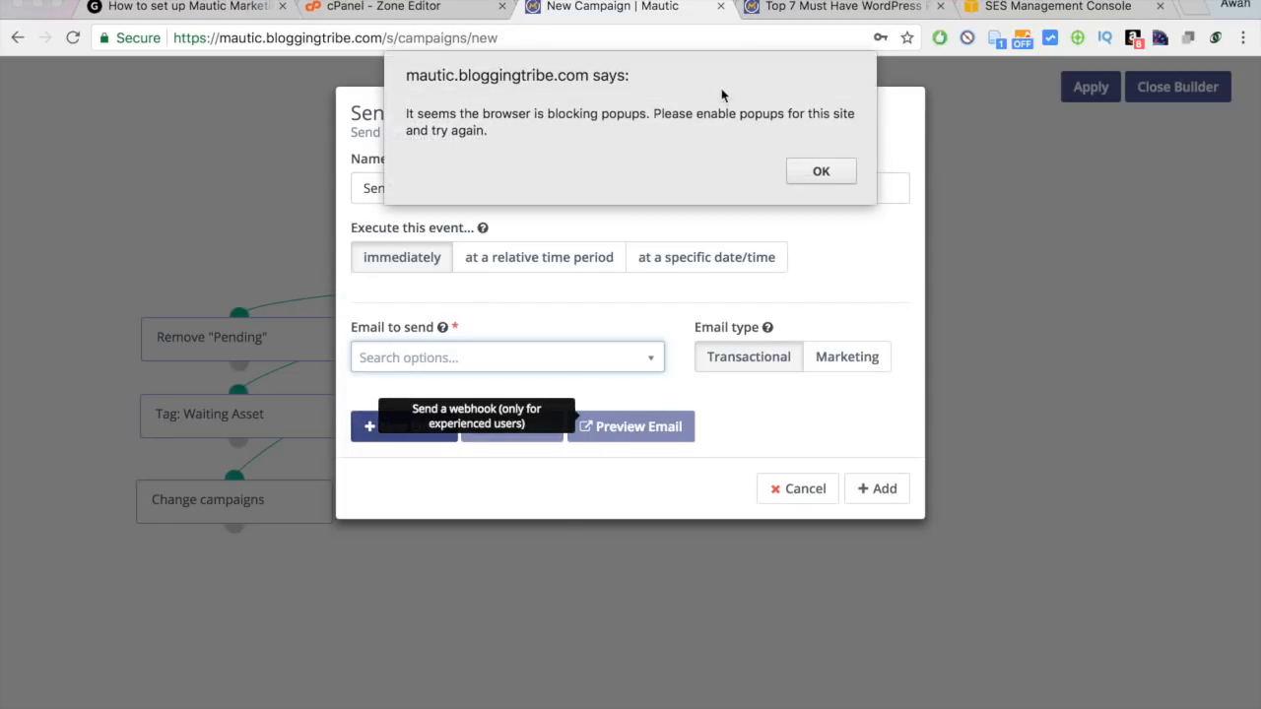
{"action": "left_click", "coordinate": [808, 181]}
{"action": "left_click", "coordinate": [802, 491]}
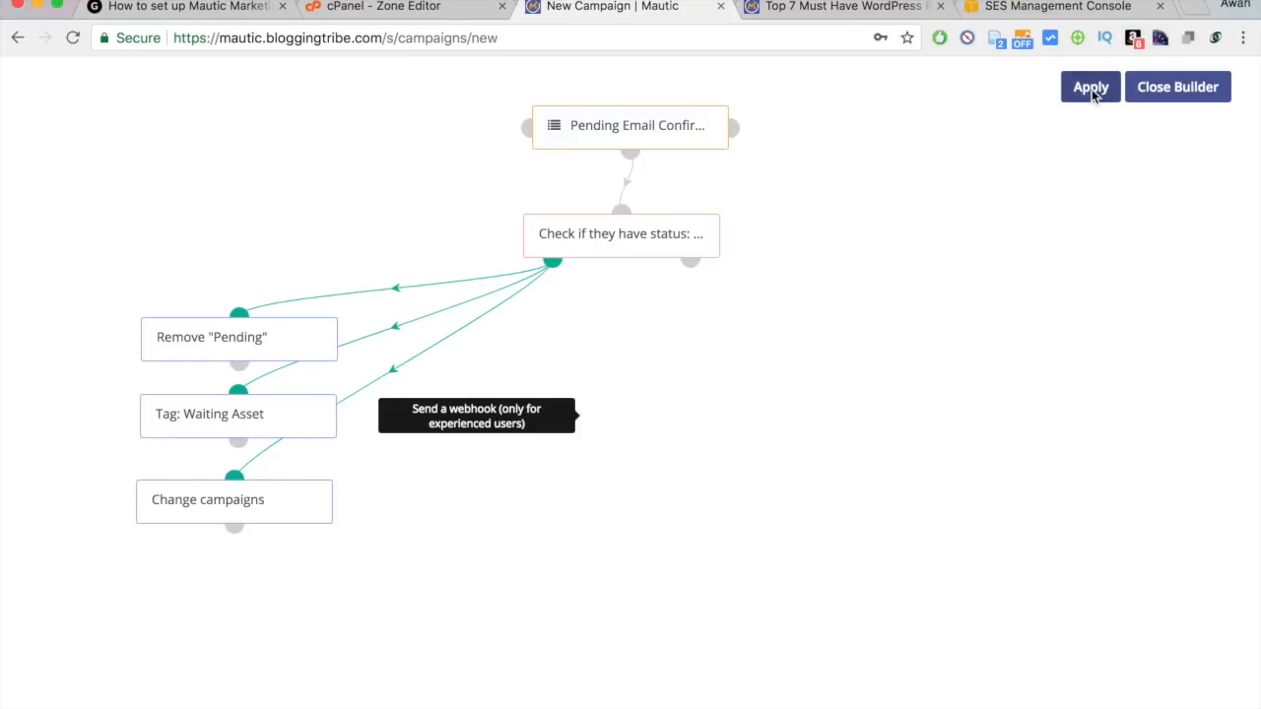
Apply the builder changes and save the Email Confirmation Master campaign.
{"action": "left_click", "coordinate": [1089, 88]}
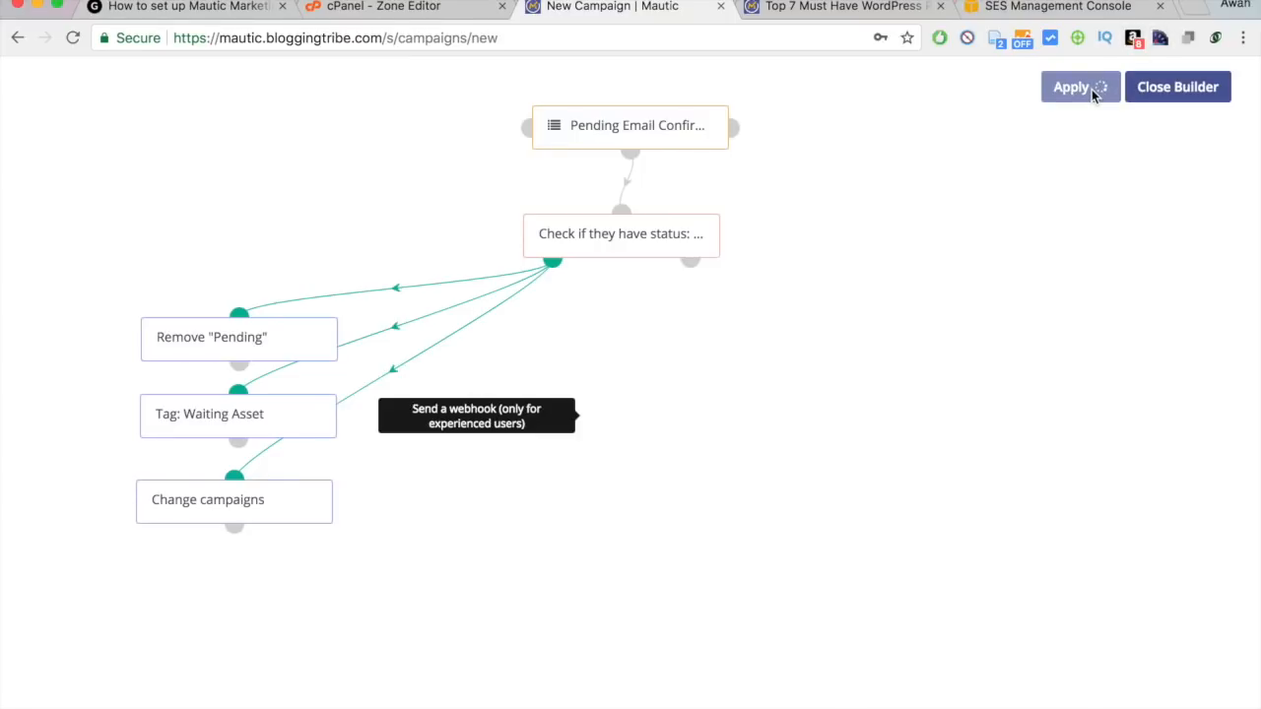
{"action": "left_click", "coordinate": [1178, 88]}
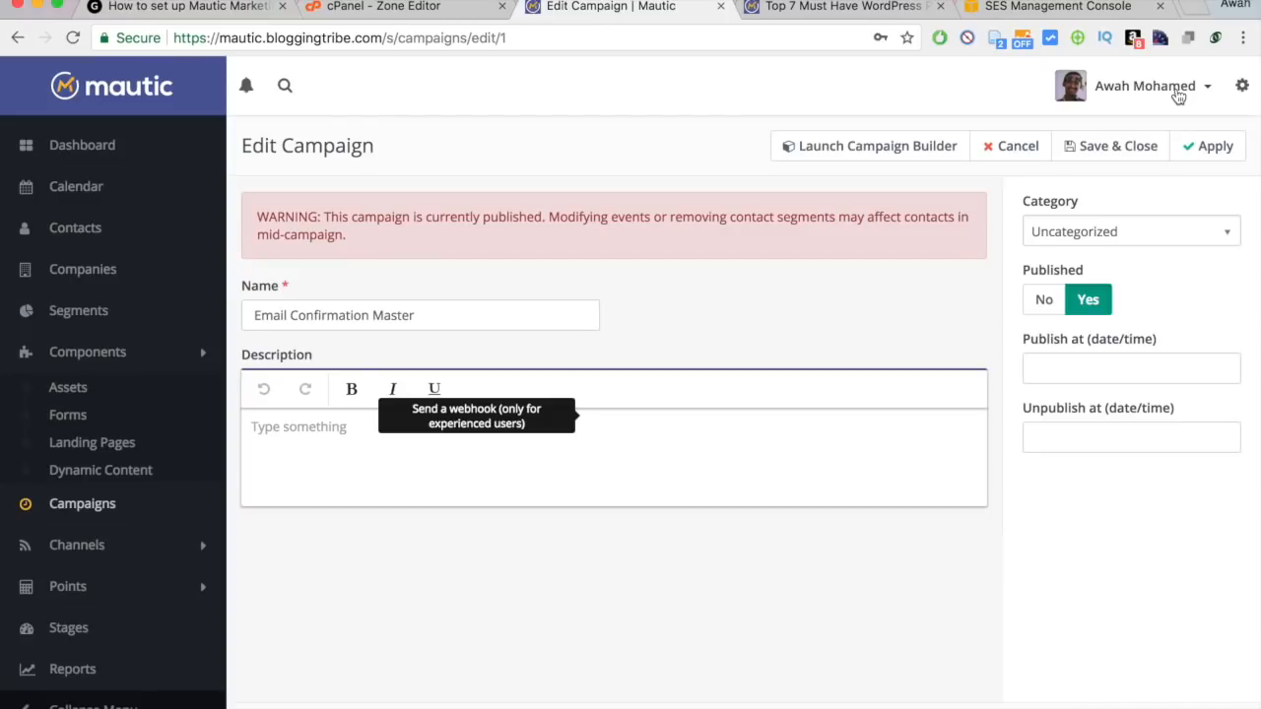
{"action": "left_click", "coordinate": [1204, 152]}
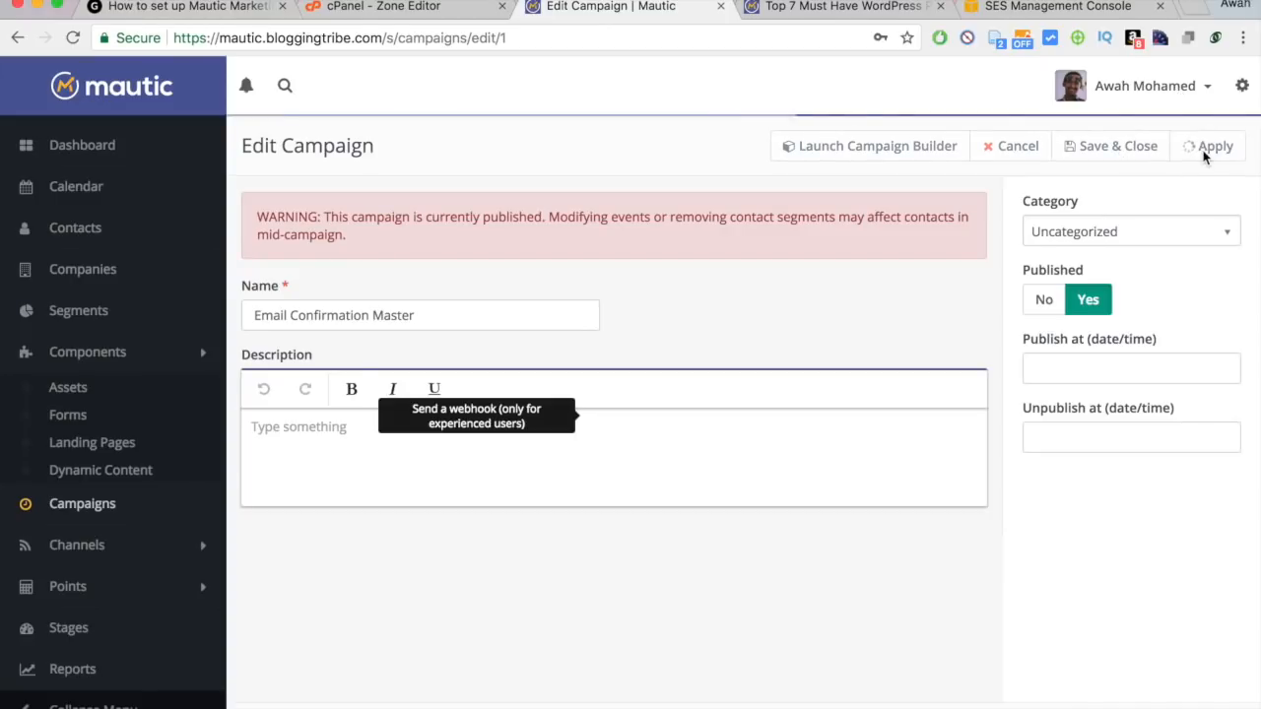
Whitelist the Mautic site in the popup blocker and reload the campaign page.
{"action": "left_click", "coordinate": [997, 39]}
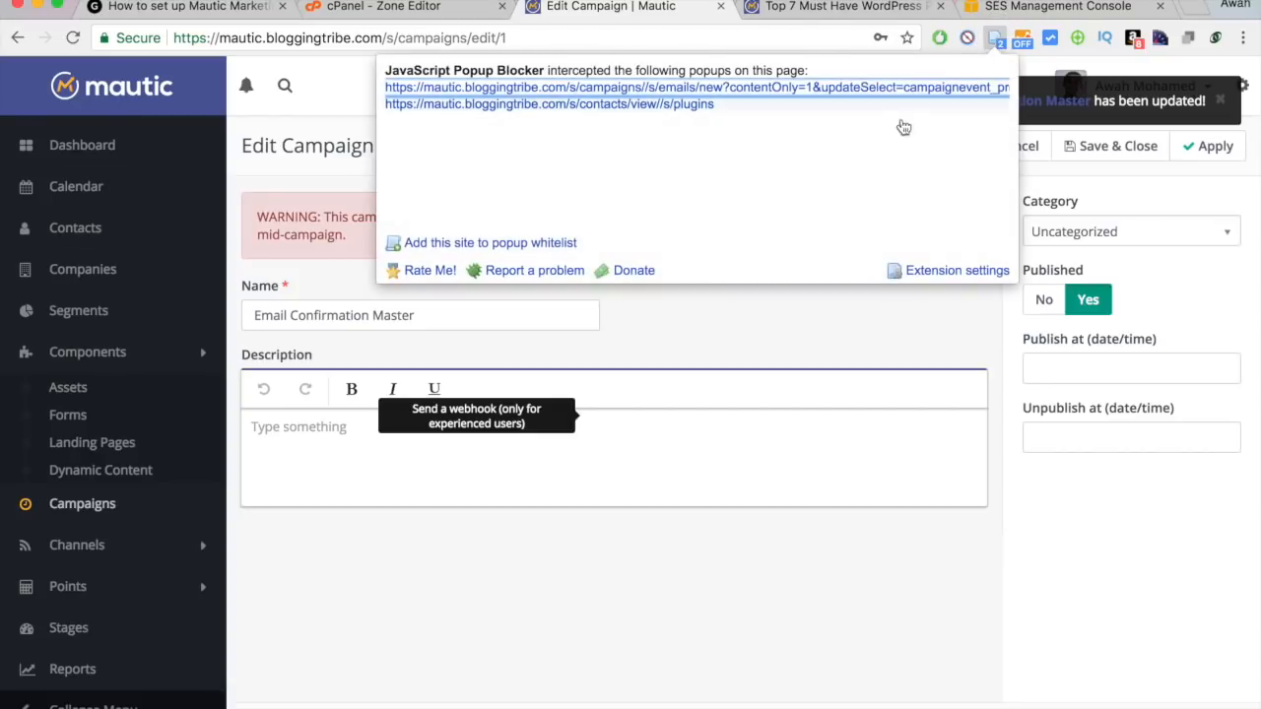
{"action": "left_click", "coordinate": [542, 242]}
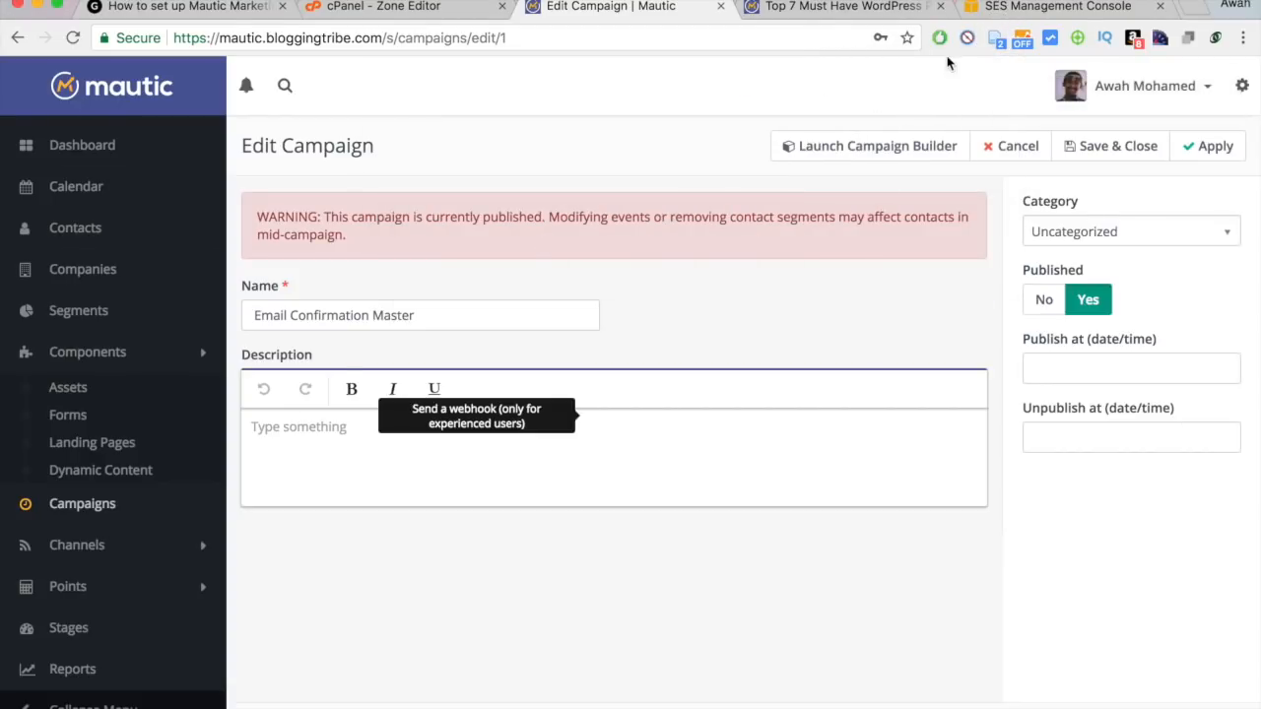
{"action": "left_click", "coordinate": [996, 40]}
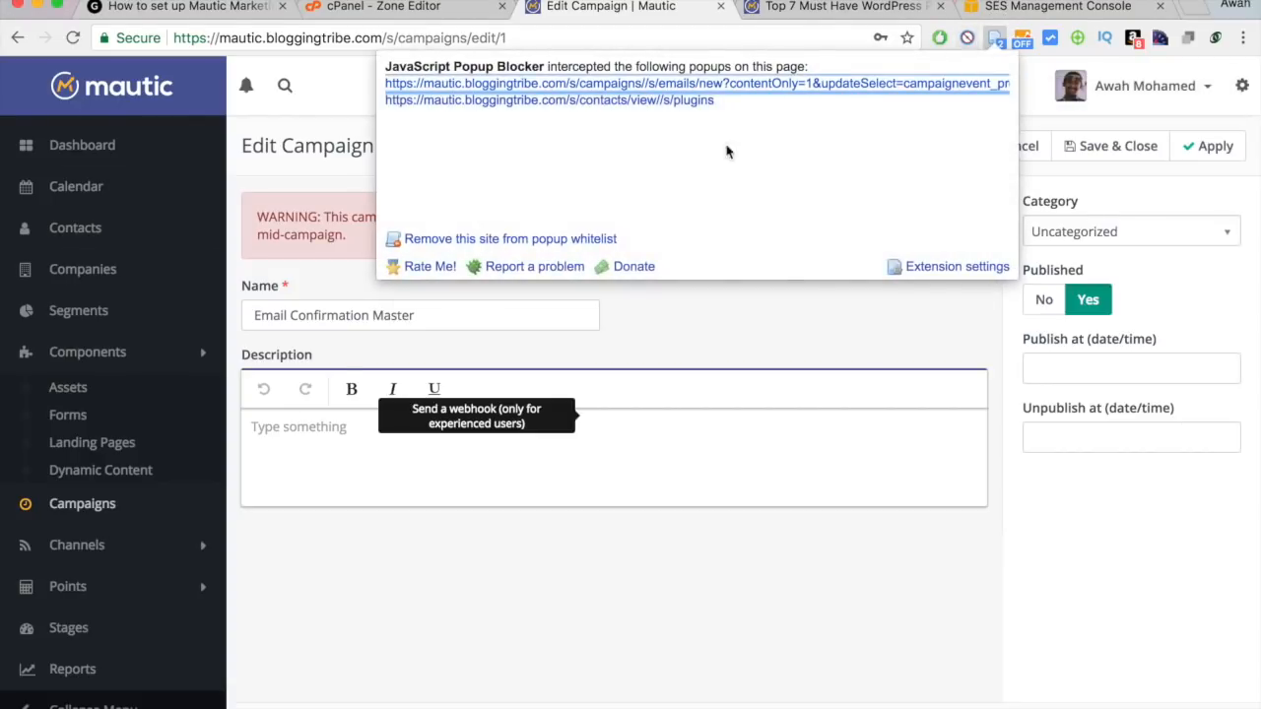
{"action": "left_click", "coordinate": [647, 332]}
{"action": "left_click", "coordinate": [73, 38]}
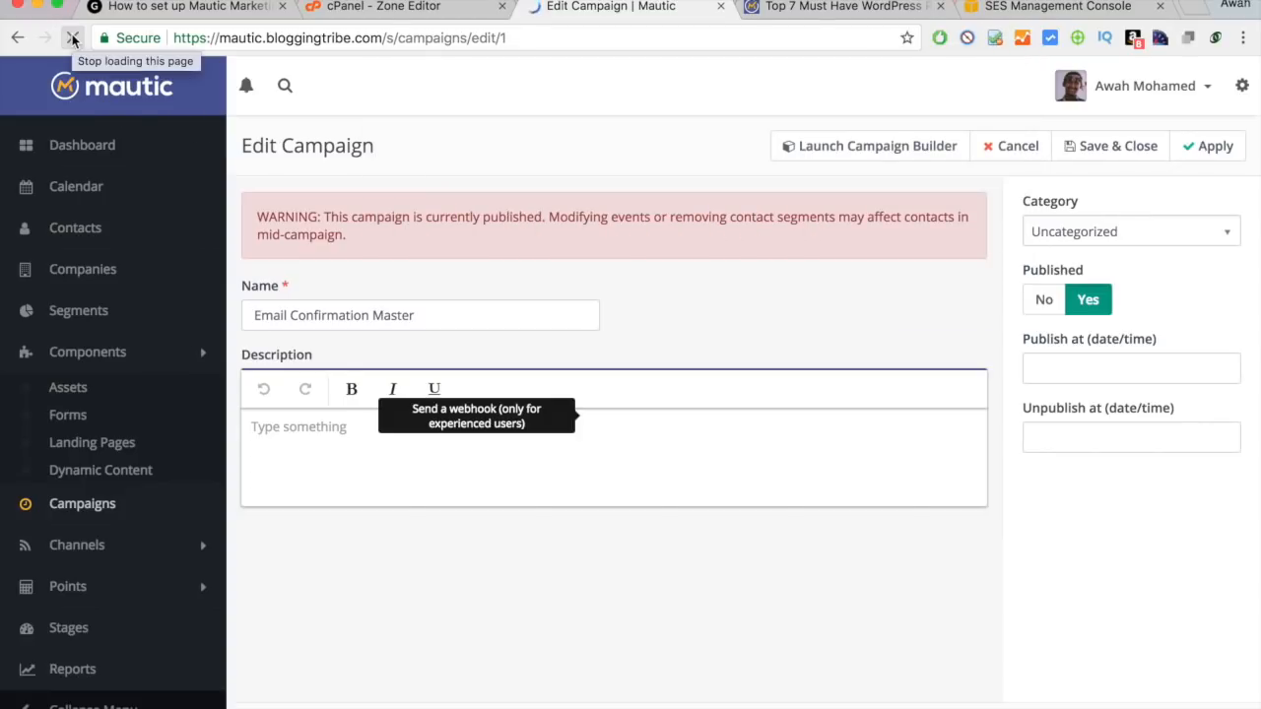
Add a Send email action after the status check named 'Send "Confirm your email" email', creating a new email.
{"action": "left_click", "coordinate": [854, 147]}
{"action": "left_click", "coordinate": [691, 259]}
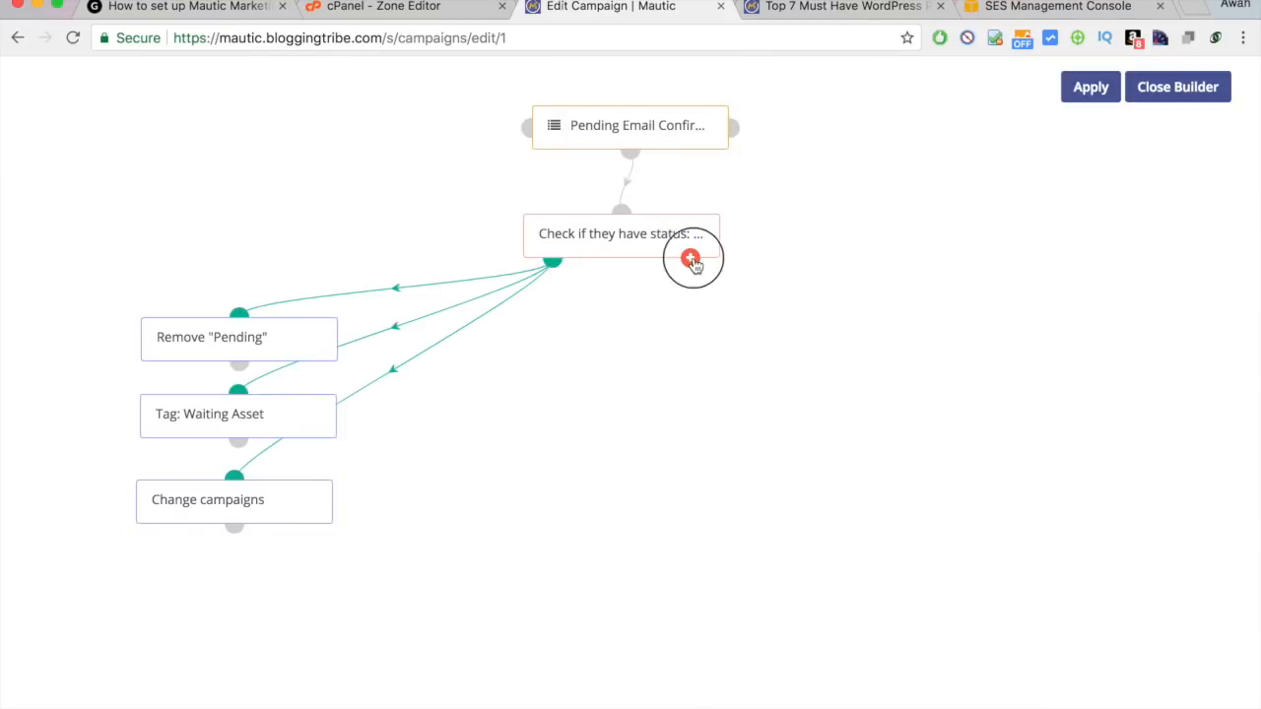
{"action": "left_click", "coordinate": [686, 501]}
{"action": "type", "text": "ema"}
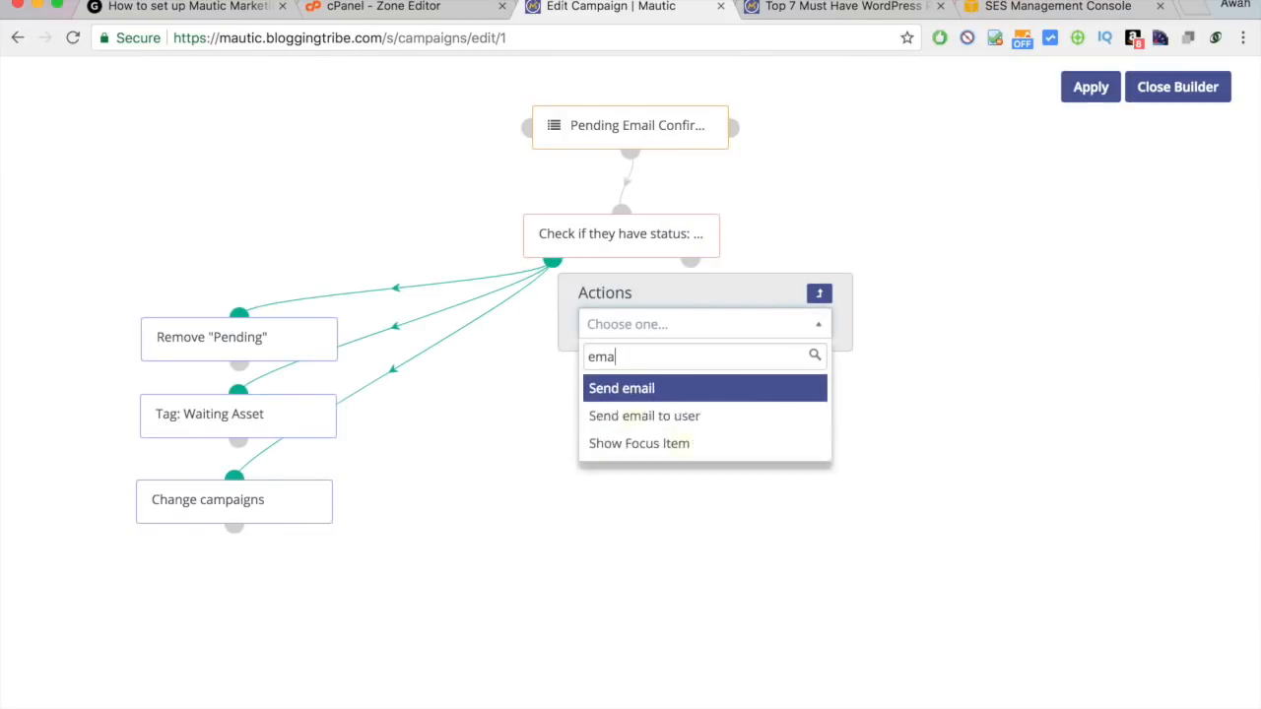
{"action": "left_click", "coordinate": [653, 392]}
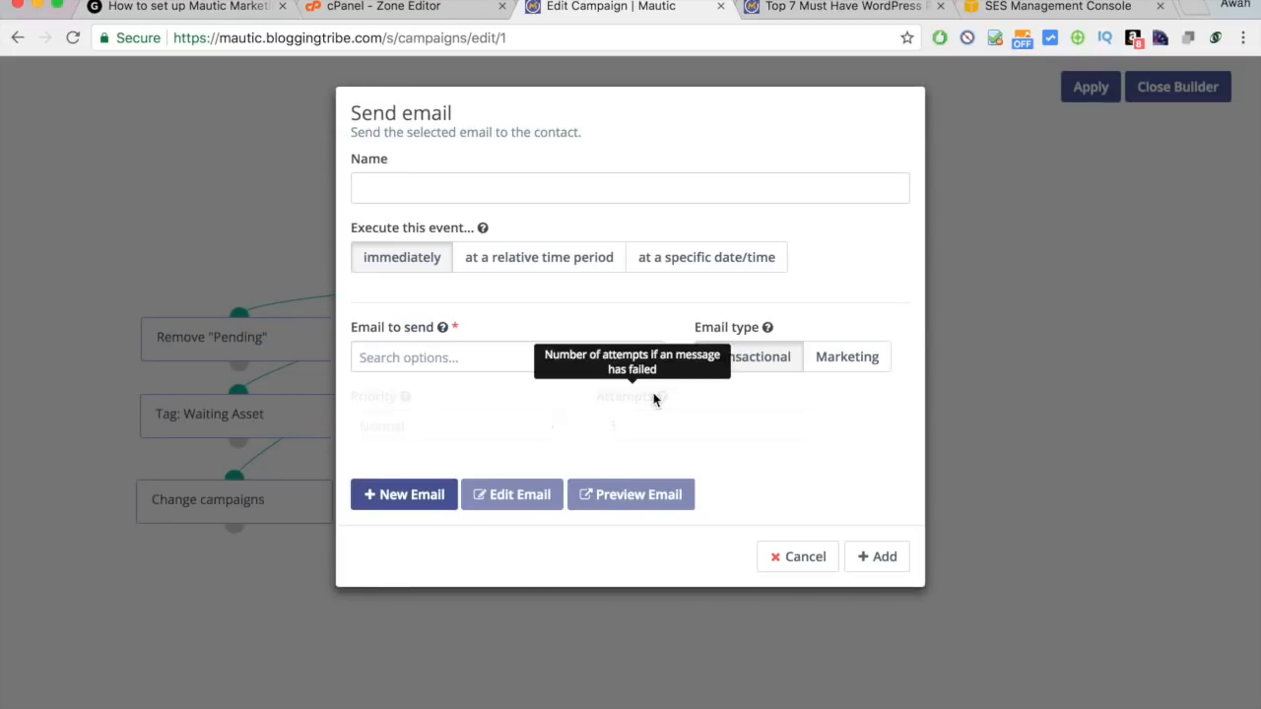
{"action": "left_click", "coordinate": [445, 193]}
{"action": "type", "text": "Send"}
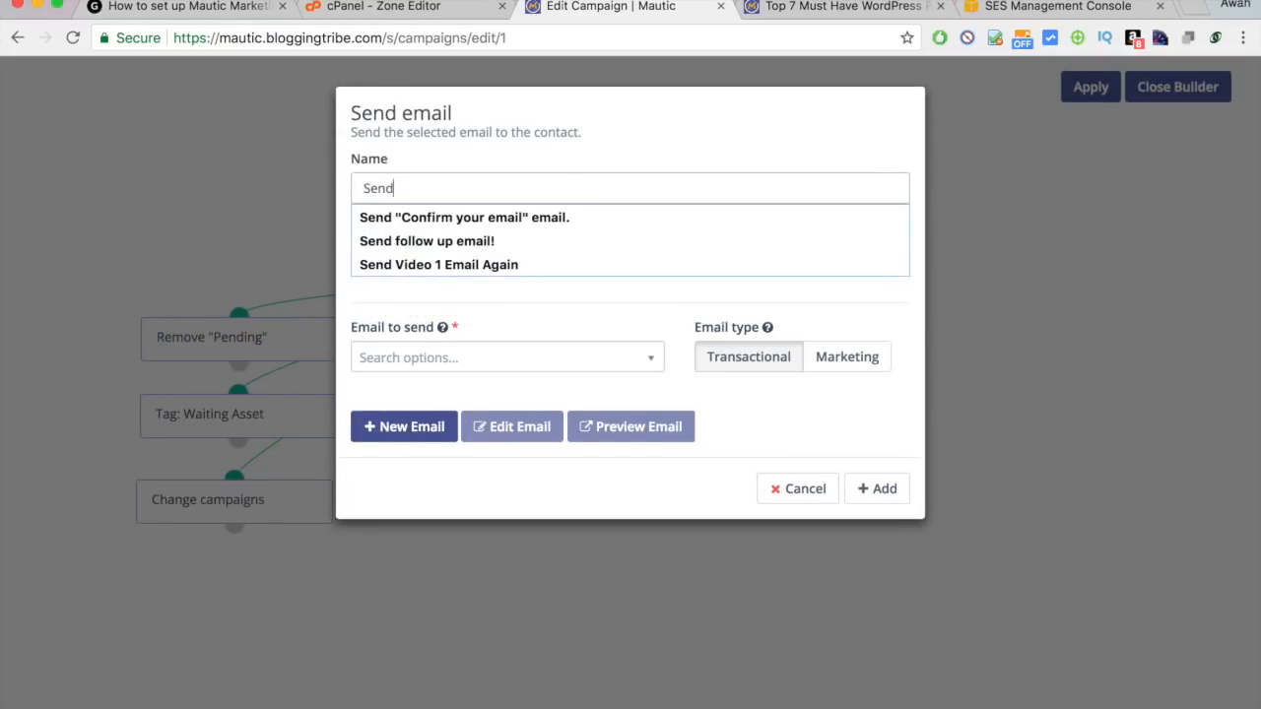
{"action": "left_click", "coordinate": [445, 215]}
{"action": "left_click", "coordinate": [442, 360]}
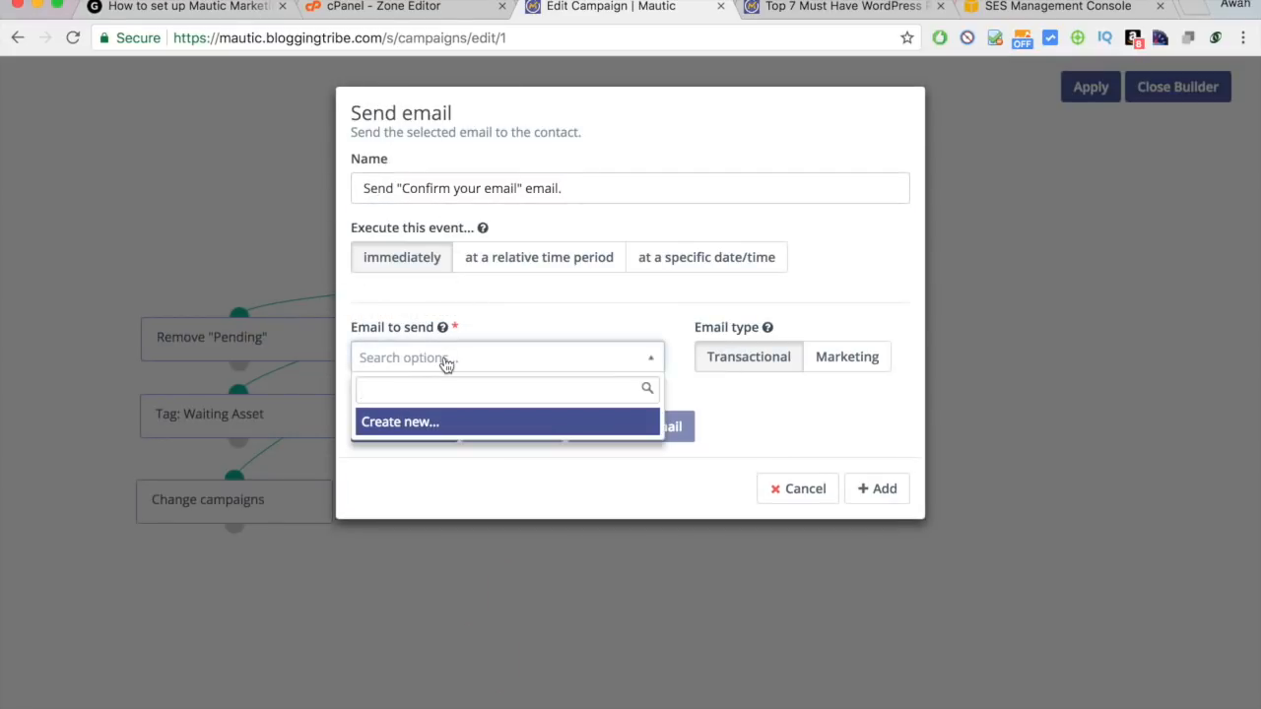
{"action": "left_click", "coordinate": [424, 426]}
{"action": "left_click", "coordinate": [425, 427]}
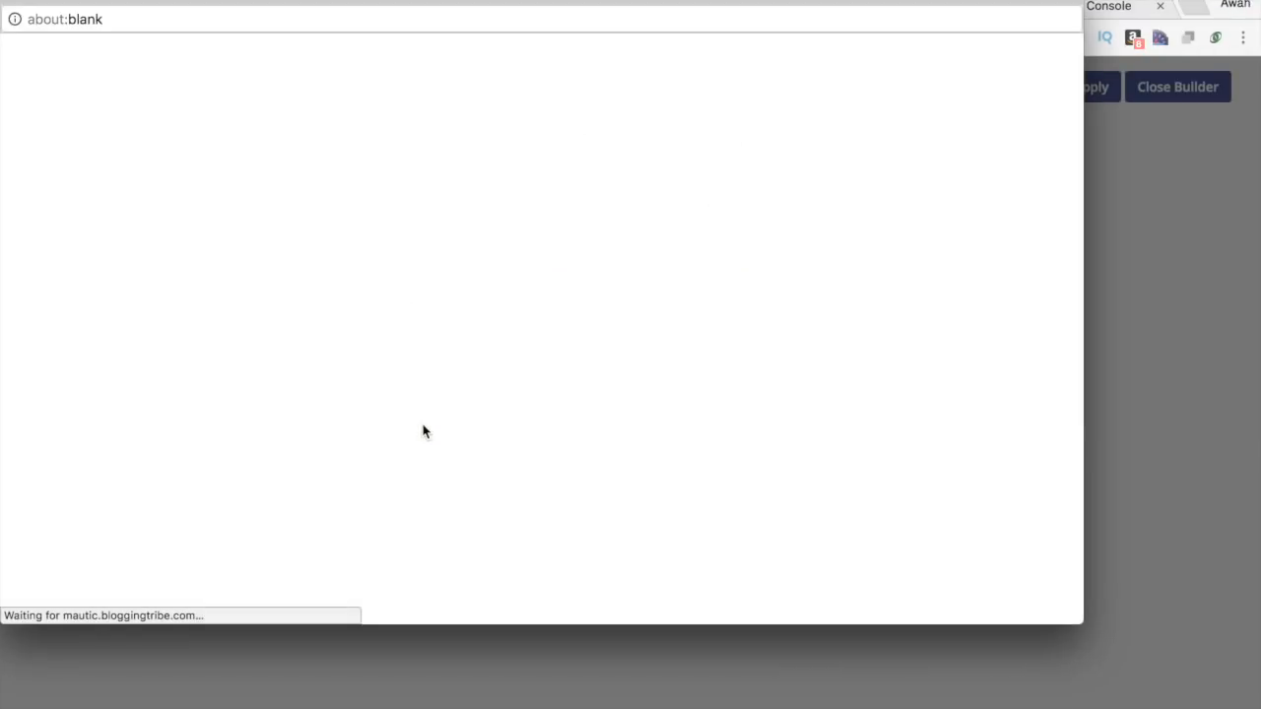
Set the new email's subject to 'Important: Please Confirm Your Email!'.
{"action": "left_click_drag", "start_coordinate": [421, 5], "coordinate": [545, 12]}
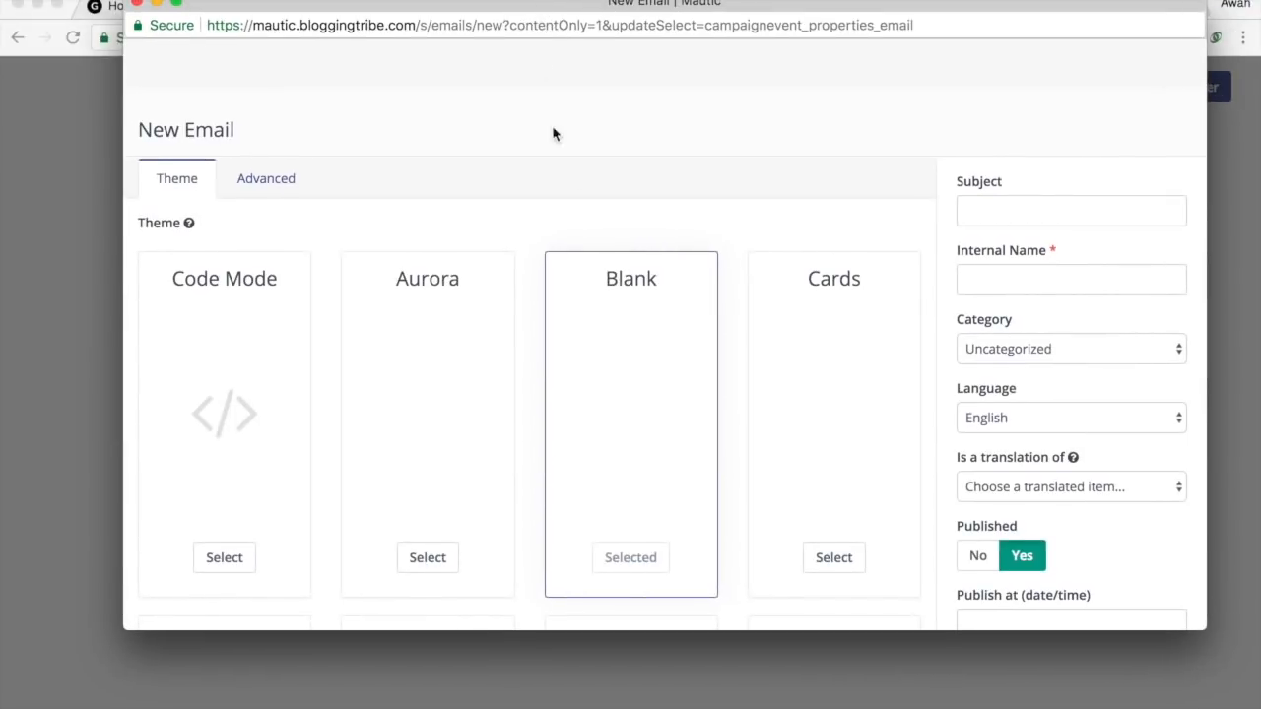
{"action": "scroll", "coordinate": [626, 313], "scroll_direction": "down", "scroll_amount": 5}
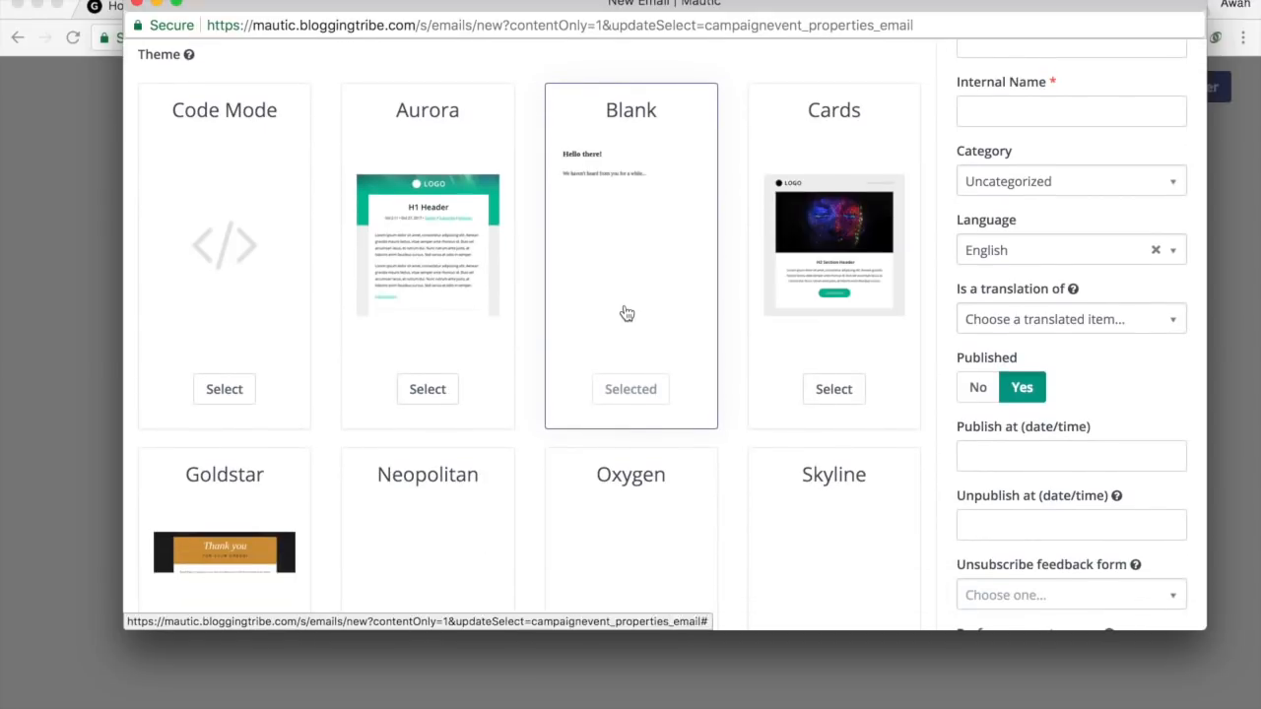
{"action": "scroll", "coordinate": [700, 562], "scroll_direction": "down", "scroll_amount": 5}
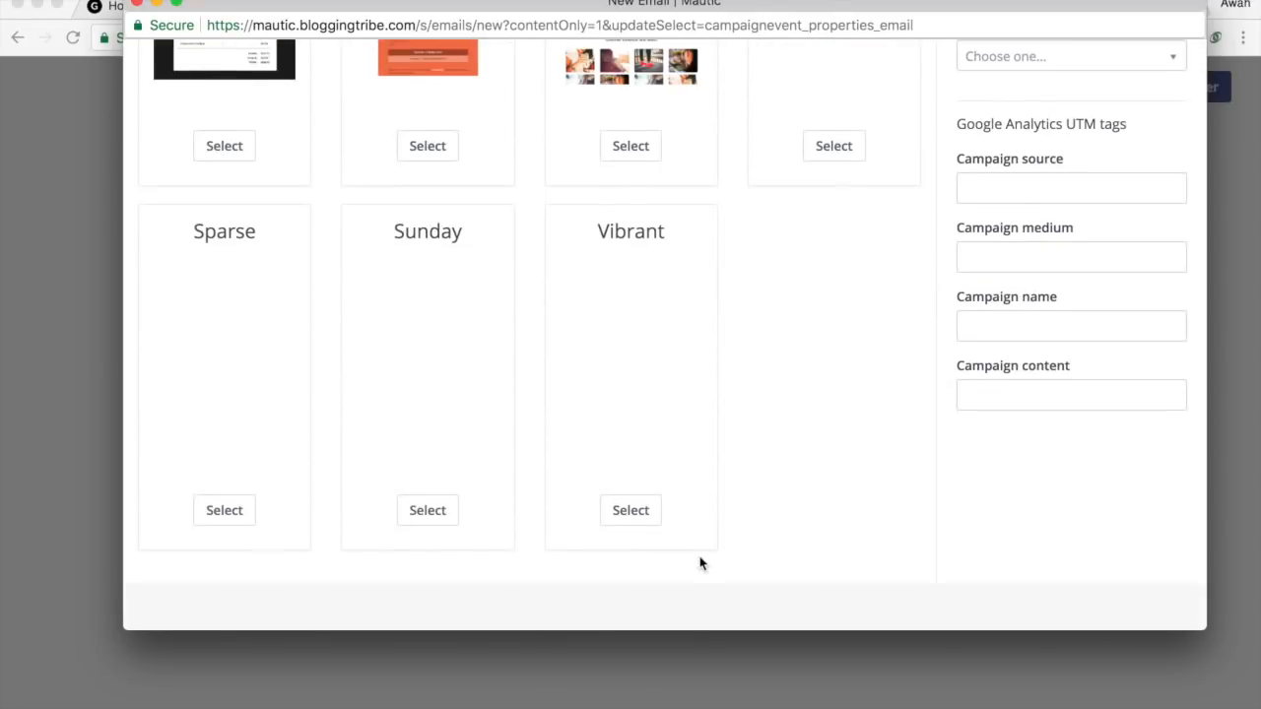
{"action": "scroll", "coordinate": [700, 562], "scroll_direction": "up", "scroll_amount": 2}
{"action": "scroll", "coordinate": [700, 562], "scroll_direction": "down", "scroll_amount": 2}
{"action": "scroll", "coordinate": [700, 562], "scroll_direction": "up", "scroll_amount": 6}
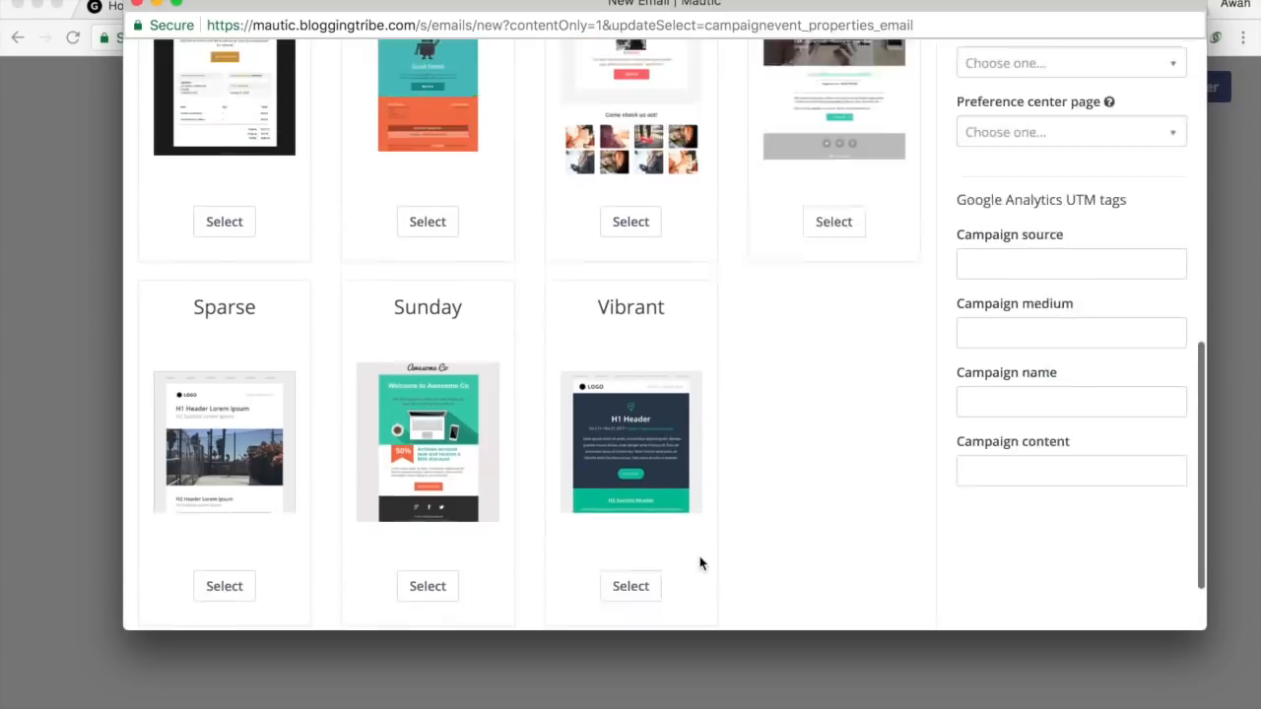
{"action": "scroll", "coordinate": [716, 335], "scroll_direction": "up", "scroll_amount": 4}
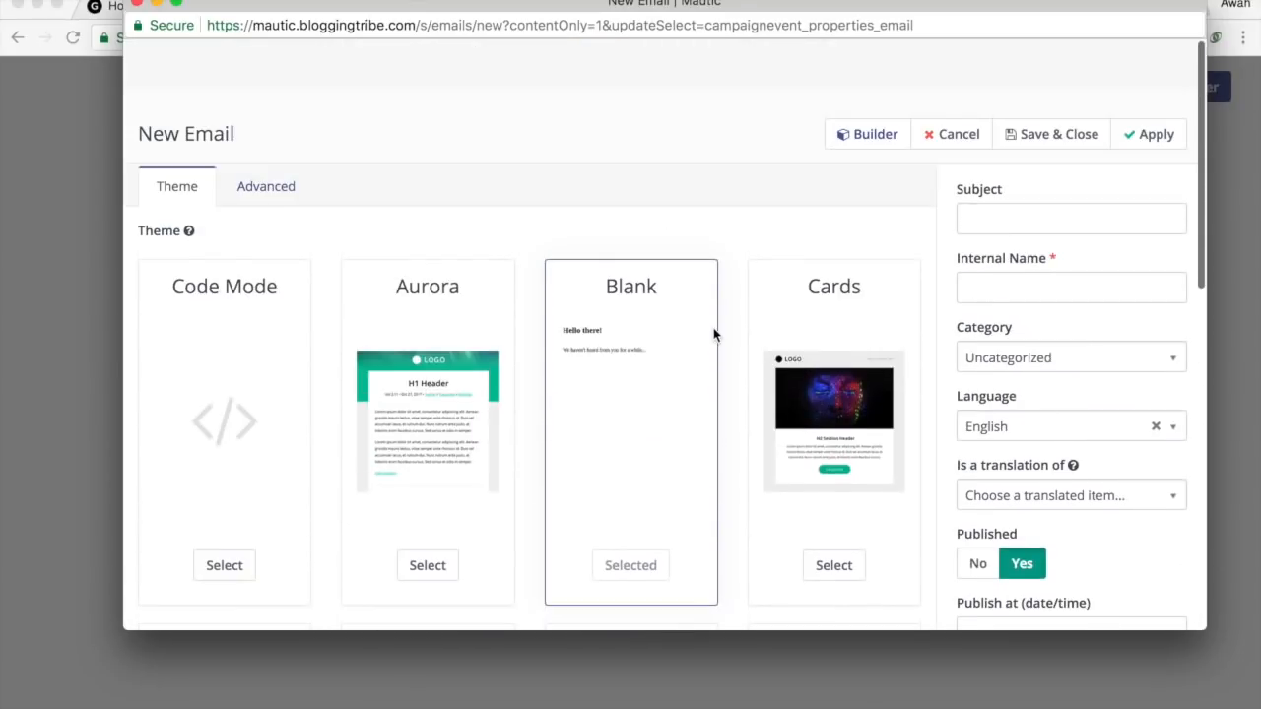
{"action": "scroll", "coordinate": [414, 444], "scroll_direction": "down", "scroll_amount": 3}
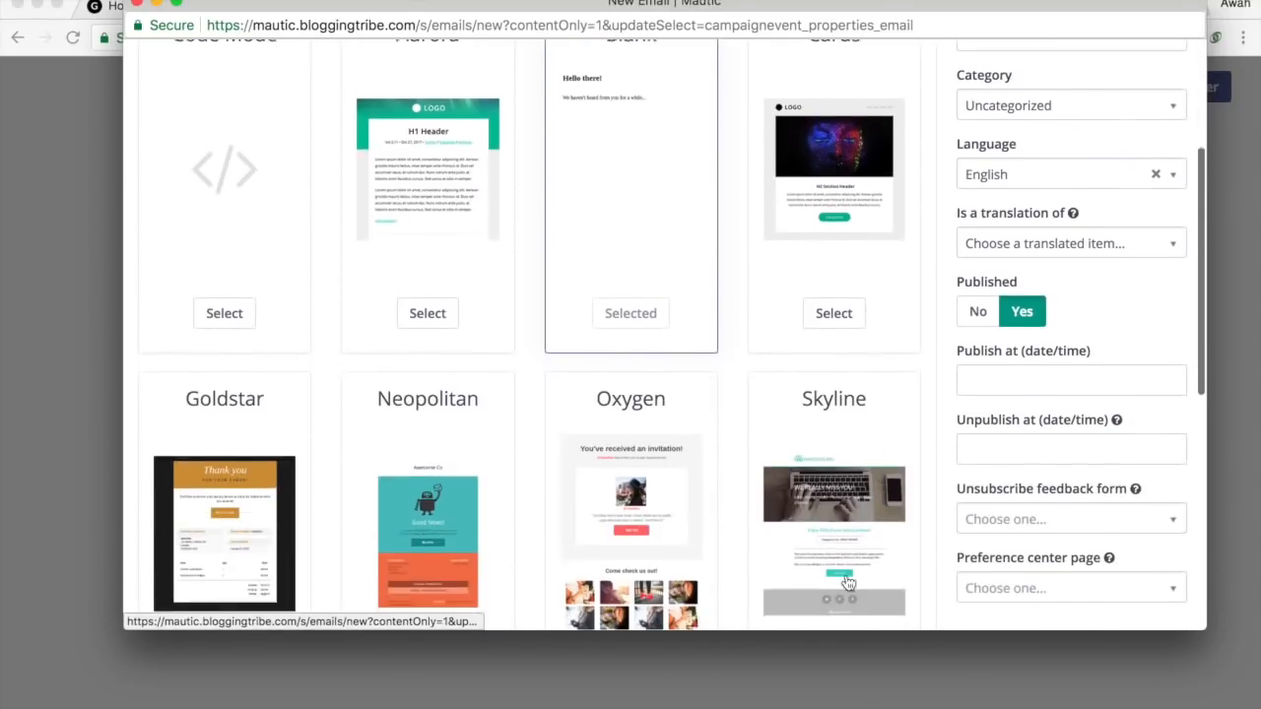
{"action": "scroll", "coordinate": [788, 433], "scroll_direction": "up", "scroll_amount": 3}
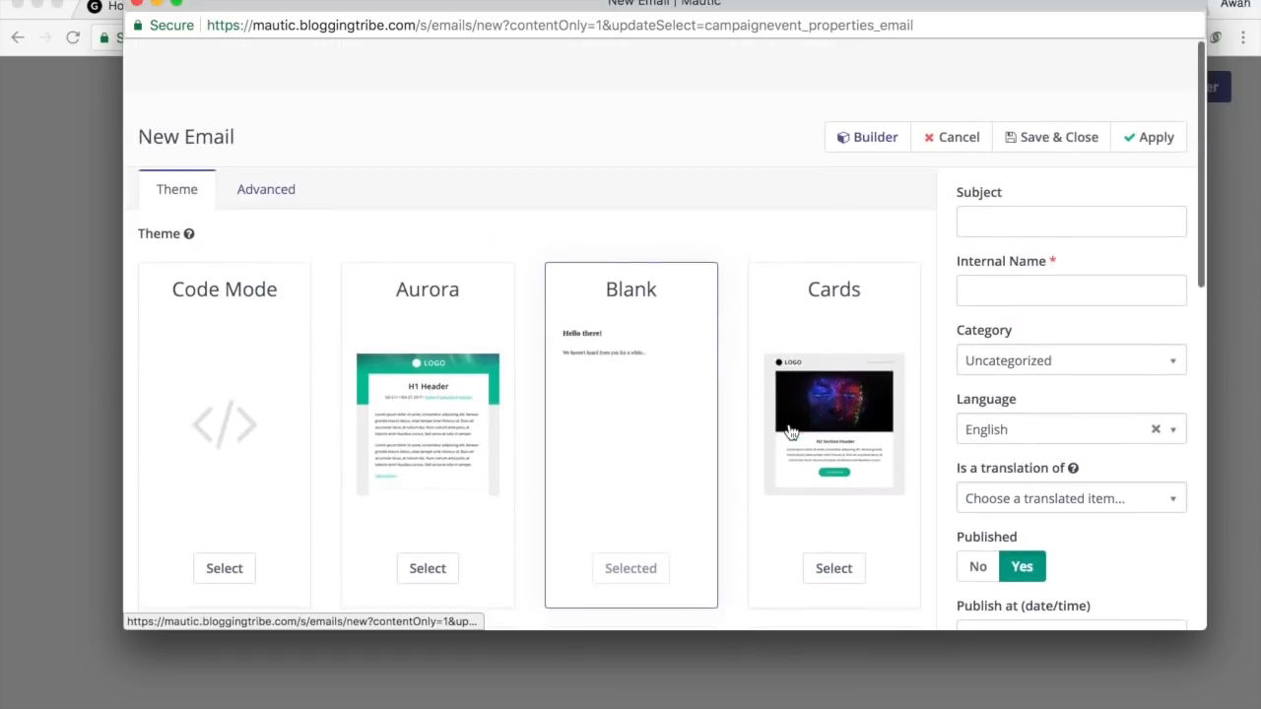
{"action": "left_click", "coordinate": [1078, 220]}
{"action": "type", "text": "Ty"}
{"action": "key", "text": "BackSpace"}
{"action": "key", "text": "BackSpace"}
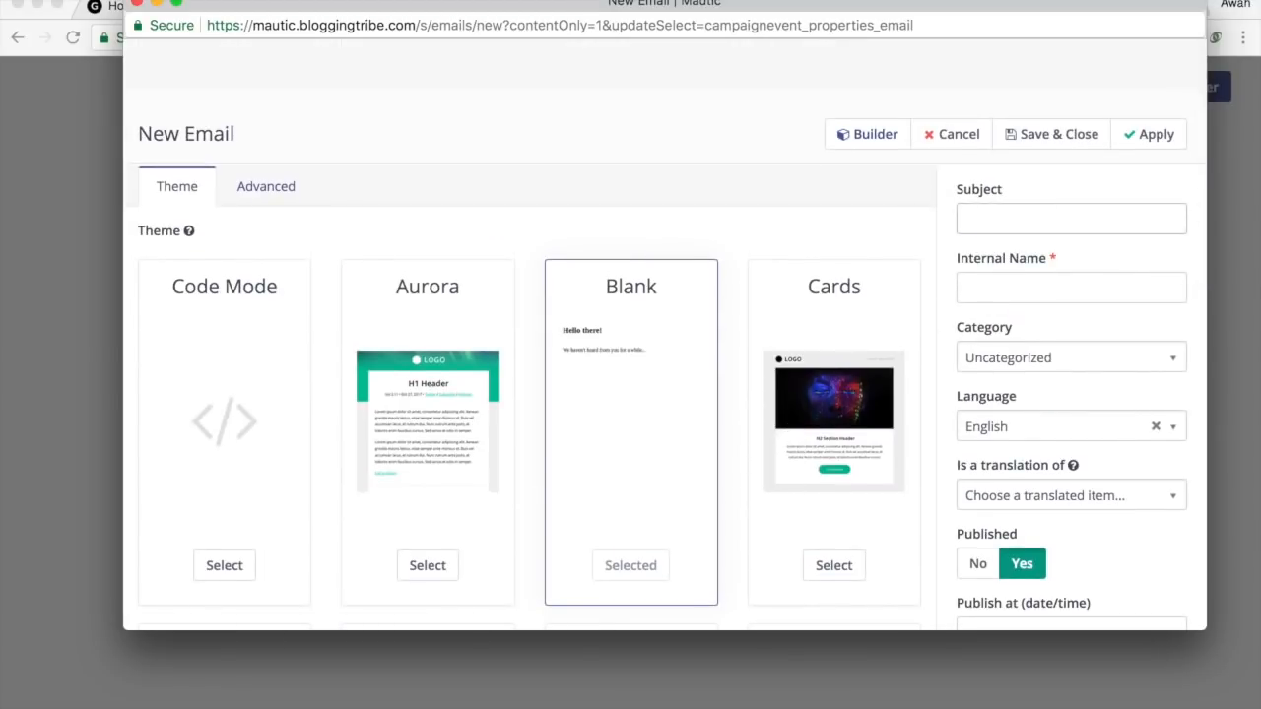
{"action": "type", "text": "Import"}
{"action": "key", "text": "Down"}
{"action": "key", "text": "Return"}
{"action": "left_click_drag", "start_coordinate": [1115, 221], "coordinate": [1193, 225]}
{"action": "left_click", "coordinate": [1103, 220]}
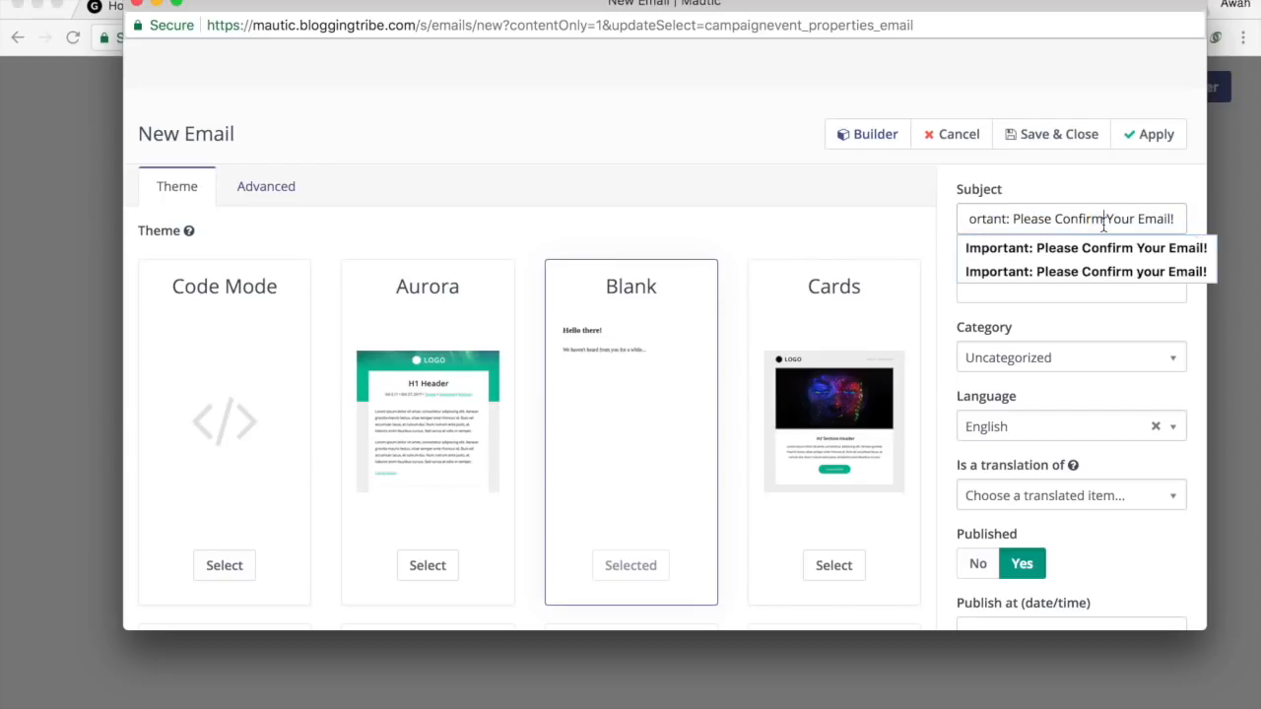
{"action": "left_click", "coordinate": [1055, 323]}
Enter 'Email Address Confirmation Email' as the email's internal name.
{"action": "left_click", "coordinate": [1029, 299]}
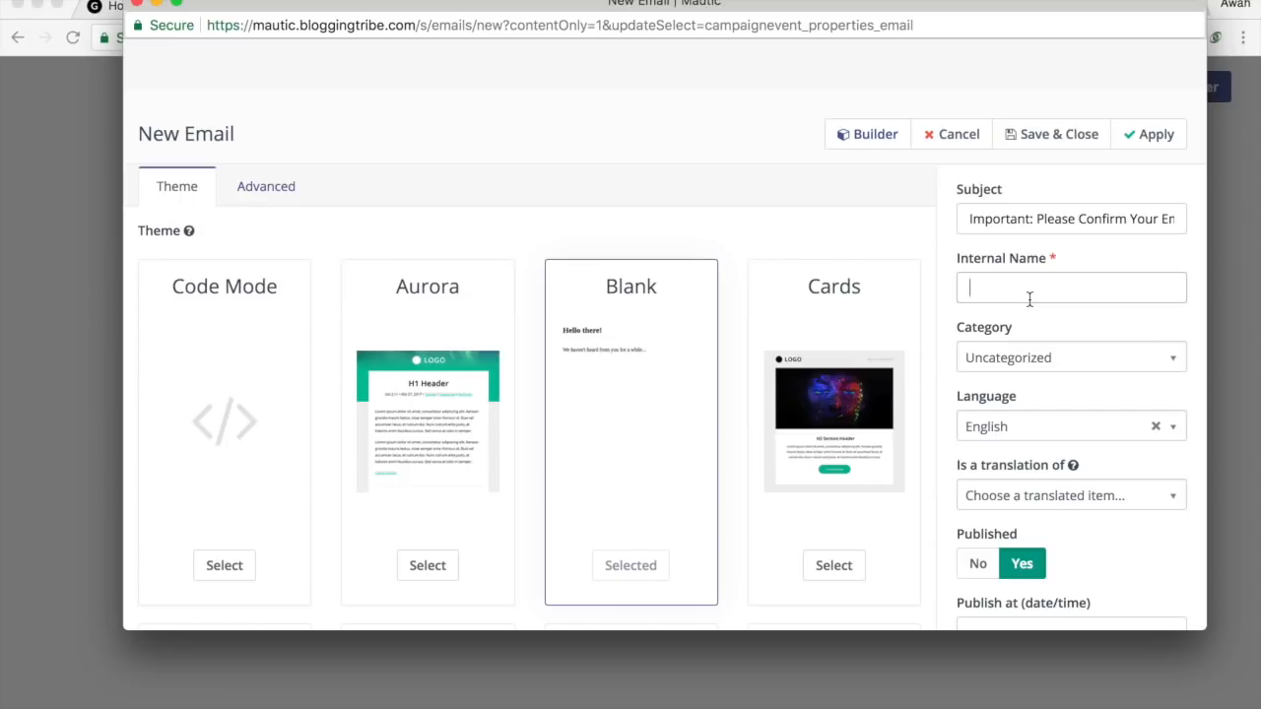
{"action": "mouse_move", "coordinate": [982, 258]}
{"action": "left_mouse_down"}
{"action": "mouse_move", "coordinate": [1053, 258]}
{"action": "mouse_move", "coordinate": [975, 258]}
{"action": "left_mouse_up"}
{"action": "left_click", "coordinate": [1047, 259]}
{"action": "left_click", "coordinate": [985, 286]}
{"action": "type", "text": "Email Confirmatio"}
{"action": "left_click", "coordinate": [1007, 287]}
{"action": "type", "text": "Address"}
{"action": "left_click", "coordinate": [1153, 288]}
{"action": "type", "text": "Email!"}
{"action": "key", "text": "BackSpace"}
{"action": "type", "text": "."}
{"action": "key", "text": "BackSpace"}
Fill the email's UTM fields: Campaign source Mautic, medium Email, name 'Email Address Confirmation'.
{"action": "scroll", "coordinate": [901, 404], "scroll_direction": "down", "scroll_amount": 2}
{"action": "scroll", "coordinate": [1084, 365], "scroll_direction": "down", "scroll_amount": 9}
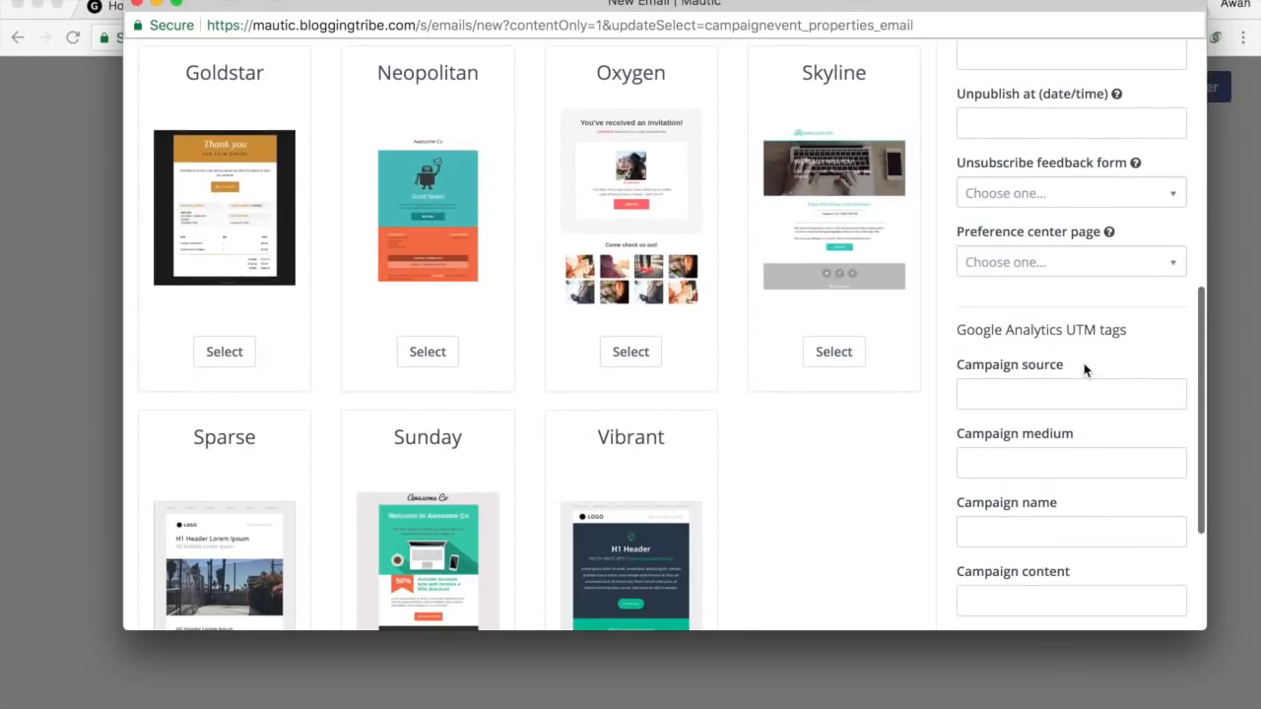
{"action": "scroll", "coordinate": [1084, 364], "scroll_direction": "down", "scroll_amount": 5}
{"action": "left_click", "coordinate": [1052, 211]}
{"action": "type", "text": "ds"}
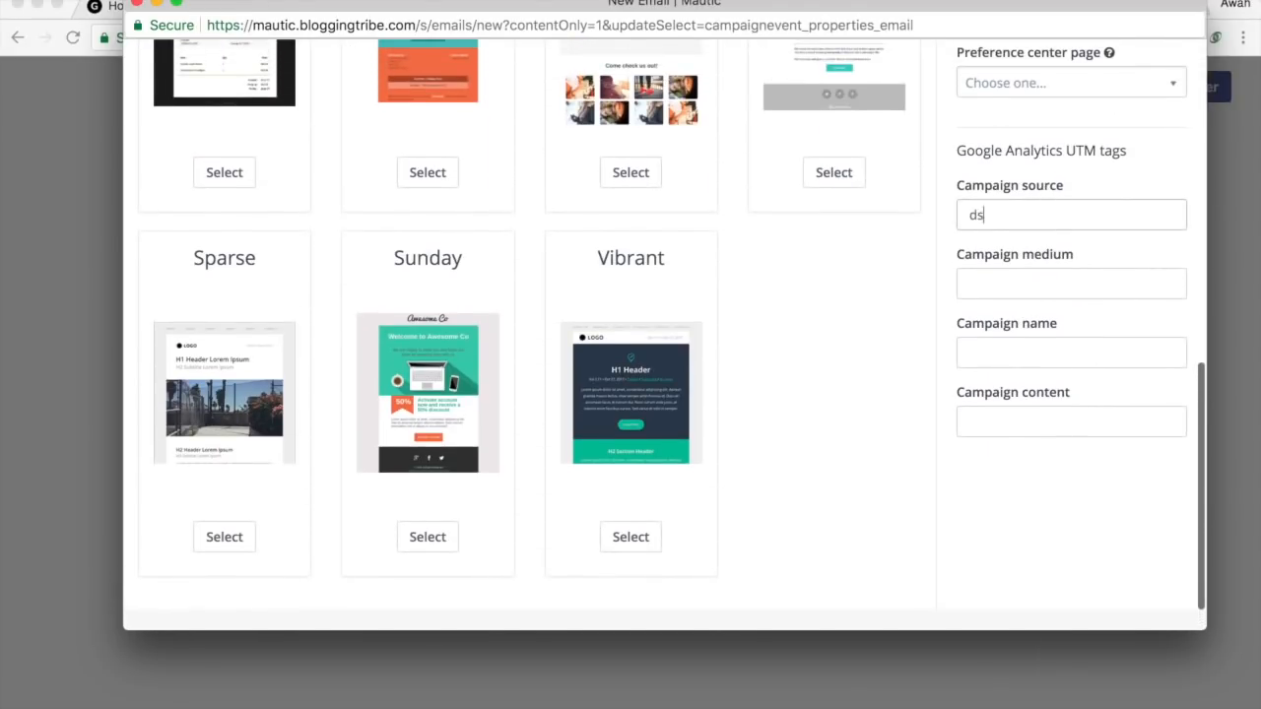
{"action": "type", "text": "f"}
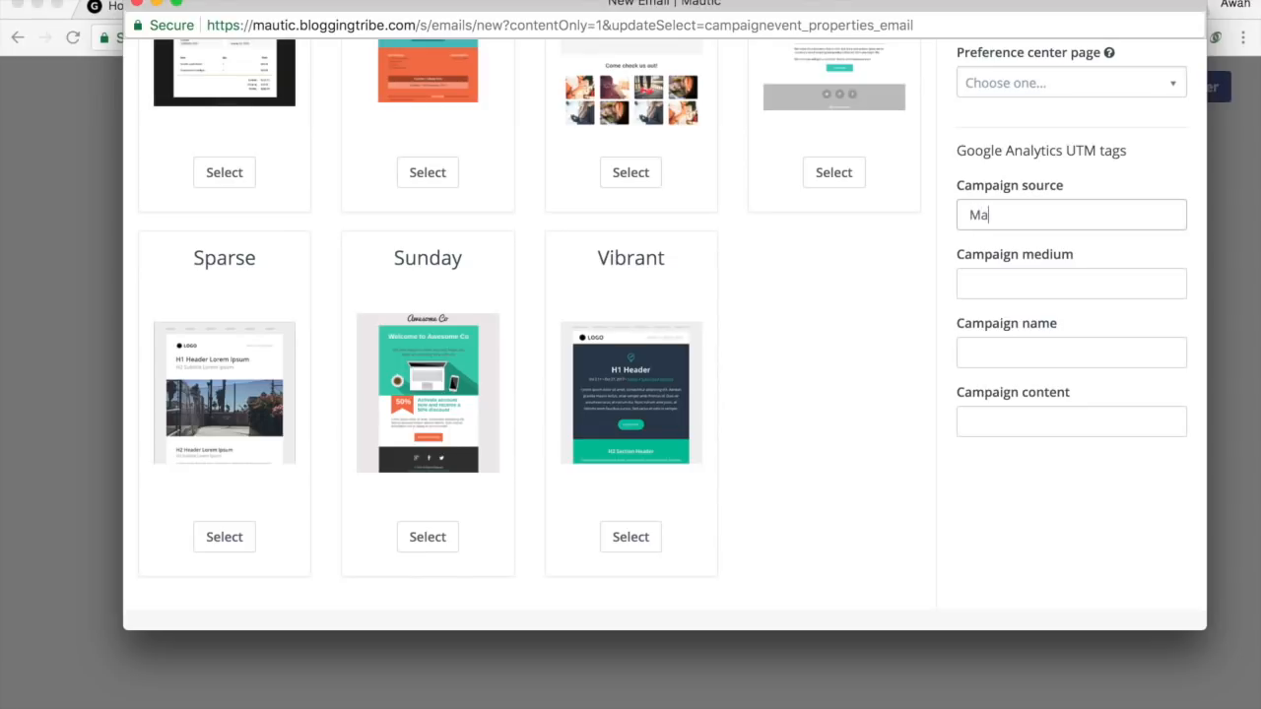
{"action": "type", "text": "Email"}
{"action": "key", "text": "Tab"}
{"action": "type", "text": "ddsf"}
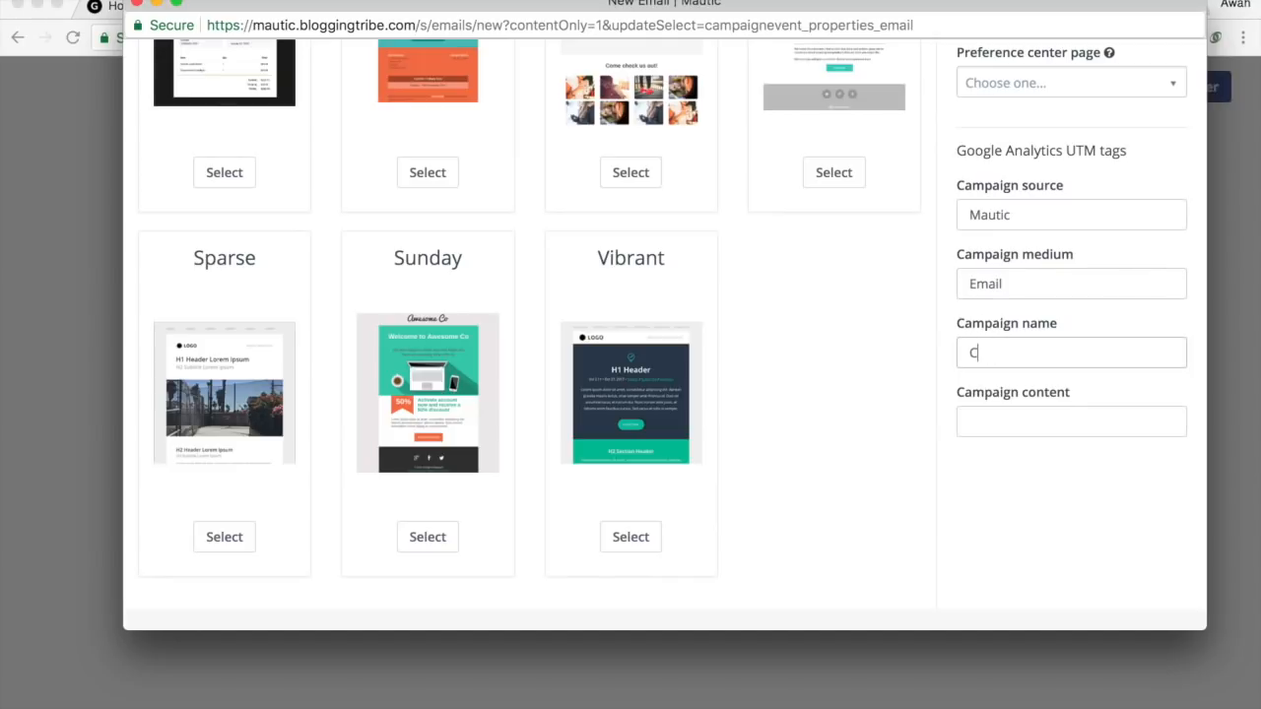
{"action": "type", "text": "mailk"}
{"action": "type", "text": "Ema"}
{"action": "type", "text": "il Add"}
{"action": "type", "text": "ress Confirmation"}
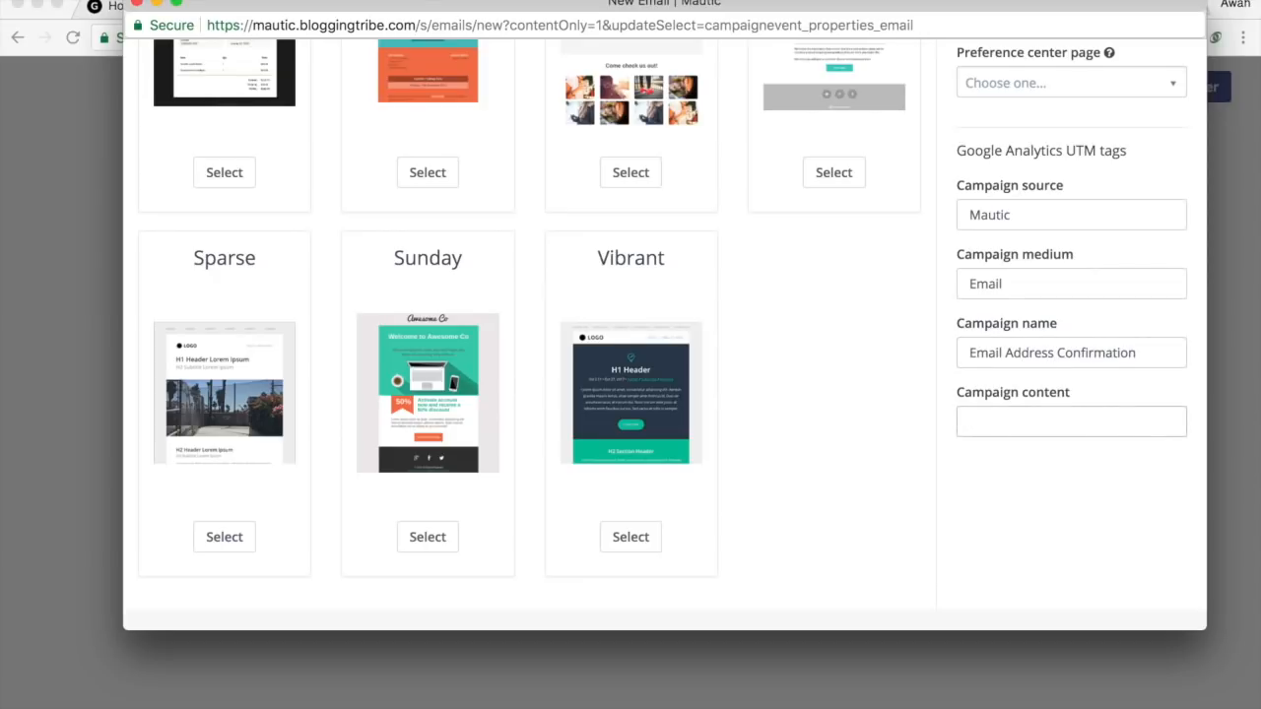
{"action": "scroll", "coordinate": [992, 337], "scroll_direction": "up", "scroll_amount": 3}
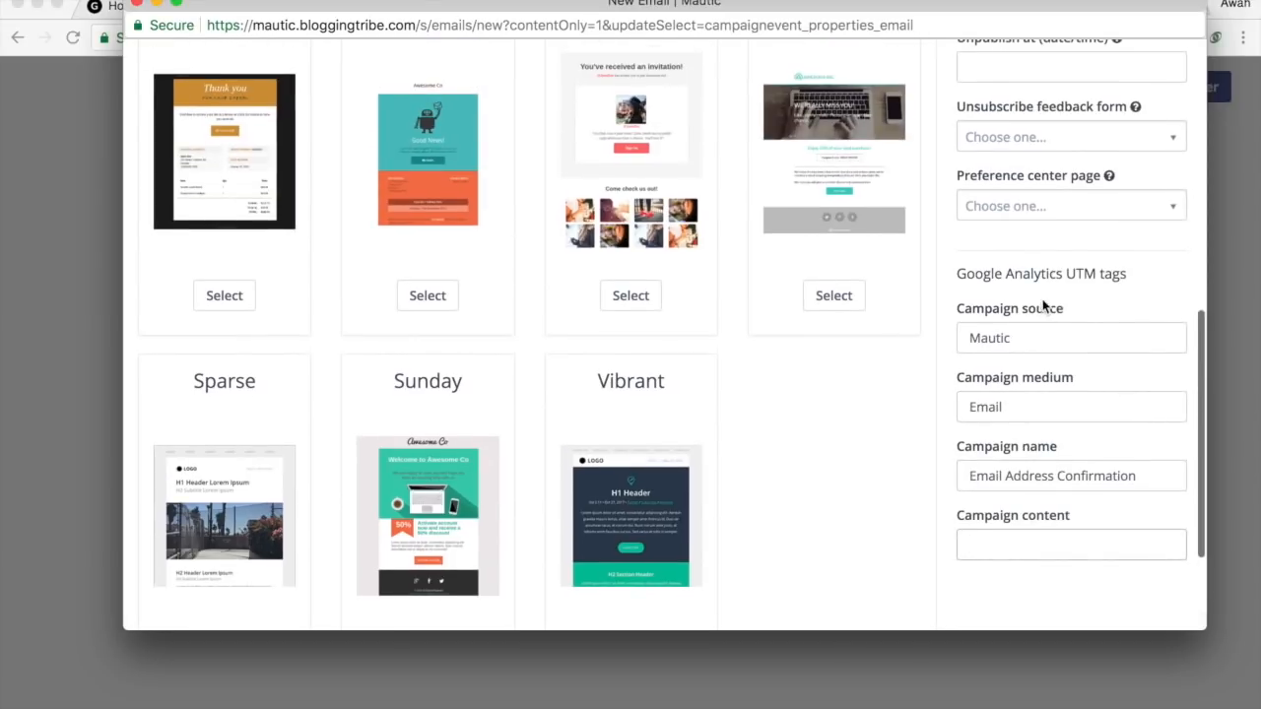
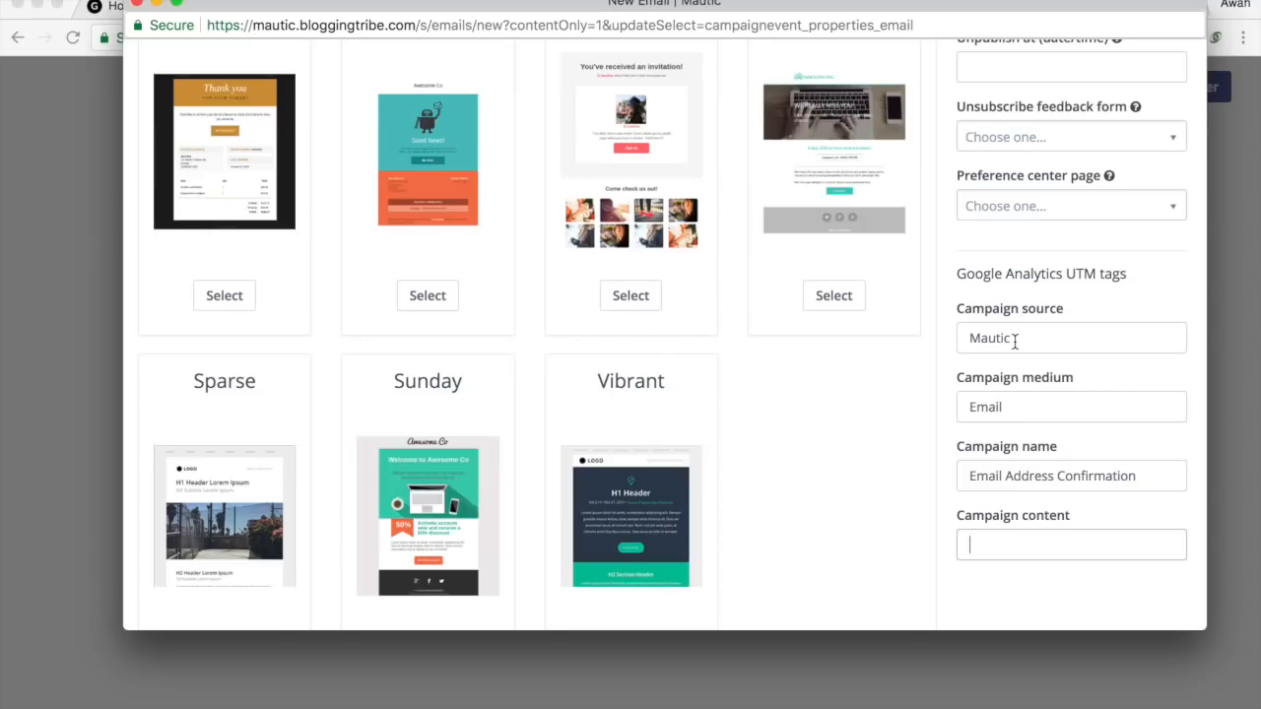
Scroll back up to the top of the New Email form.
{"action": "scroll", "coordinate": [1015, 340], "scroll_direction": "up", "scroll_amount": 10}
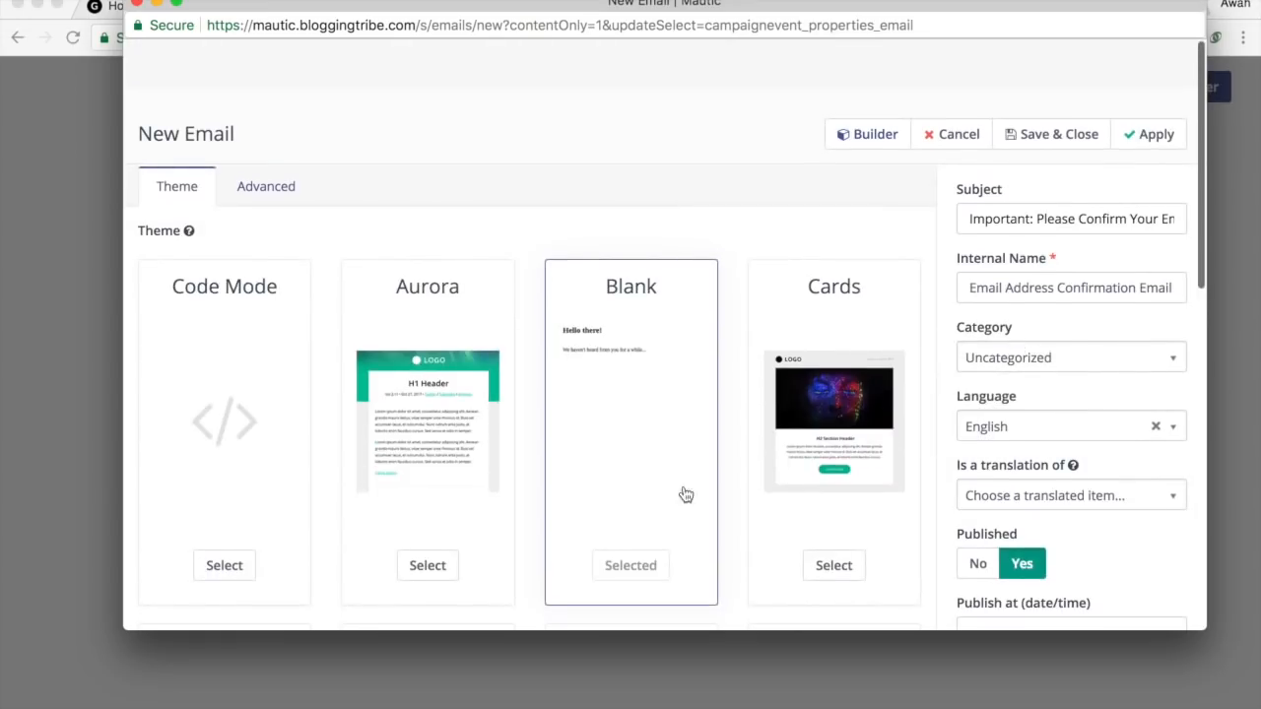
{"action": "scroll", "coordinate": [1067, 413], "scroll_direction": "down", "scroll_amount": 10}
{"action": "scroll", "coordinate": [970, 440], "scroll_direction": "up", "scroll_amount": 10}
In the email builder, change the 'Hello there!' heading to 'Hey!'.
{"action": "left_click", "coordinate": [853, 140]}
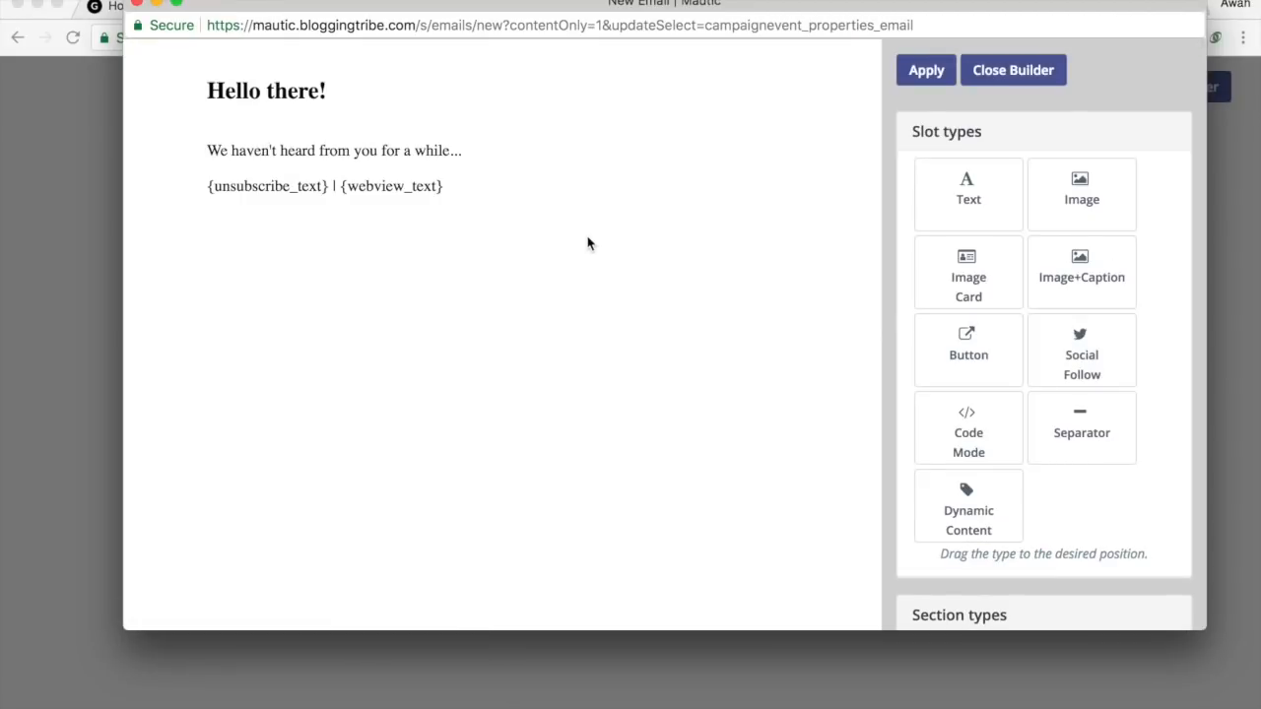
{"action": "scroll", "coordinate": [978, 308], "scroll_direction": "down", "scroll_amount": 1}
{"action": "scroll", "coordinate": [979, 308], "scroll_direction": "down", "scroll_amount": 5}
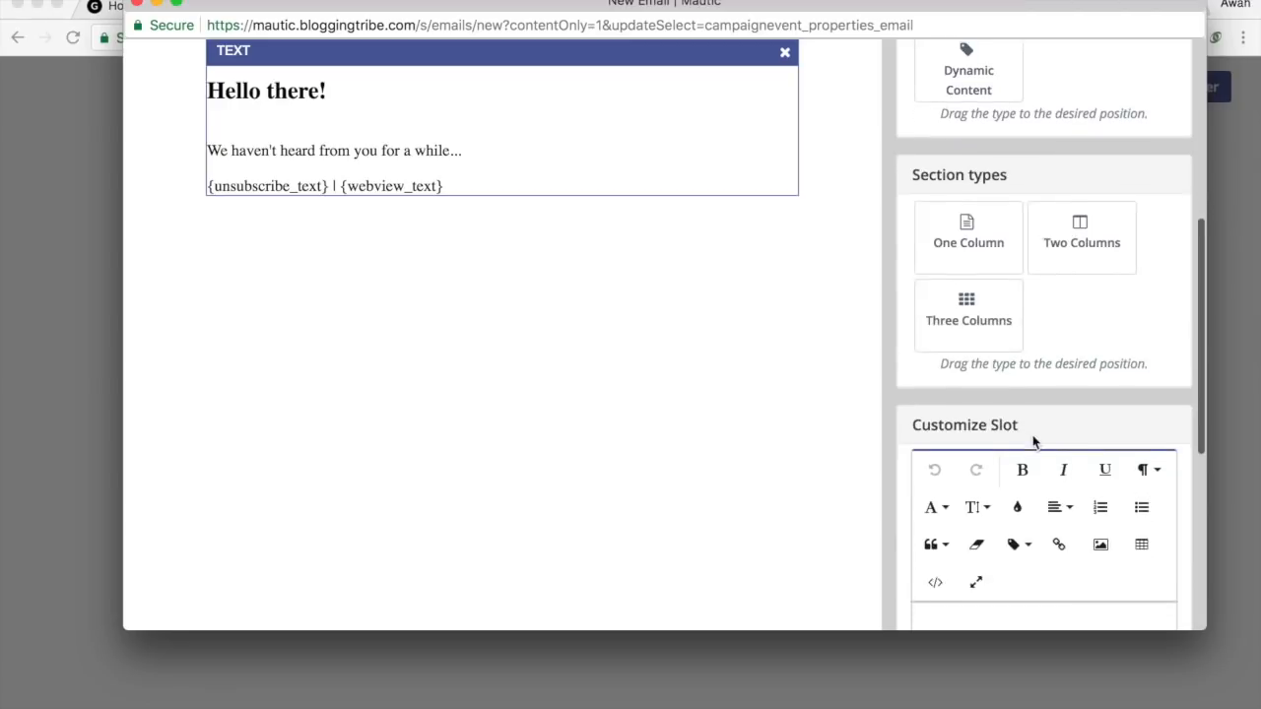
{"action": "left_click_drag", "start_coordinate": [1062, 331], "coordinate": [859, 308]}
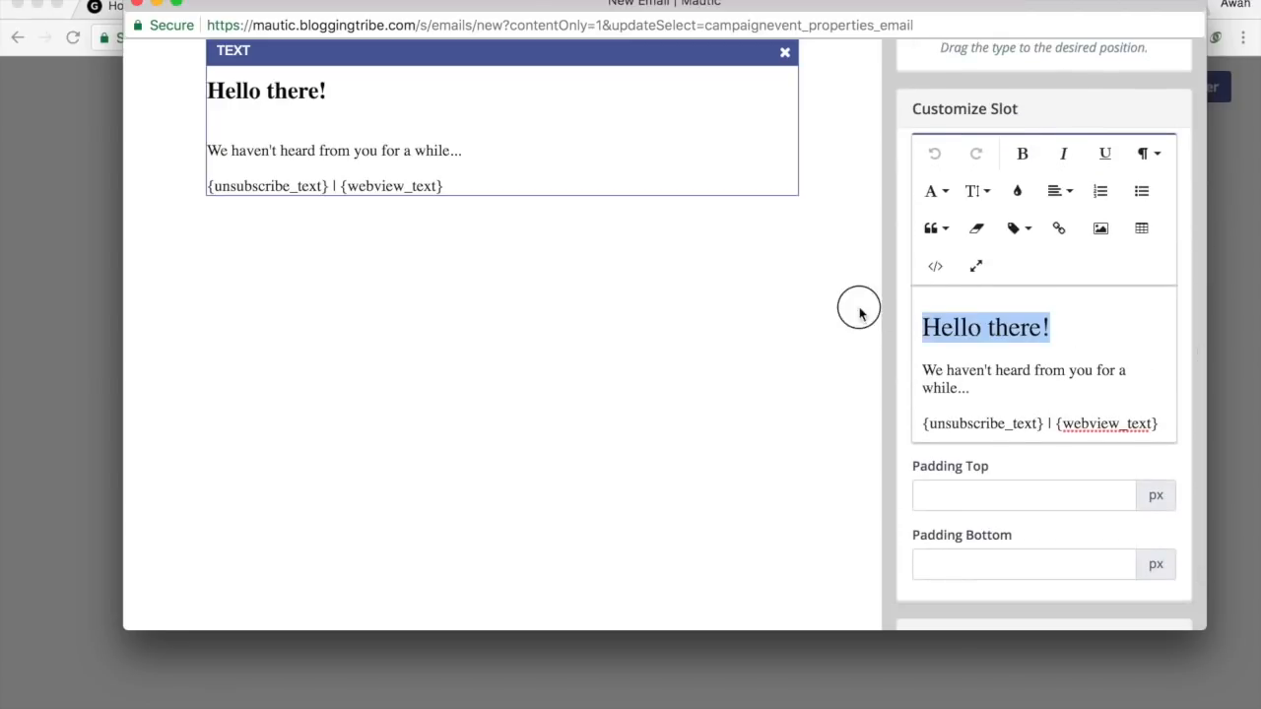
{"action": "left_click", "coordinate": [1028, 348]}
{"action": "left_click", "coordinate": [1041, 329]}
{"action": "left_click_drag", "start_coordinate": [1042, 329], "coordinate": [836, 318]}
{"action": "type", "text": "Hi there"}
{"action": "key", "text": "BackSpace"}
{"action": "key", "text": "BackSpace"}
{"action": "key", "text": "BackSpace"}
{"action": "key", "text": "BackSpace"}
{"action": "key", "text": "BackSpace"}
{"action": "key", "text": "BackSpace"}
{"action": "type", "text": "Hey!"}
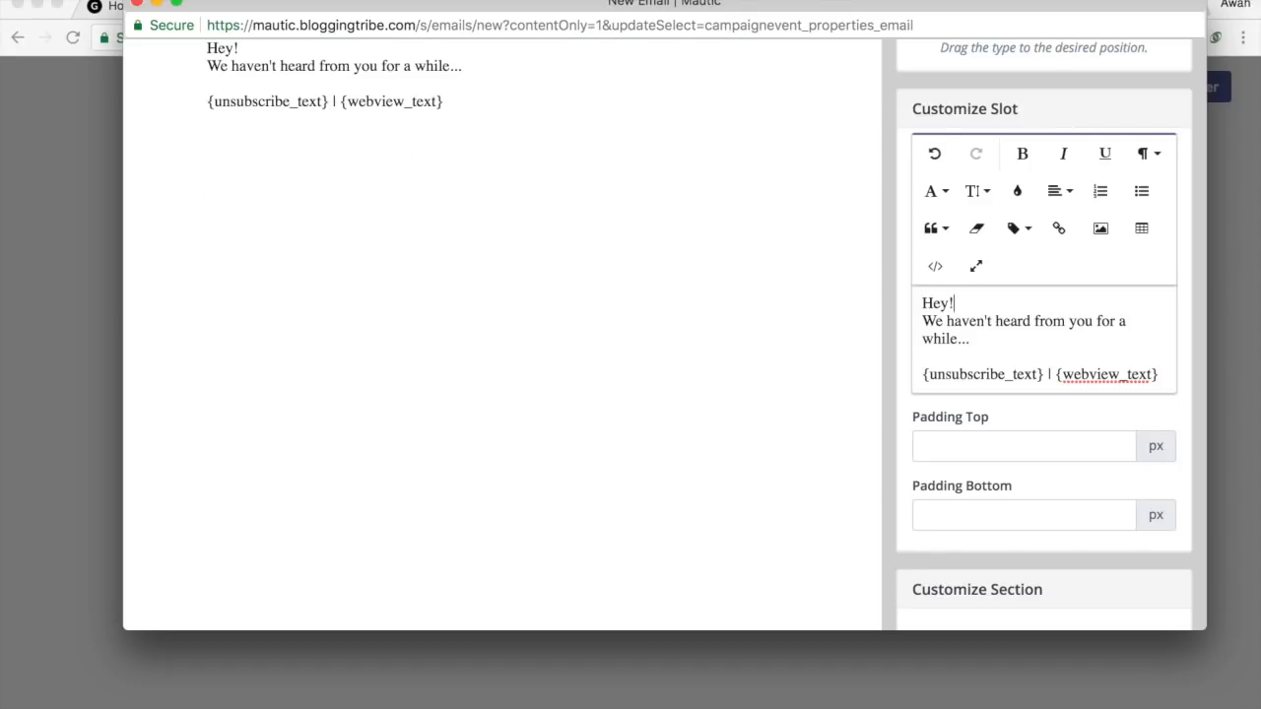
{"action": "key", "text": "Return"}
Replace the 'We haven't heard' line with 'Please Confirm your email!' and 'Click Here to Confirm.'.
{"action": "left_click_drag", "start_coordinate": [1008, 354], "coordinate": [903, 347]}
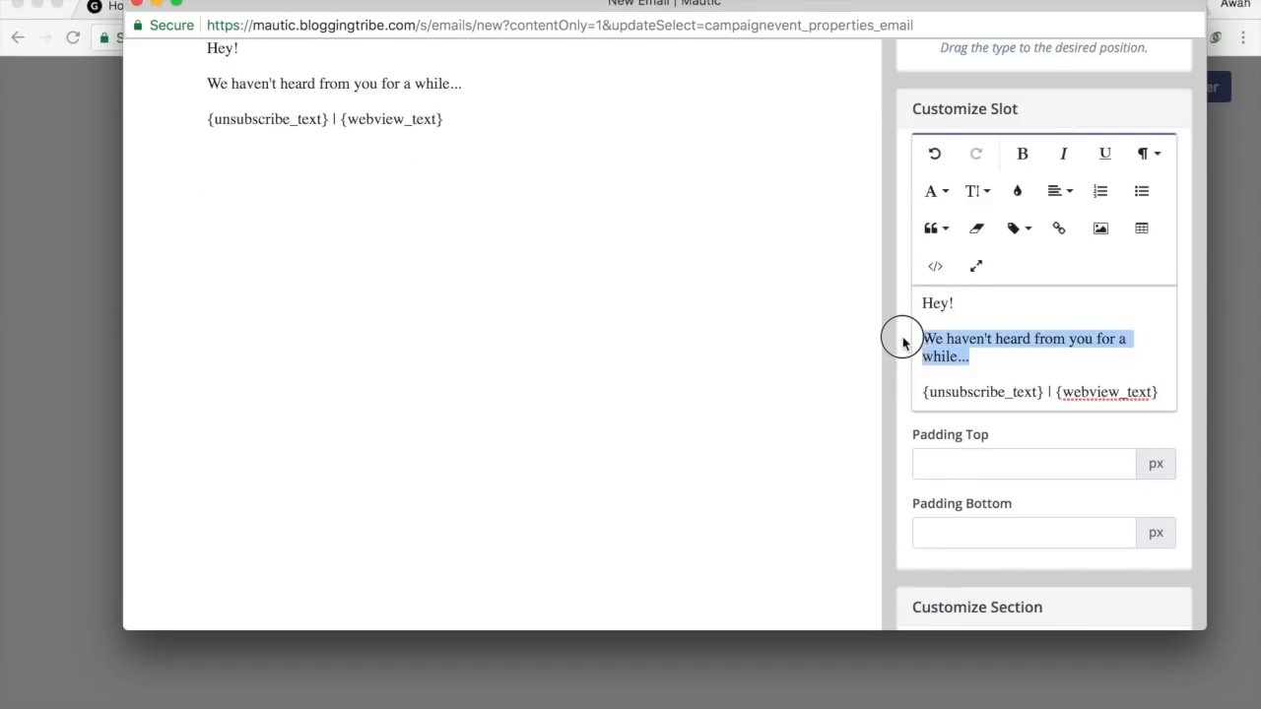
{"action": "key", "text": "BackSpace"}
{"action": "type", "text": "Please Confirm youe ema"}
{"action": "key", "text": "BackSpace"}
{"action": "key", "text": "BackSpace"}
{"action": "key", "text": "BackSpace"}
{"action": "type", "text": "emaik "}
{"action": "type", "text": "!"}
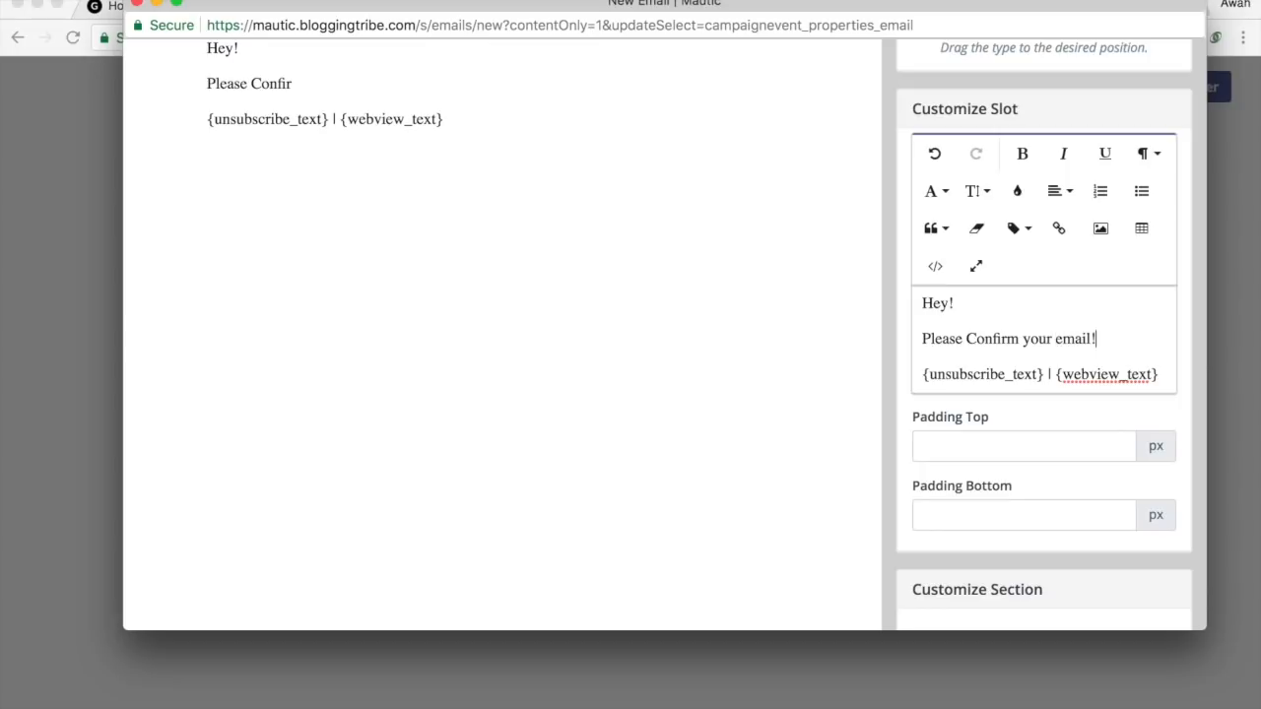
{"action": "left_click", "coordinate": [1050, 358]}
{"action": "type", "text": "CLick"}
{"action": "key", "text": "BackSpace"}
{"action": "key", "text": "BackSpace"}
{"action": "key", "text": "BackSpace"}
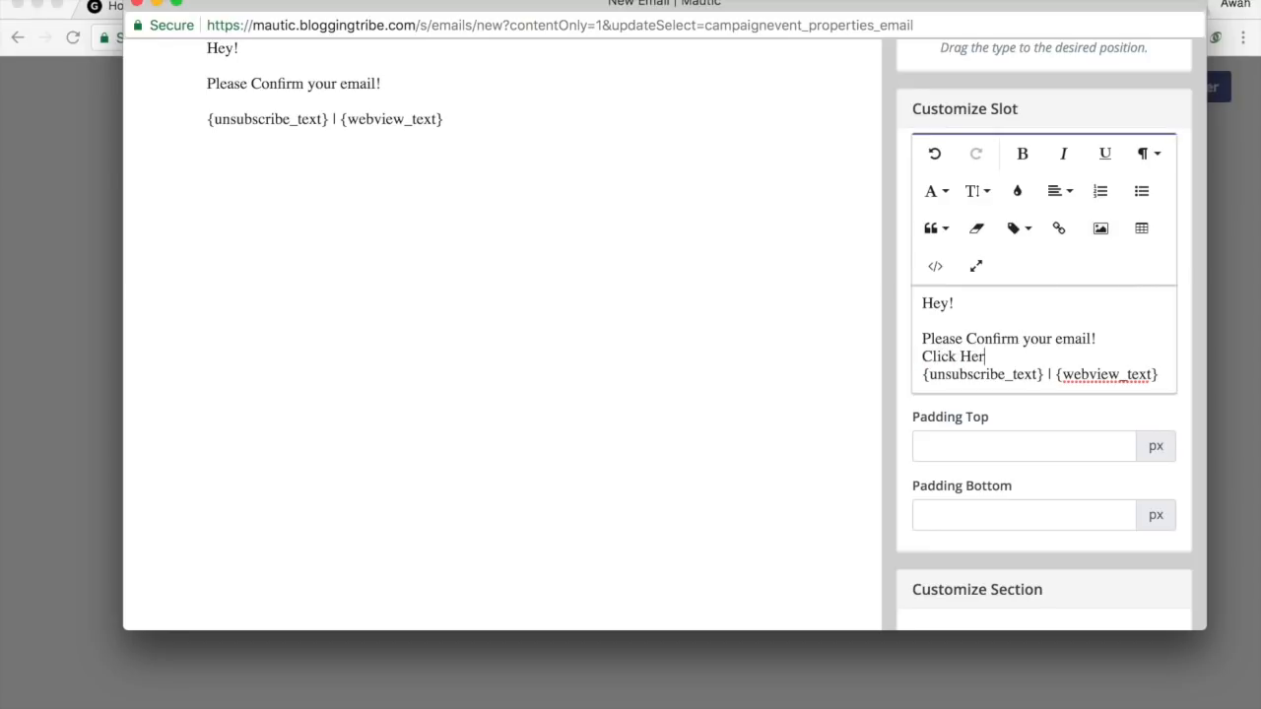
{"action": "type", "text": "Con"}
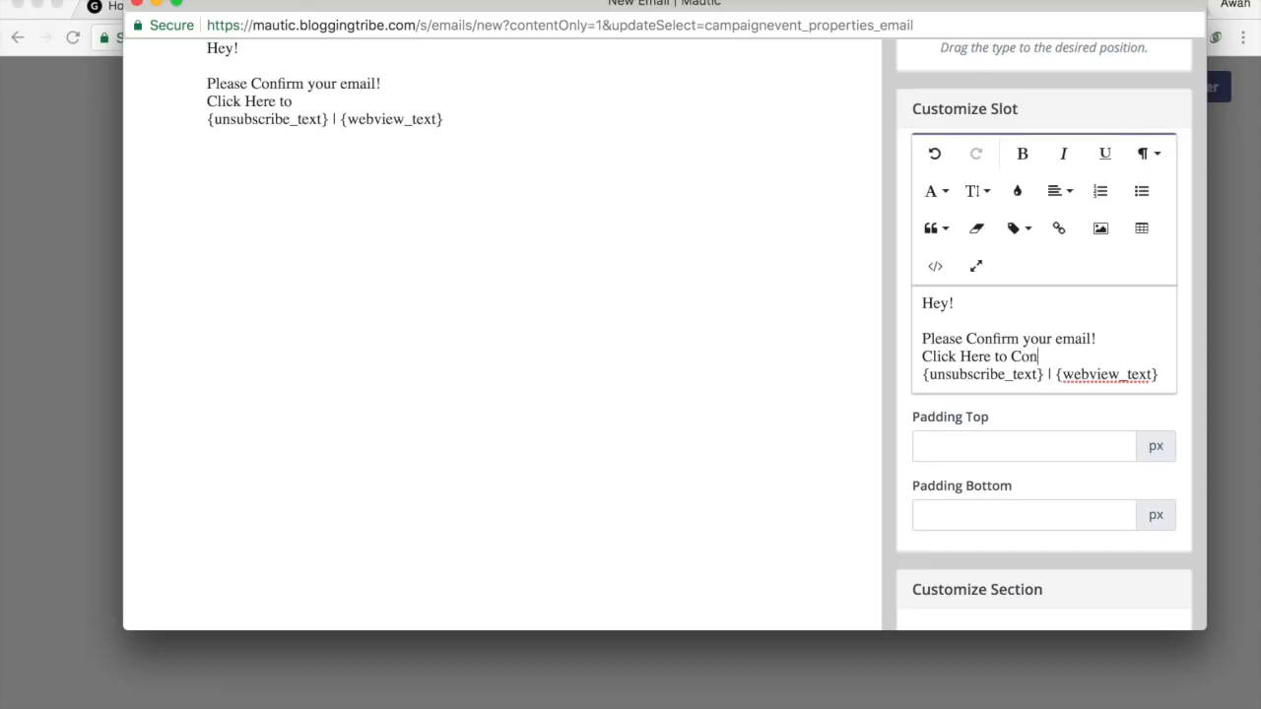
{"action": "type", "text": "firm."}
{"action": "left_click_drag", "start_coordinate": [1080, 357], "coordinate": [917, 361]}
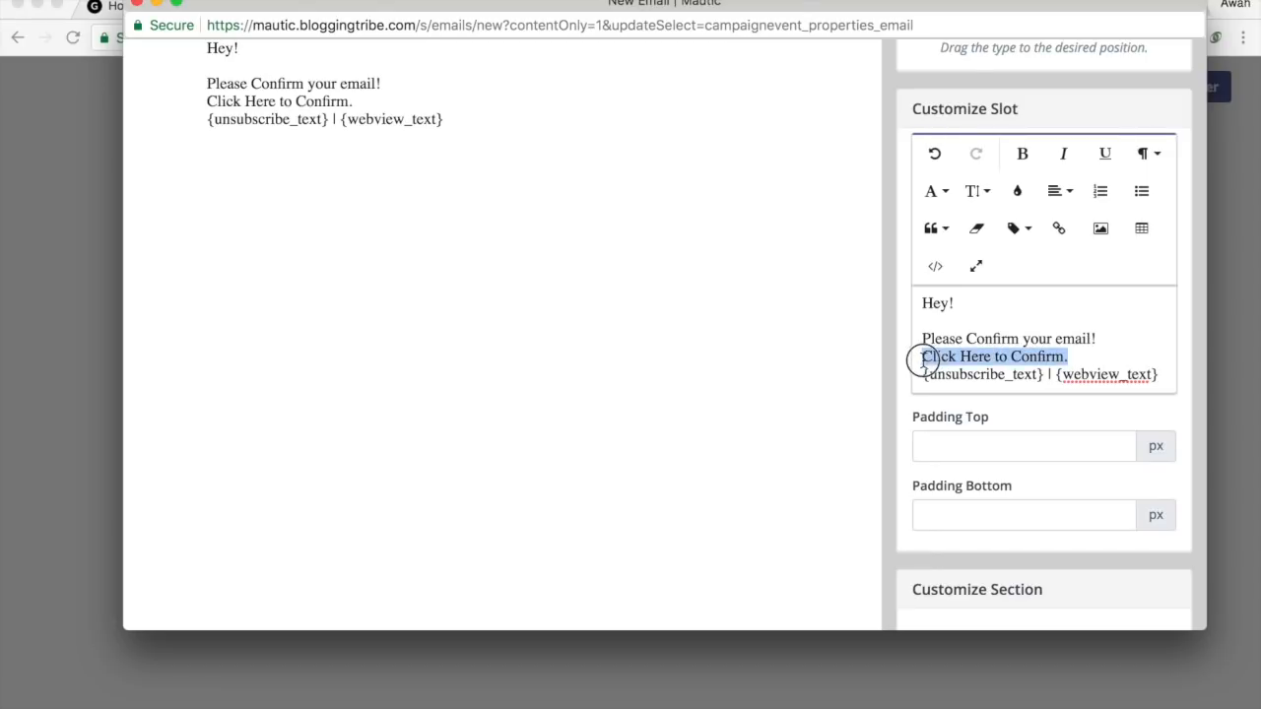
{"action": "left_click", "coordinate": [1058, 228]}
{"action": "type", "text": "htt"}
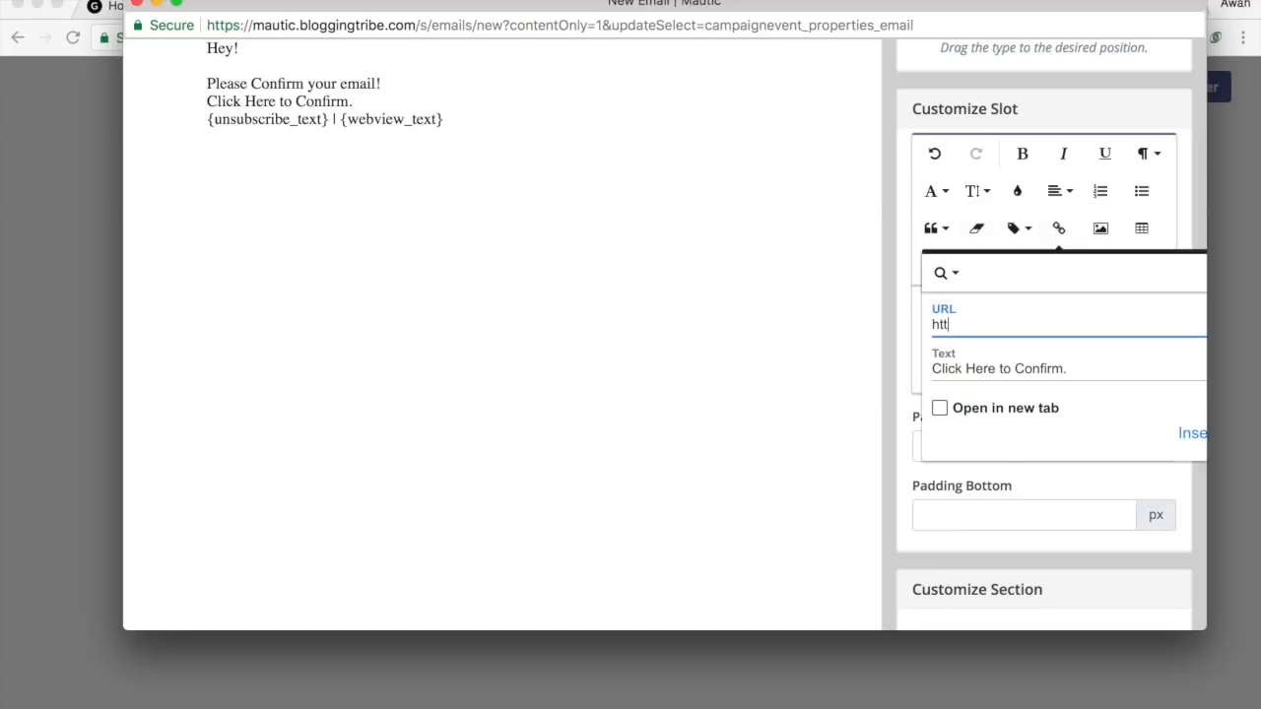
{"action": "type", "text": "ps://bloggingtribe.com/t"}
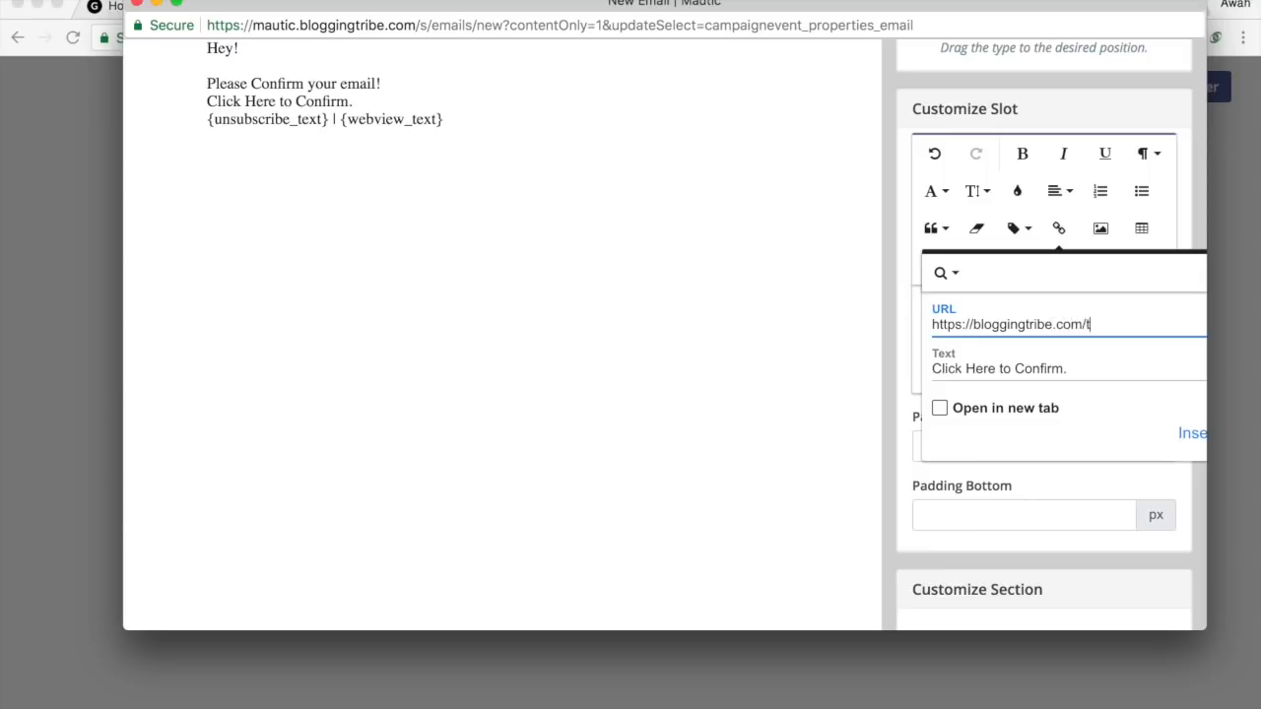
{"action": "type", "text": "hank-you"}
{"action": "left_click", "coordinate": [1192, 435]}
{"action": "left_click", "coordinate": [1072, 343]}
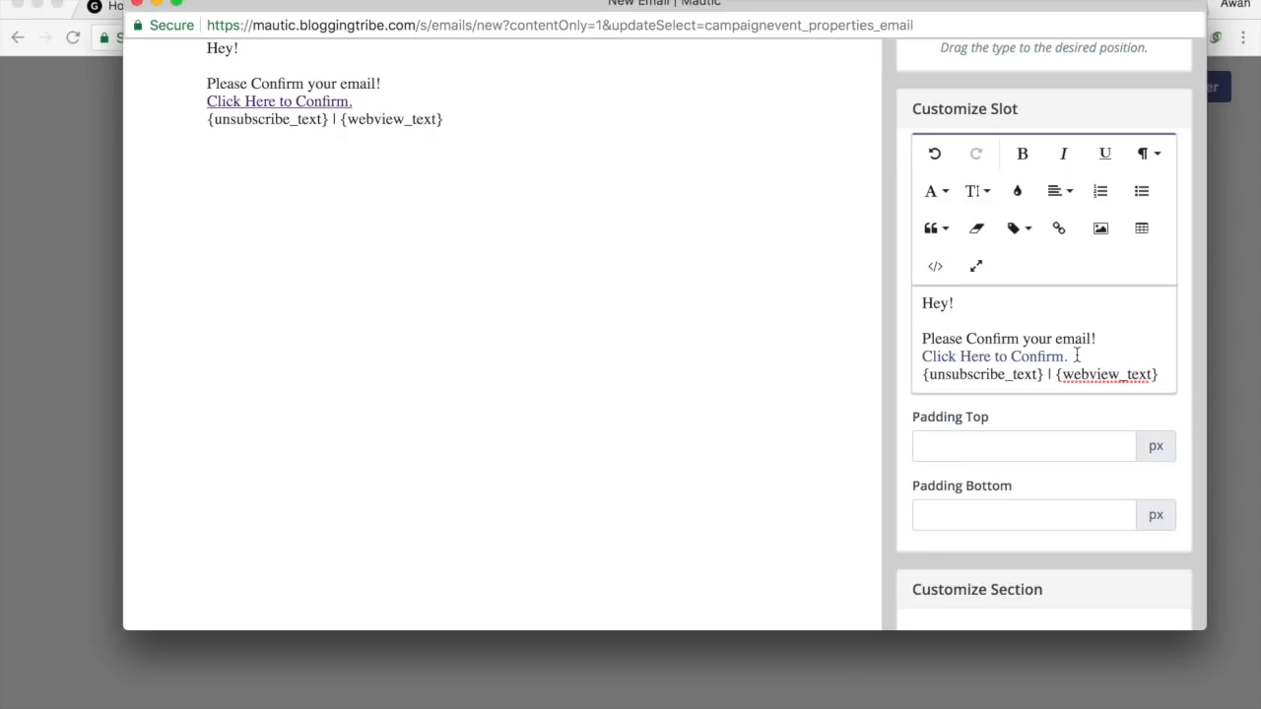
Add spacing between the lines and delete the unsubscribe/webview placeholder line.
{"action": "left_click", "coordinate": [1077, 356]}
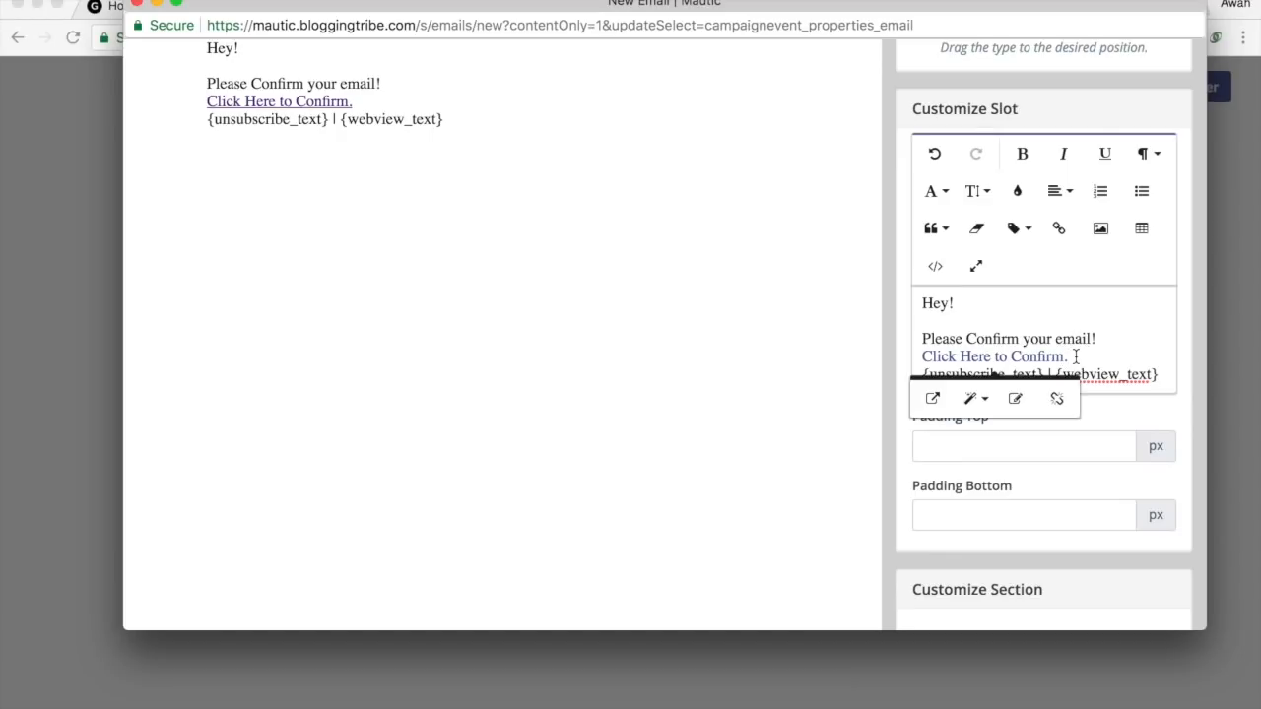
{"action": "left_click", "coordinate": [1160, 337]}
{"action": "key", "text": "Return"}
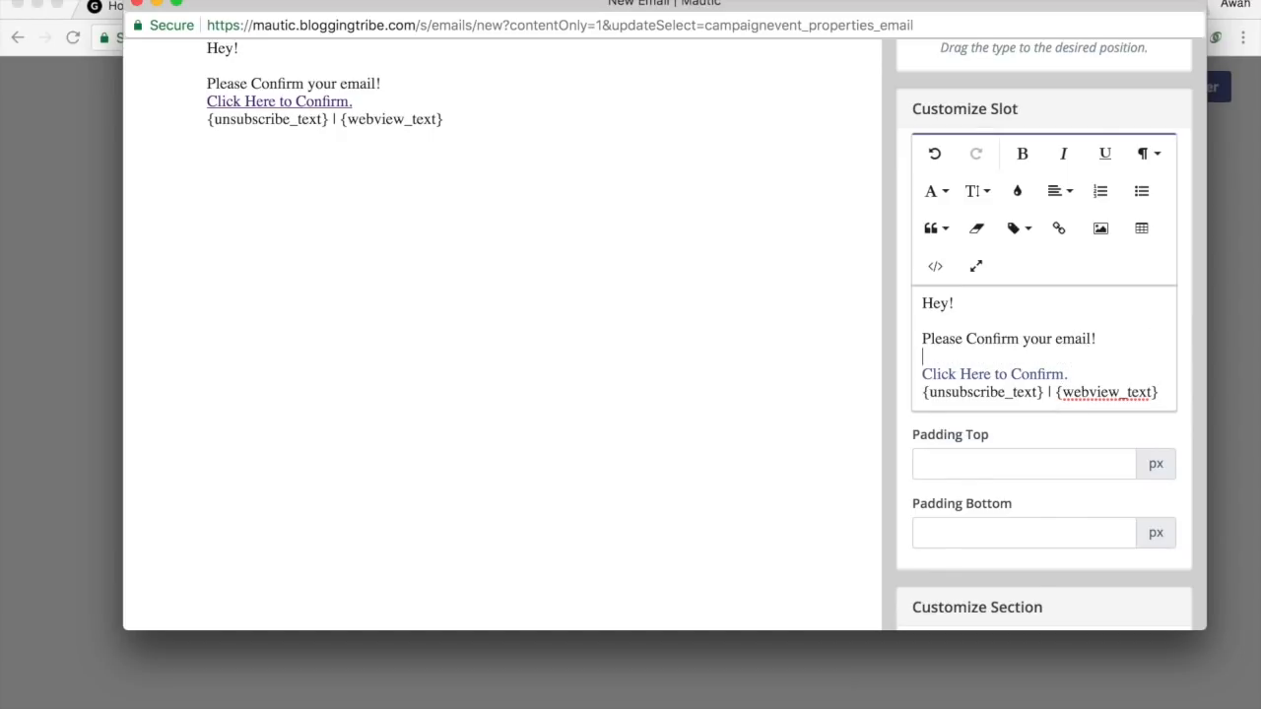
{"action": "key", "text": "Down"}
{"action": "key", "text": "Down"}
{"action": "key", "text": "Return"}
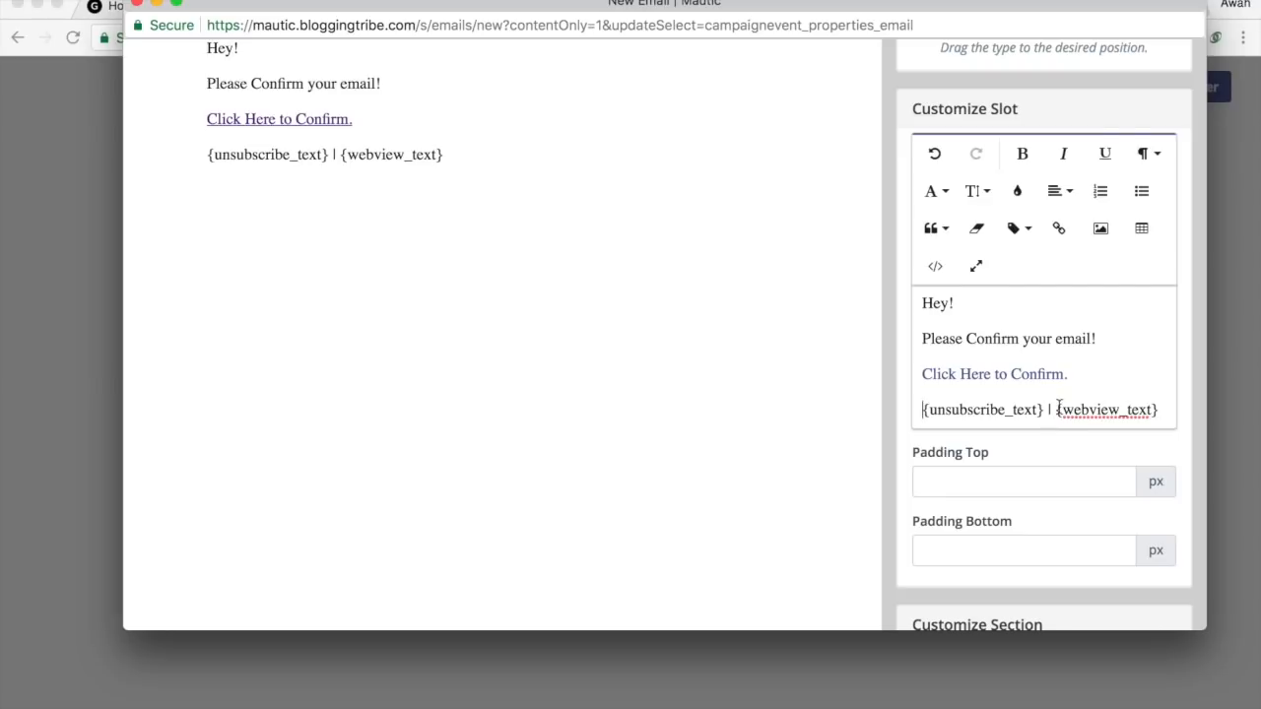
{"action": "left_click_drag", "start_coordinate": [1162, 408], "coordinate": [849, 418]}
{"action": "key", "text": "BackSpace"}
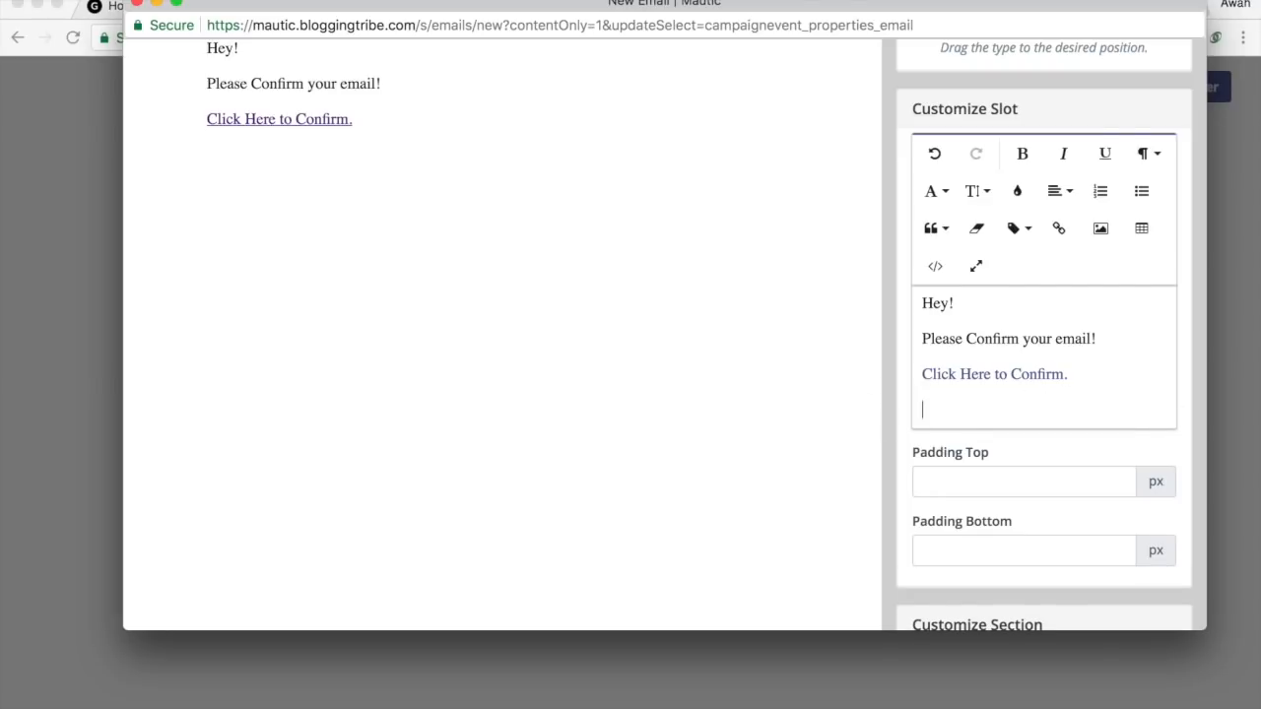
Add a button block below the 'Click Here to Confirm.' link.
{"action": "scroll", "coordinate": [982, 389], "scroll_direction": "up", "scroll_amount": 3}
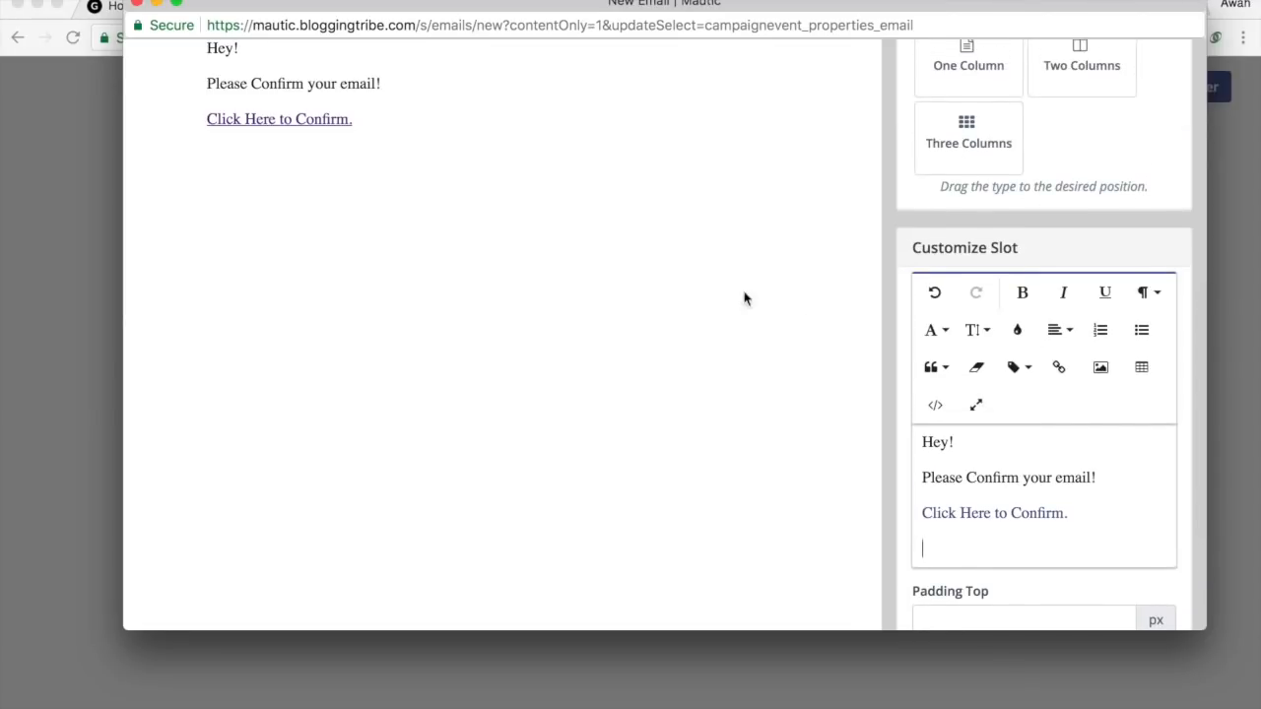
{"action": "scroll", "coordinate": [1062, 404], "scroll_direction": "down", "scroll_amount": 3}
{"action": "scroll", "coordinate": [1069, 404], "scroll_direction": "up", "scroll_amount": 2}
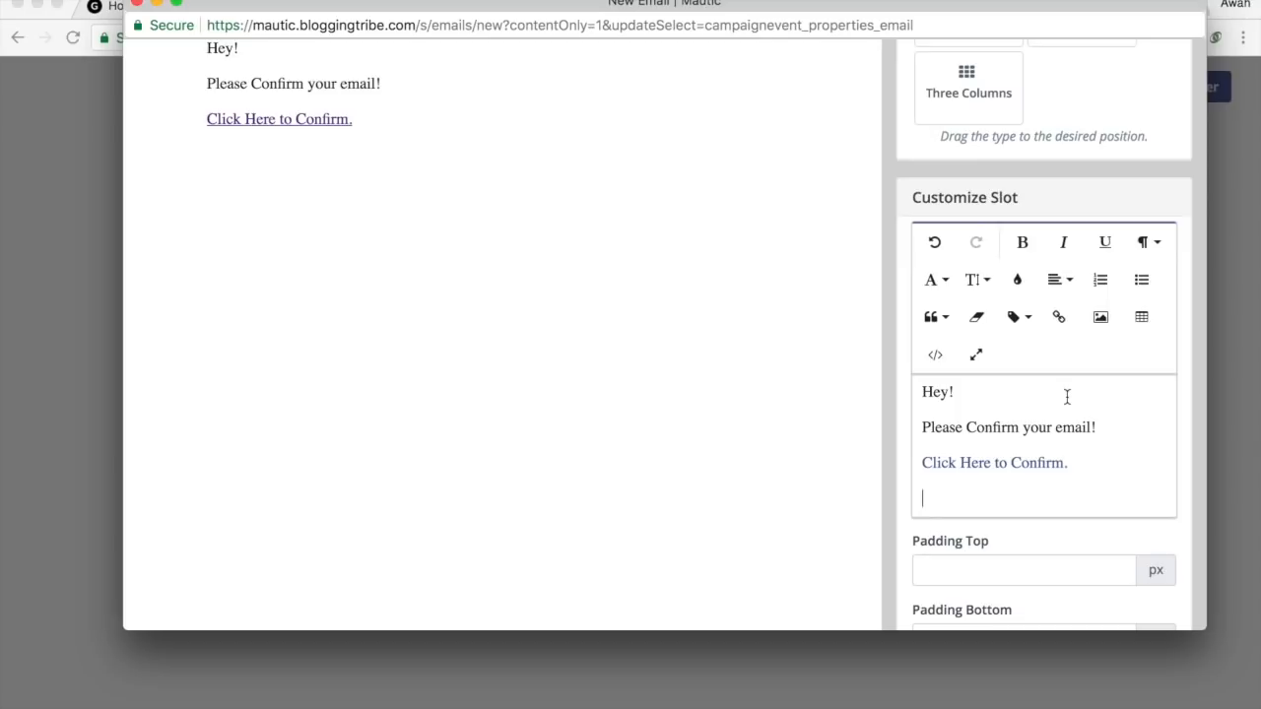
{"action": "scroll", "coordinate": [1067, 396], "scroll_direction": "up", "scroll_amount": 10}
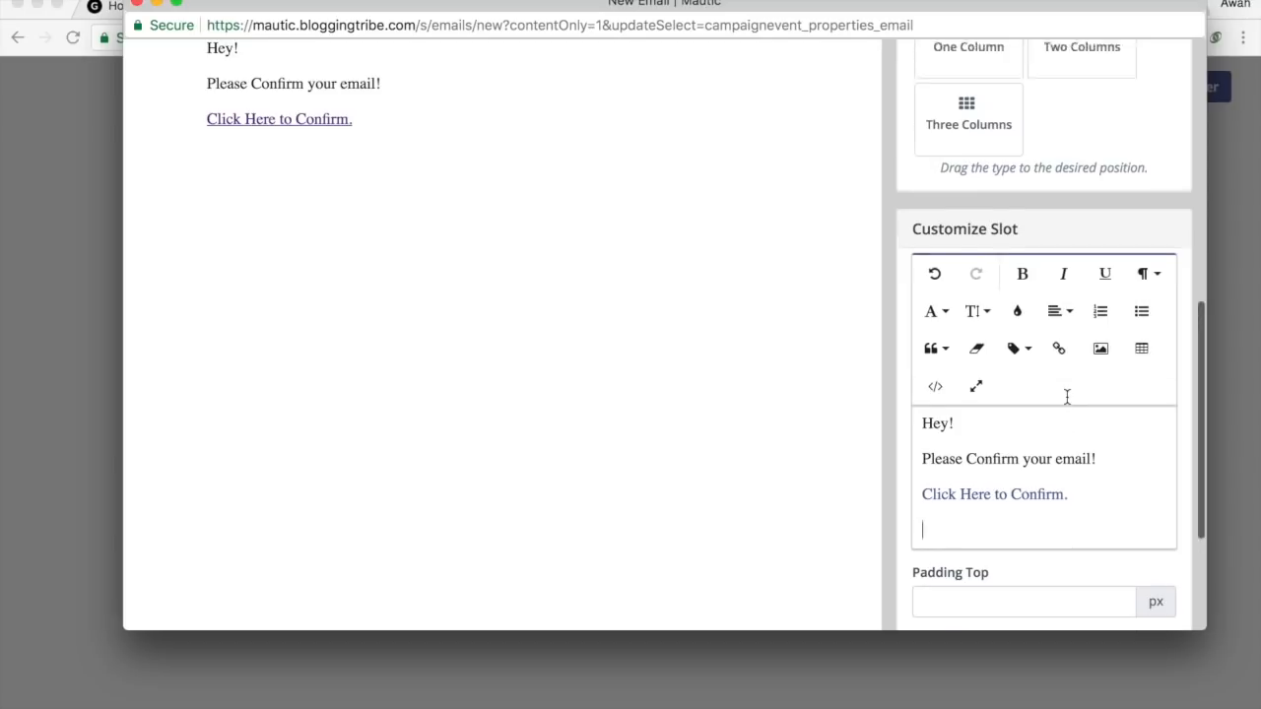
{"action": "scroll", "coordinate": [1068, 404], "scroll_direction": "down", "scroll_amount": 10}
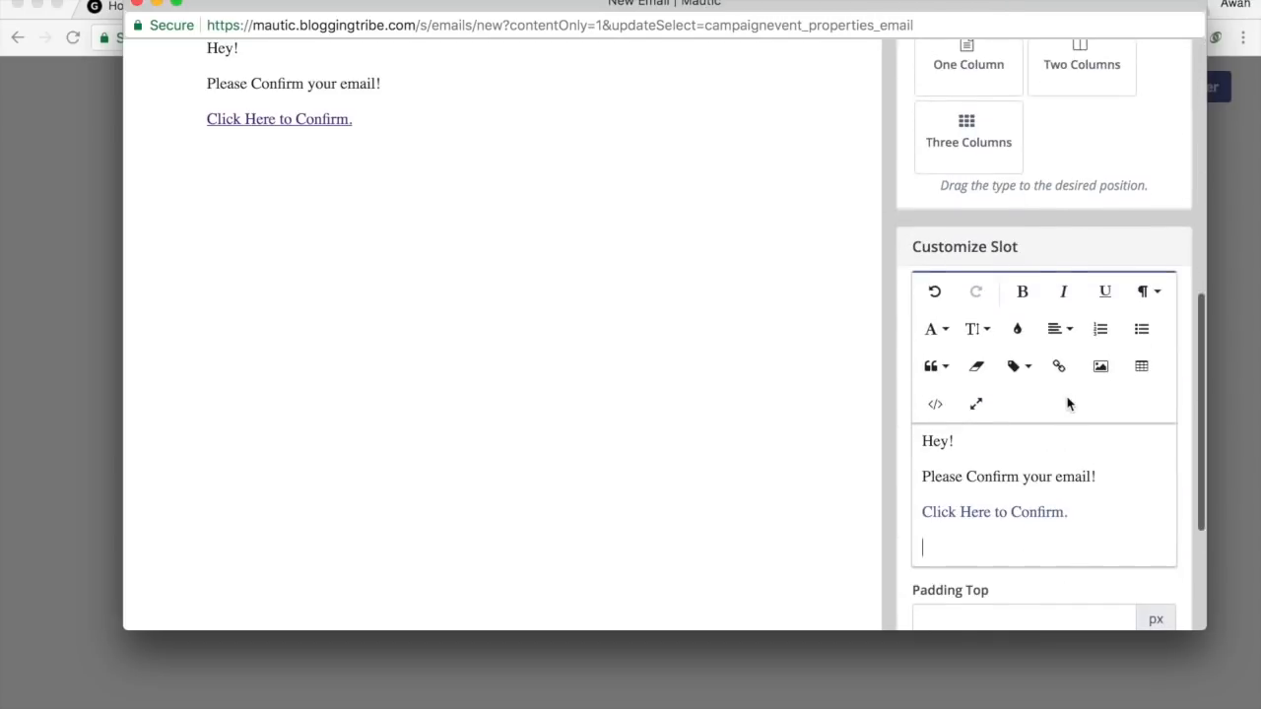
{"action": "scroll", "coordinate": [1067, 396], "scroll_direction": "up", "scroll_amount": 10}
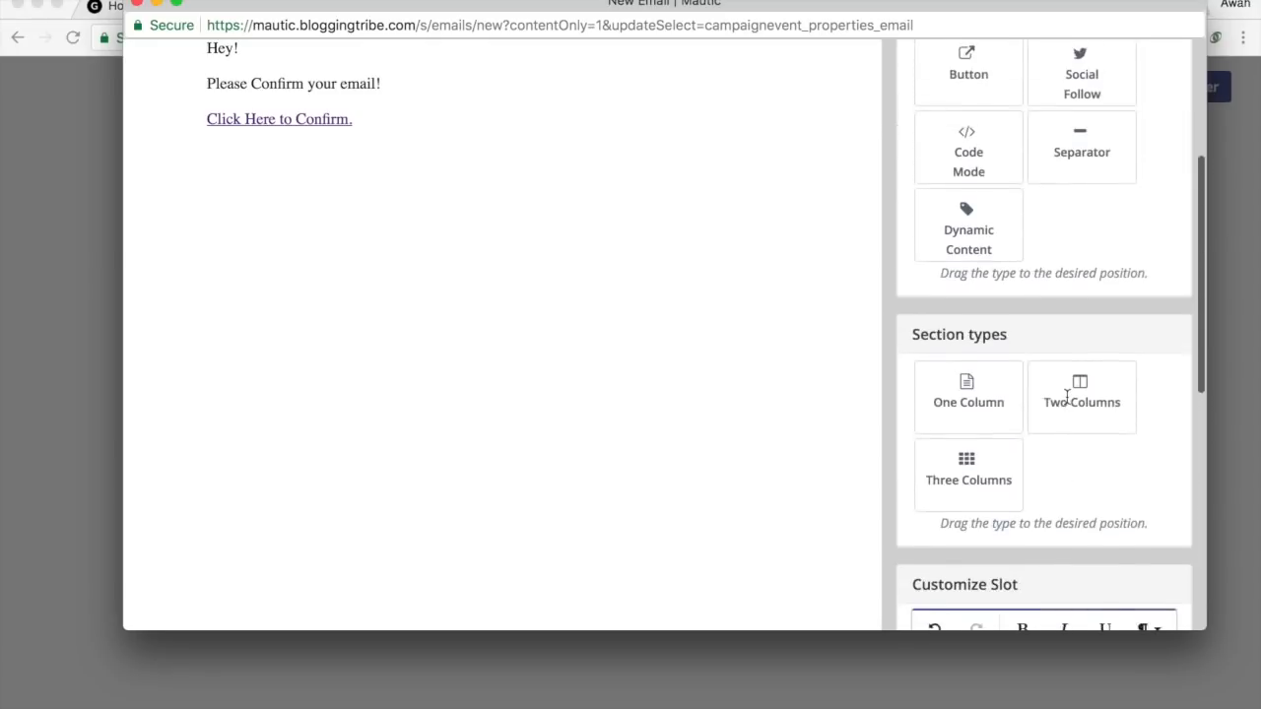
{"action": "left_click_drag", "start_coordinate": [972, 338], "coordinate": [424, 178]}
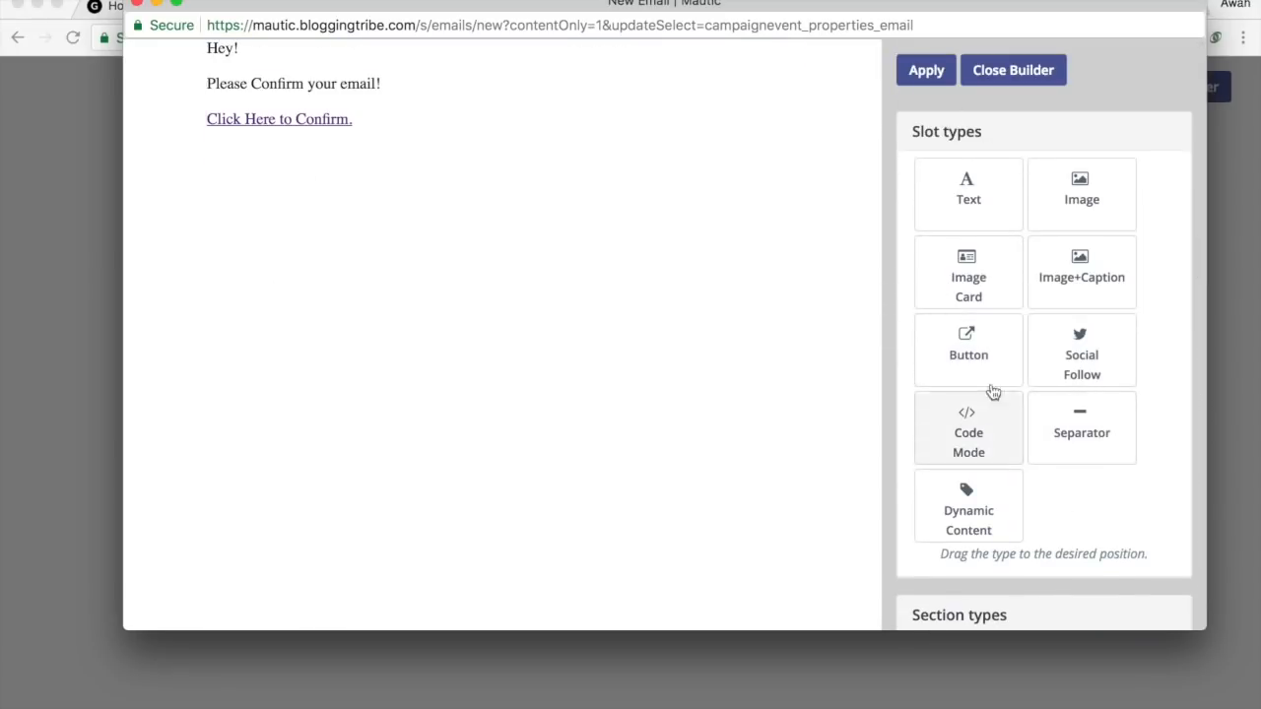
{"action": "left_click_drag", "start_coordinate": [971, 346], "coordinate": [368, 134]}
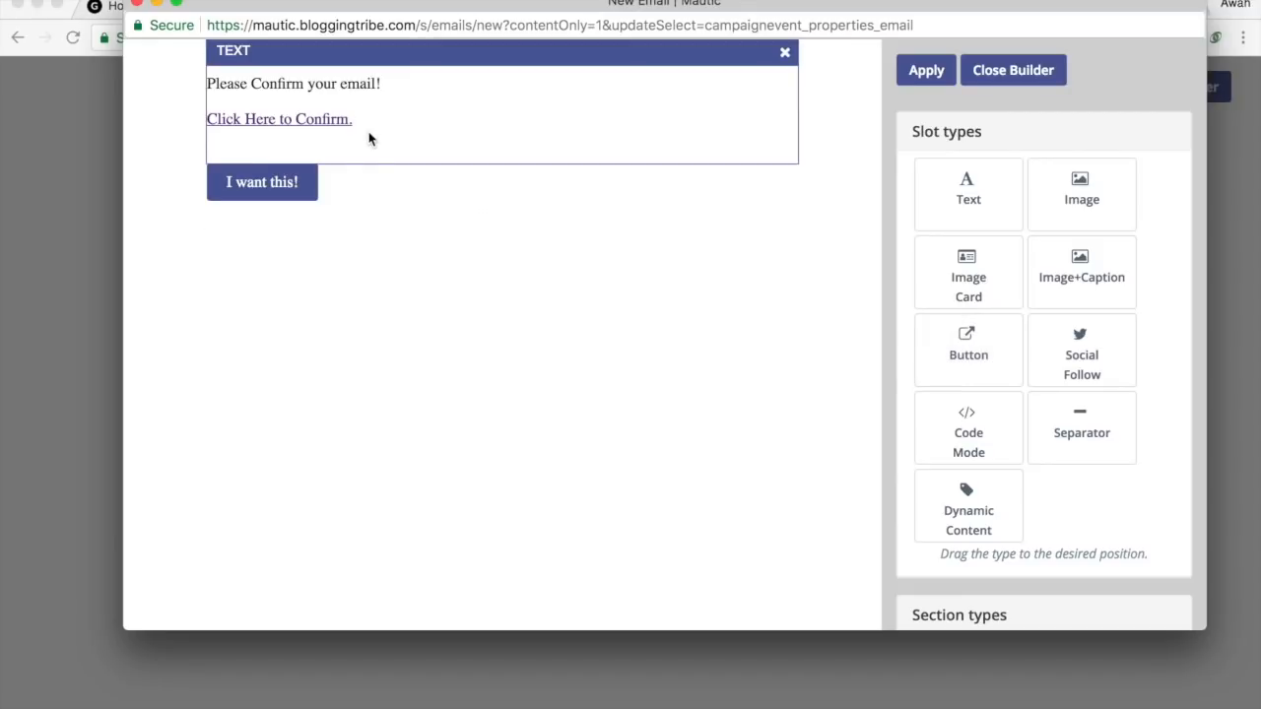
{"action": "scroll", "coordinate": [1055, 408], "scroll_direction": "down", "scroll_amount": 10}
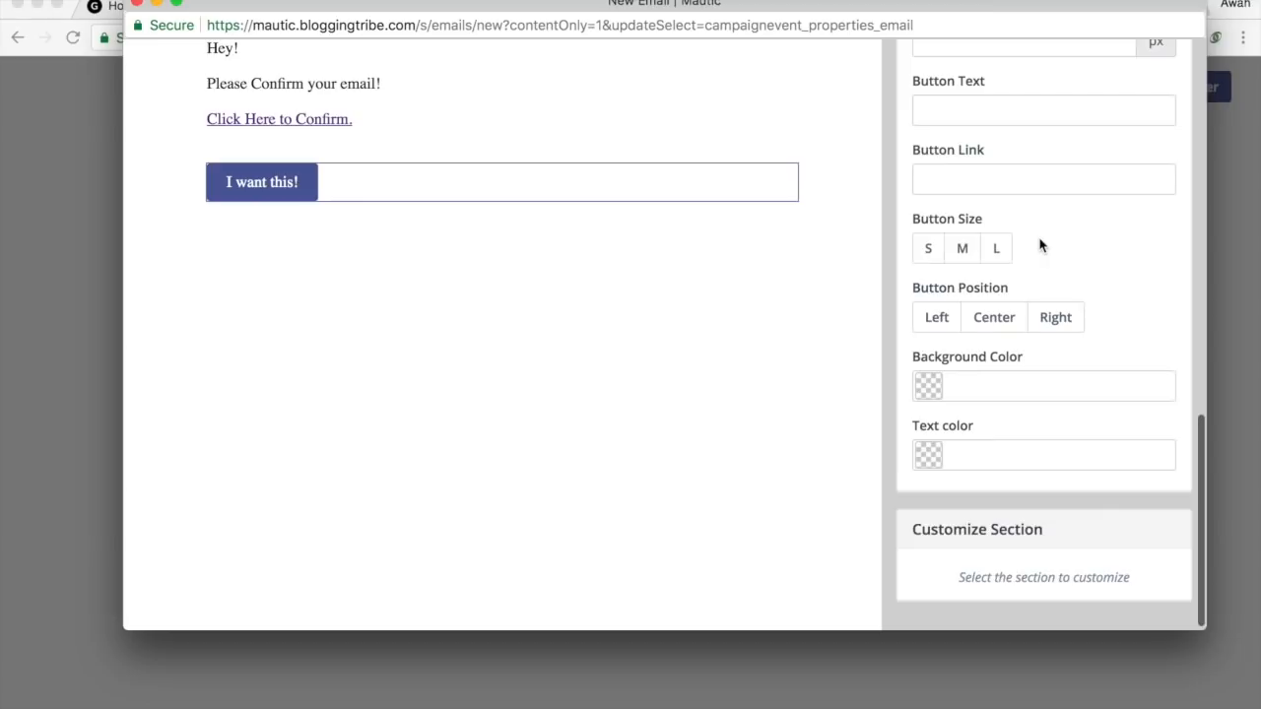
{"action": "scroll", "coordinate": [1034, 251], "scroll_direction": "up", "scroll_amount": 2}
{"action": "left_click", "coordinate": [994, 276]}
{"action": "type", "text": "https"}
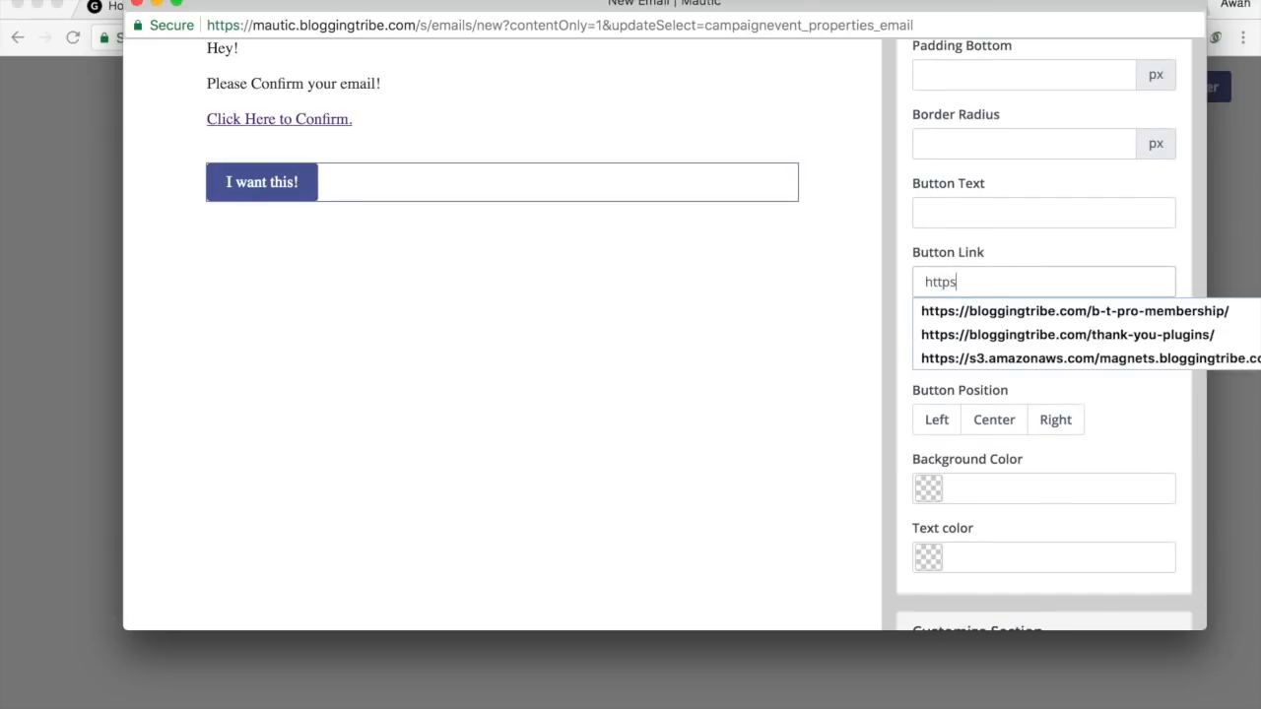
{"action": "type", "text": "://blogigi"}
{"action": "key", "text": "BackSpace"}
{"action": "type", "text": "gtribe.com/"}
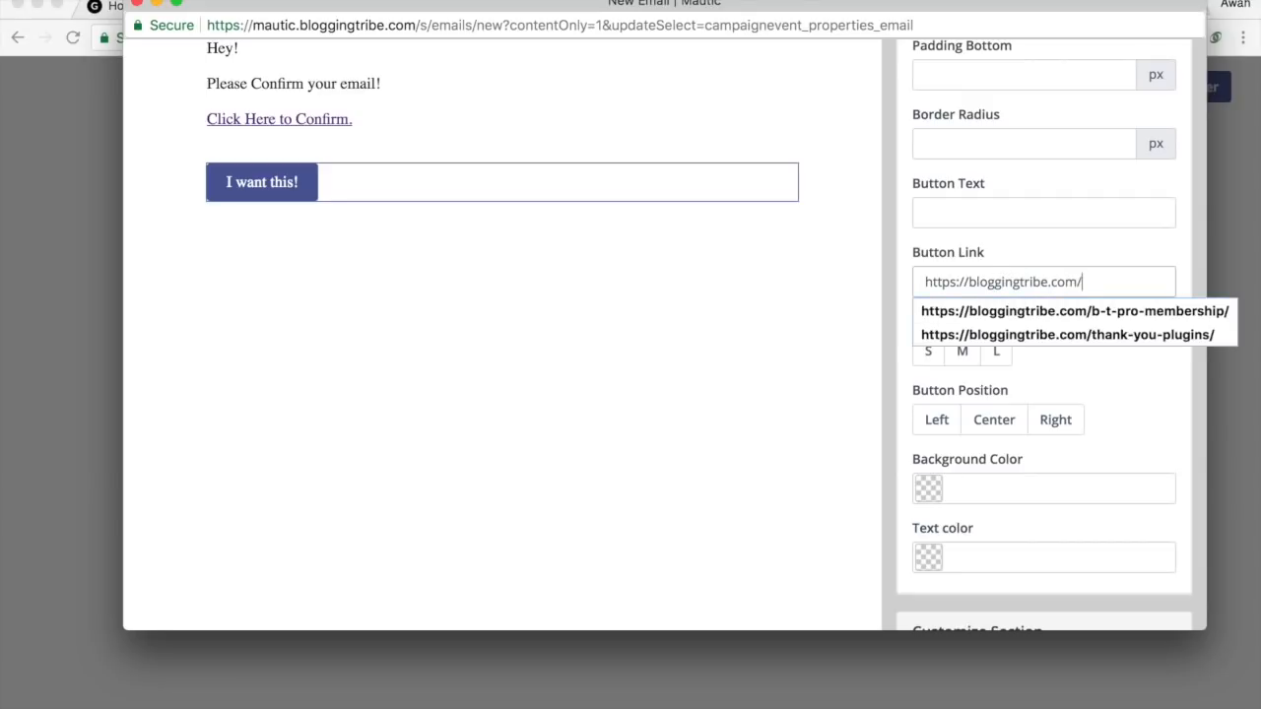
{"action": "type", "text": "thakn"}
{"action": "key", "text": "BackSpace"}
{"action": "type", "text": "nk-you"}
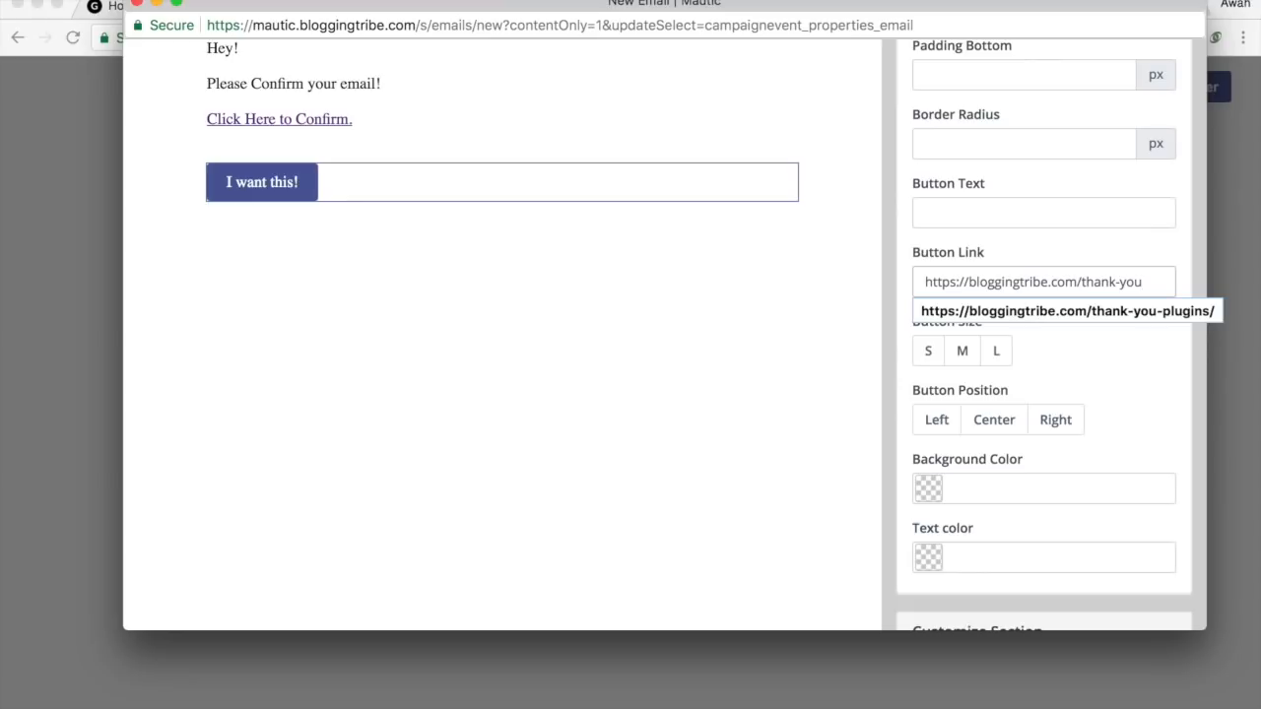
Label the button 'Confirm My Email!'.
{"action": "left_click", "coordinate": [1011, 220]}
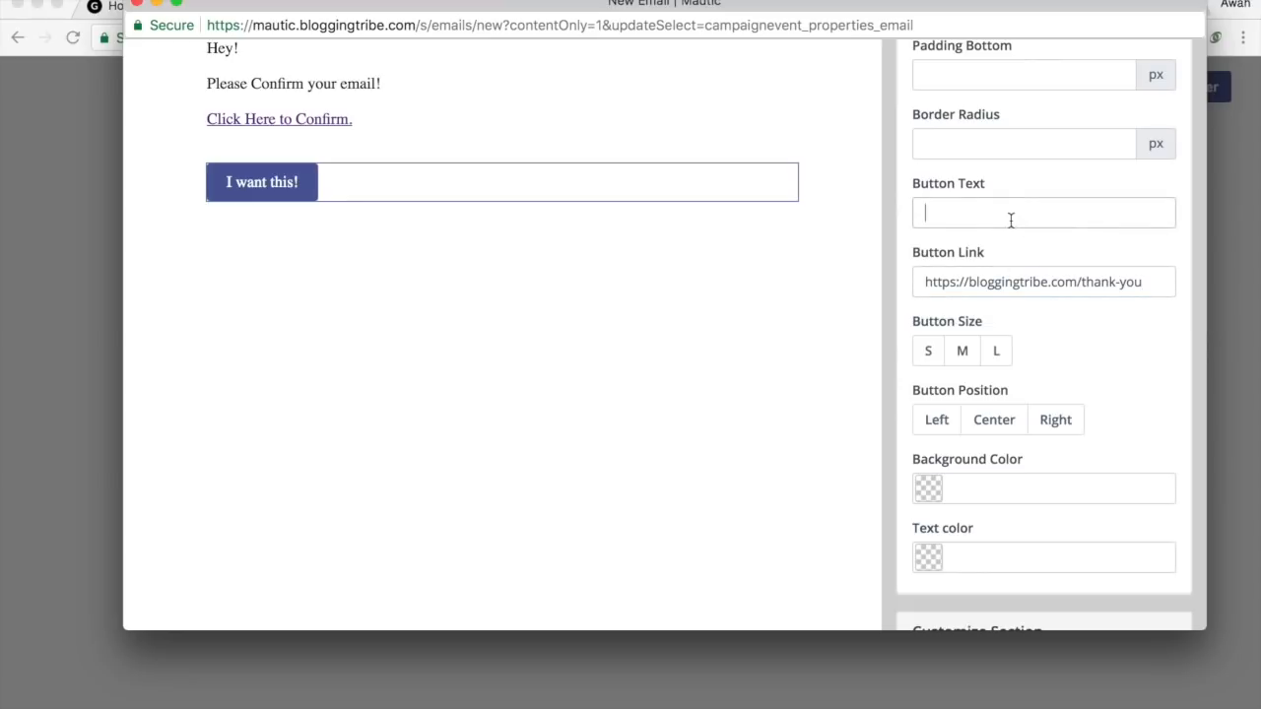
{"action": "type", "text": "Confirm your"}
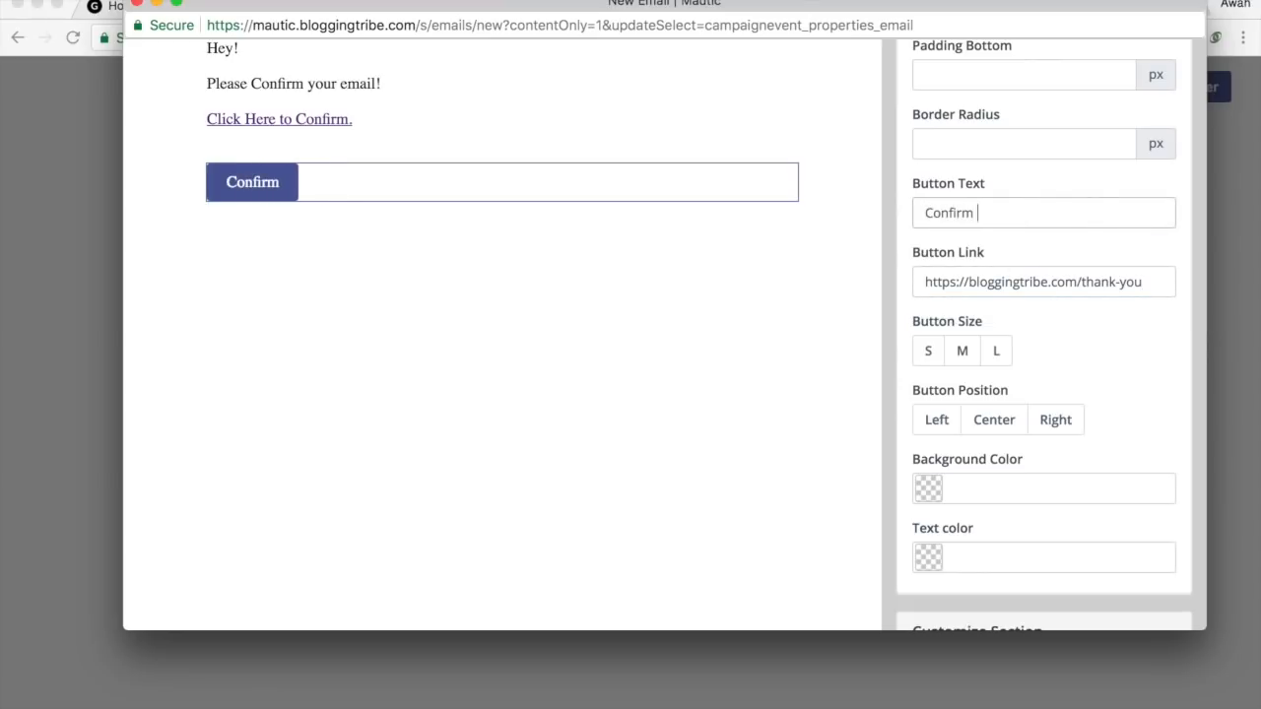
{"action": "key", "text": "BackSpace"}
{"action": "key", "text": "BackSpace"}
{"action": "key", "text": "BackSpace"}
{"action": "type", "text": "My Email!"}
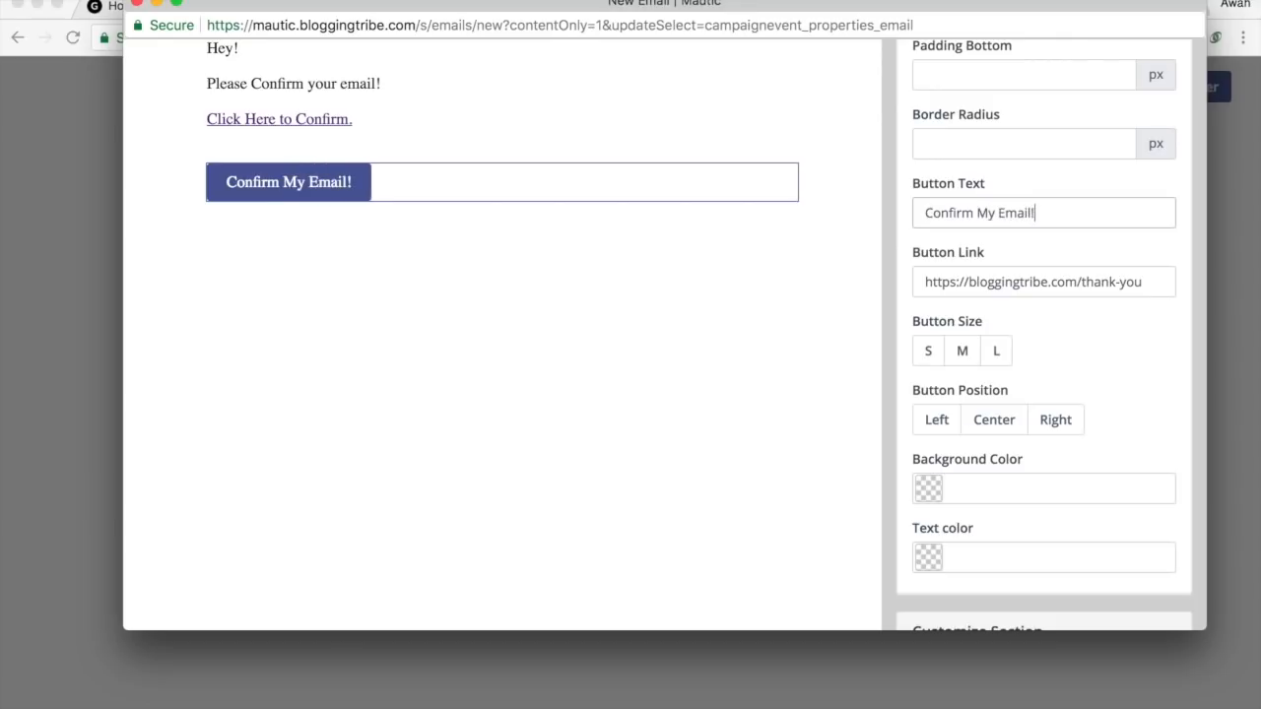
{"action": "scroll", "coordinate": [1045, 335], "scroll_direction": "up", "scroll_amount": 15}
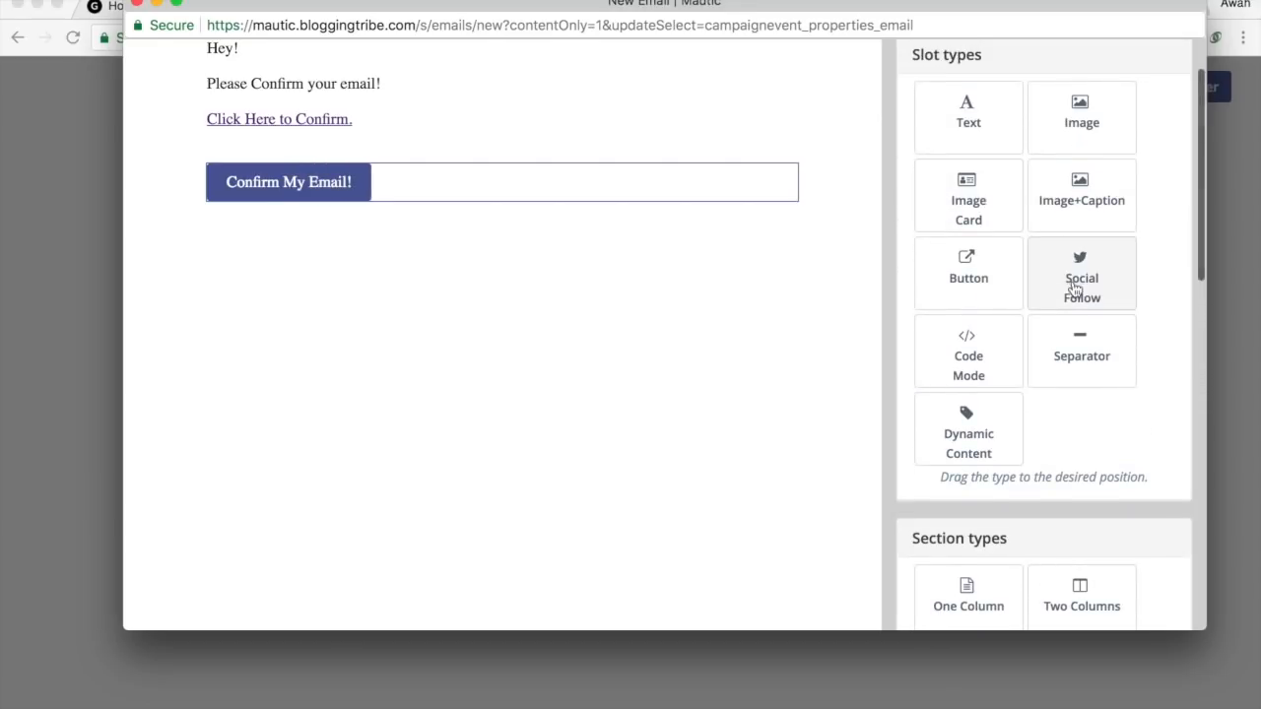
Add a Social Follow block below the Confirm My Email! button.
{"action": "left_click_drag", "start_coordinate": [969, 197], "coordinate": [1124, 147]}
{"action": "left_click_drag", "start_coordinate": [1099, 268], "coordinate": [338, 214]}
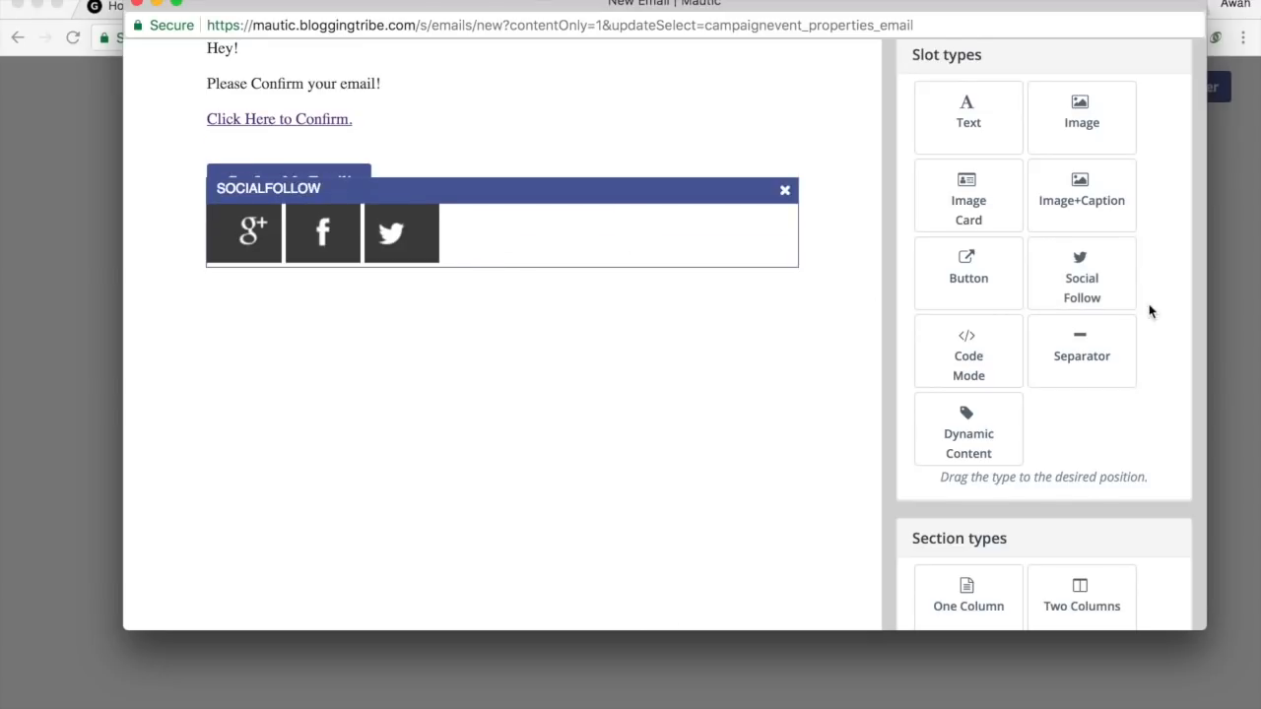
{"action": "scroll", "coordinate": [1149, 304], "scroll_direction": "down", "scroll_amount": 8}
{"action": "scroll", "coordinate": [1148, 304], "scroll_direction": "up", "scroll_amount": 1}
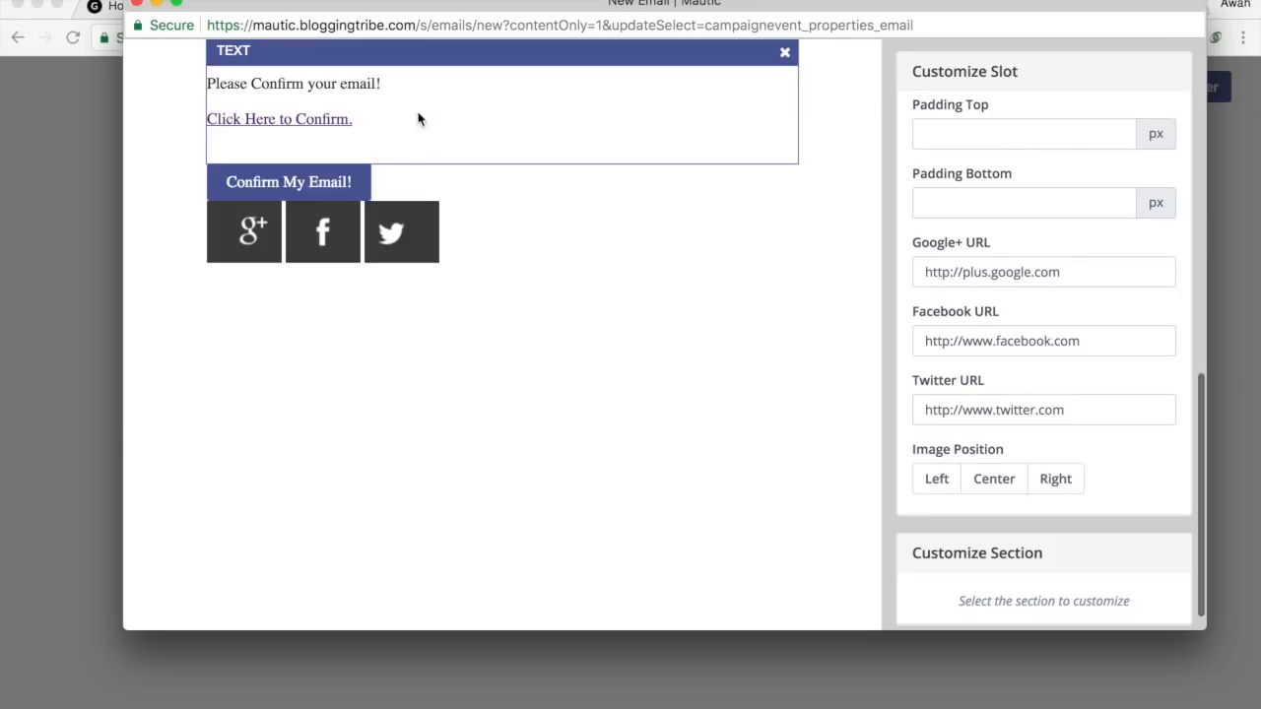
Give the social block 20 px top padding and apply the email design.
{"action": "left_click", "coordinate": [1044, 138]}
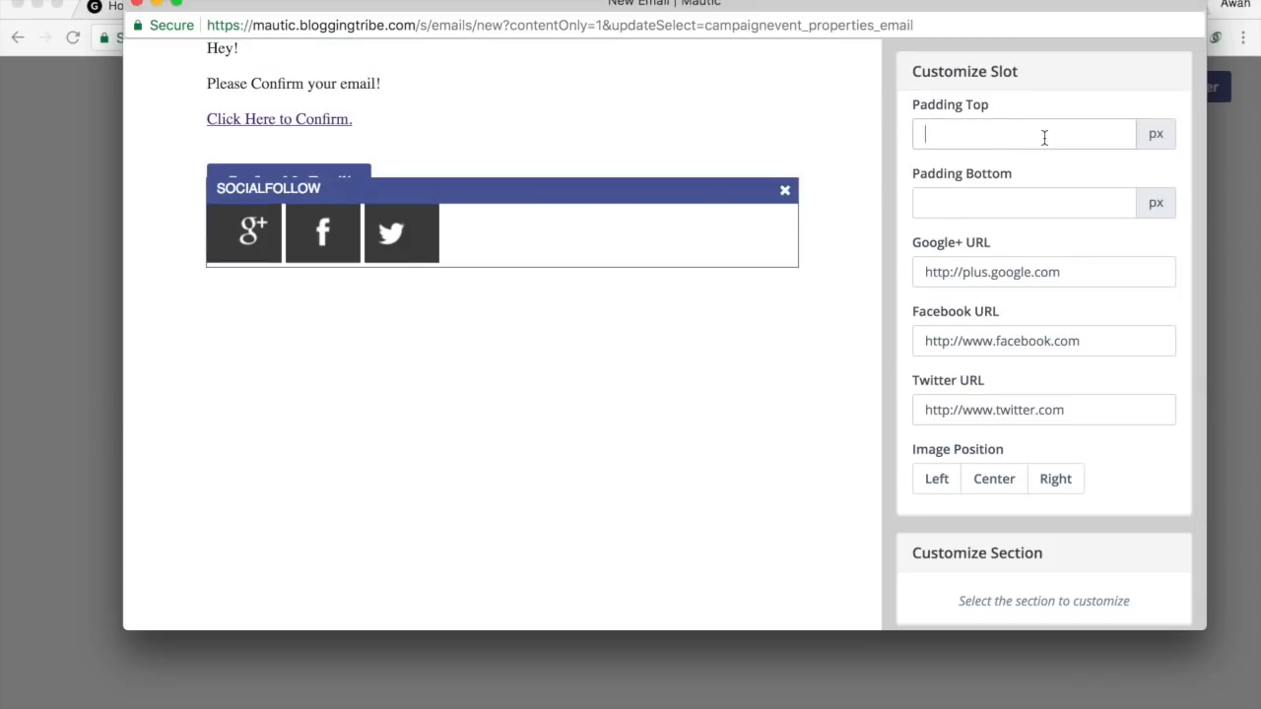
{"action": "type", "text": "20"}
{"action": "left_click", "coordinate": [710, 430]}
{"action": "left_click", "coordinate": [804, 153]}
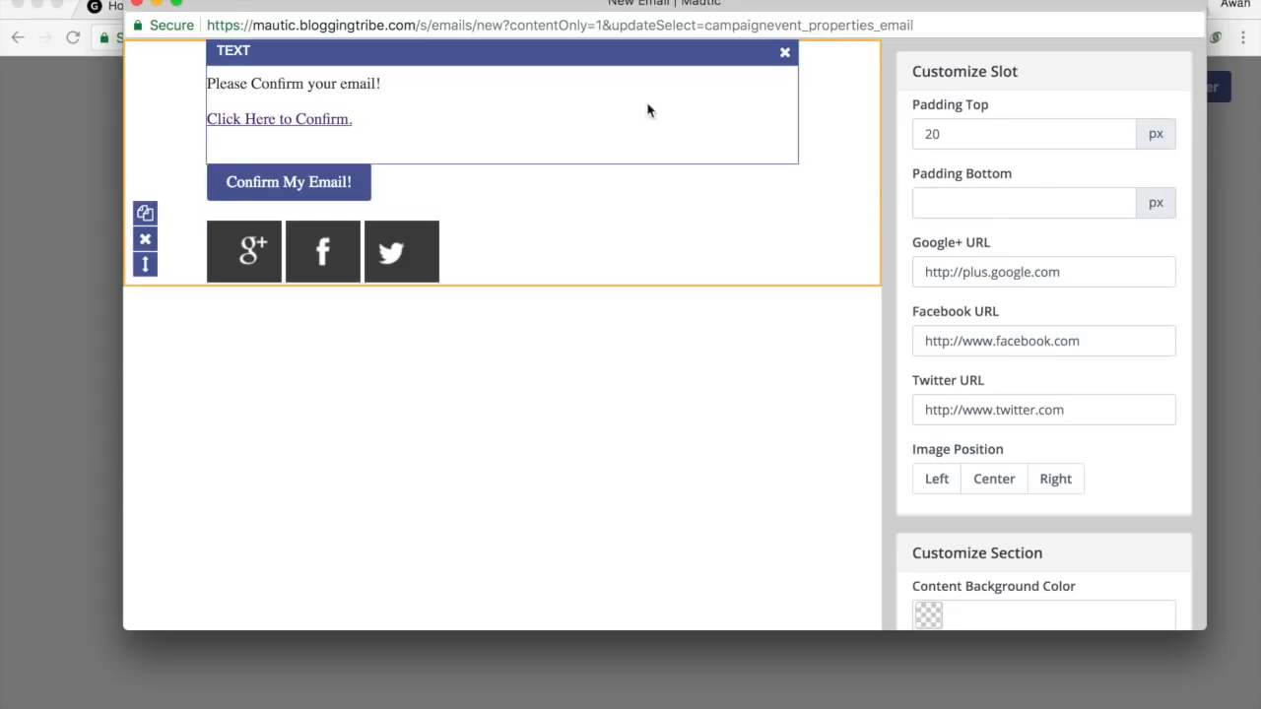
{"action": "left_click", "coordinate": [645, 104]}
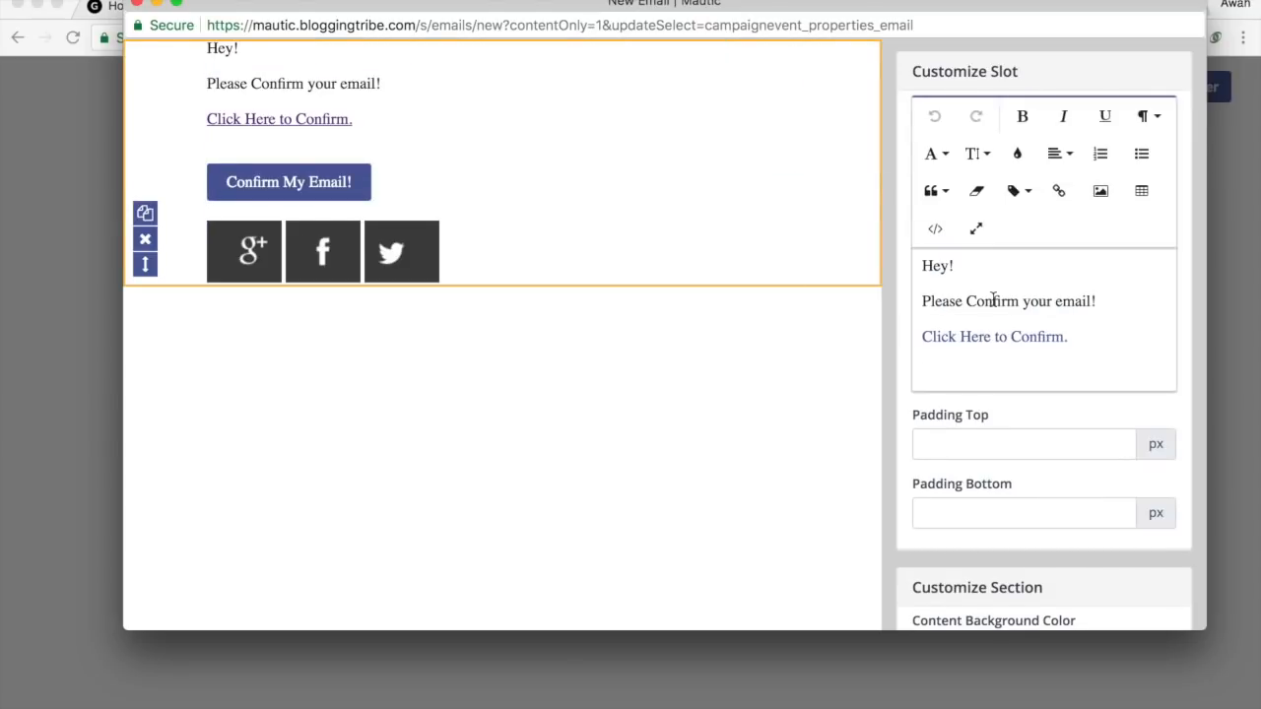
{"action": "left_click", "coordinate": [946, 73]}
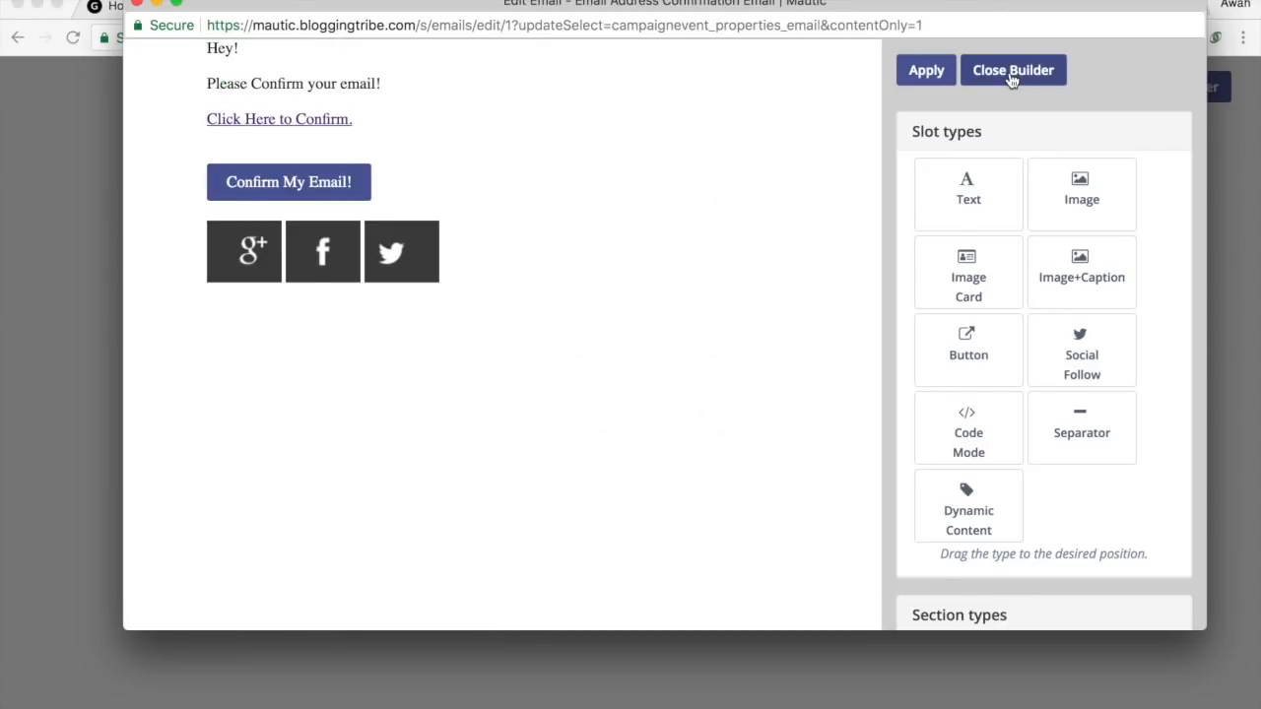
Close the builder, save the email, and add it as a Send email step in the campaign.
{"action": "left_click", "coordinate": [1012, 74]}
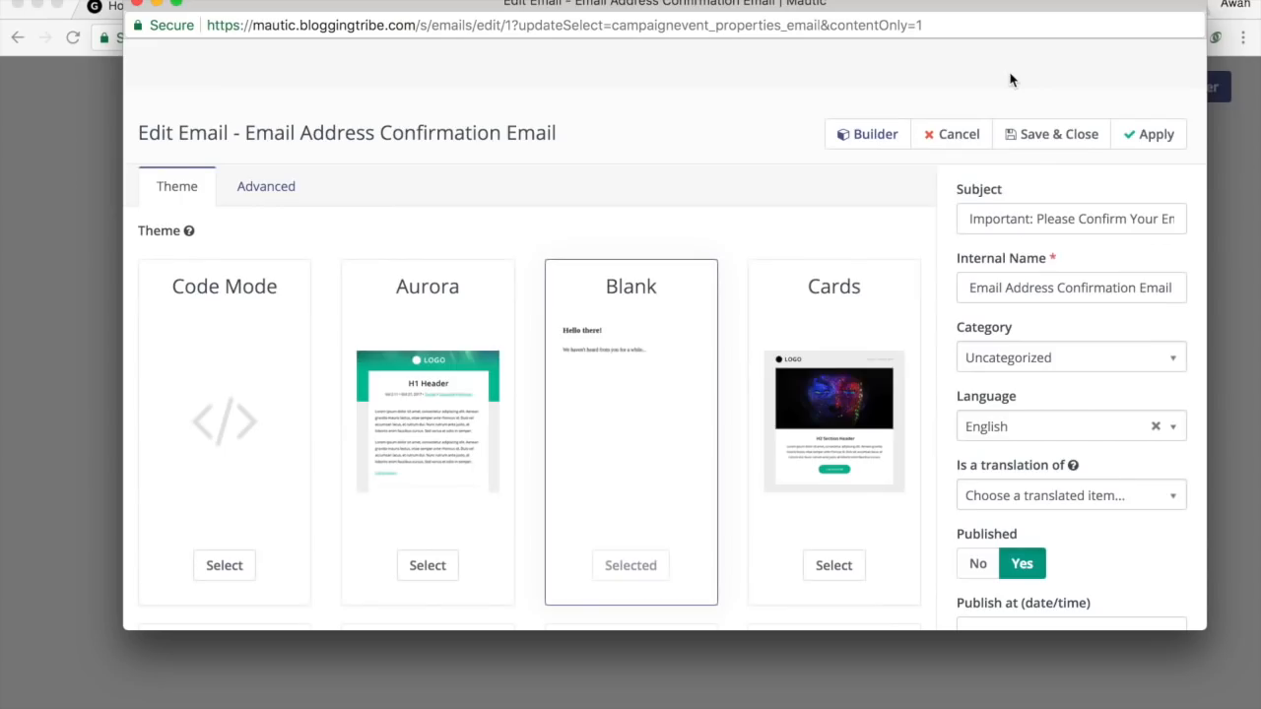
{"action": "left_click", "coordinate": [1071, 140]}
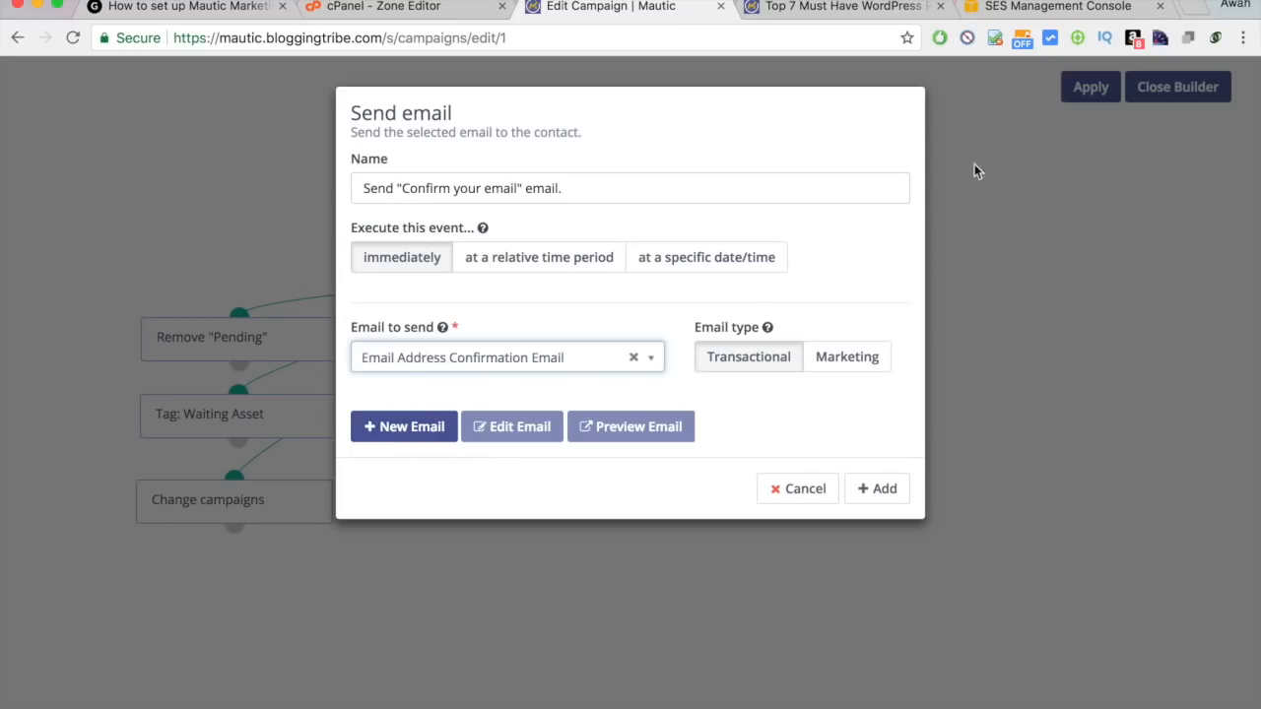
{"action": "left_click", "coordinate": [870, 490]}
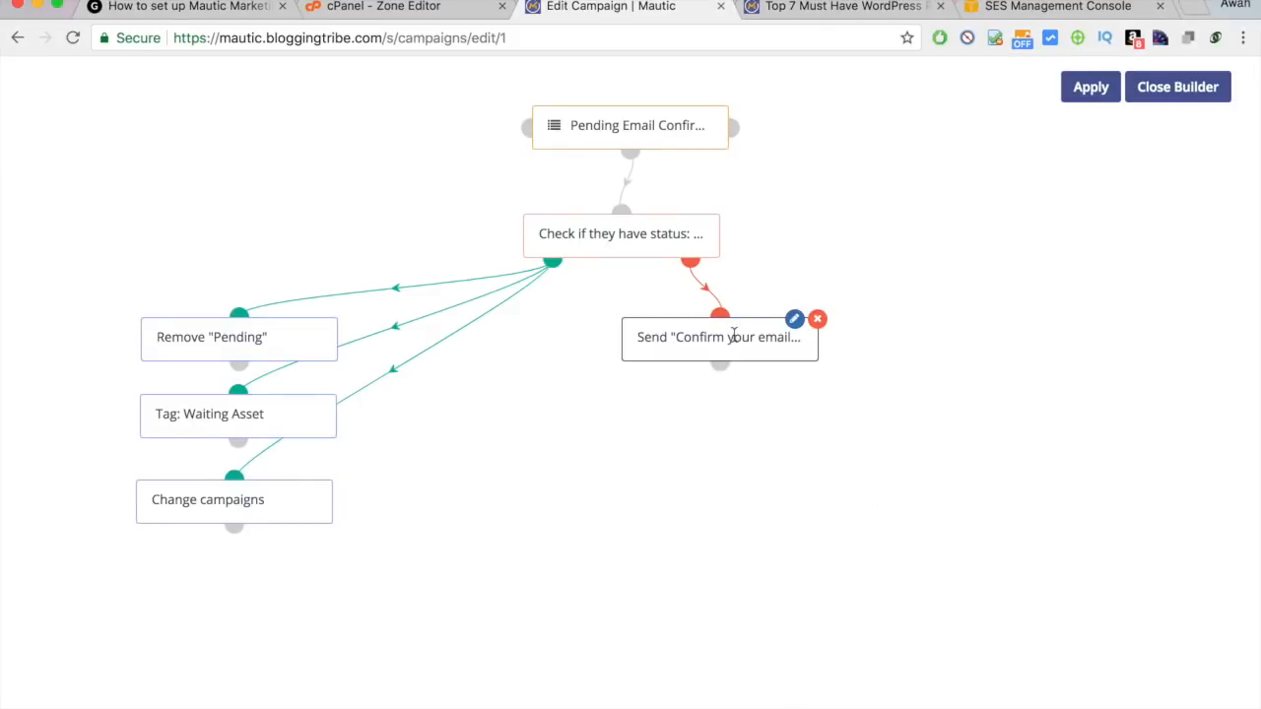
{"action": "left_click_drag", "start_coordinate": [732, 336], "coordinate": [833, 328]}
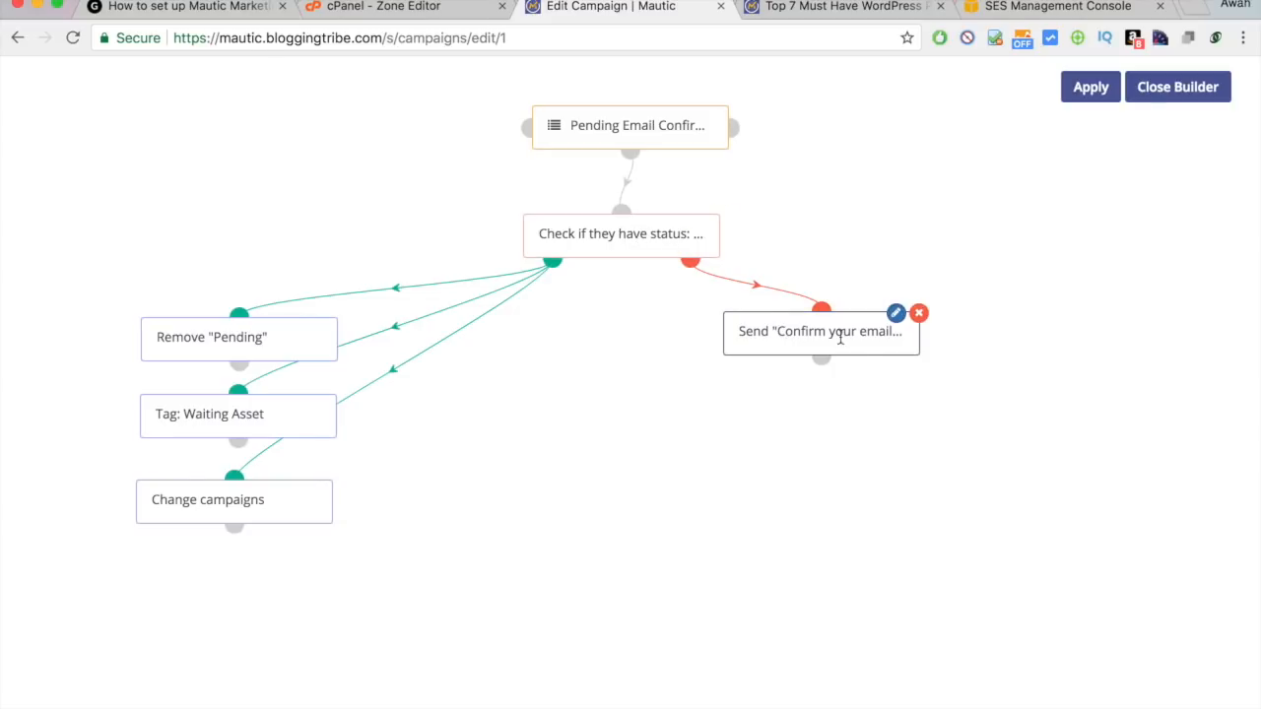
Start a Visits a page decision after the send-email step.
{"action": "left_click", "coordinate": [824, 362]}
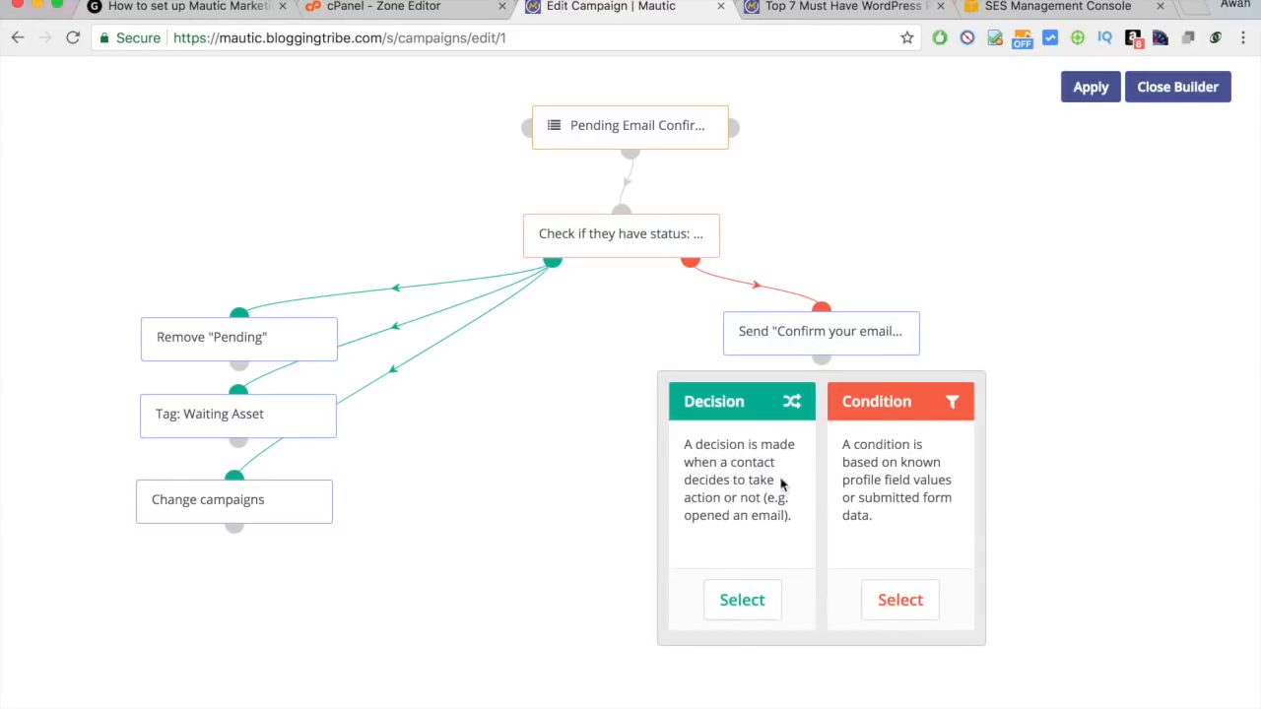
{"action": "left_click", "coordinate": [739, 603]}
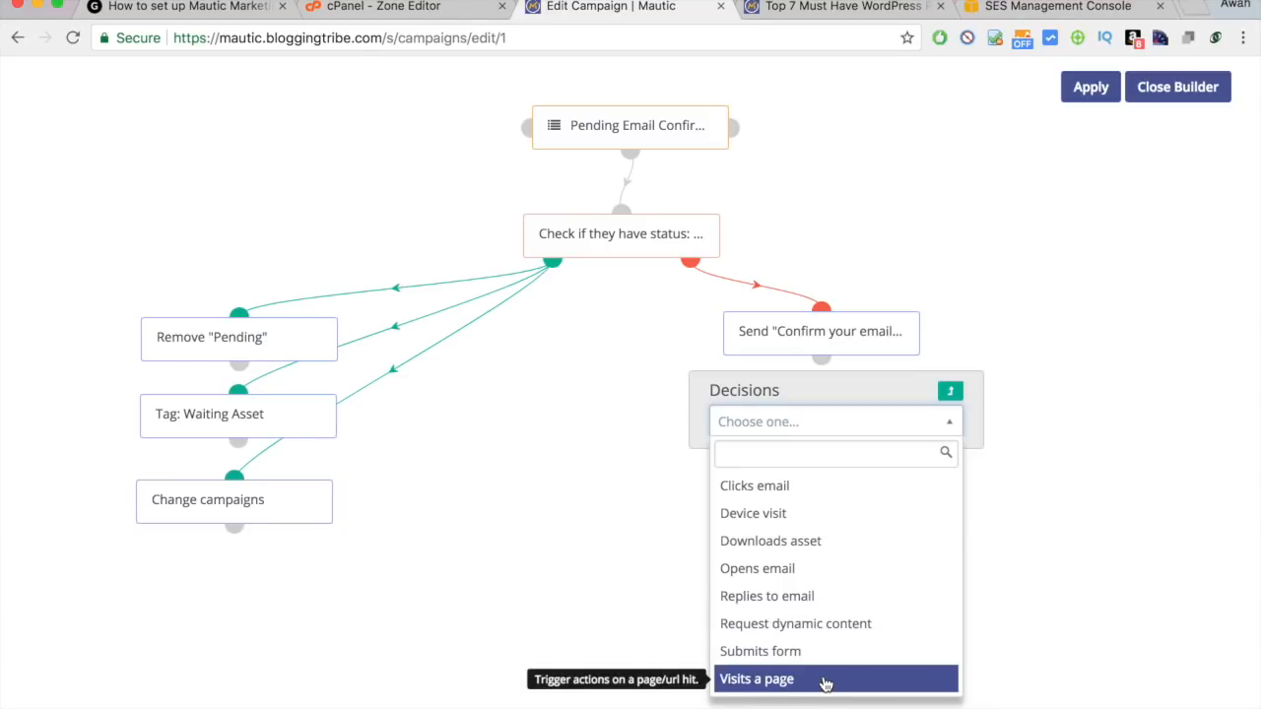
{"action": "left_click", "coordinate": [979, 321]}
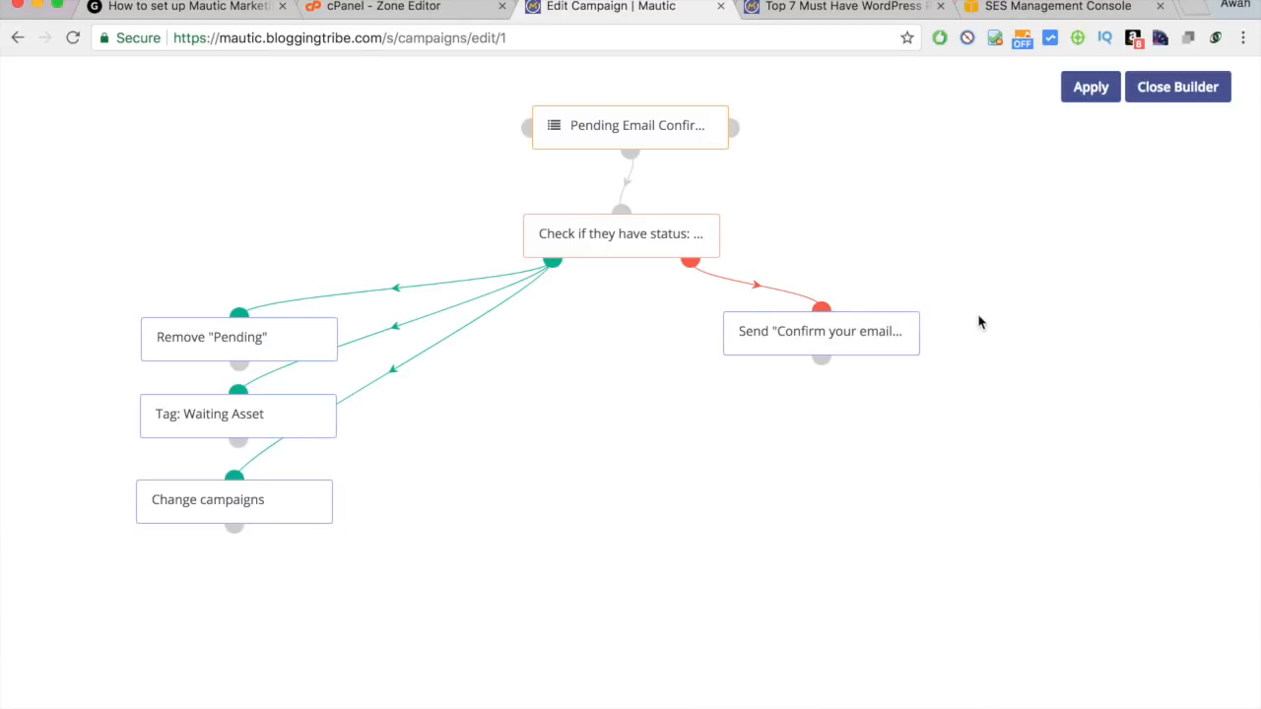
{"action": "left_click", "coordinate": [823, 361]}
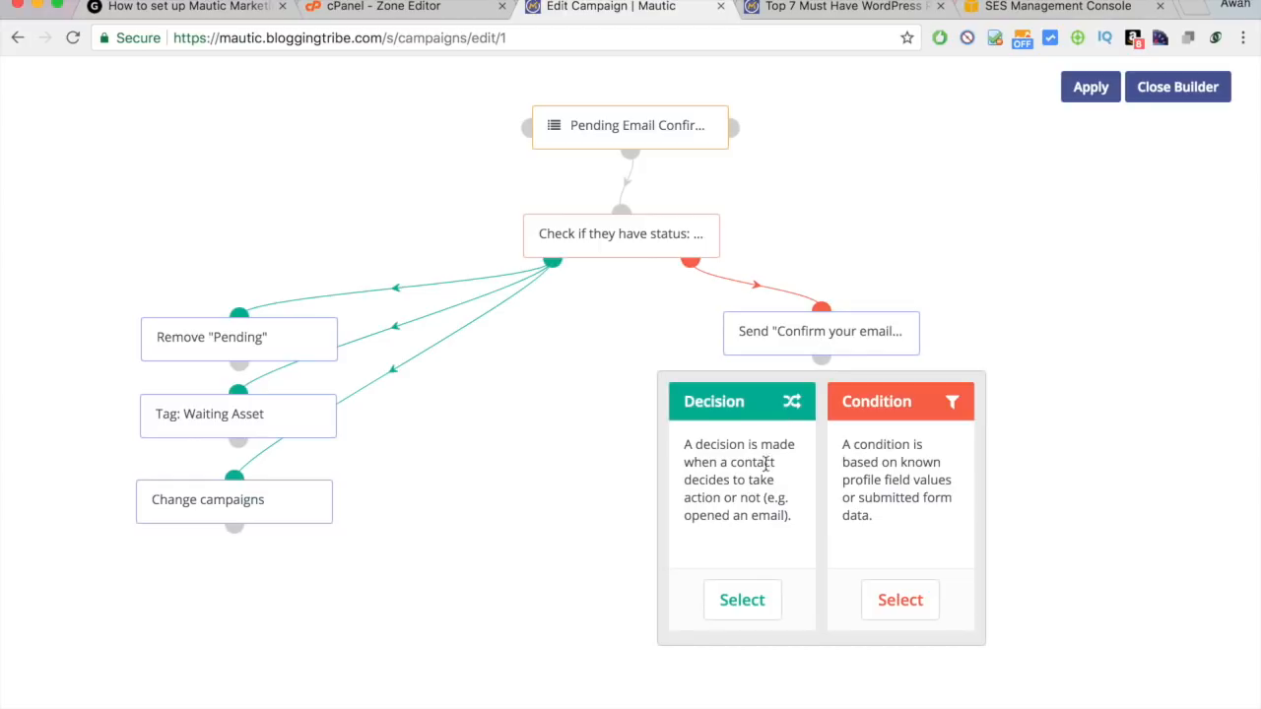
{"action": "left_click", "coordinate": [746, 603]}
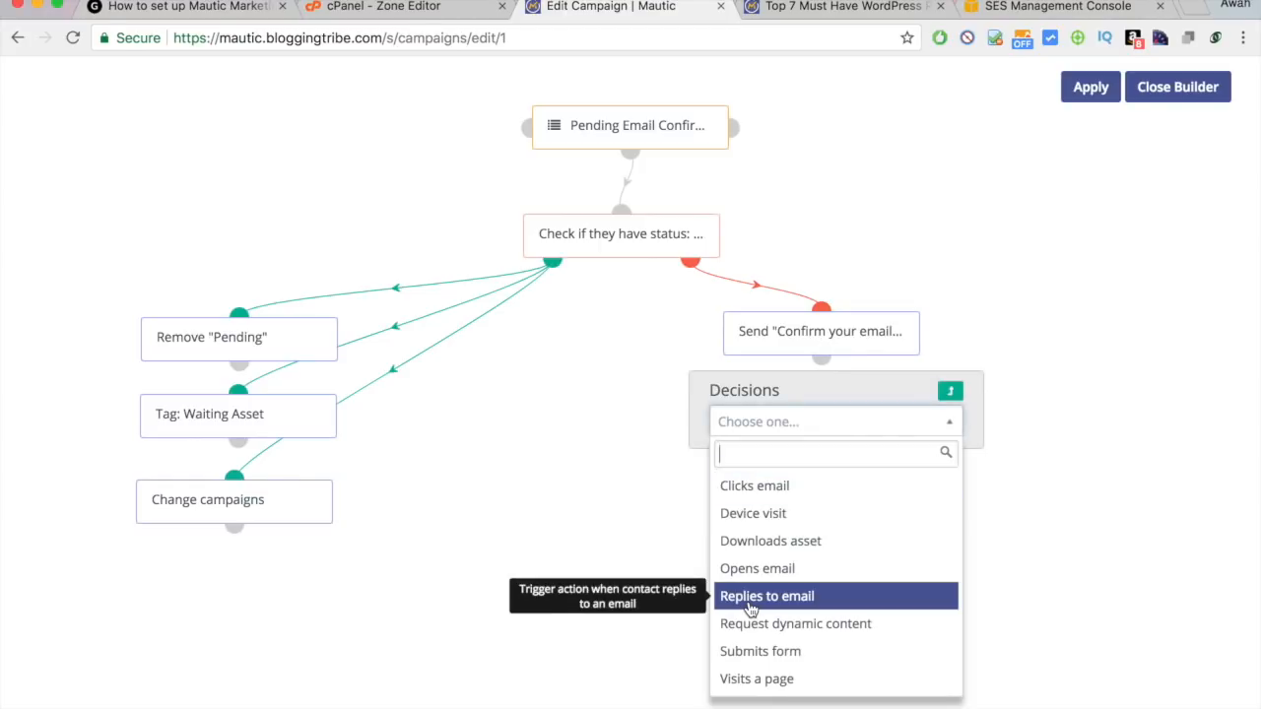
{"action": "left_click", "coordinate": [766, 682]}
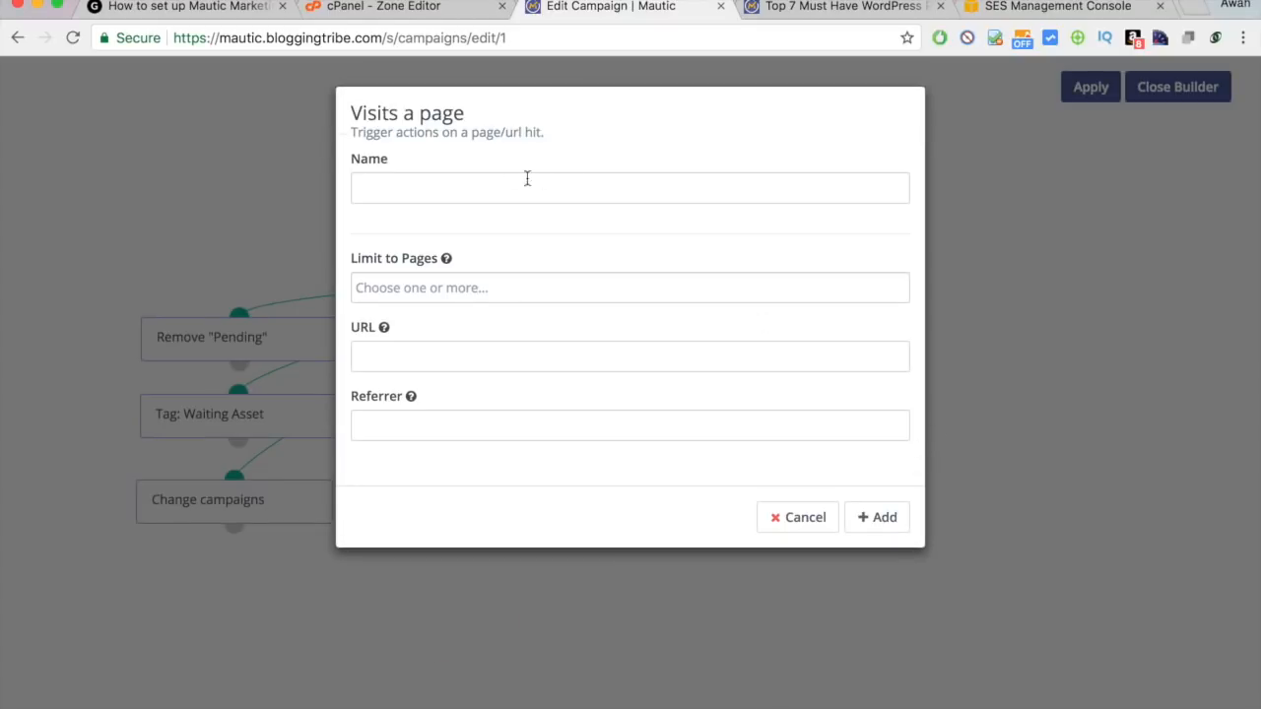
{"action": "left_click", "coordinate": [477, 174]}
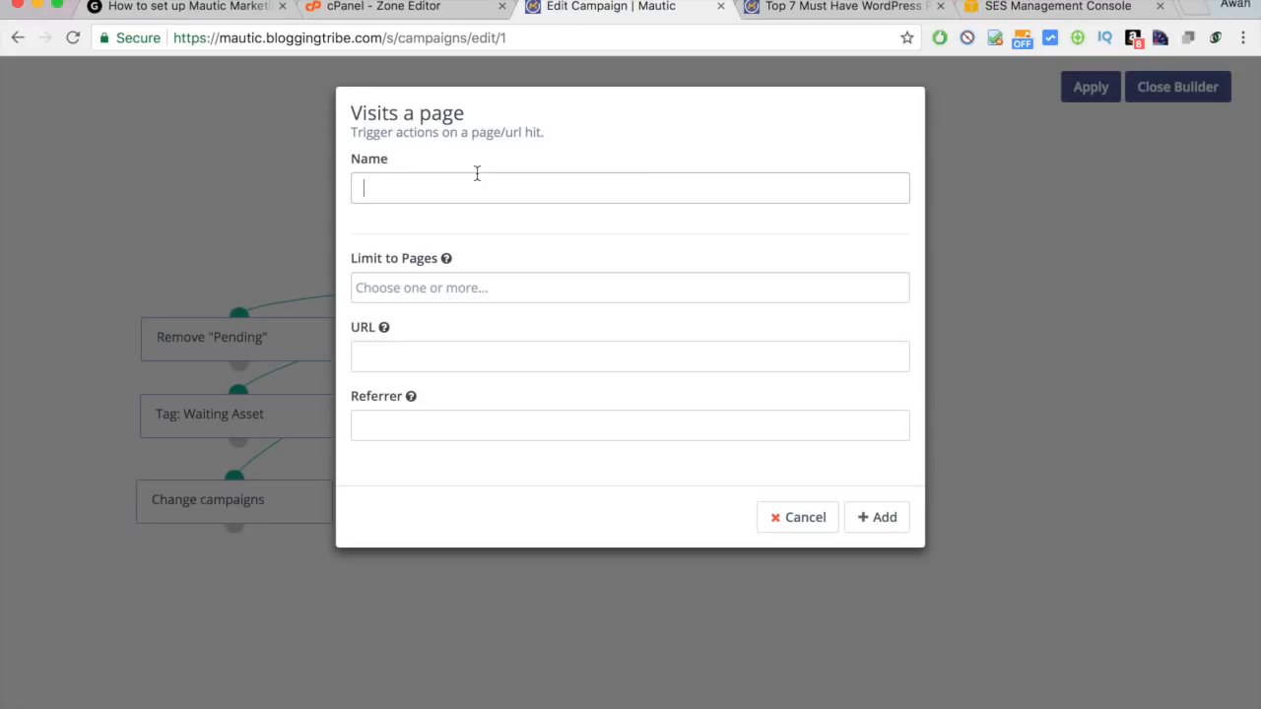
{"action": "type", "text": "Visited Thank you Page"}
{"action": "left_click", "coordinate": [412, 361]}
{"action": "type", "text": "https"}
{"action": "key", "text": "Return"}
{"action": "left_click", "coordinate": [482, 425]}
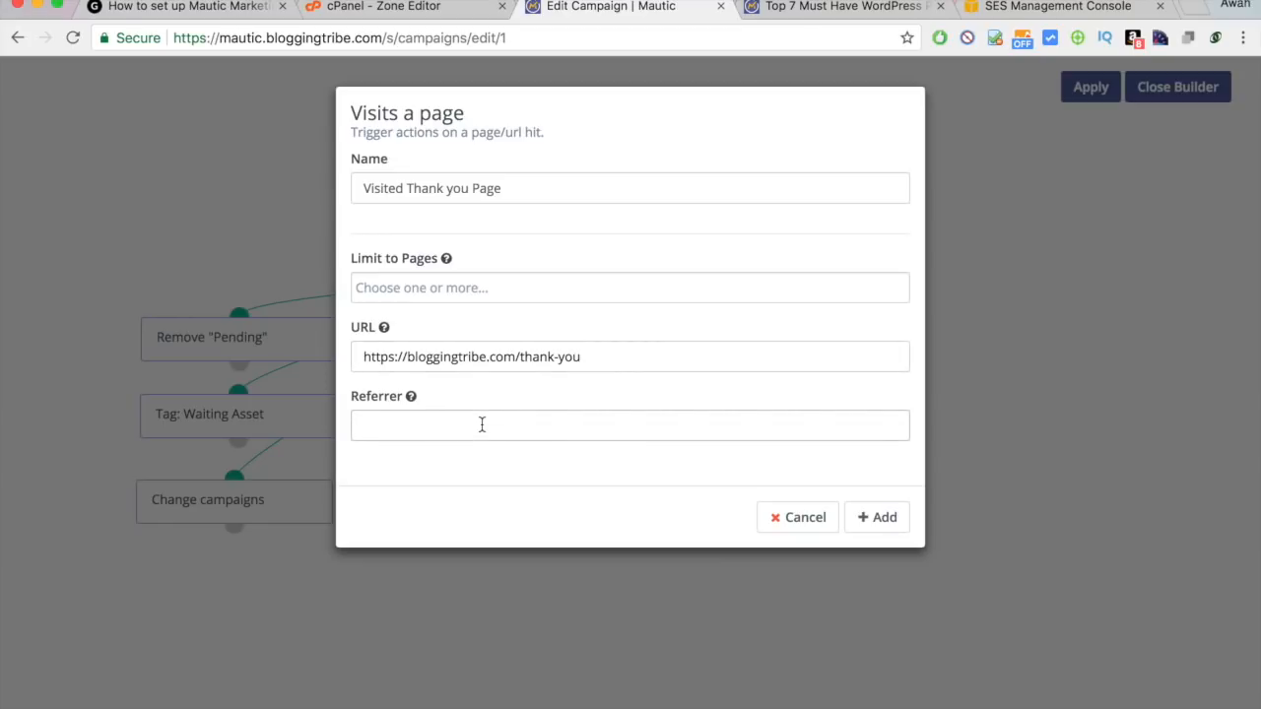
{"action": "left_click", "coordinate": [506, 357]}
{"action": "left_click", "coordinate": [877, 518]}
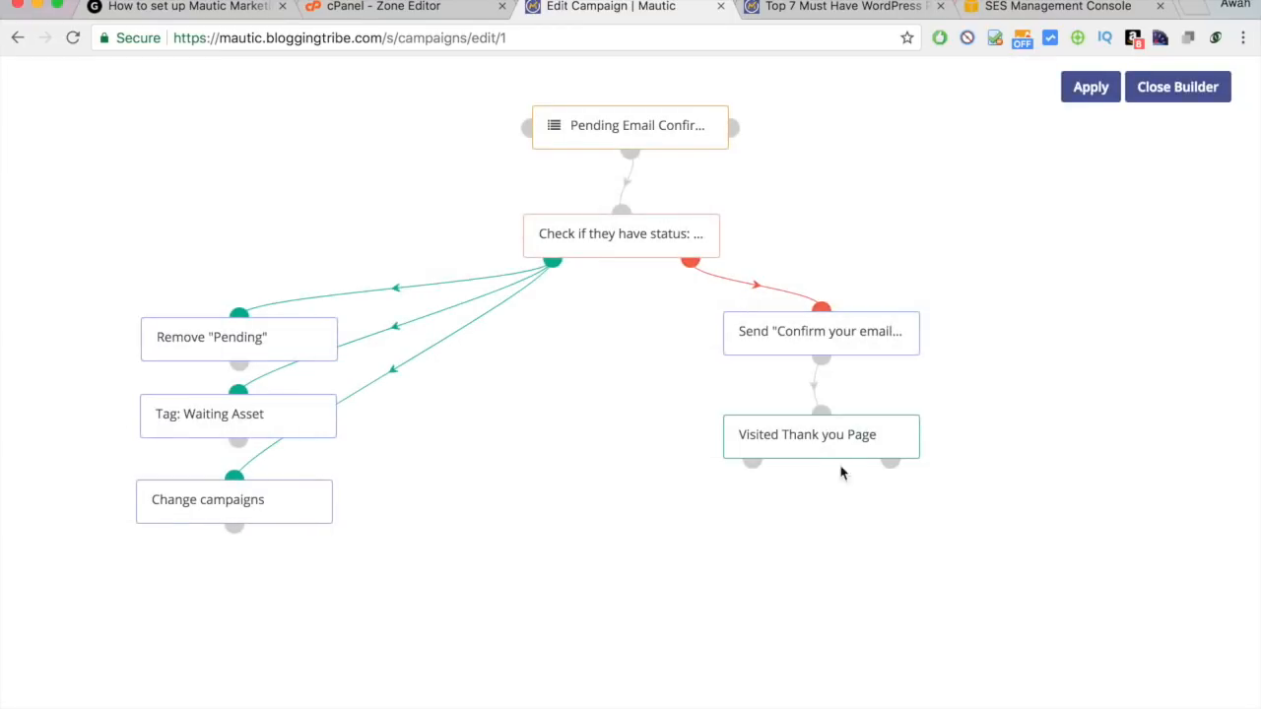
{"action": "left_click", "coordinate": [808, 421]}
{"action": "left_click_drag", "start_coordinate": [808, 421], "coordinate": [761, 448]}
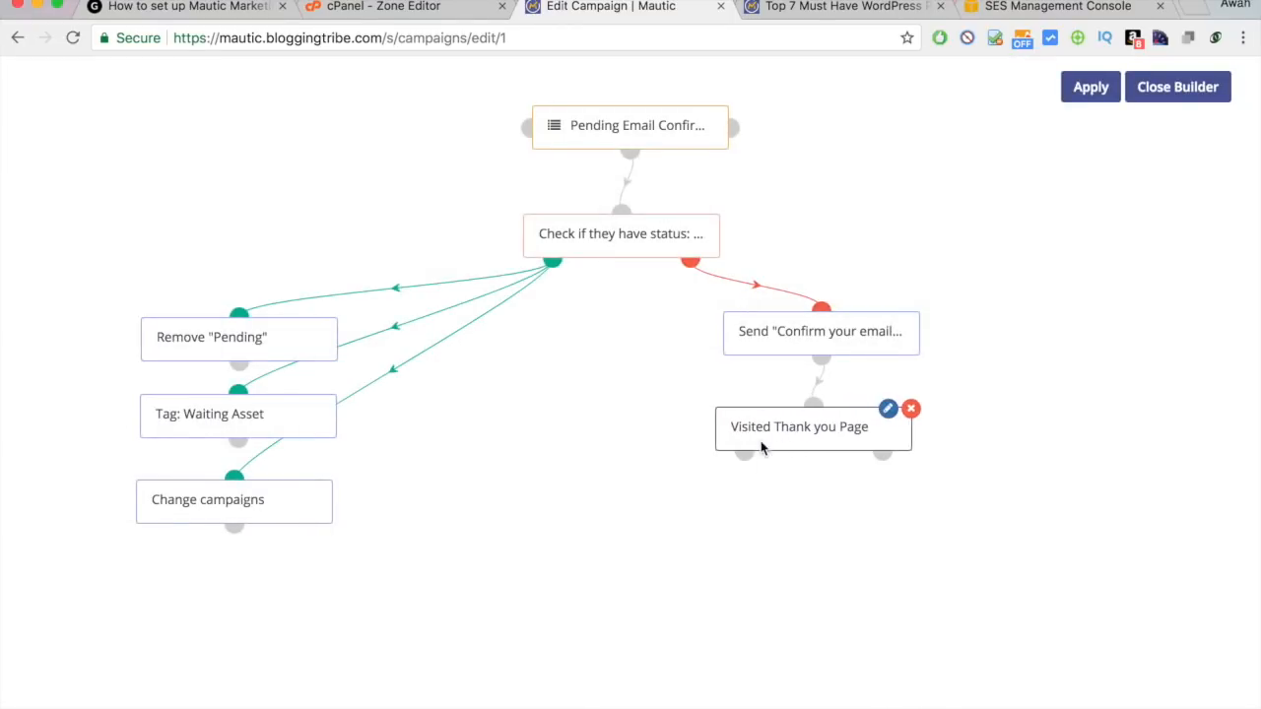
{"action": "left_click_drag", "start_coordinate": [875, 436], "coordinate": [817, 439]}
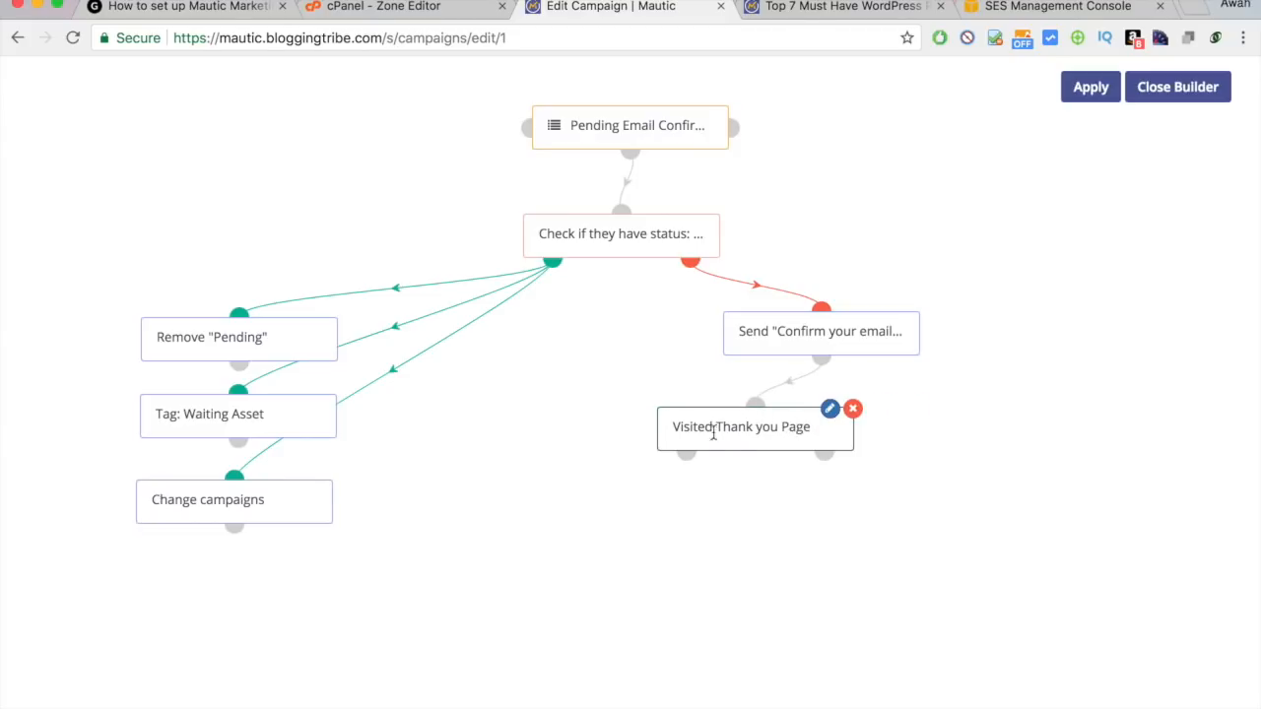
Add an 'Update Tags' action adding Status: Active and removing Pending Email Confirmation.
{"action": "left_click", "coordinate": [687, 454]}
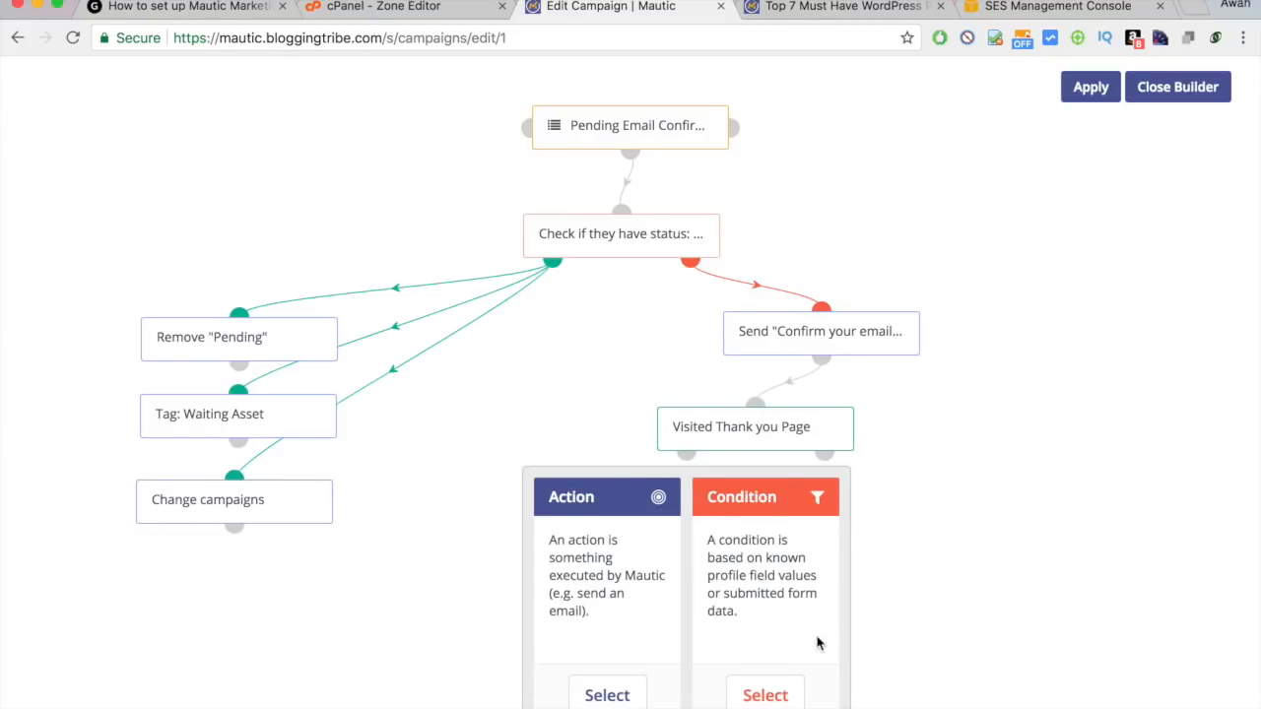
{"action": "scroll", "coordinate": [817, 641], "scroll_direction": "down", "scroll_amount": 2}
{"action": "left_click", "coordinate": [601, 473]}
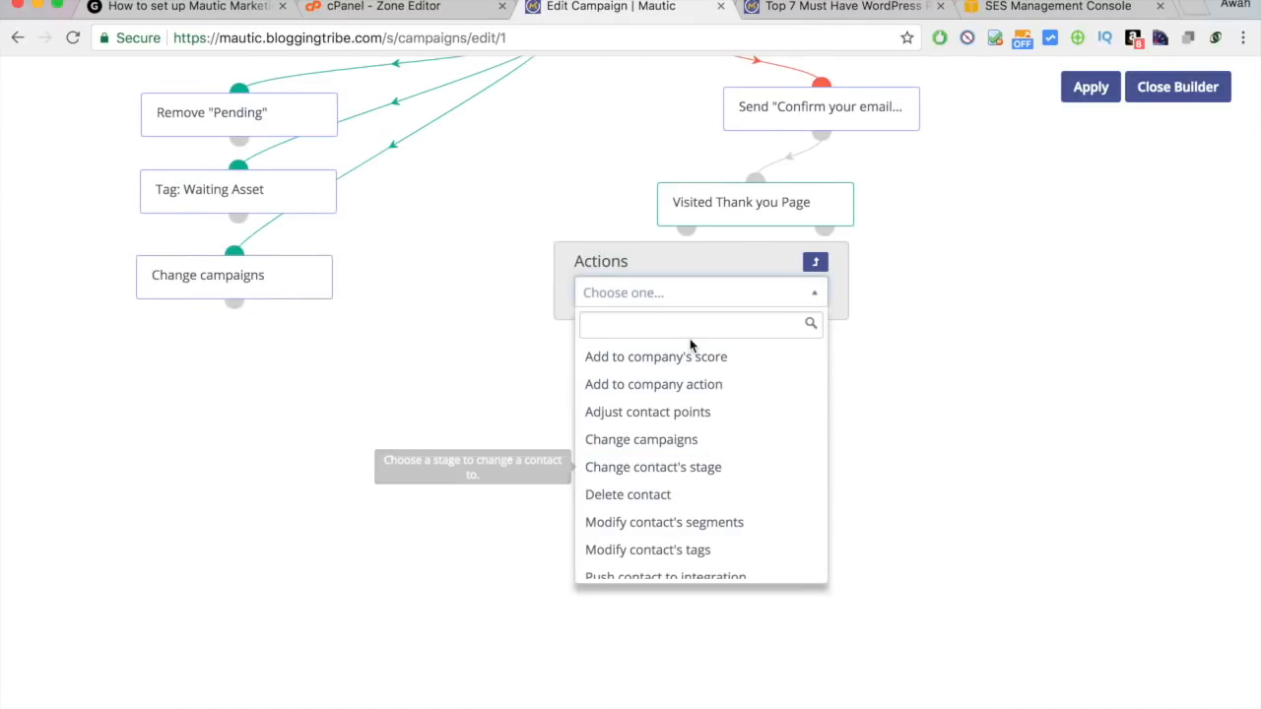
{"action": "type", "text": "tags"}
{"action": "left_click", "coordinate": [662, 356]}
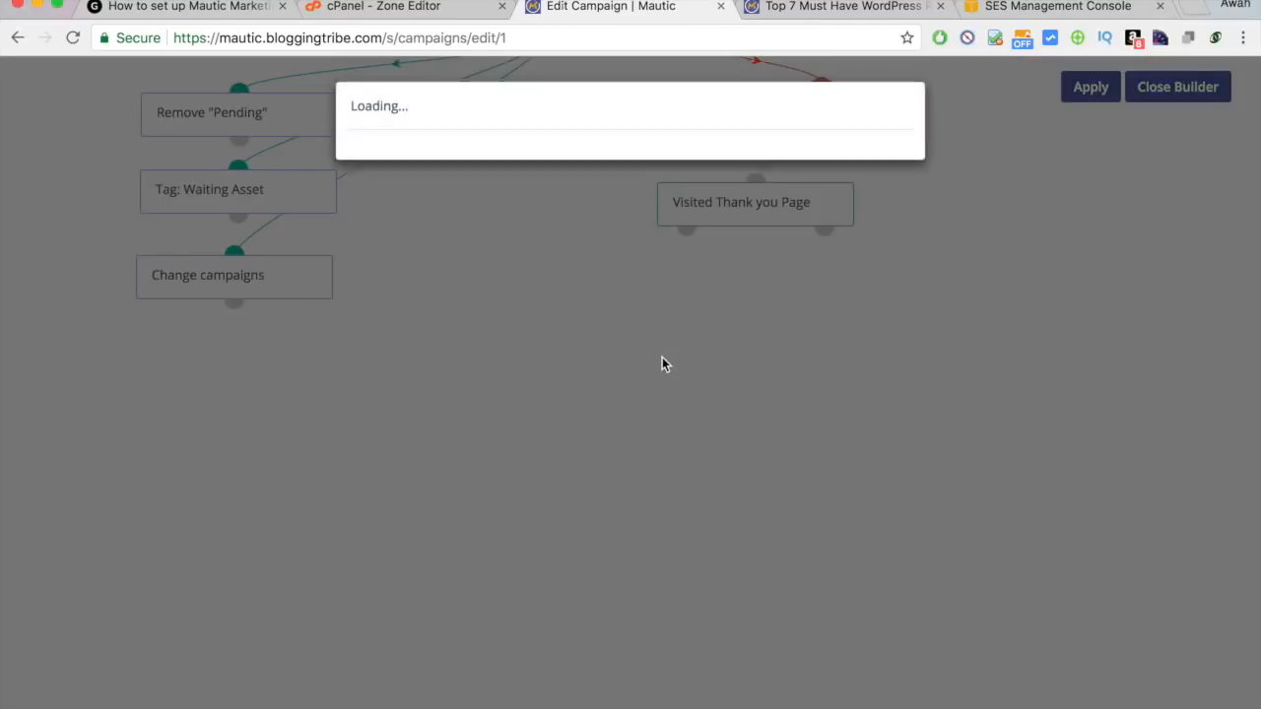
{"action": "left_click", "coordinate": [521, 357]}
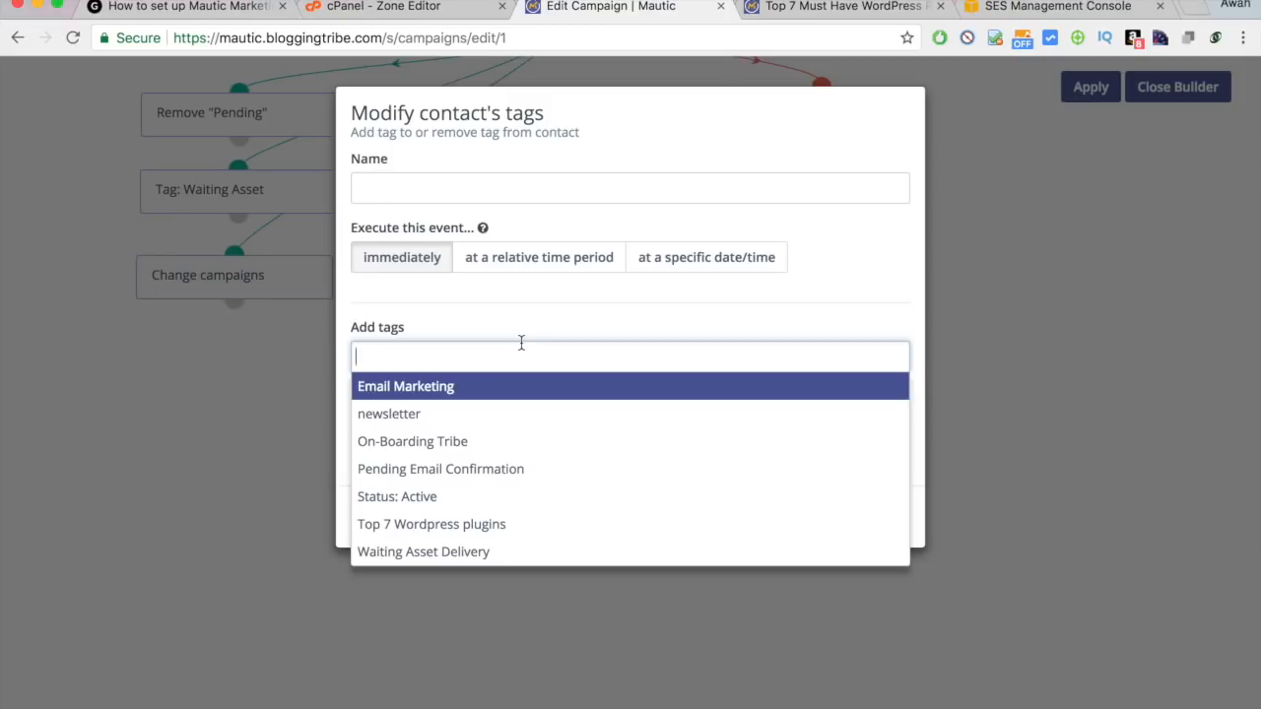
{"action": "left_click", "coordinate": [420, 500]}
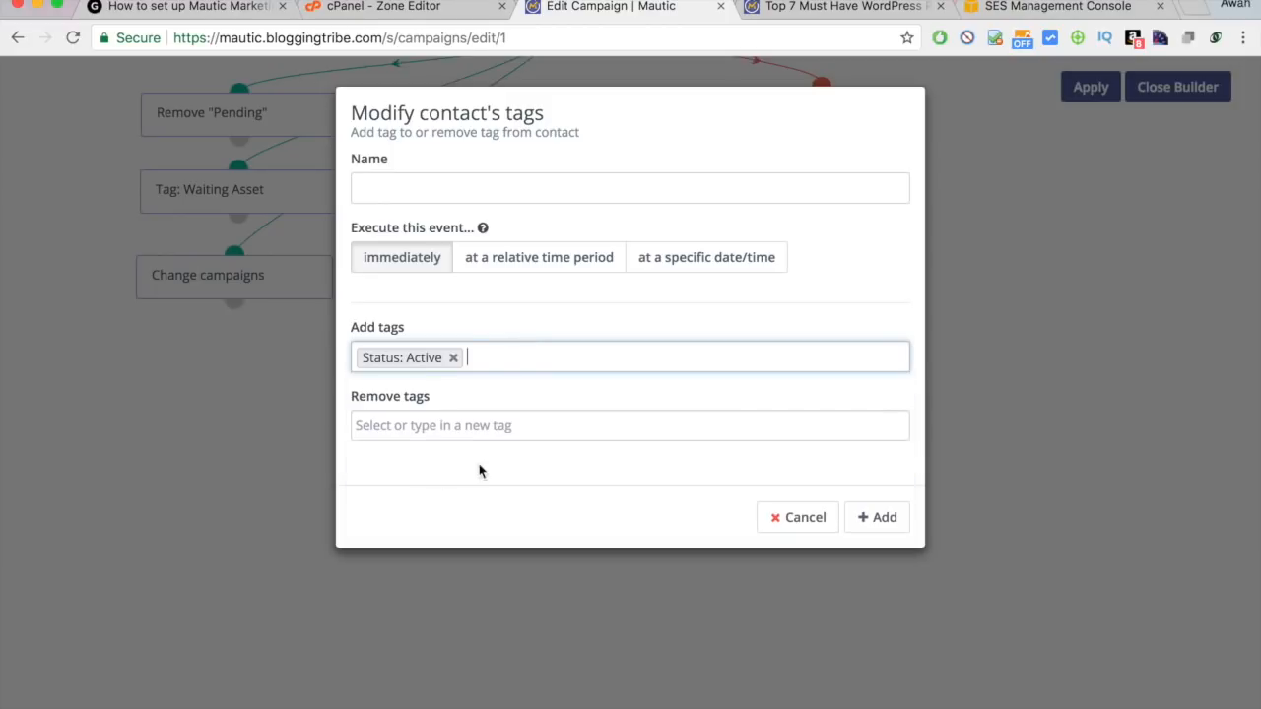
{"action": "left_click", "coordinate": [500, 435]}
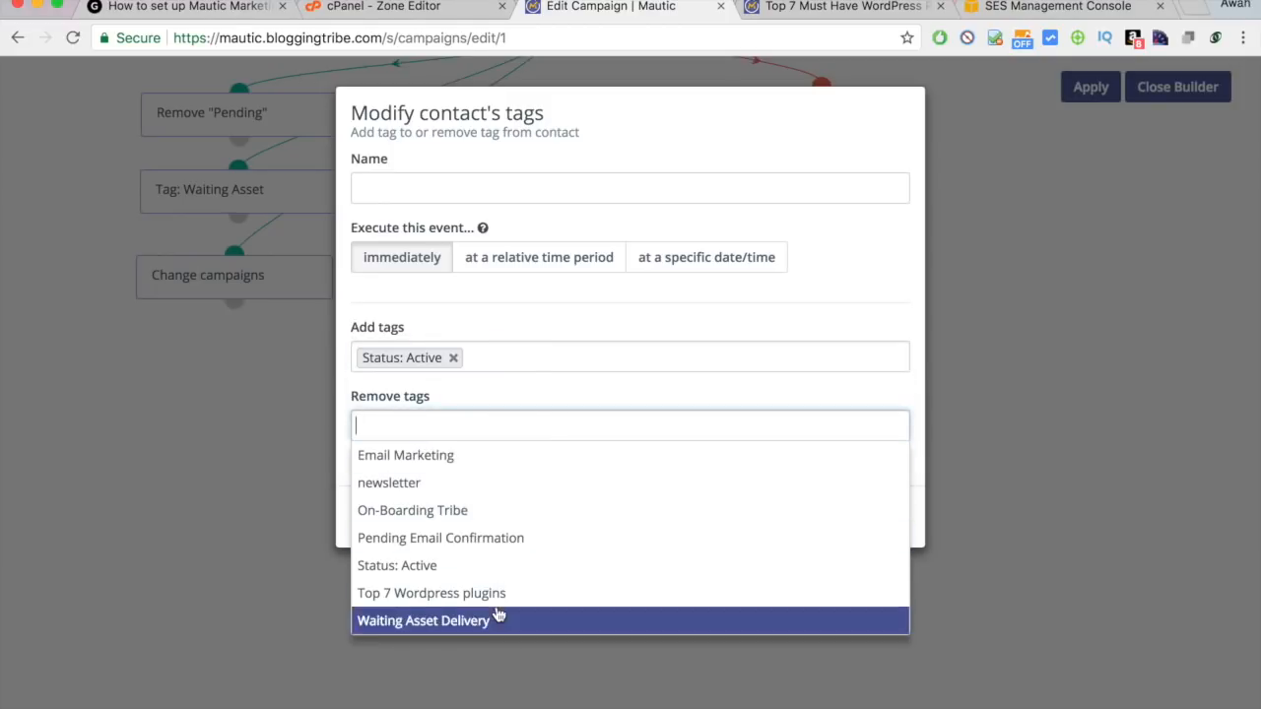
{"action": "left_click", "coordinate": [505, 540]}
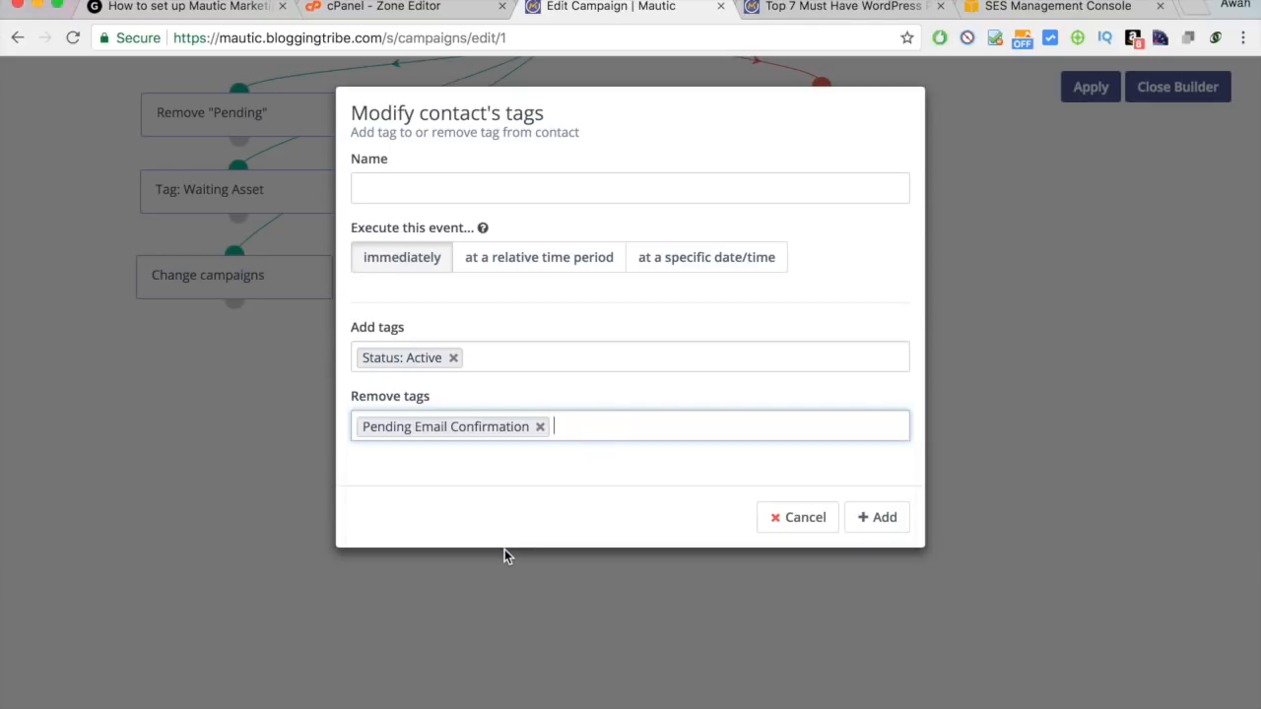
{"action": "left_click", "coordinate": [573, 197]}
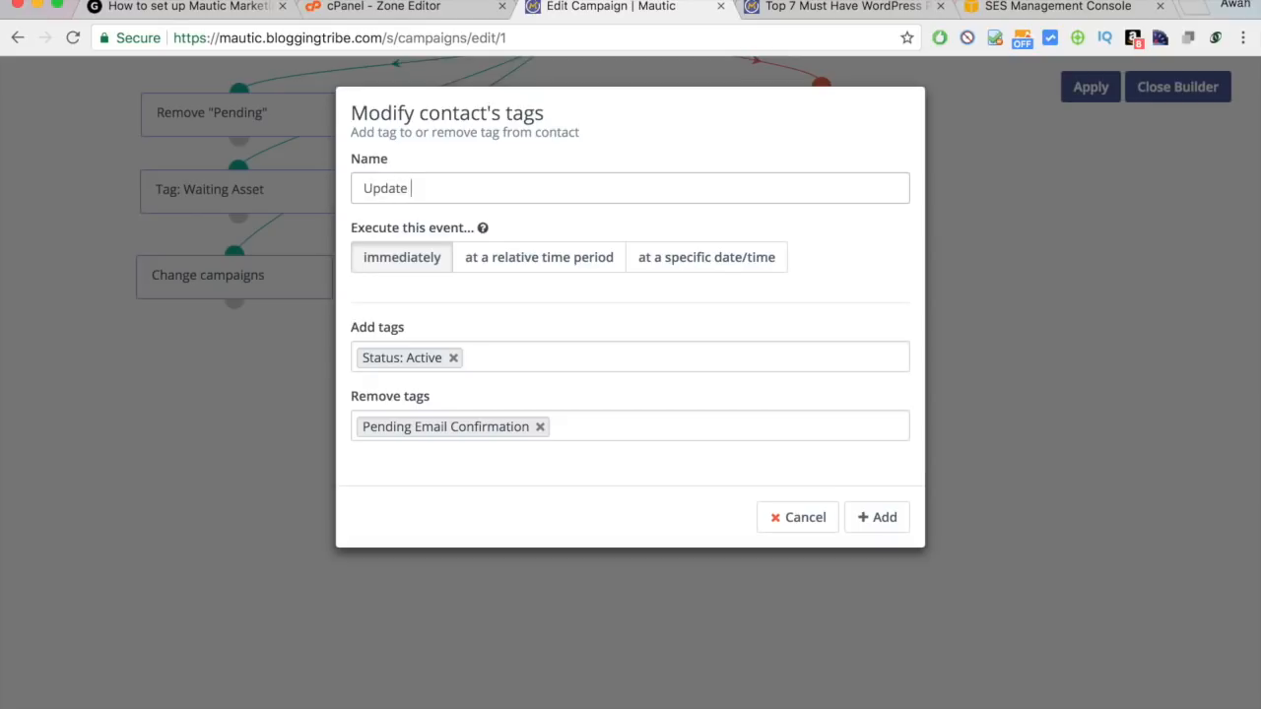
{"action": "left_click", "coordinate": [872, 526]}
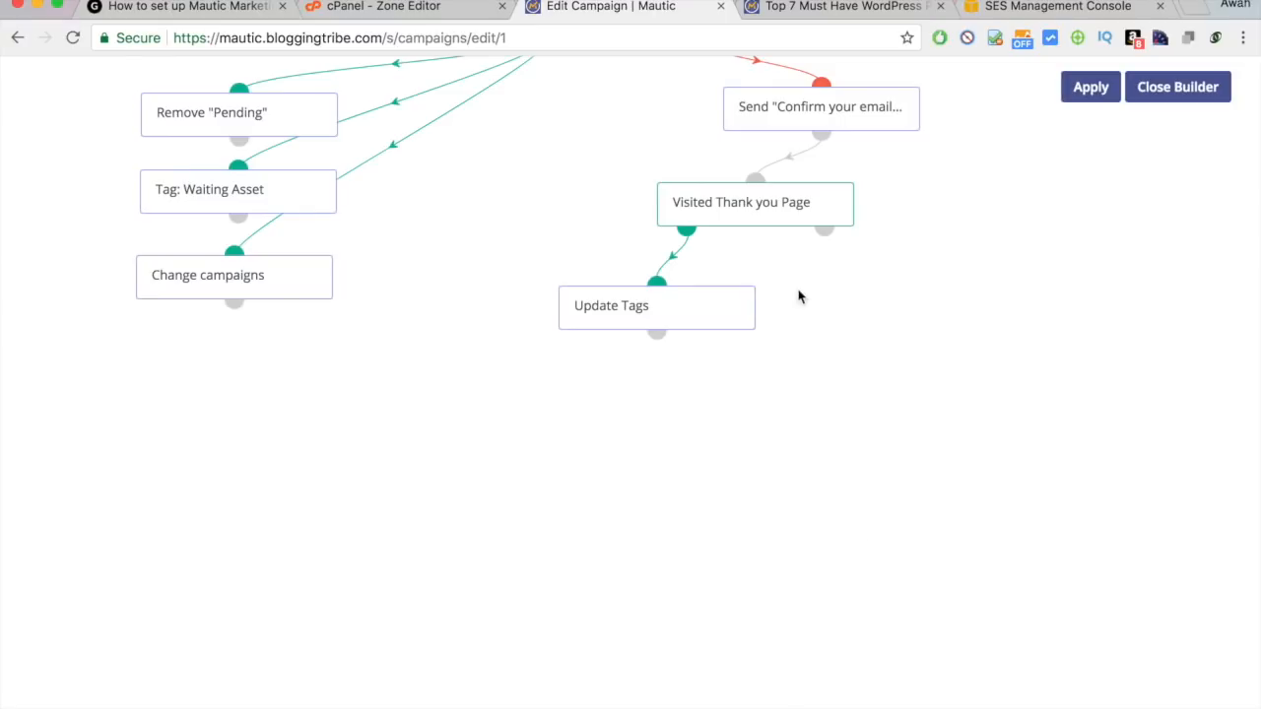
Add a 'Waiting Asset Delivery' tags action adding that tag, placed beside Update Tags.
{"action": "left_click_drag", "start_coordinate": [719, 305], "coordinate": [653, 307]}
{"action": "left_click", "coordinate": [687, 228]}
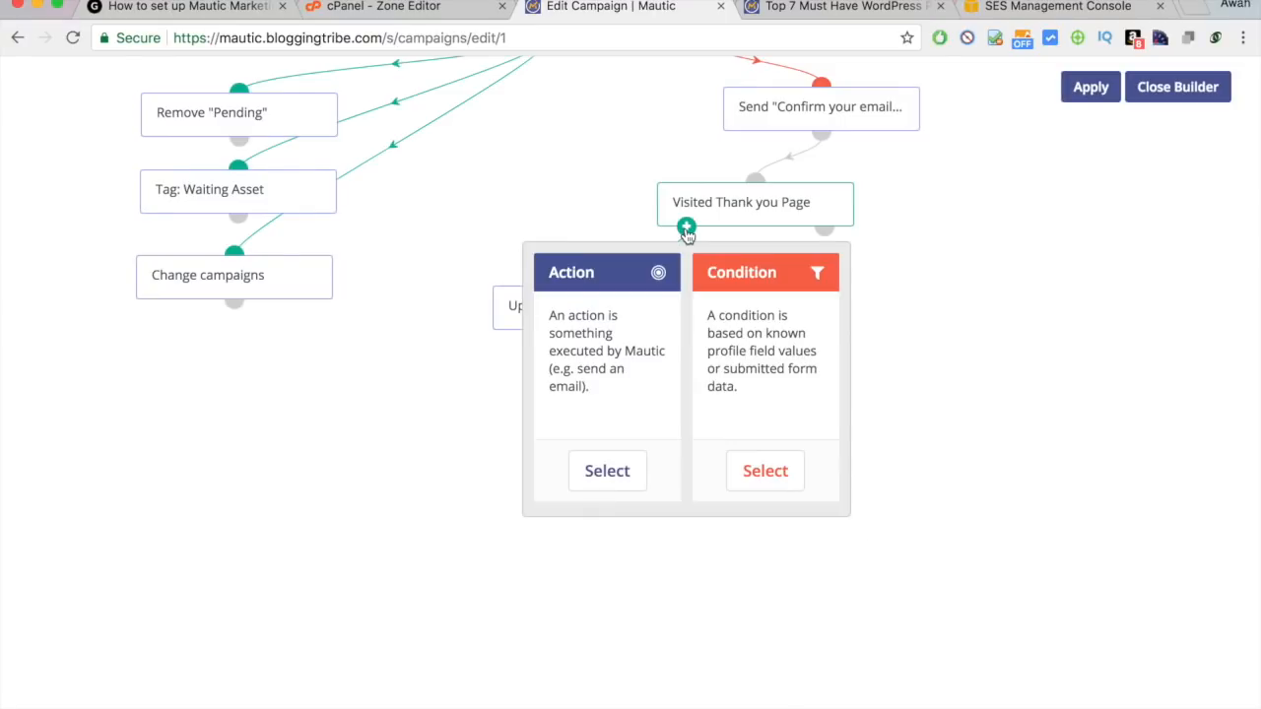
{"action": "left_click", "coordinate": [595, 470]}
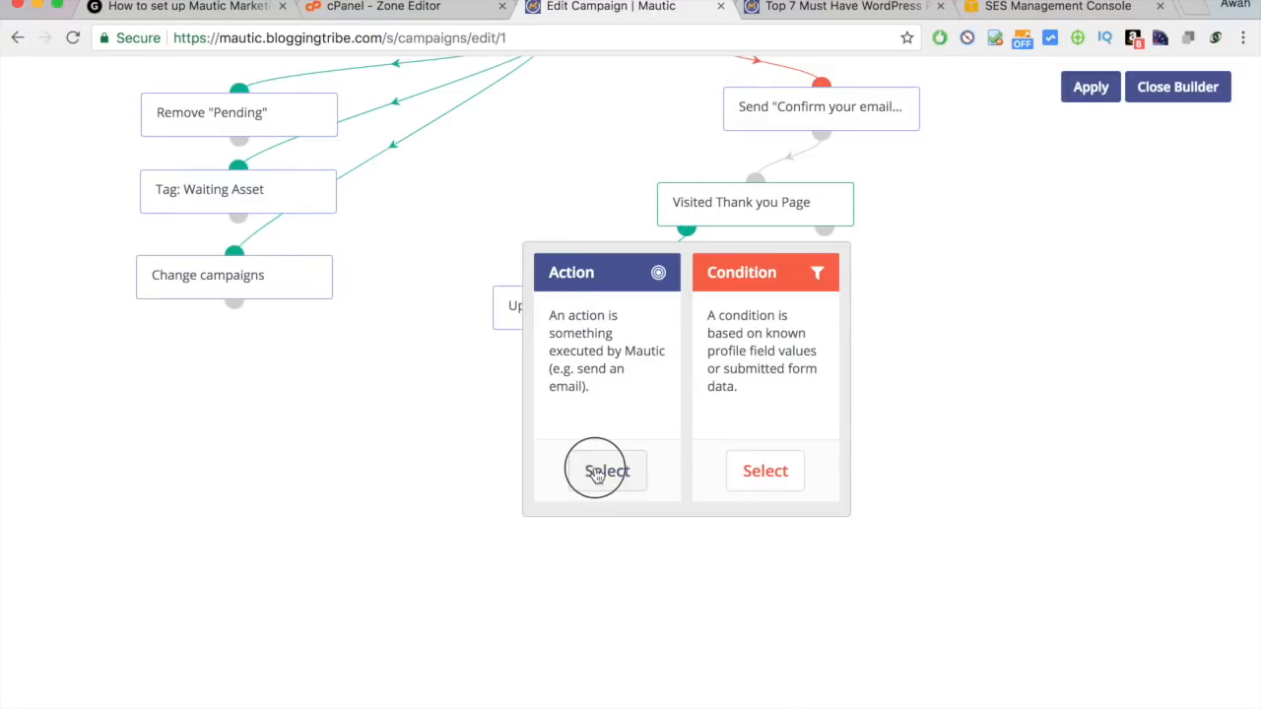
{"action": "type", "text": "tag"}
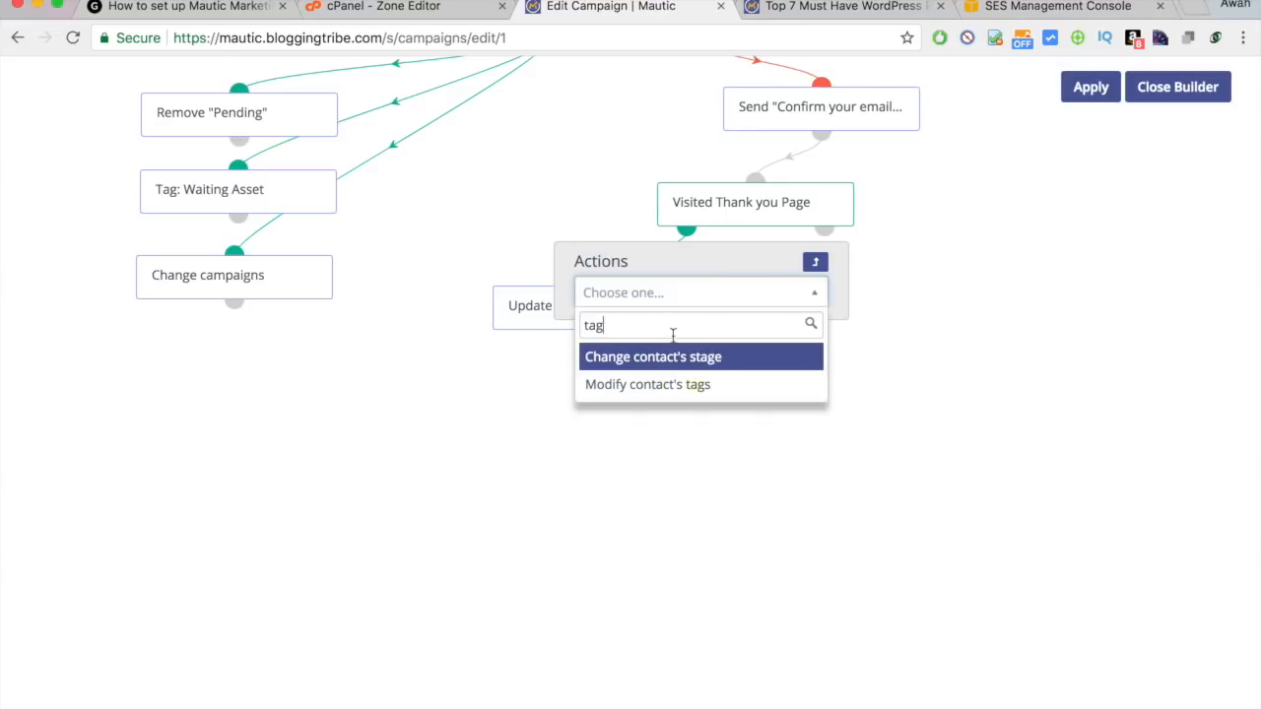
{"action": "left_click", "coordinate": [691, 382]}
{"action": "left_click", "coordinate": [535, 201]}
{"action": "type", "text": "Waiting Asset Delivery"}
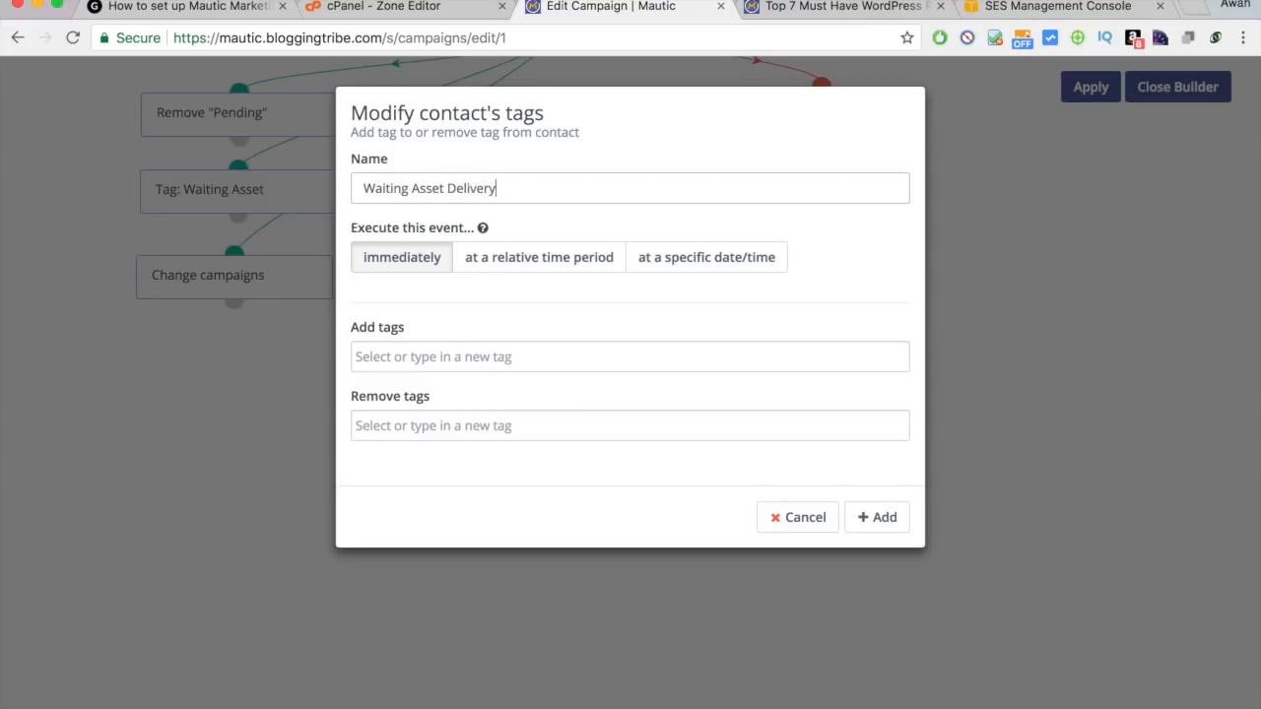
{"action": "key", "text": "super+a"}
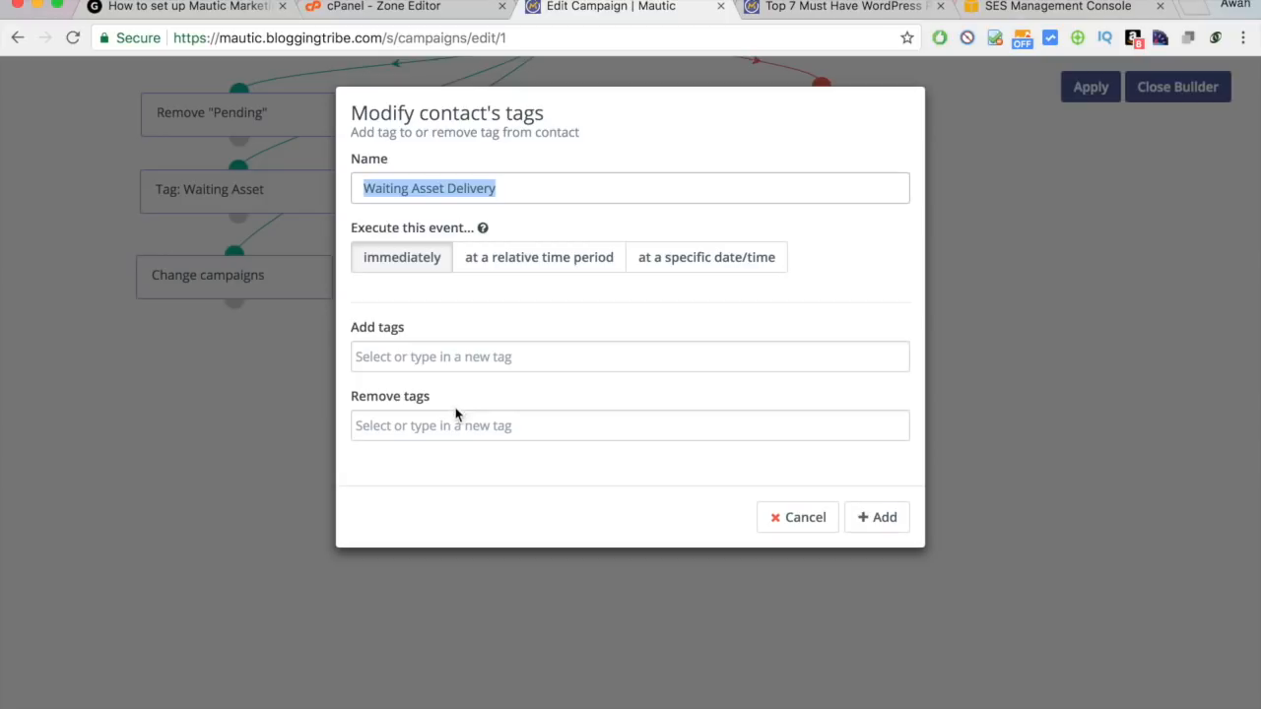
{"action": "left_click", "coordinate": [476, 347]}
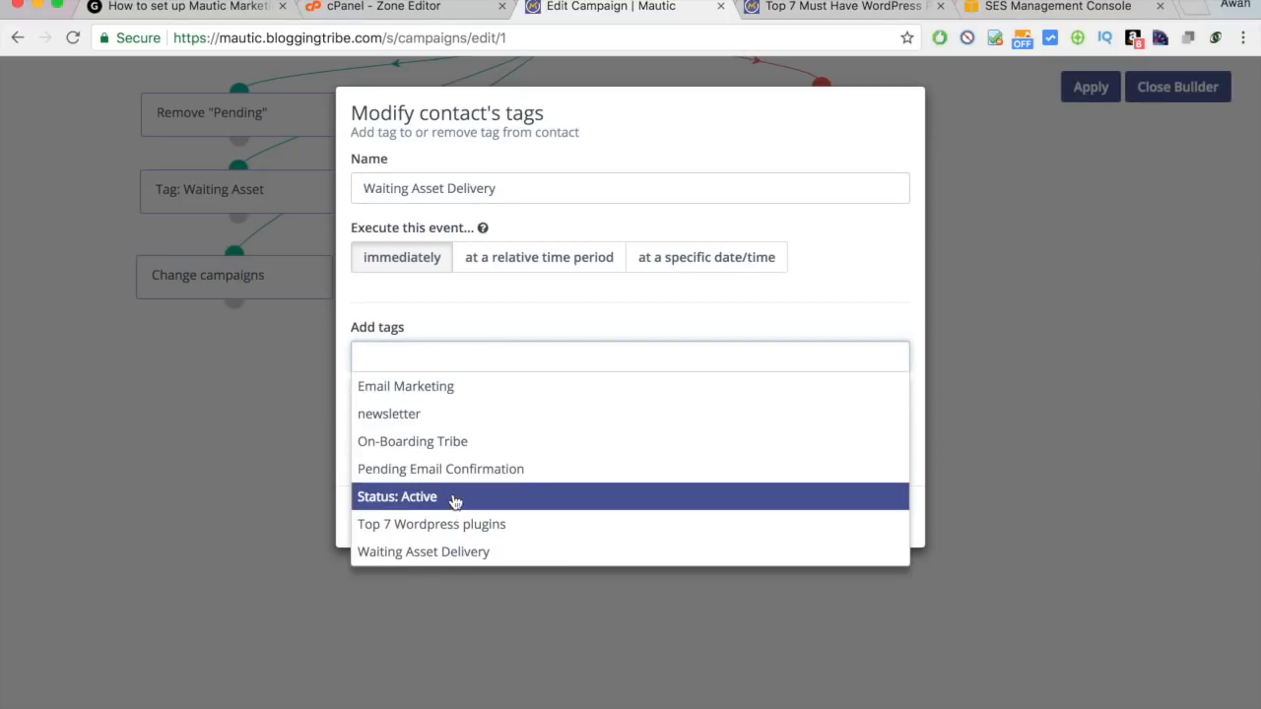
{"action": "left_click", "coordinate": [463, 551]}
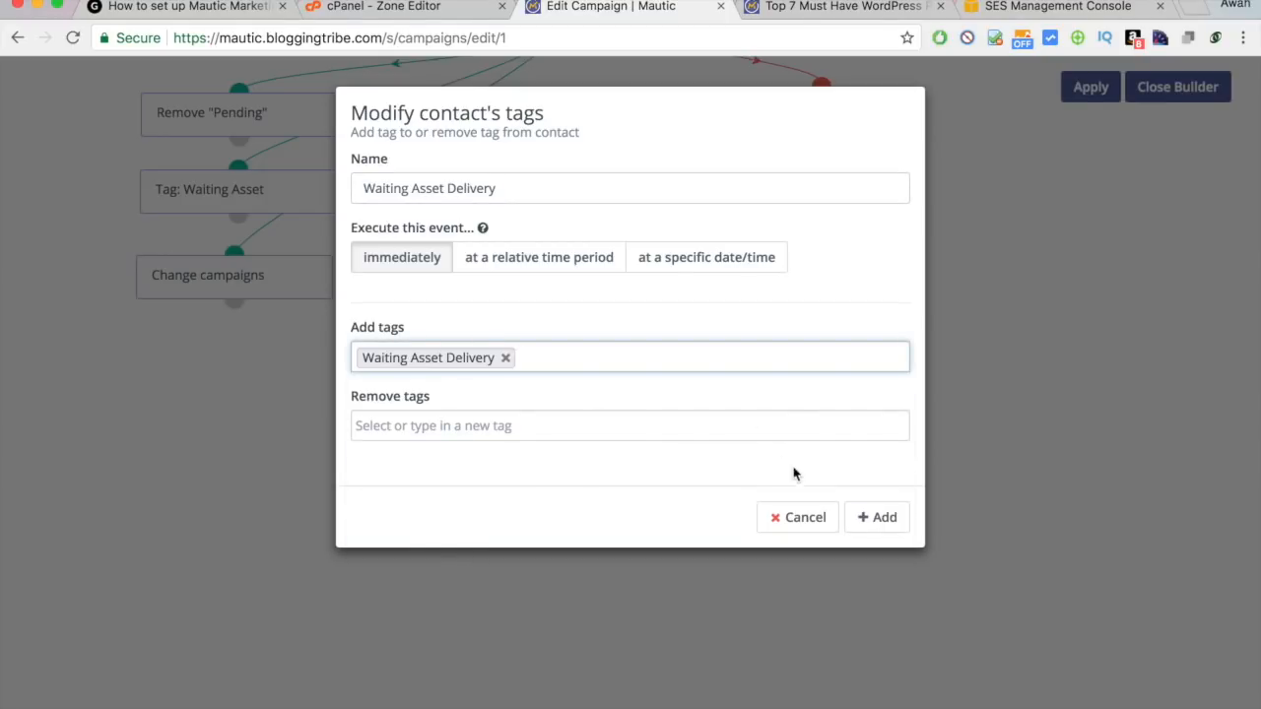
{"action": "left_click", "coordinate": [890, 515]}
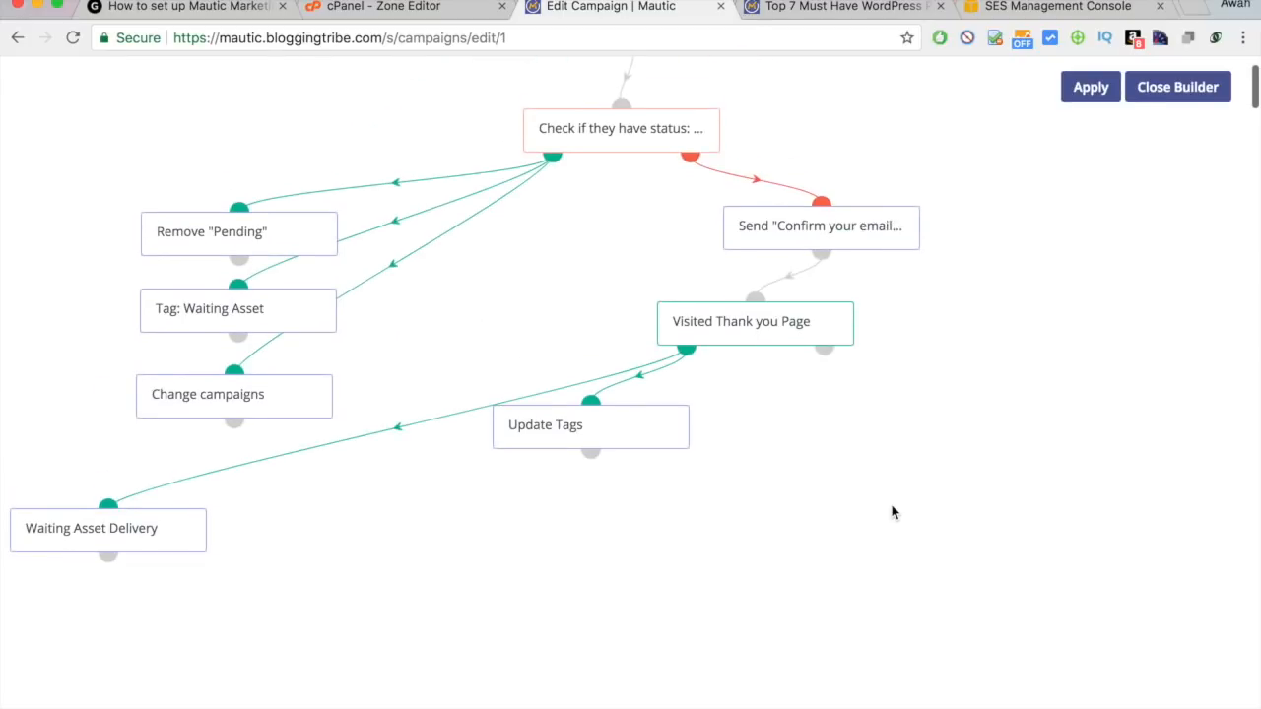
{"action": "left_click_drag", "start_coordinate": [192, 539], "coordinate": [867, 434]}
{"action": "scroll", "coordinate": [868, 435], "scroll_direction": "up", "scroll_amount": 2}
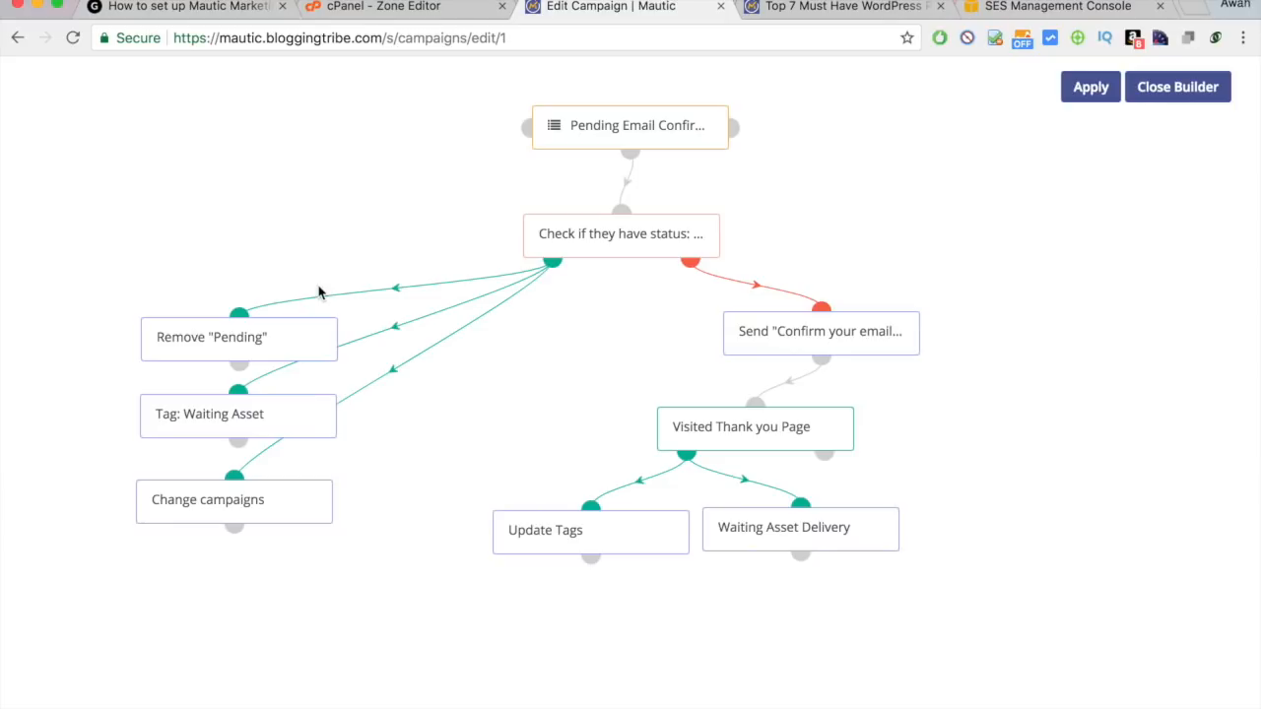
{"action": "left_click_drag", "start_coordinate": [725, 523], "coordinate": [727, 522]}
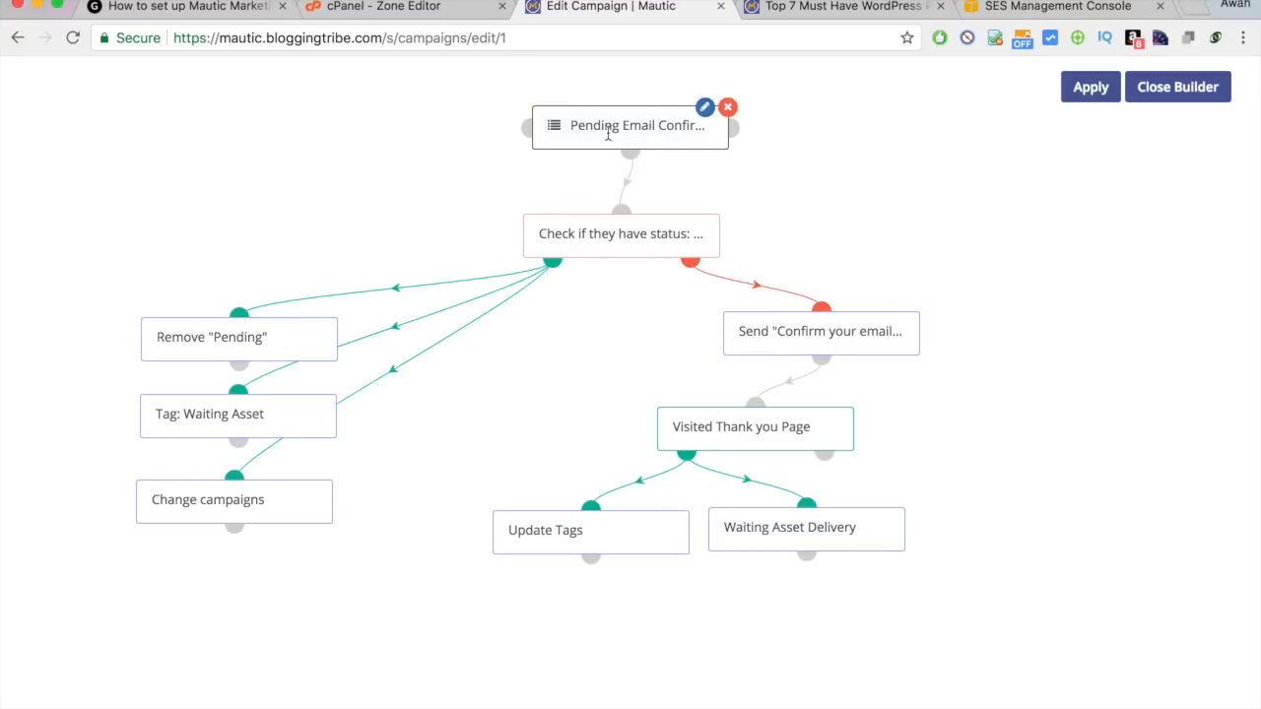
{"action": "left_click", "coordinate": [830, 6]}
{"action": "left_click", "coordinate": [621, 6]}
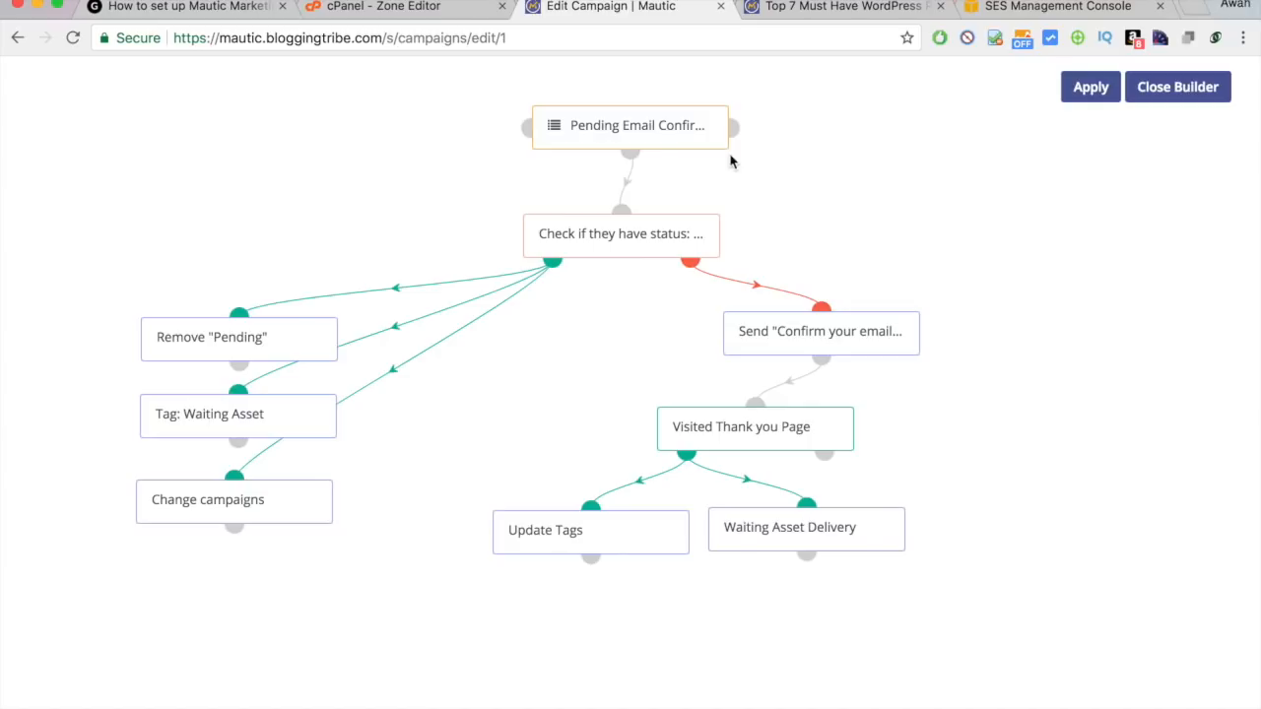
{"action": "mouse_move", "coordinate": [630, 141]}
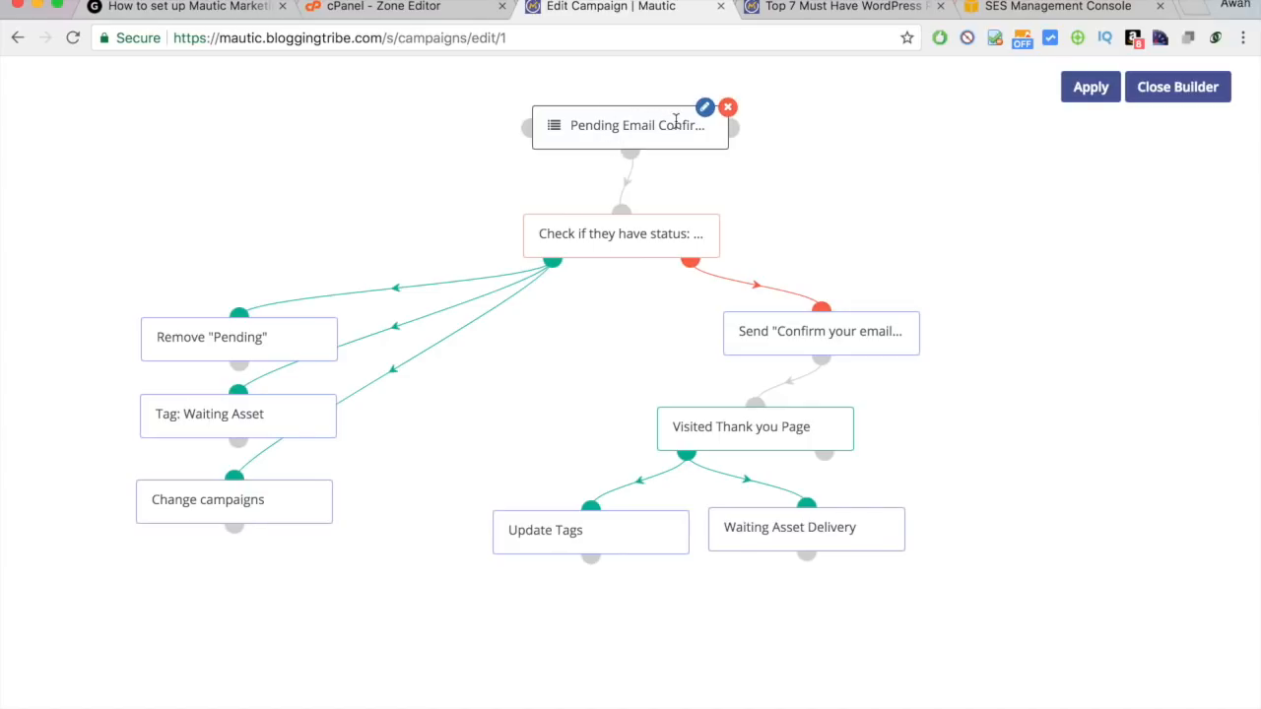
{"action": "mouse_move", "coordinate": [605, 254]}
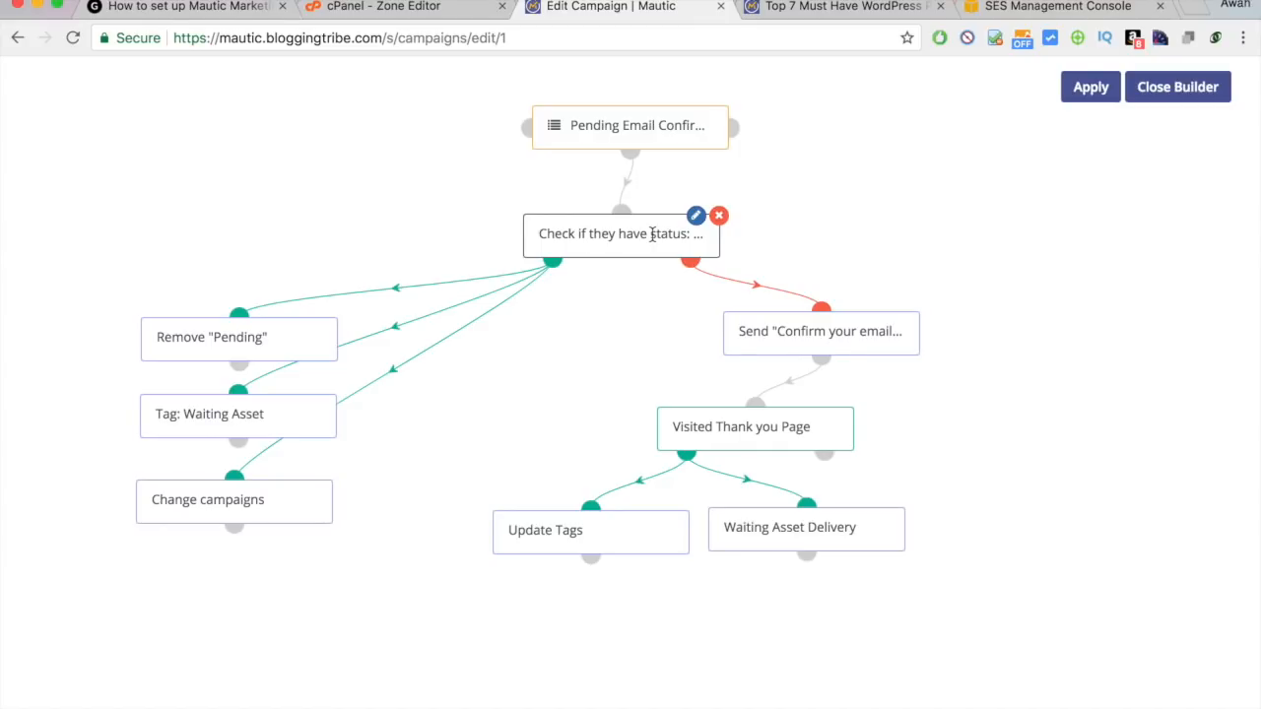
{"action": "mouse_move", "coordinate": [284, 357]}
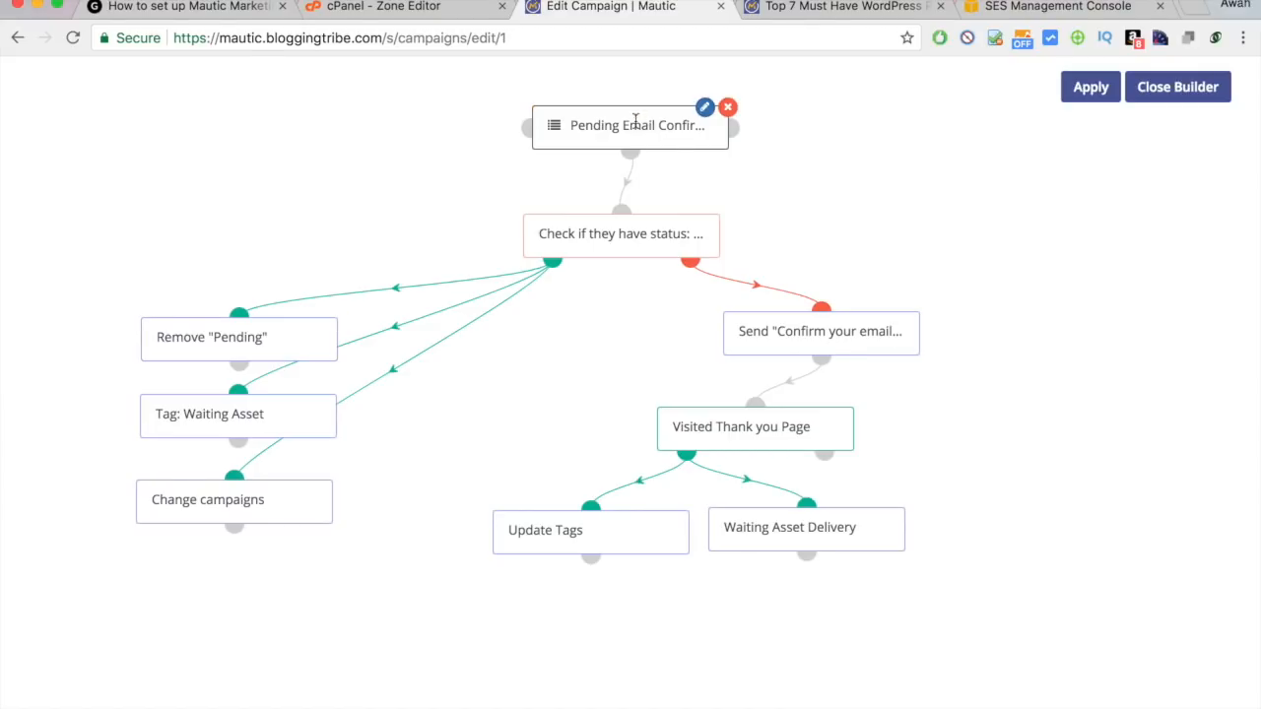
{"action": "mouse_move", "coordinate": [202, 434]}
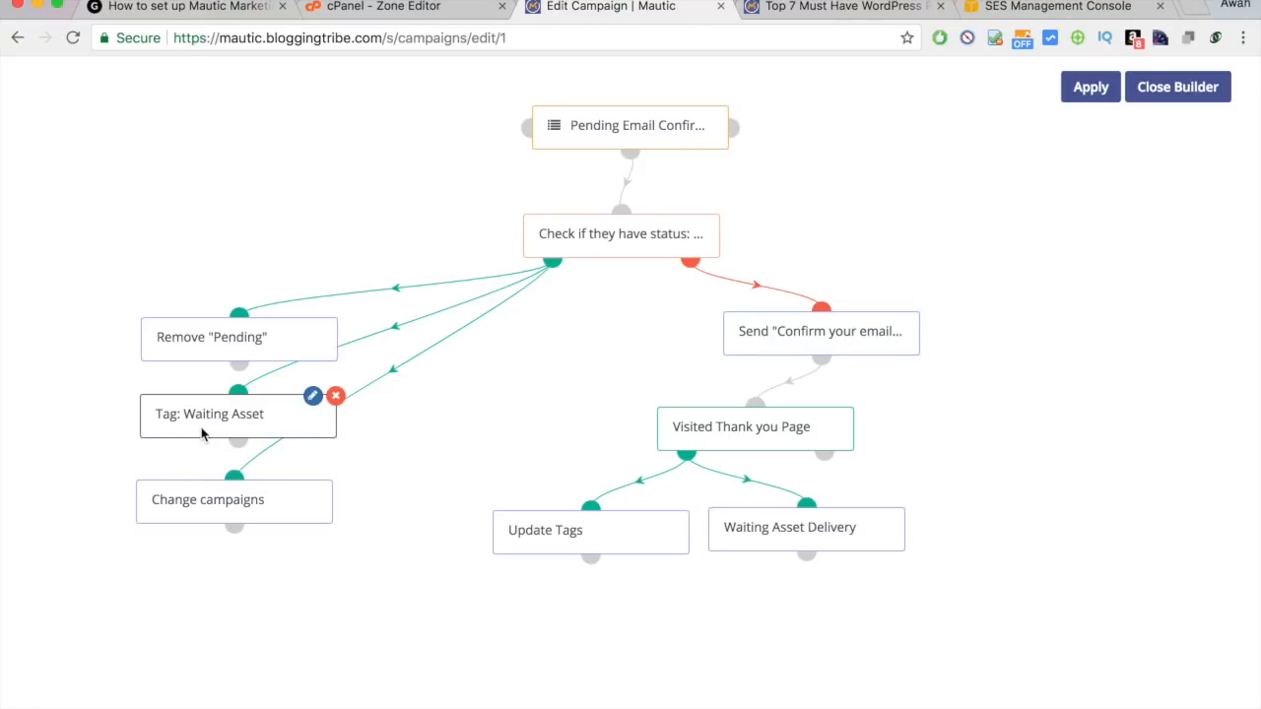
{"action": "mouse_move", "coordinate": [217, 500]}
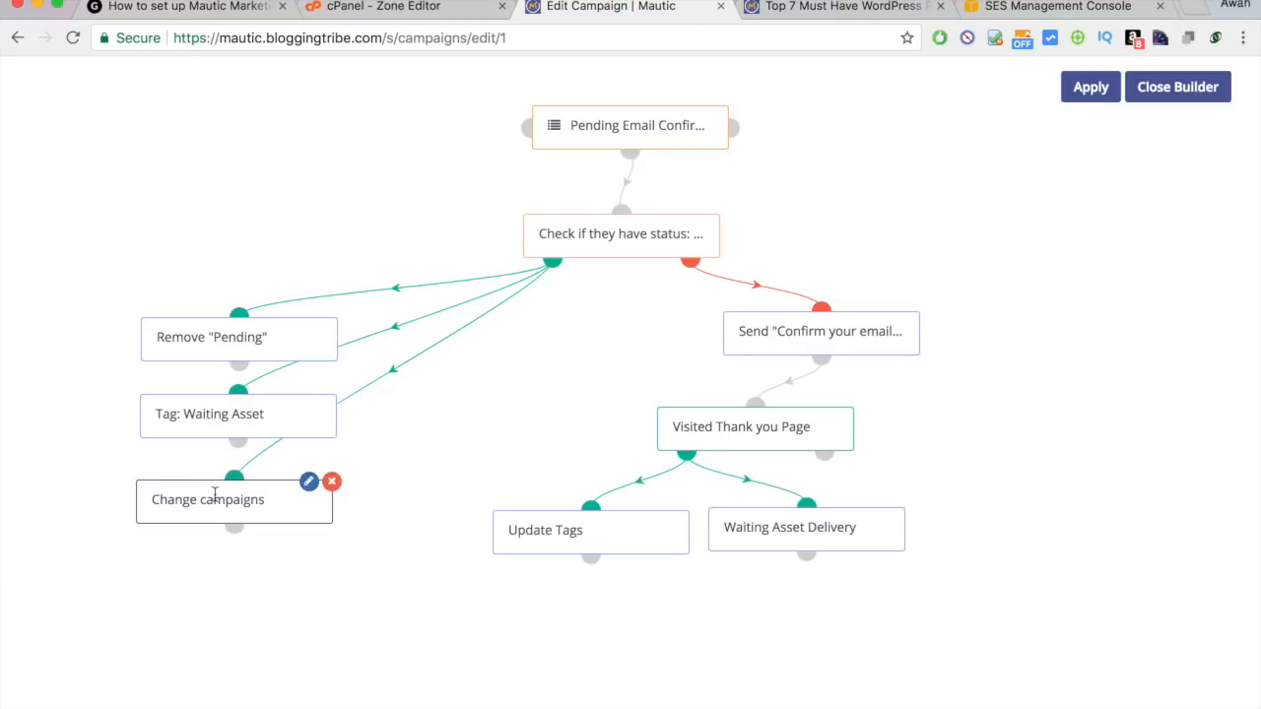
Delete the Change campaigns step from the campaign's green branch.
{"action": "left_click", "coordinate": [335, 485]}
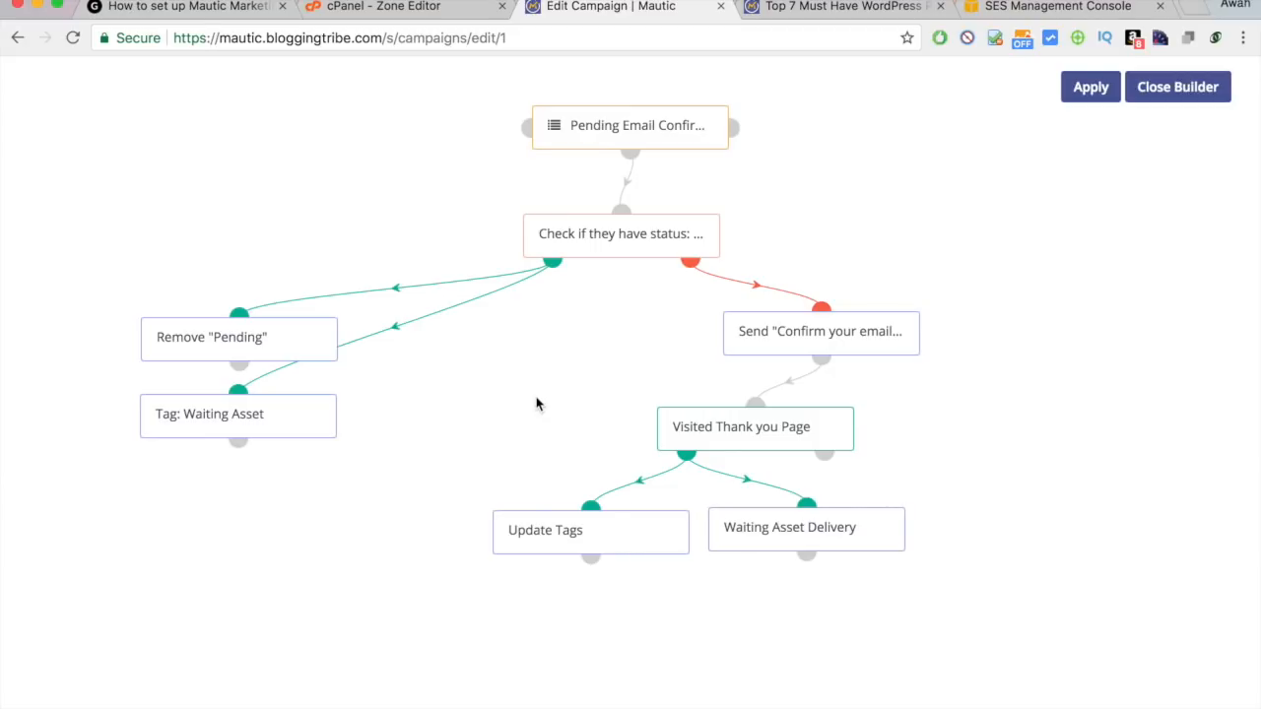
{"action": "mouse_move", "coordinate": [217, 340]}
{"action": "mouse_move", "coordinate": [656, 256]}
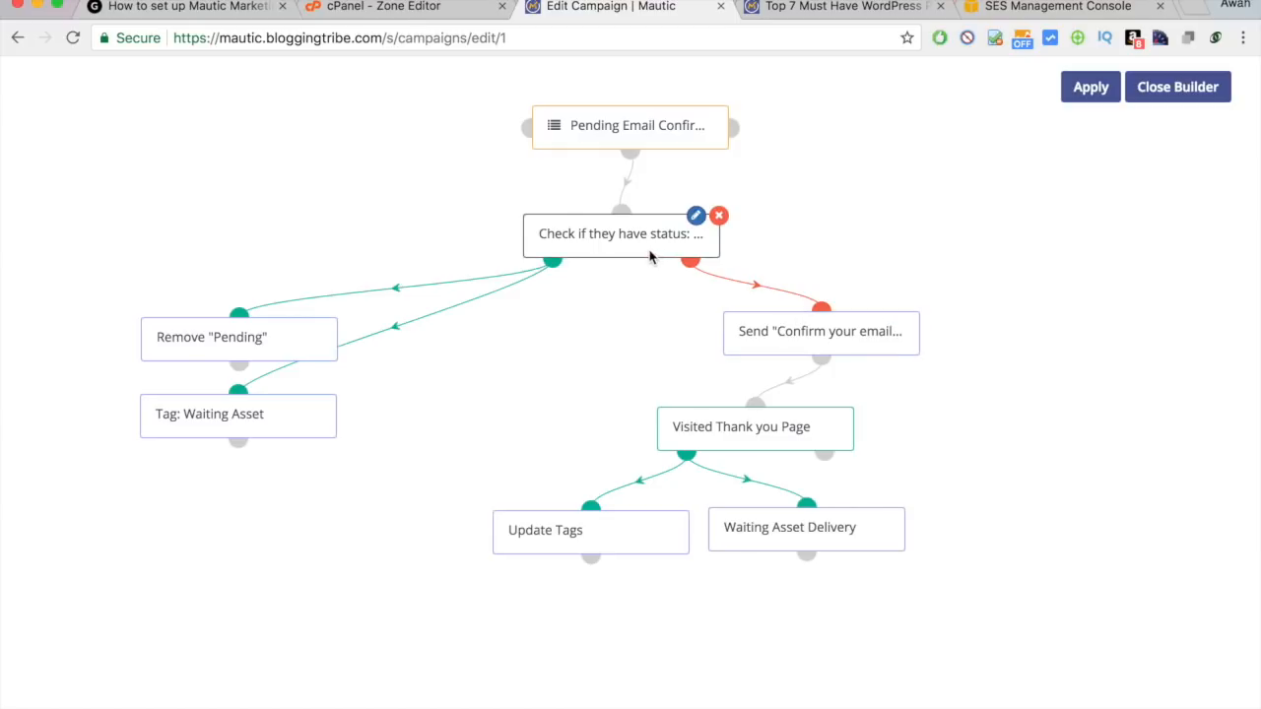
{"action": "mouse_move", "coordinate": [811, 332]}
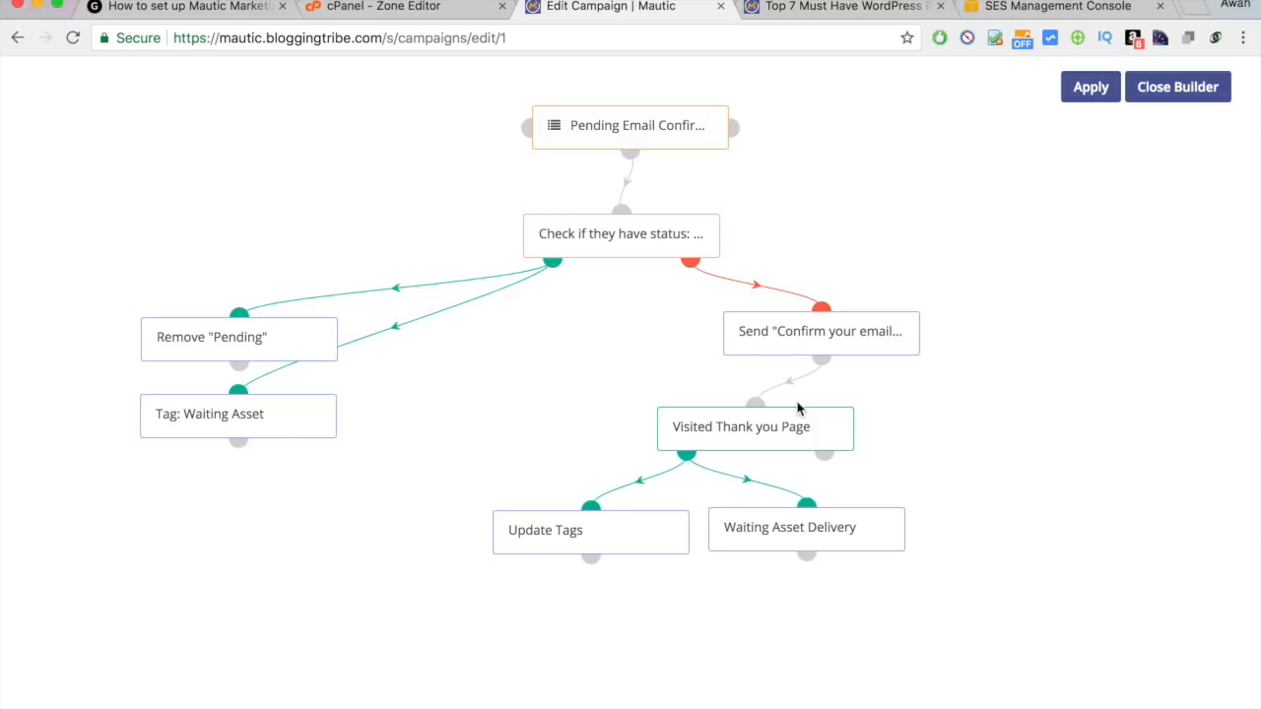
{"action": "mouse_move", "coordinate": [774, 445]}
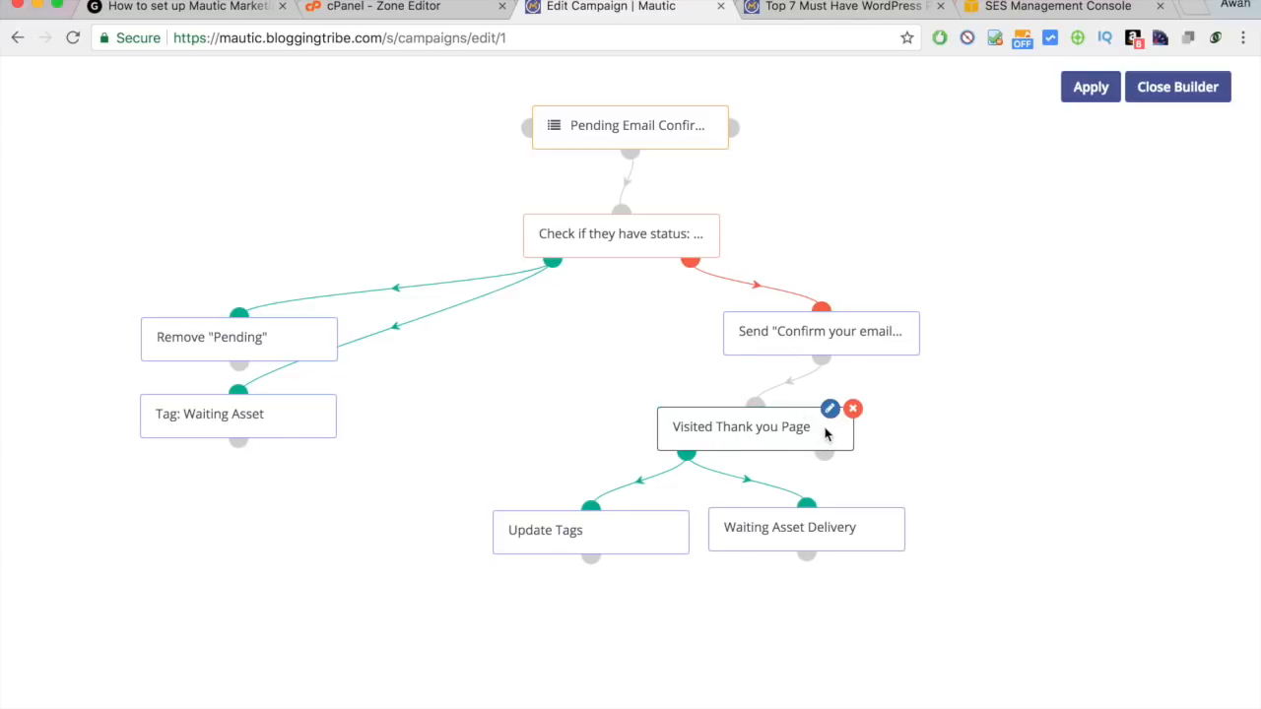
Check the form preview page, then nudge the confirmation-email step slightly right.
{"action": "left_click", "coordinate": [862, 7]}
{"action": "left_click", "coordinate": [640, 6]}
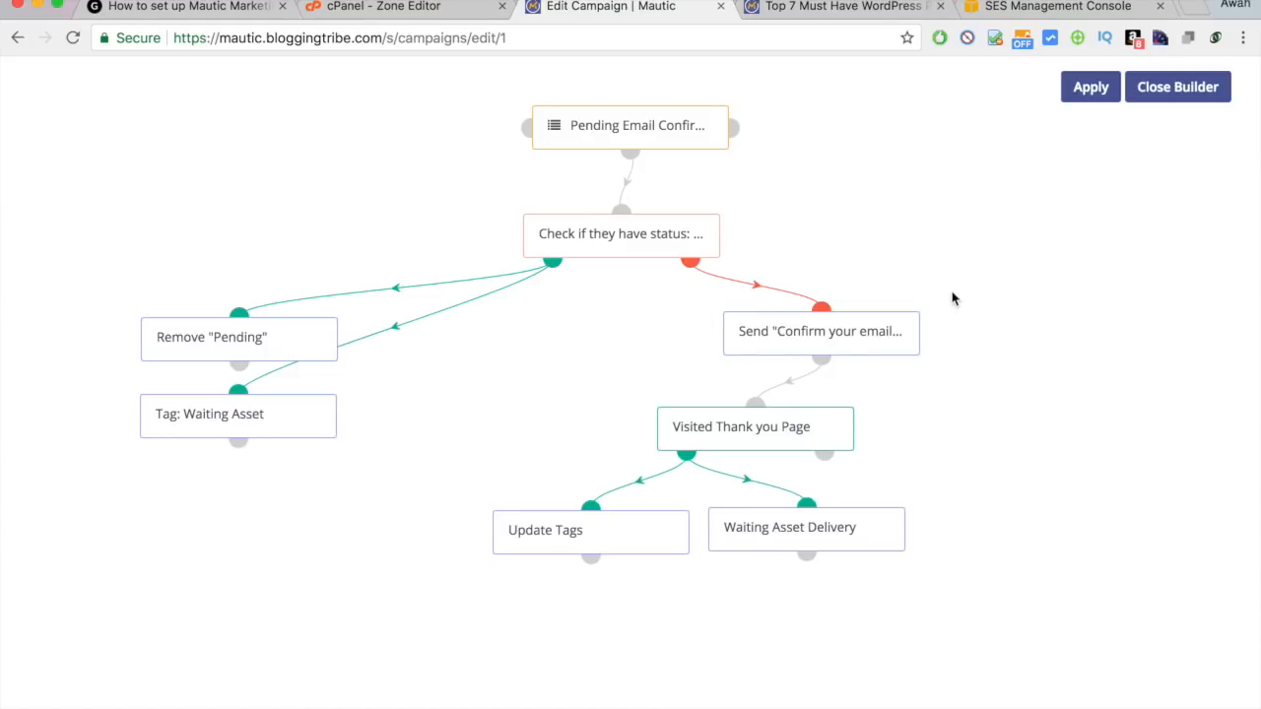
{"action": "mouse_move", "coordinate": [732, 435]}
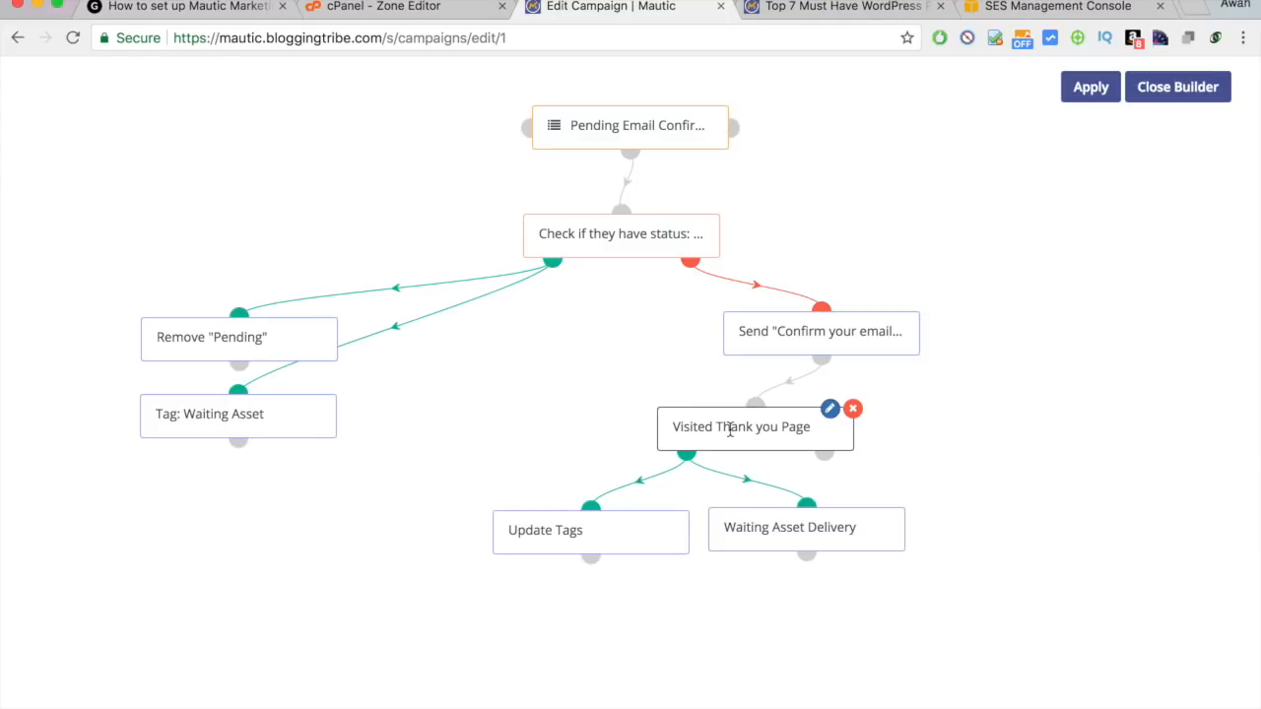
{"action": "mouse_move", "coordinate": [637, 537]}
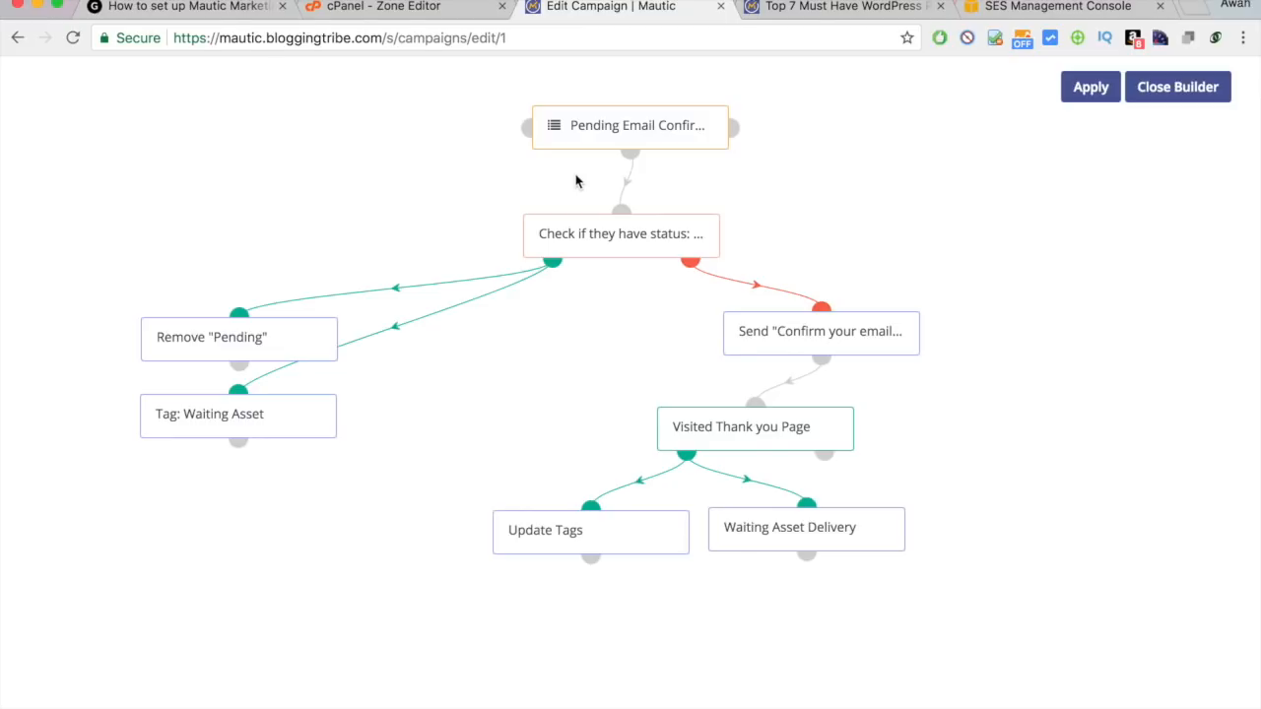
{"action": "mouse_move", "coordinate": [762, 527]}
{"action": "left_click_drag", "start_coordinate": [870, 332], "coordinate": [881, 336]}
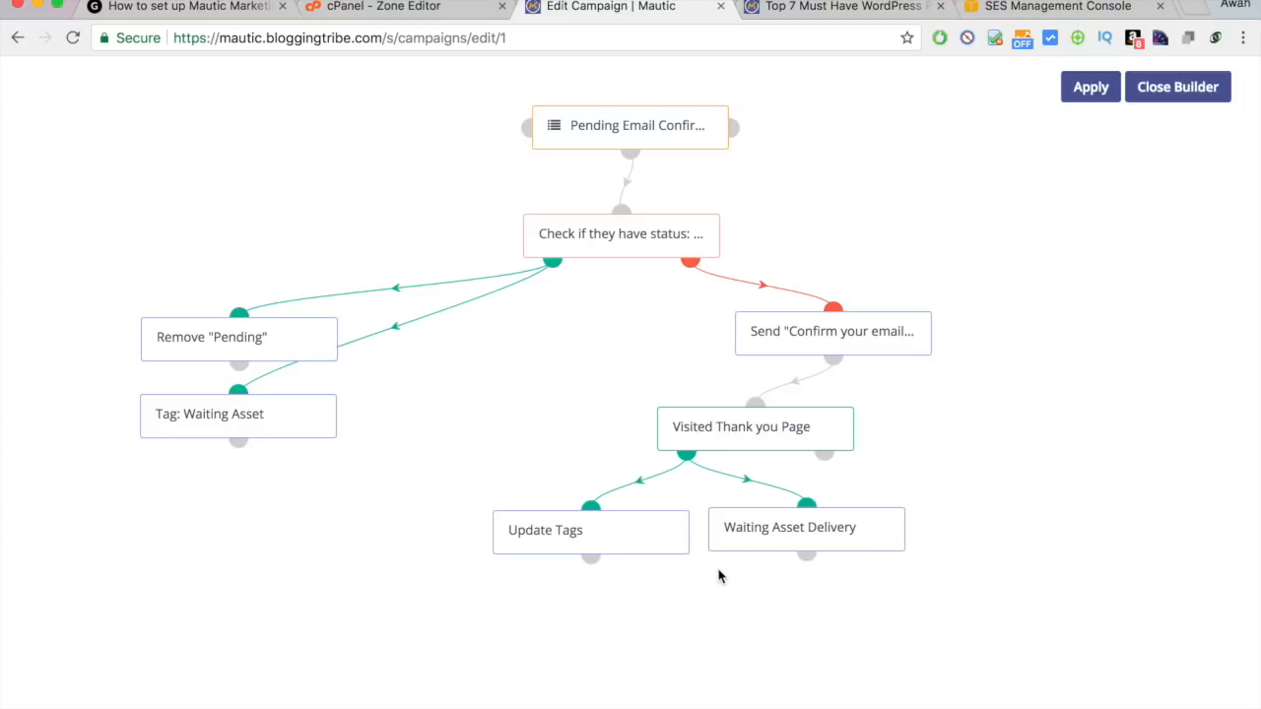
Save and close the Email Confirmation Master campaign and view the Mautic dashboard.
{"action": "left_click", "coordinate": [1102, 91]}
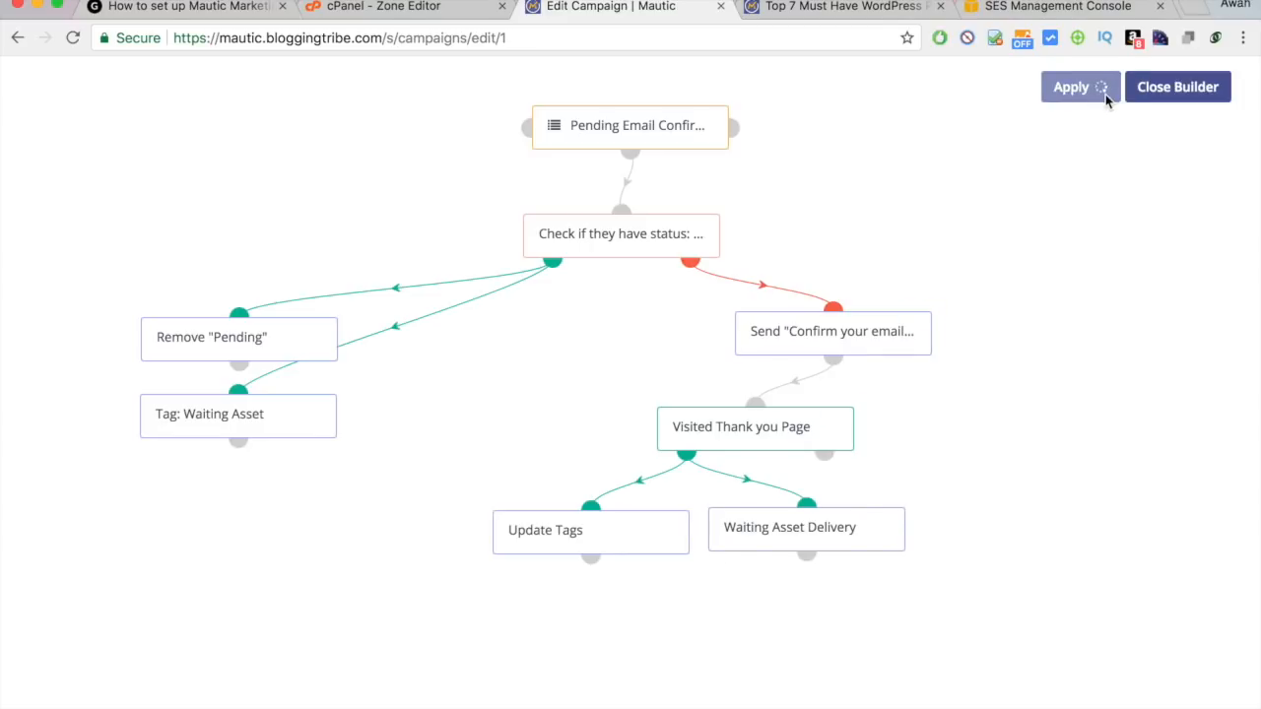
{"action": "left_click", "coordinate": [1178, 87]}
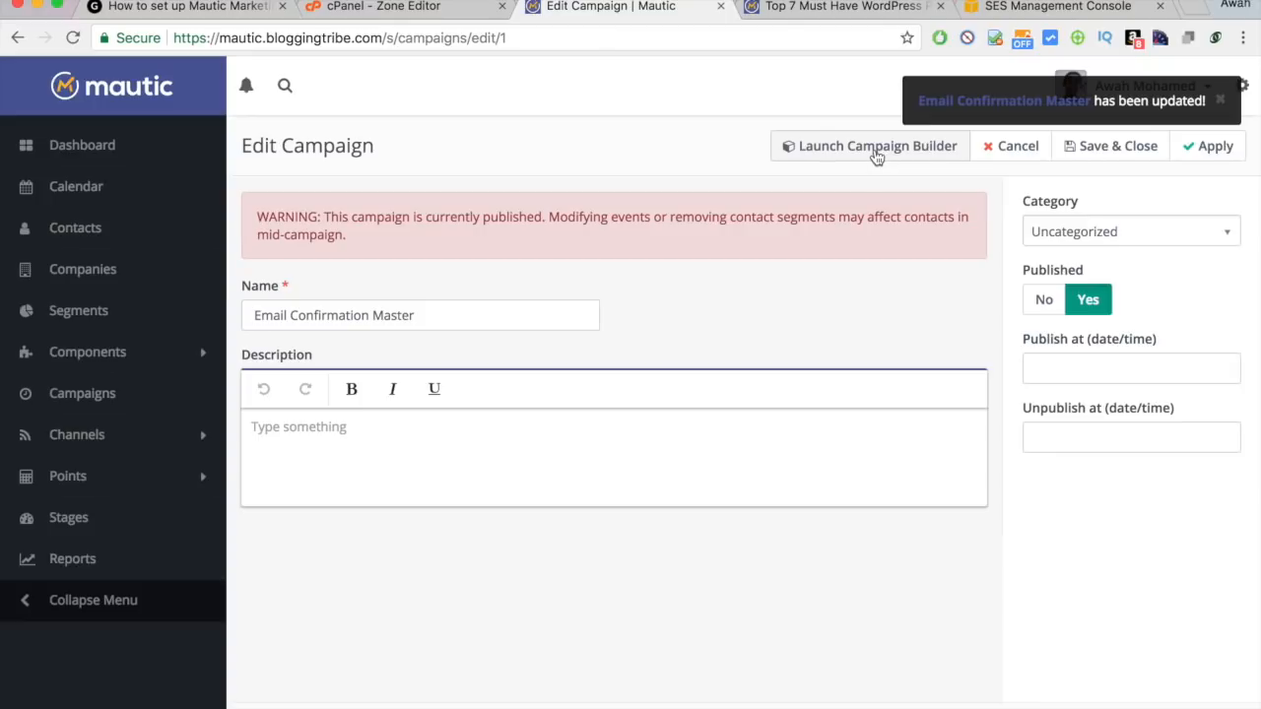
{"action": "left_click", "coordinate": [1099, 158]}
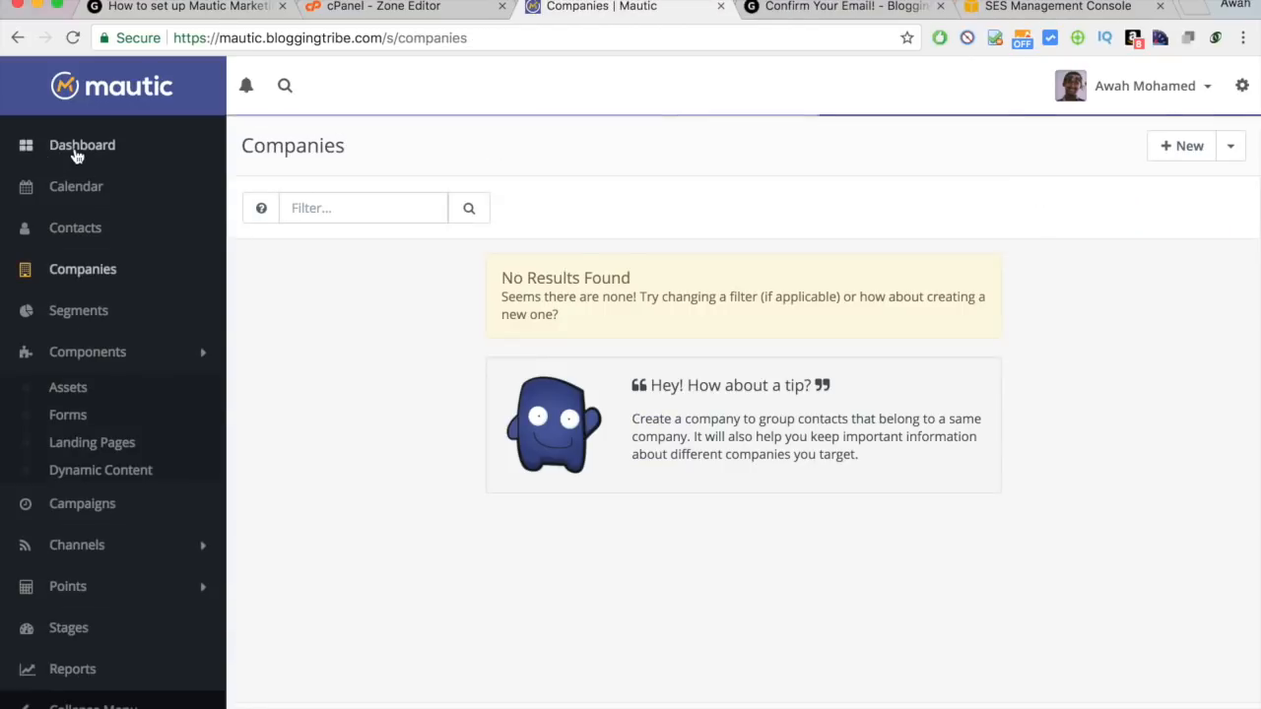
{"action": "left_click", "coordinate": [76, 155]}
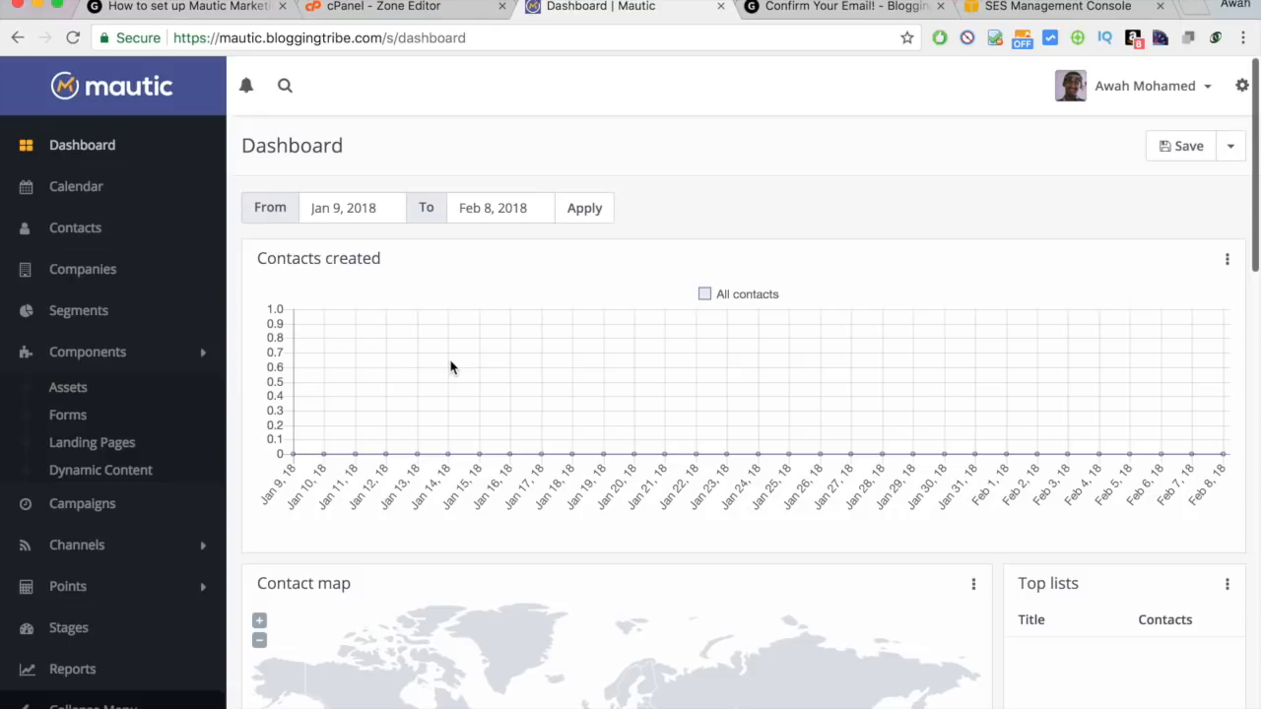
Return the cPanel tab to its home page, then go back to the Mautic dashboard.
{"action": "left_click", "coordinate": [421, 10]}
{"action": "scroll", "coordinate": [920, 172], "scroll_direction": "up", "scroll_amount": 3}
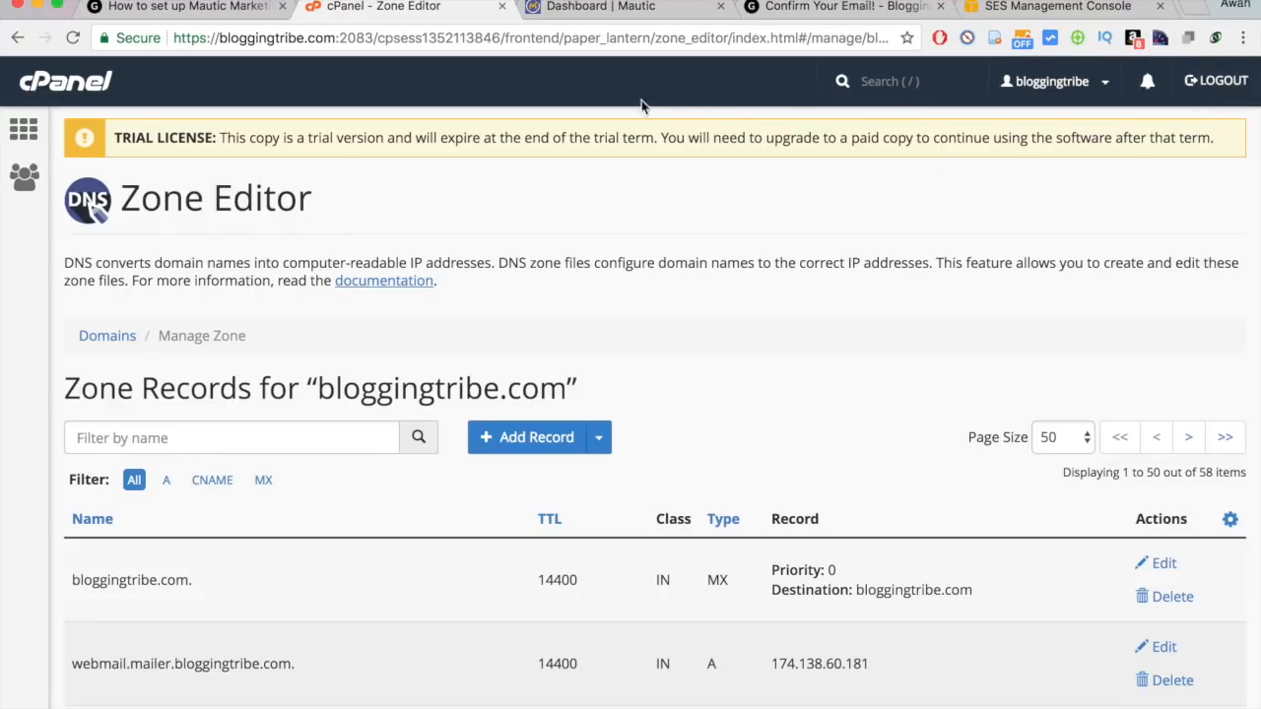
{"action": "left_click", "coordinate": [59, 89]}
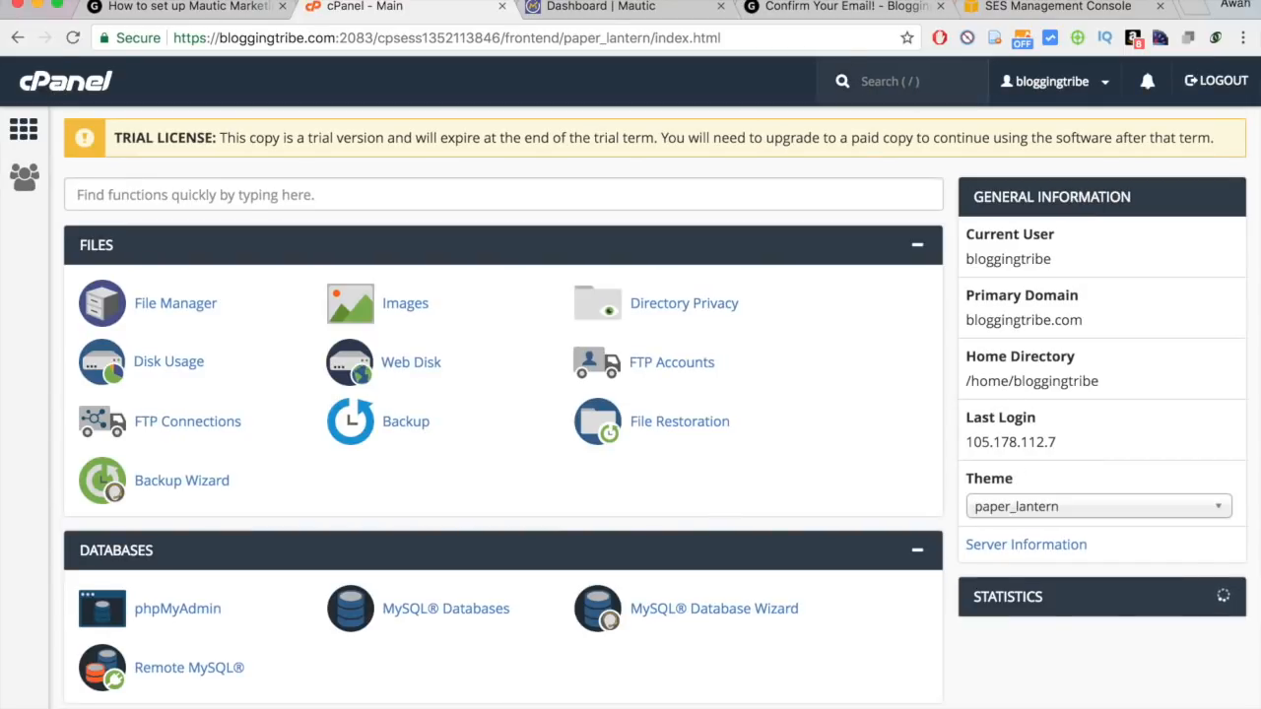
{"action": "left_click", "coordinate": [537, 6]}
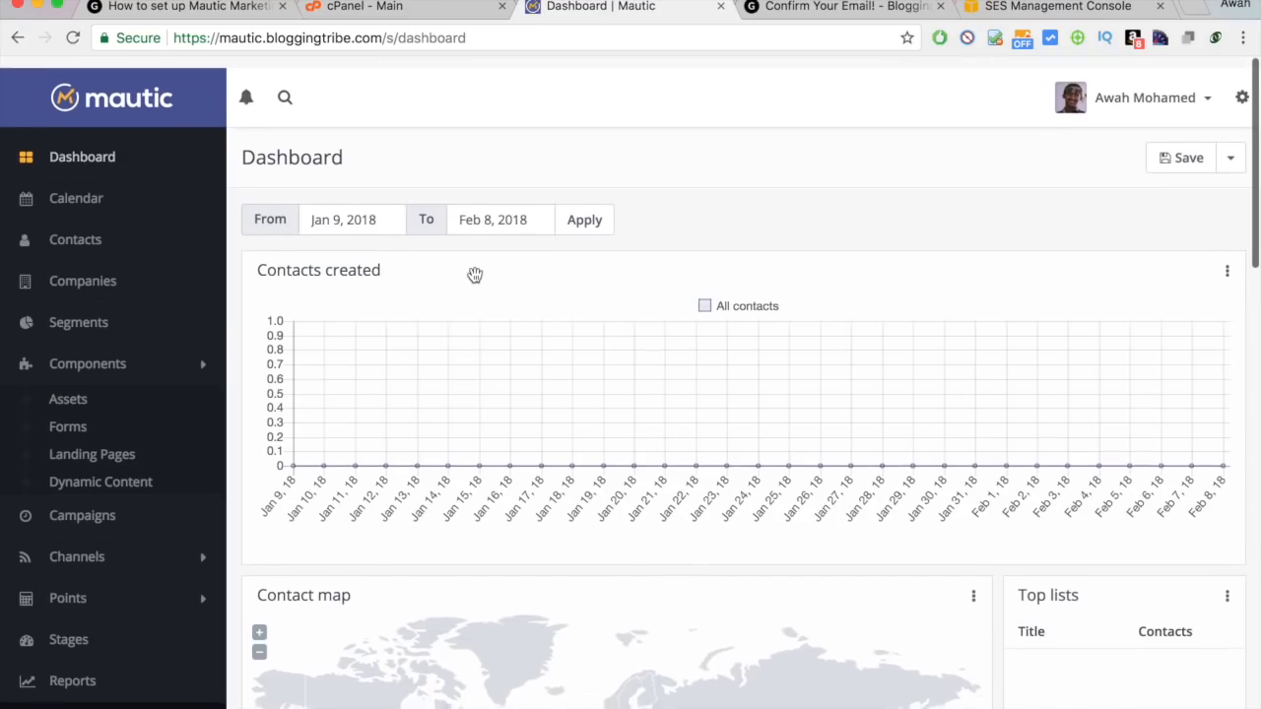
Search cPanel functions for 'cron' and open the Cron Jobs page.
{"action": "scroll", "coordinate": [475, 275], "scroll_direction": "down", "scroll_amount": 8}
{"action": "scroll", "coordinate": [475, 275], "scroll_direction": "up", "scroll_amount": 10}
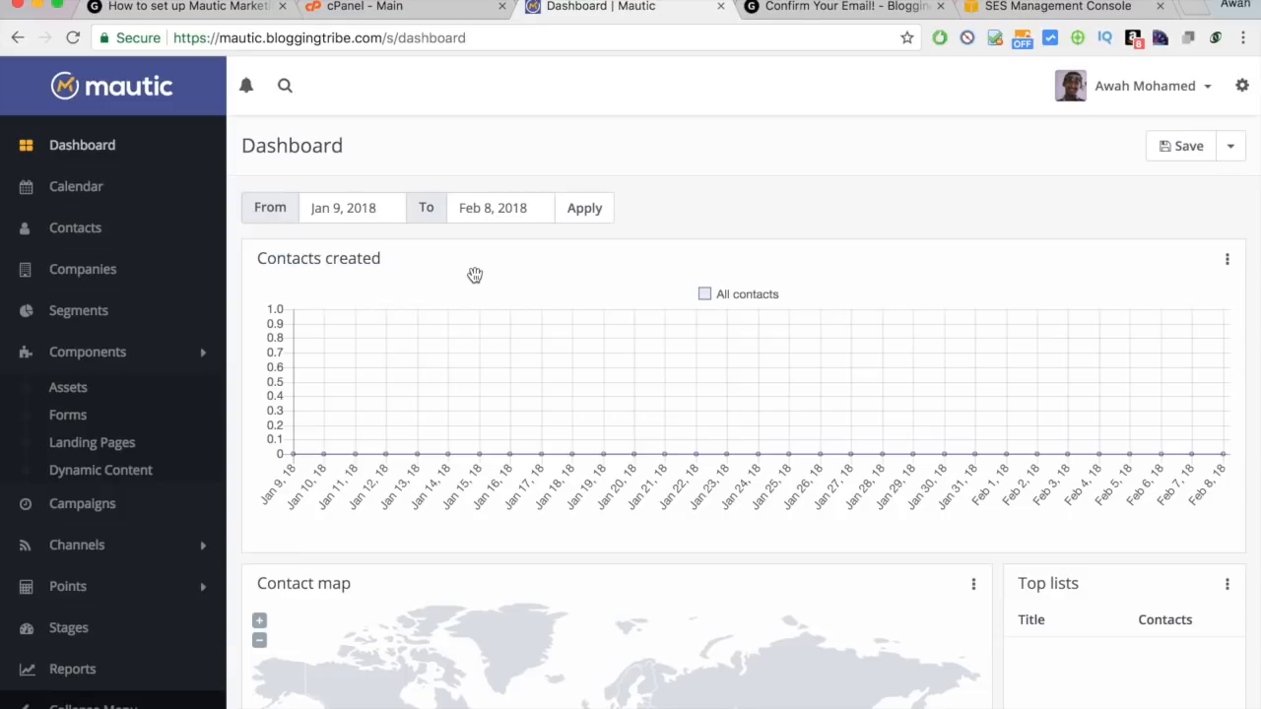
{"action": "left_click", "coordinate": [399, 6]}
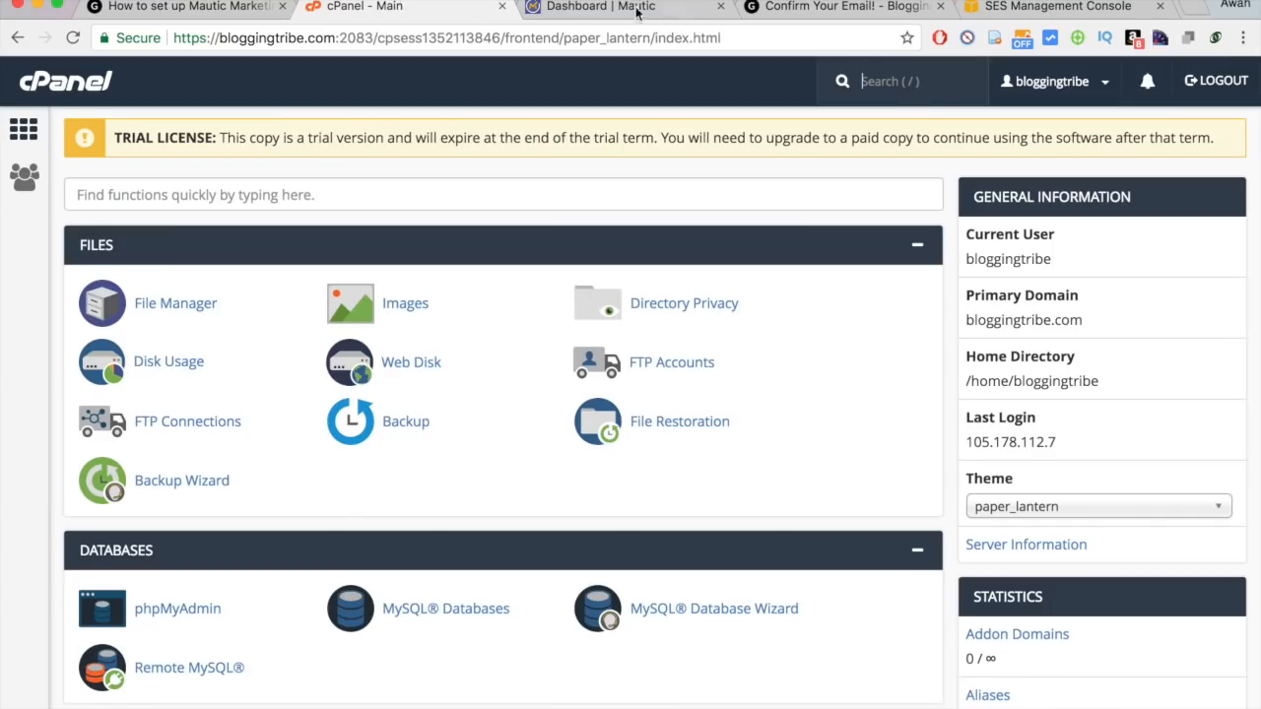
{"action": "left_click", "coordinate": [291, 192]}
{"action": "type", "text": "cron"}
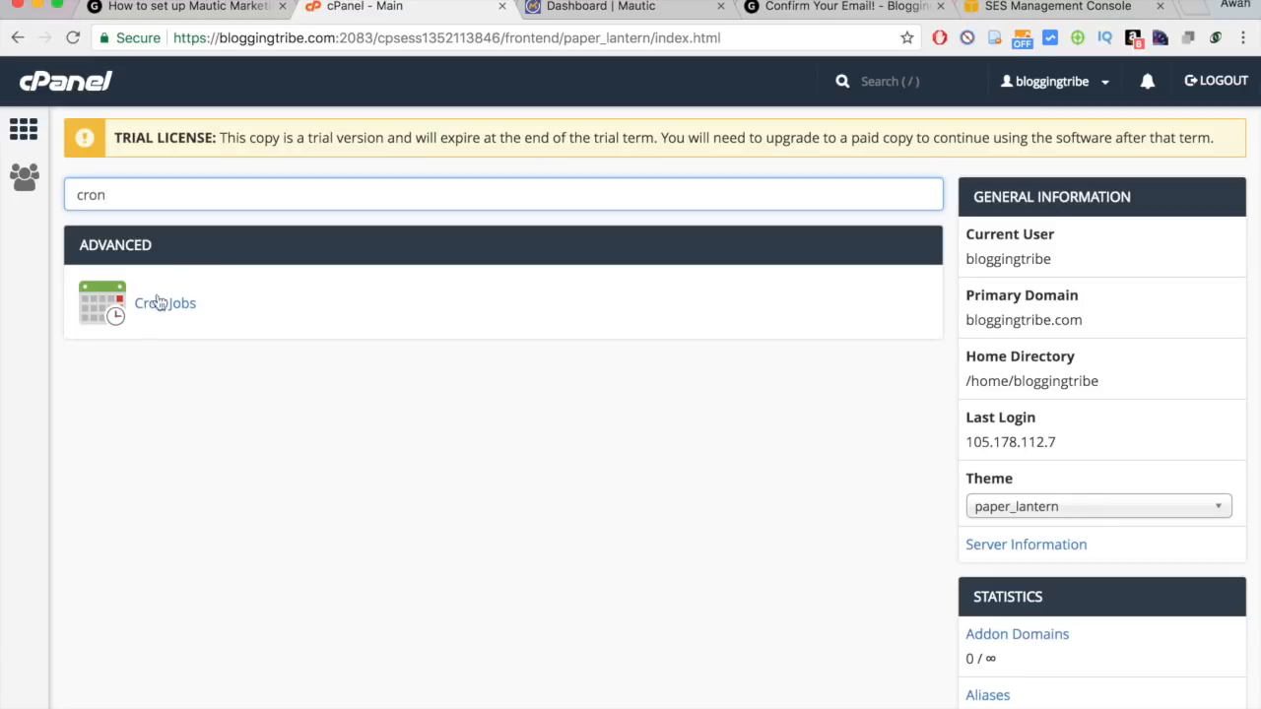
{"action": "left_click", "coordinate": [150, 310]}
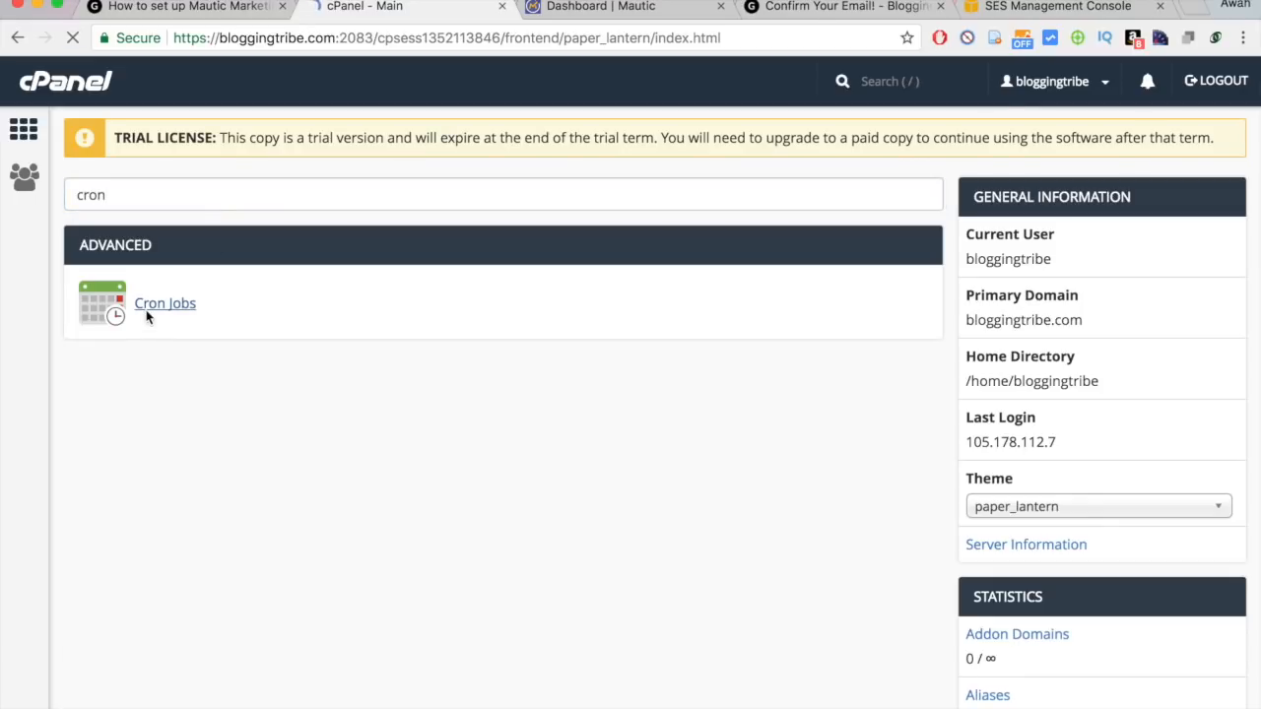
Set the new cron job's Common Settings schedule to Once Per Minute.
{"action": "scroll", "coordinate": [147, 315], "scroll_direction": "down", "scroll_amount": 5}
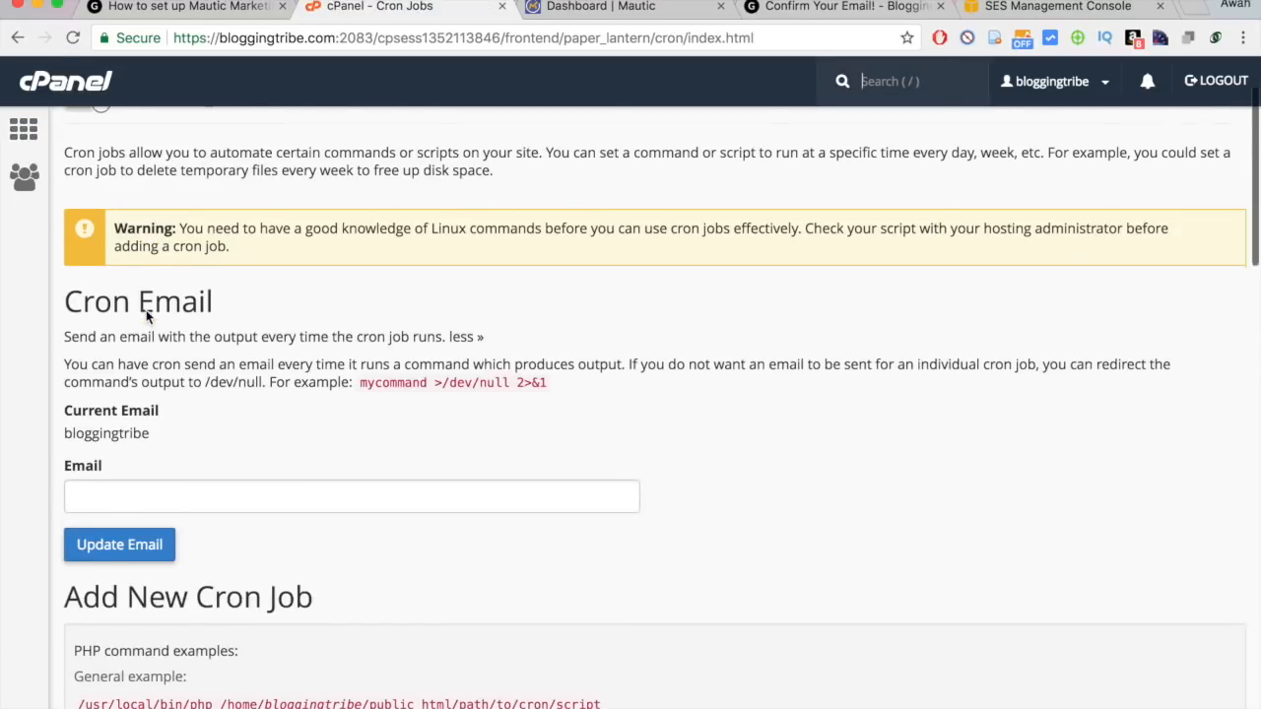
{"action": "scroll", "coordinate": [146, 315], "scroll_direction": "up", "scroll_amount": 3}
{"action": "scroll", "coordinate": [146, 315], "scroll_direction": "down", "scroll_amount": 6}
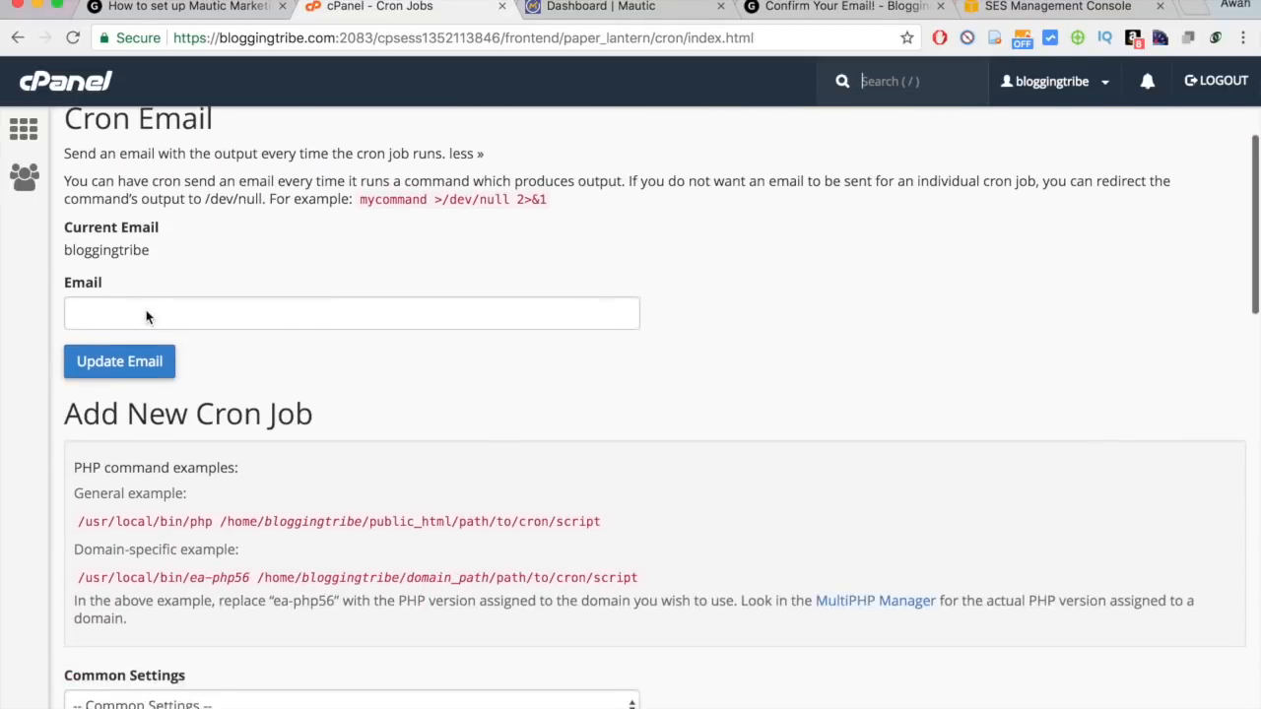
{"action": "scroll", "coordinate": [146, 315], "scroll_direction": "up", "scroll_amount": 7}
{"action": "scroll", "coordinate": [326, 379], "scroll_direction": "down", "scroll_amount": 8}
{"action": "scroll", "coordinate": [327, 379], "scroll_direction": "up", "scroll_amount": 8}
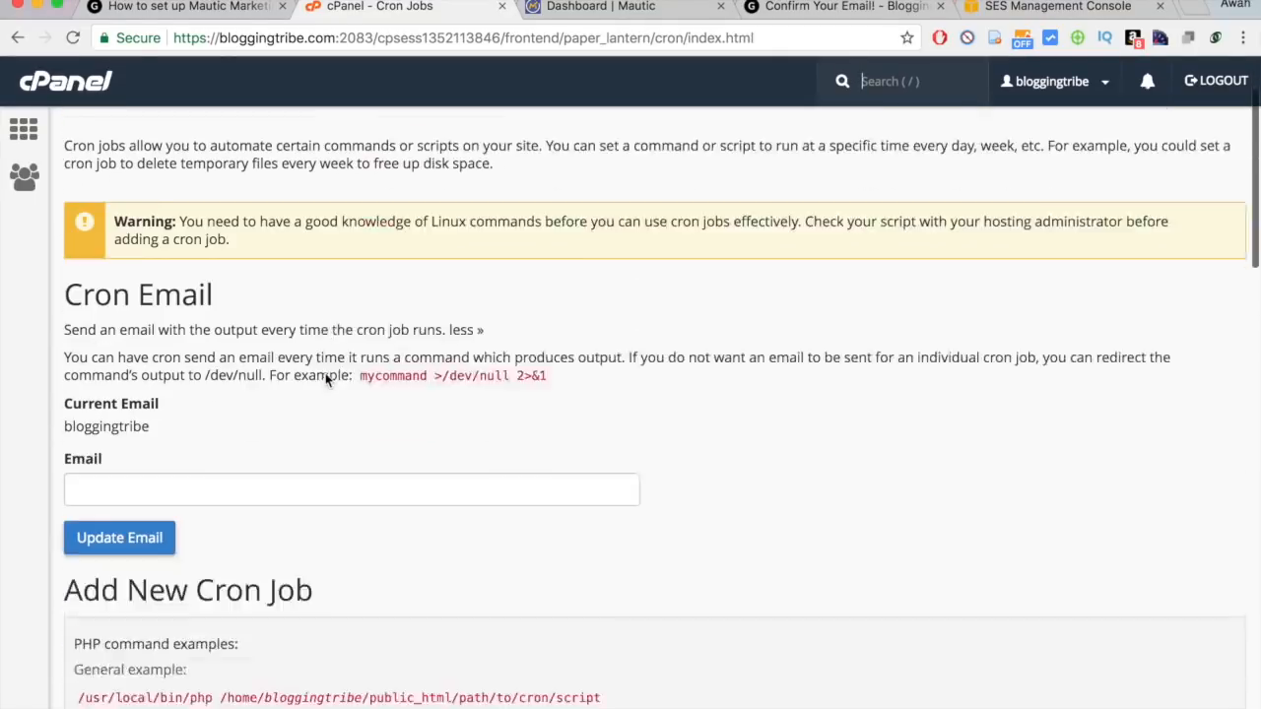
{"action": "scroll", "coordinate": [325, 372], "scroll_direction": "down", "scroll_amount": 10}
{"action": "scroll", "coordinate": [326, 375], "scroll_direction": "down", "scroll_amount": 4}
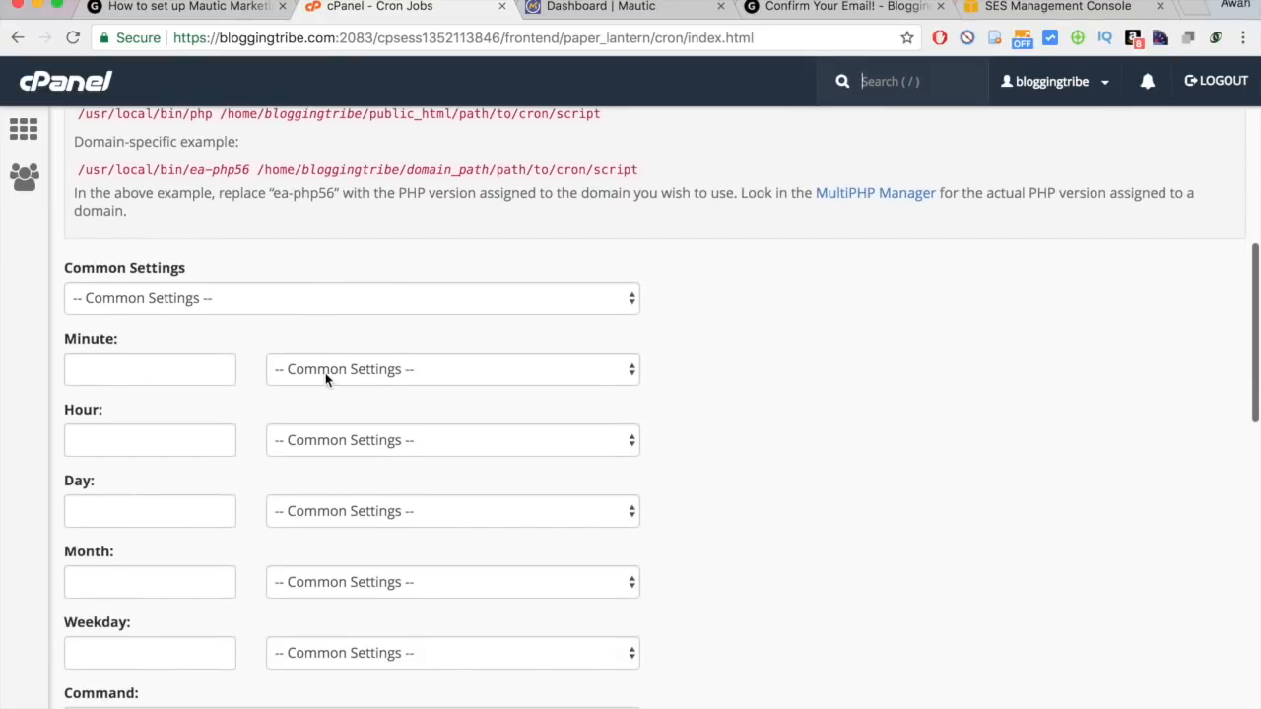
{"action": "left_click", "coordinate": [276, 298]}
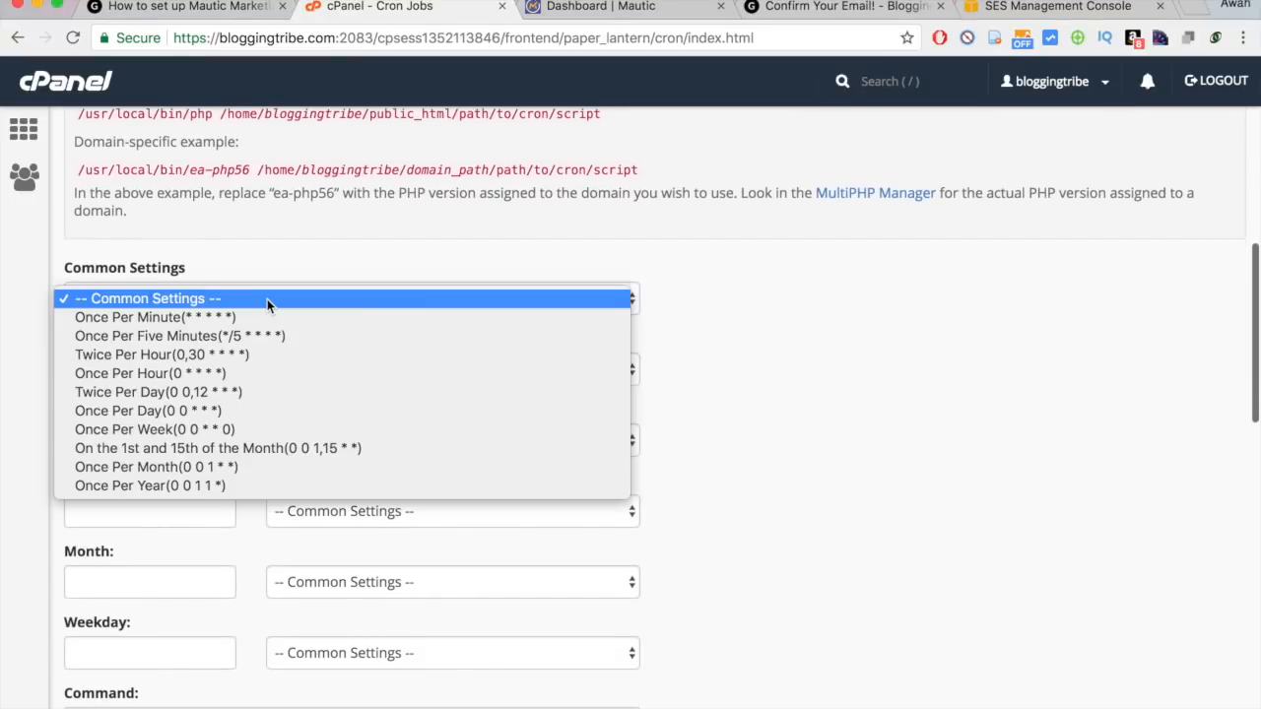
{"action": "left_click", "coordinate": [578, 257]}
{"action": "left_click", "coordinate": [315, 298]}
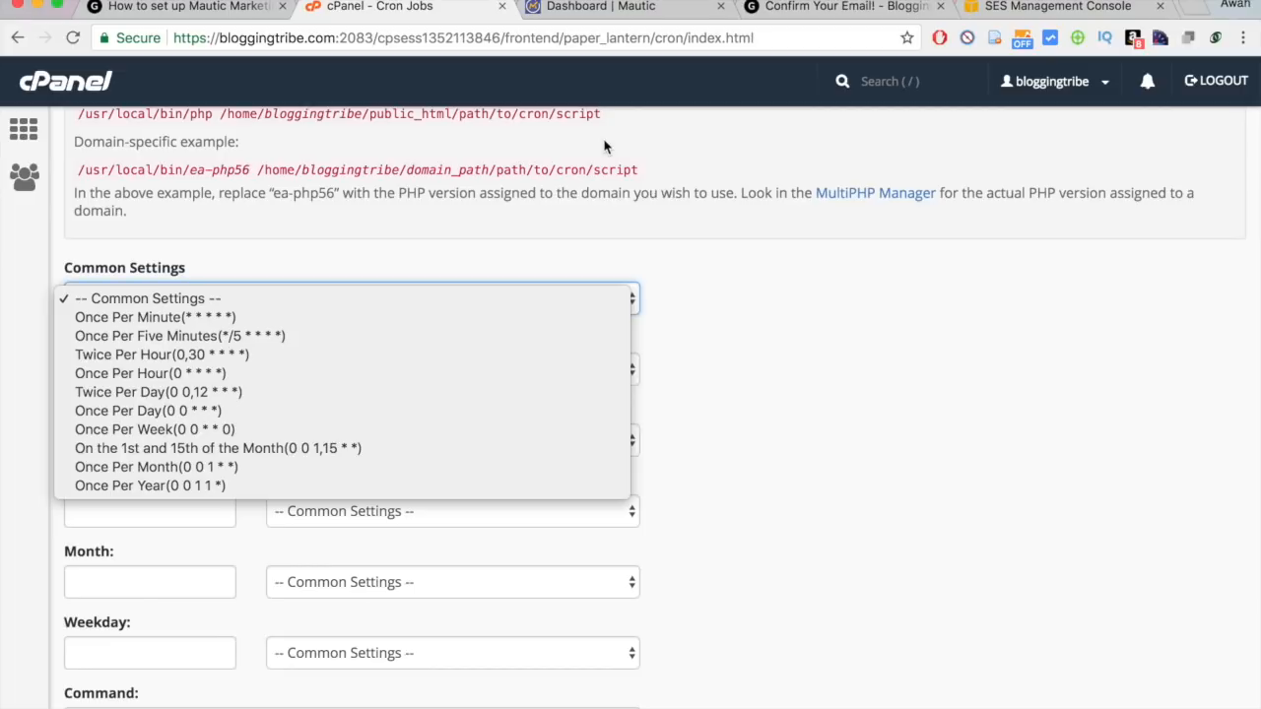
{"action": "left_click", "coordinate": [557, 190]}
{"action": "scroll", "coordinate": [556, 191], "scroll_direction": "down", "scroll_amount": 2}
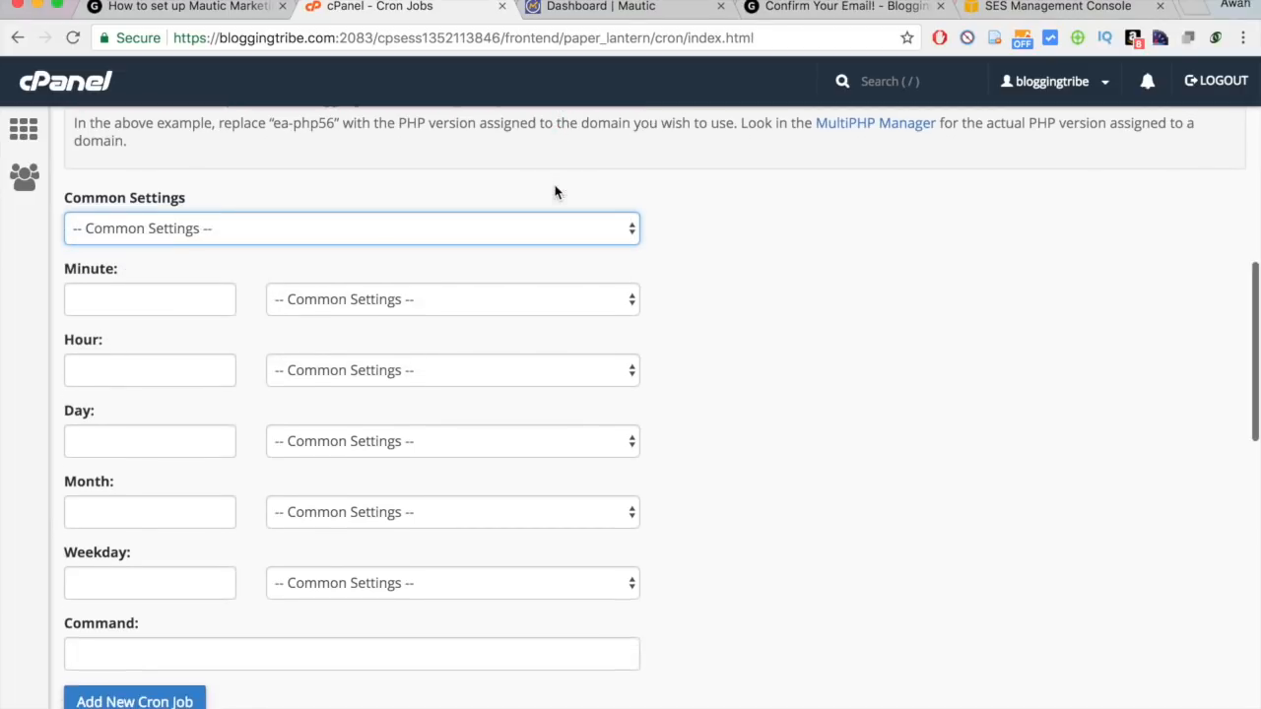
{"action": "left_click", "coordinate": [390, 227]}
{"action": "left_click", "coordinate": [336, 196]}
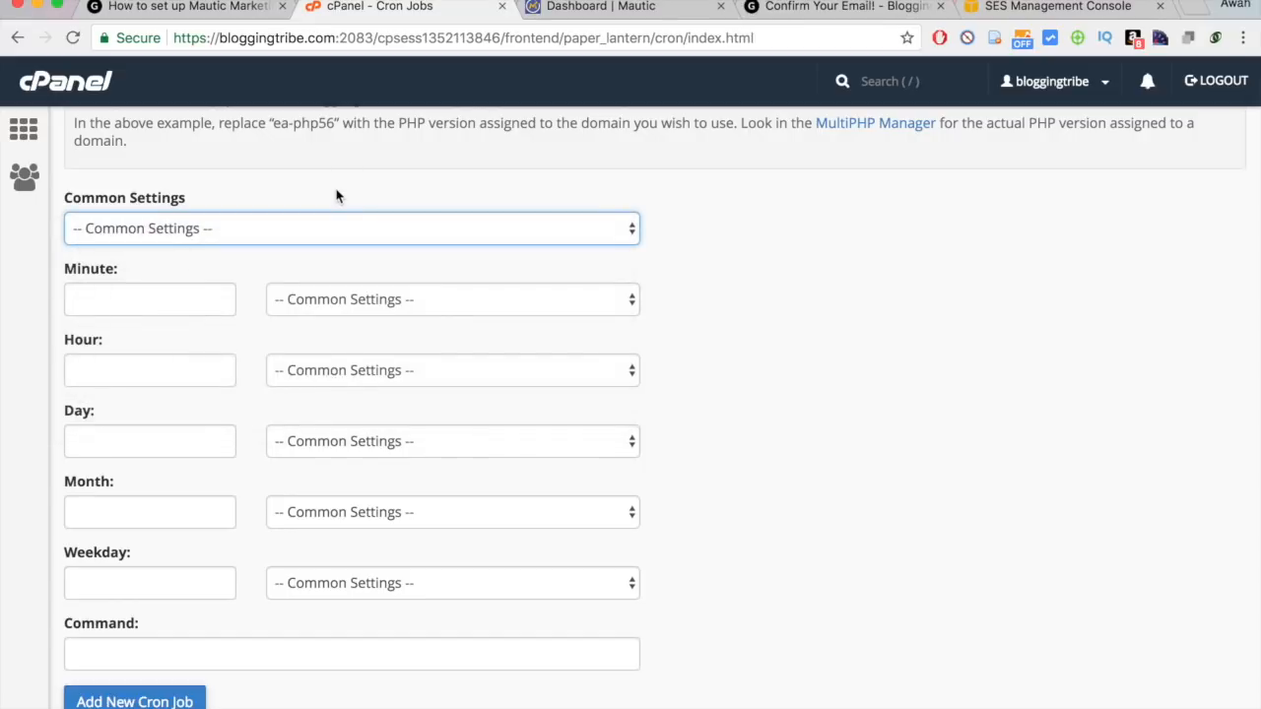
{"action": "left_click", "coordinate": [342, 228]}
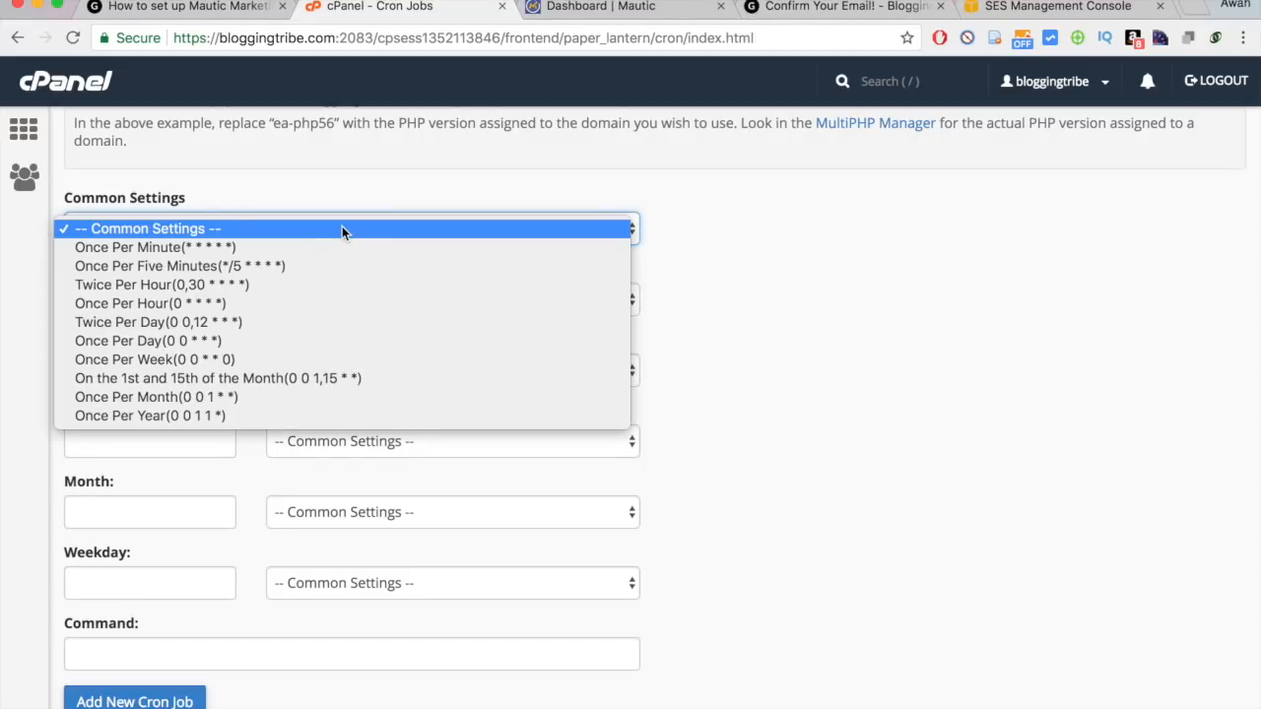
{"action": "left_click", "coordinate": [392, 178]}
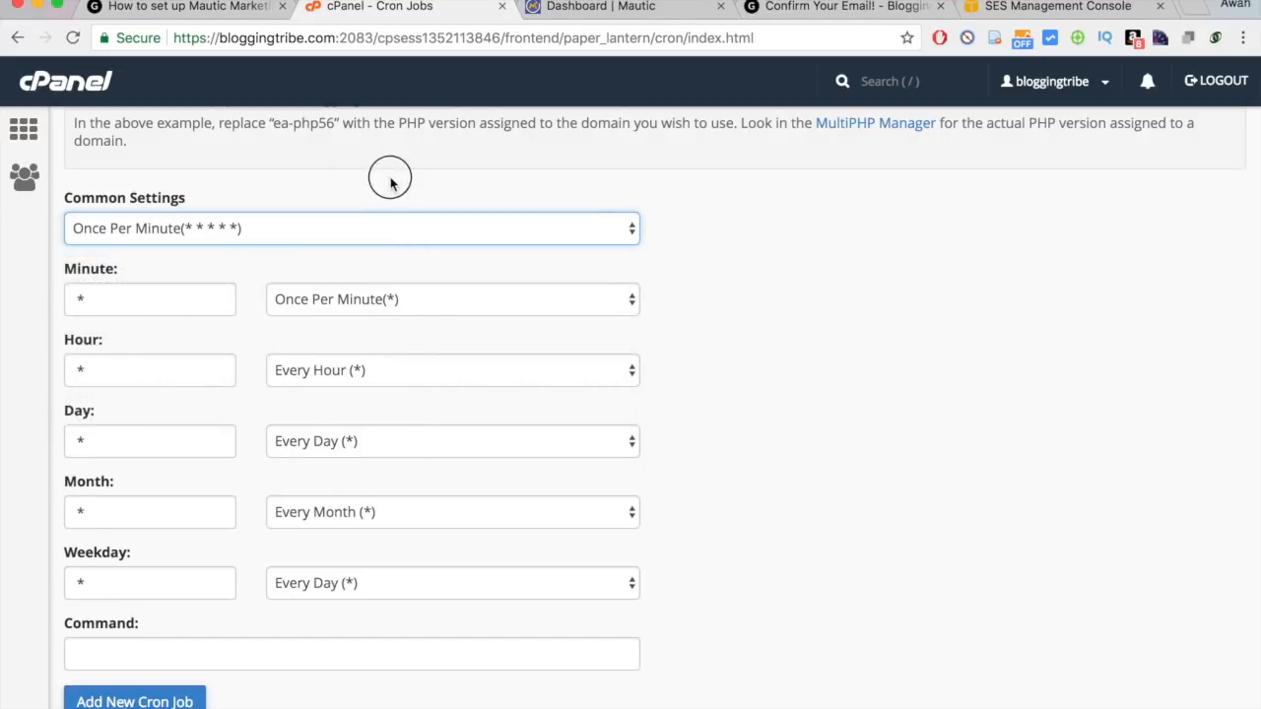
{"action": "left_click", "coordinate": [202, 8]}
Scroll to the Mautic Cronjob Codes block and select the Every Minute command lines.
{"action": "scroll", "coordinate": [397, 361], "scroll_direction": "down", "scroll_amount": 10}
{"action": "scroll", "coordinate": [397, 361], "scroll_direction": "down", "scroll_amount": 15}
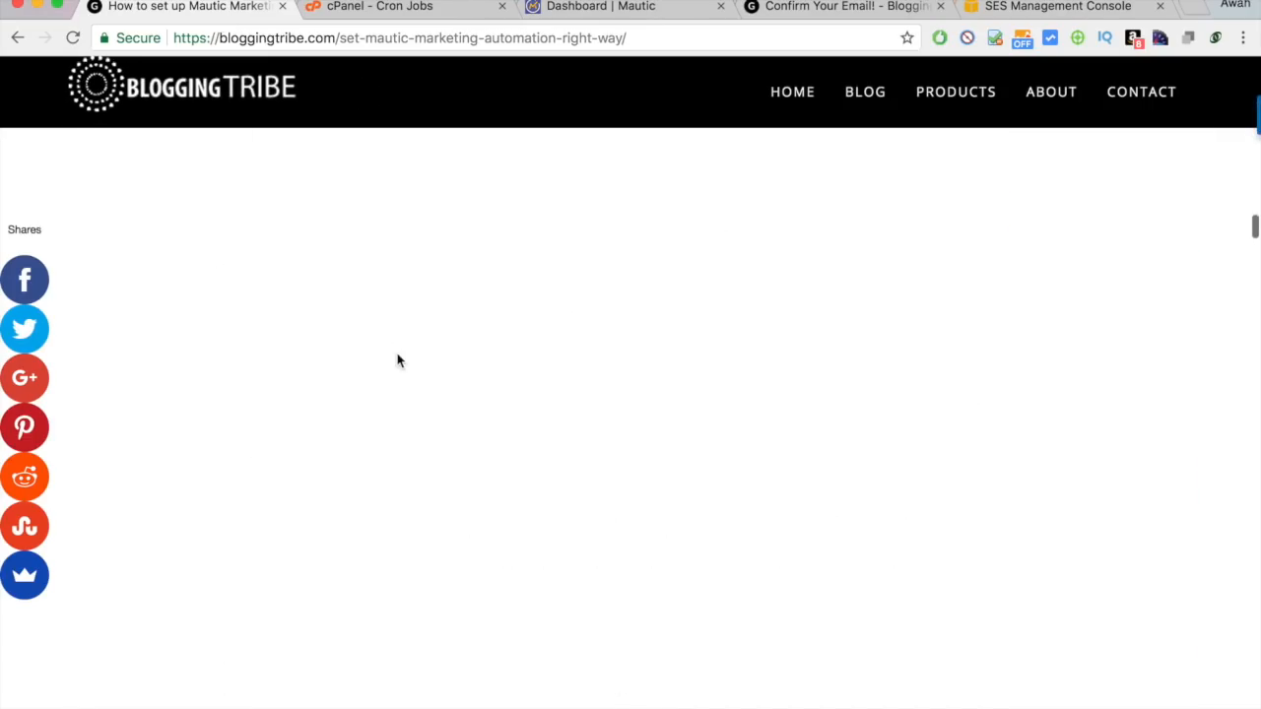
{"action": "scroll", "coordinate": [397, 361], "scroll_direction": "down", "scroll_amount": 15}
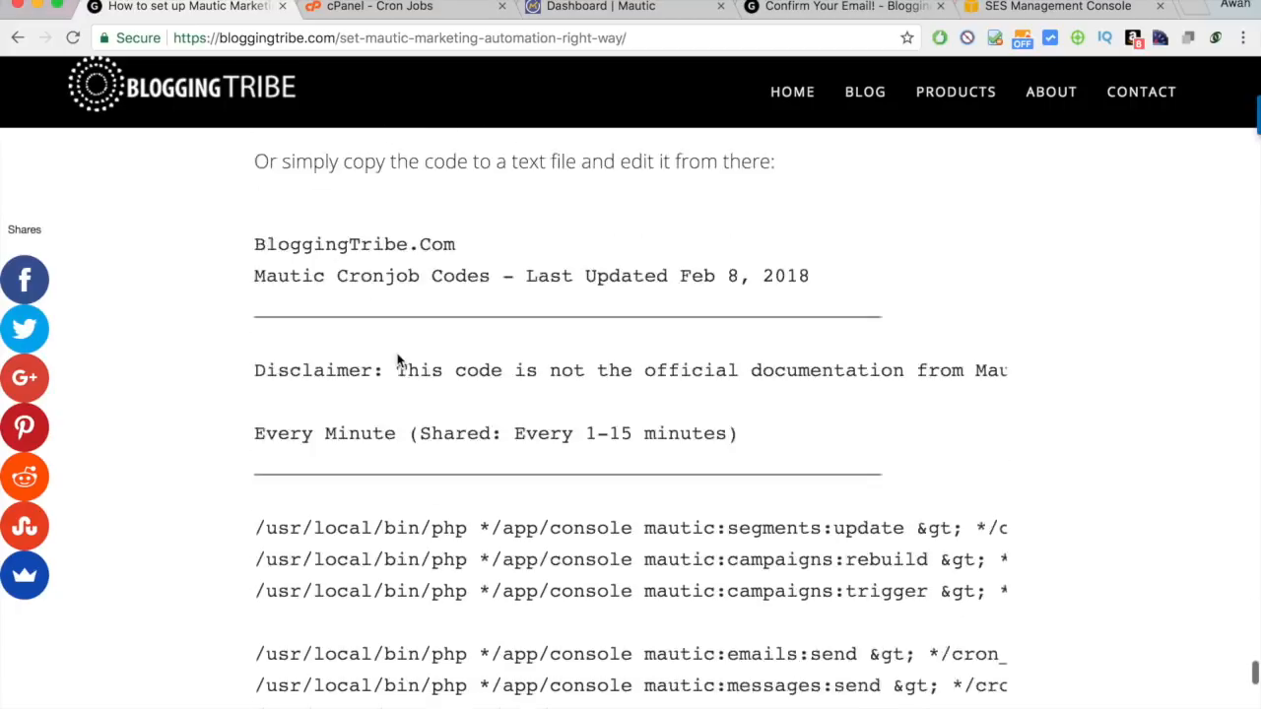
{"action": "scroll", "coordinate": [397, 360], "scroll_direction": "down", "scroll_amount": 5}
{"action": "scroll", "coordinate": [397, 360], "scroll_direction": "up", "scroll_amount": 3}
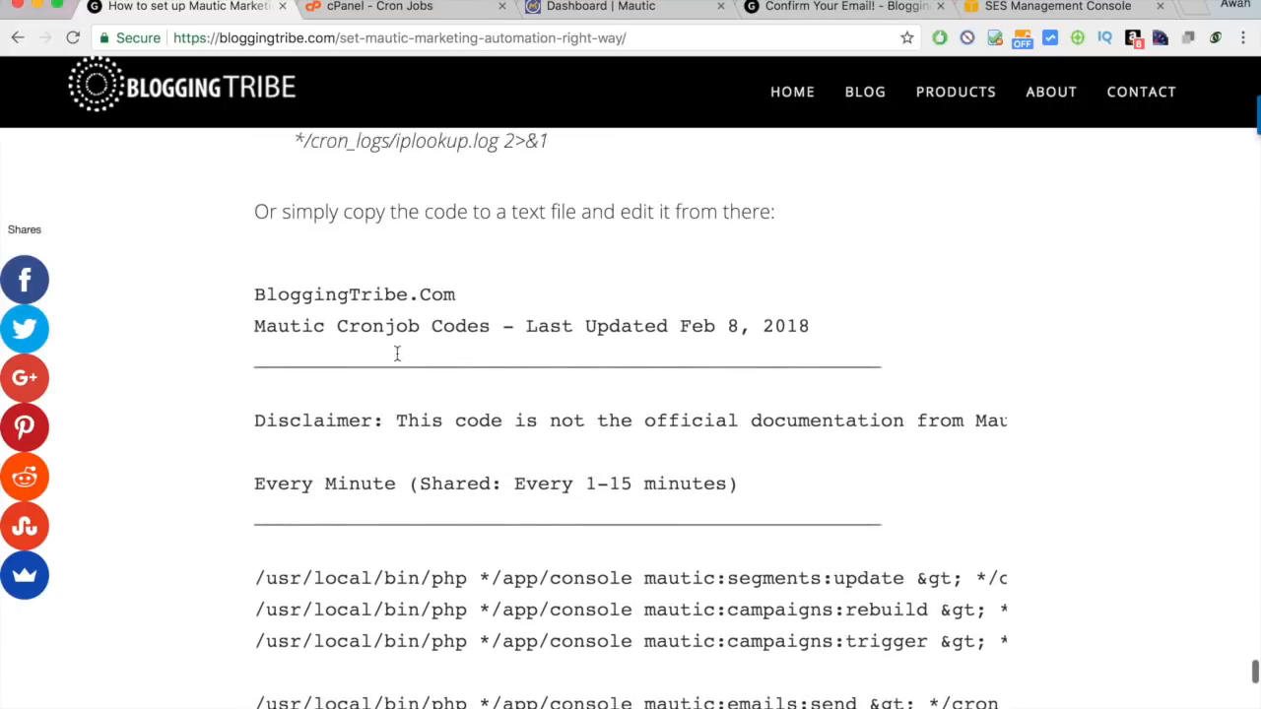
{"action": "scroll", "coordinate": [397, 361], "scroll_direction": "down", "scroll_amount": 6}
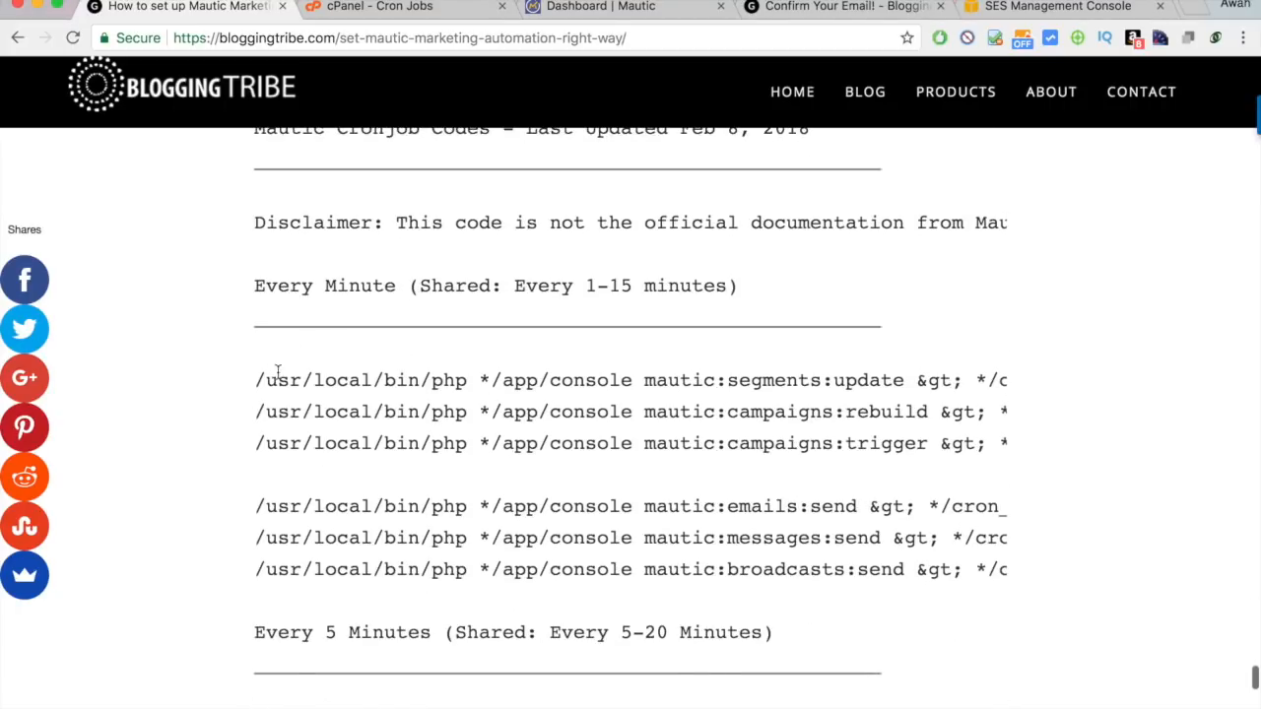
{"action": "left_click_drag", "start_coordinate": [286, 376], "coordinate": [1035, 450]}
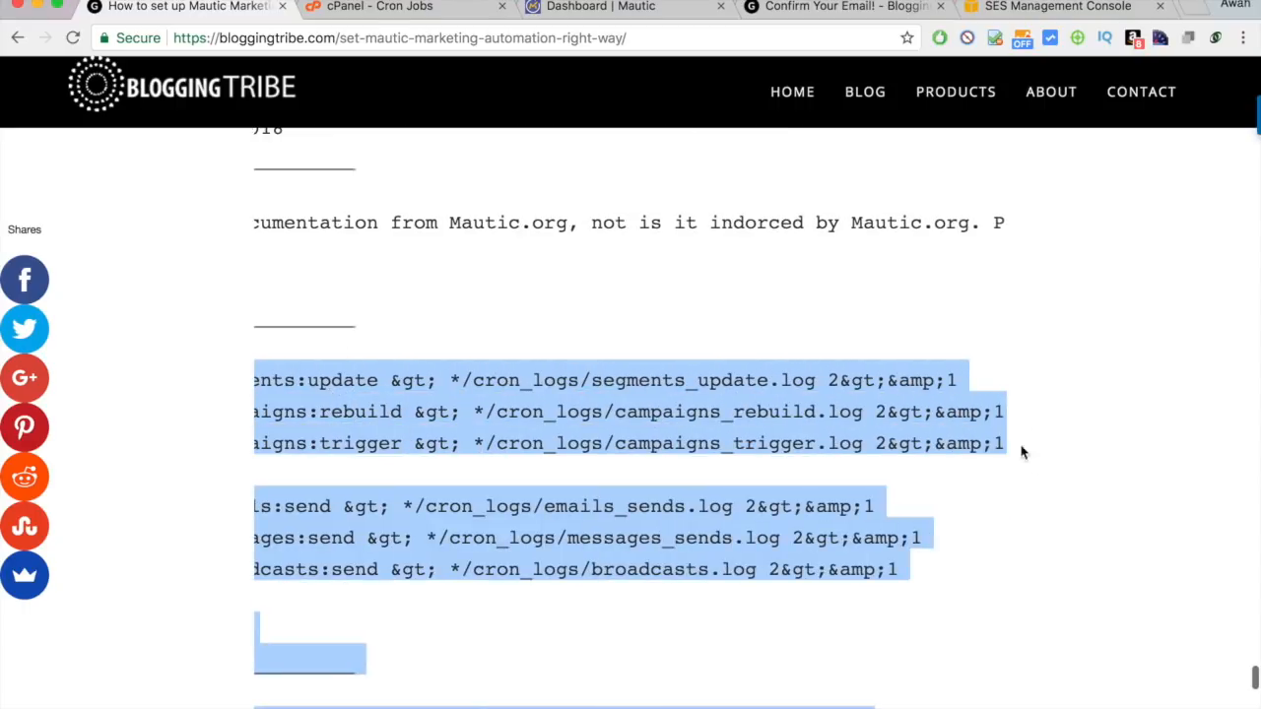
{"action": "left_click", "coordinate": [746, 445]}
Scroll across the listing to read segments:update, campaigns:rebuild and campaigns:trigger commands.
{"action": "scroll", "coordinate": [746, 445], "scroll_direction": "left", "scroll_amount": 10}
{"action": "scroll", "coordinate": [746, 448], "scroll_direction": "up", "scroll_amount": 5}
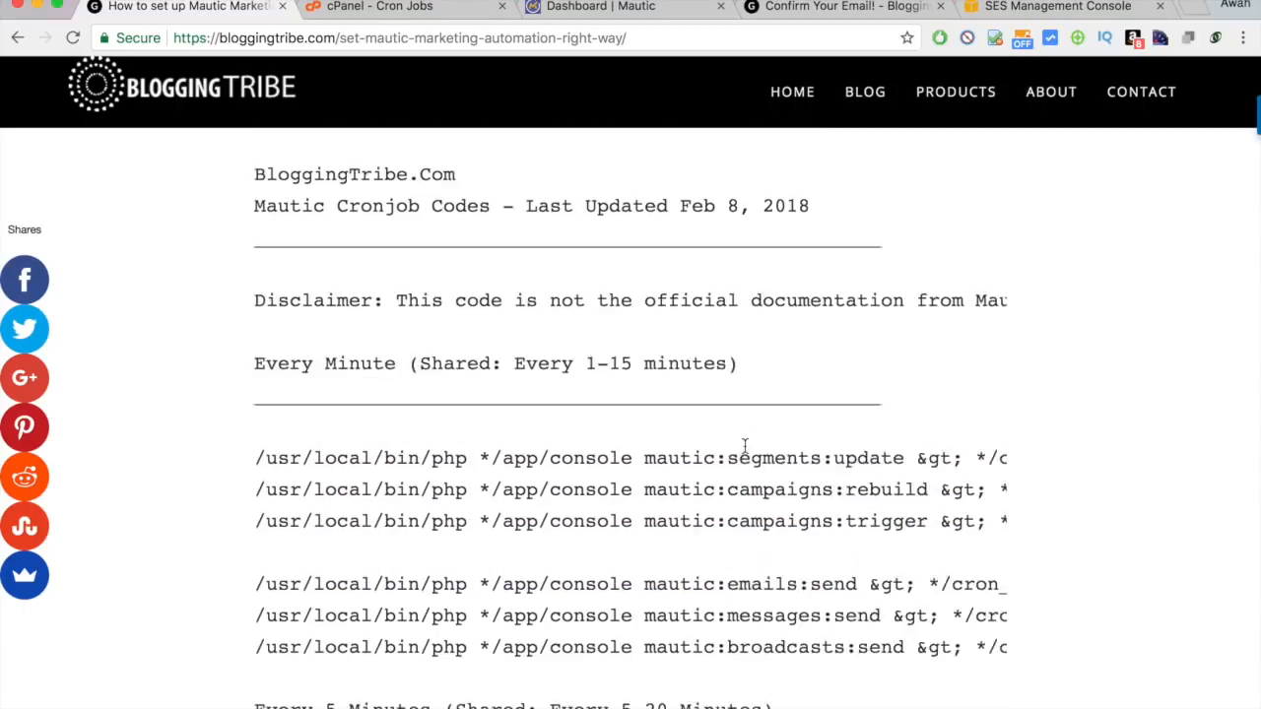
{"action": "scroll", "coordinate": [464, 370], "scroll_direction": "right", "scroll_amount": 10}
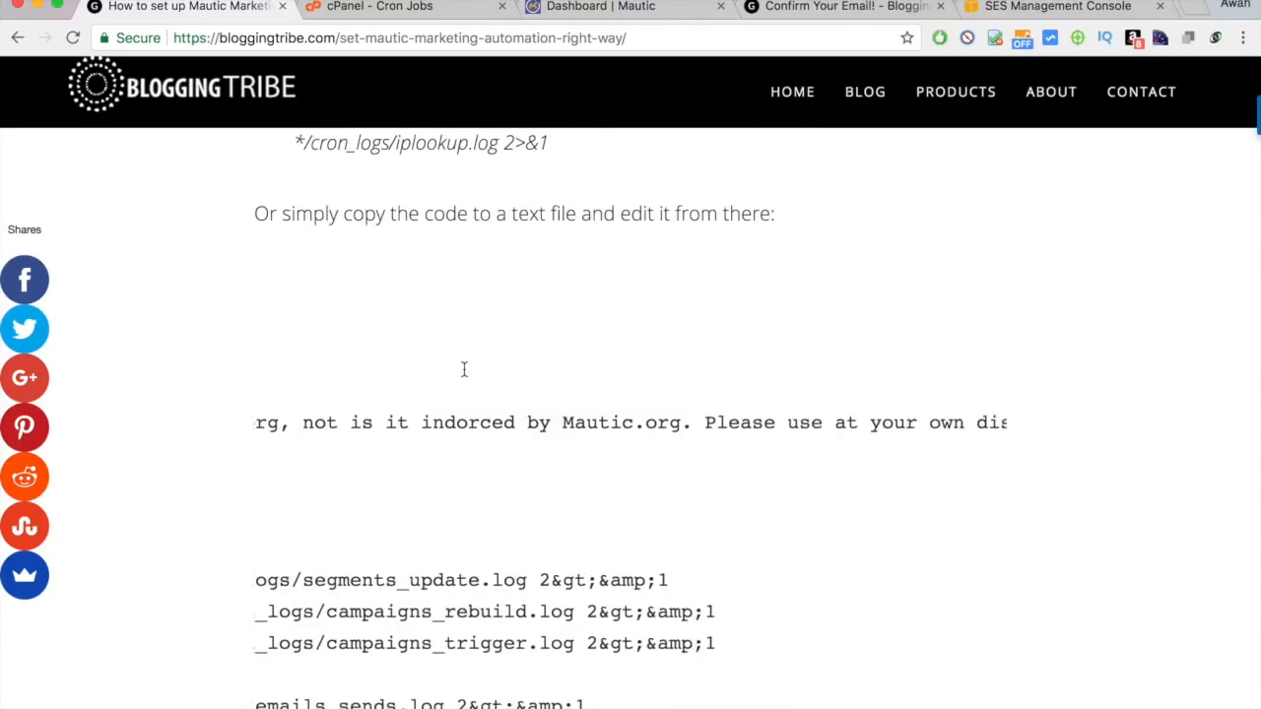
{"action": "scroll", "coordinate": [464, 370], "scroll_direction": "left", "scroll_amount": 8}
{"action": "scroll", "coordinate": [465, 375], "scroll_direction": "left", "scroll_amount": 6}
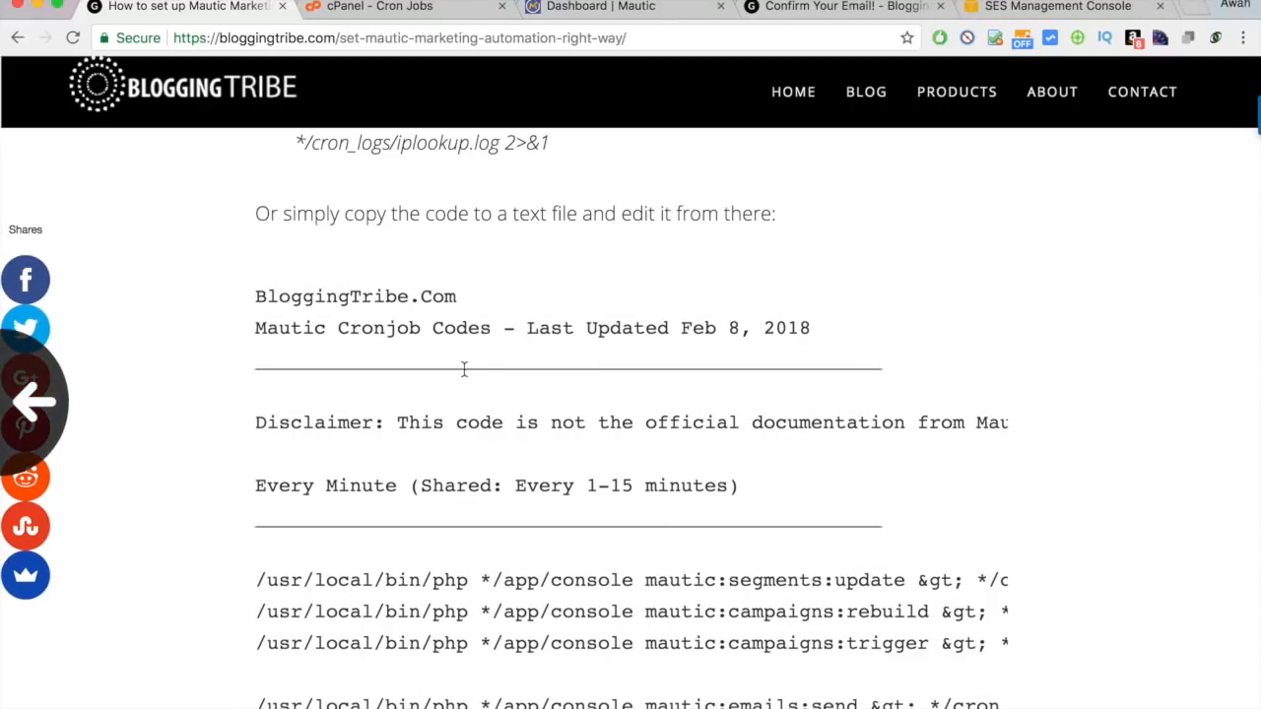
{"action": "scroll", "coordinate": [464, 369], "scroll_direction": "right", "scroll_amount": 6}
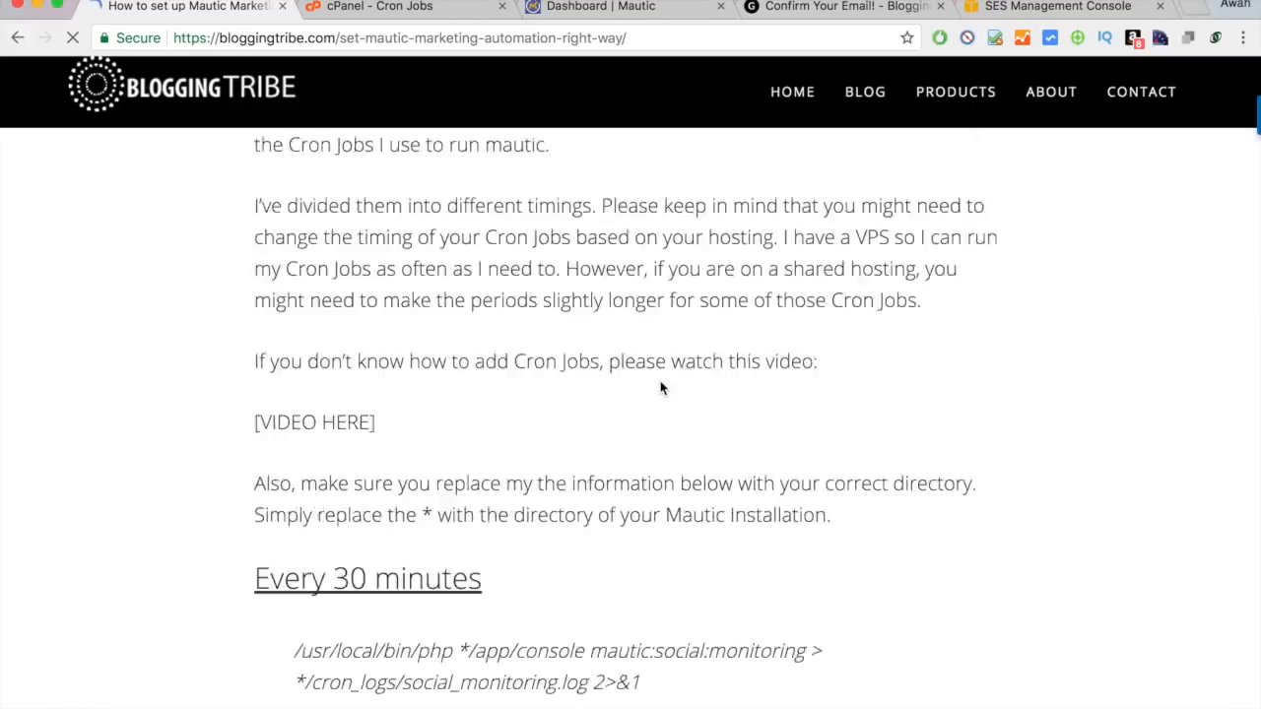
{"action": "scroll", "coordinate": [661, 382], "scroll_direction": "up", "scroll_amount": 2}
{"action": "scroll", "coordinate": [661, 382], "scroll_direction": "right", "scroll_amount": 1}
{"action": "scroll", "coordinate": [661, 382], "scroll_direction": "left", "scroll_amount": 1}
{"action": "scroll", "coordinate": [661, 382], "scroll_direction": "up", "scroll_amount": 2}
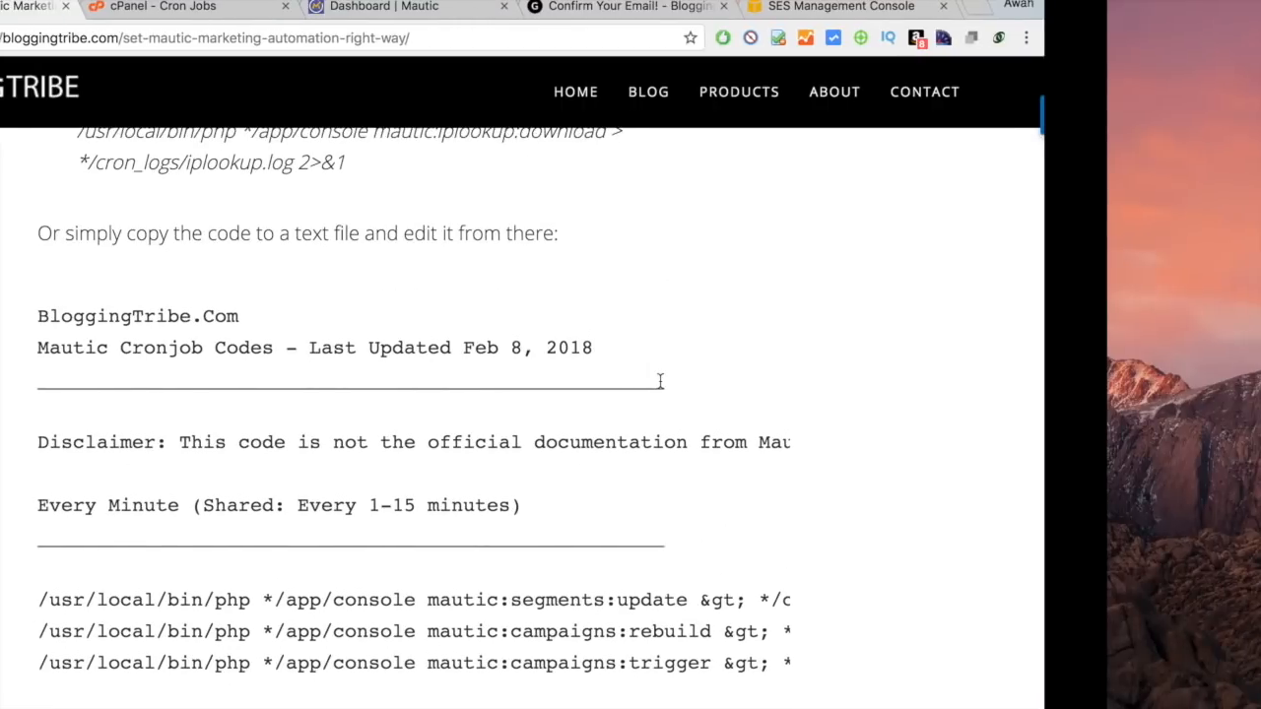
Mark the asterisk placeholders on line 11 of Mautic-Cronjob-Code.txt, then show the Mautic dashboard.
{"action": "key", "text": "ctrl+Left"}
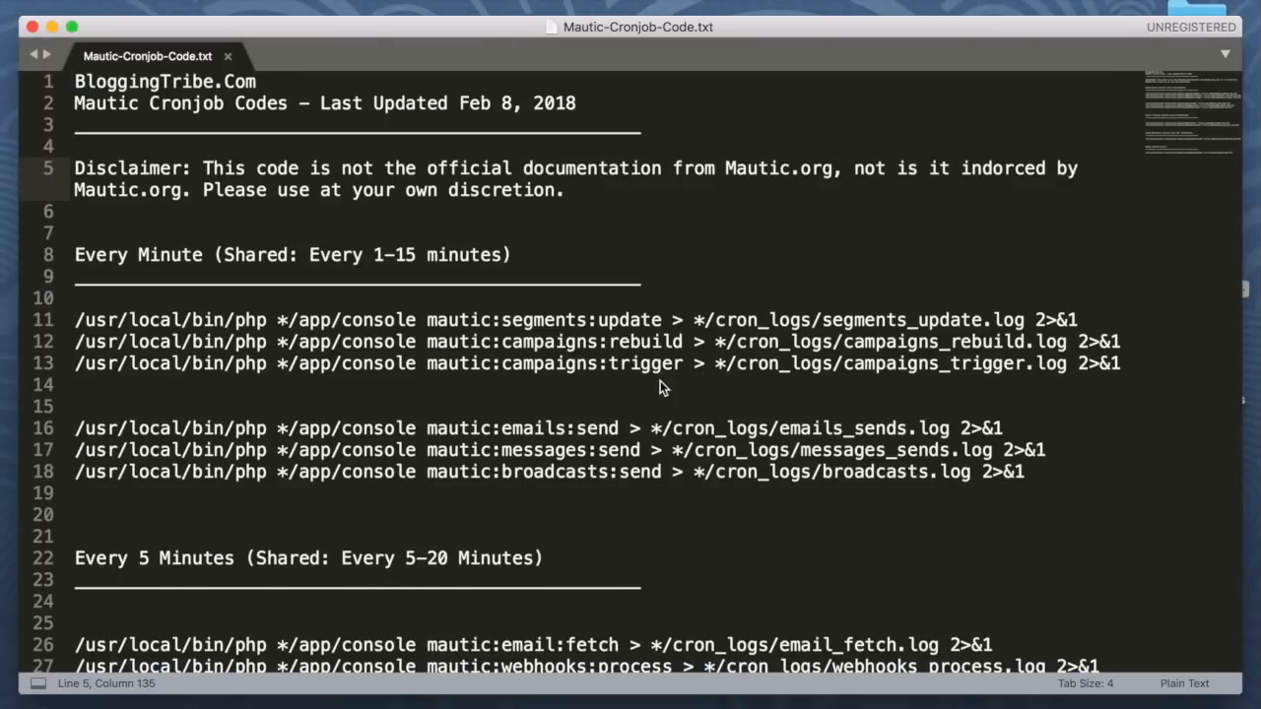
{"action": "left_click", "coordinate": [665, 388]}
{"action": "scroll", "coordinate": [611, 383], "scroll_direction": "down", "scroll_amount": 10}
{"action": "scroll", "coordinate": [611, 382], "scroll_direction": "up", "scroll_amount": 10}
{"action": "key", "text": "ctrl+Right"}
{"action": "key", "text": "ctrl+Left"}
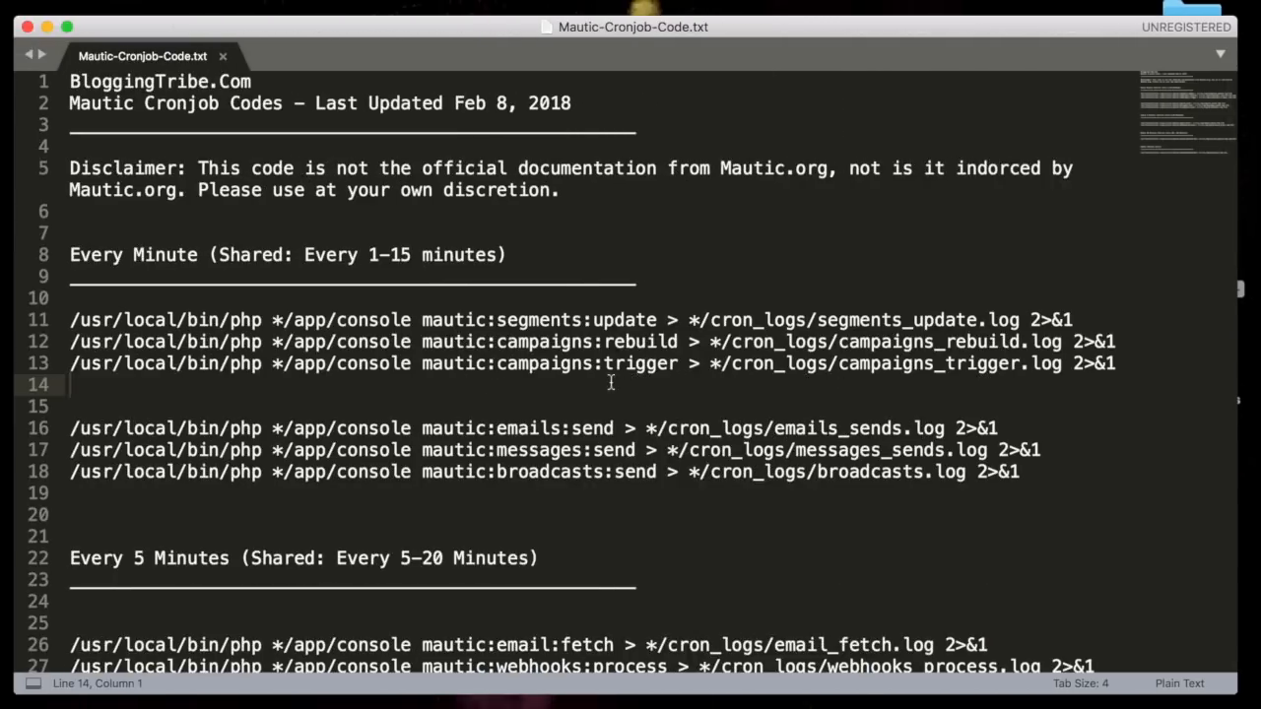
{"action": "left_click_drag", "start_coordinate": [289, 320], "coordinate": [279, 321]}
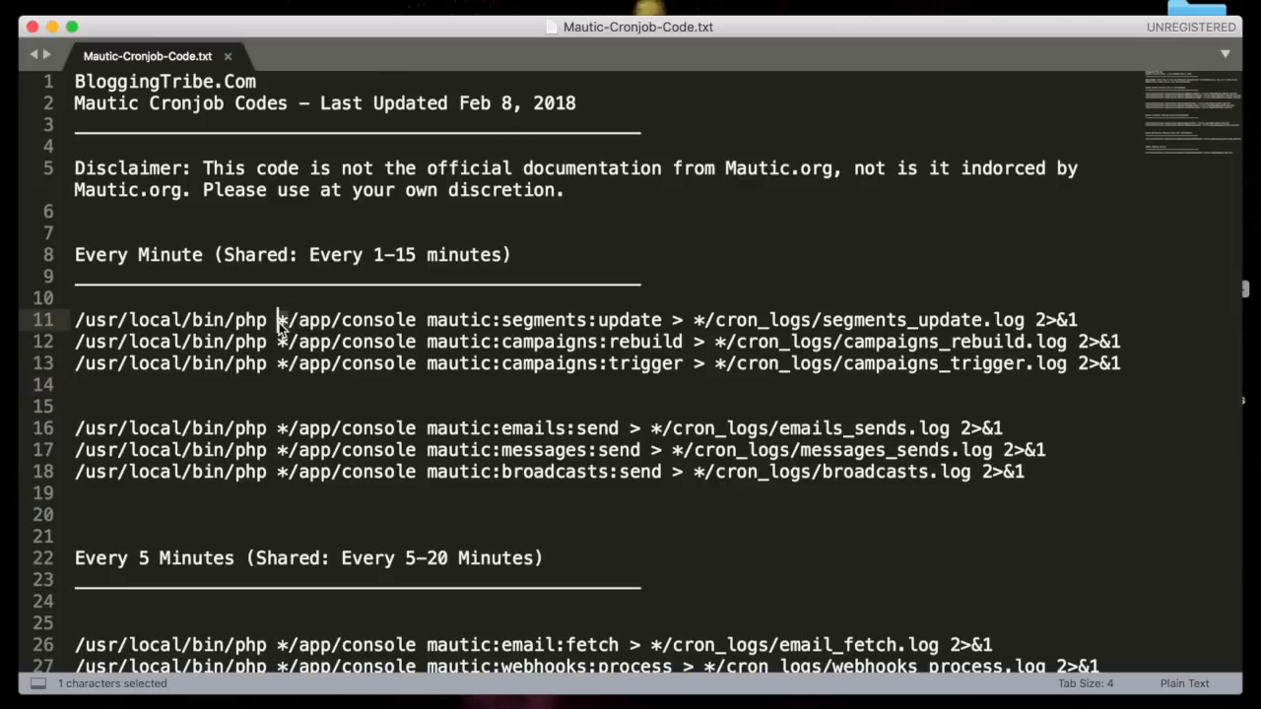
{"action": "left_click", "coordinate": [693, 320]}
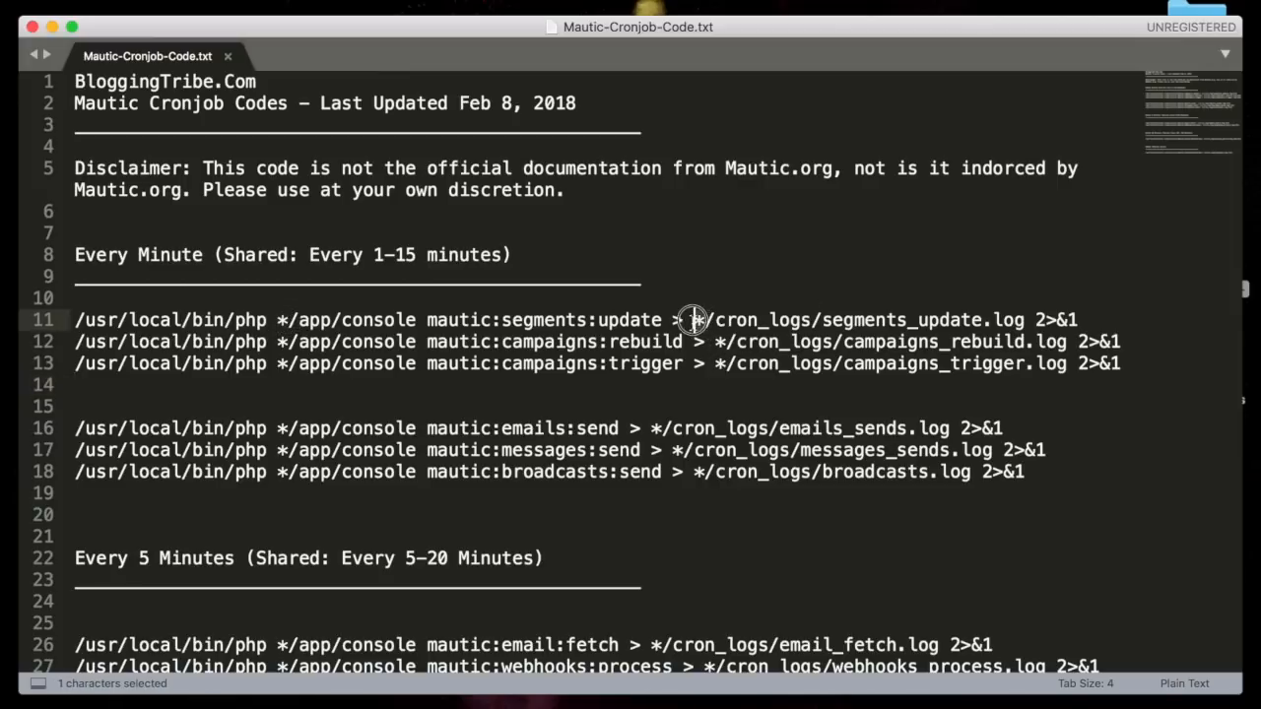
{"action": "key", "text": "ctrl+Right"}
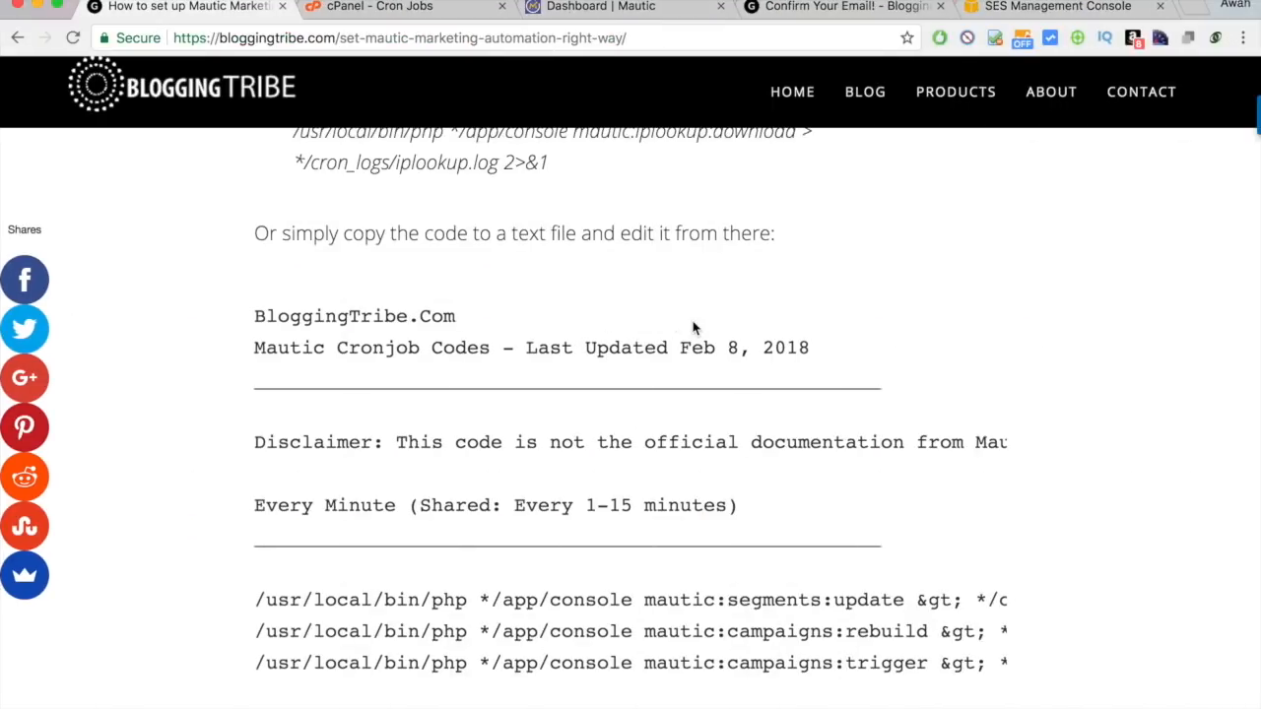
{"action": "left_click", "coordinate": [588, 8]}
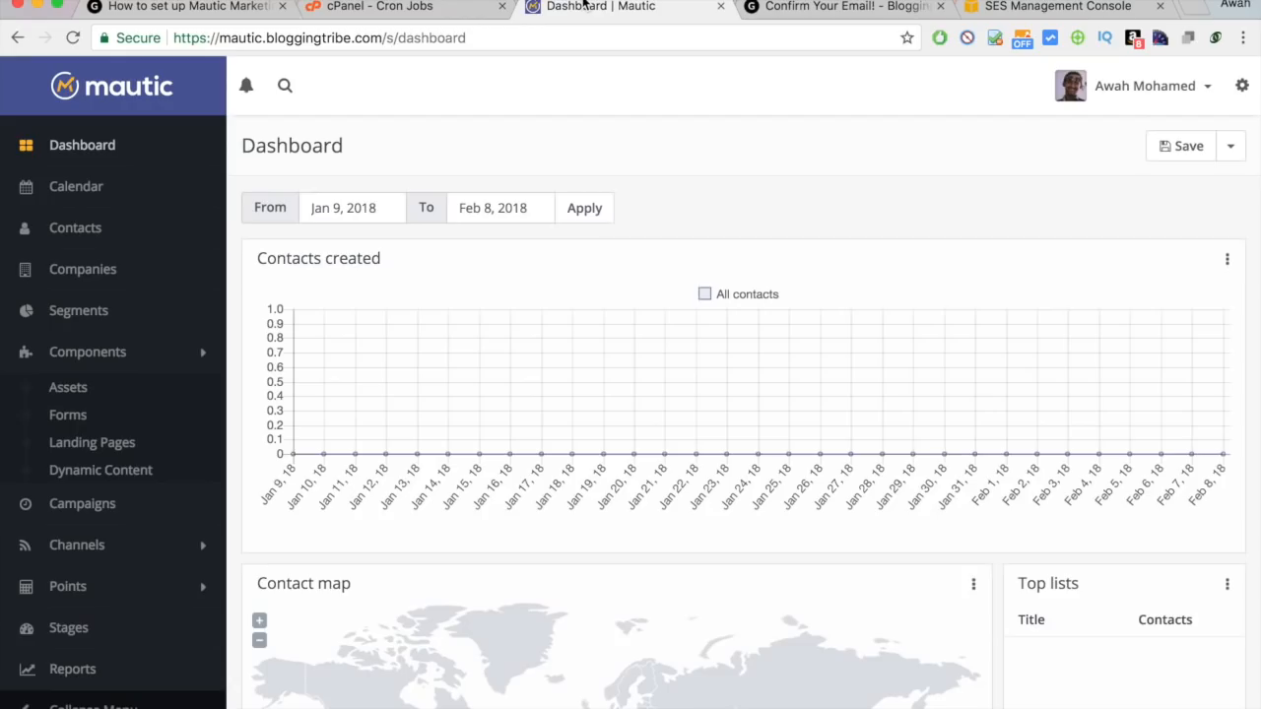
In Mautic Configuration, select the log directory path up to /home/bloggingtribe/public_html/mautic.
{"action": "left_click", "coordinate": [1243, 85]}
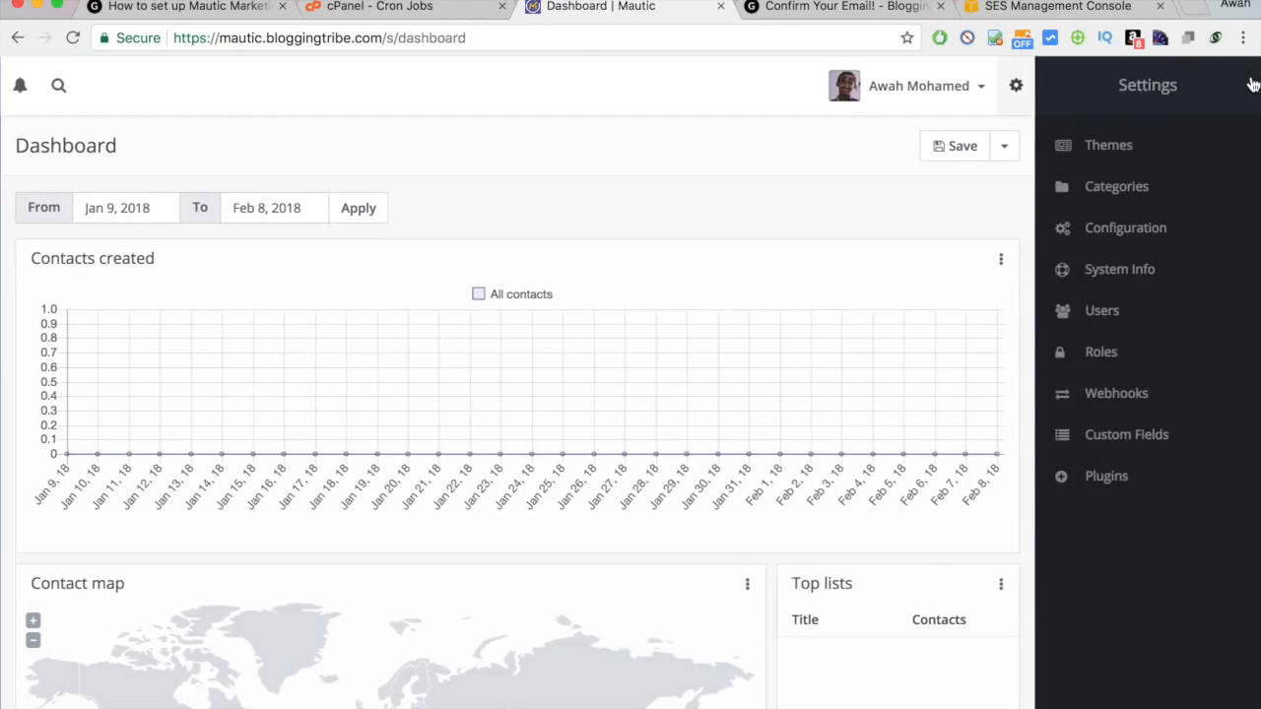
{"action": "left_click", "coordinate": [1098, 238]}
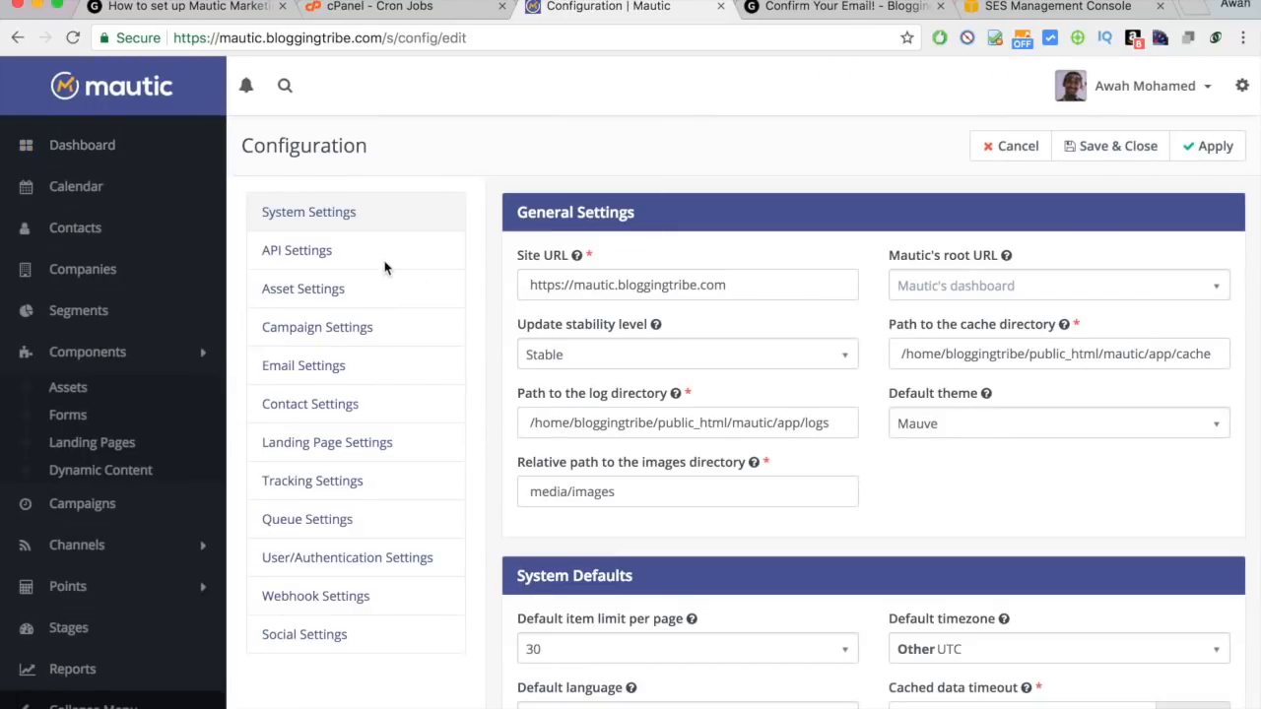
{"action": "left_click", "coordinate": [642, 418]}
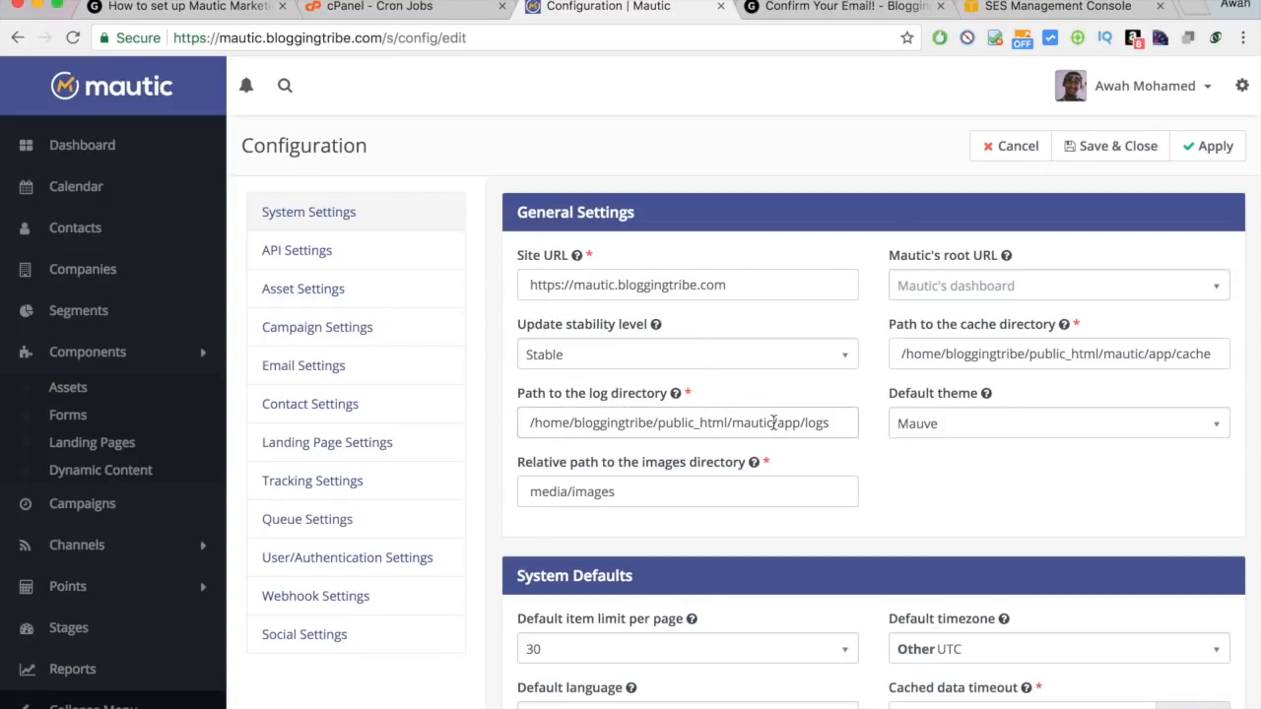
{"action": "left_click_drag", "start_coordinate": [773, 422], "coordinate": [502, 434]}
{"action": "key", "text": "super+c"}
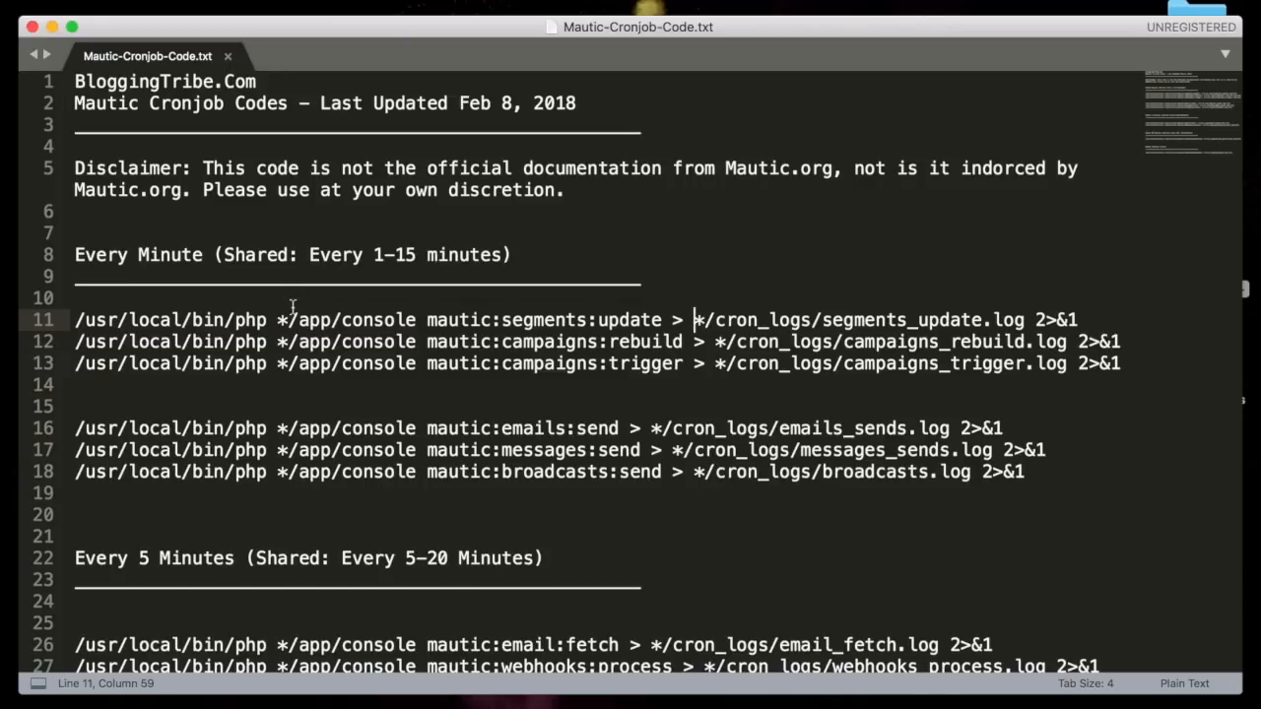
Replace every * in the cron lines with the copied mautic path using Find All.
{"action": "left_click", "coordinate": [288, 318]}
{"action": "left_click", "coordinate": [290, 319]}
{"action": "key", "text": "super+f"}
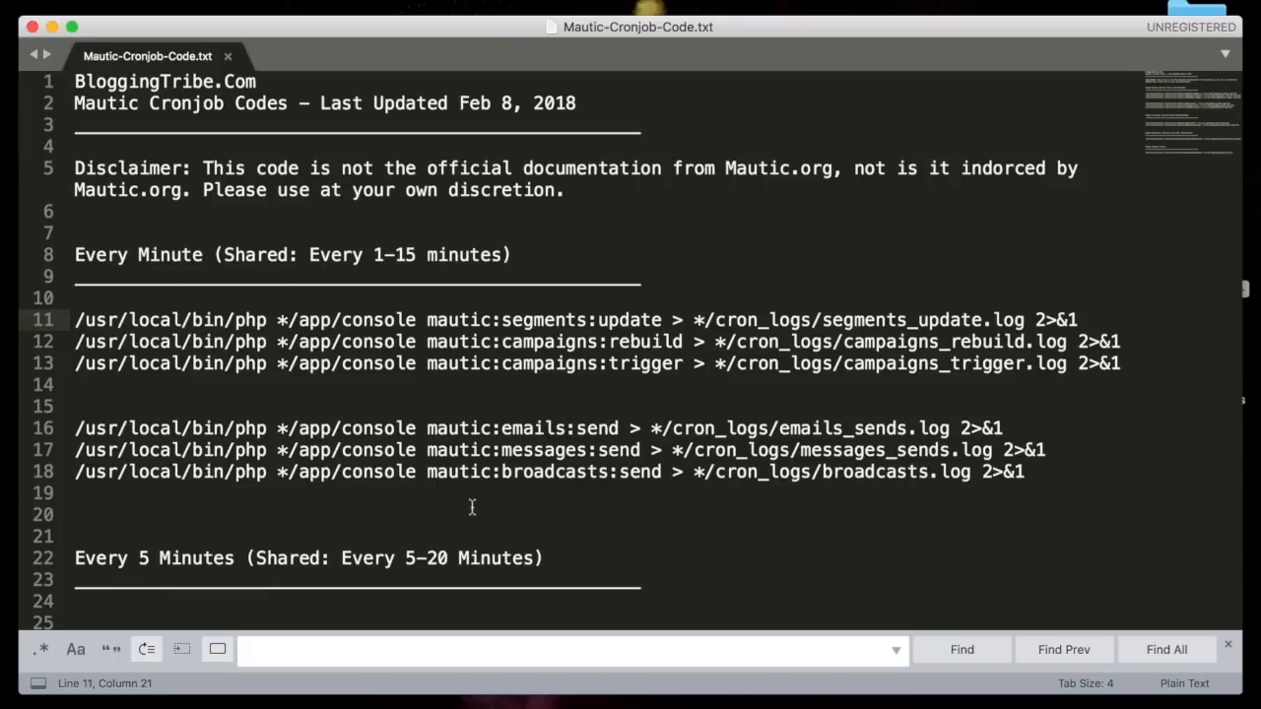
{"action": "type", "text": "*"}
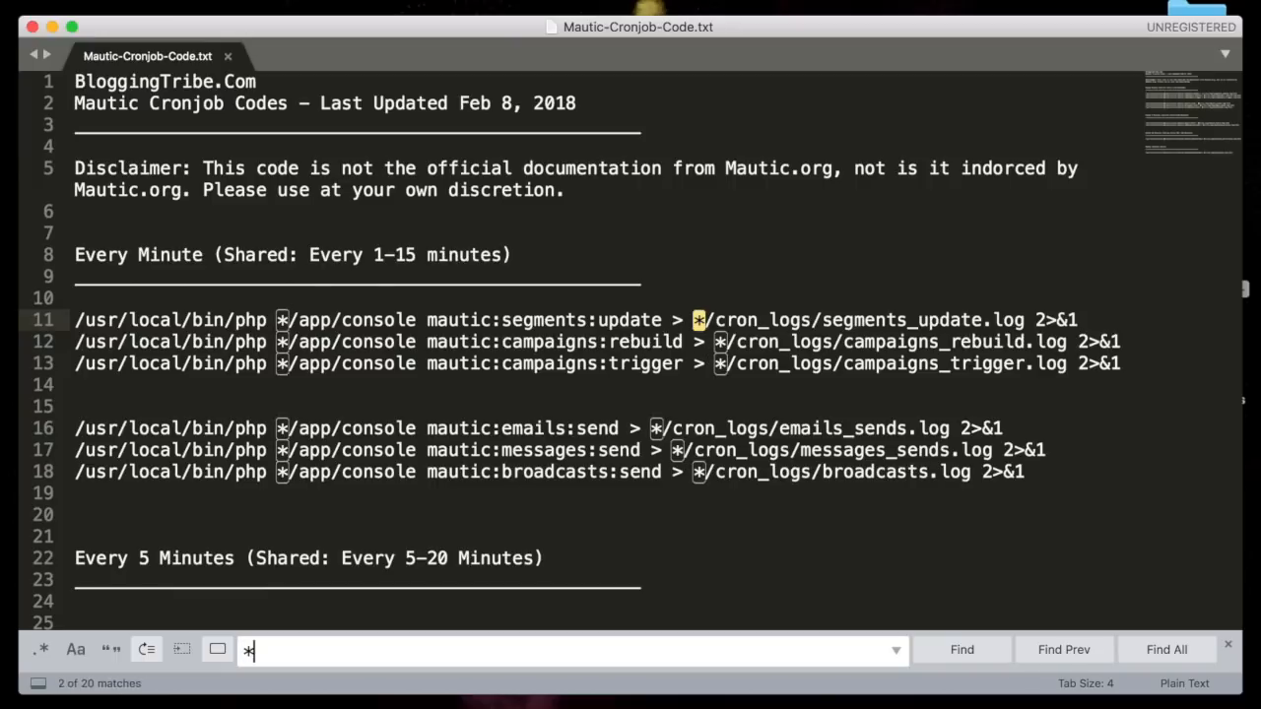
{"action": "left_click", "coordinate": [1167, 650]}
{"action": "key", "text": "super+v"}
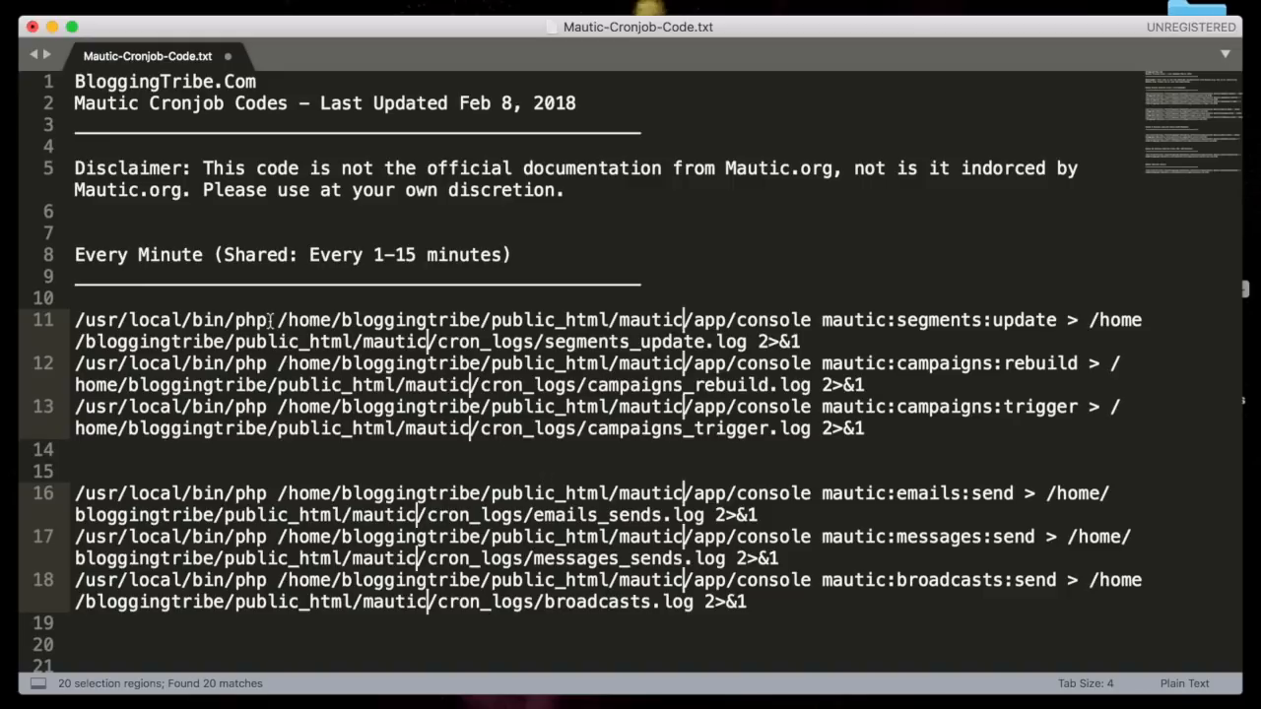
Copy the full segments:update command from line 11.
{"action": "left_click_drag", "start_coordinate": [76, 320], "coordinate": [875, 332]}
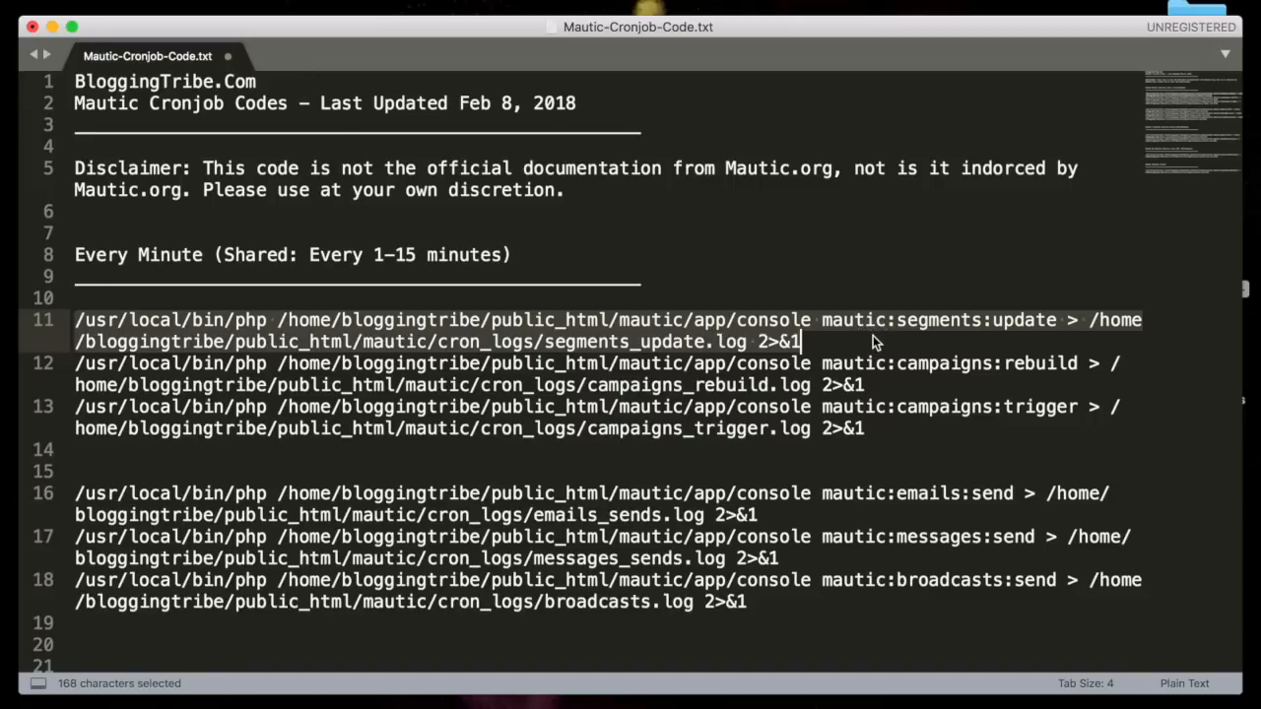
{"action": "key", "text": "cmd+c"}
{"action": "key", "text": "ctrl+Right"}
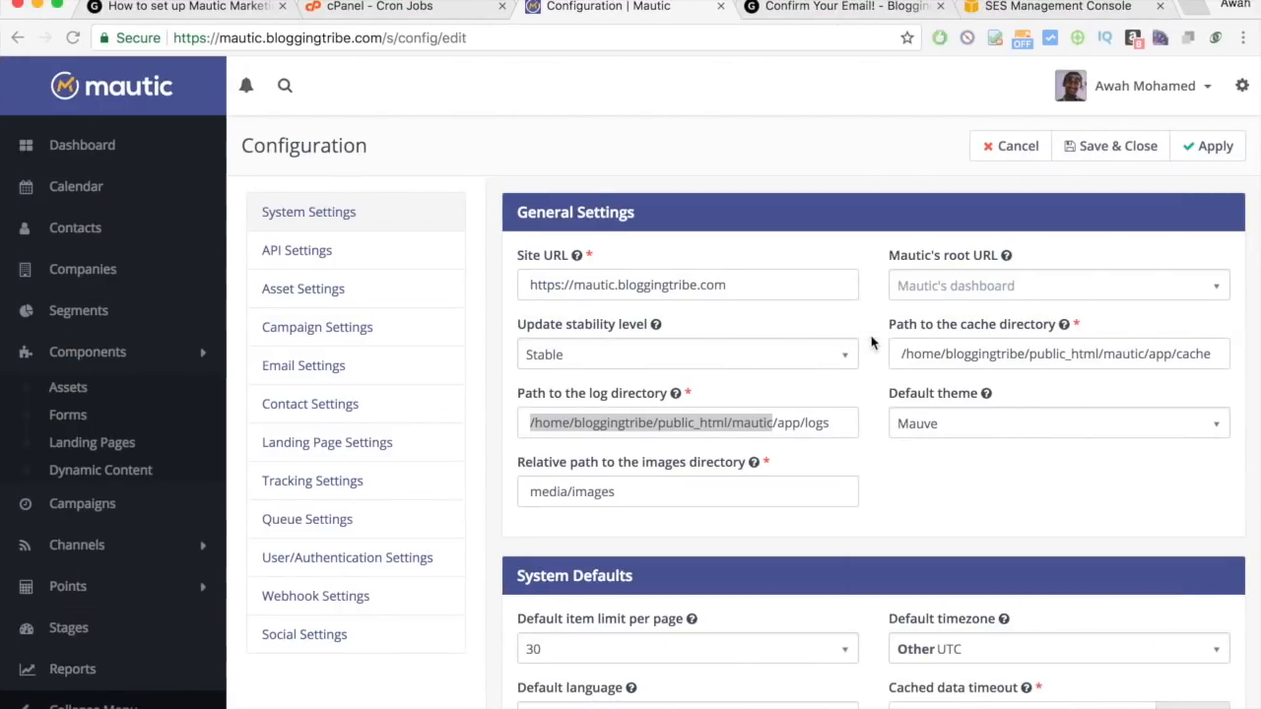
Undo the path paste so the cron lines show asterisk placeholders again.
{"action": "left_click", "coordinate": [1081, 7]}
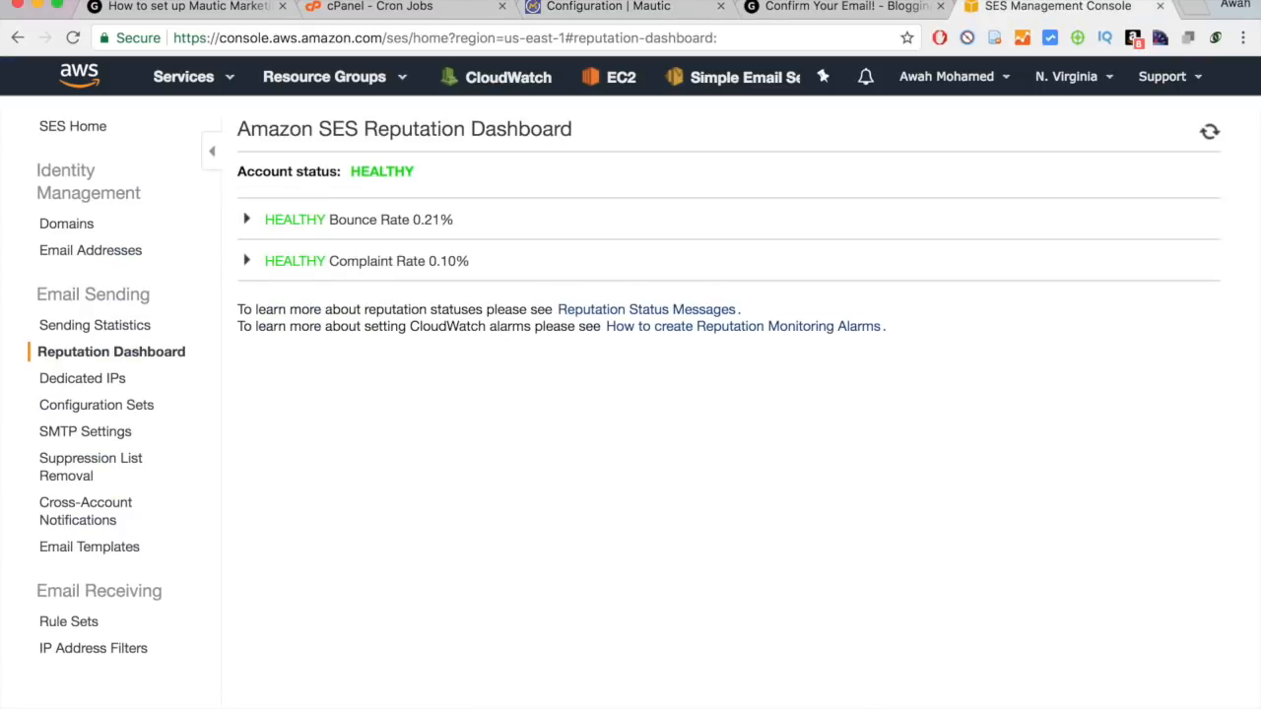
{"action": "left_click", "coordinate": [374, 8]}
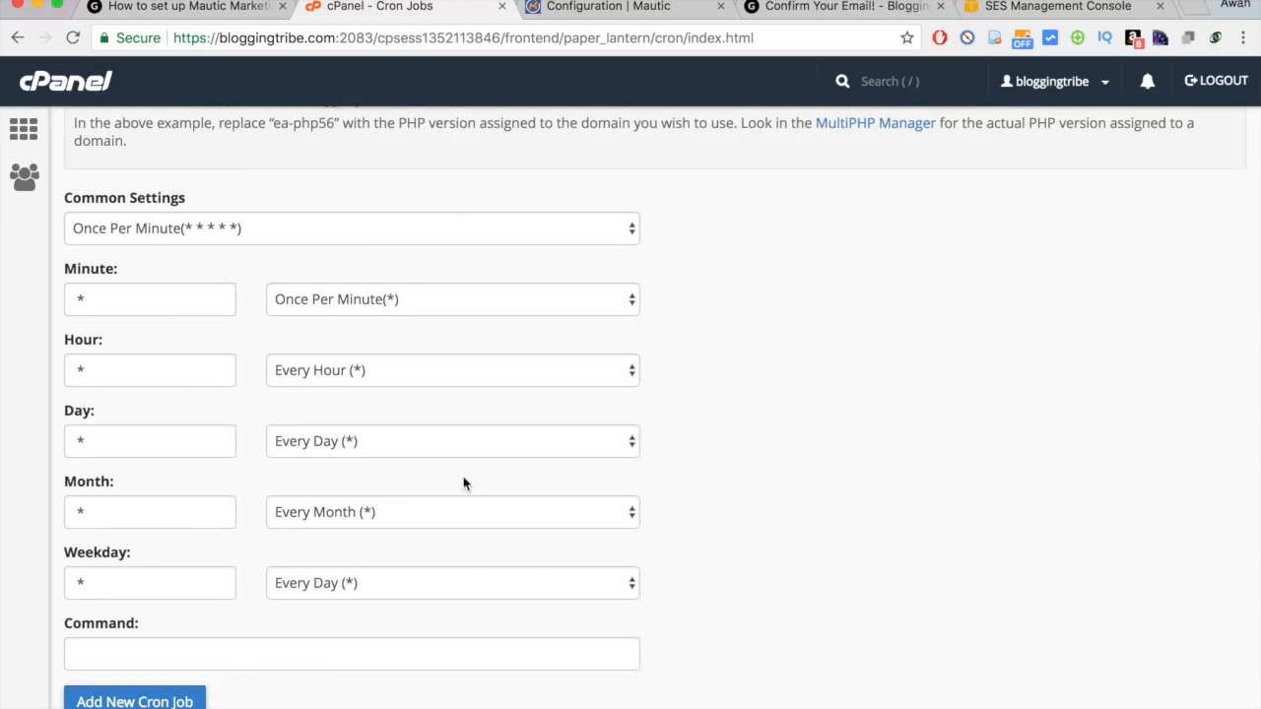
{"action": "key", "text": "ctrl+Left"}
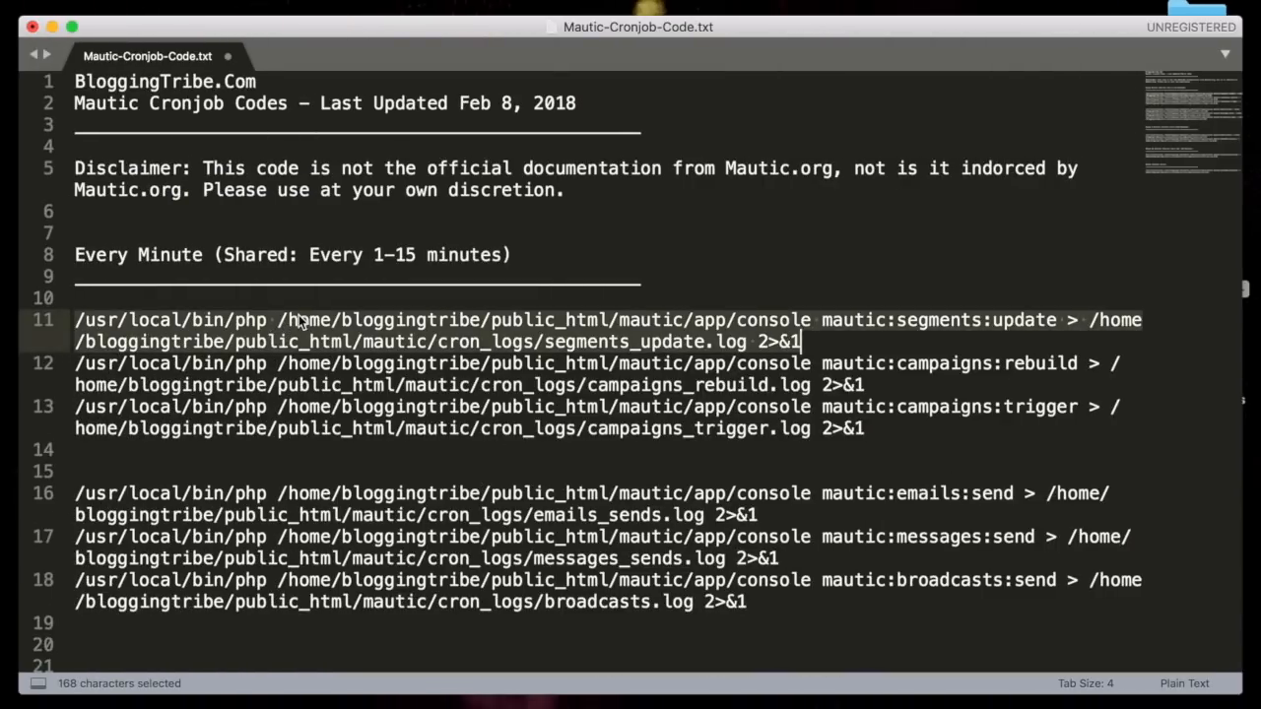
{"action": "key", "text": "super+v"}
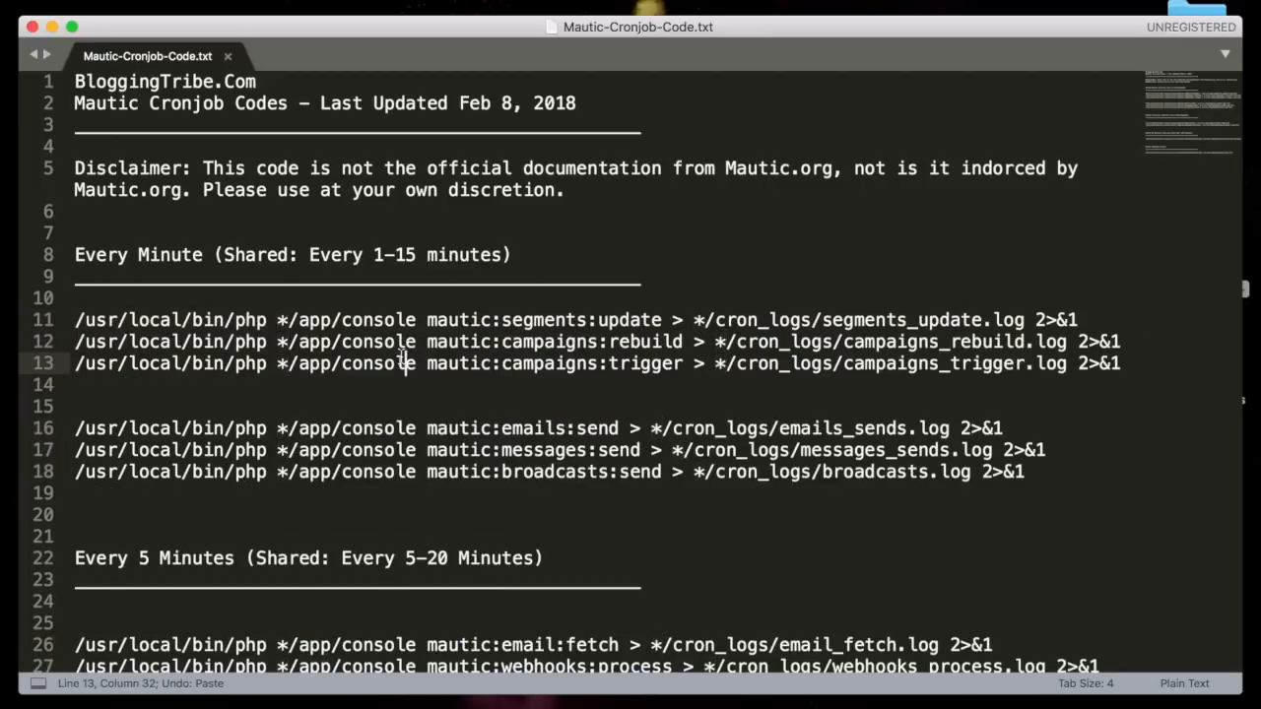
Inspect the asterisk before /app/console and the log file path on line 11.
{"action": "left_click_drag", "start_coordinate": [282, 320], "coordinate": [279, 320]}
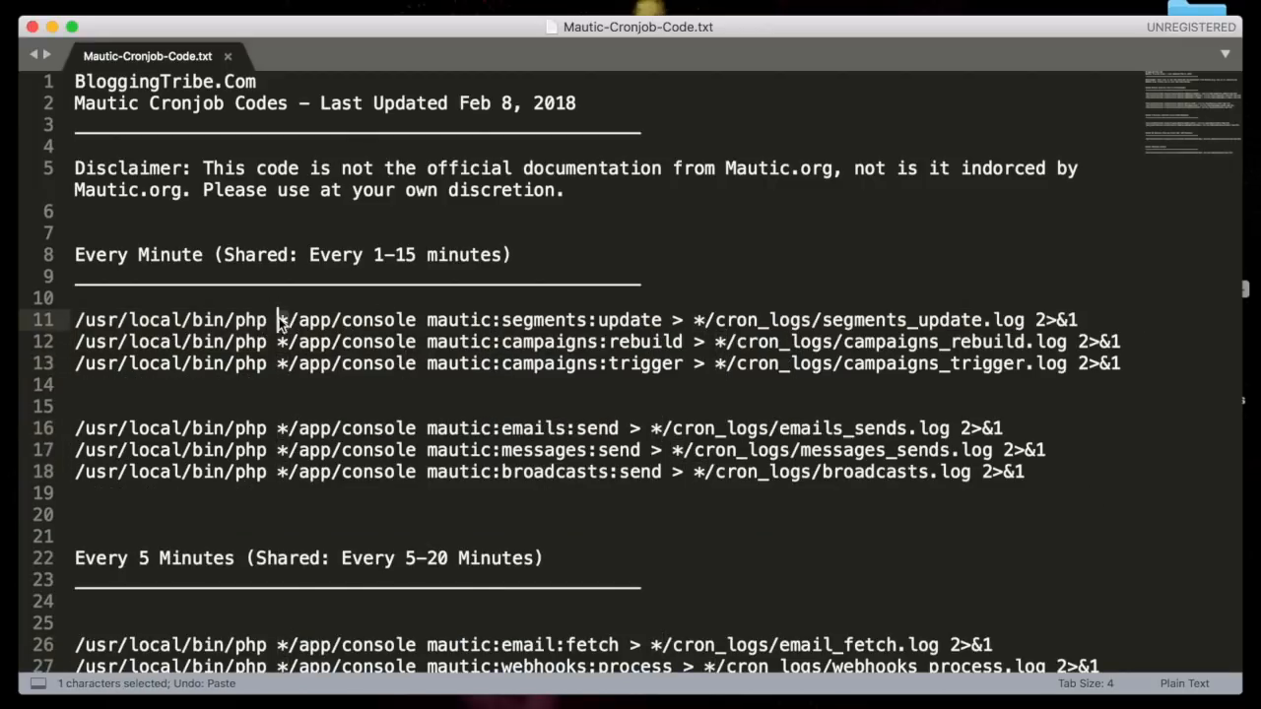
{"action": "left_click_drag", "start_coordinate": [703, 320], "coordinate": [1106, 330]}
{"action": "left_click", "coordinate": [882, 315]}
{"action": "left_click", "coordinate": [1119, 320]}
{"action": "left_click", "coordinate": [687, 323]}
{"action": "left_click", "coordinate": [1103, 328]}
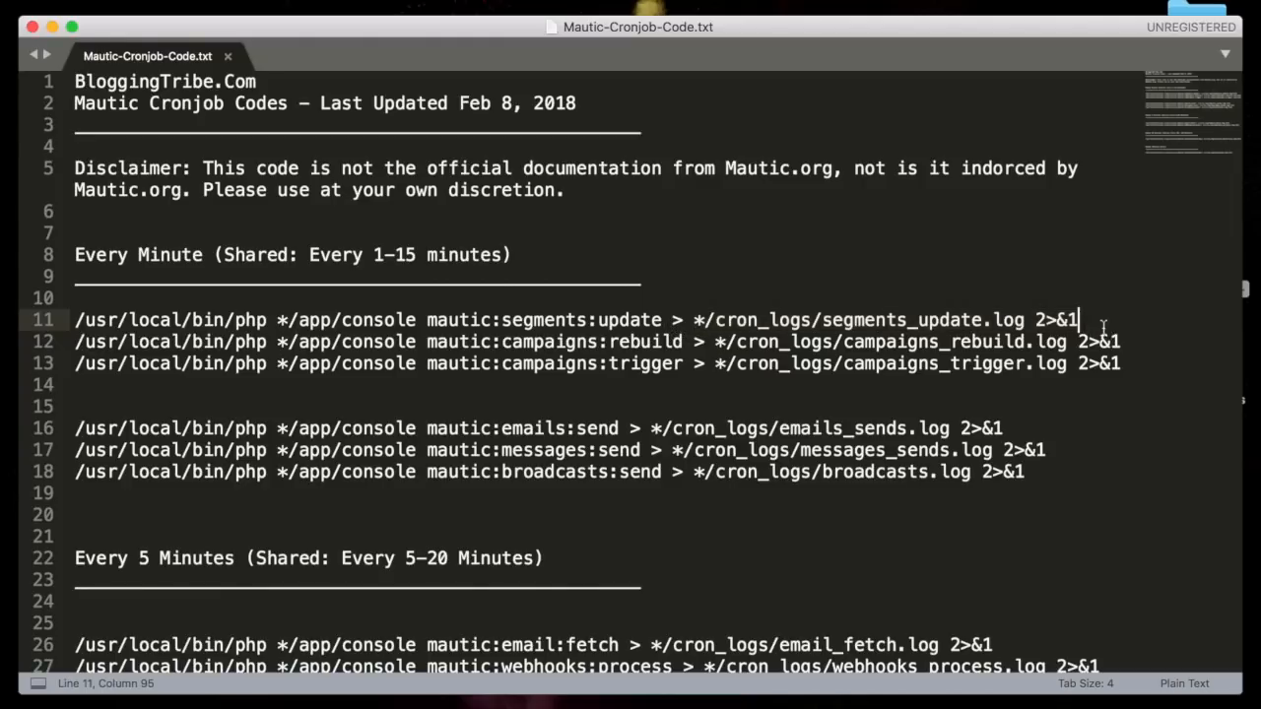
{"action": "key", "text": "ctrl+Right"}
{"action": "key", "text": "ctrl+Left"}
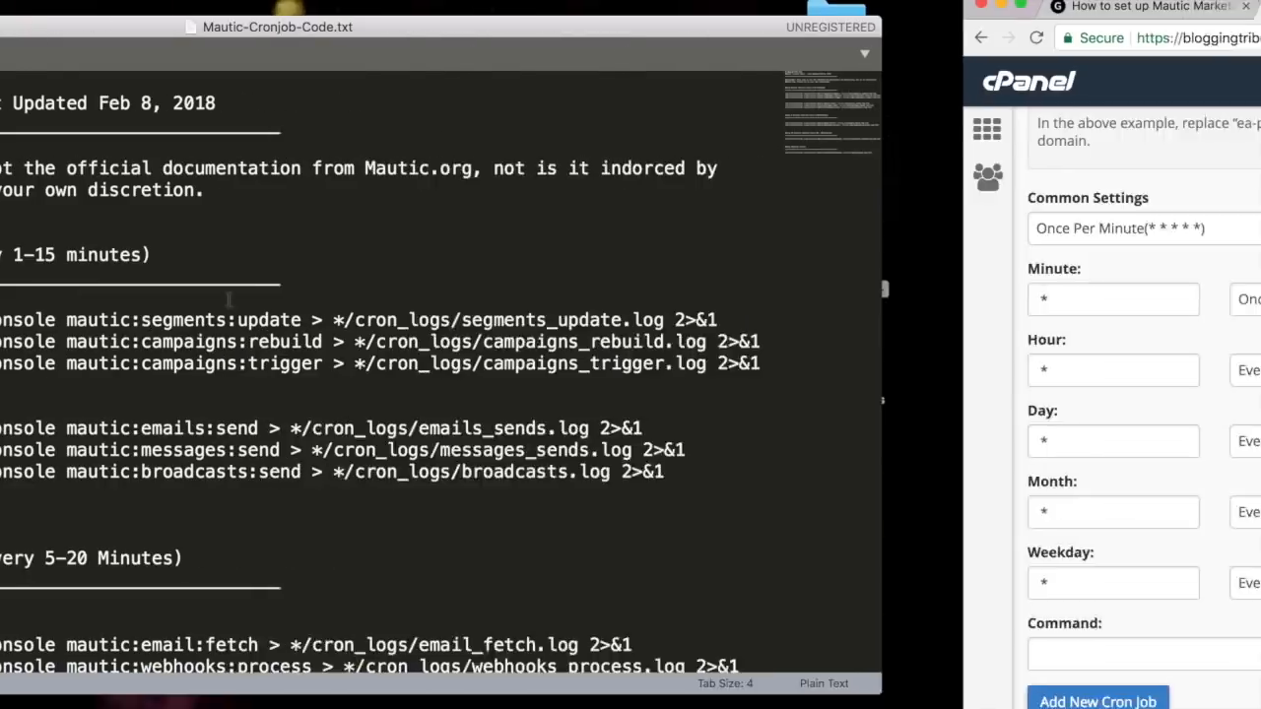
{"action": "key", "text": "ctrl+Right"}
Open cPanel File Manager and navigate to the public_html/mautic folder.
{"action": "left_click", "coordinate": [929, 85]}
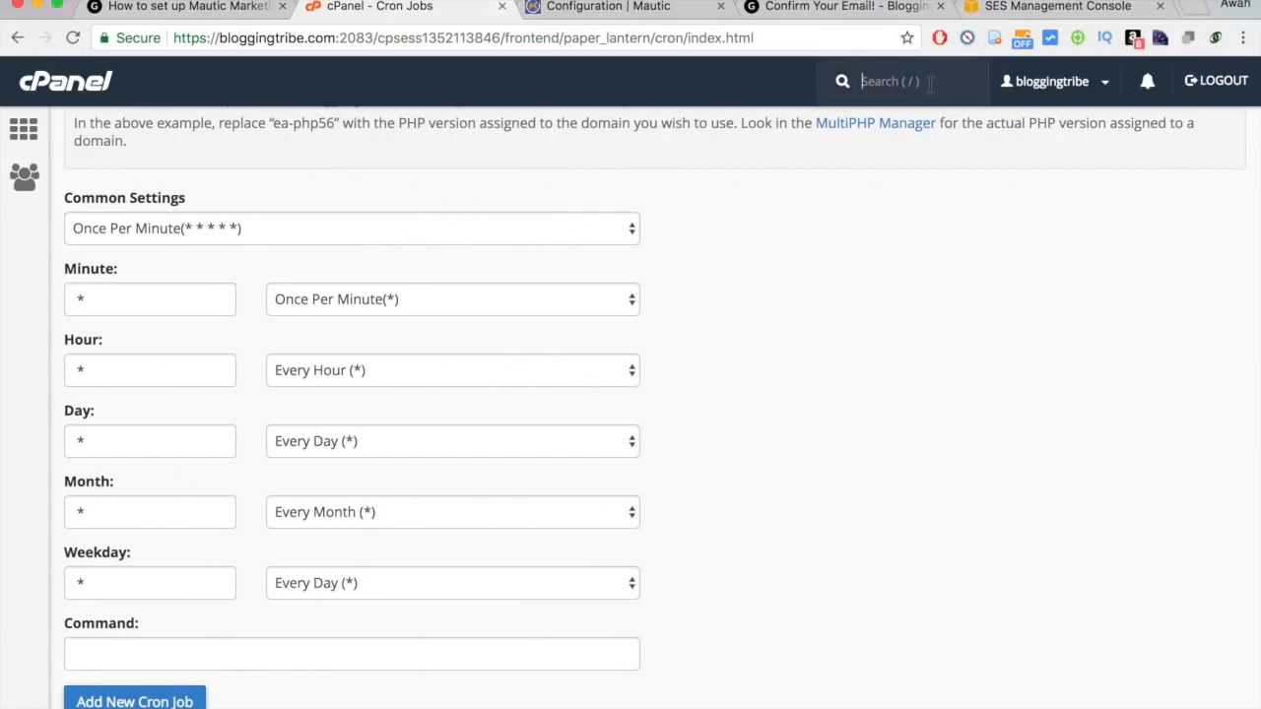
{"action": "type", "text": "file"}
{"action": "left_click", "coordinate": [909, 134]}
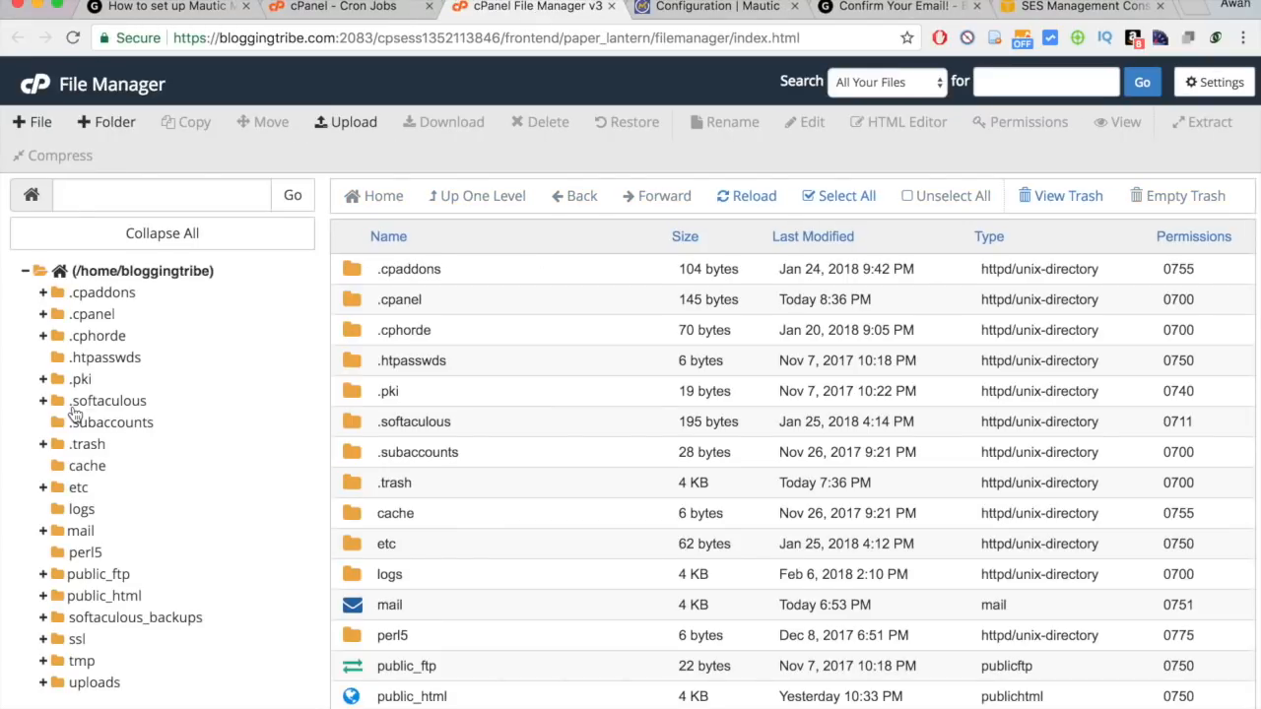
{"action": "left_click", "coordinate": [44, 596]}
{"action": "scroll", "coordinate": [79, 606], "scroll_direction": "down", "scroll_amount": 3}
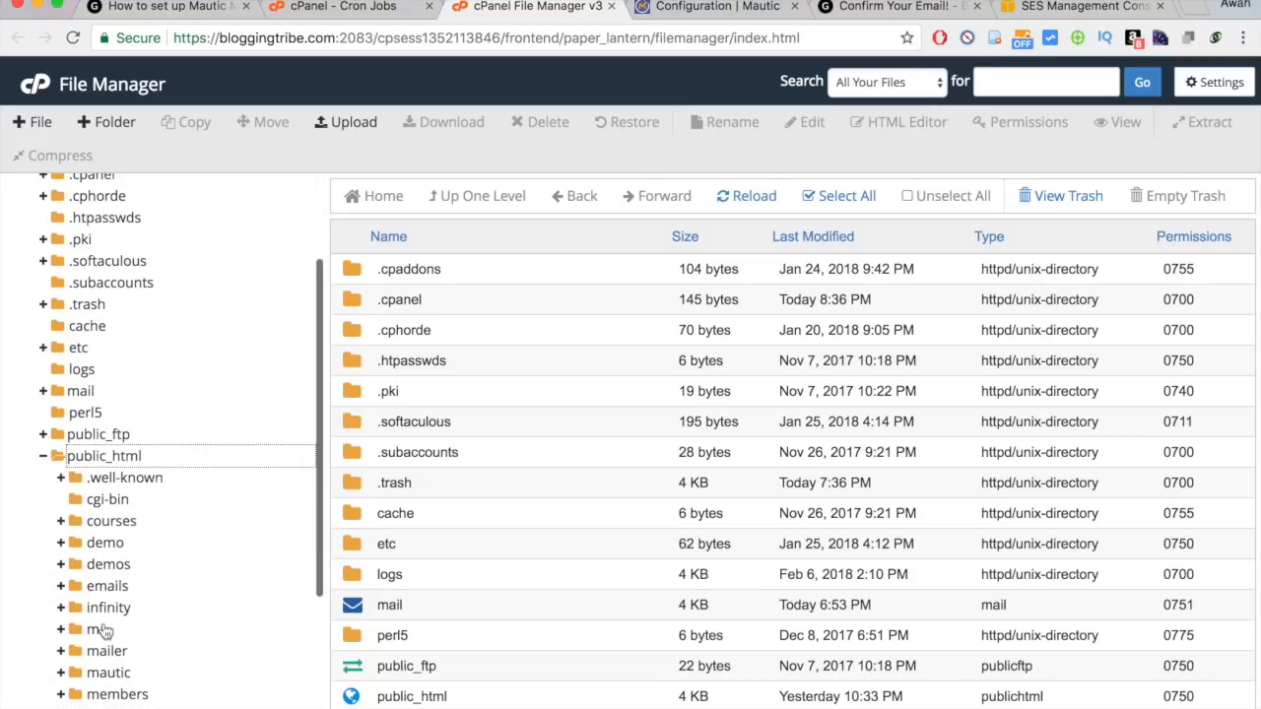
{"action": "scroll", "coordinate": [102, 631], "scroll_direction": "down", "scroll_amount": 2}
{"action": "left_click", "coordinate": [124, 563]}
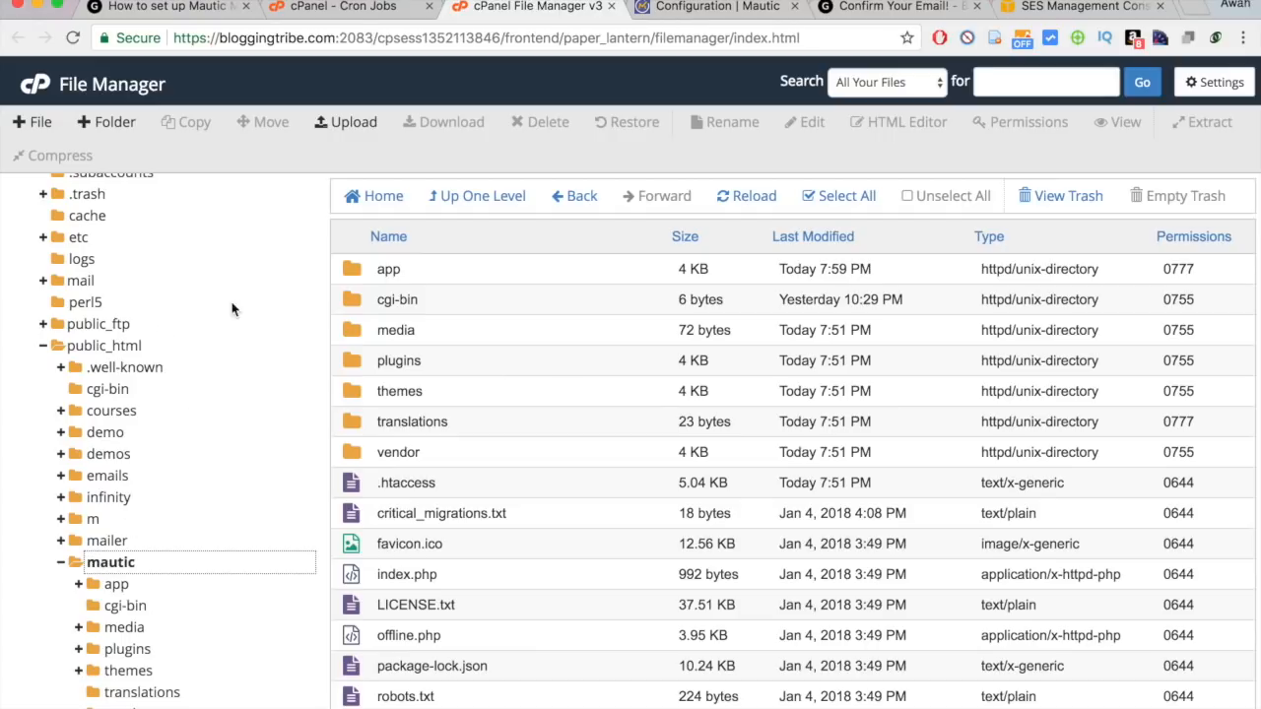
Create a cron_logs folder inside mautic and open it.
{"action": "left_click", "coordinate": [118, 113]}
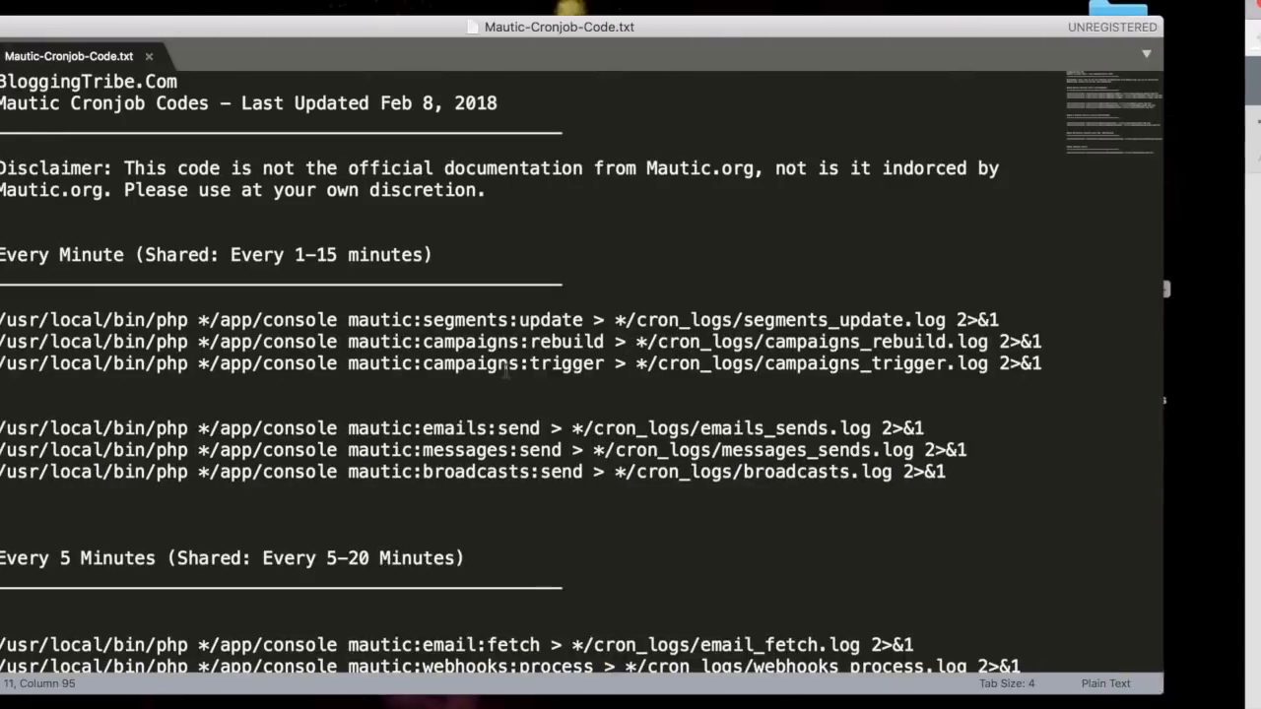
{"action": "double_click", "coordinate": [801, 321]}
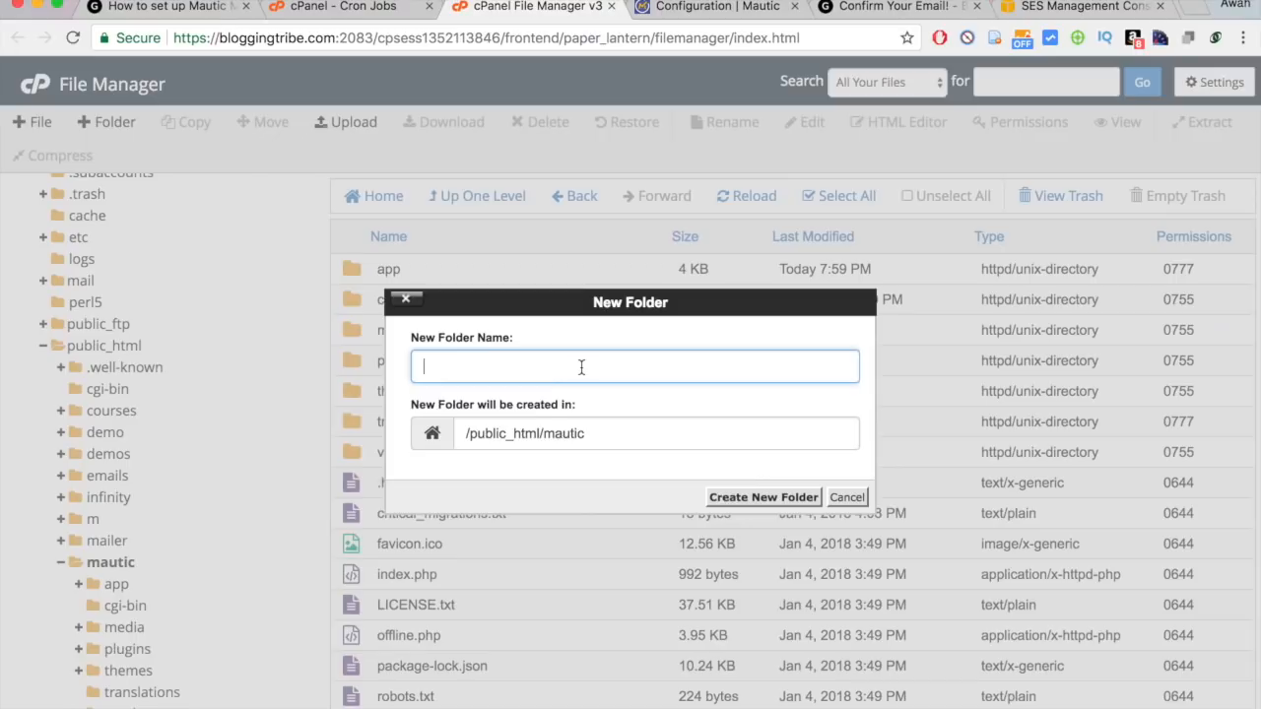
{"action": "key", "text": "super+v"}
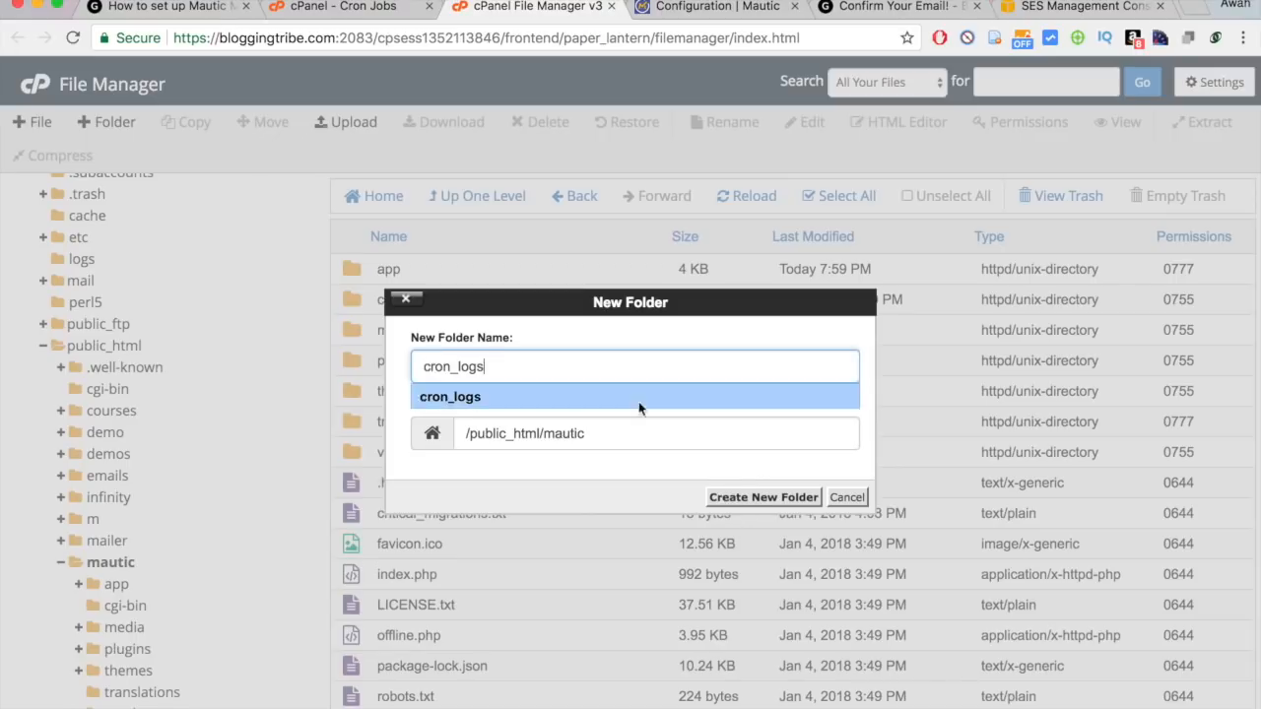
{"action": "left_click", "coordinate": [764, 497]}
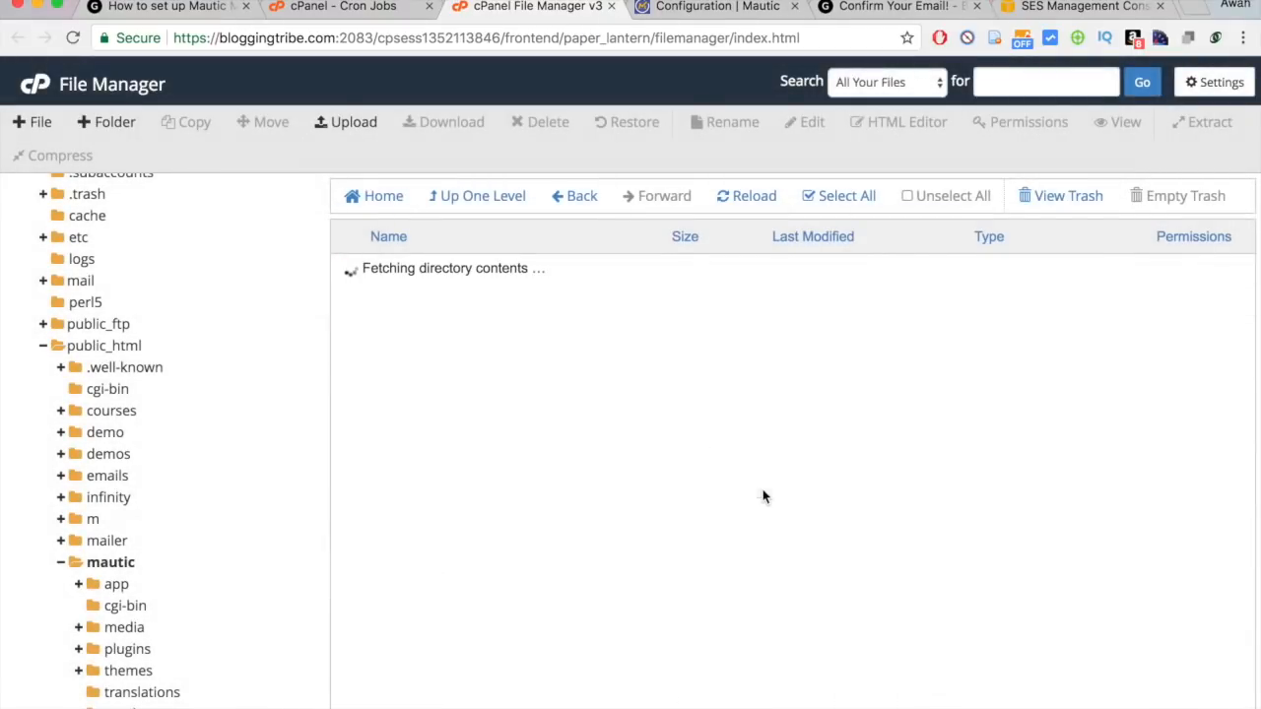
{"action": "double_click", "coordinate": [475, 340]}
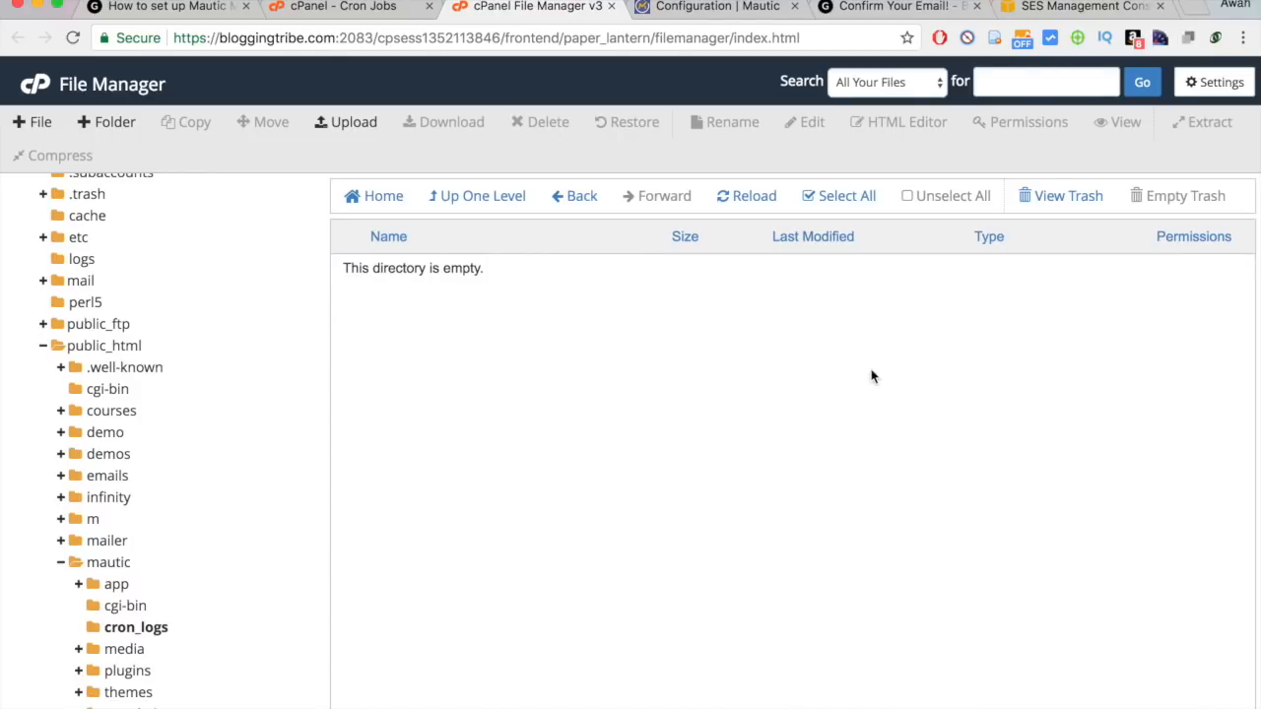
{"action": "key", "text": "ctrl+Left"}
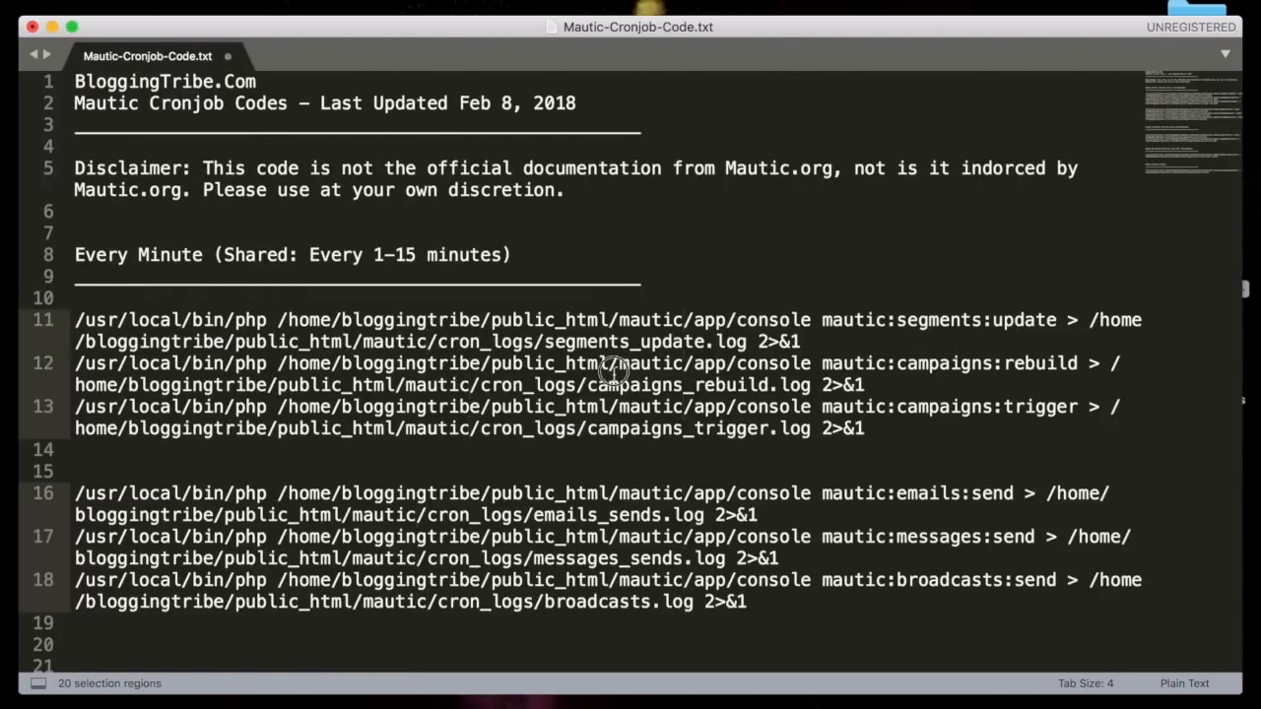
Check that line 11 carries the /home/bloggingtribe/public_html/mautic install path.
{"action": "left_click", "coordinate": [610, 368]}
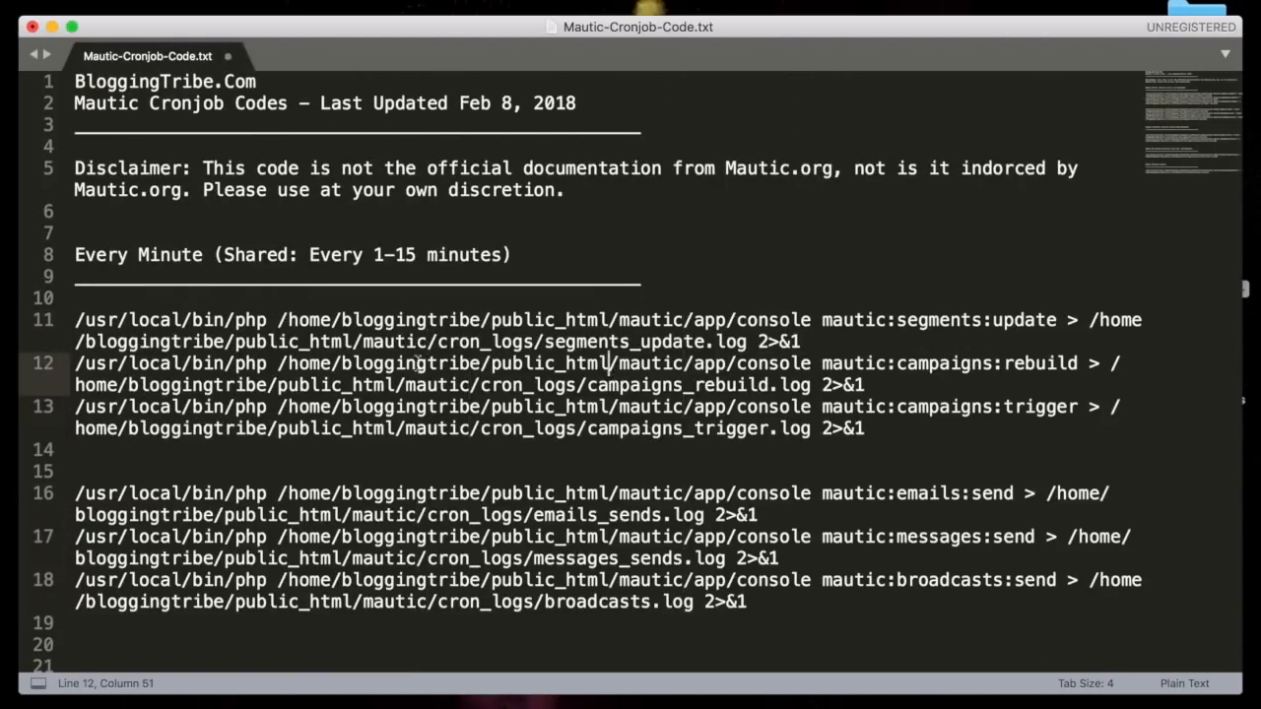
{"action": "left_click_drag", "start_coordinate": [342, 320], "coordinate": [618, 321]}
{"action": "left_click", "coordinate": [618, 320]}
{"action": "key", "text": "ctrl+Right"}
{"action": "key", "text": "ctrl+Left"}
{"action": "left_click_drag", "start_coordinate": [682, 320], "coordinate": [279, 322]}
{"action": "left_click", "coordinate": [670, 323]}
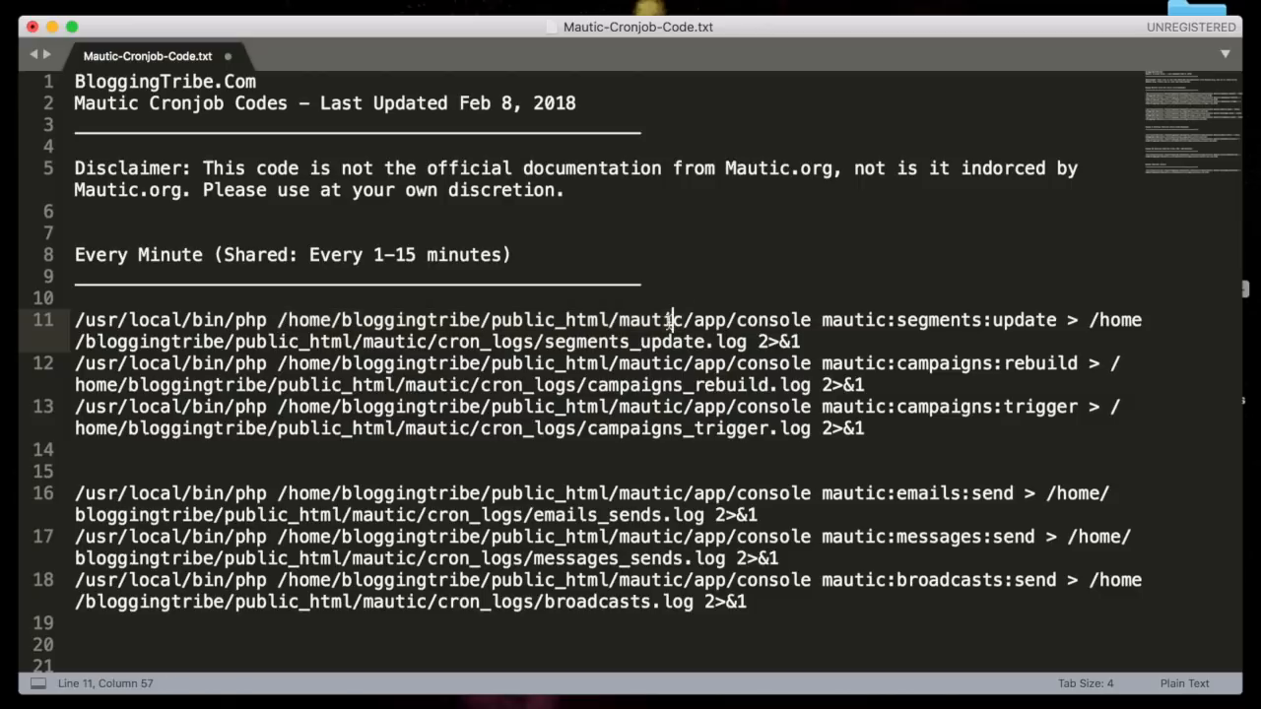
Copy the whole segments:update command from line 11.
{"action": "triple_click", "coordinate": [271, 325]}
{"action": "key", "text": "super+c"}
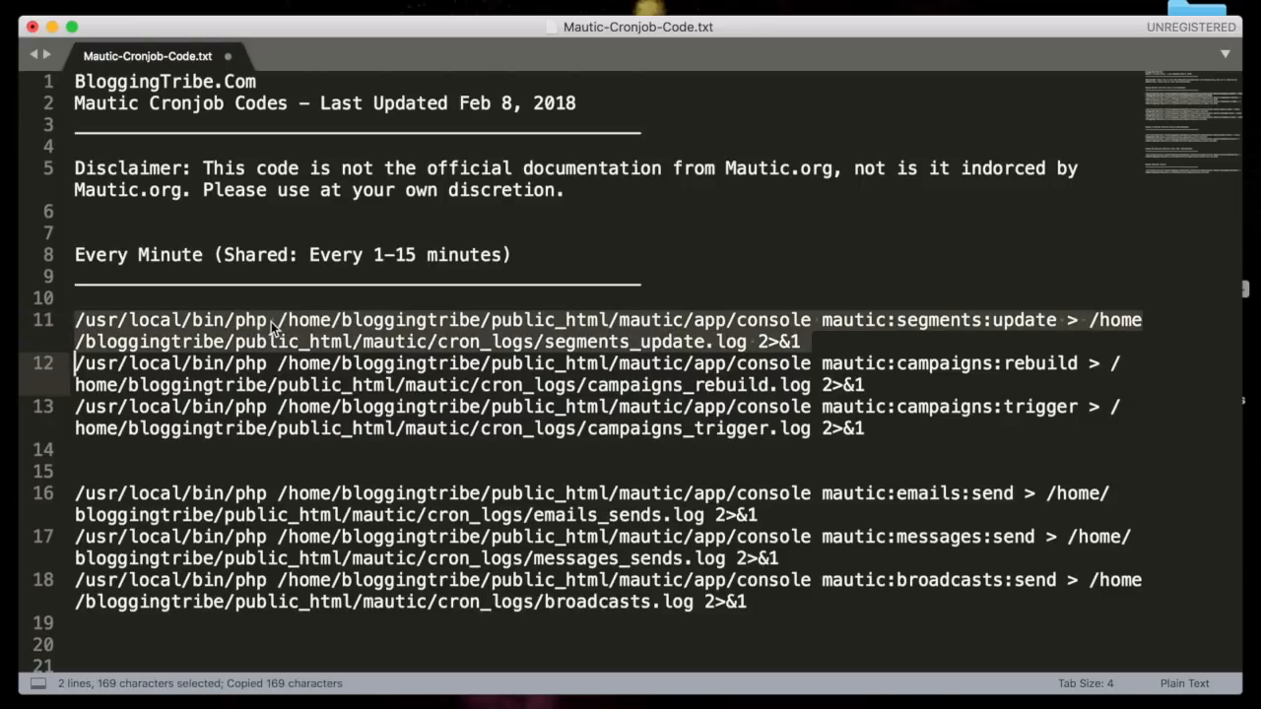
{"action": "key", "text": "ctrl+Right"}
{"action": "left_click", "coordinate": [369, 8]}
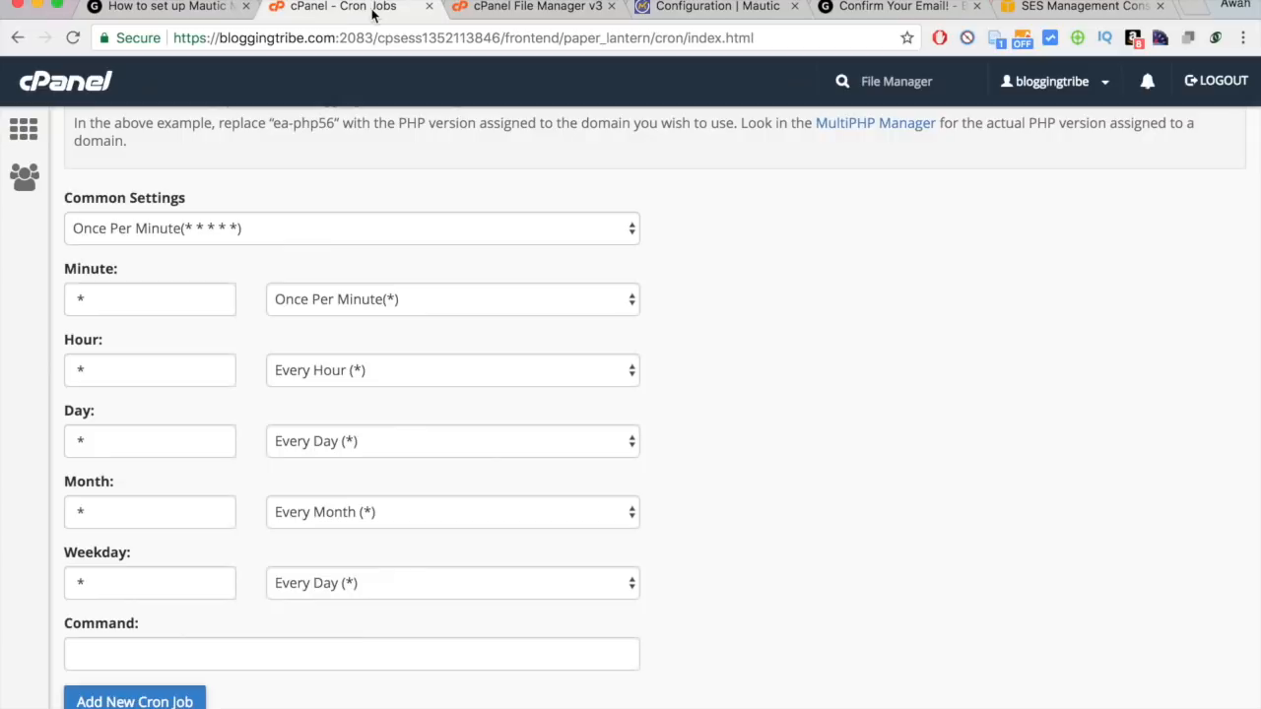
Paste the segments:update command and add it as a Once Per Minute cron job.
{"action": "scroll", "coordinate": [317, 371], "scroll_direction": "down", "scroll_amount": 2}
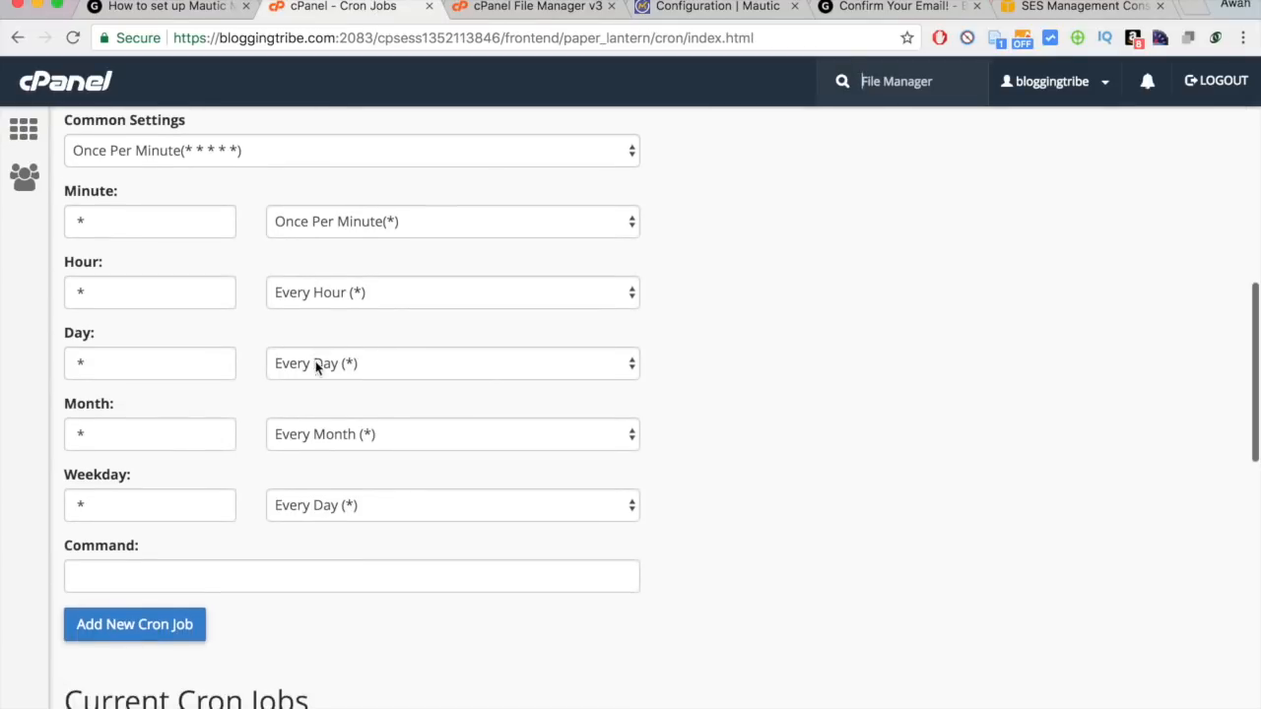
{"action": "left_click", "coordinate": [197, 580]}
{"action": "key", "text": "super+v"}
{"action": "left_click", "coordinate": [825, 546]}
{"action": "scroll", "coordinate": [824, 548], "scroll_direction": "down", "scroll_amount": 2}
{"action": "left_click", "coordinate": [140, 535]}
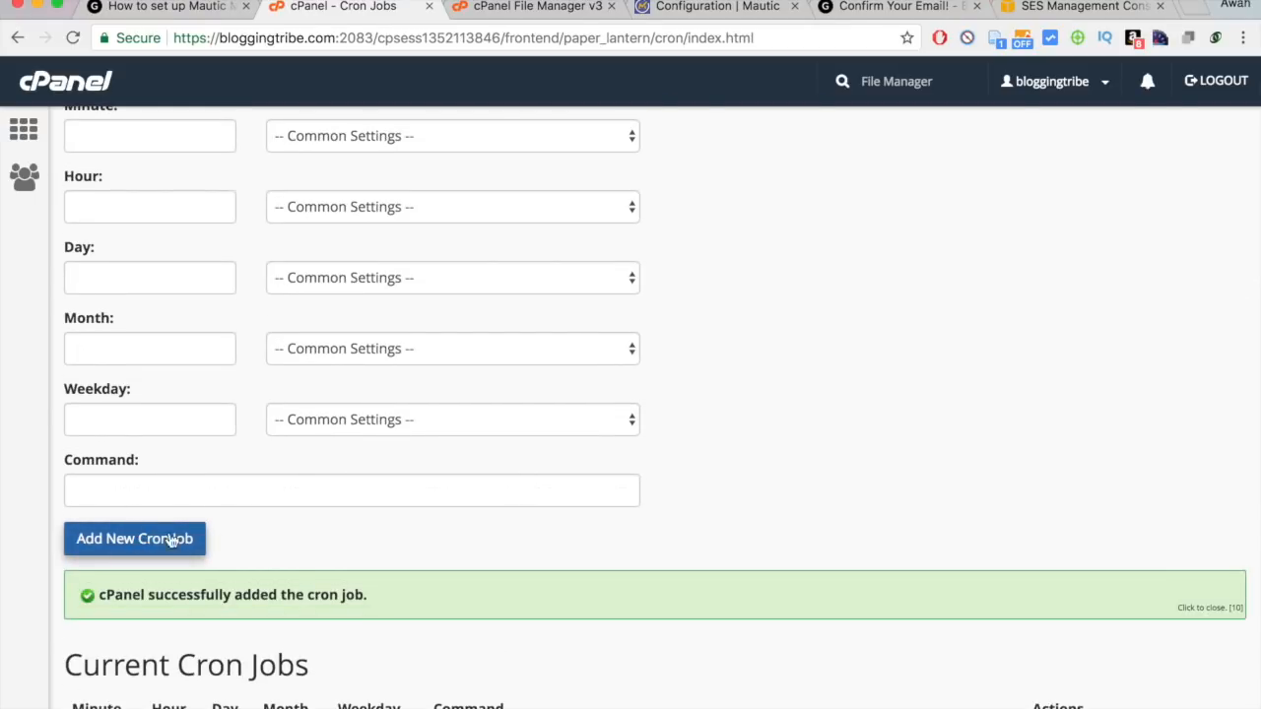
{"action": "scroll", "coordinate": [292, 571], "scroll_direction": "up", "scroll_amount": 2}
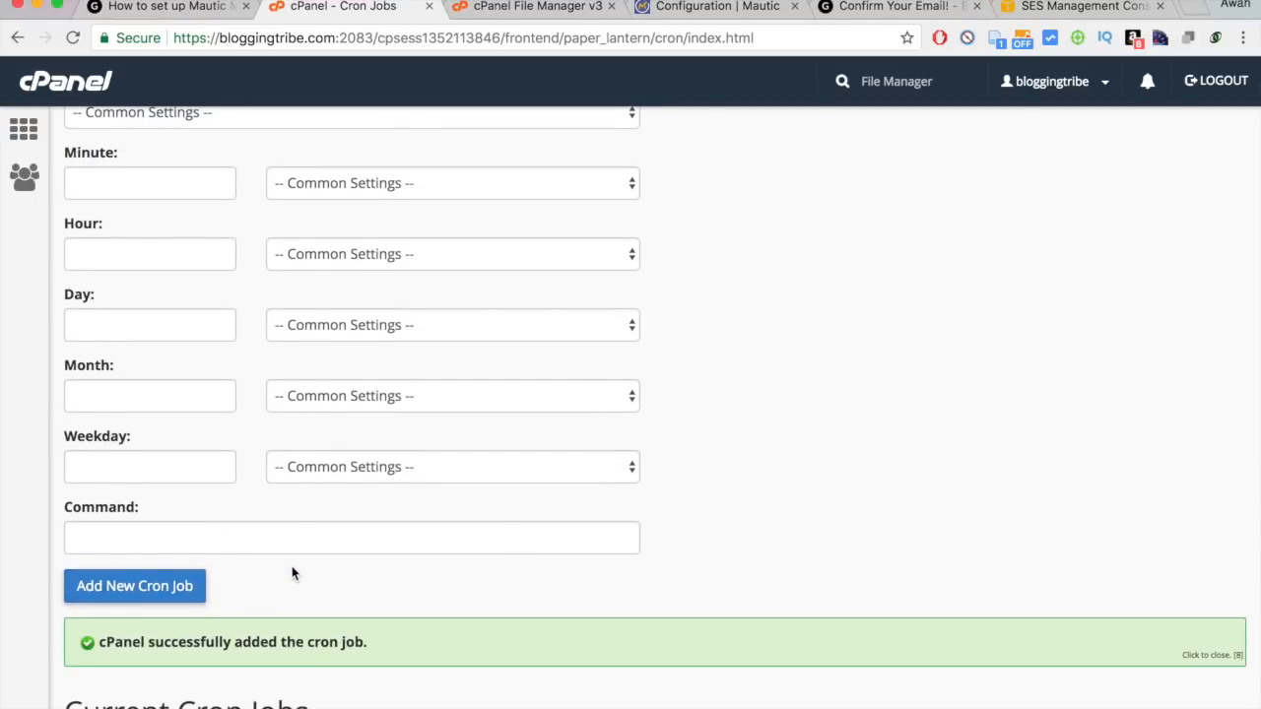
{"action": "scroll", "coordinate": [291, 573], "scroll_direction": "down", "scroll_amount": 2}
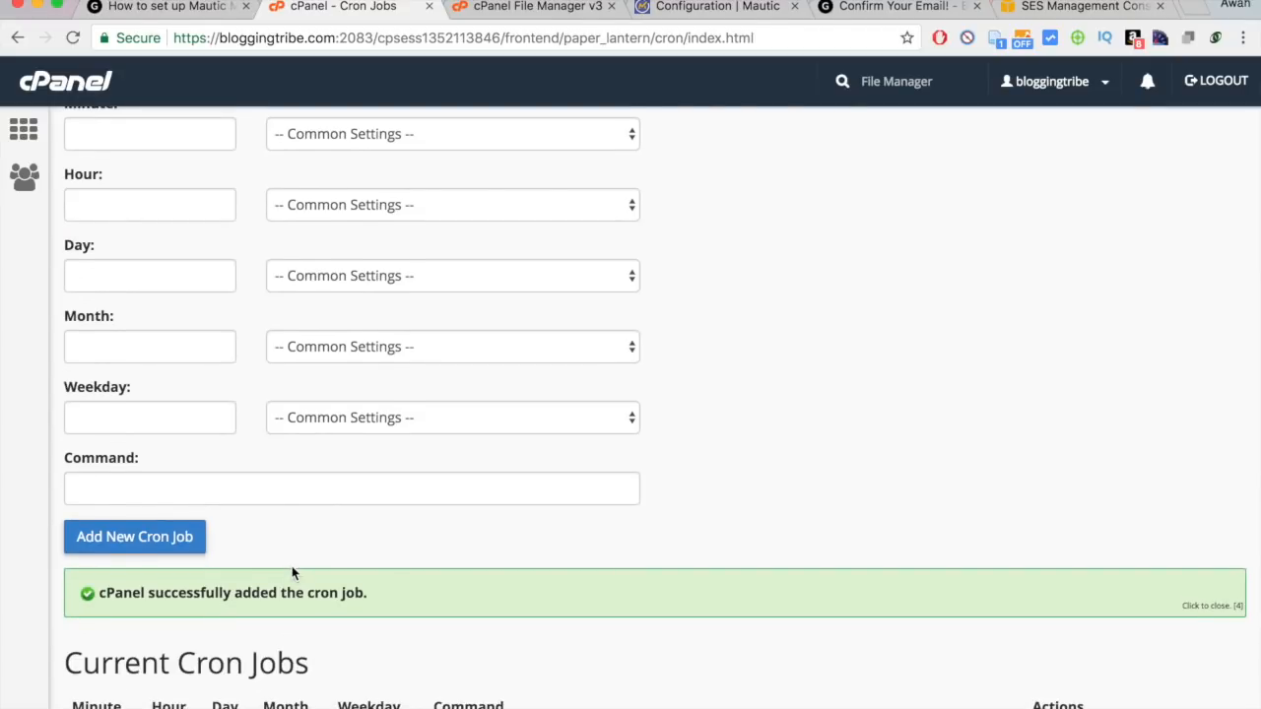
{"action": "scroll", "coordinate": [292, 572], "scroll_direction": "up", "scroll_amount": 1}
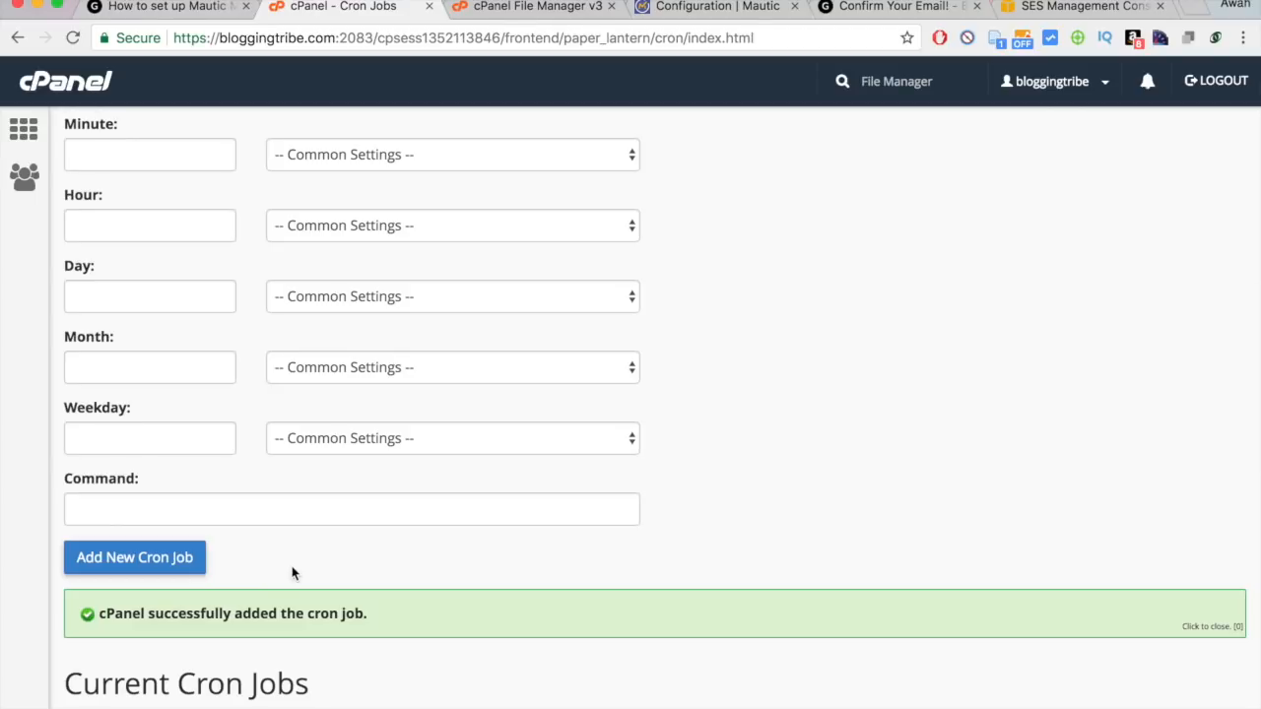
{"action": "scroll", "coordinate": [310, 579], "scroll_direction": "up", "scroll_amount": 3}
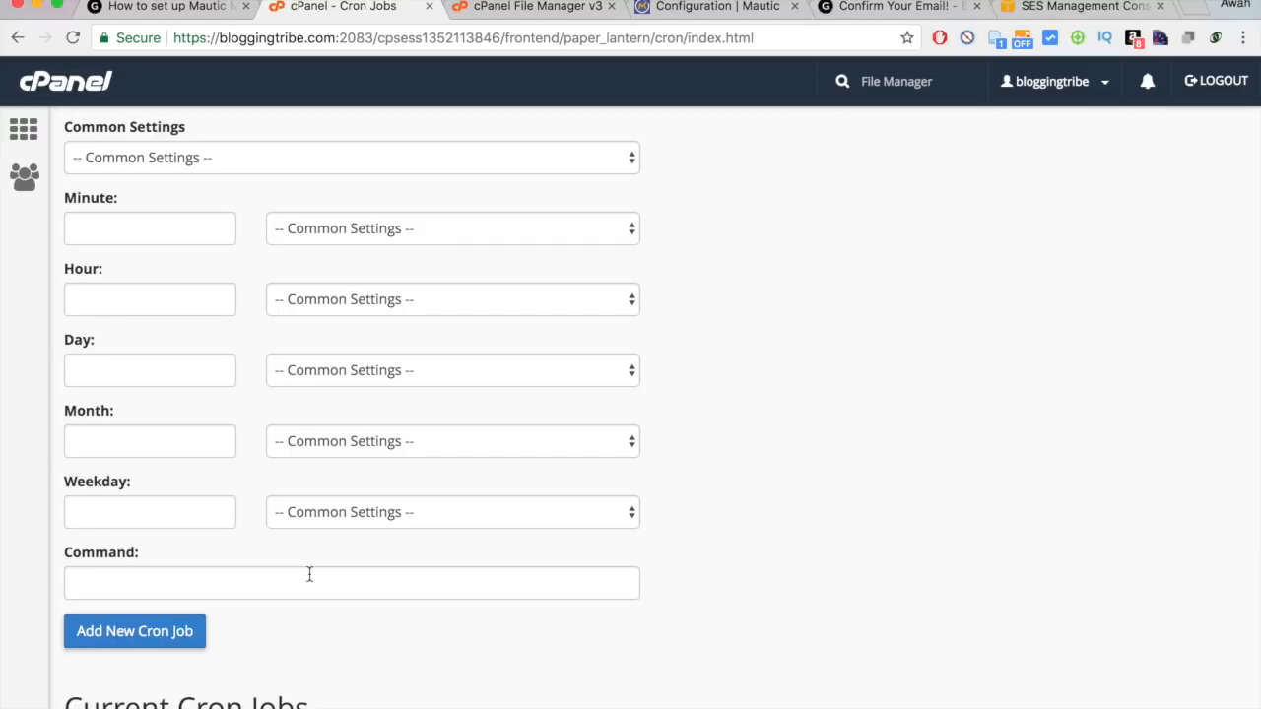
{"action": "key", "text": "ctrl+Left"}
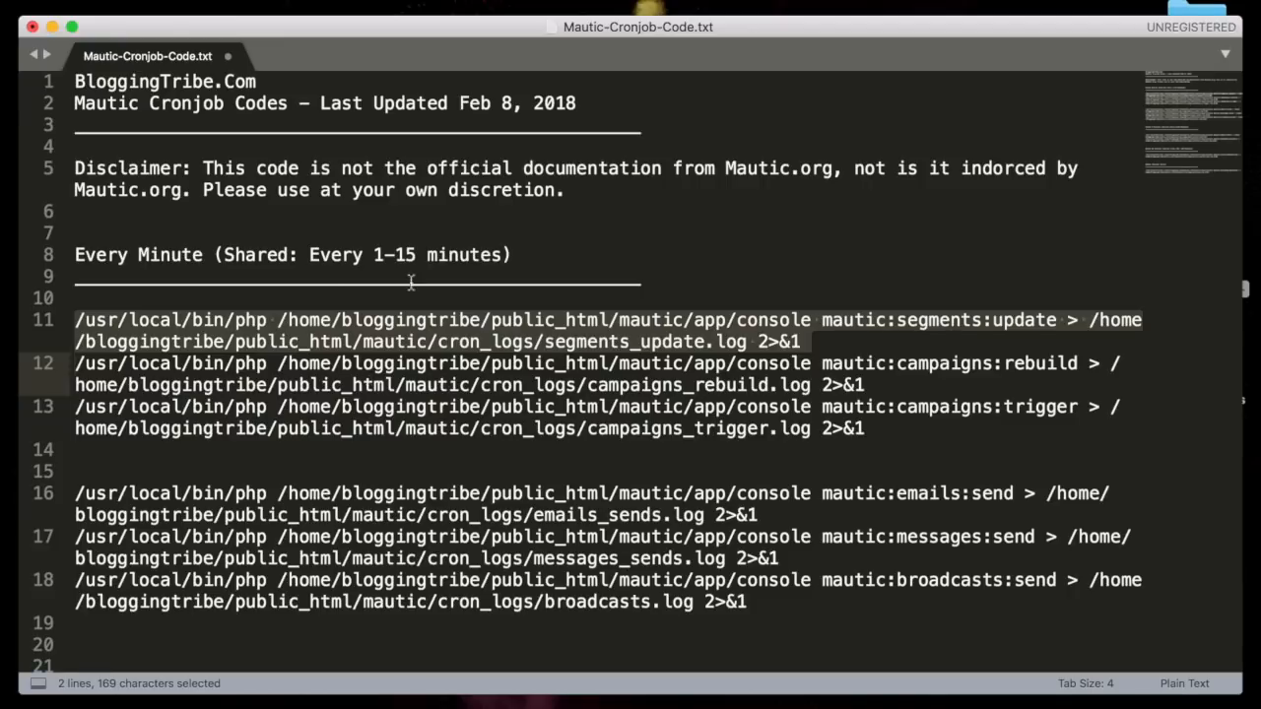
{"action": "left_click", "coordinate": [355, 258]}
{"action": "scroll", "coordinate": [355, 258], "scroll_direction": "down", "scroll_amount": 3}
{"action": "left_click_drag", "start_coordinate": [201, 215], "coordinate": [828, 552]}
{"action": "left_click", "coordinate": [828, 557]}
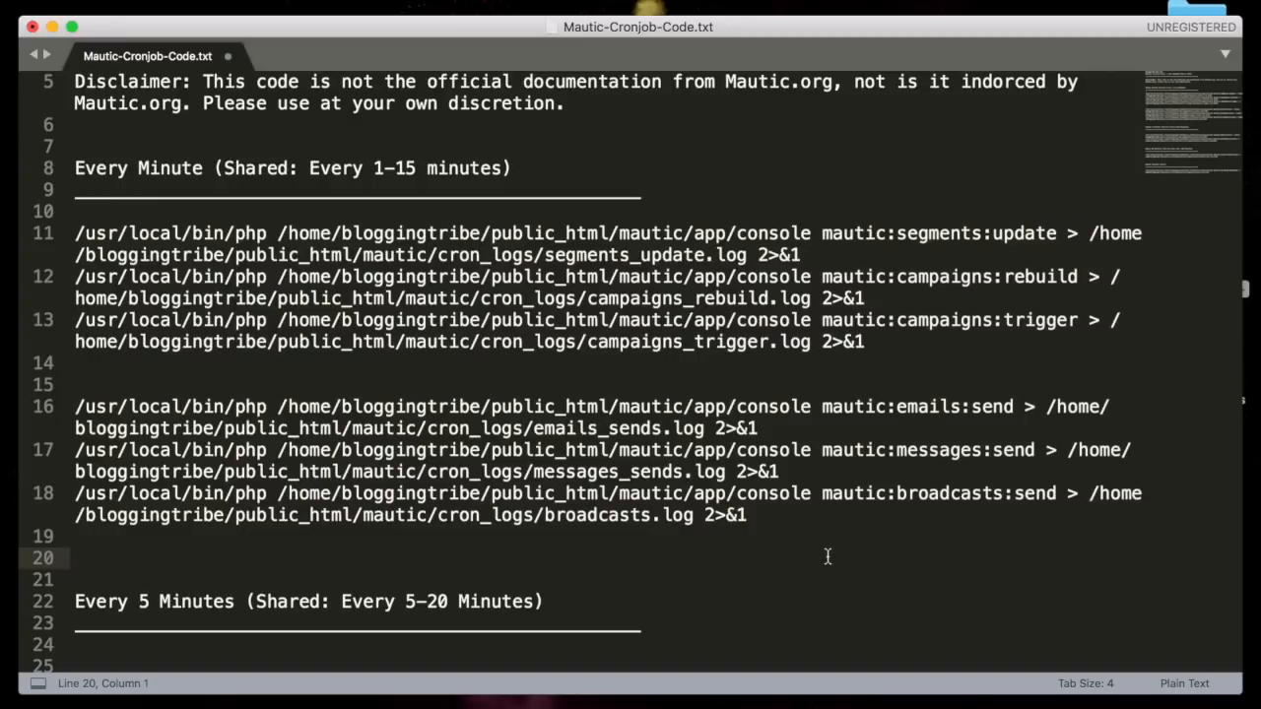
{"action": "left_click_drag", "start_coordinate": [823, 258], "coordinate": [754, 213]}
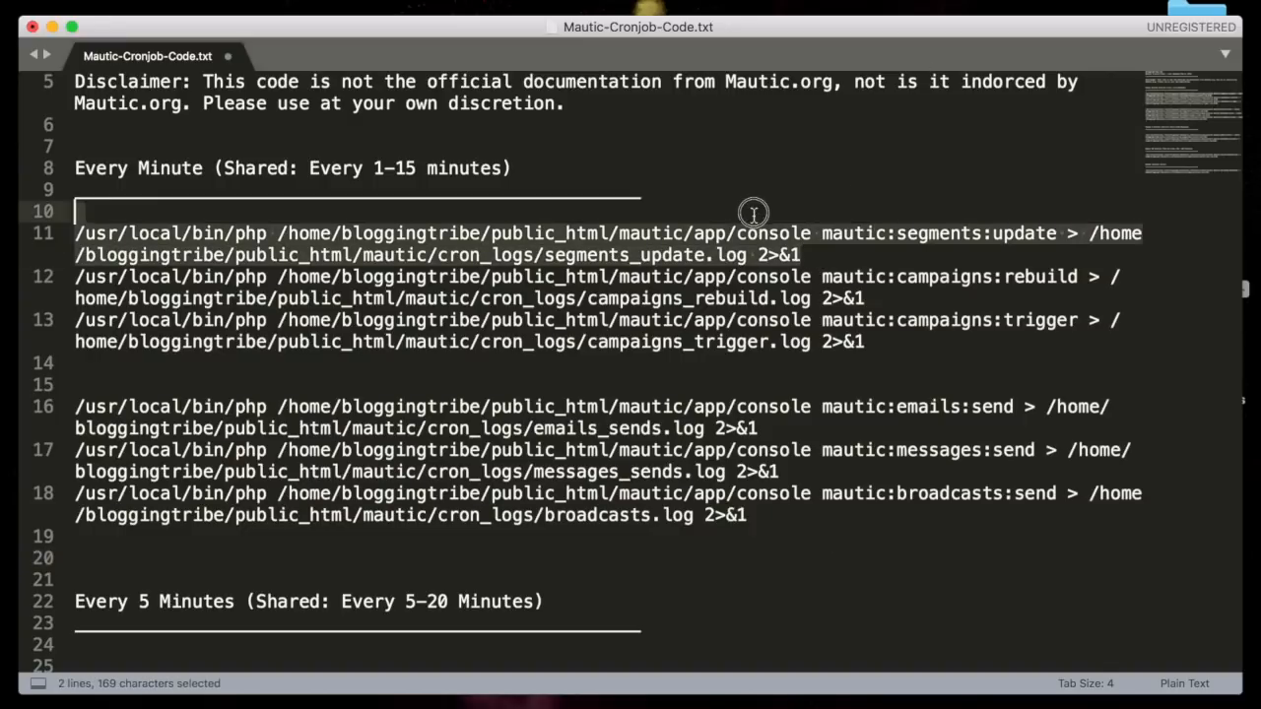
{"action": "left_click", "coordinate": [867, 249]}
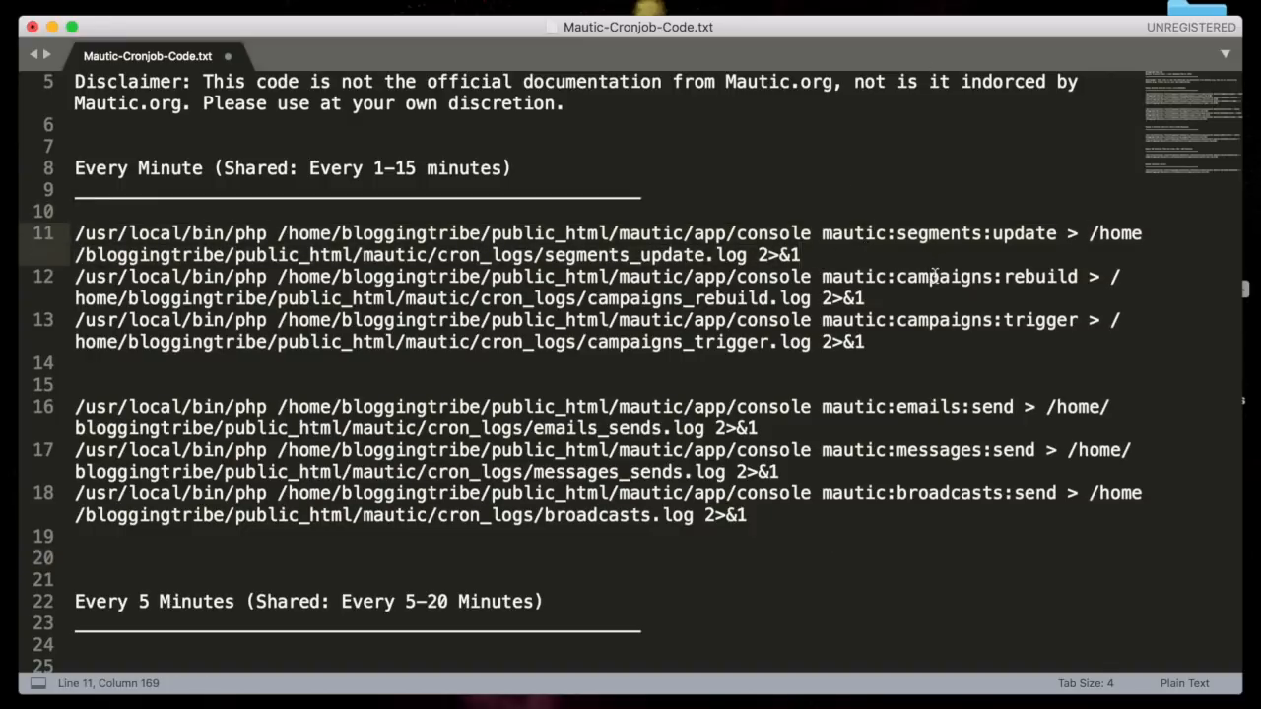
{"action": "left_click", "coordinate": [936, 277]}
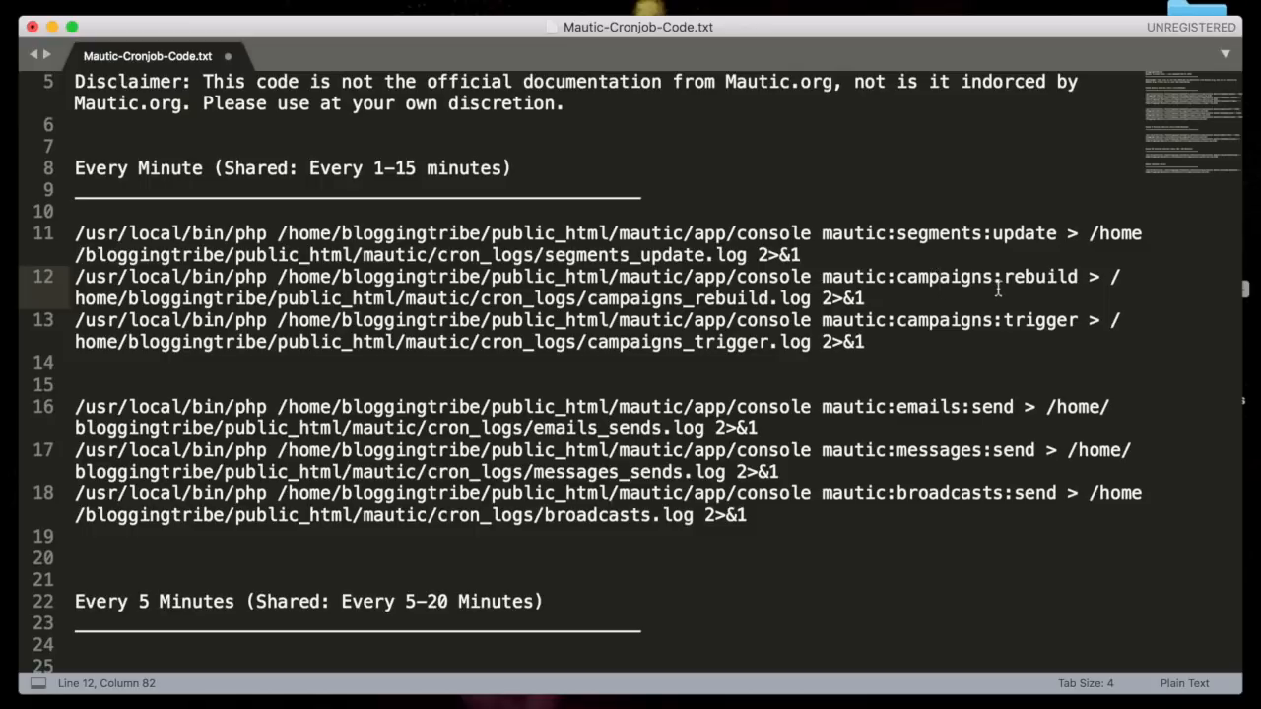
{"action": "double_click", "coordinate": [968, 322]}
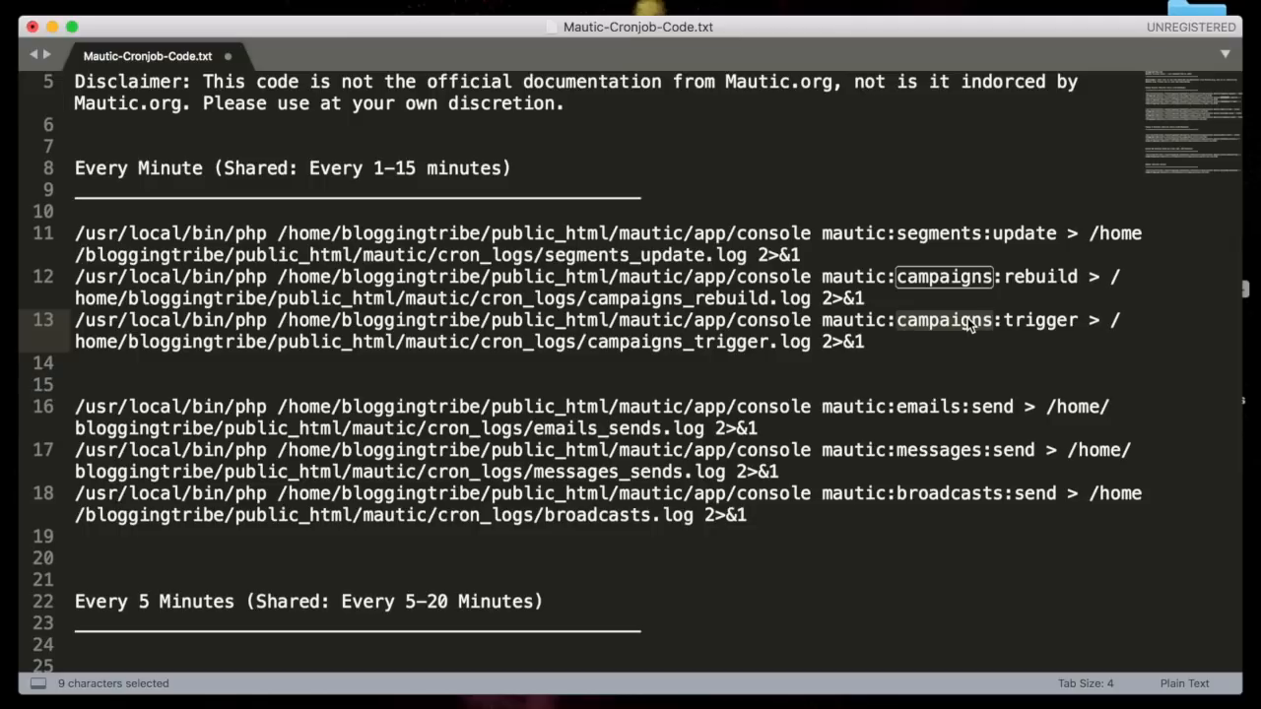
{"action": "left_click", "coordinate": [958, 389]}
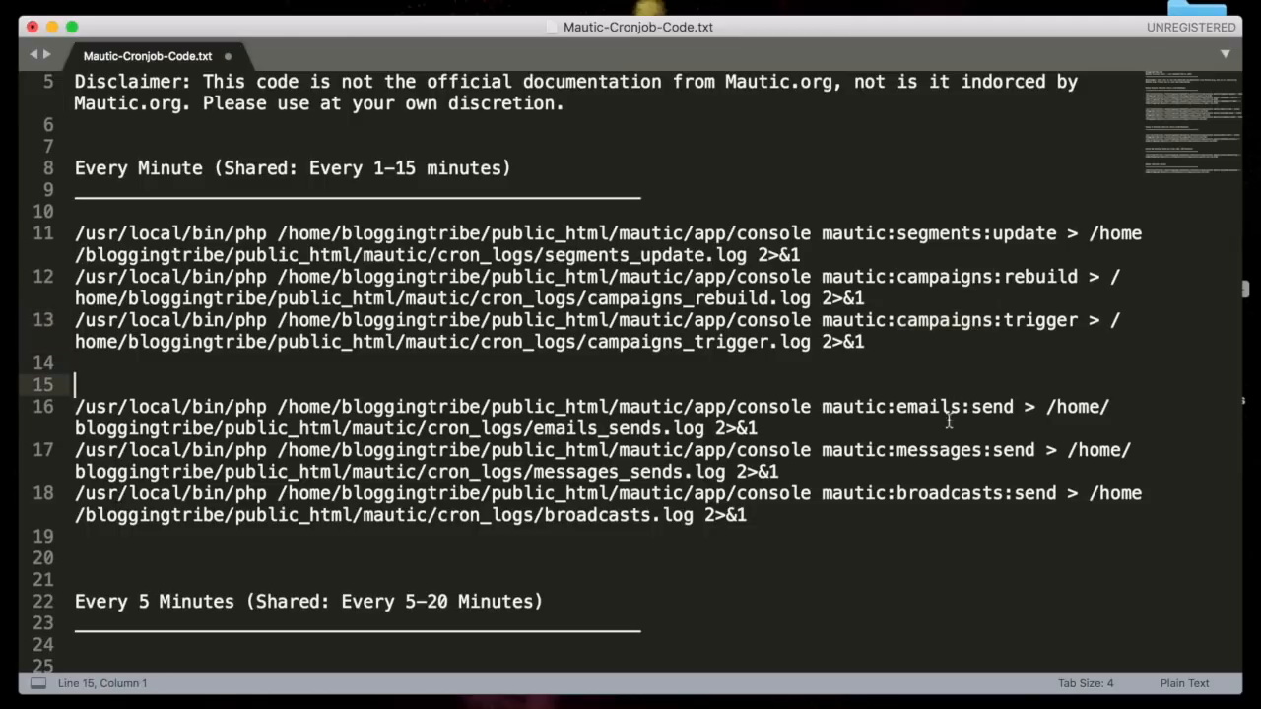
{"action": "left_click", "coordinate": [947, 450]}
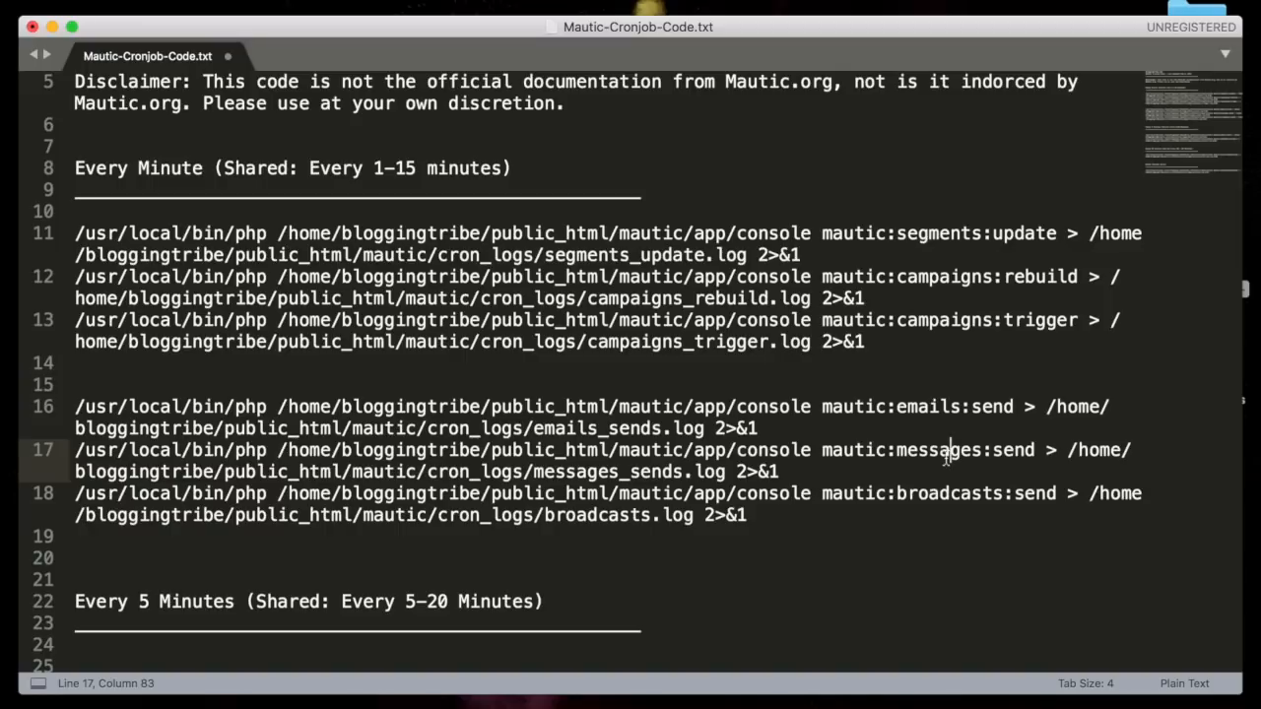
{"action": "double_click", "coordinate": [972, 492]}
{"action": "scroll", "coordinate": [972, 490], "scroll_direction": "down", "scroll_amount": 1}
{"action": "left_click", "coordinate": [881, 467]}
{"action": "scroll", "coordinate": [808, 449], "scroll_direction": "down", "scroll_amount": 3}
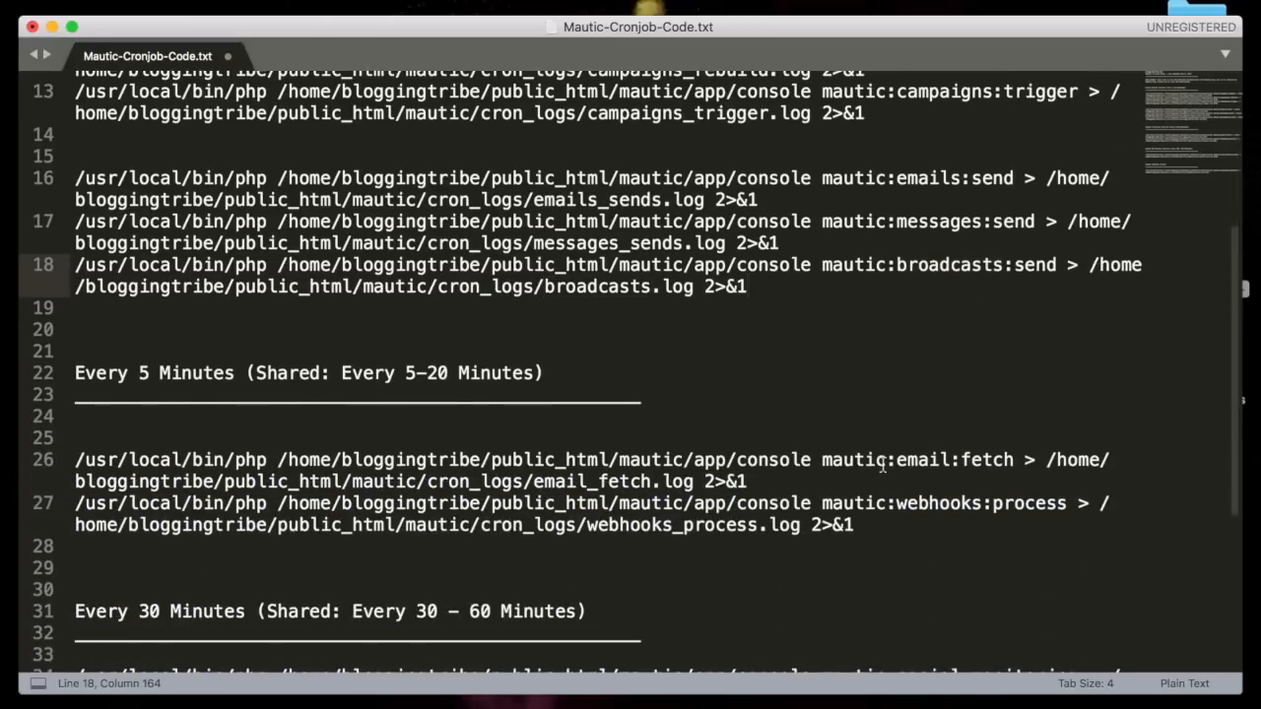
{"action": "left_click_drag", "start_coordinate": [341, 372], "coordinate": [581, 370]}
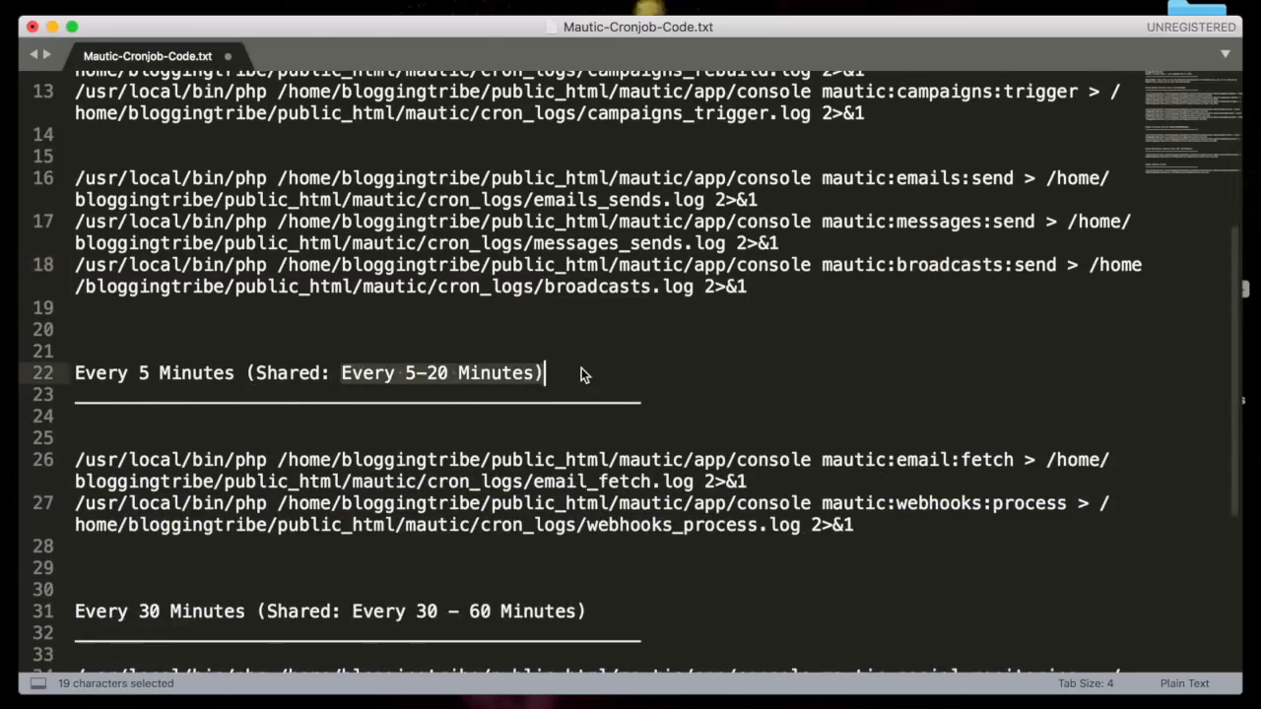
{"action": "scroll", "coordinate": [362, 388], "scroll_direction": "down", "scroll_amount": 1}
{"action": "left_click", "coordinate": [363, 388]}
{"action": "double_click", "coordinate": [414, 408]}
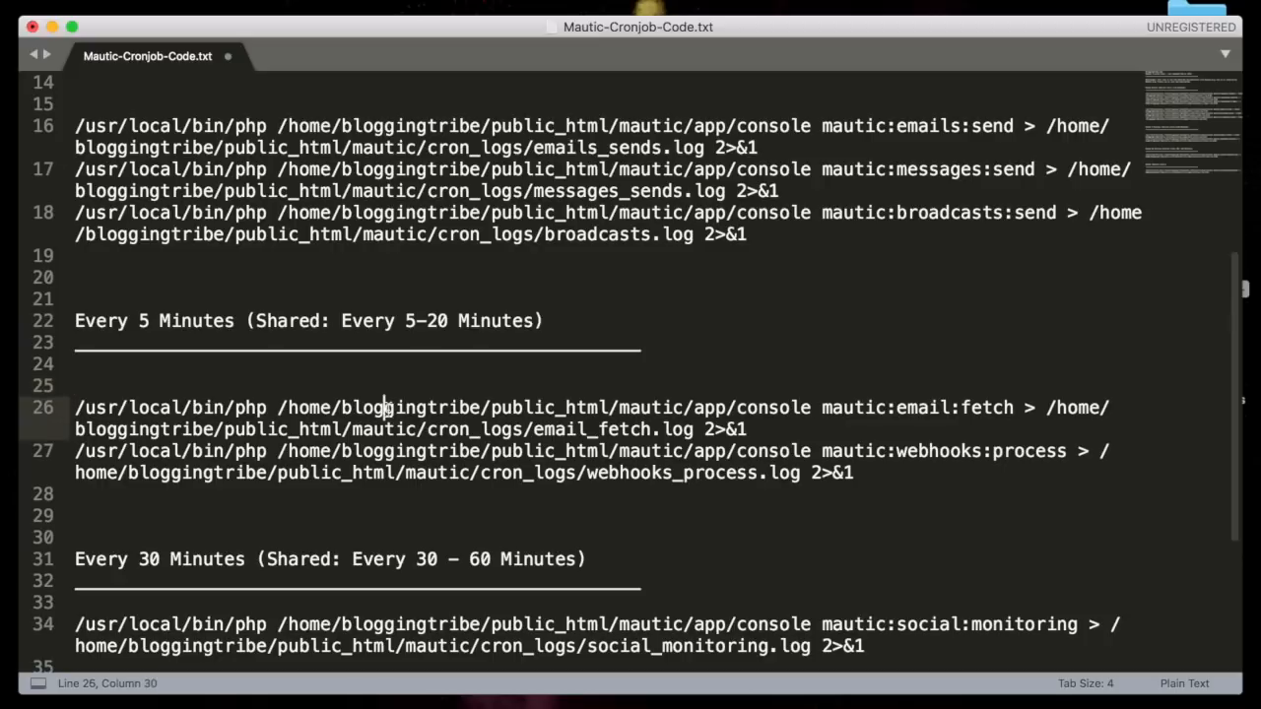
{"action": "left_click", "coordinate": [535, 431]}
{"action": "triple_click", "coordinate": [537, 437]}
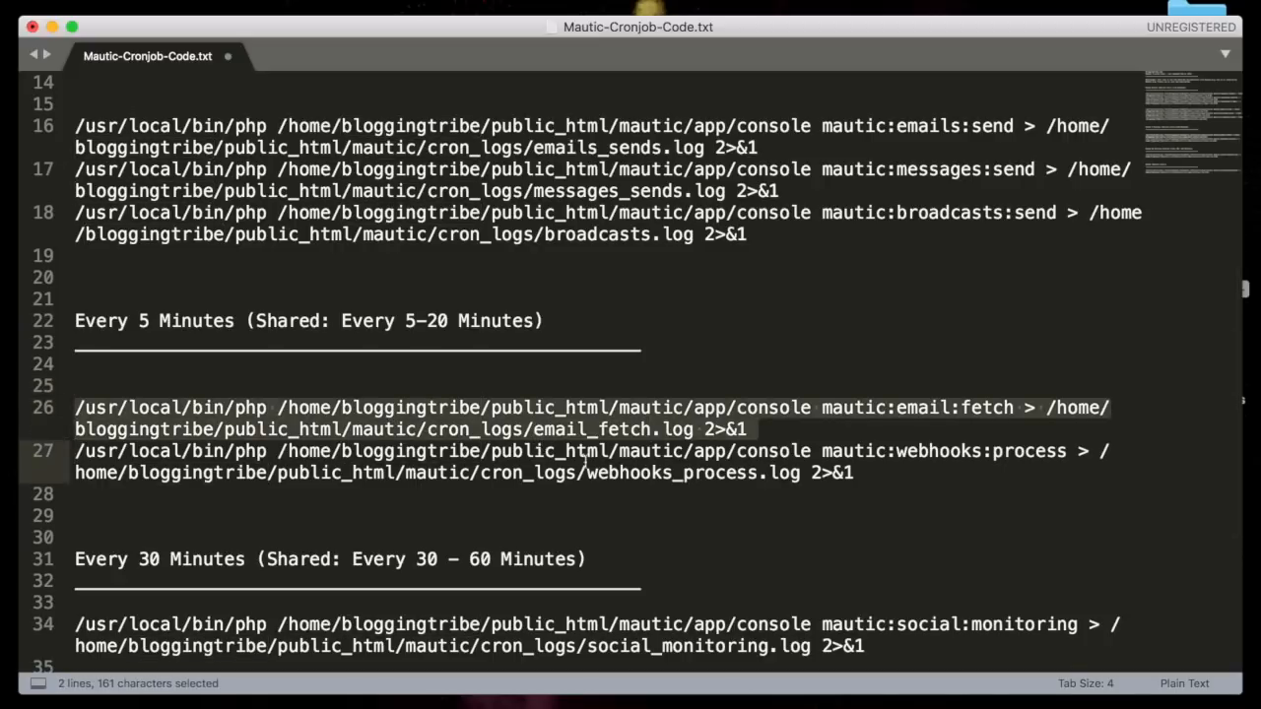
{"action": "left_click", "coordinate": [776, 427]}
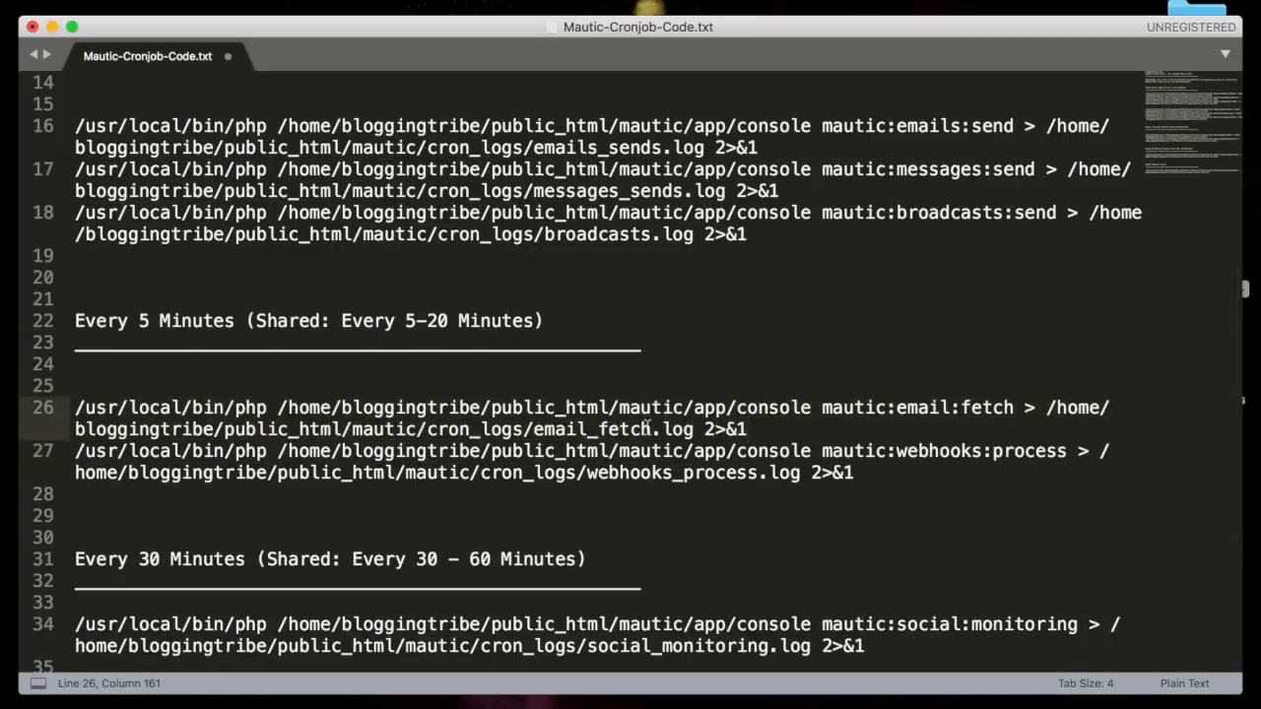
{"action": "left_click_drag", "start_coordinate": [650, 430], "coordinate": [534, 431]}
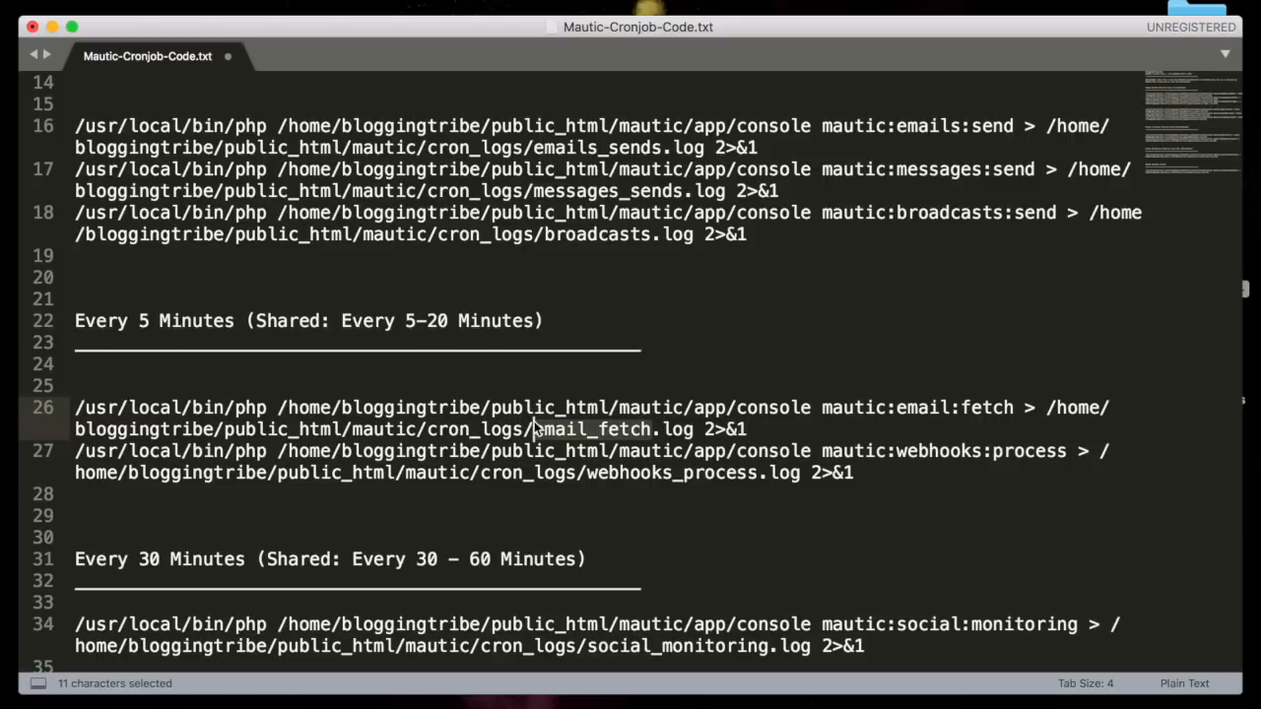
{"action": "double_click", "coordinate": [718, 473]}
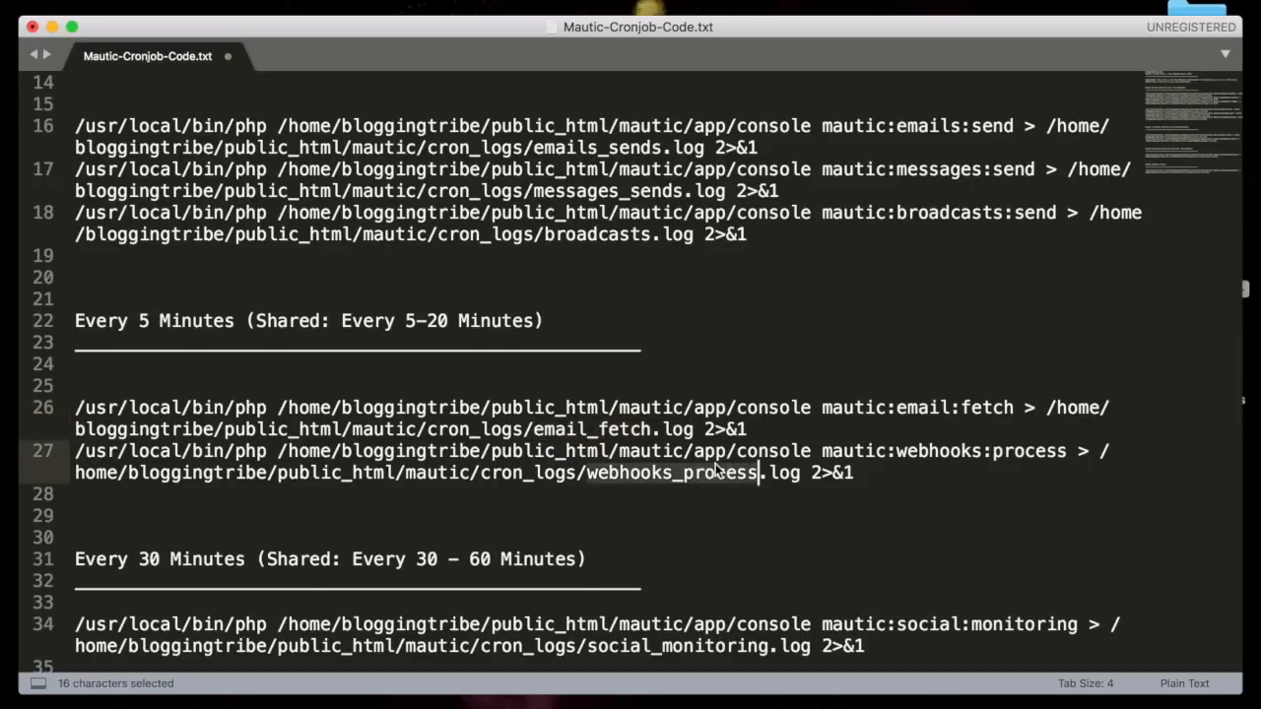
{"action": "scroll", "coordinate": [718, 473], "scroll_direction": "down", "scroll_amount": 1}
{"action": "left_click", "coordinate": [709, 466]}
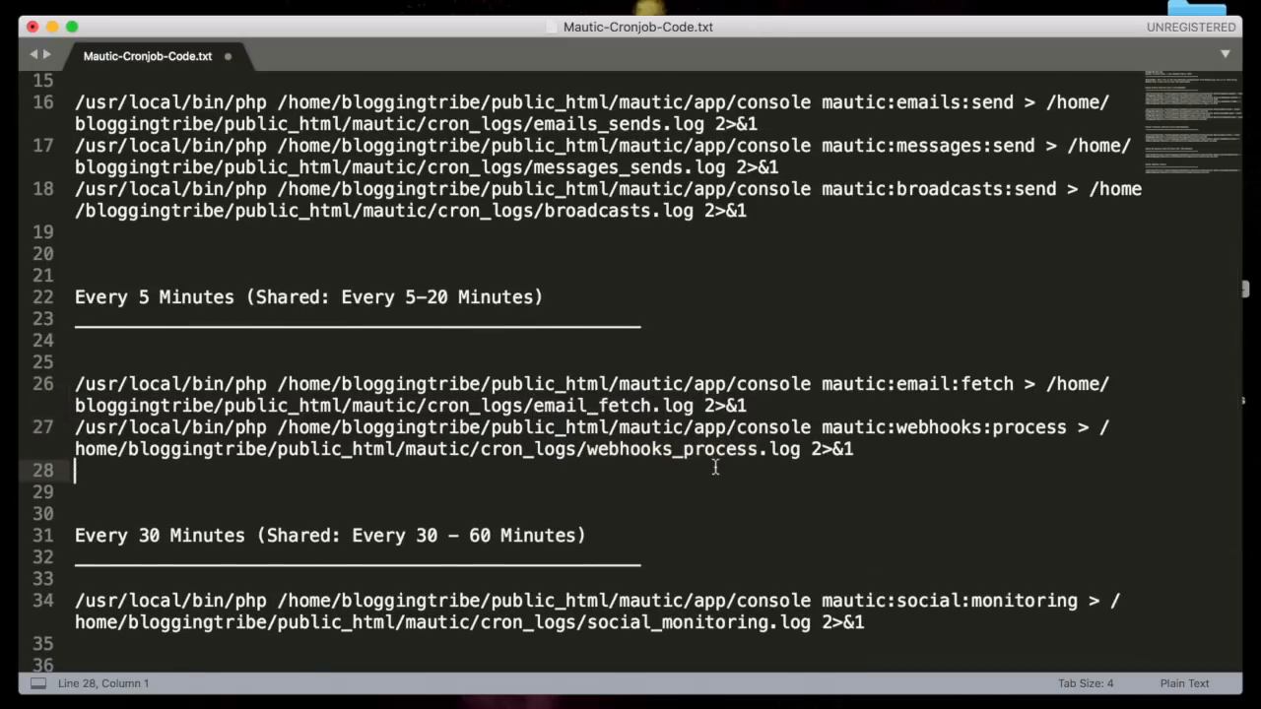
{"action": "triple_click", "coordinate": [704, 454]}
{"action": "left_click", "coordinate": [702, 453]}
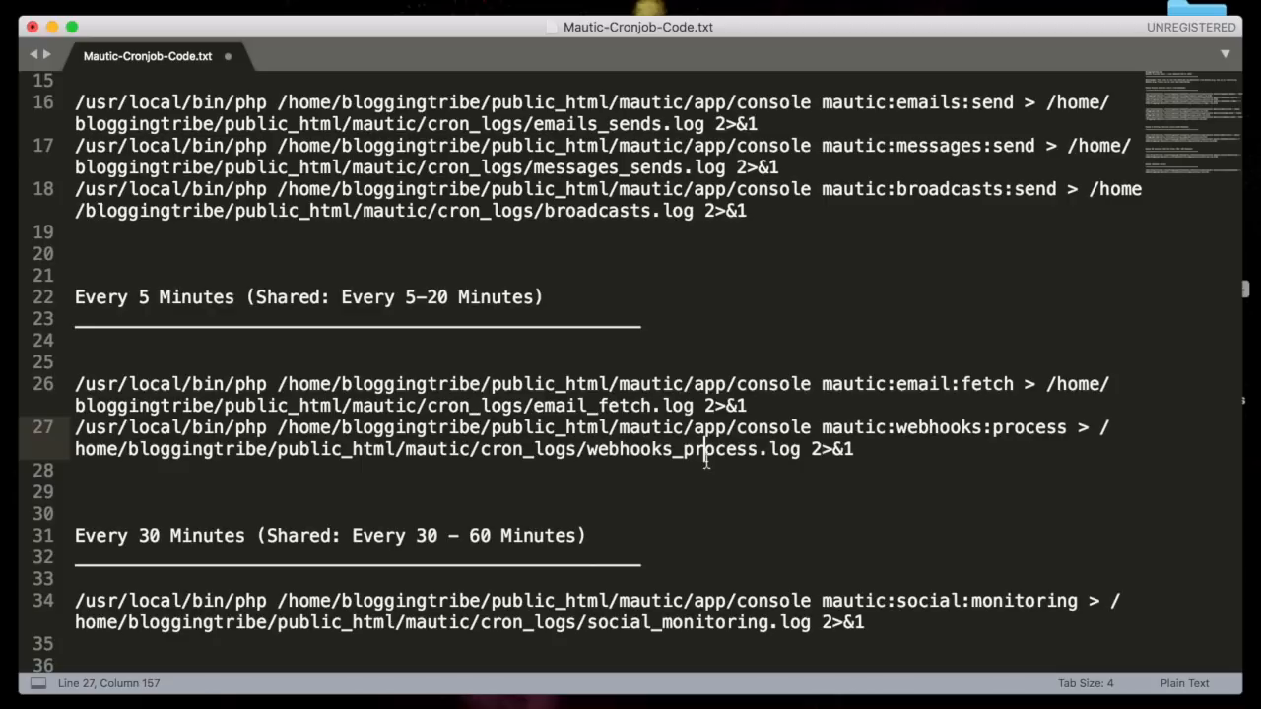
{"action": "scroll", "coordinate": [776, 417], "scroll_direction": "down", "scroll_amount": 5}
{"action": "left_click_drag", "start_coordinate": [98, 299], "coordinate": [687, 303]}
{"action": "left_click", "coordinate": [667, 363]}
{"action": "left_click_drag", "start_coordinate": [895, 368], "coordinate": [1077, 366]}
{"action": "left_click", "coordinate": [1078, 367]}
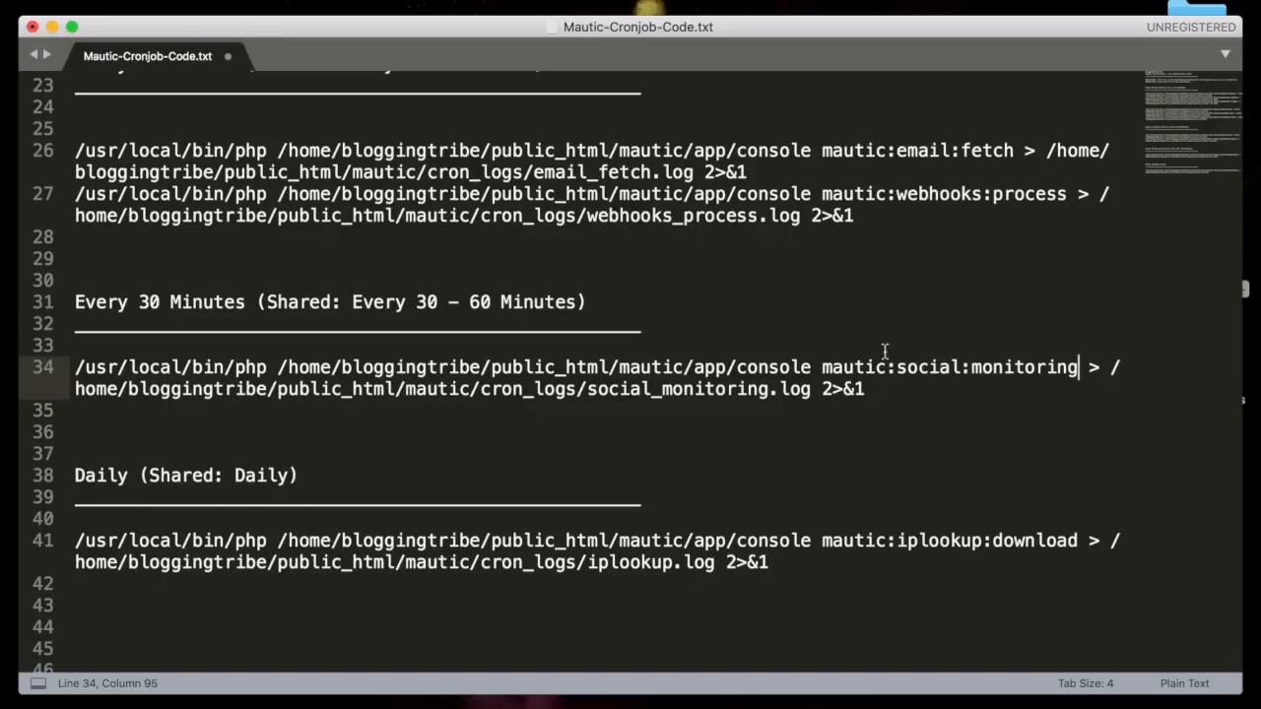
Select the daily iplookup:download command on lines 40–41 in the cron code file.
{"action": "left_click_drag", "start_coordinate": [903, 367], "coordinate": [1091, 366]}
{"action": "left_click", "coordinate": [1092, 366]}
{"action": "scroll", "coordinate": [1092, 360], "scroll_direction": "down", "scroll_amount": 1}
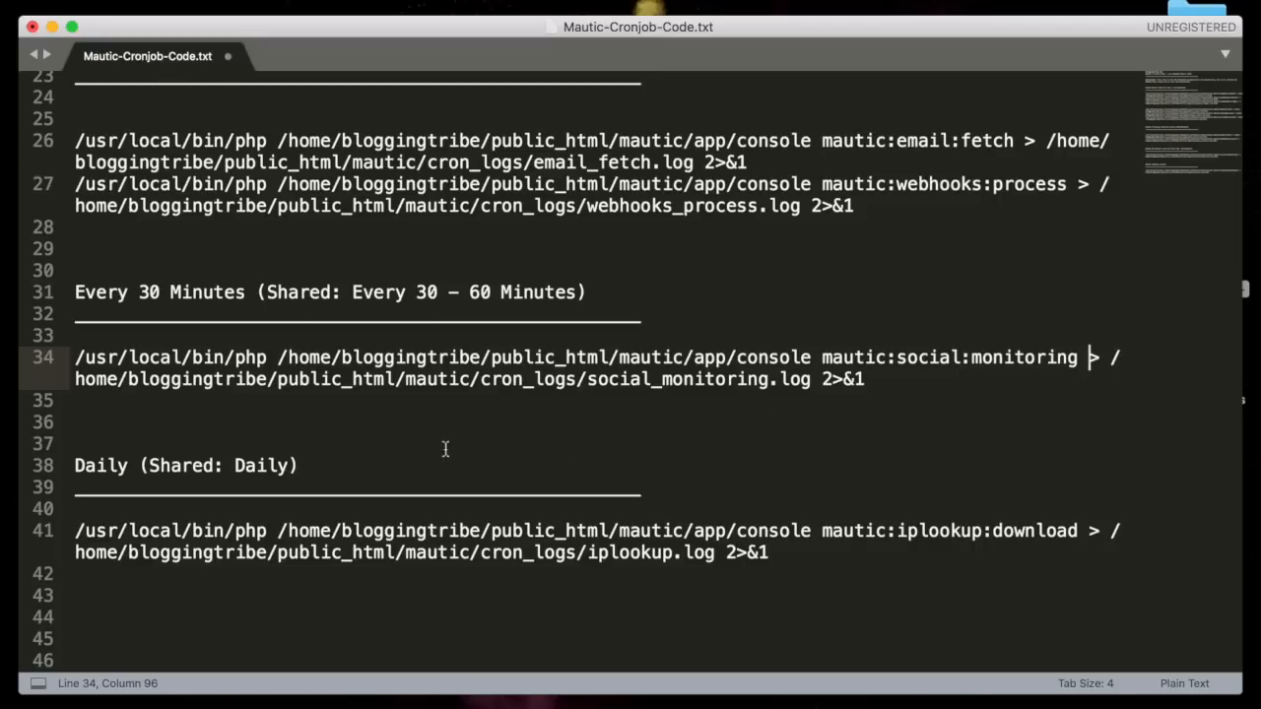
{"action": "left_click_drag", "start_coordinate": [236, 504], "coordinate": [886, 567]}
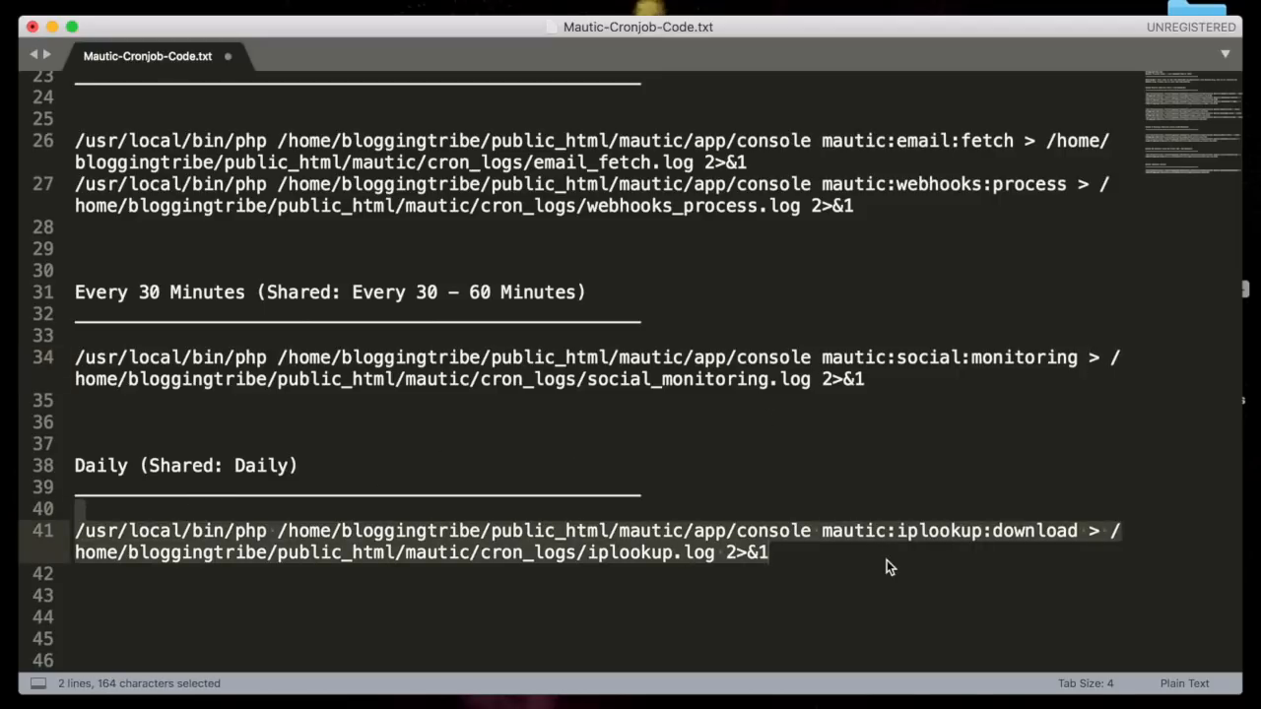
{"action": "left_click", "coordinate": [887, 559]}
{"action": "left_click_drag", "start_coordinate": [886, 561], "coordinate": [698, 516]}
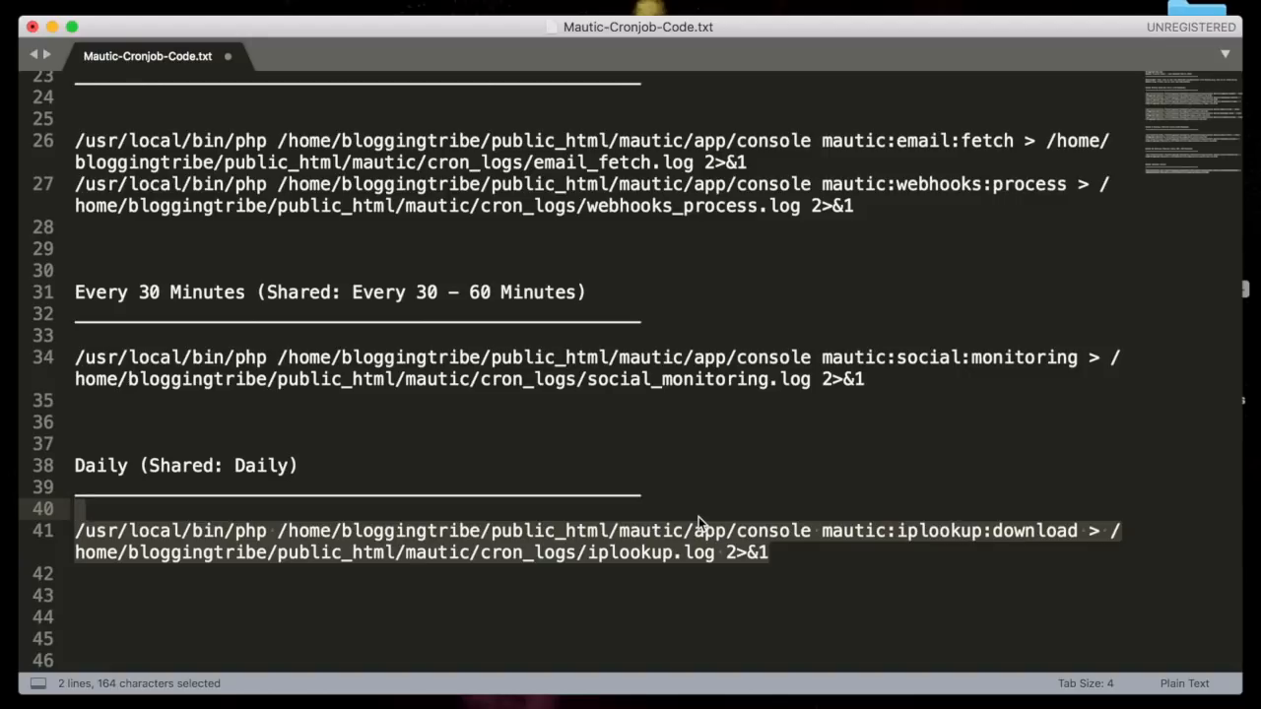
{"action": "left_click", "coordinate": [698, 516]}
{"action": "left_click_drag", "start_coordinate": [699, 516], "coordinate": [767, 558]}
{"action": "left_click", "coordinate": [768, 557]}
{"action": "scroll", "coordinate": [767, 558], "scroll_direction": "down", "scroll_amount": 3}
{"action": "scroll", "coordinate": [768, 558], "scroll_direction": "up", "scroll_amount": 4}
{"action": "scroll", "coordinate": [767, 565], "scroll_direction": "up", "scroll_amount": 5}
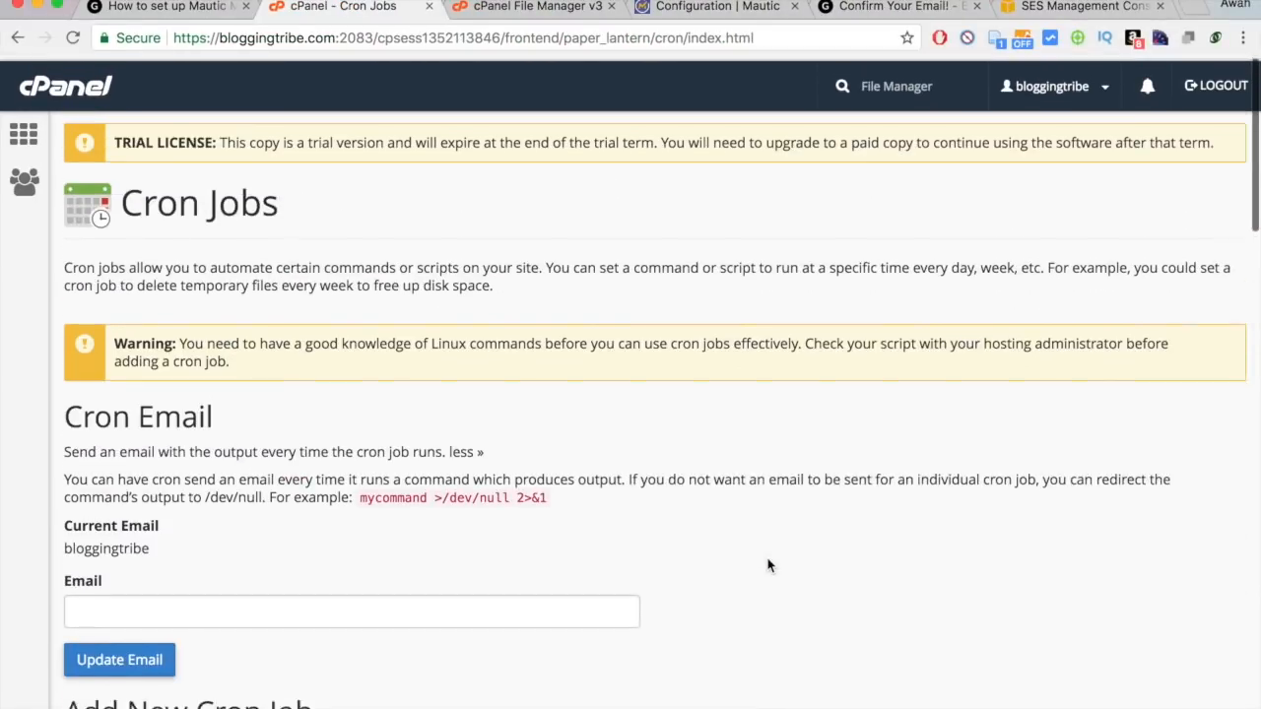
Switch to Mautic's Configuration tab, expand Channels in the sidebar and open the Emails list.
{"action": "key", "text": "ctrl+Right"}
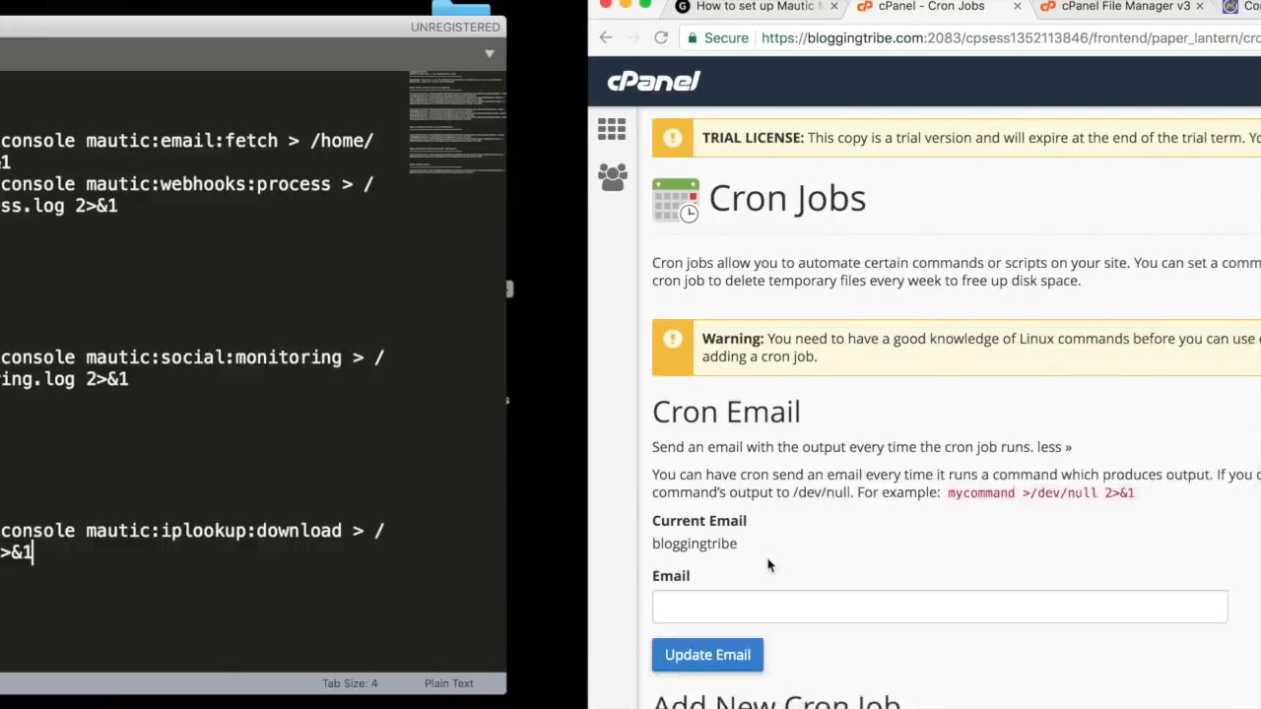
{"action": "left_click", "coordinate": [851, 8]}
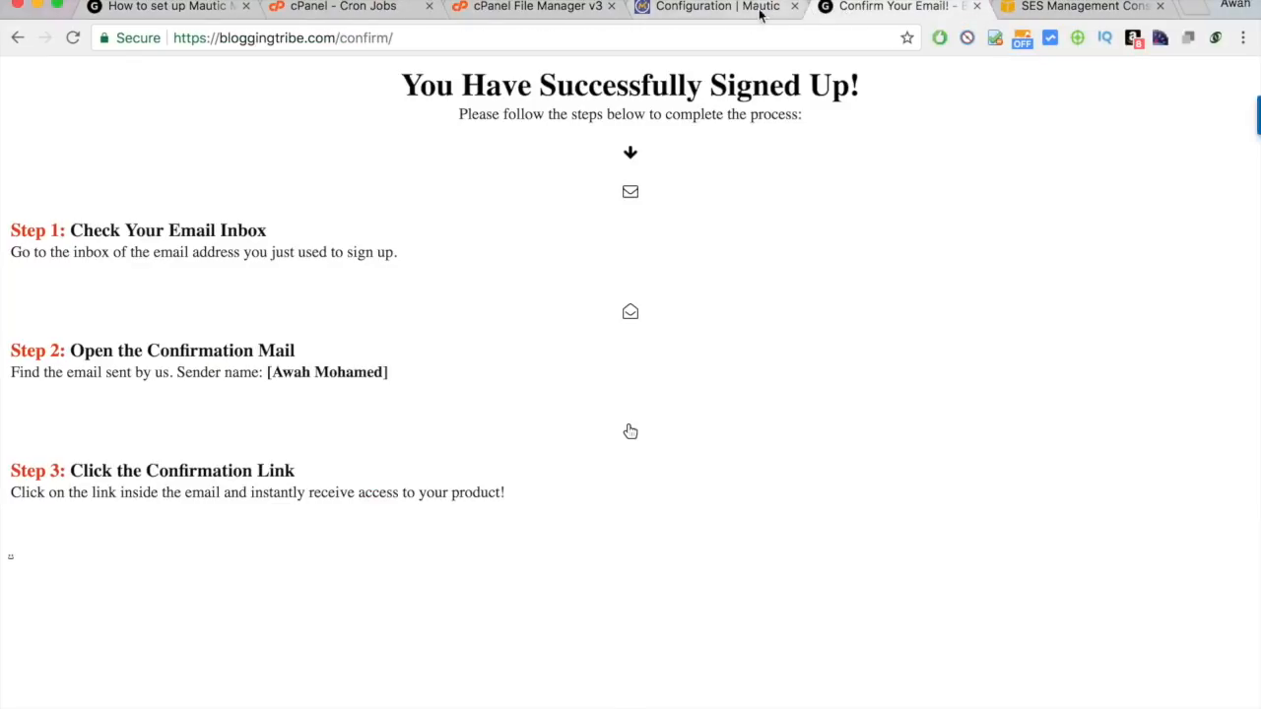
{"action": "left_click", "coordinate": [711, 7]}
{"action": "scroll", "coordinate": [415, 421], "scroll_direction": "down", "scroll_amount": 3}
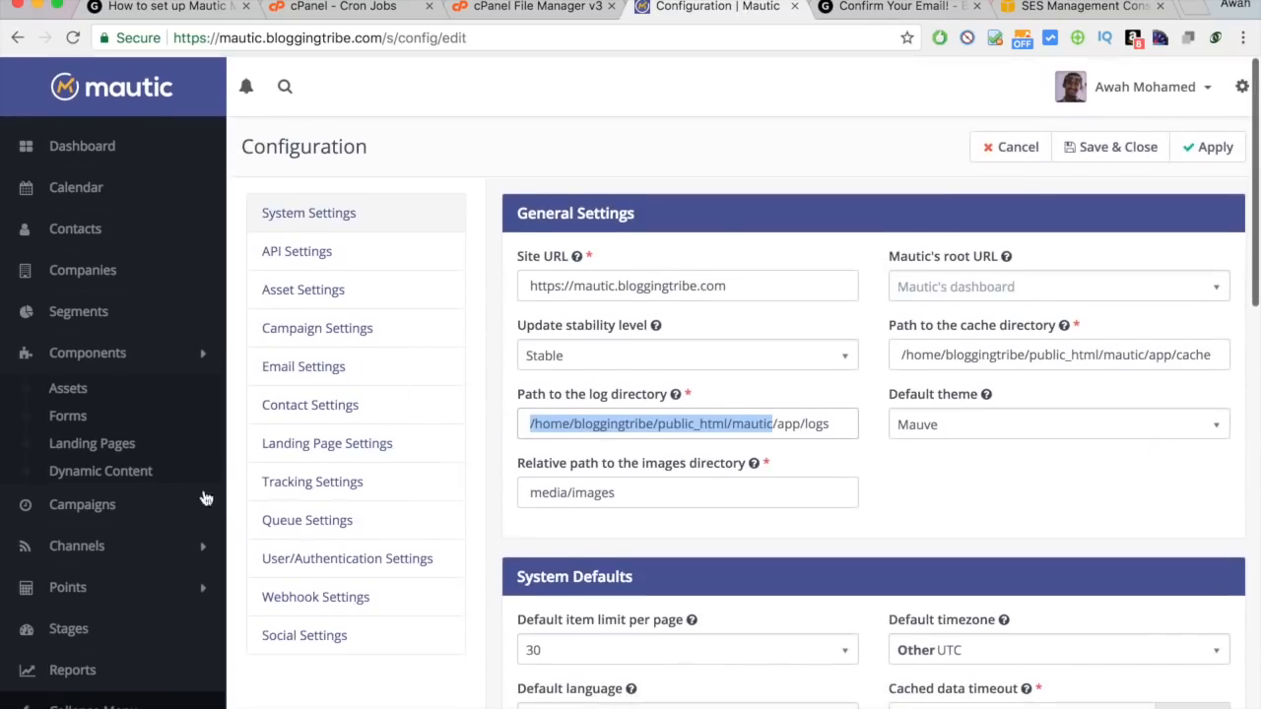
{"action": "left_click", "coordinate": [136, 542]}
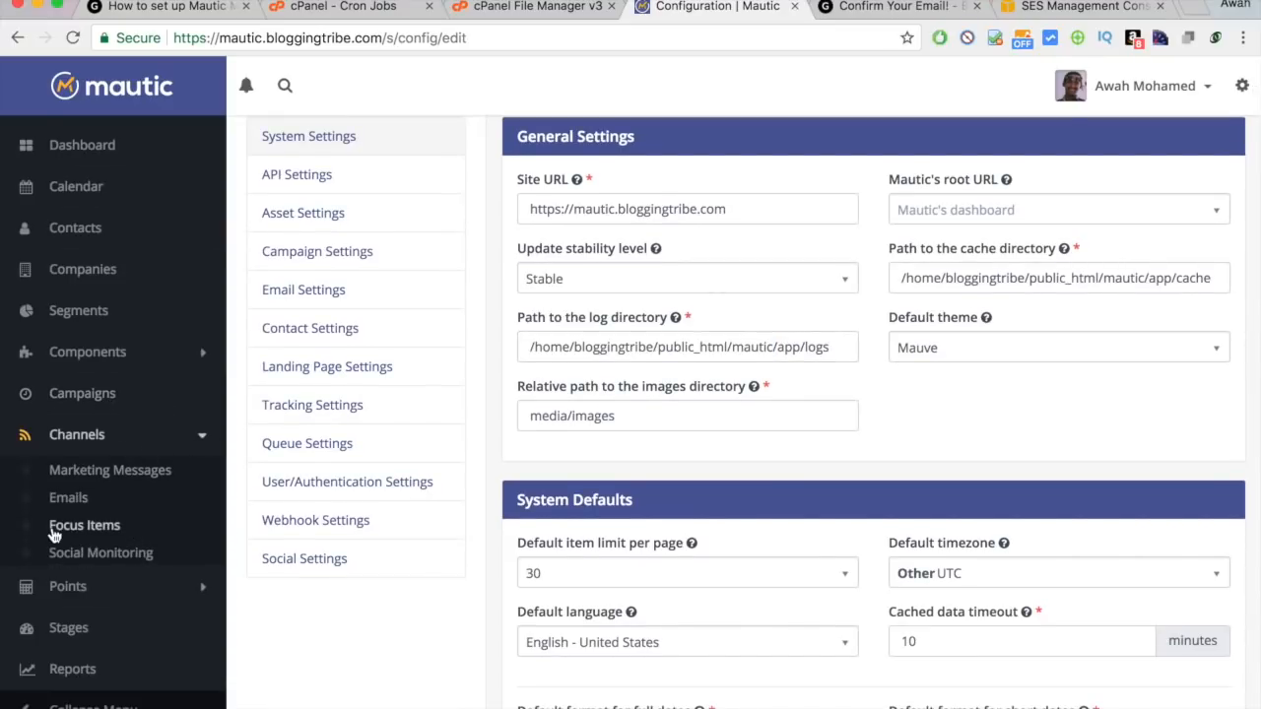
{"action": "left_click", "coordinate": [73, 505]}
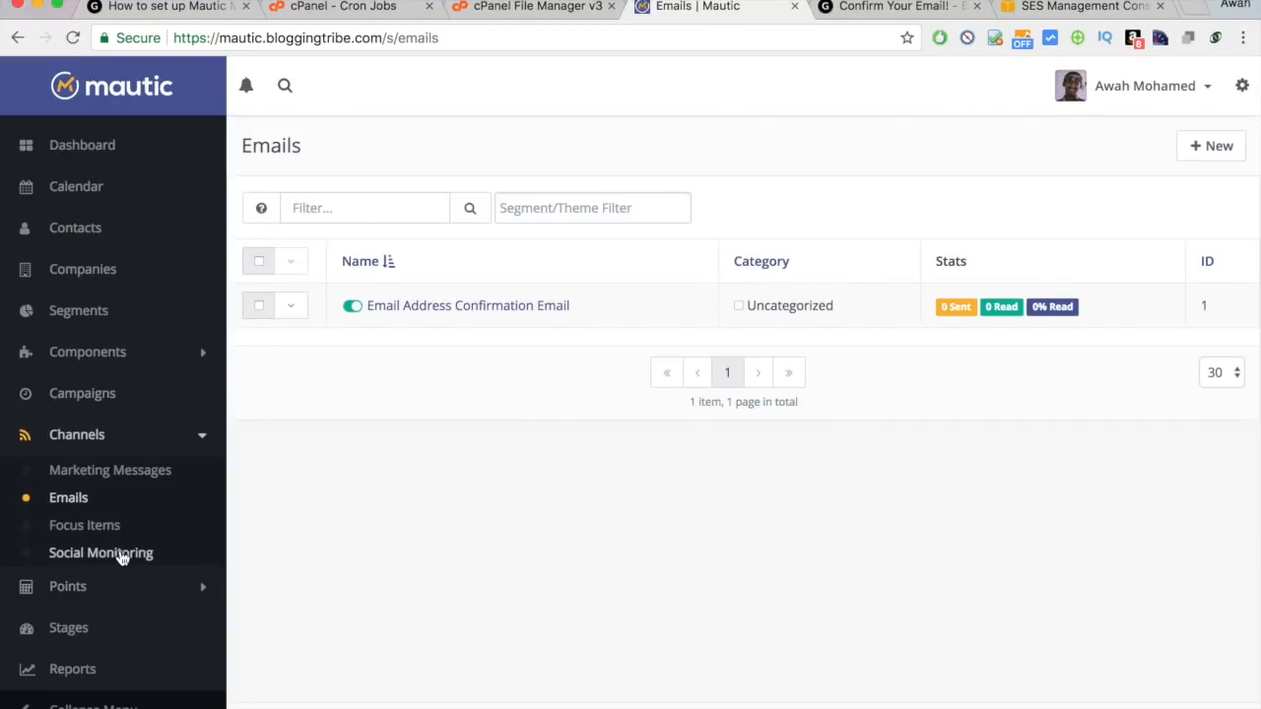
Expand Points, open the empty Manage Actions list and start a New Point Action.
{"action": "scroll", "coordinate": [264, 560], "scroll_direction": "down", "scroll_amount": 1}
{"action": "left_click", "coordinate": [176, 583]}
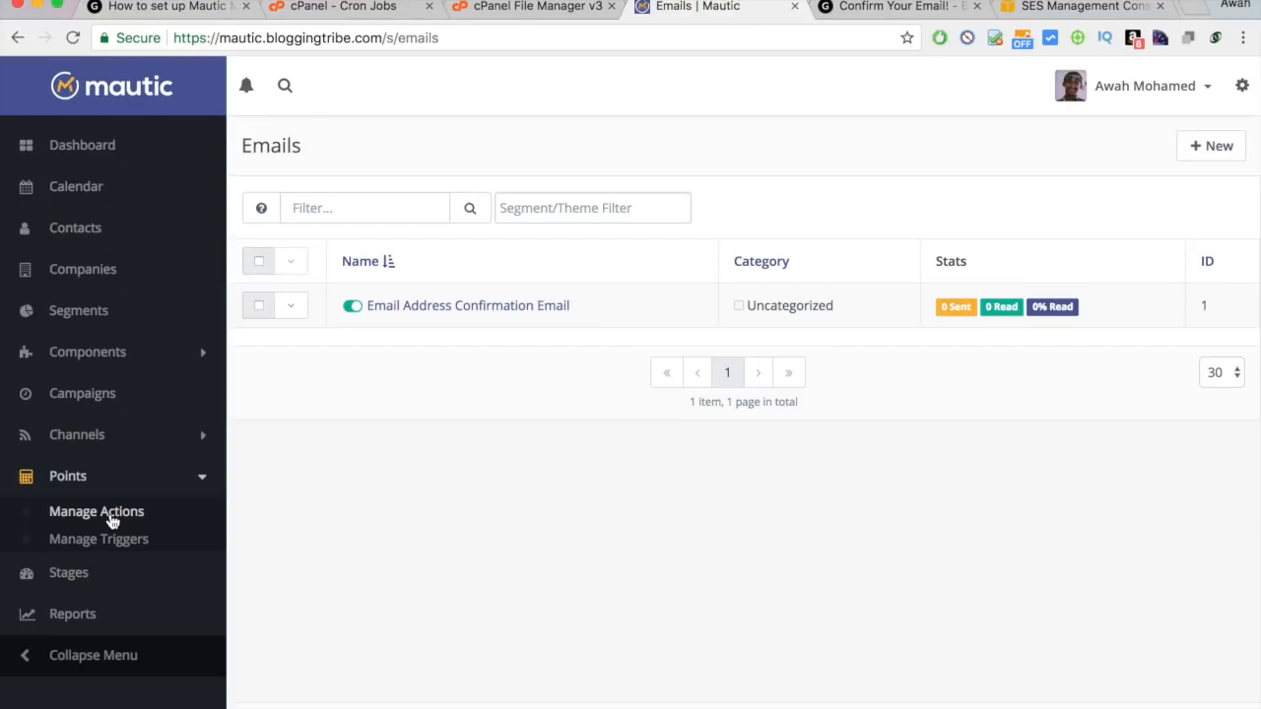
{"action": "left_click", "coordinate": [93, 514]}
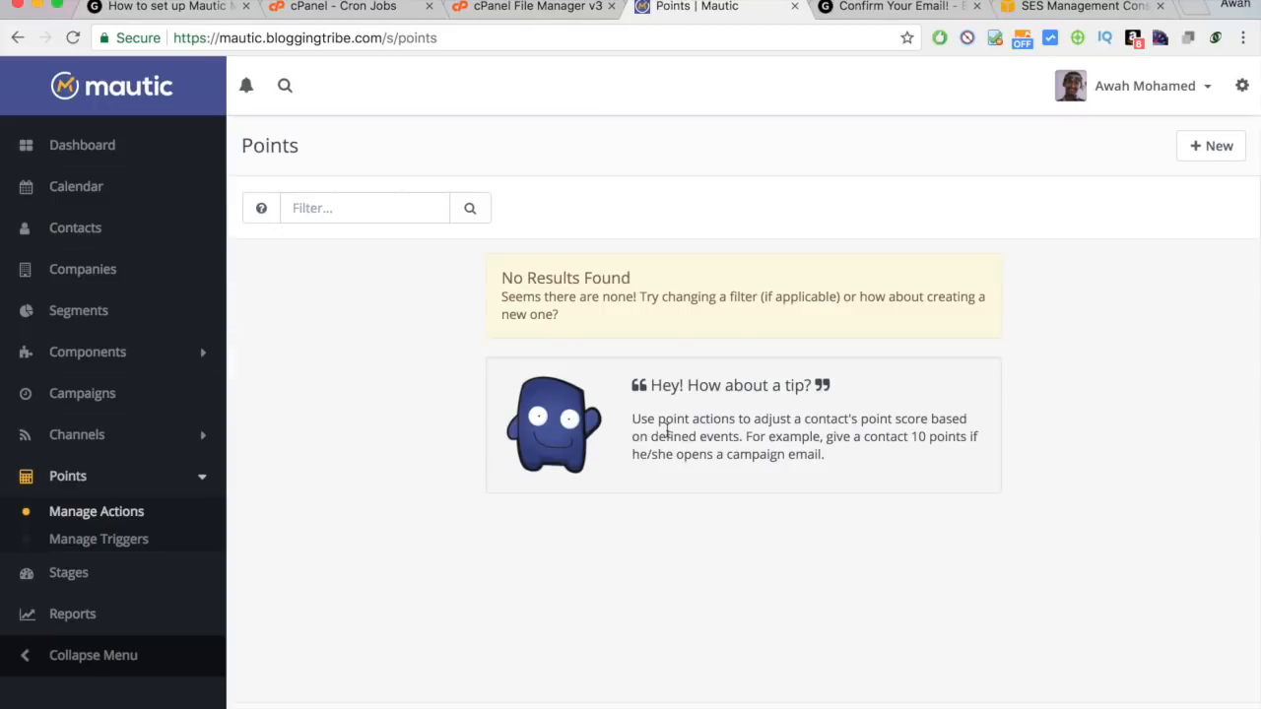
{"action": "left_click", "coordinate": [1218, 157]}
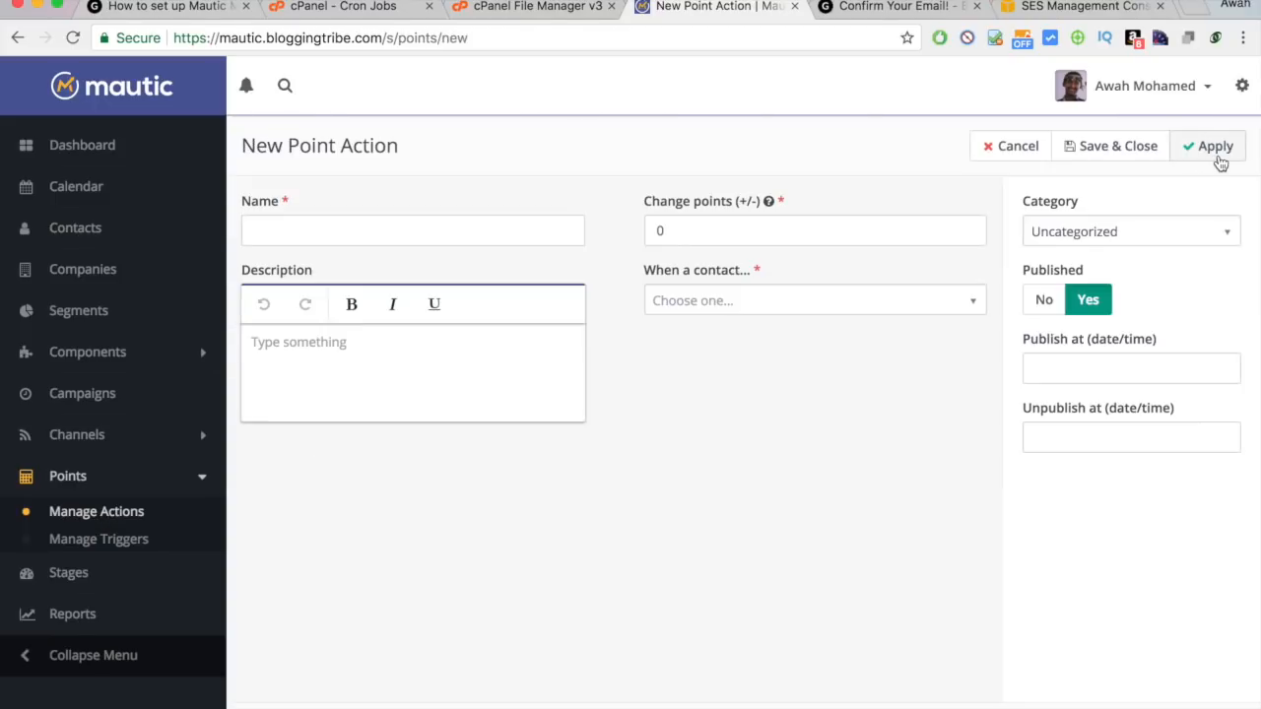
Name the point action 'Confirmed Email' and set Change points to 1.
{"action": "left_click", "coordinate": [315, 230]}
{"action": "type", "text": "Confir"}
{"action": "key", "text": "BackSpace"}
{"action": "key", "text": "BackSpace"}
{"action": "type", "text": "irmed Email"}
{"action": "key", "text": "Tab"}
{"action": "left_click", "coordinate": [686, 227]}
{"action": "key", "text": "BackSpace"}
{"action": "type", "text": "1"}
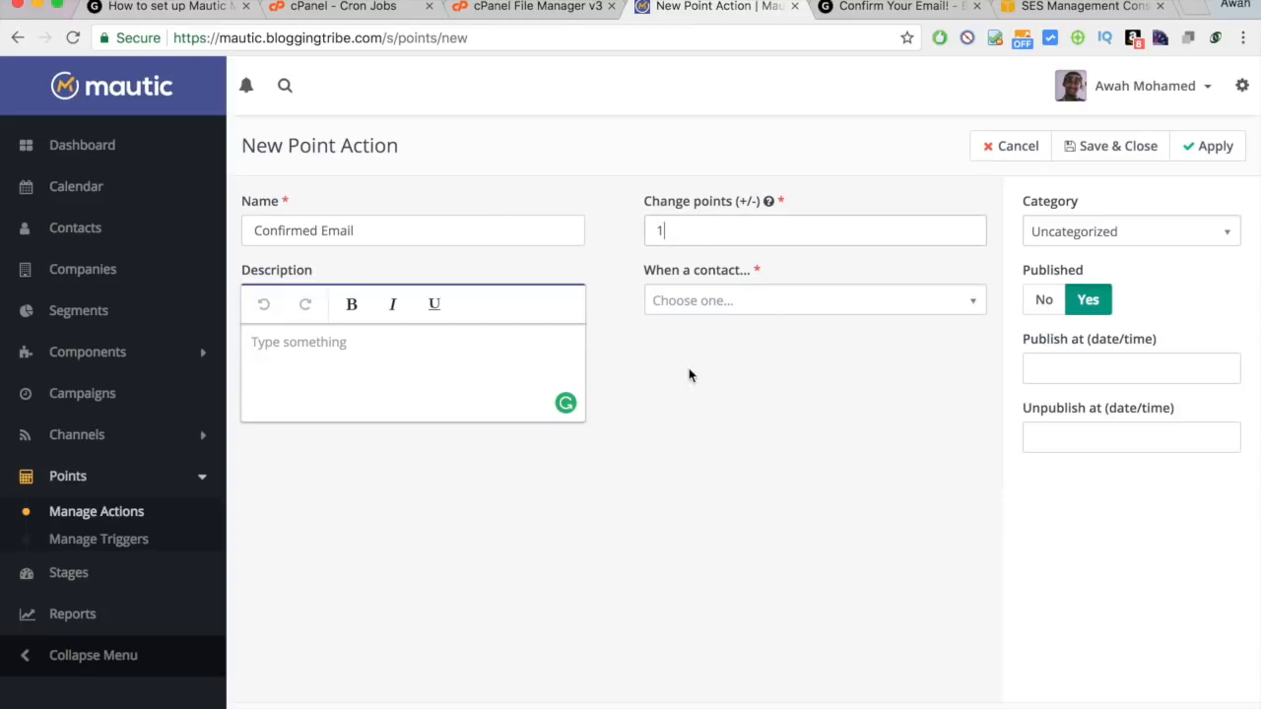
{"action": "left_click", "coordinate": [690, 376]}
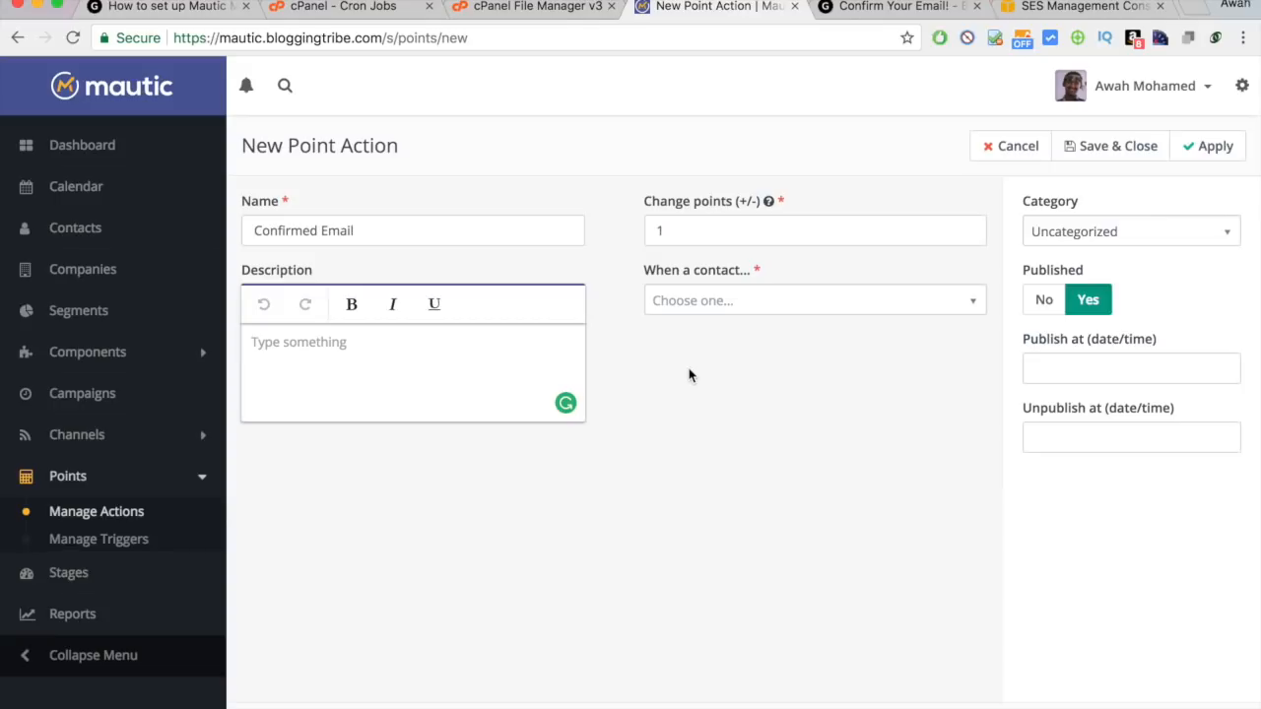
{"action": "left_click", "coordinate": [725, 225]}
{"action": "left_click", "coordinate": [573, 210]}
{"action": "left_click", "coordinate": [662, 300]}
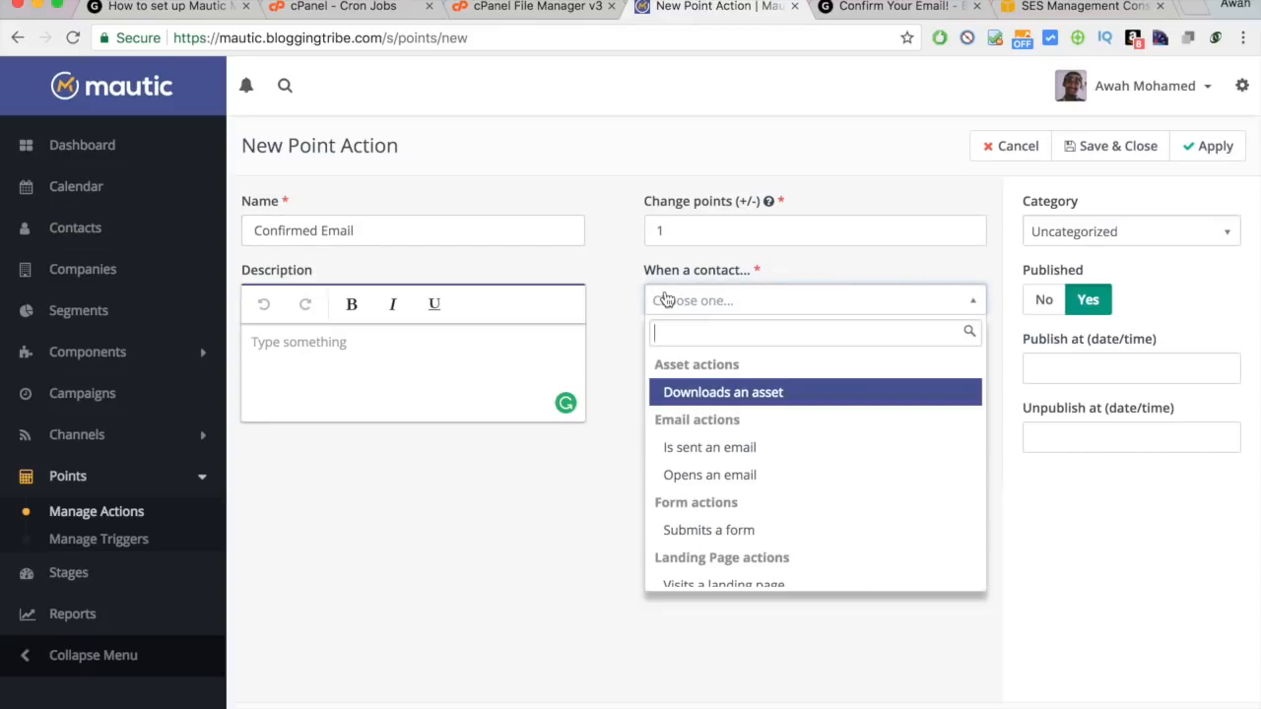
{"action": "scroll", "coordinate": [746, 445], "scroll_direction": "down", "scroll_amount": 1}
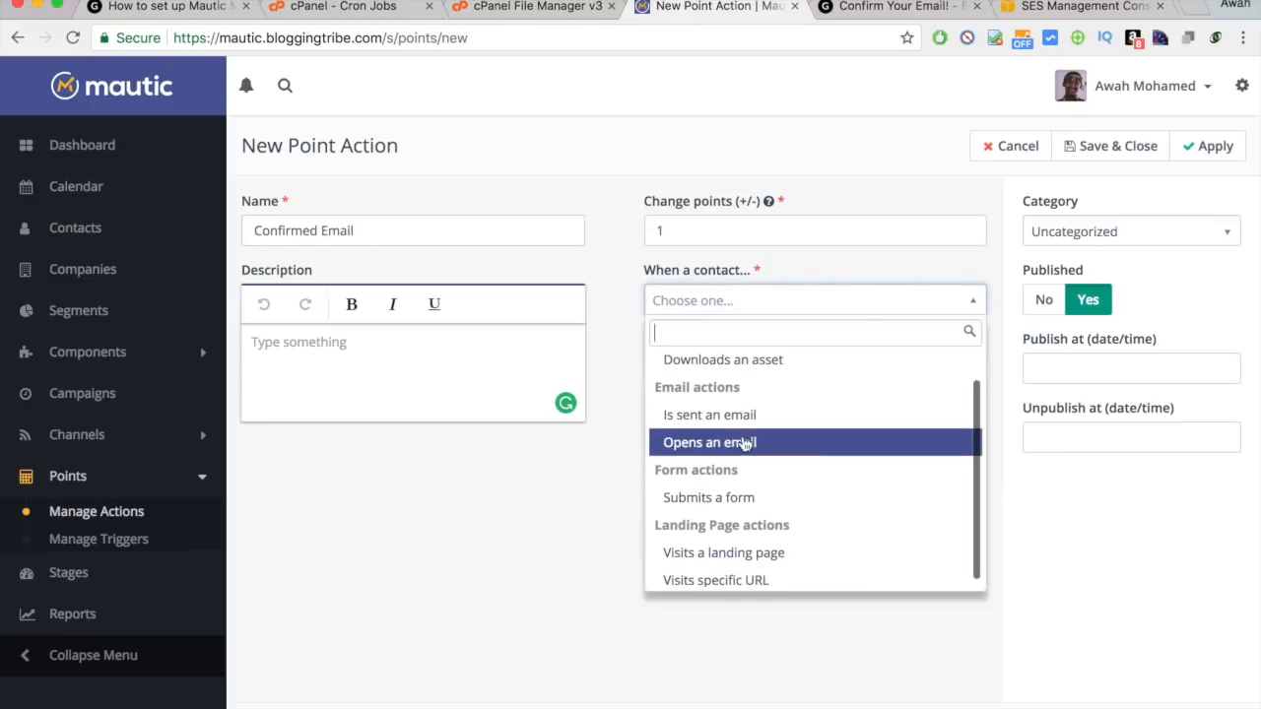
{"action": "scroll", "coordinate": [757, 411], "scroll_direction": "up", "scroll_amount": 1}
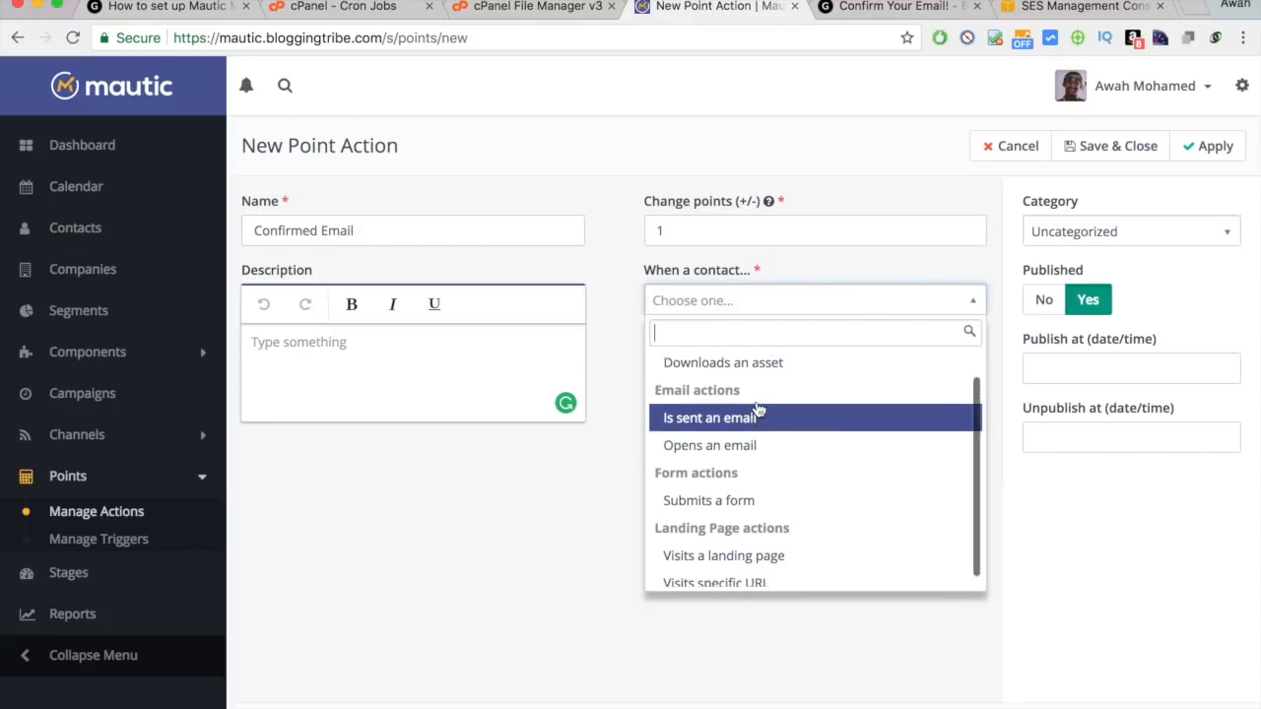
{"action": "scroll", "coordinate": [757, 549], "scroll_direction": "down", "scroll_amount": 1}
{"action": "left_click", "coordinate": [766, 579]}
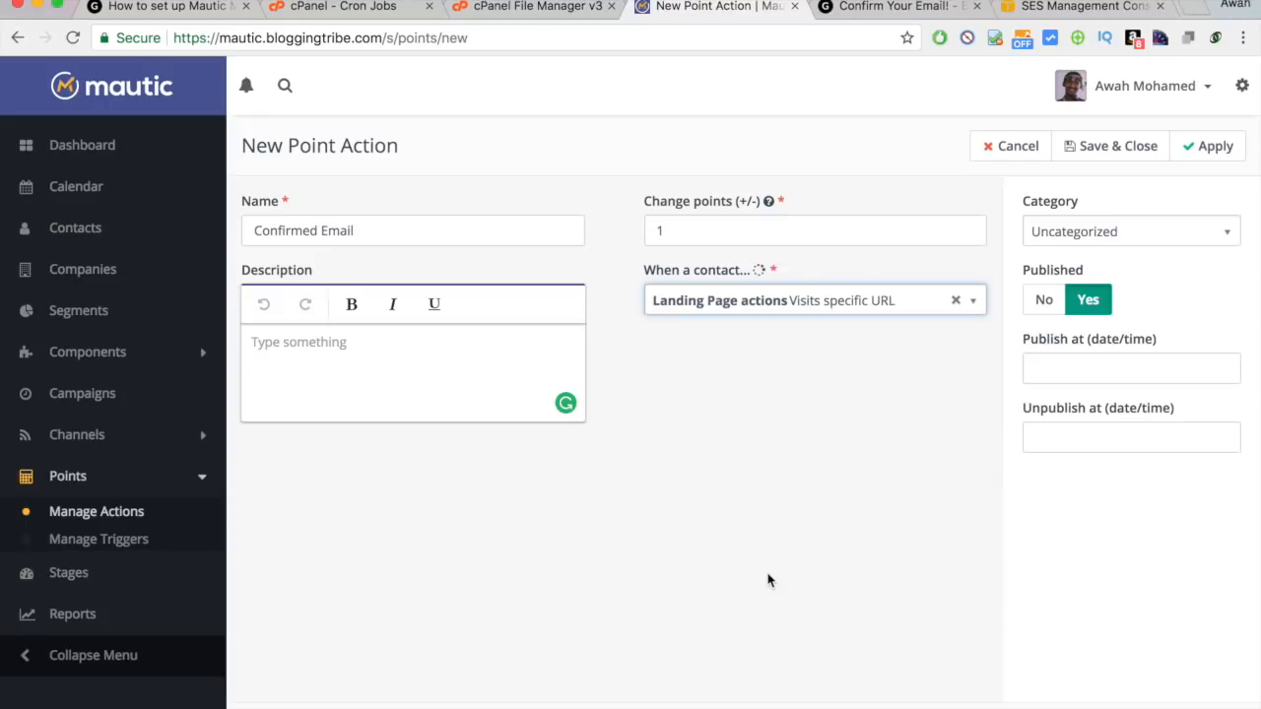
{"action": "left_click", "coordinate": [765, 367]}
{"action": "type", "text": "http"}
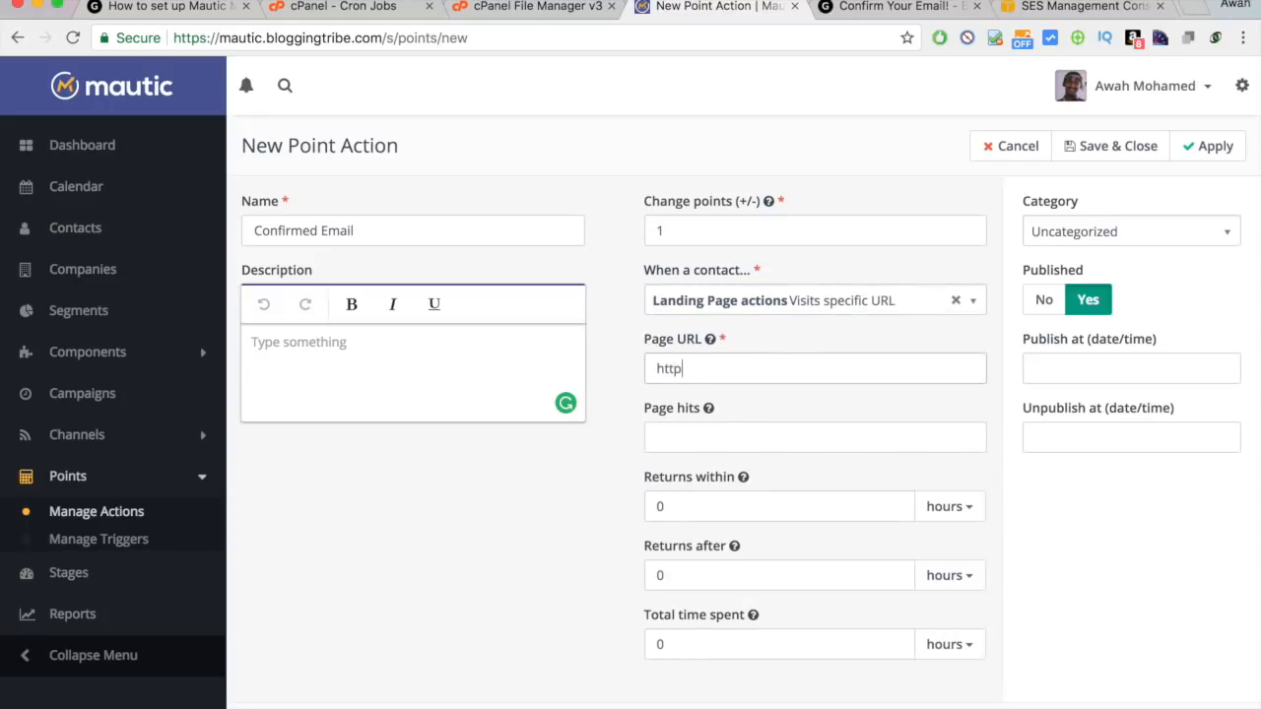
{"action": "type", "text": "s://bloggingtribe.com/th"}
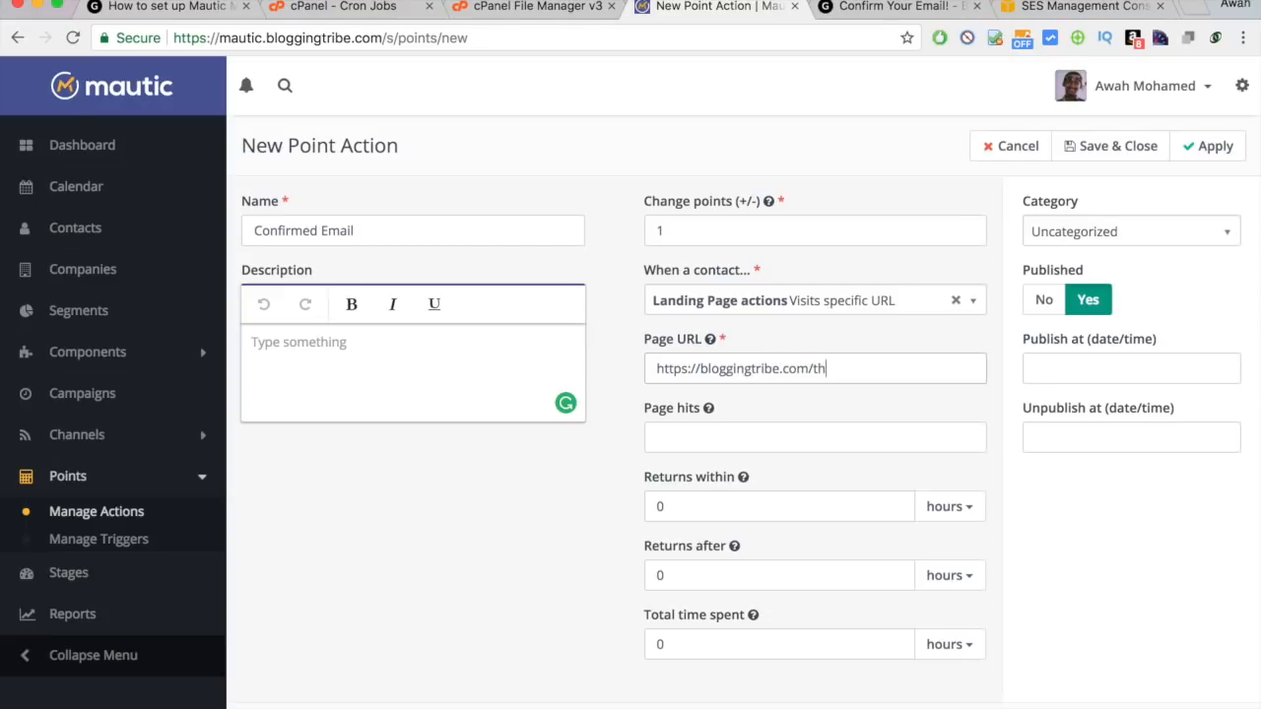
{"action": "type", "text": "ank-you"}
{"action": "left_click", "coordinate": [917, 409]}
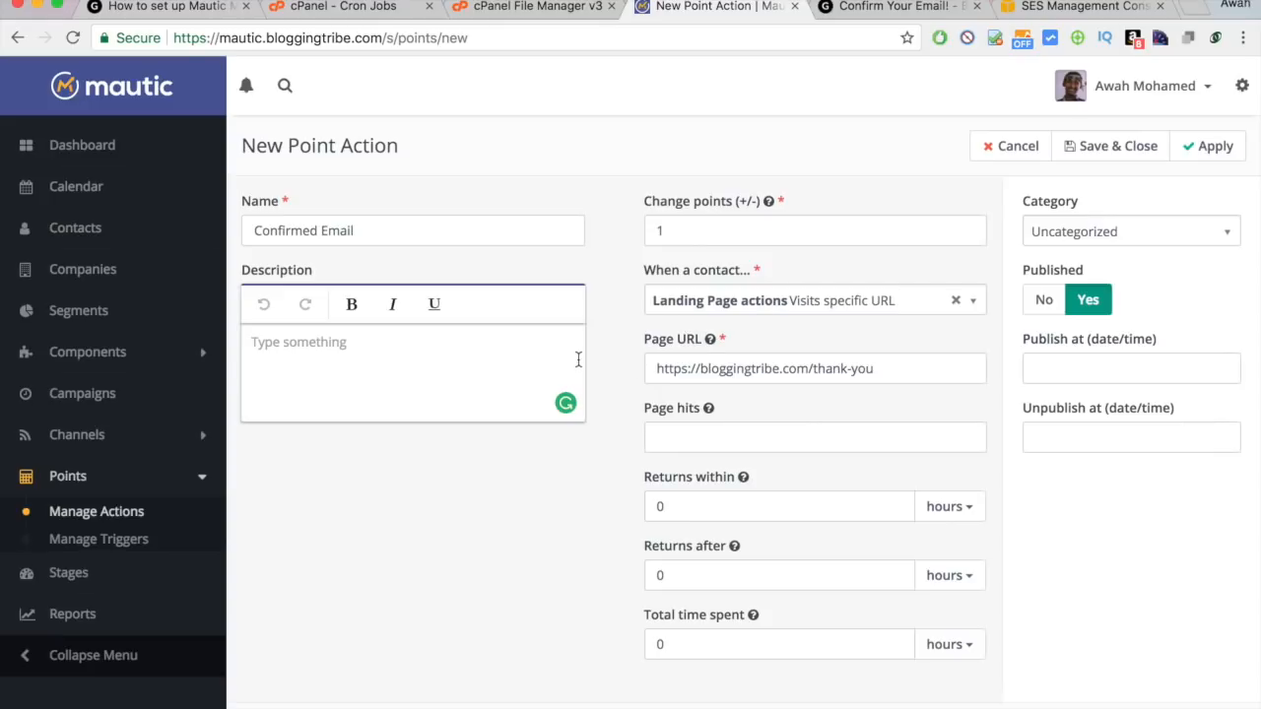
Rename the point action to 'Read Mautic Blog Post'.
{"action": "double_click", "coordinate": [395, 229]}
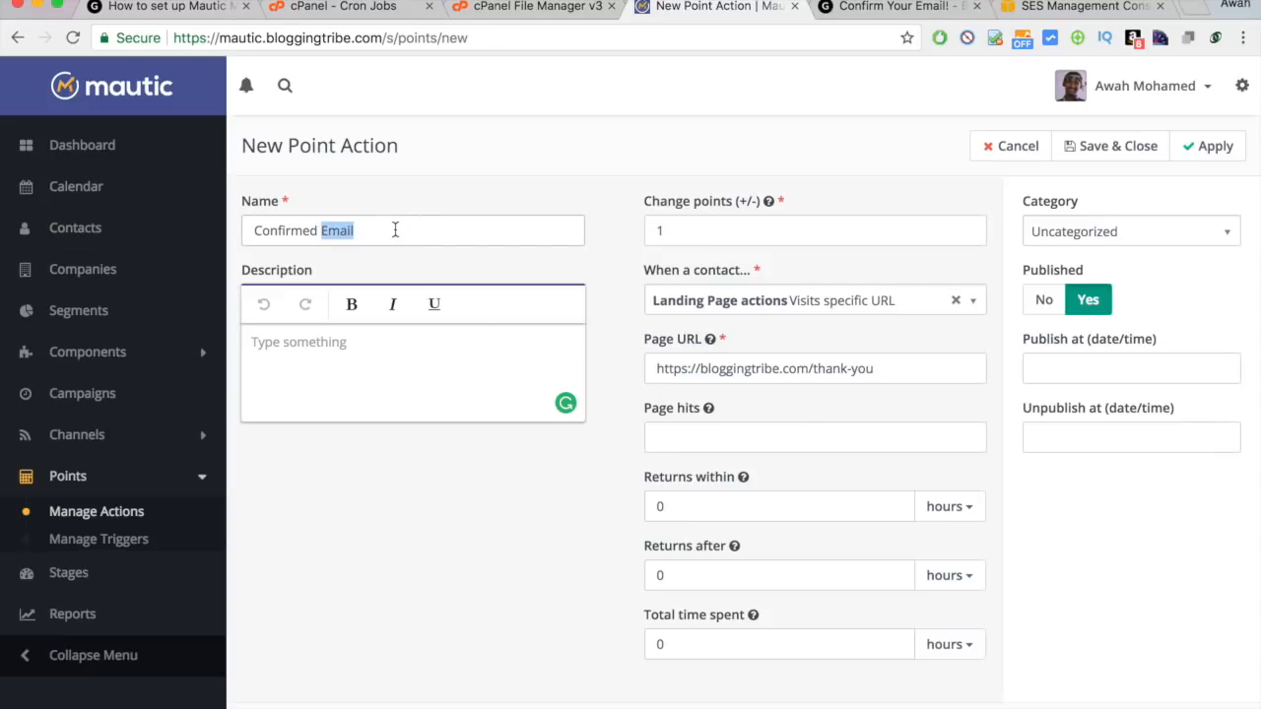
{"action": "triple_click", "coordinate": [395, 230]}
{"action": "type", "text": "M"}
{"action": "key", "text": "BackSpace"}
{"action": "type", "text": "Rwad"}
{"action": "key", "text": "BackSpace"}
{"action": "key", "text": "BackSpace"}
{"action": "key", "text": "BackSpace"}
{"action": "type", "text": "ead "}
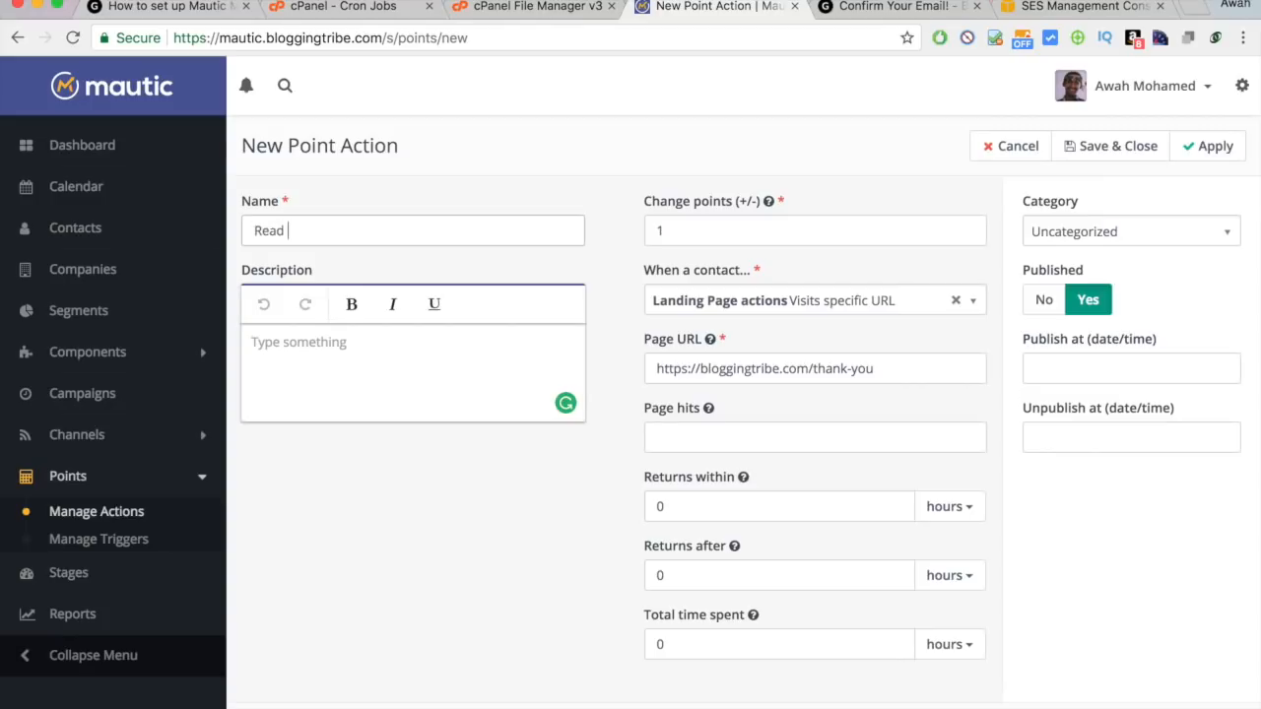
{"action": "type", "text": "Mautic Blog Posst"}
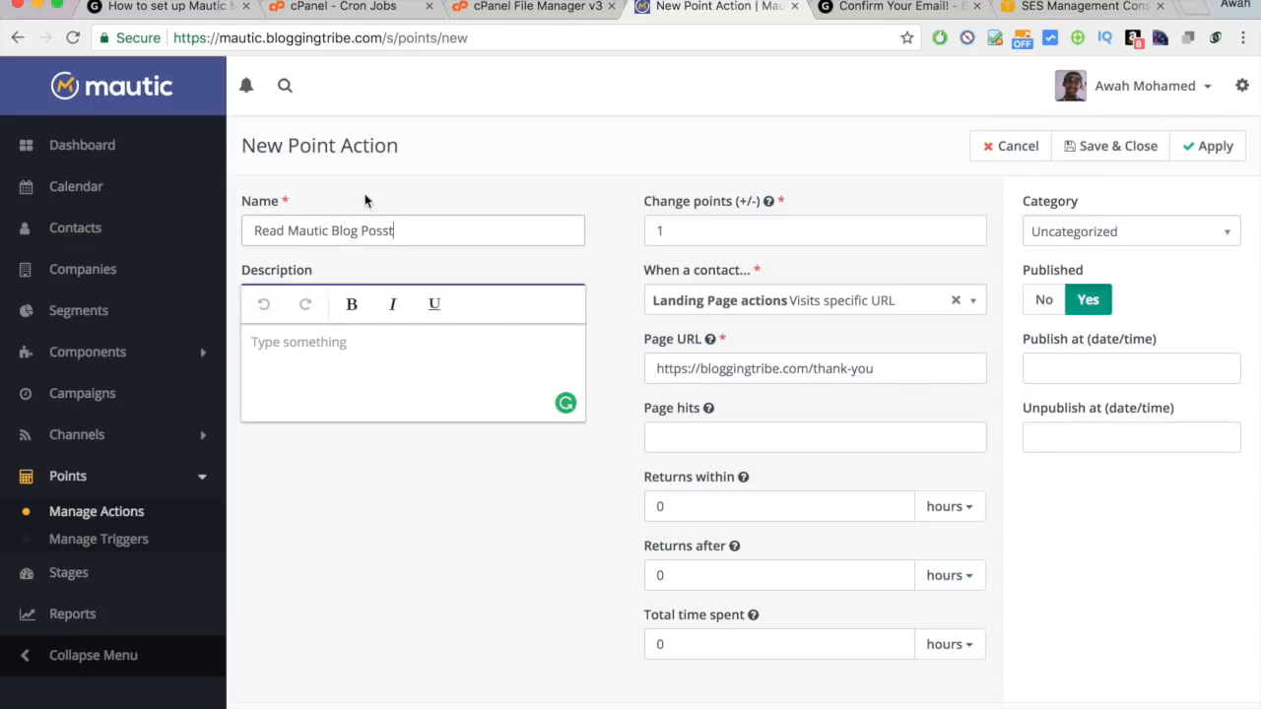
{"action": "key", "text": "BackSpace"}
Switch to the BloggingTribe Mautic setup guide and scroll up through it.
{"action": "left_click", "coordinate": [195, 12]}
{"action": "scroll", "coordinate": [457, 257], "scroll_direction": "up", "scroll_amount": 10}
{"action": "scroll", "coordinate": [457, 257], "scroll_direction": "up", "scroll_amount": 5}
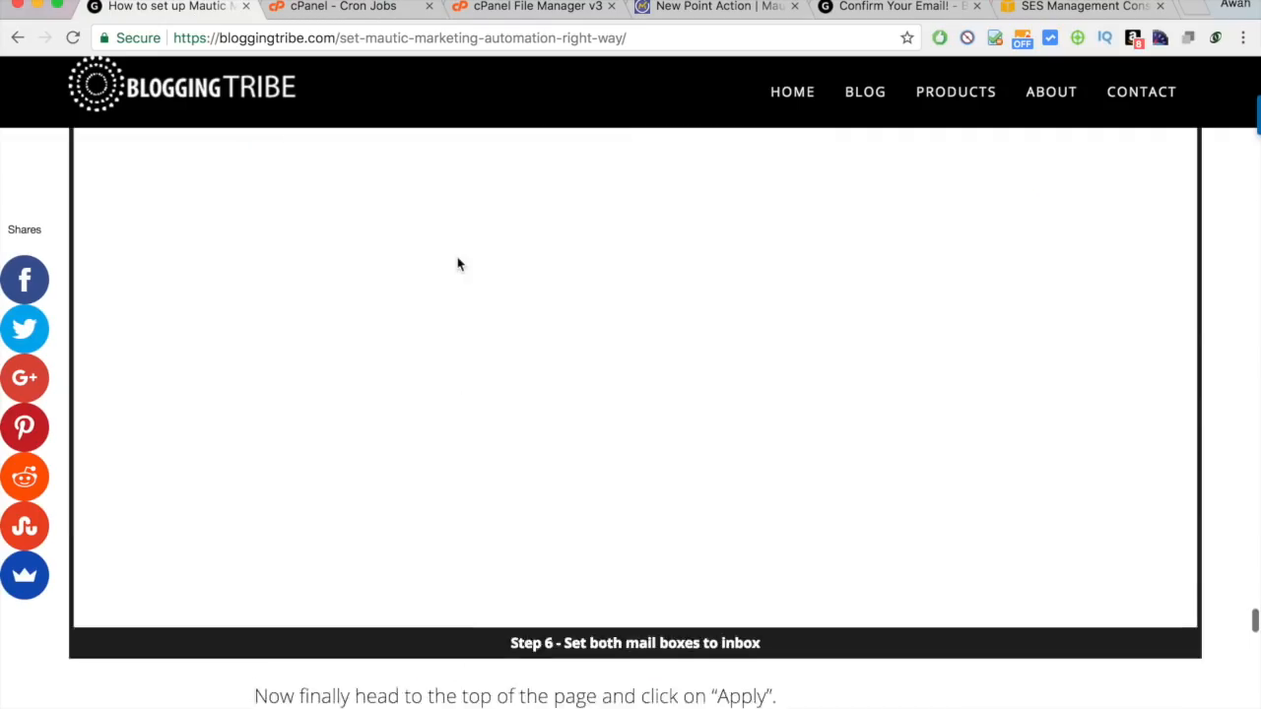
Return to the unsaved New Point Action form and select its 1-point value.
{"action": "left_click", "coordinate": [932, 8]}
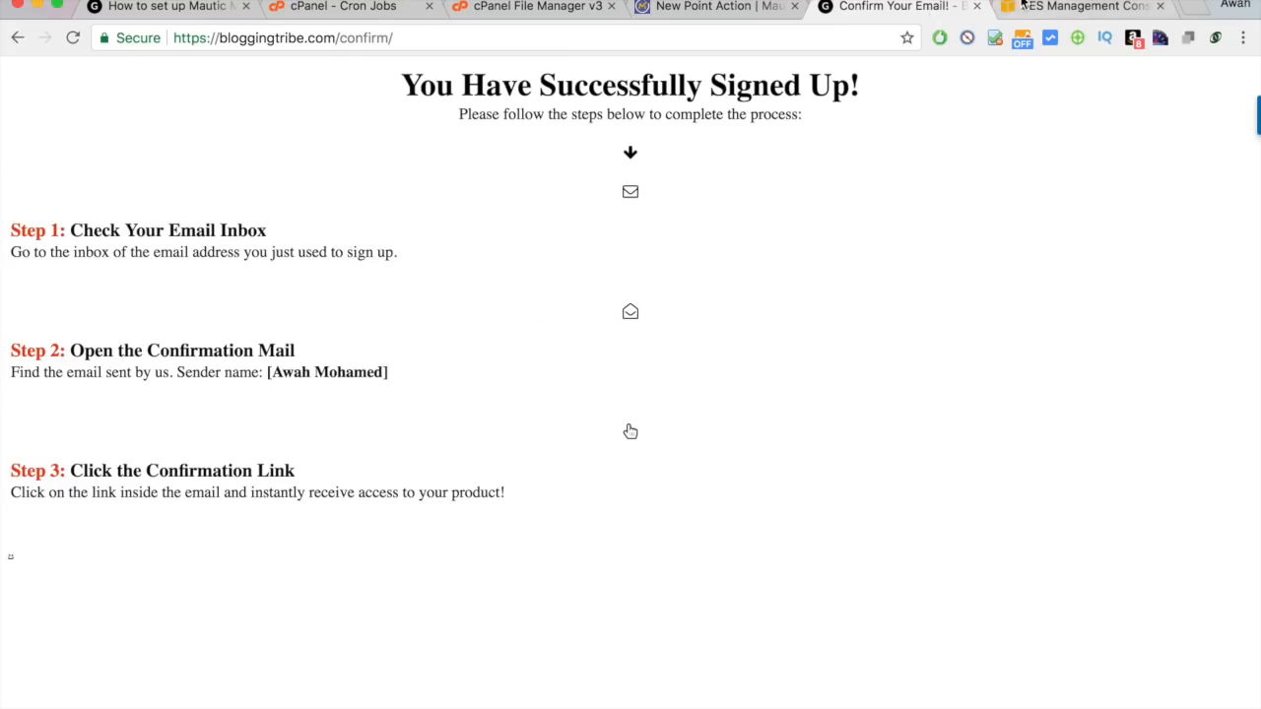
{"action": "left_click", "coordinate": [741, 18]}
{"action": "double_click", "coordinate": [802, 224]}
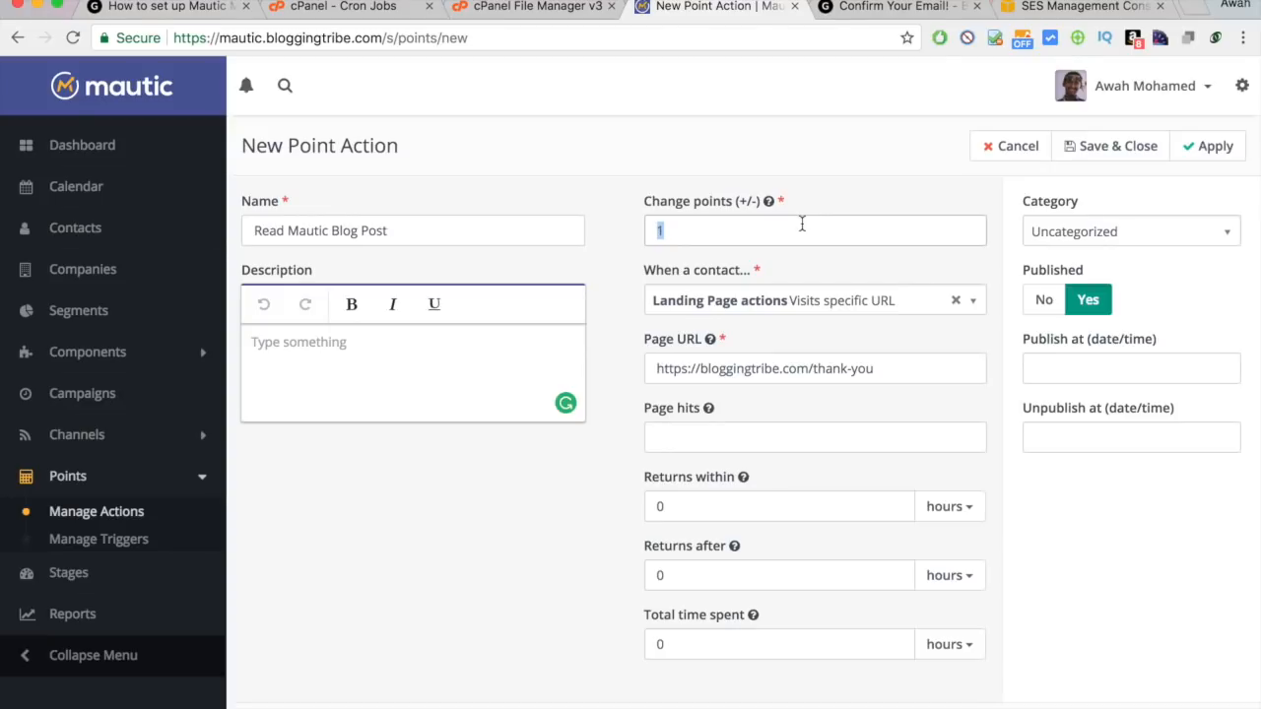
Change the points to 20, then cancel the point action and open Stages.
{"action": "type", "text": "20"}
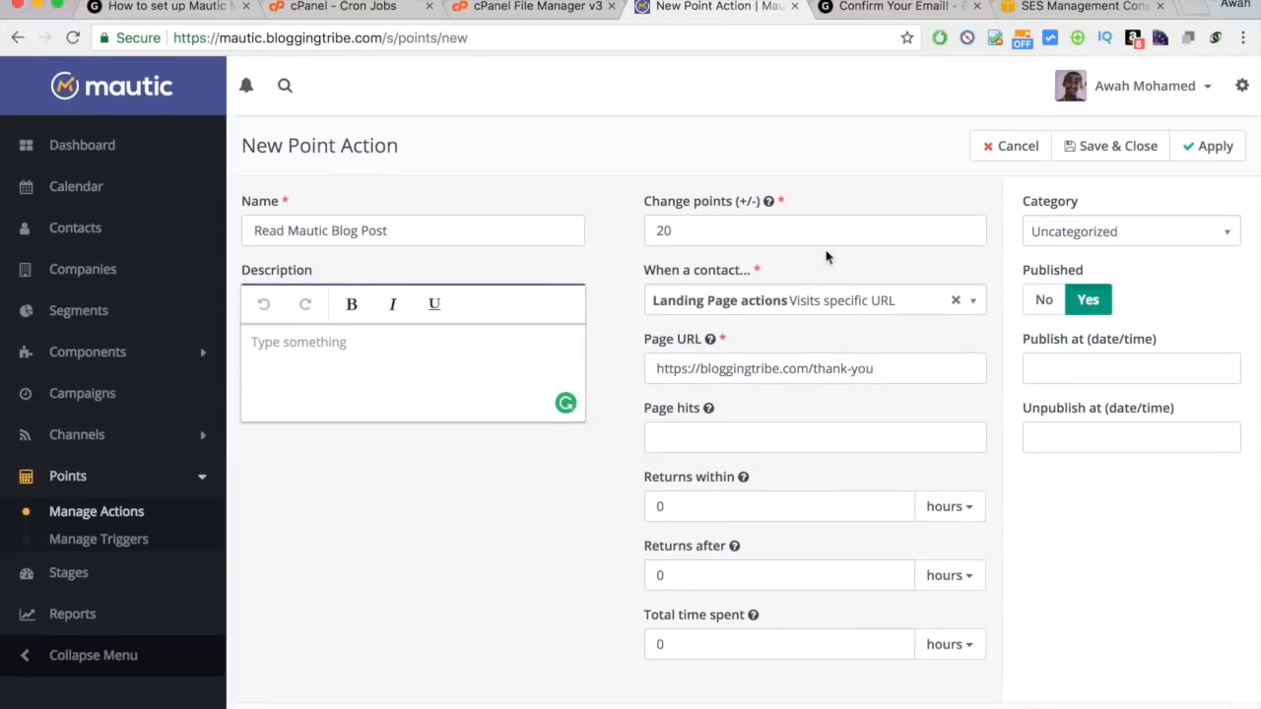
{"action": "left_click", "coordinate": [1025, 146]}
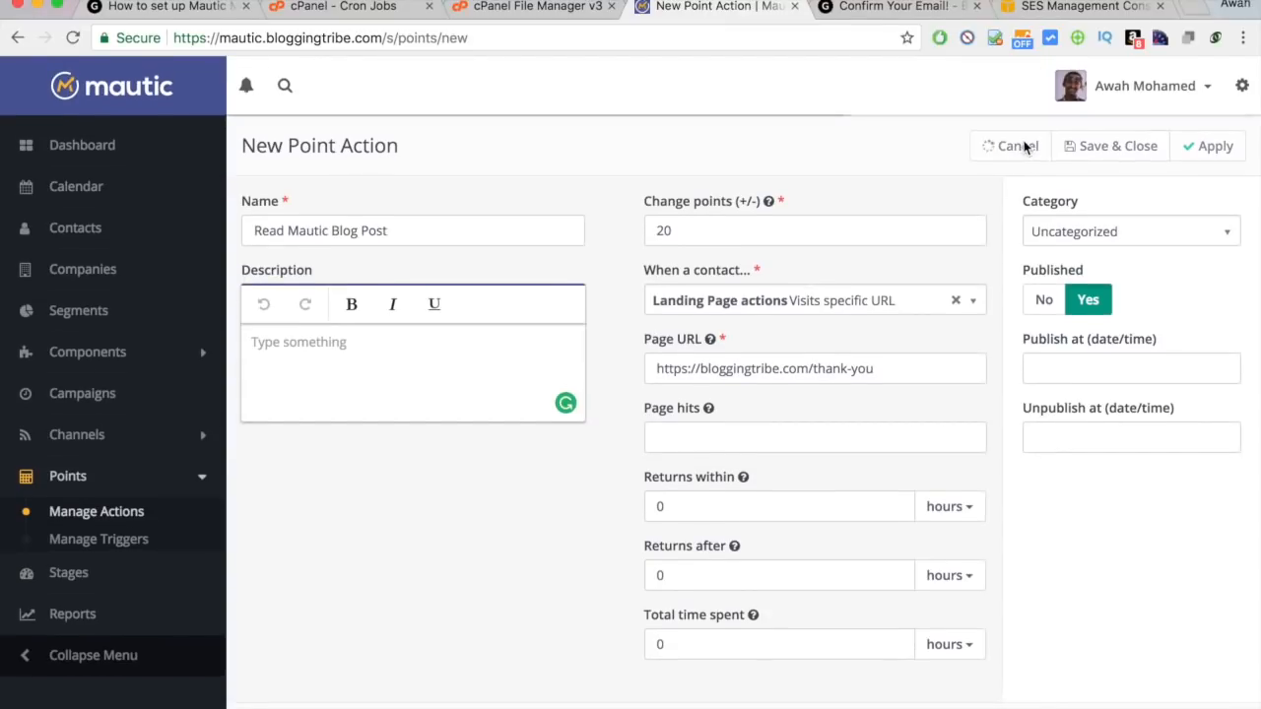
{"action": "left_click", "coordinate": [105, 582]}
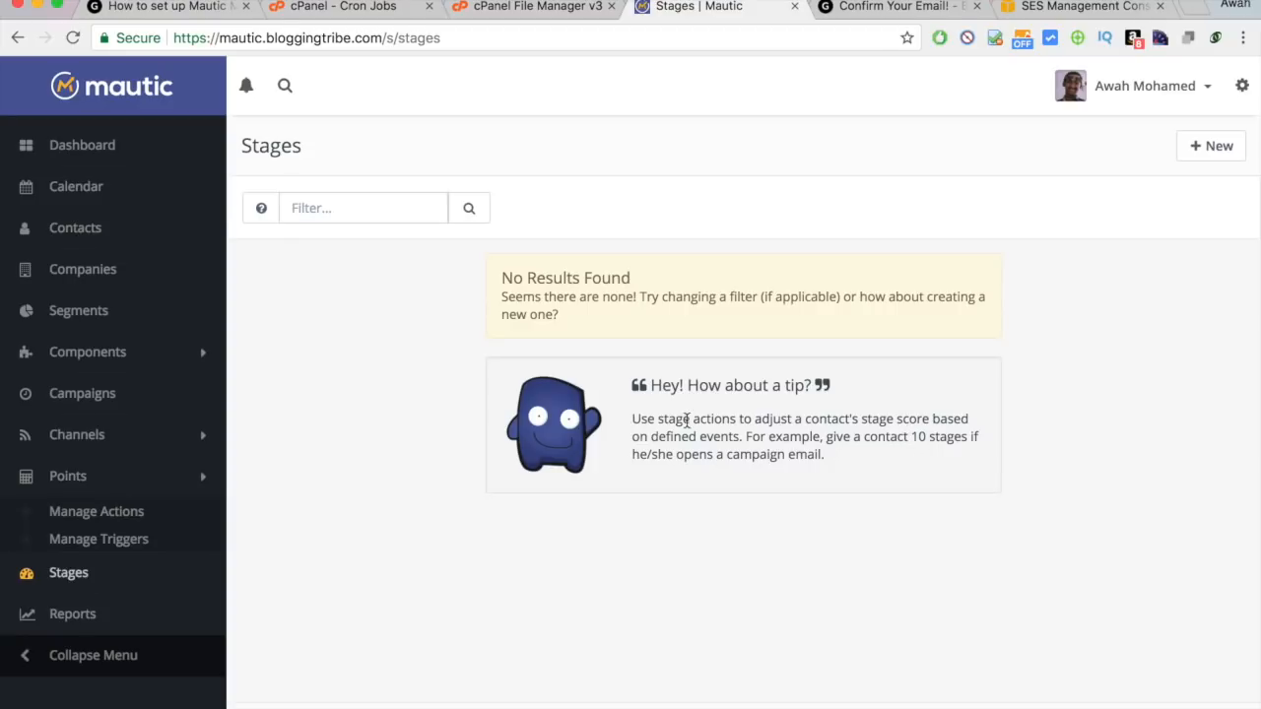
Highlight the stage actions tip text on the empty Stages page.
{"action": "left_click_drag", "start_coordinate": [690, 421], "coordinate": [816, 418]}
{"action": "left_click", "coordinate": [818, 422]}
{"action": "left_click_drag", "start_coordinate": [861, 467], "coordinate": [649, 397]}
{"action": "left_click", "coordinate": [649, 397]}
Open Reports and view the empty Downloads of all Assets report.
{"action": "scroll", "coordinate": [149, 450], "scroll_direction": "down", "scroll_amount": 1}
{"action": "left_click", "coordinate": [140, 616]}
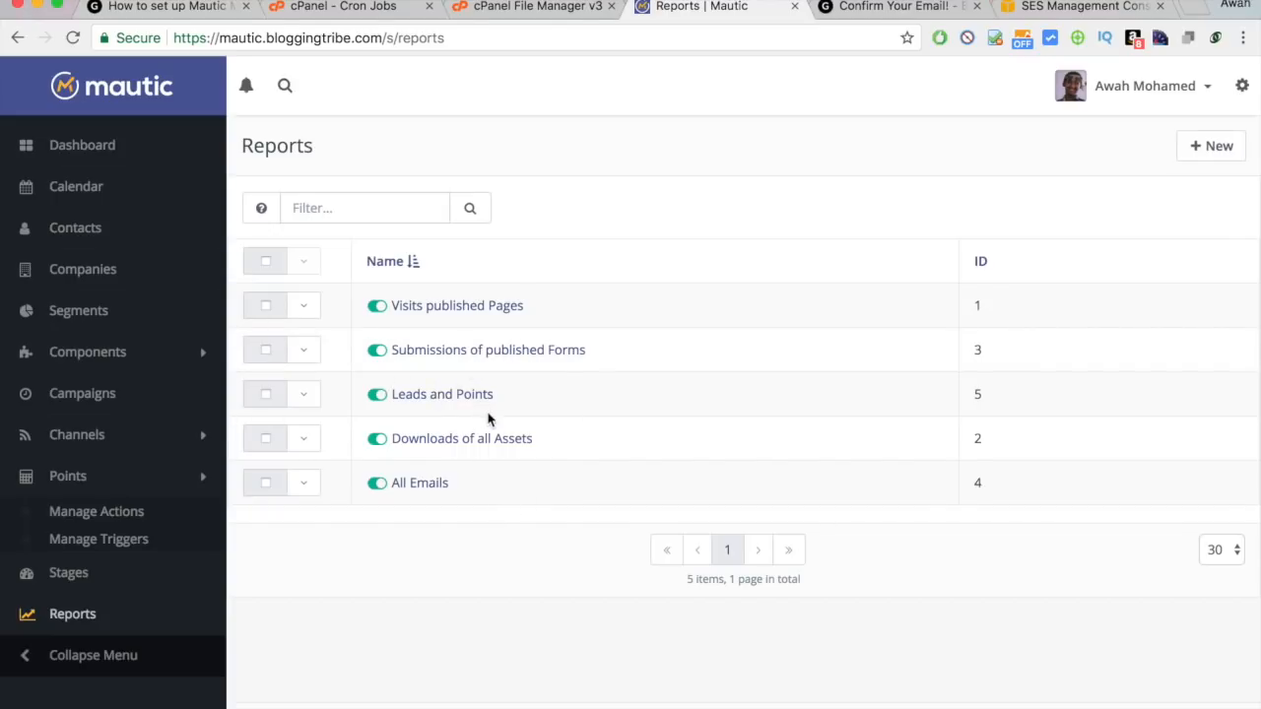
{"action": "left_click", "coordinate": [464, 440]}
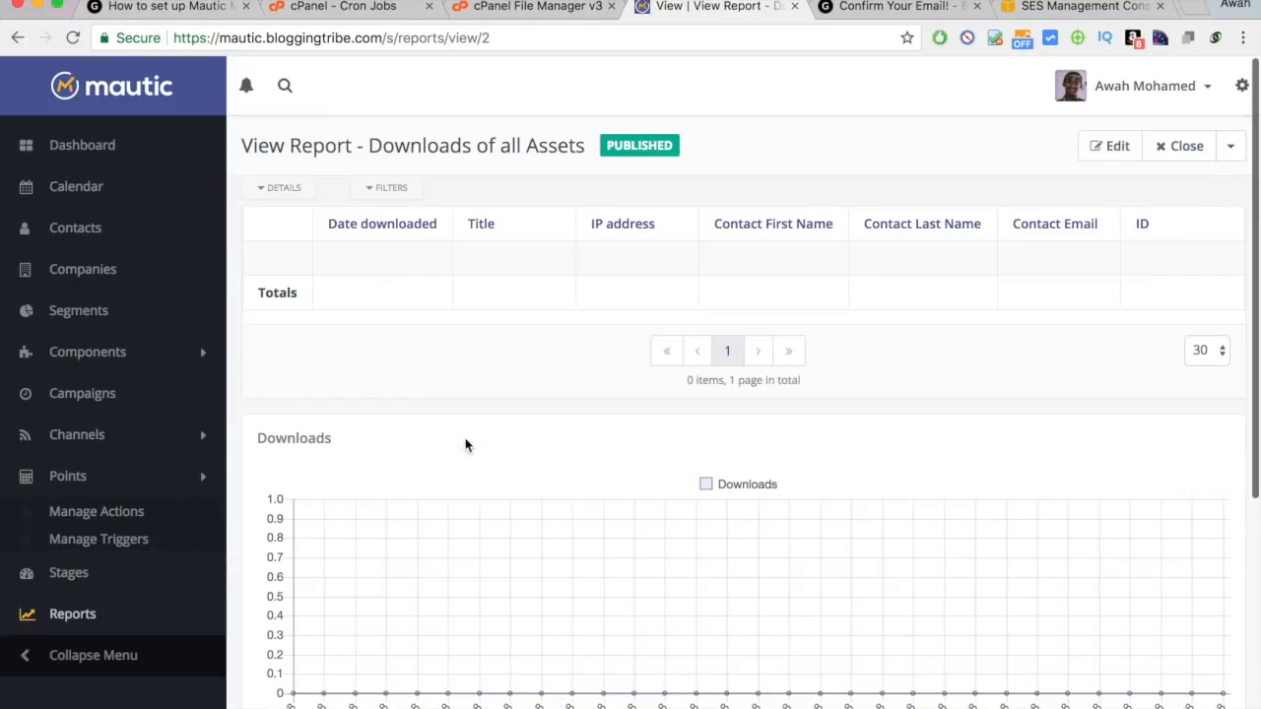
{"action": "scroll", "coordinate": [465, 445], "scroll_direction": "down", "scroll_amount": 5}
{"action": "scroll", "coordinate": [465, 446], "scroll_direction": "up", "scroll_amount": 5}
{"action": "scroll", "coordinate": [697, 435], "scroll_direction": "left", "scroll_amount": 5}
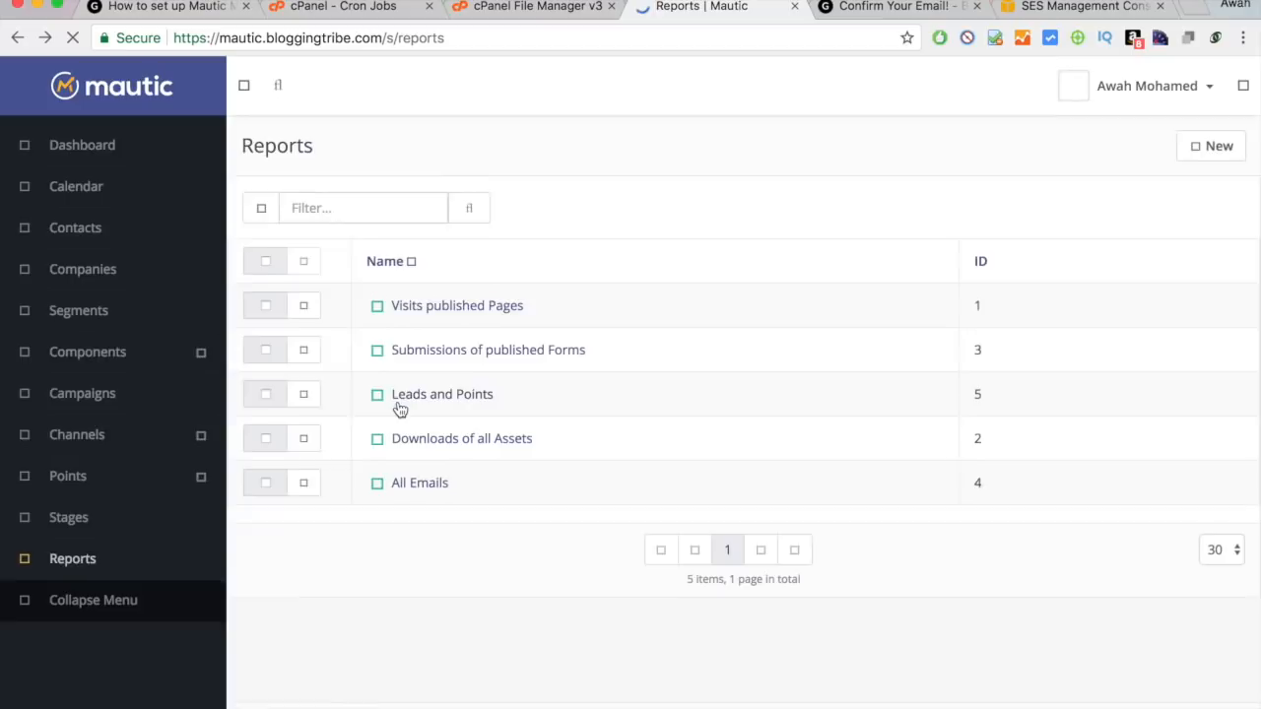
Open the Dashboard and scroll through its widgets, briefly checking the File Manager tab.
{"action": "left_click", "coordinate": [82, 156]}
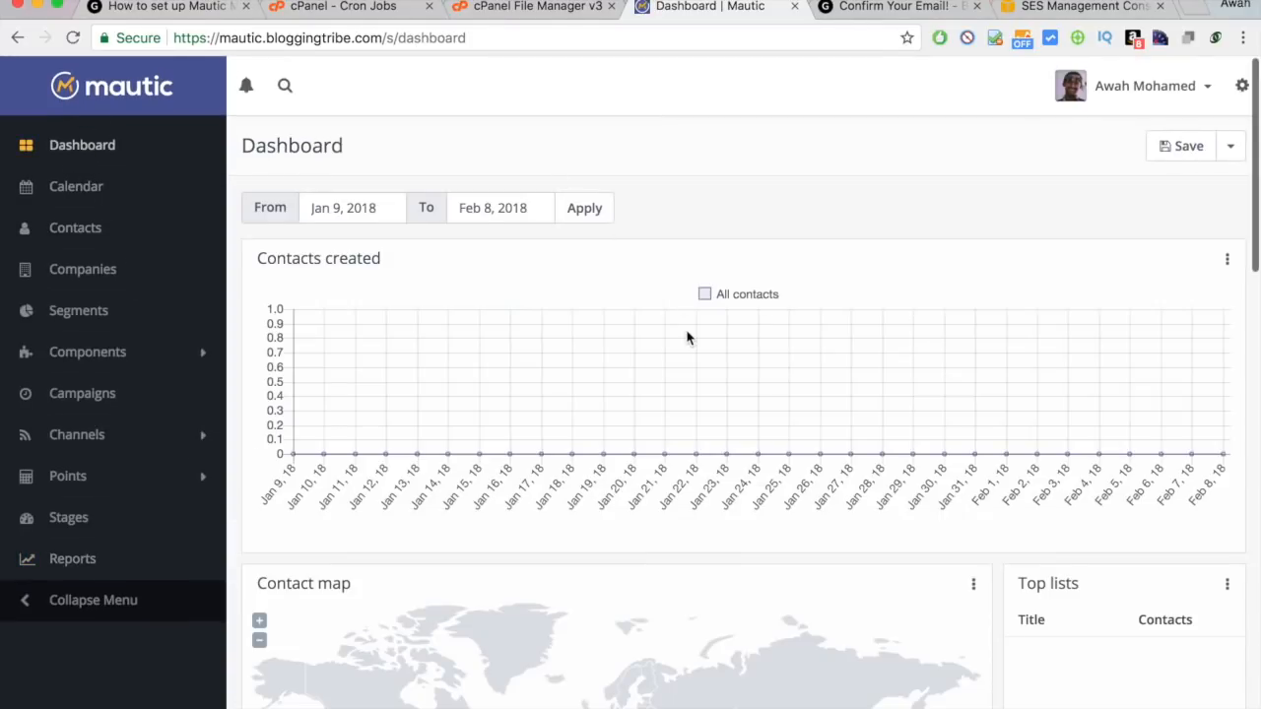
{"action": "scroll", "coordinate": [687, 335], "scroll_direction": "down", "scroll_amount": 5}
{"action": "scroll", "coordinate": [687, 338], "scroll_direction": "down", "scroll_amount": 10}
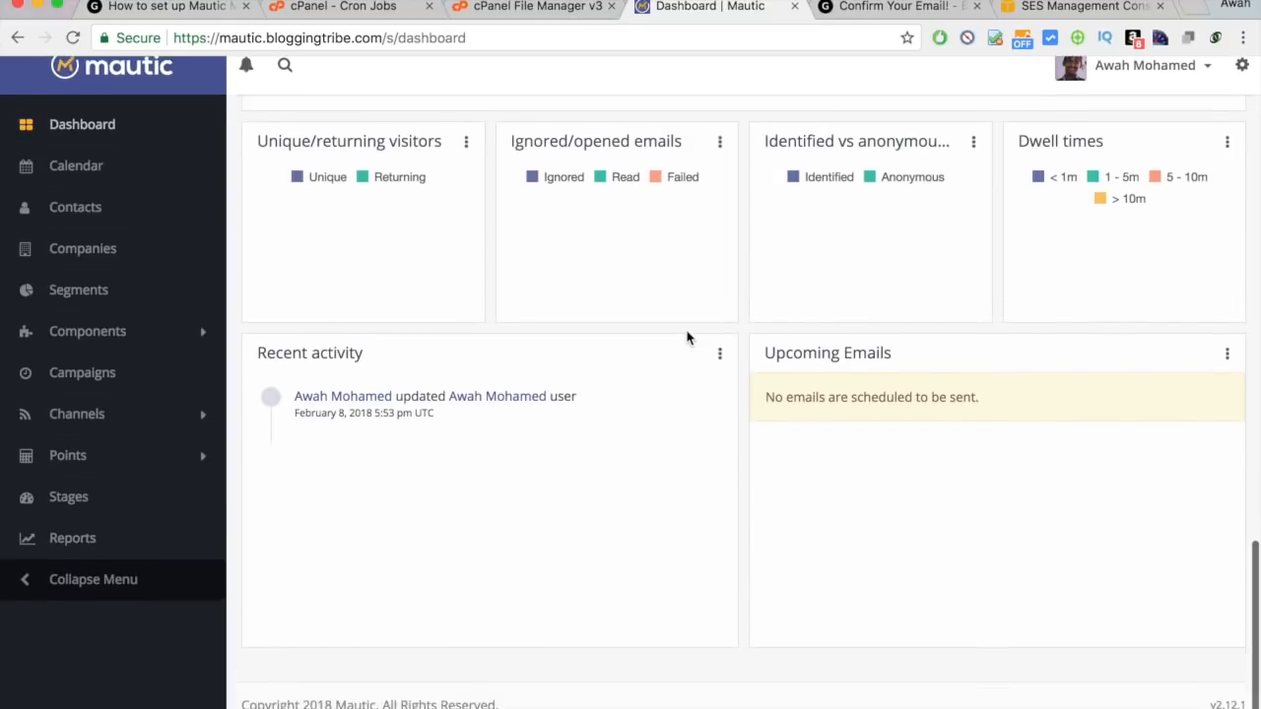
{"action": "scroll", "coordinate": [687, 338], "scroll_direction": "up", "scroll_amount": 15}
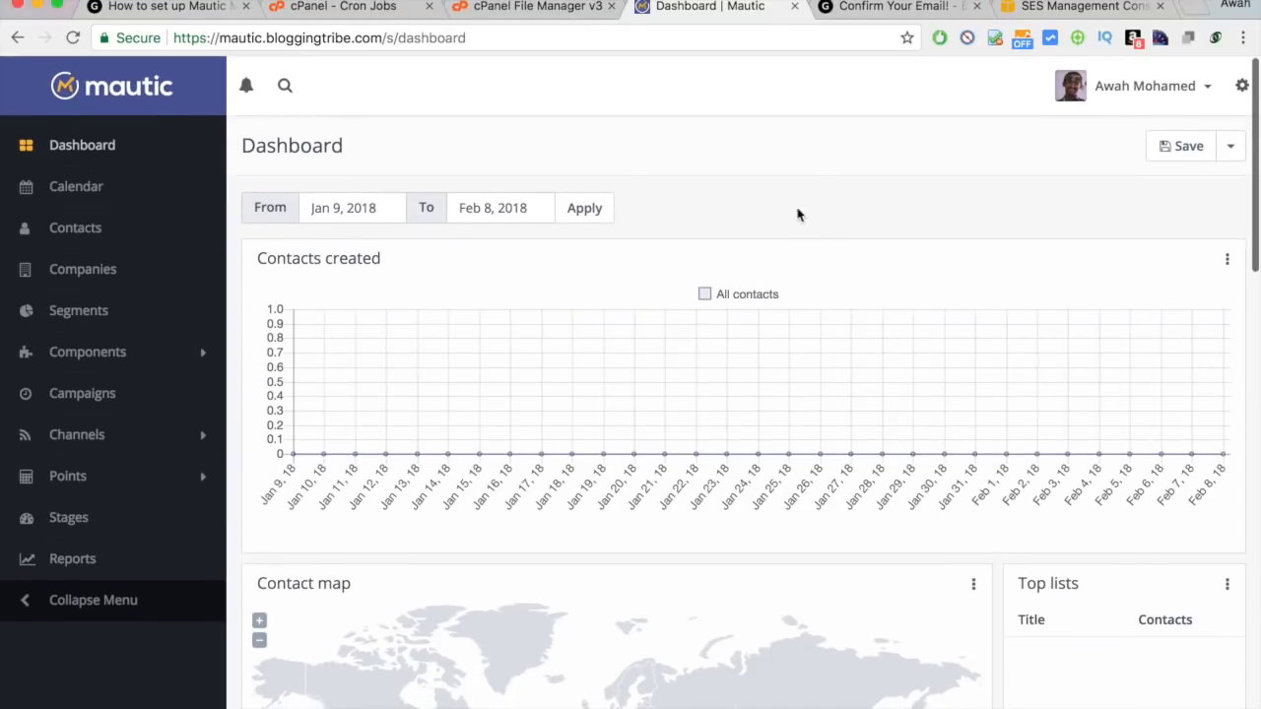
{"action": "scroll", "coordinate": [711, 202], "scroll_direction": "up", "scroll_amount": 3}
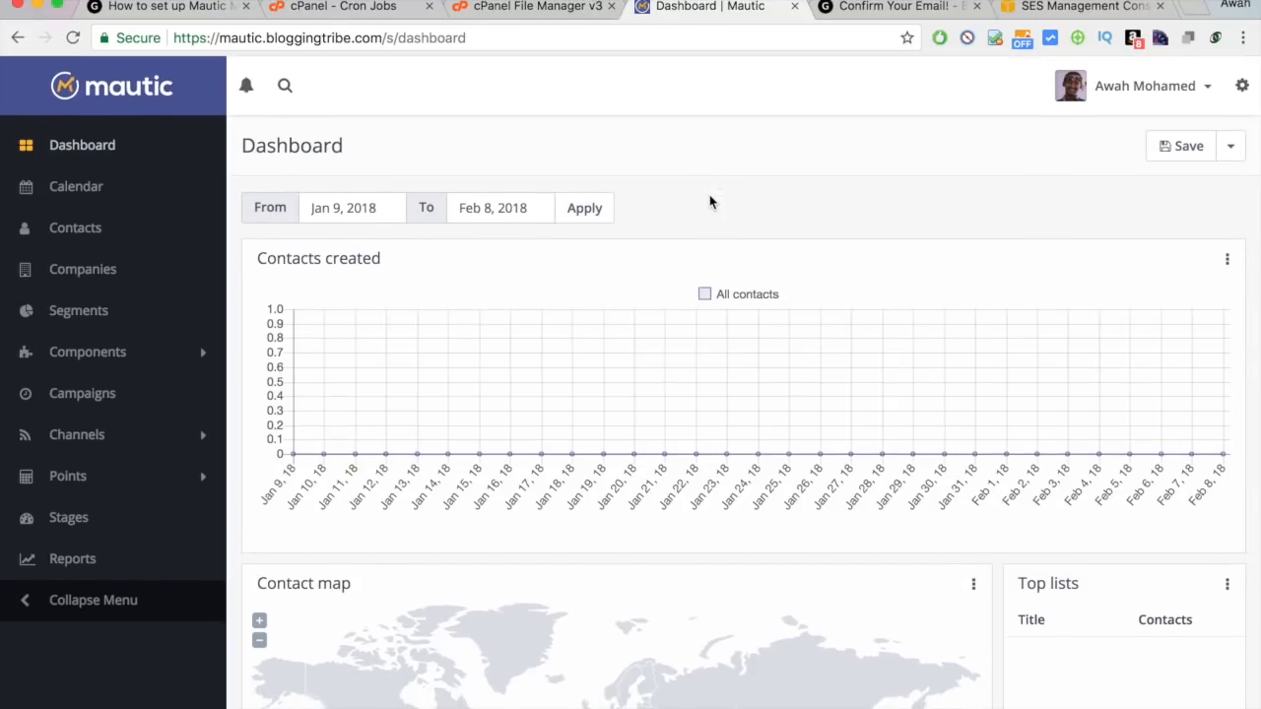
{"action": "left_click", "coordinate": [480, 10]}
{"action": "left_click", "coordinate": [698, 12]}
{"action": "scroll", "coordinate": [404, 172], "scroll_direction": "down", "scroll_amount": 15}
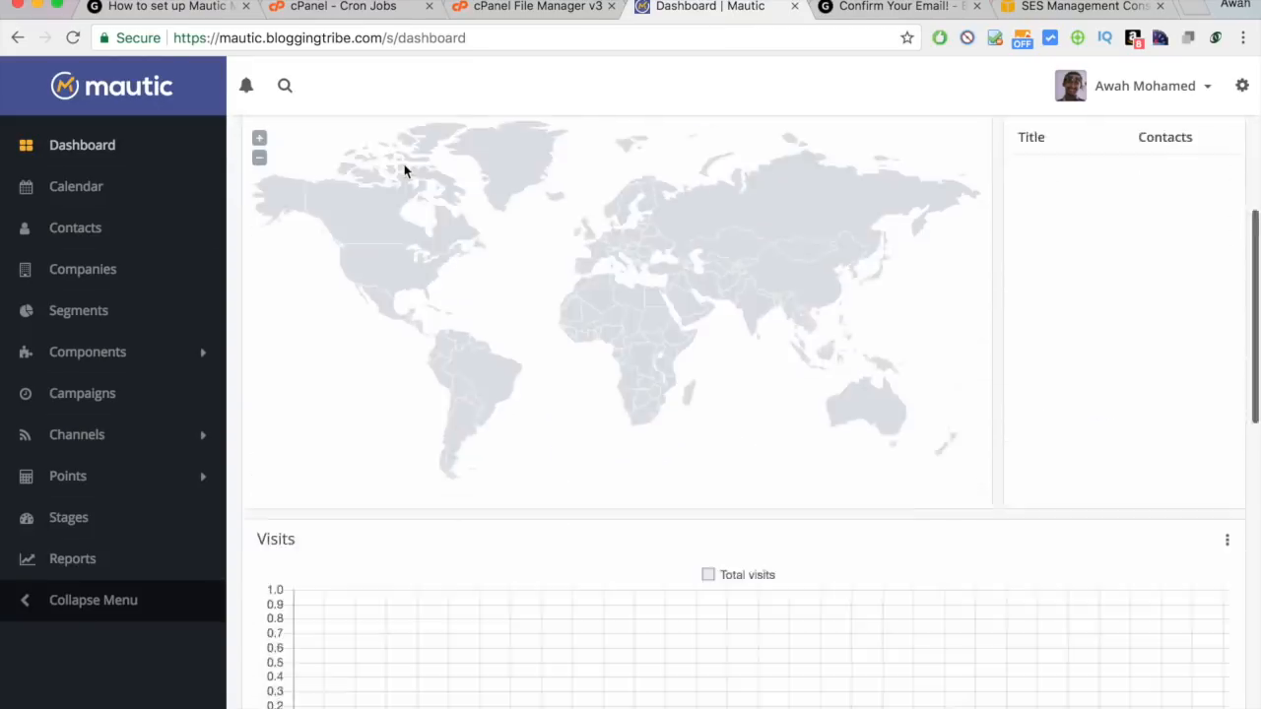
{"action": "scroll", "coordinate": [404, 172], "scroll_direction": "up", "scroll_amount": 15}
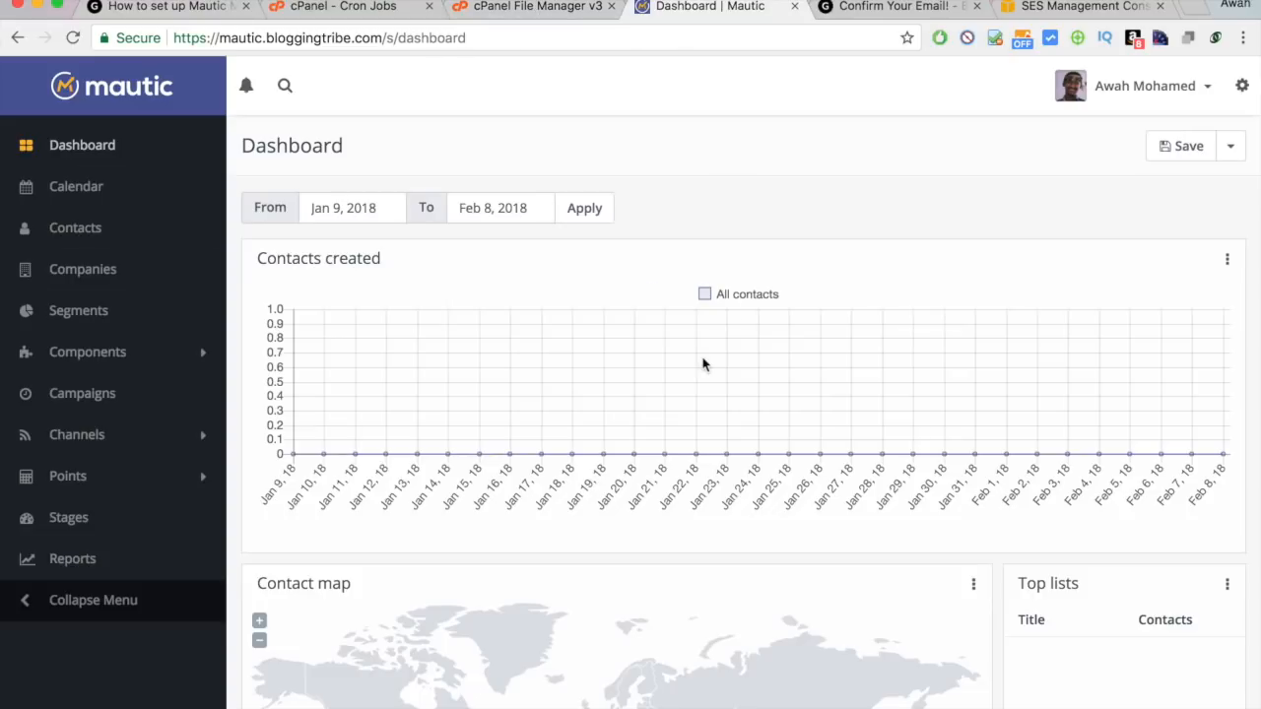
Show the mautic folder in File Manager, then recheck the Mautic dashboard.
{"action": "left_click", "coordinate": [519, 10]}
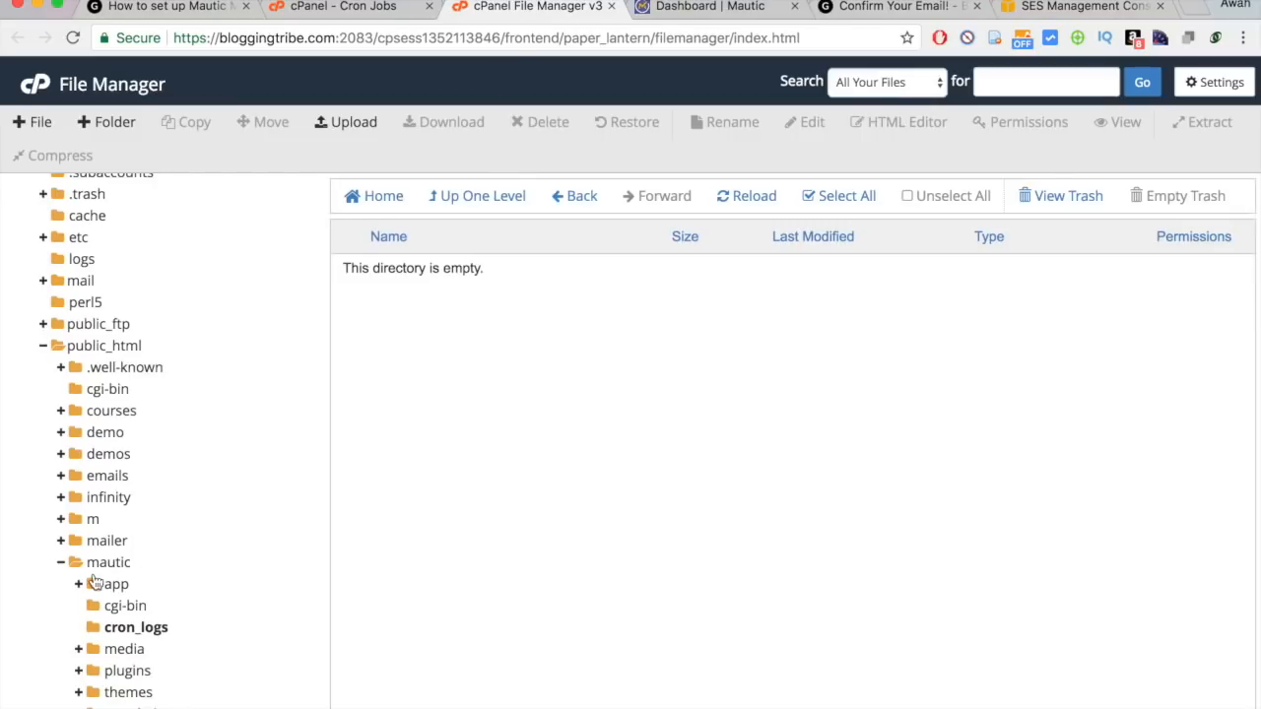
{"action": "left_click", "coordinate": [104, 562]}
{"action": "left_click", "coordinate": [723, 14]}
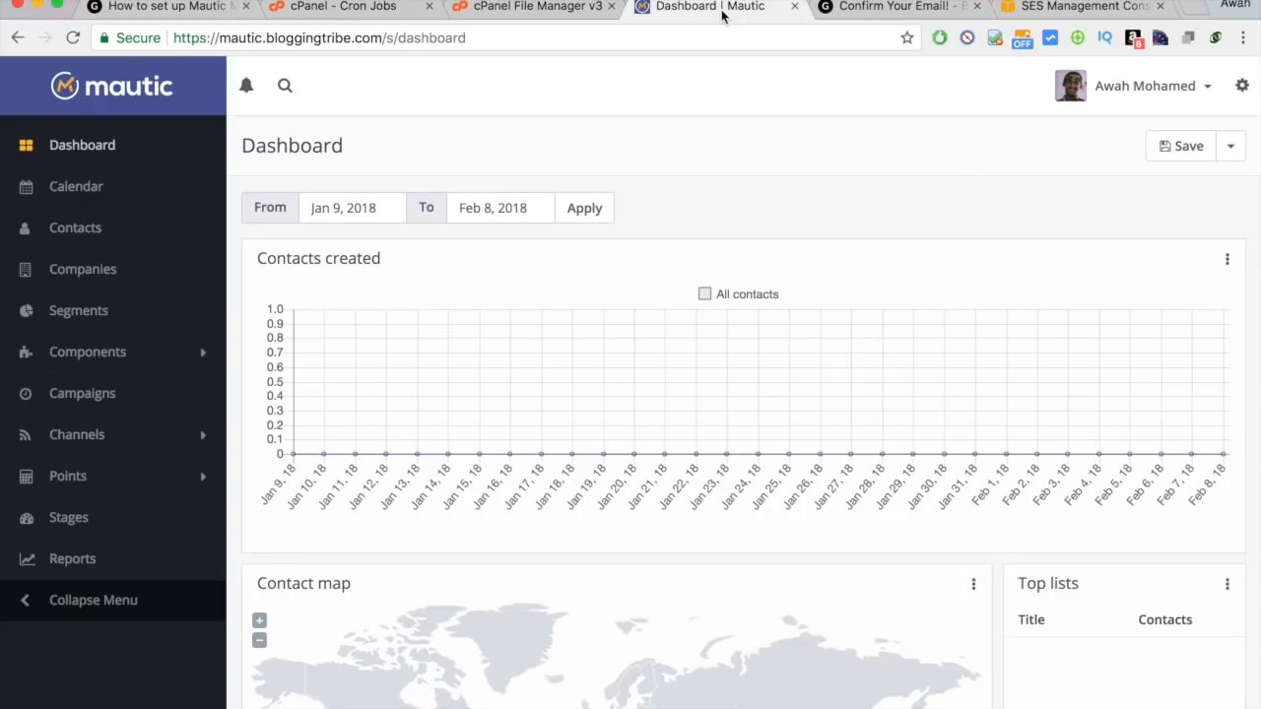
{"action": "scroll", "coordinate": [777, 316], "scroll_direction": "down", "scroll_amount": 3}
{"action": "scroll", "coordinate": [768, 296], "scroll_direction": "up", "scroll_amount": 3}
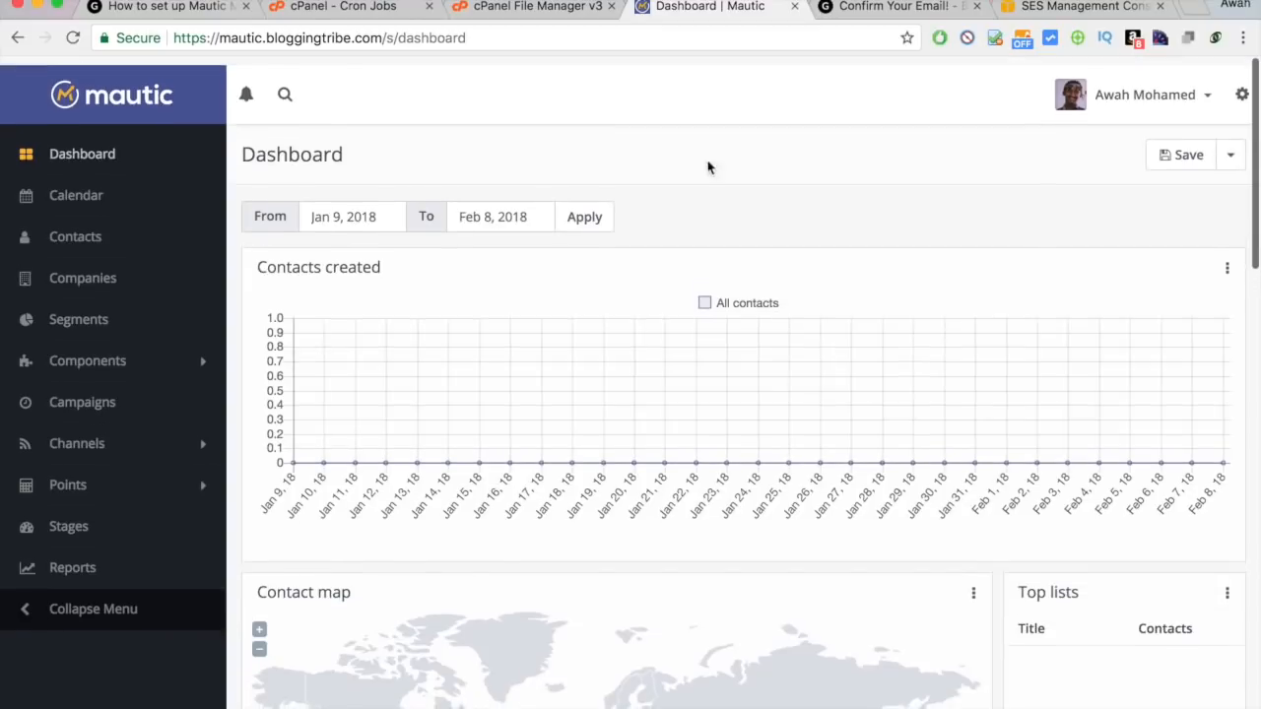
Delete the cache folder from public_html/mautic/app and return to the Mautic dashboard.
{"action": "left_click", "coordinate": [537, 8]}
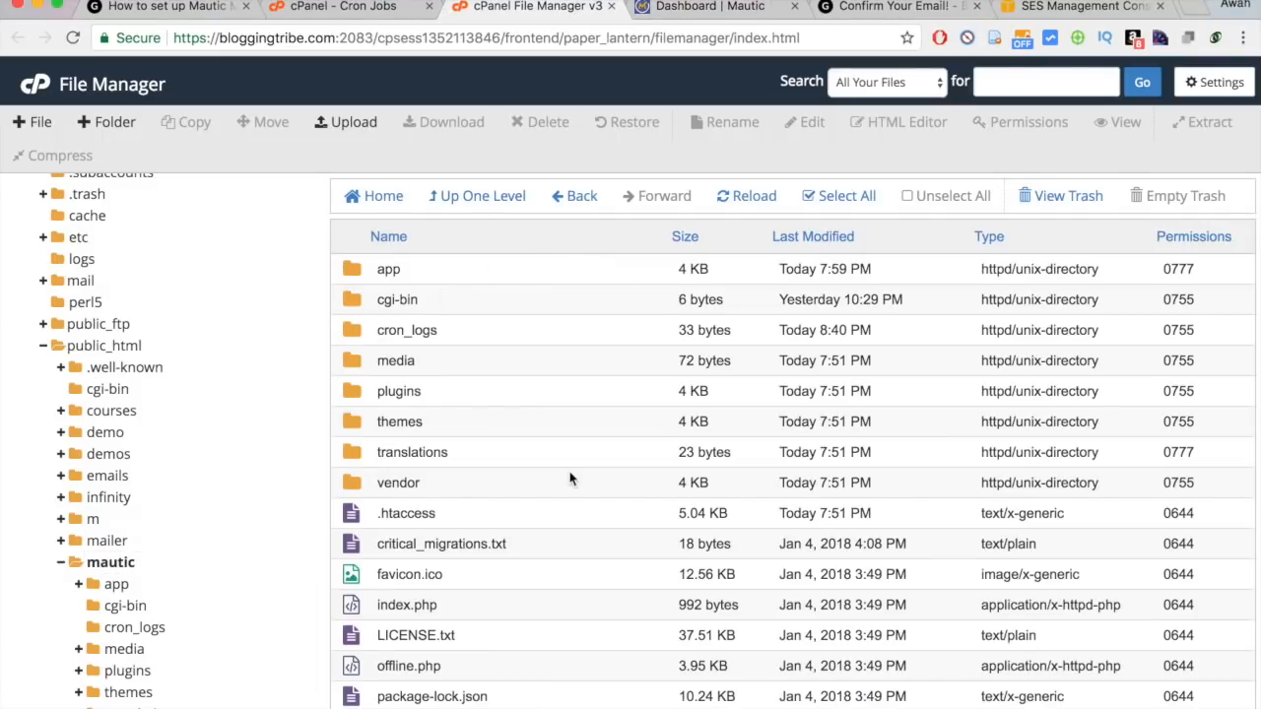
{"action": "double_click", "coordinate": [554, 276]}
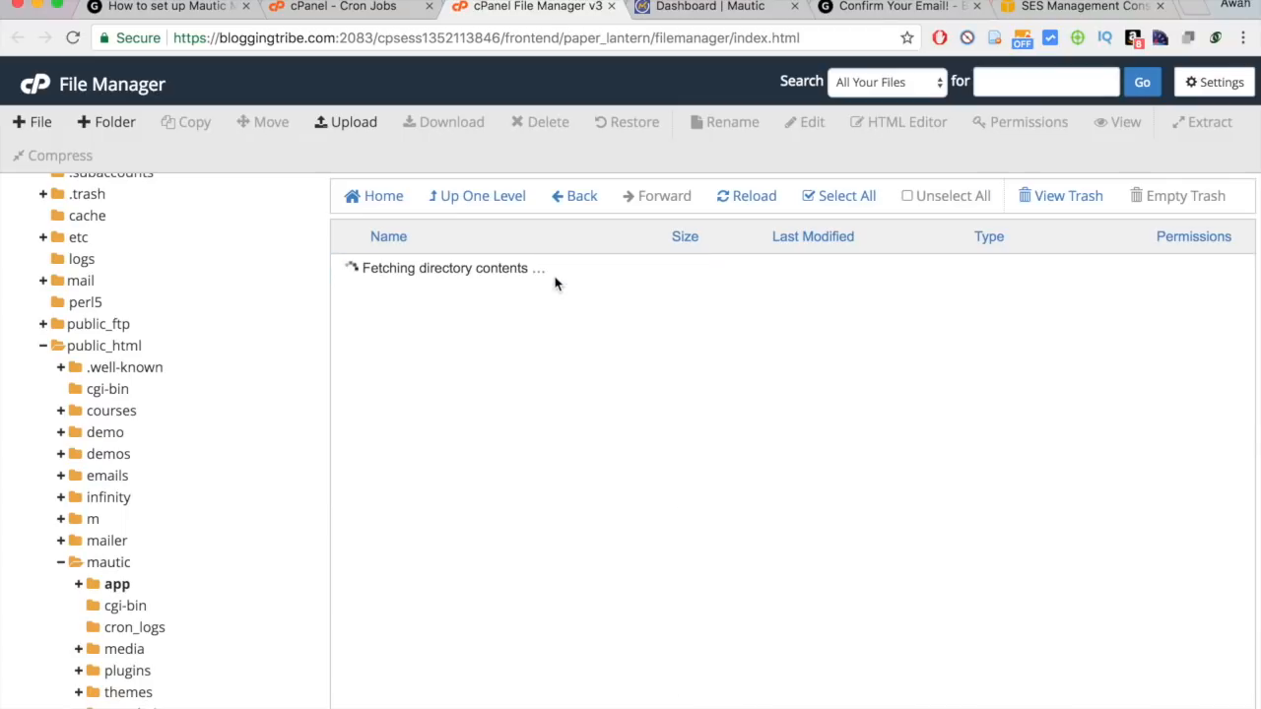
{"action": "left_click", "coordinate": [487, 302]}
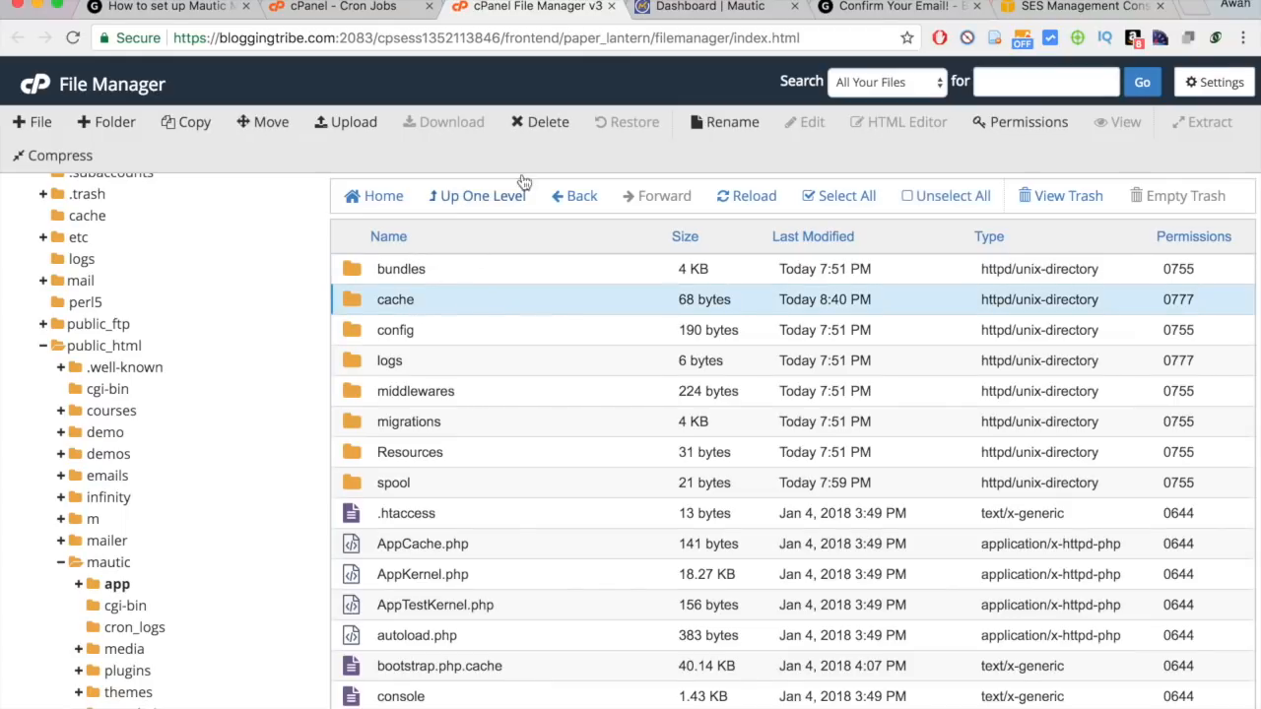
{"action": "left_click", "coordinate": [540, 122]}
{"action": "left_click", "coordinate": [795, 461]}
{"action": "left_click", "coordinate": [714, 7]}
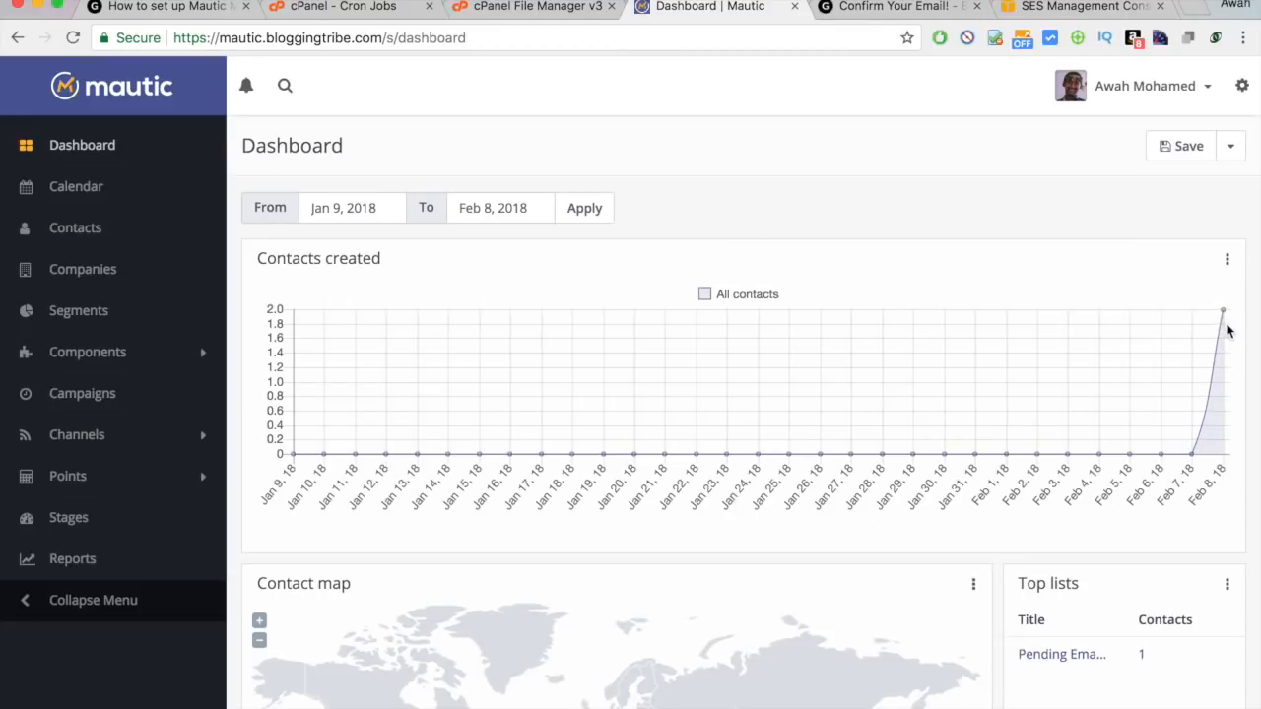
{"action": "mouse_move", "coordinate": [1224, 312]}
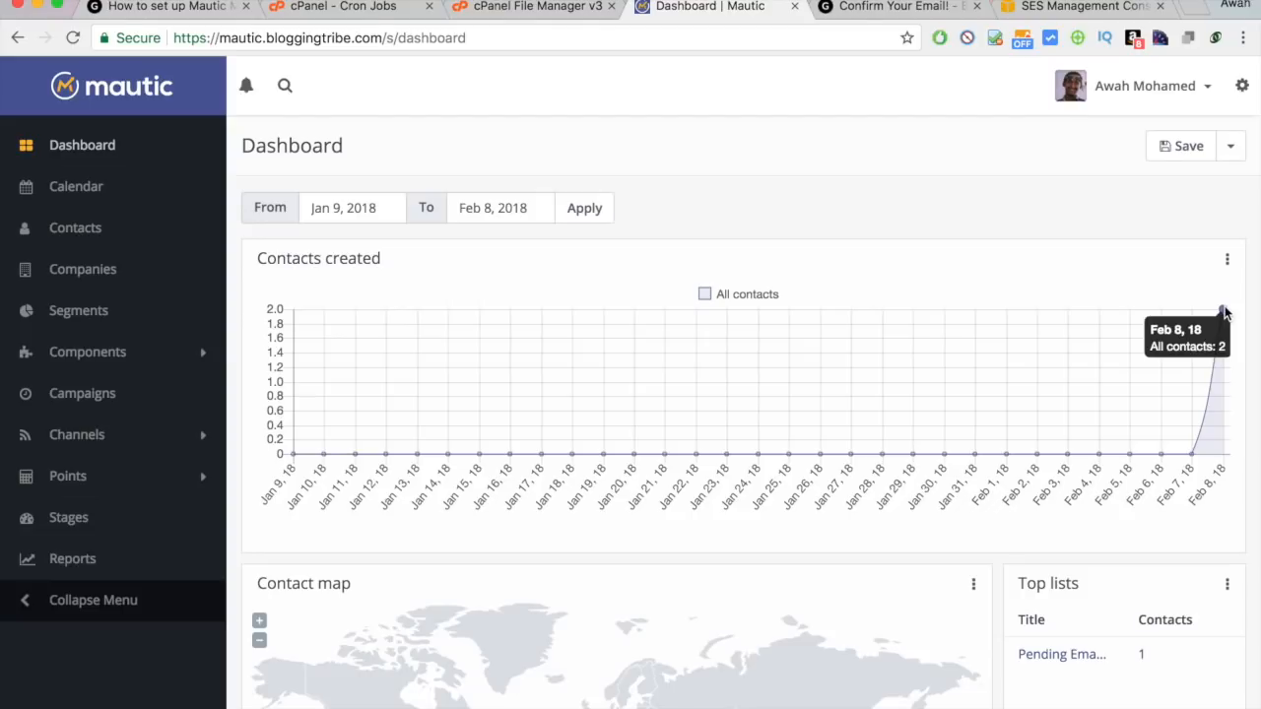
{"action": "scroll", "coordinate": [1225, 313], "scroll_direction": "down", "scroll_amount": 2}
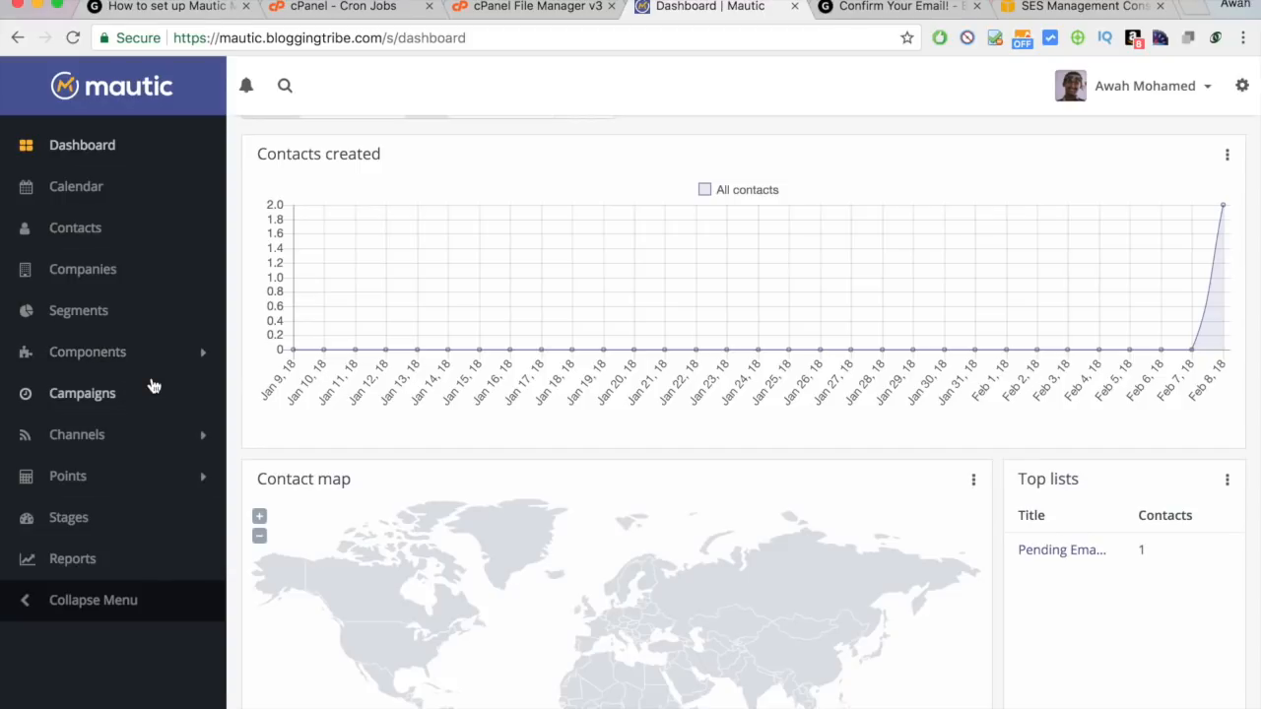
{"action": "scroll", "coordinate": [153, 384], "scroll_direction": "up", "scroll_amount": 2}
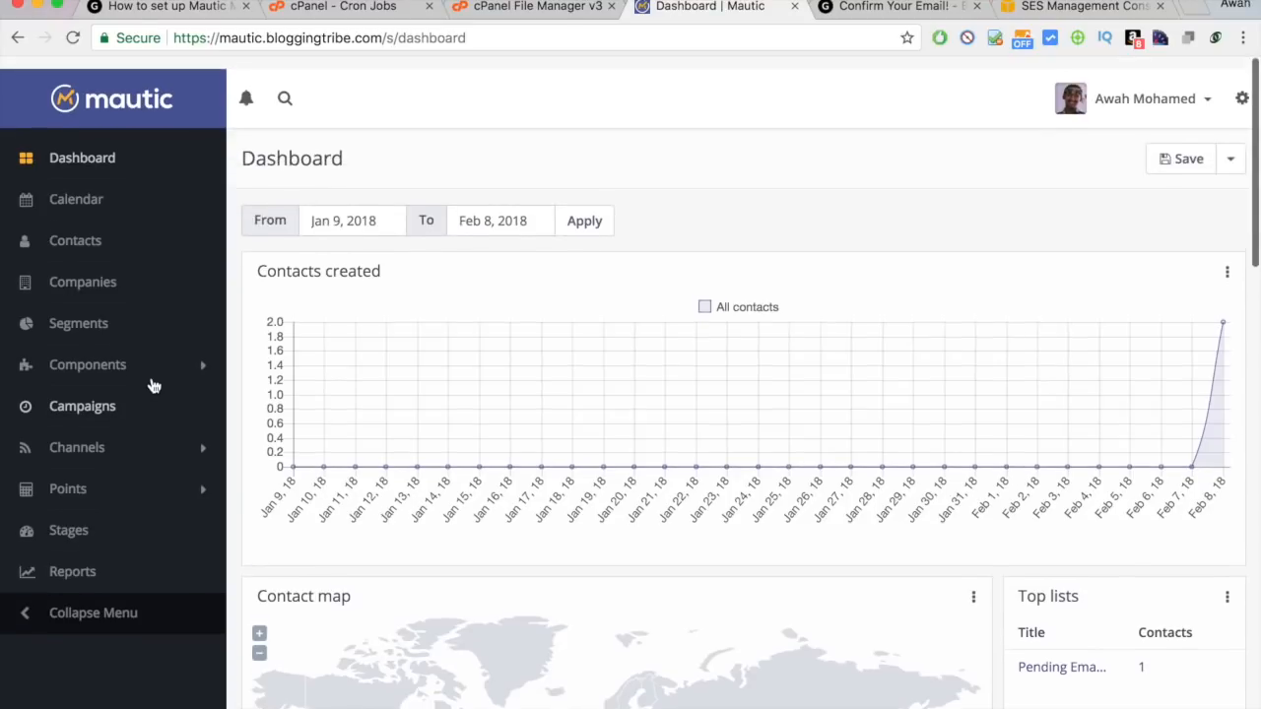
{"action": "scroll", "coordinate": [719, 271], "scroll_direction": "down", "scroll_amount": 4}
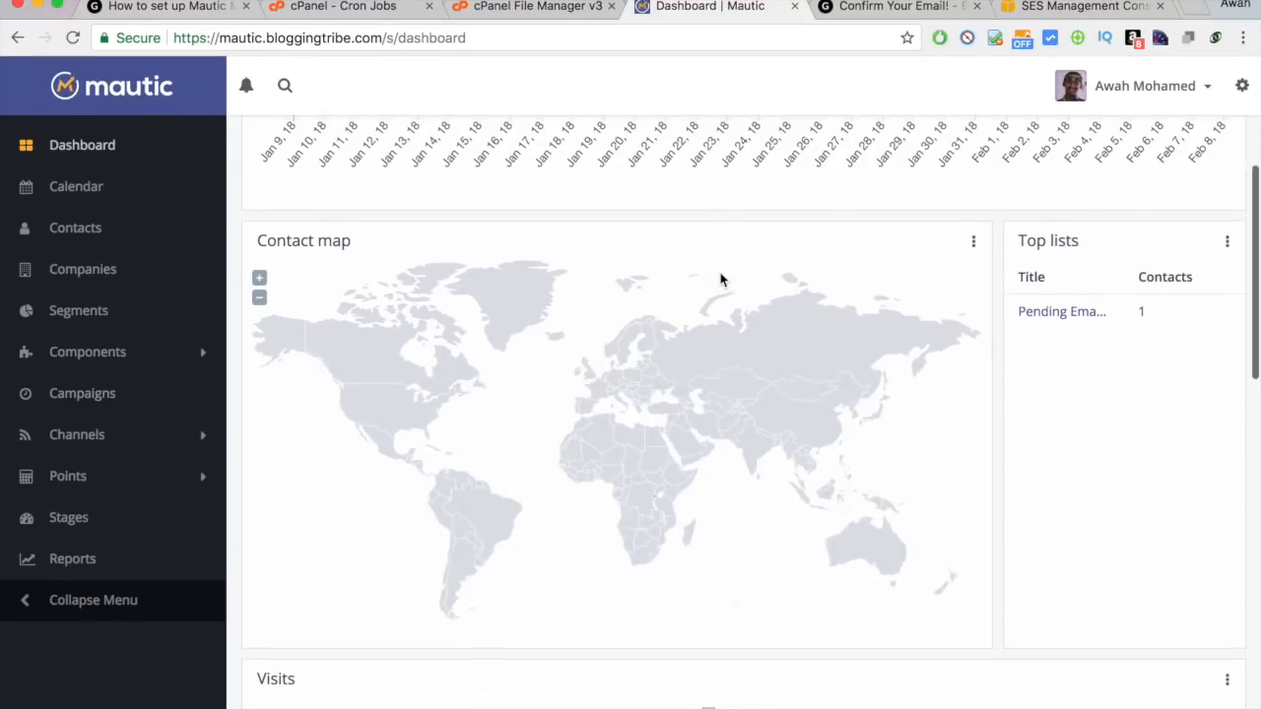
{"action": "scroll", "coordinate": [720, 272], "scroll_direction": "up", "scroll_amount": 4}
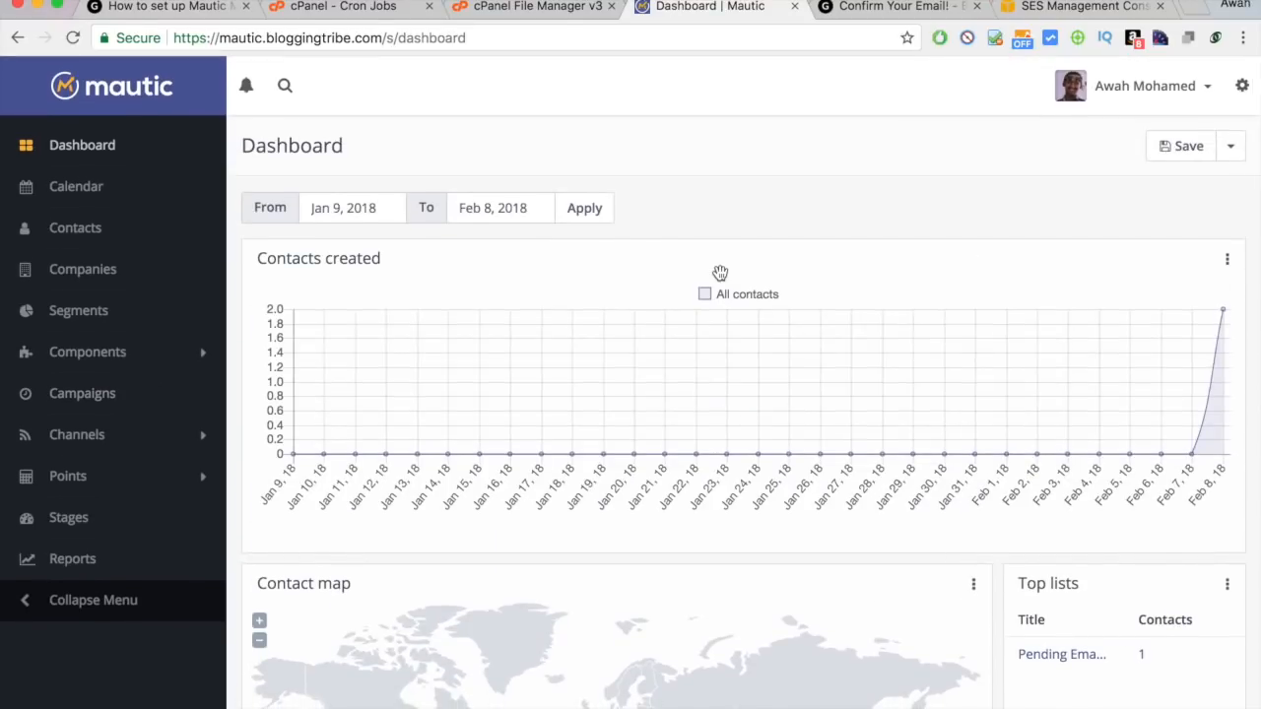